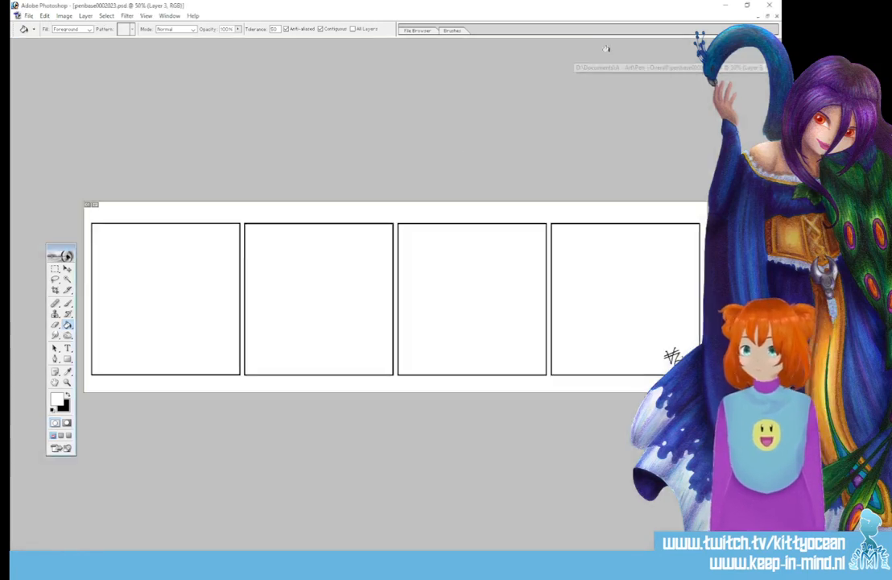
# - Save the blank four-panel strip as 776 in Photoshop format in the folder "Jaar 15 - 2022 - 2023 - 729 - 780"
pyautogui.doubleClick(527, 46)
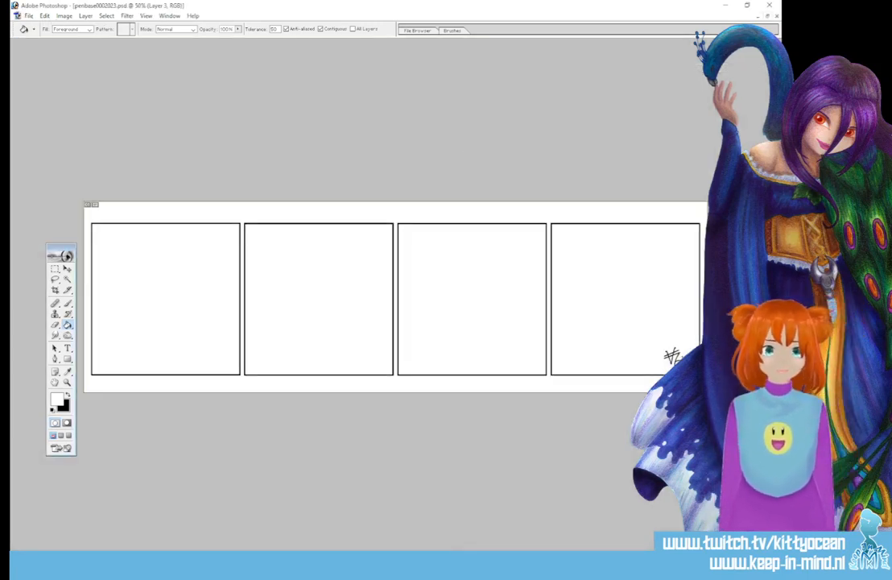
pyautogui.click(29, 16)
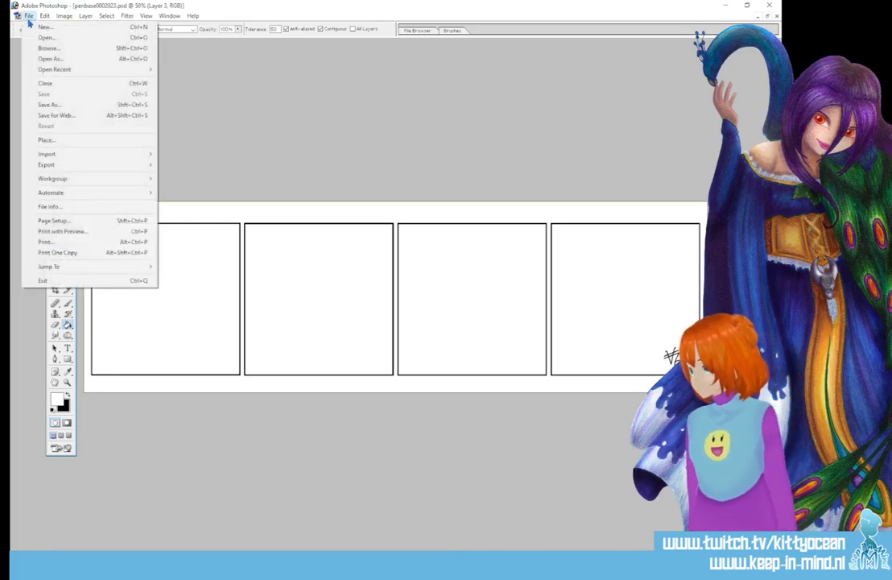
pyautogui.click(49, 105)
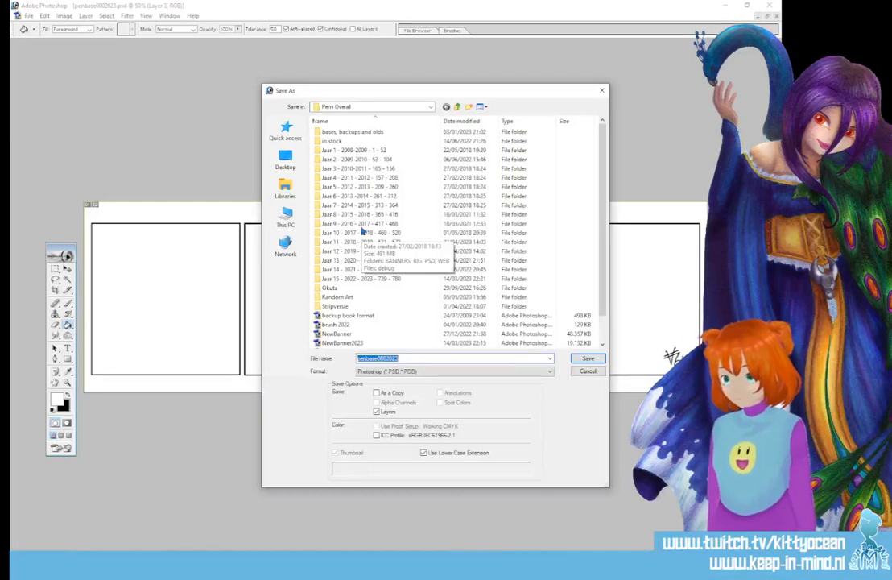
pyautogui.doubleClick(358, 279)
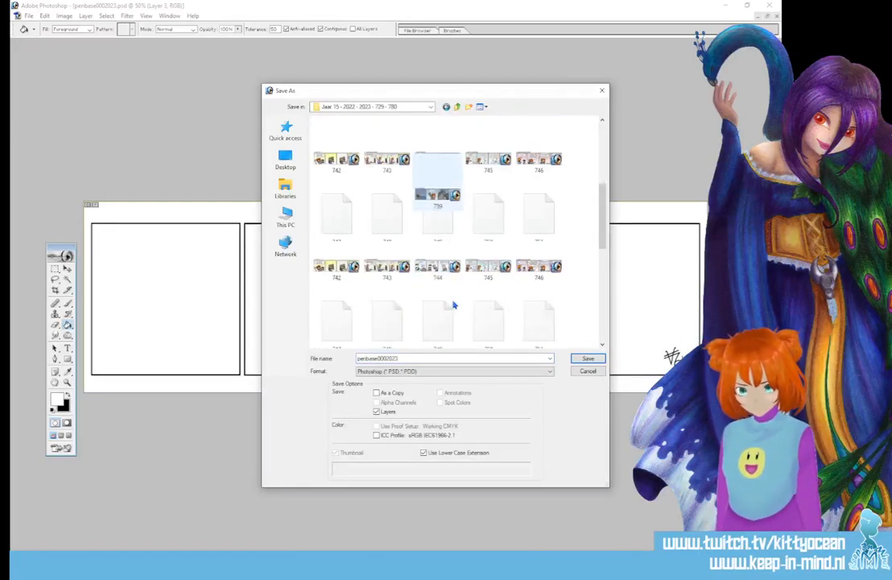
pyautogui.scroll(-10, 454, 304)
pyautogui.click(539, 246)
pyautogui.doubleClick(366, 360)
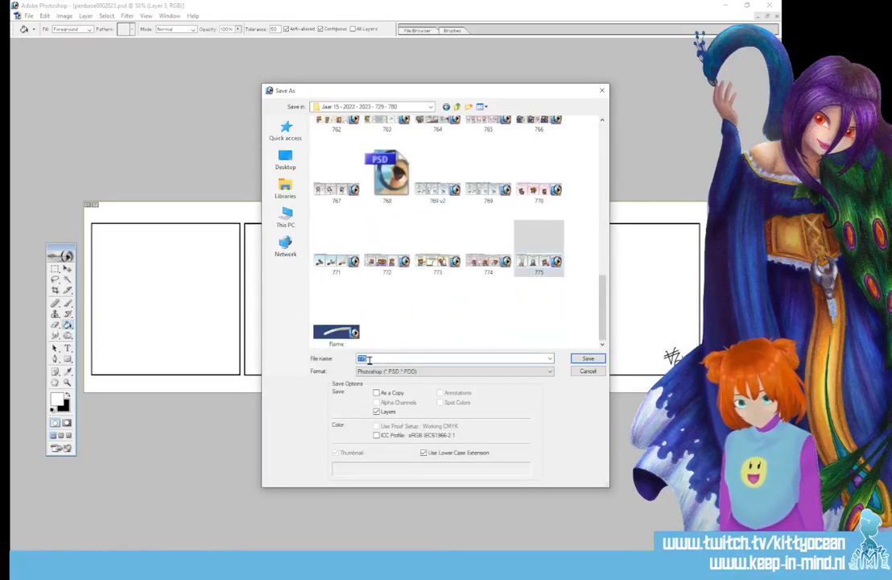
pyautogui.write('776')
pyautogui.press('Return')
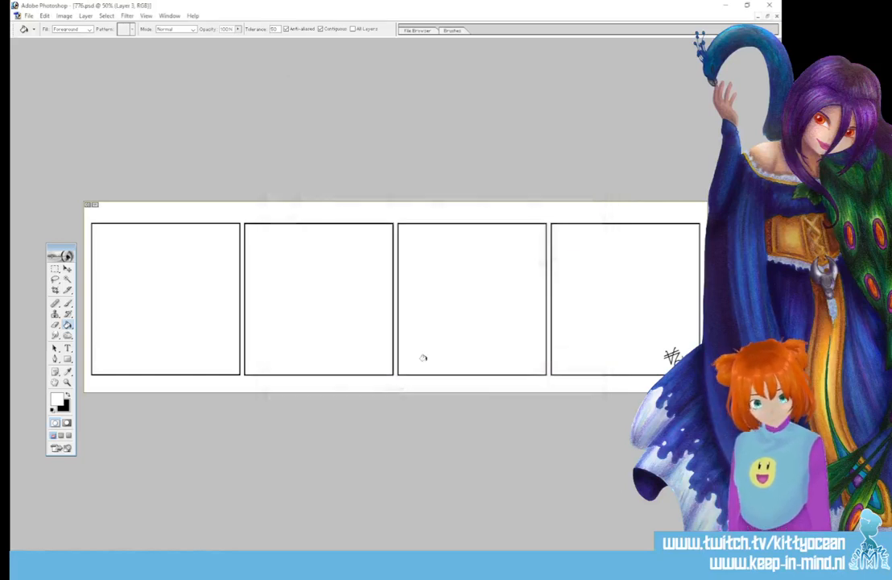
pyautogui.click(149, 568)
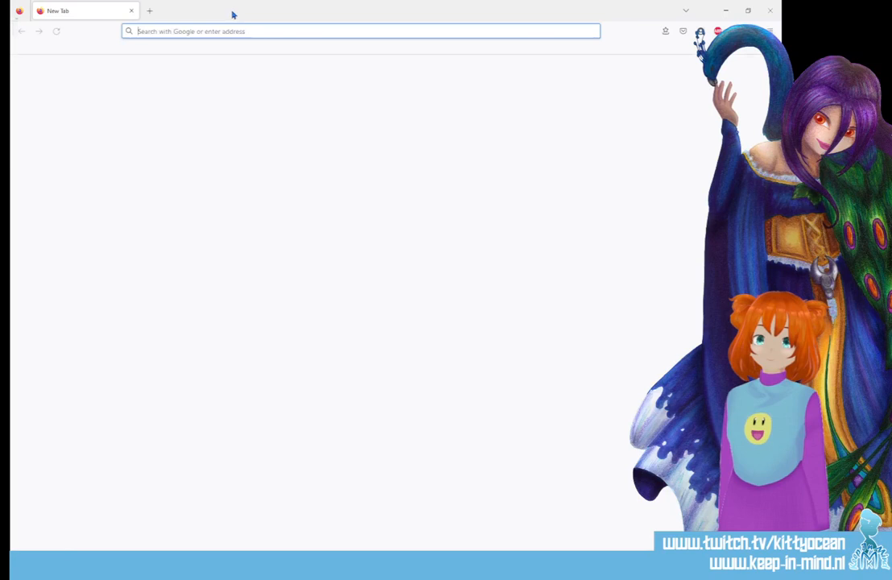
pyautogui.hotkey('alt', 'Tab')
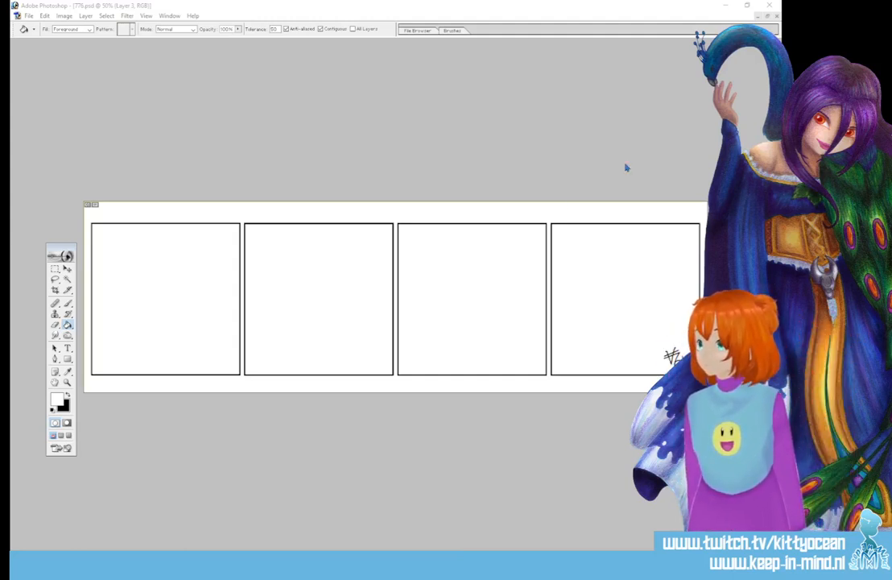
pyautogui.click(28, 16)
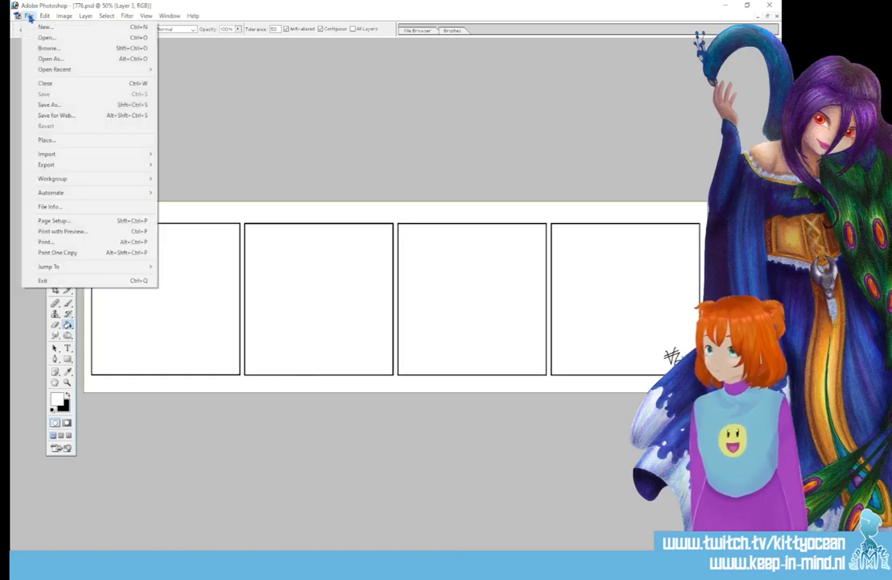
pyautogui.click(48, 104)
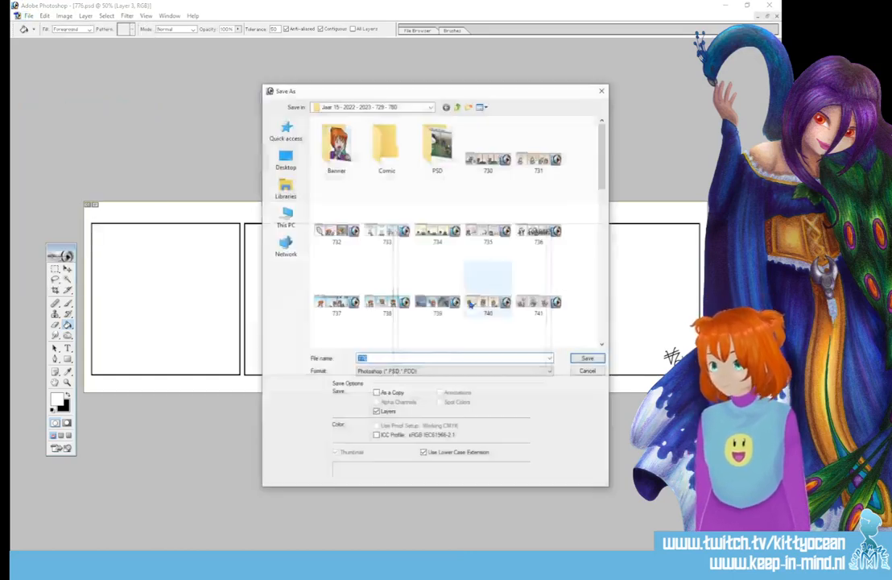
pyautogui.click(588, 371)
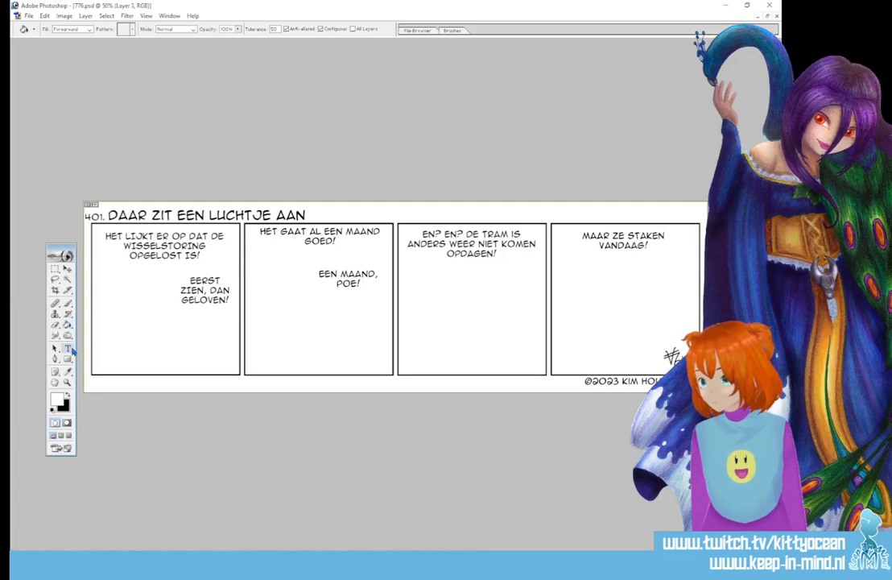
# - Change the strip number in front of the title to "776."
pyautogui.click(68, 348)
pyautogui.moveTo(103, 216); pyautogui.dragTo(84, 216)
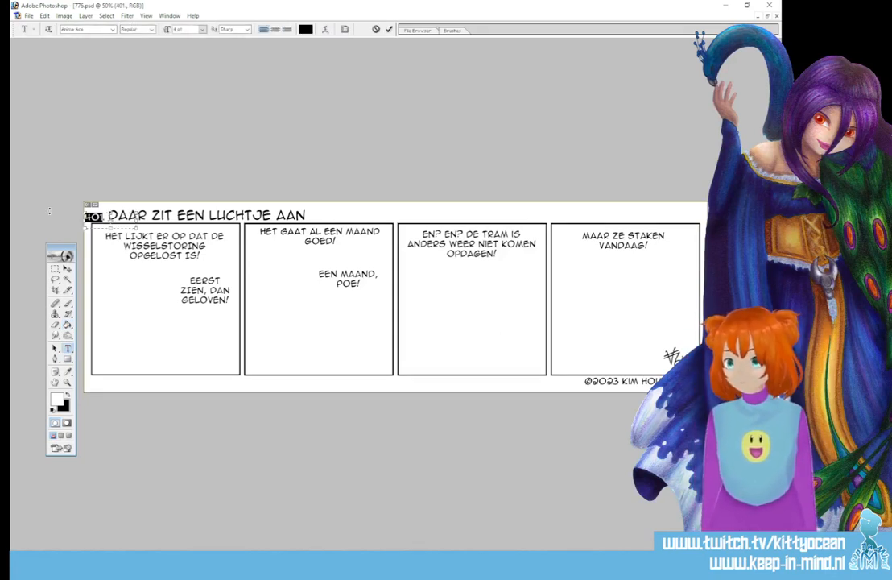
pyautogui.write('776.')
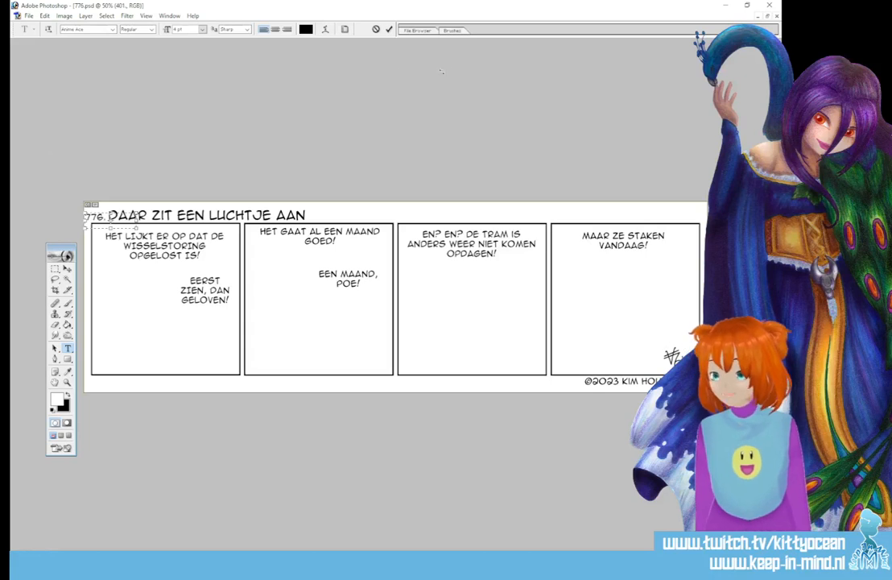
pyautogui.hotkey('ctrl', 'Return')
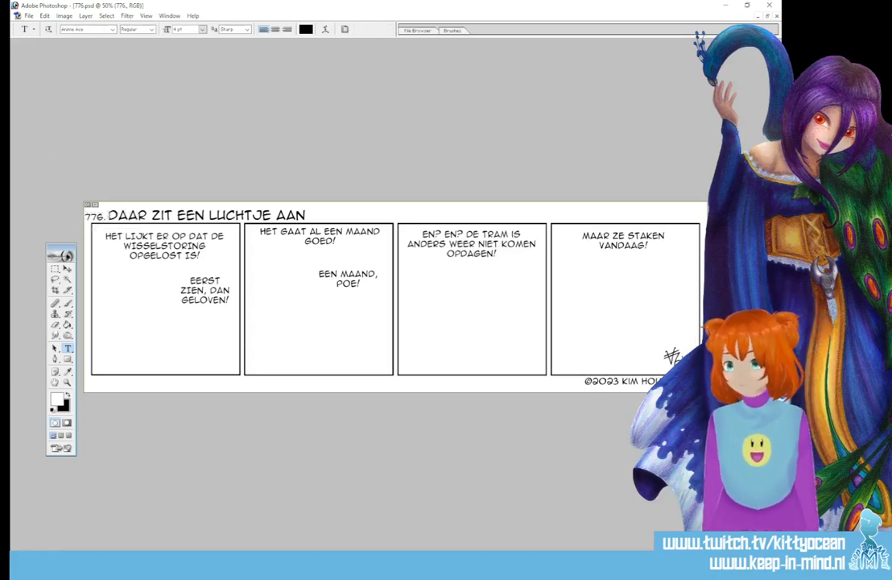
pyautogui.click(95, 216)
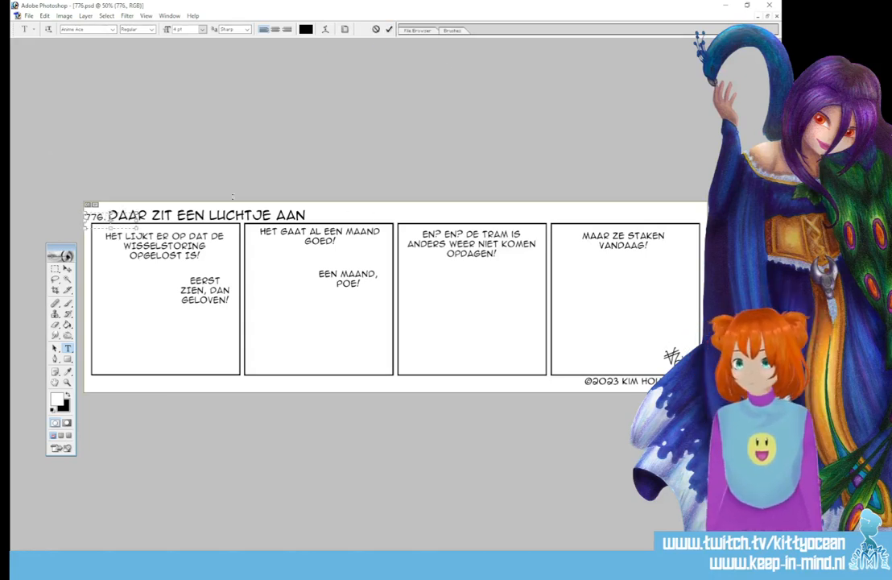
pyautogui.click(377, 31)
# - Replace the strip's title with "ZO VOOR DE BAKKER"
pyautogui.click(253, 215)
pyautogui.tripleClick(251, 216)
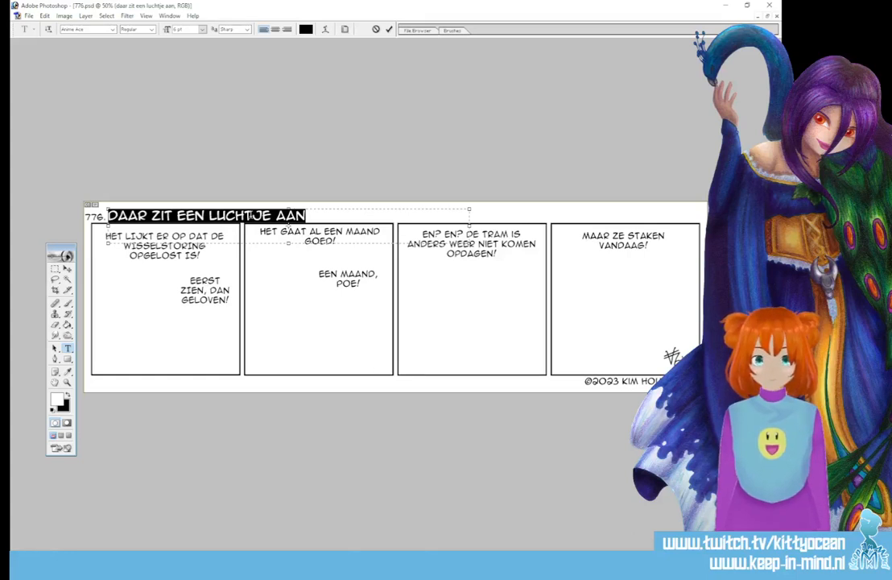
pyautogui.write('ZO VOOR')
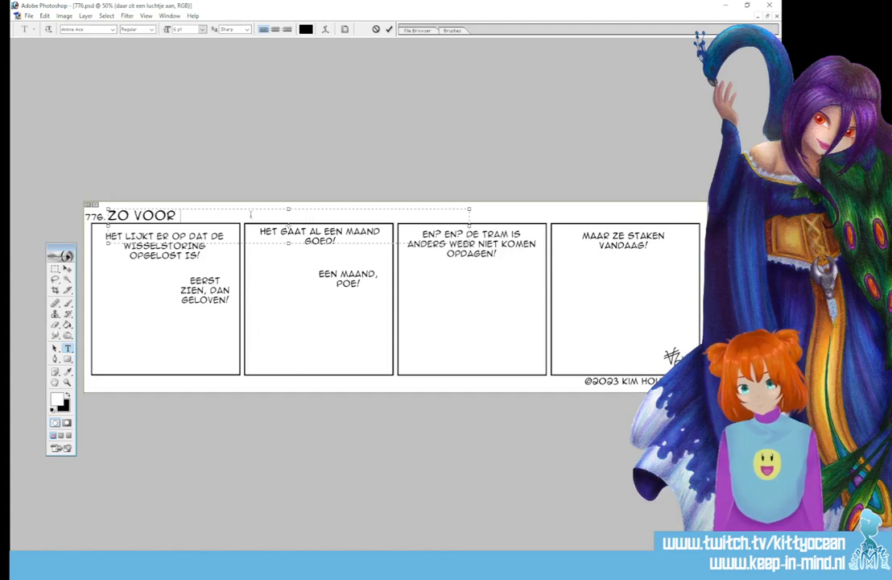
pyautogui.write(' DE BAKKER')
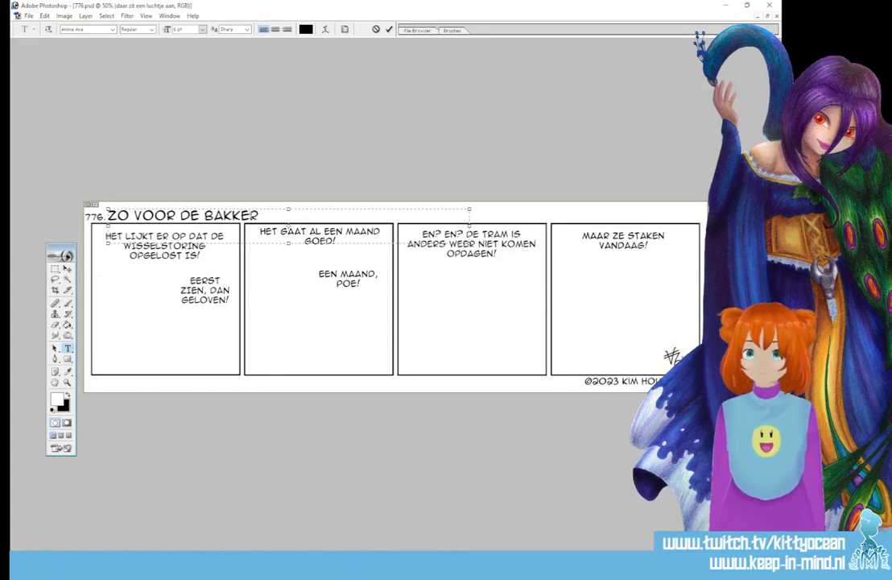
pyautogui.click(389, 29)
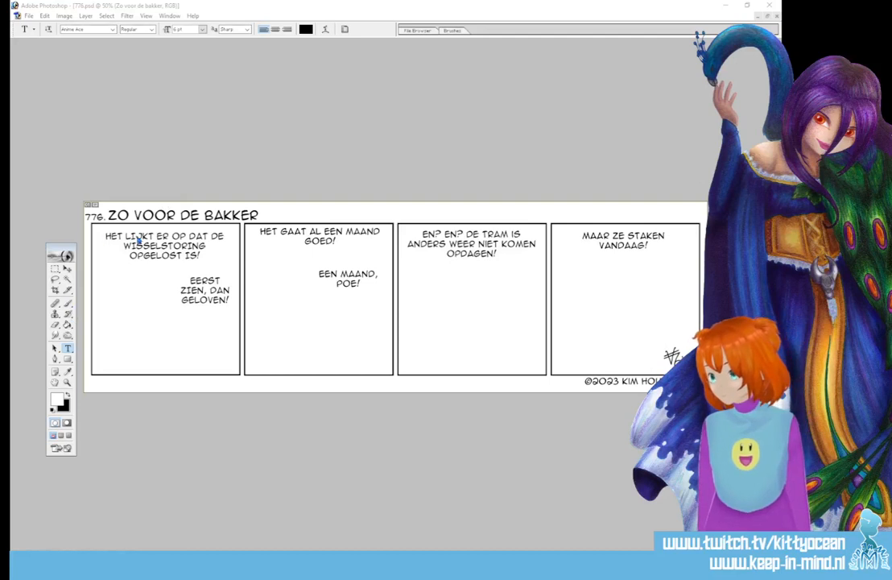
# - Replace the first panel's upper dialogue with "HET IS WEER ZOVER! ONZE JAARLIJKSE BAKDAG!"
pyautogui.moveTo(103, 235); pyautogui.dragTo(233, 254)
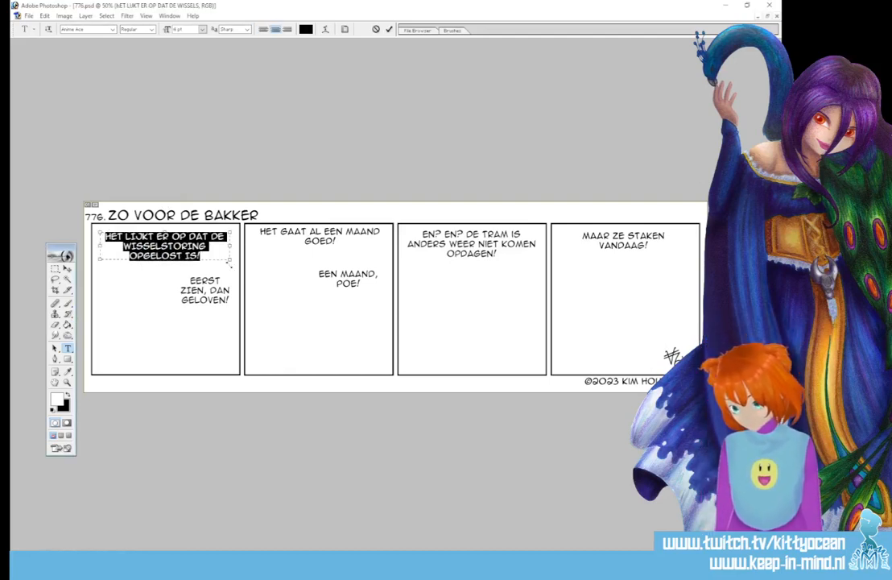
pyautogui.write('HET IS WER')
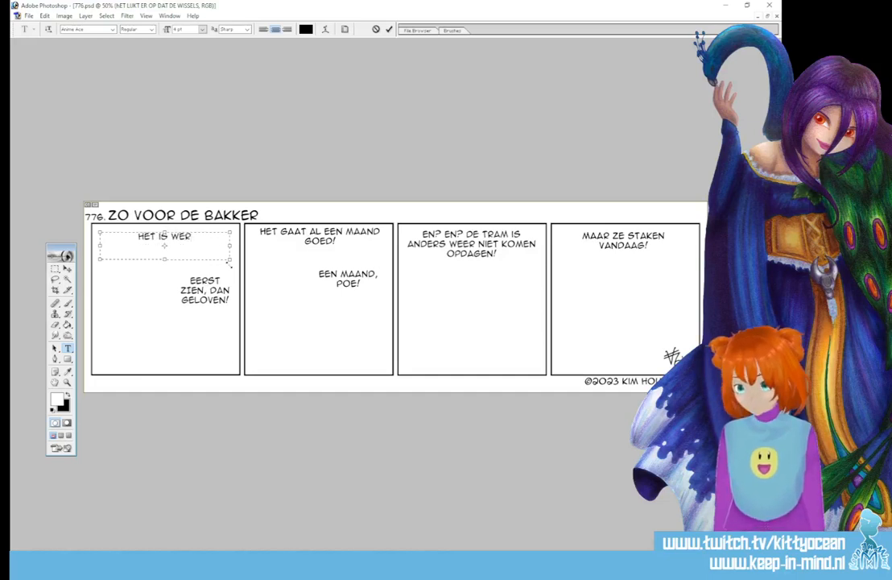
pyautogui.press('BackSpace')
pyautogui.write('ER ZOVER')
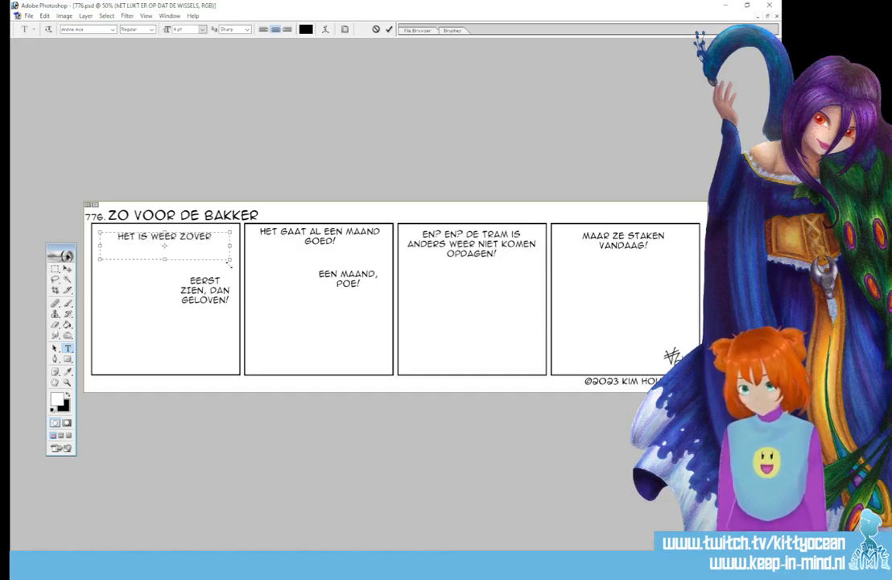
pyautogui.write('! WE')
pyautogui.press('BackSpace')
pyautogui.press('BackSpace')
pyautogui.press('BackSpace')
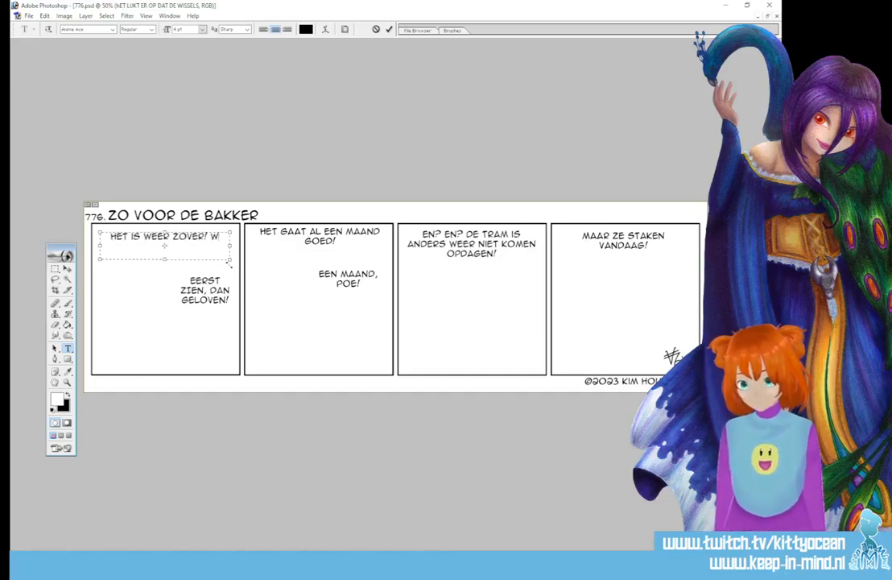
pyautogui.write('ONS JAA')
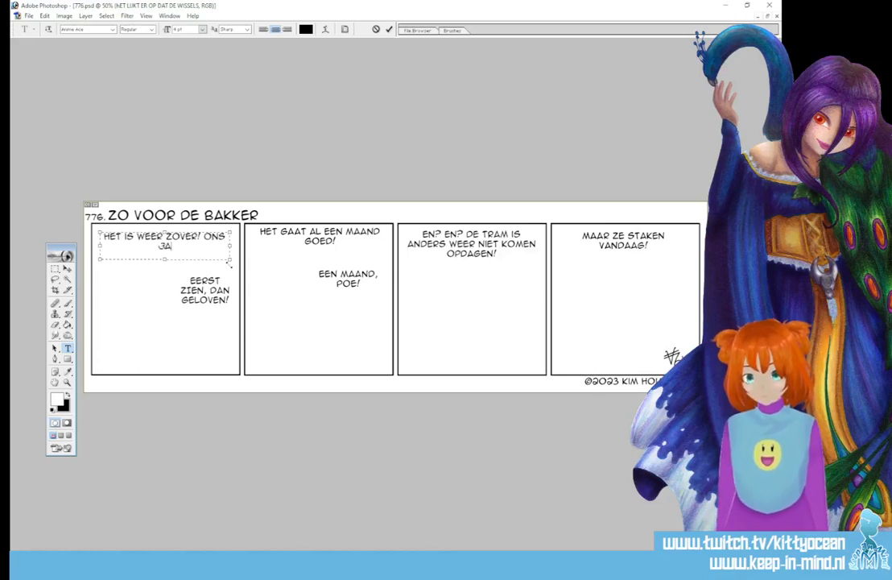
pyautogui.press('BackSpace')
pyautogui.press('BackSpace')
pyautogui.press('BackSpace')
pyautogui.press('BackSpace')
pyautogui.press('BackSpace')
pyautogui.press('BackSpace')
pyautogui.press('BackSpace')
pyautogui.press('BackSpace')
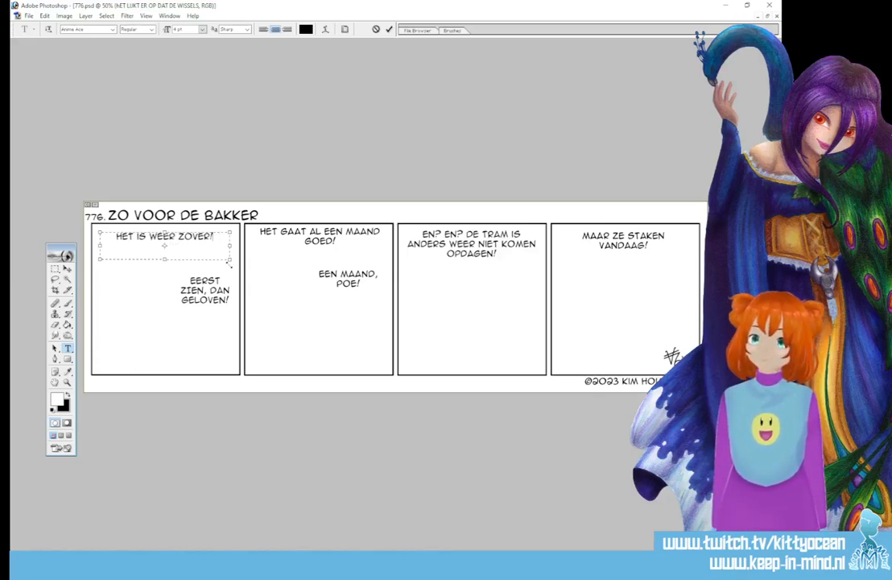
pyautogui.write('ONS JAARLIJK')
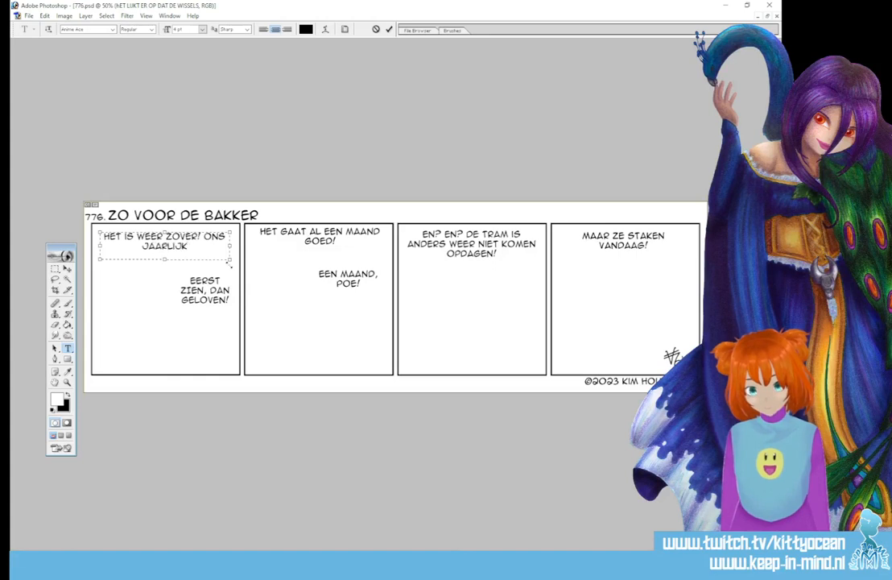
pyautogui.write('SE B')
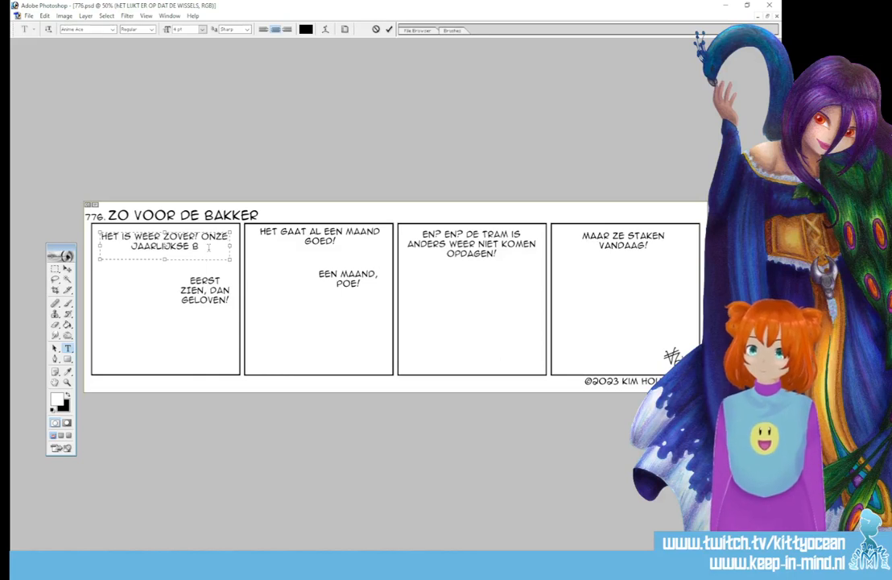
pyautogui.write('AKDAG!')
pyautogui.click(389, 29)
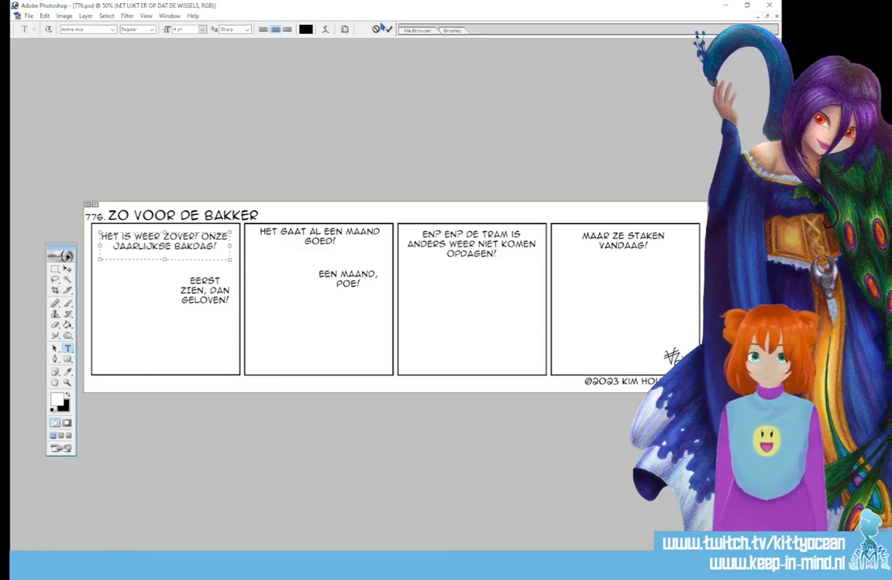
# - Replace the third panel's dialogue with "VAN HARTE GEFELICITEERD!"
pyautogui.click(451, 239)
pyautogui.hotkey('ctrl', 'a')
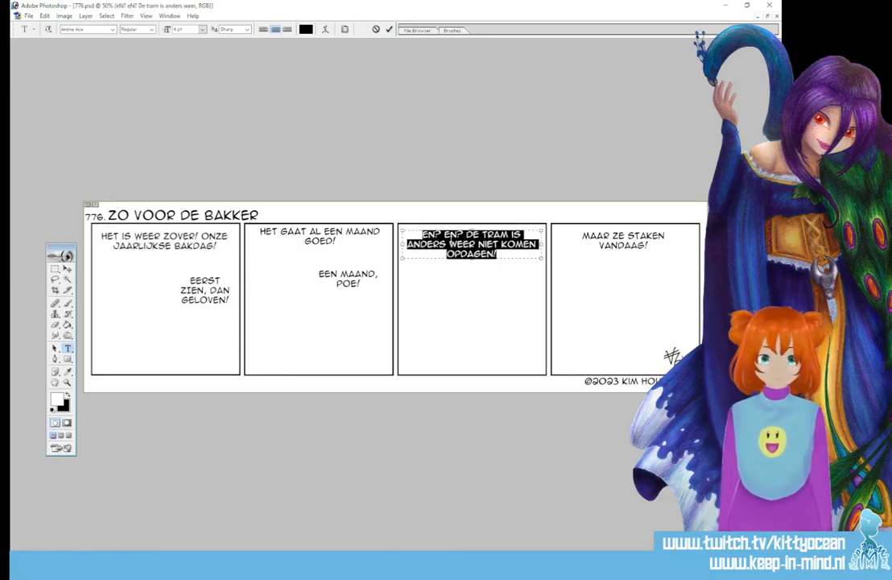
pyautogui.write('VAN HARTE GE')
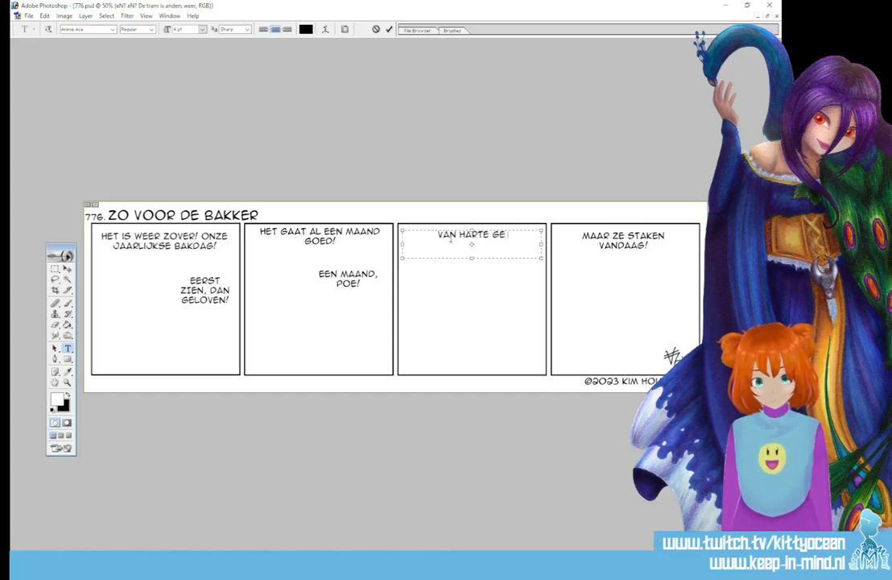
pyautogui.write('FELICITEERD!')
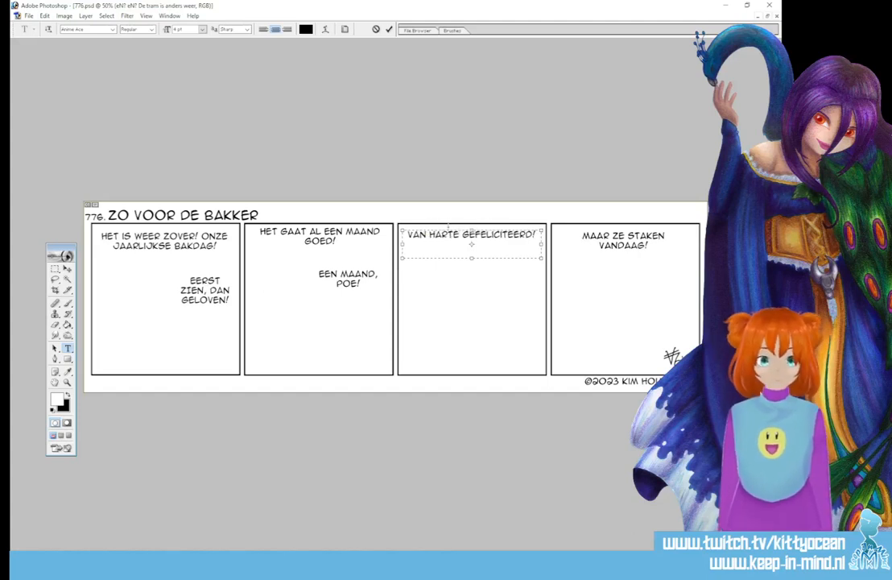
pyautogui.hotkey('ctrl', 'Return')
pyautogui.click(624, 240)
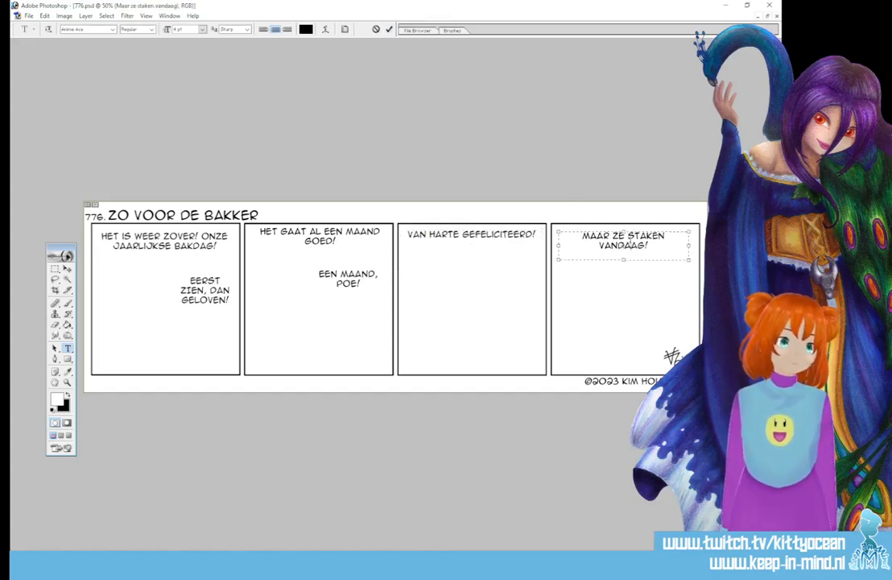
pyautogui.hotkey('ctrl', 'a')
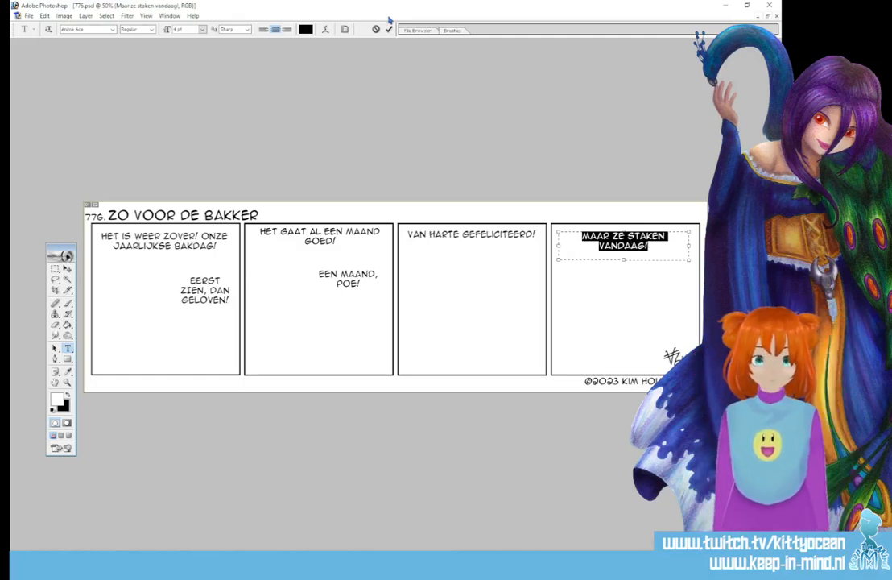
pyautogui.hotkey('ctrl', 'Return')
# - Replace the second panel's upper dialogue with "VAN HARTE GEFELICITEERD!"
pyautogui.click(333, 229)
pyautogui.hotkey('ctrl', 'a')
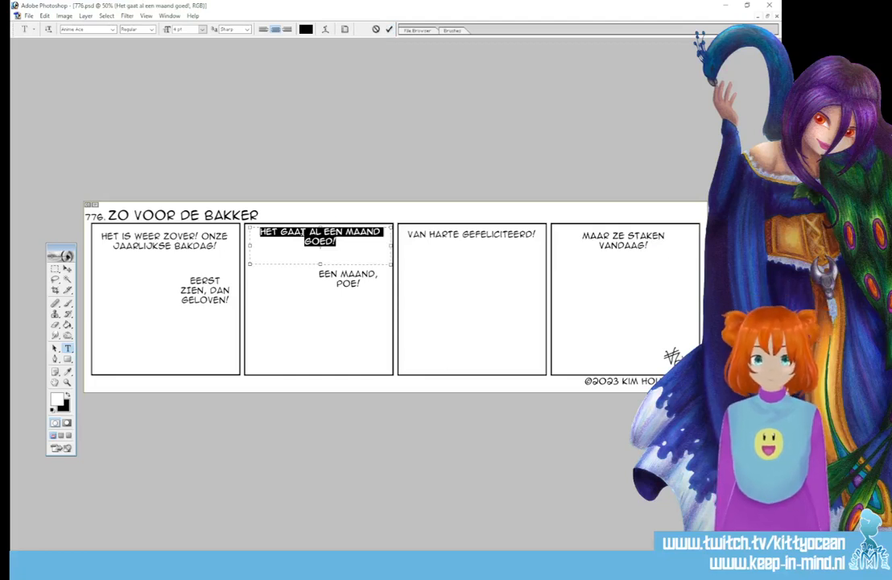
pyautogui.press('BackSpace')
pyautogui.write('VAN HARTE GE')
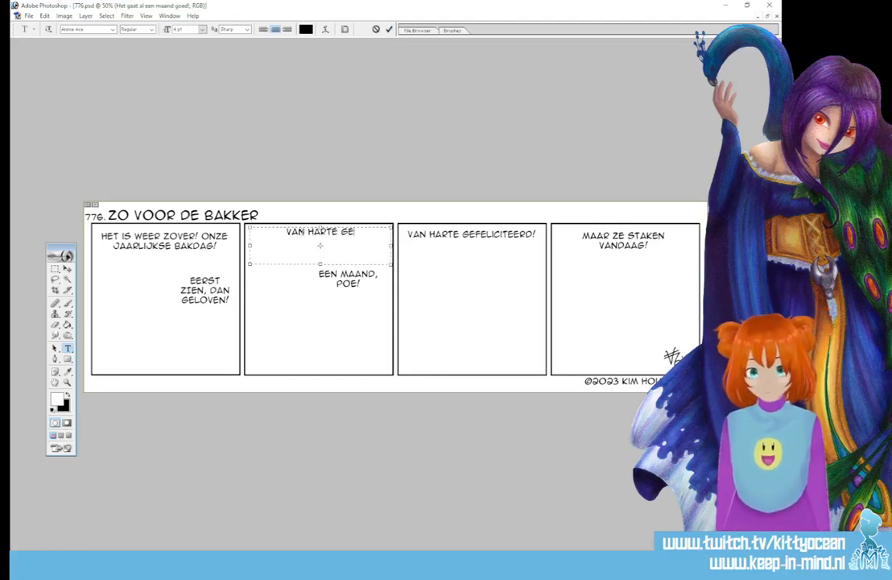
pyautogui.write('FELICITEERD!')
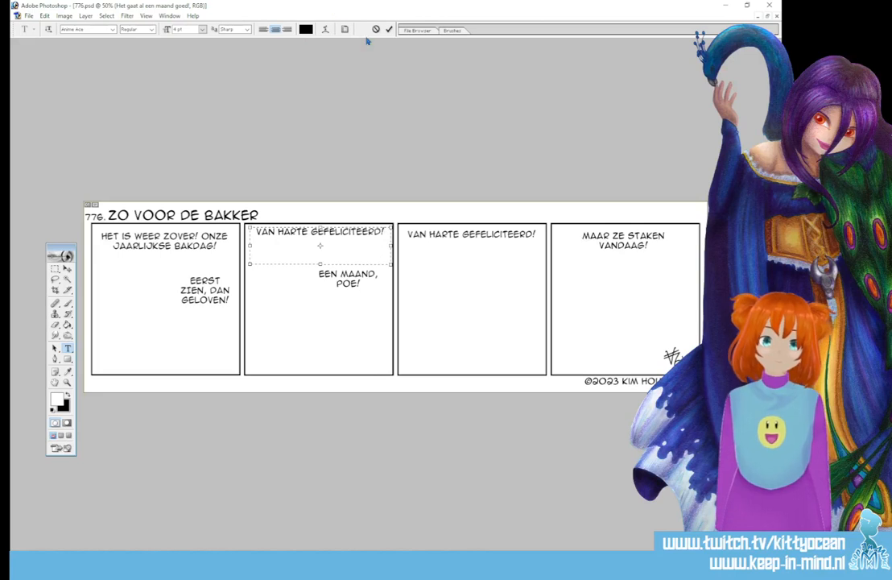
pyautogui.click(389, 29)
# - Replace the second panel's lower dialogue with "WAT LIEF!"
pyautogui.click(348, 276)
pyautogui.hotkey('ctrl', 'a')
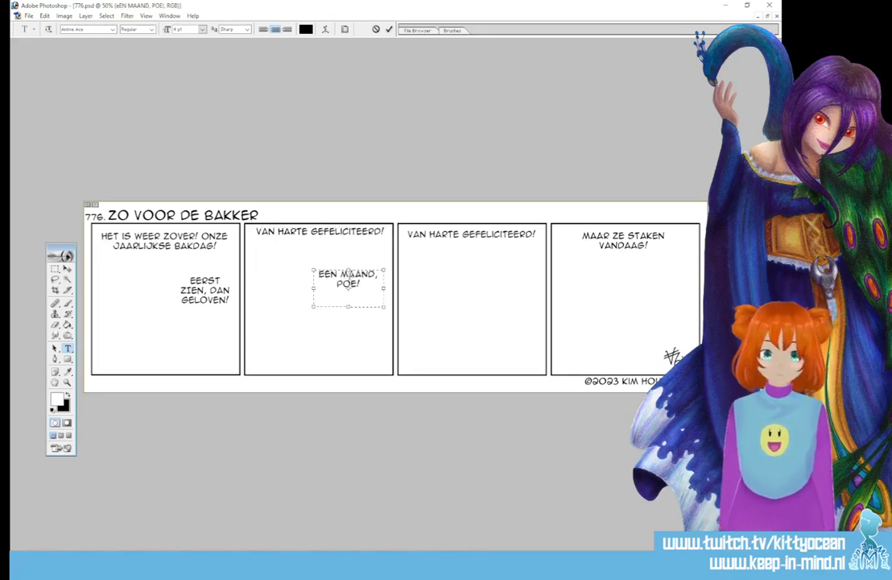
pyautogui.write('WAT LIEF!')
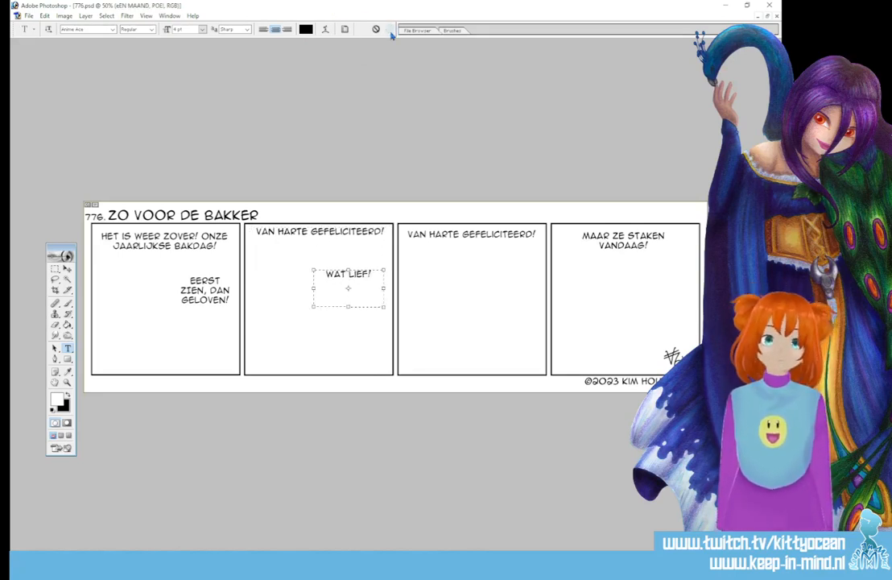
pyautogui.click(389, 29)
# - Replace the third panel's dialogue with "DAN DOEN WIJ DE AFWAS WEL."
pyautogui.click(476, 234)
pyautogui.hotkey('ctrl', 'a')
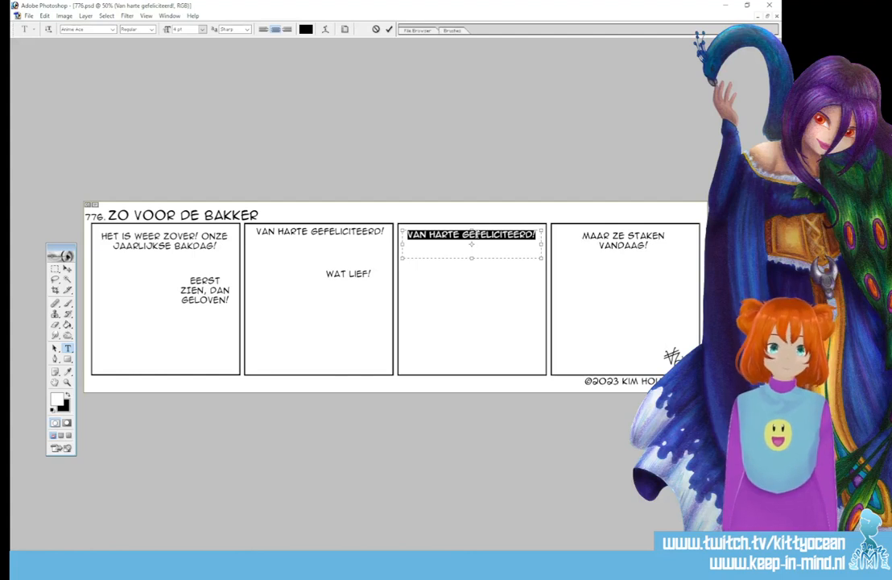
pyautogui.write('DAN DOEN WIJ DE AF')
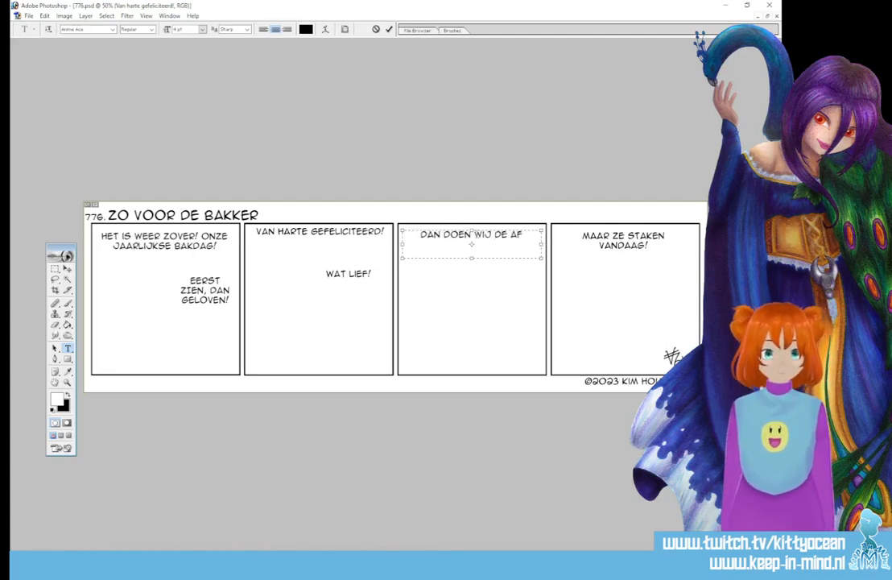
pyautogui.write('WAS WEL.')
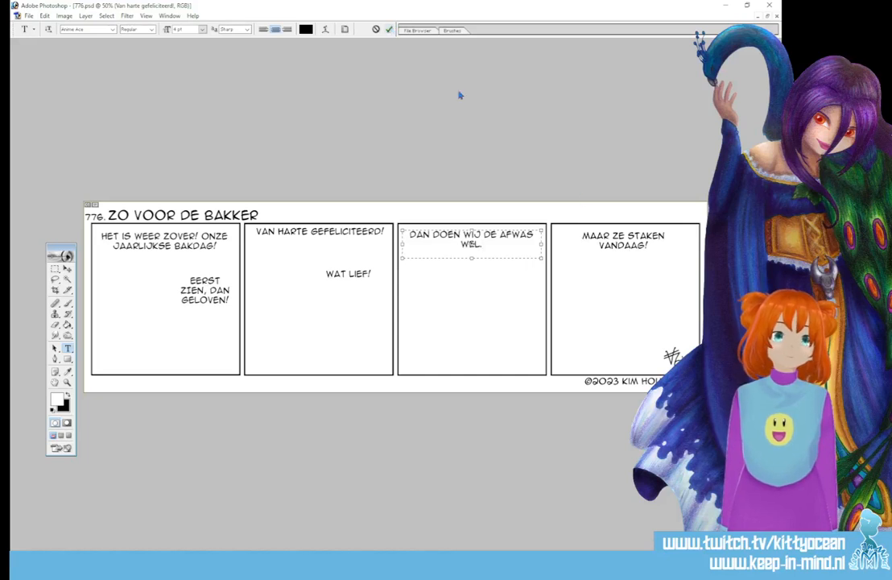
pyautogui.hotkey('ctrl', 'Return')
# - Replace the fourth panel's dialogue with "NOU, EH..."
pyautogui.click(624, 240)
pyautogui.hotkey('ctrl', 'a')
pyautogui.write('NOU')
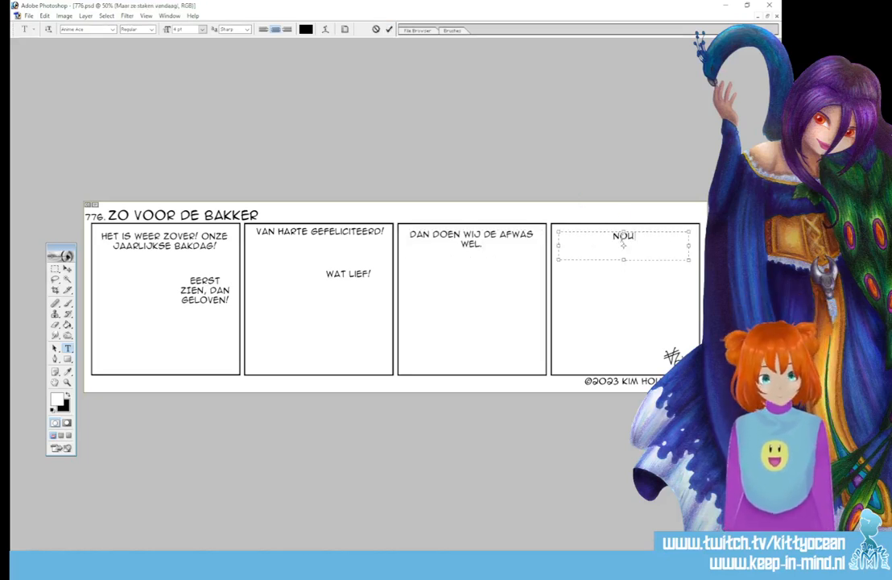
pyautogui.write(', EH...')
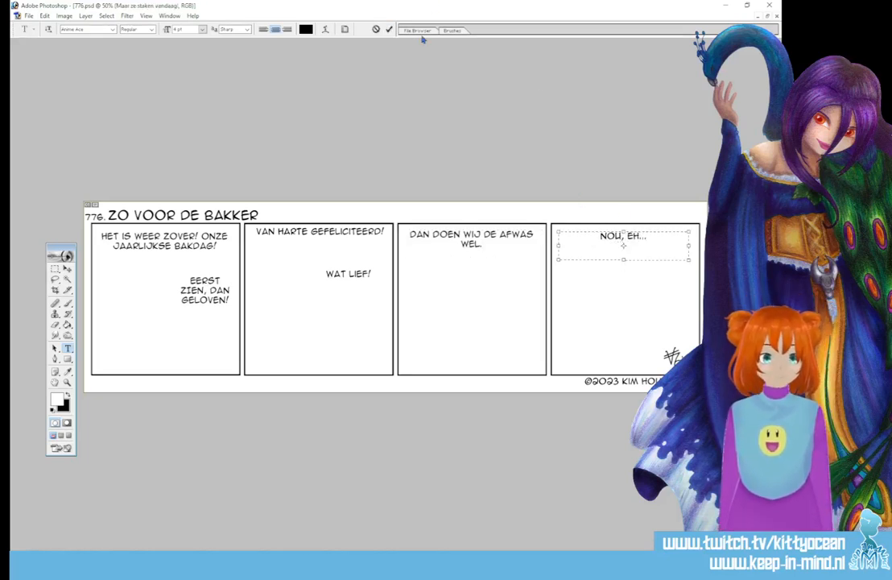
pyautogui.hotkey('ctrl', 'Return')
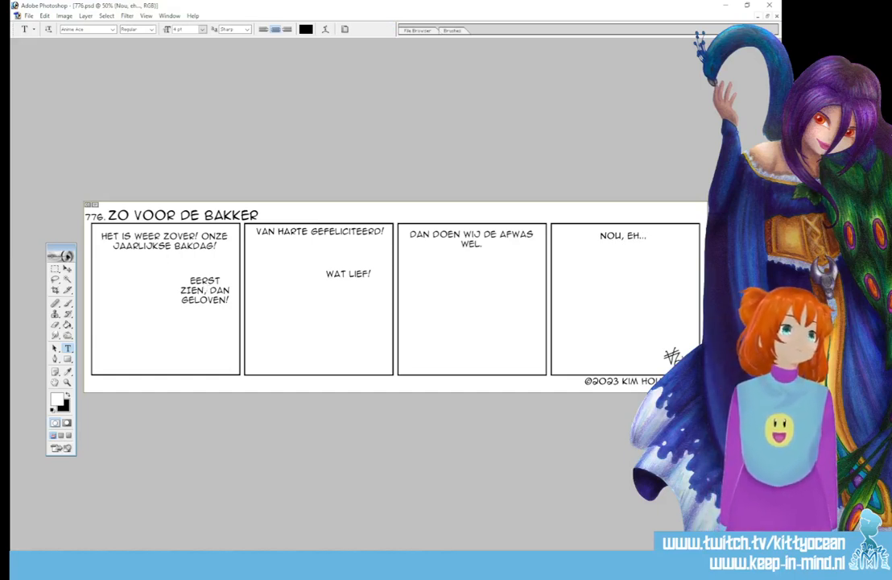
# - Delete the first panel's lower dialogue, "EERST ZIEN, DAN GELOVEN!"
pyautogui.click(206, 291)
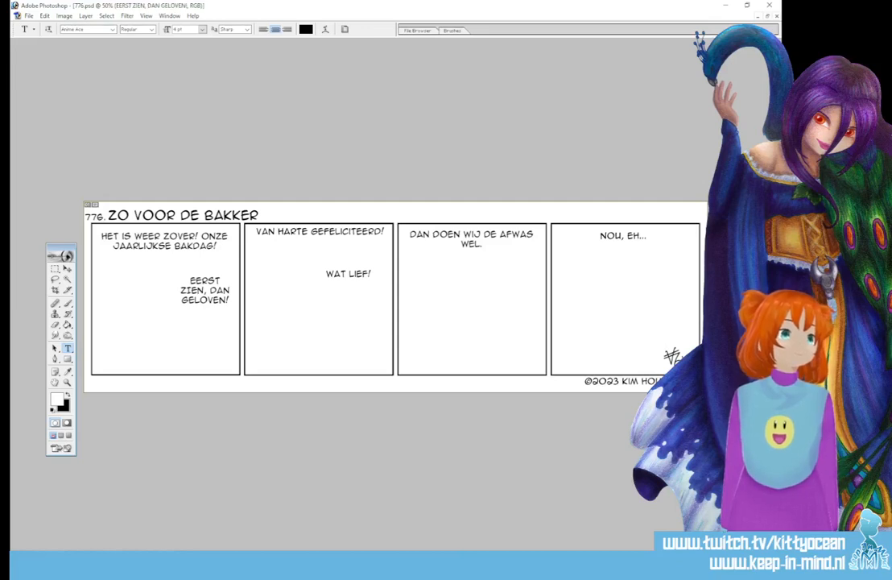
pyautogui.press('Delete')
pyautogui.click(373, 211)
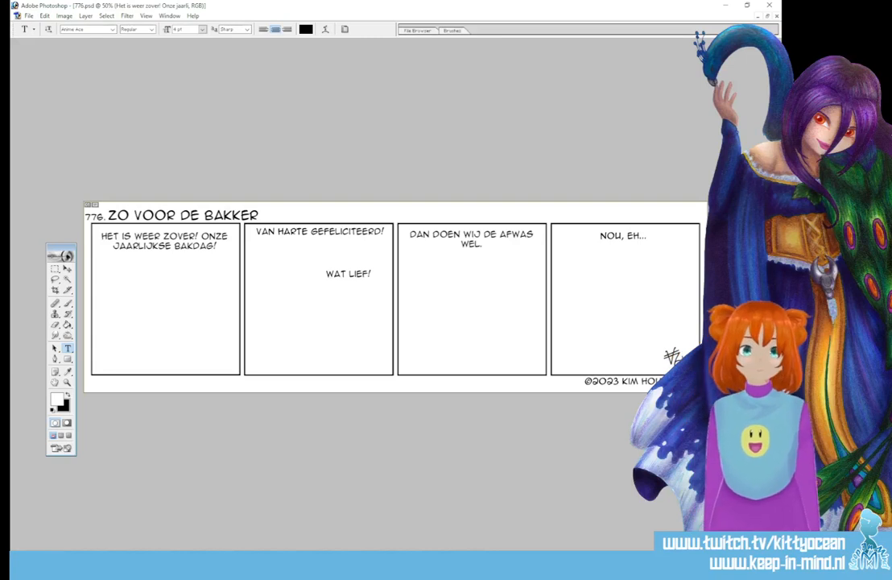
# - Make the layer named "sketch" the active layer
pyautogui.hotkey('alt', '[')
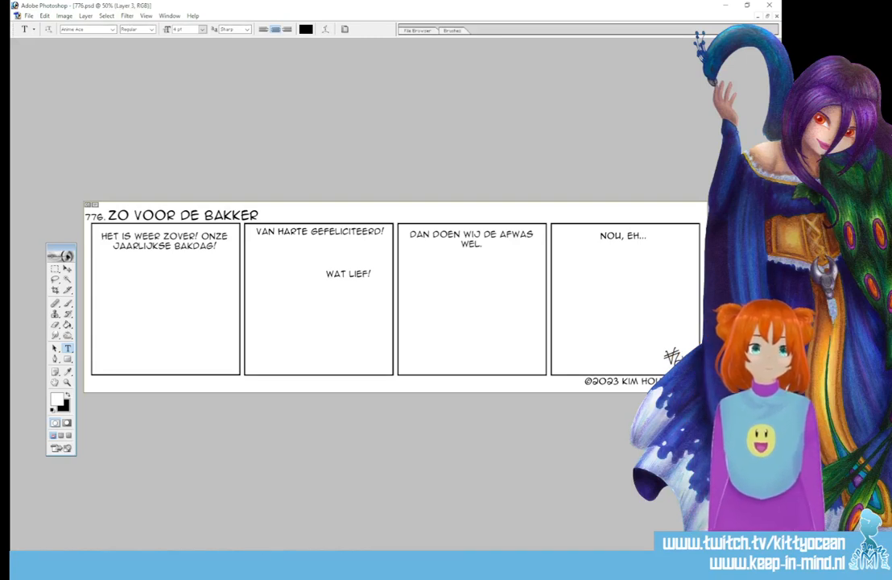
pyautogui.hotkey('alt', '[')
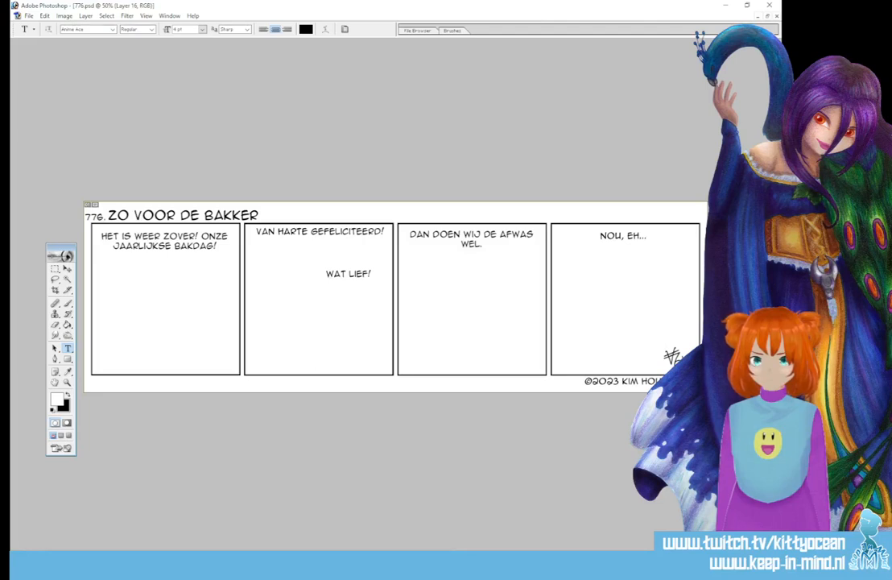
pyautogui.hotkey('alt', '[')
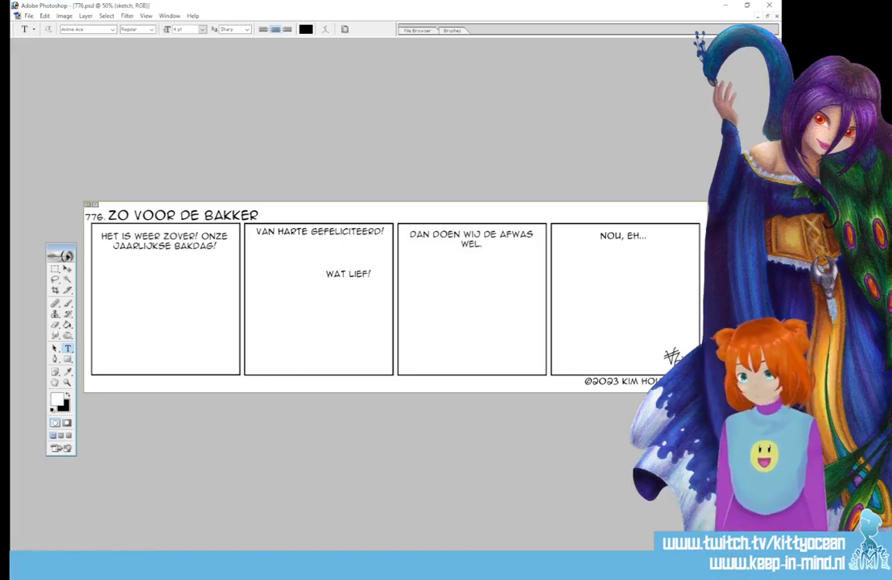
# - Set the foreground colour to a muted red for sketching
pyautogui.click(67, 371)
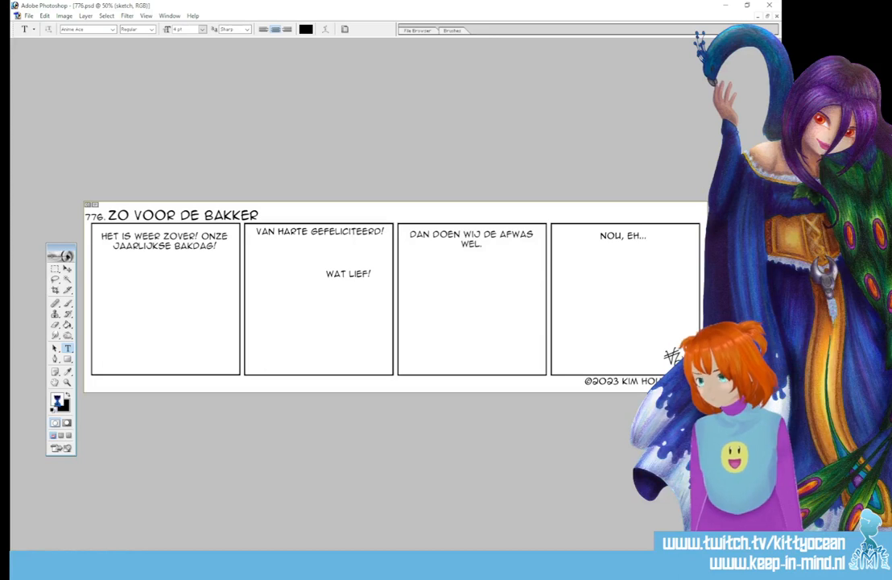
pyautogui.click(57, 399)
pyautogui.click(523, 149)
pyautogui.click(657, 114)
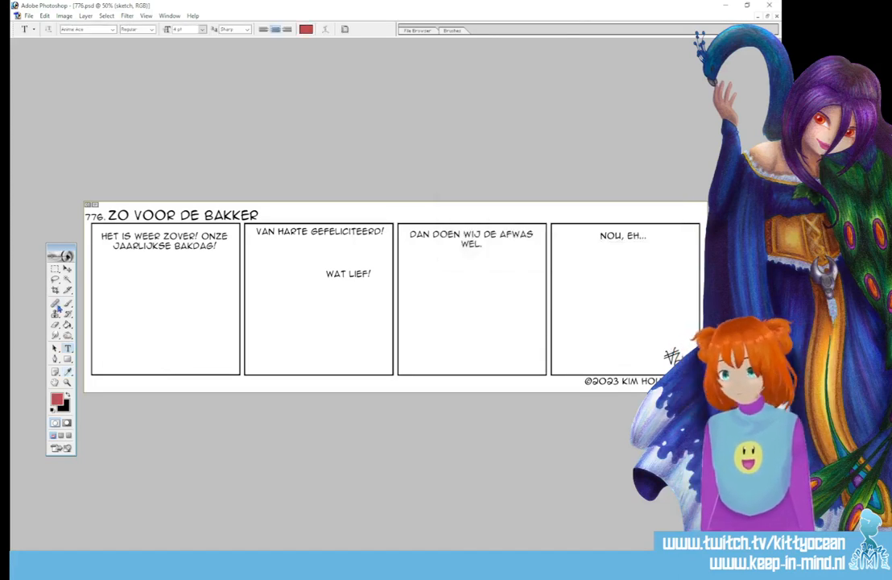
# - Set up the Brush tool with a hard round 9 px brush preset that uses Shape Dynamics
pyautogui.press('b')
pyautogui.click(452, 30)
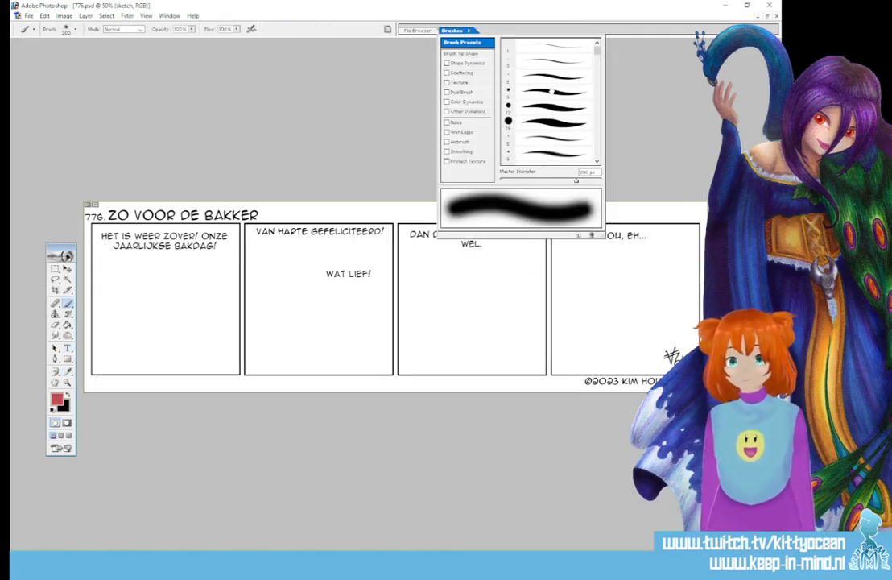
pyautogui.click(536, 92)
pyautogui.click(517, 121)
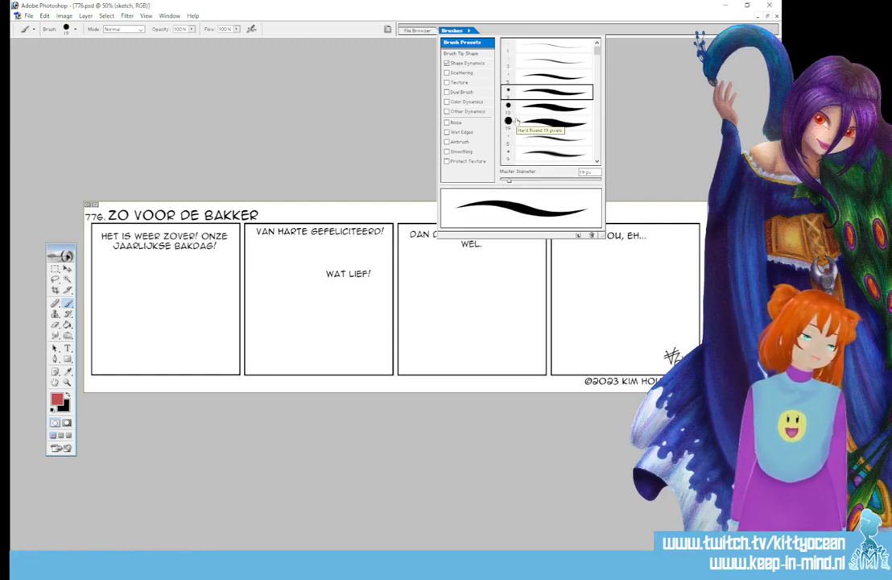
pyautogui.press('[')
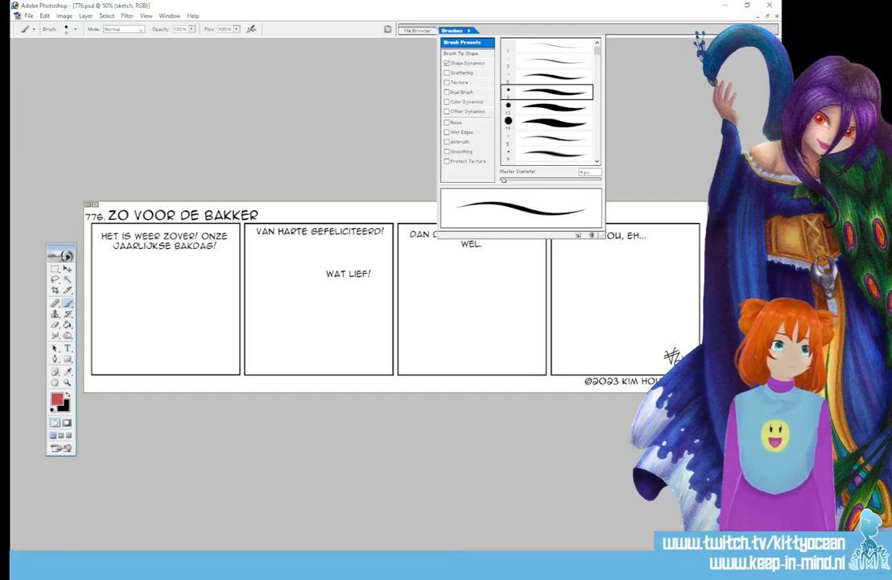
pyautogui.press('F5')
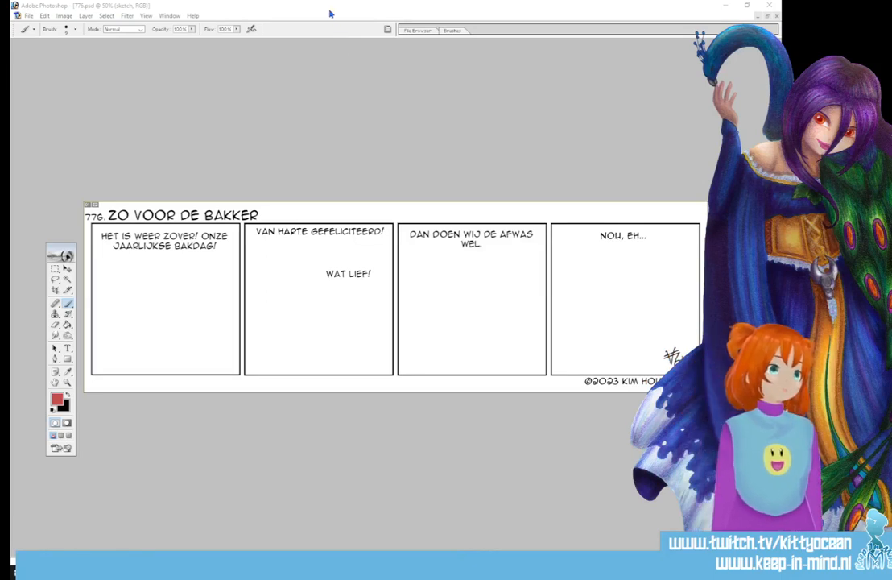
# - Move the toolbox off the first panel and sketch a curved red arc below that panel's dialogue
pyautogui.hotkey('ctrl', '+')
pyautogui.hotkey('ctrl', '+')
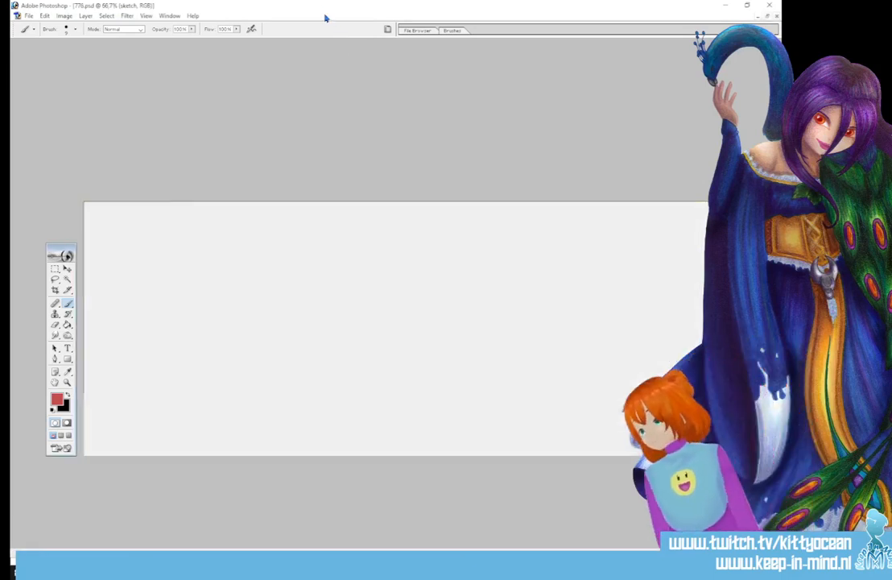
pyautogui.click(124, 552)
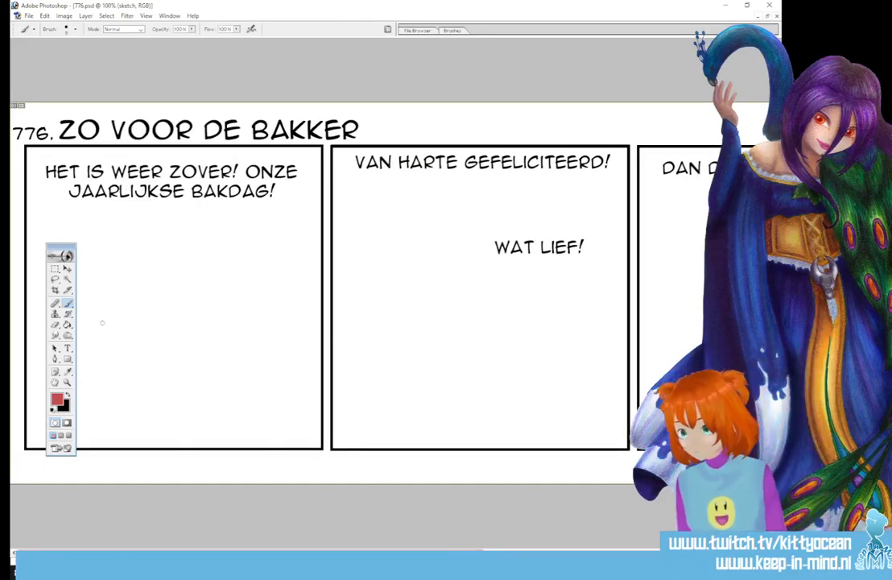
pyautogui.moveTo(63, 248); pyautogui.dragTo(484, 130)
pyautogui.moveTo(75, 299); pyautogui.dragTo(138, 297)
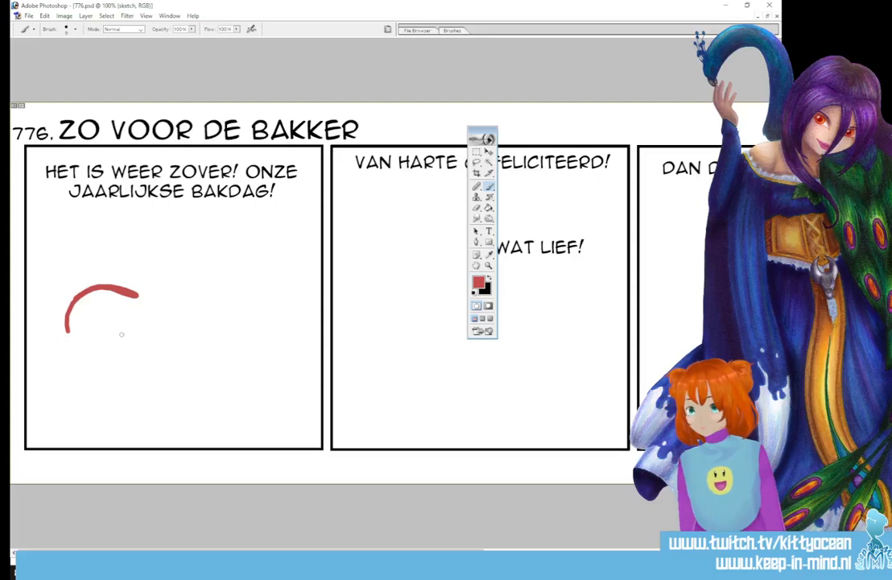
# - Close Photoshop and reopen the 776 comic file from the folder "Jaar 15 - 2022 - 2023 - 729 - 780"
pyautogui.click(770, 5)
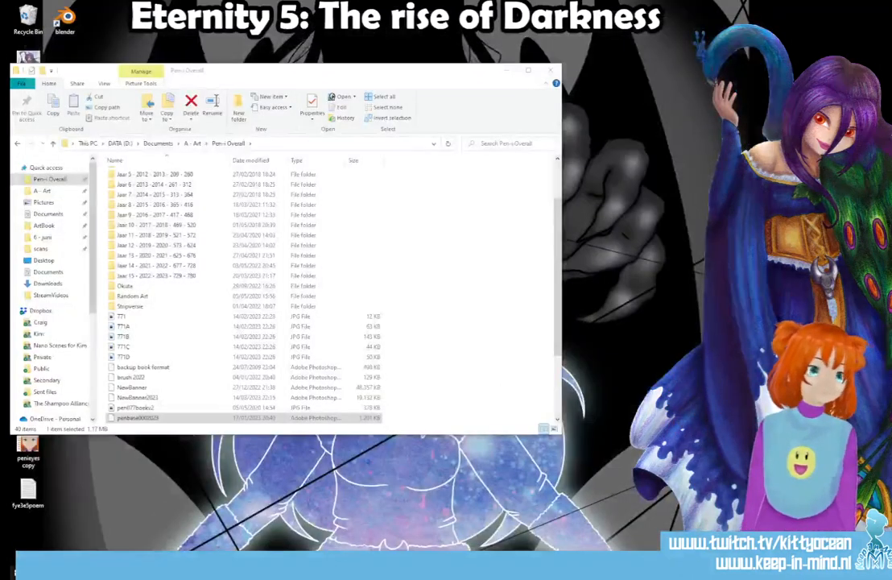
pyautogui.click(159, 276)
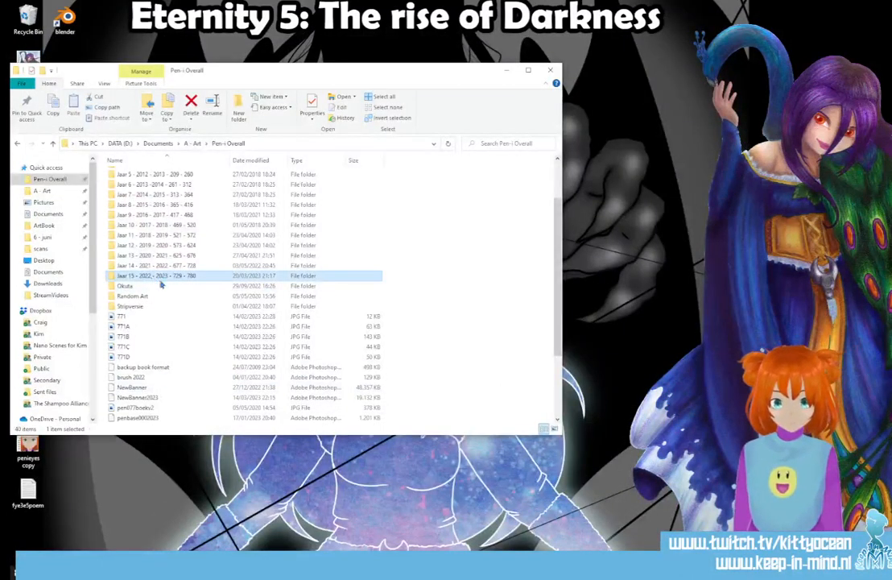
pyautogui.doubleClick(160, 277)
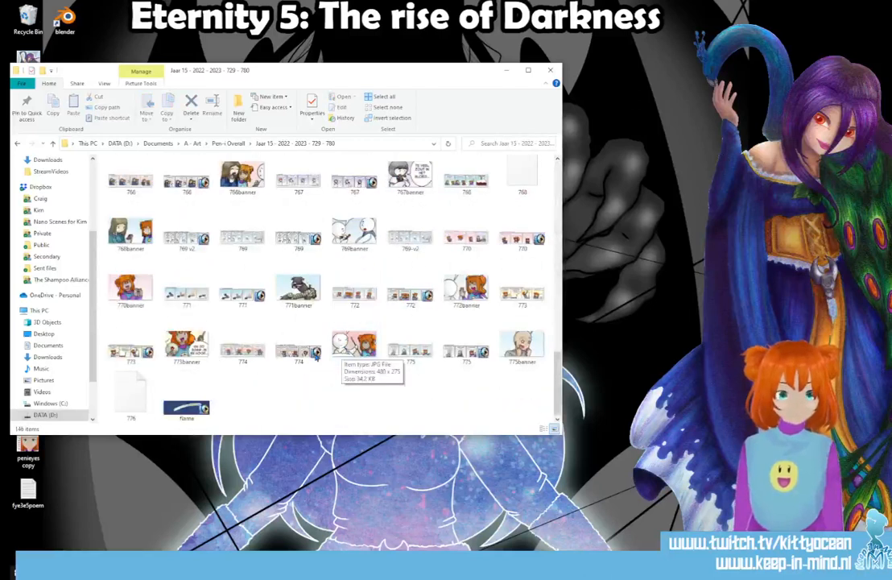
pyautogui.click(141, 394)
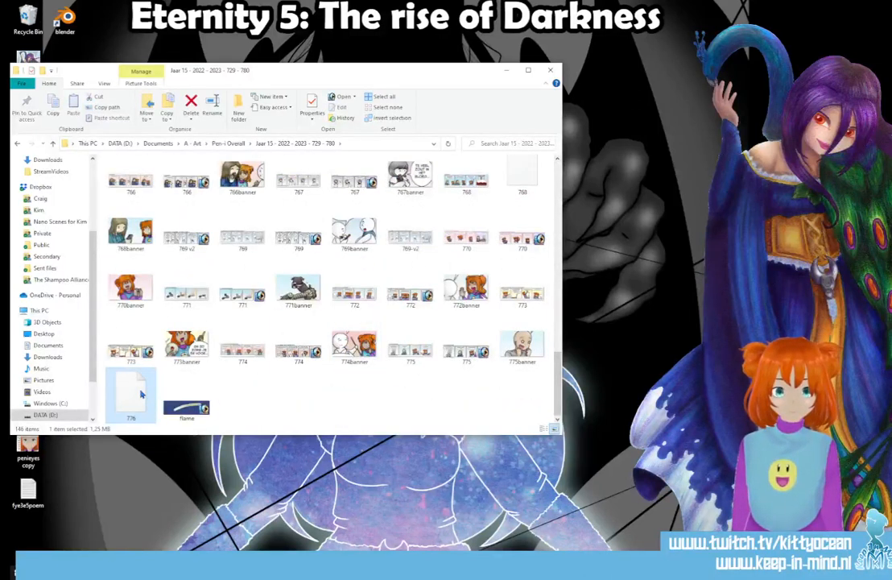
pyautogui.doubleClick(141, 394)
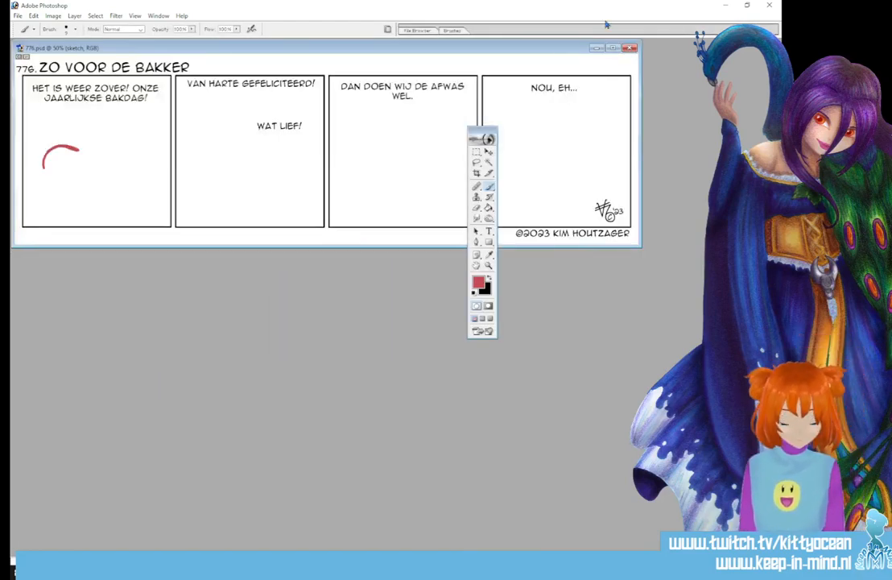
# - Maximize the comic's document window and show the red arc in the first panel at 200% zoom
pyautogui.click(614, 48)
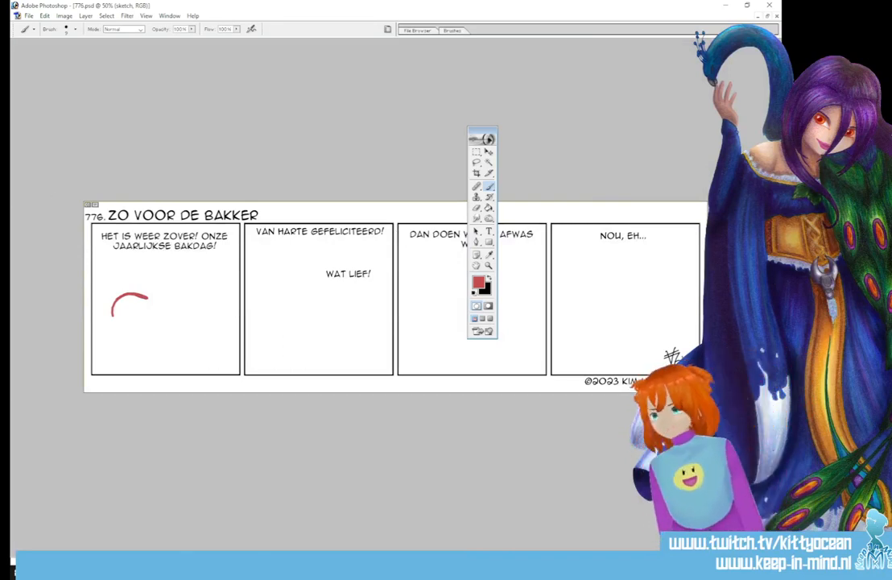
pyautogui.hotkey('ctrl', '+')
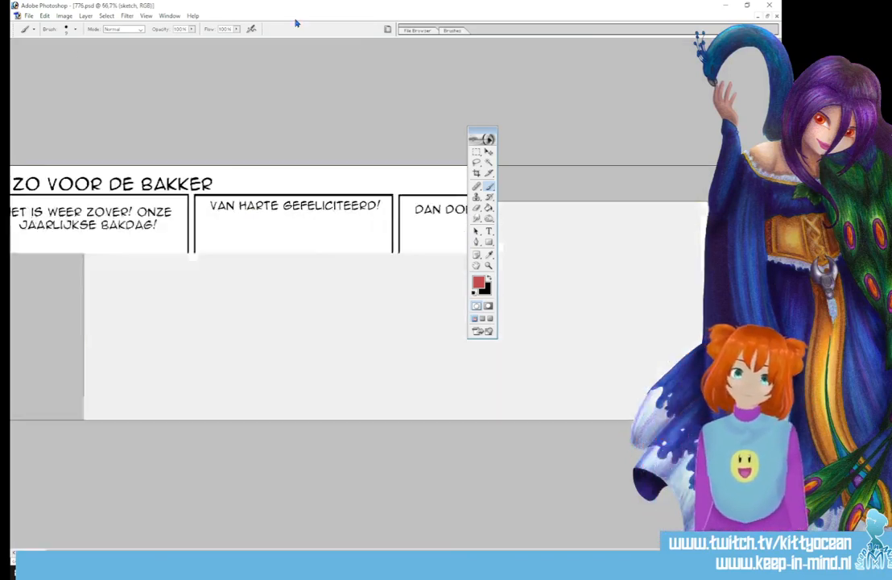
pyautogui.hotkey('ctrl', '+')
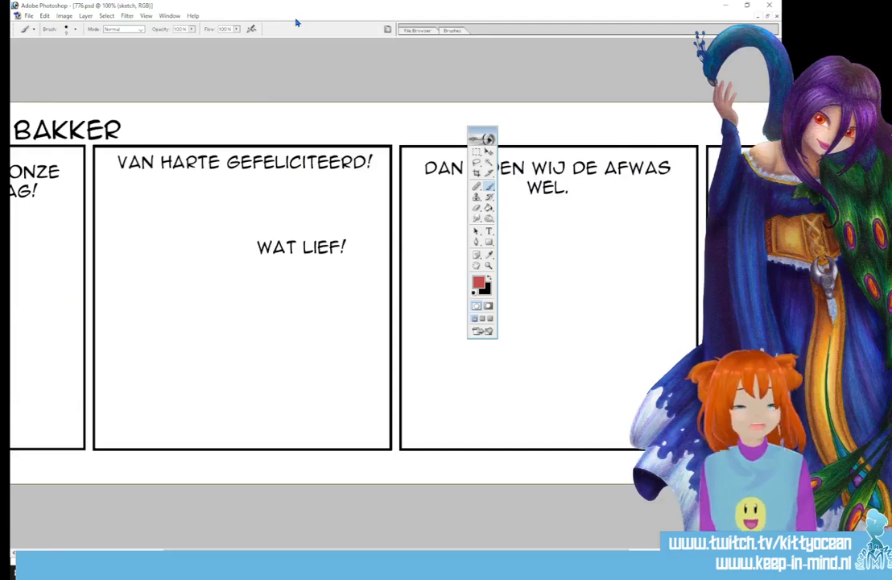
pyautogui.hotkey('ctrl', '+')
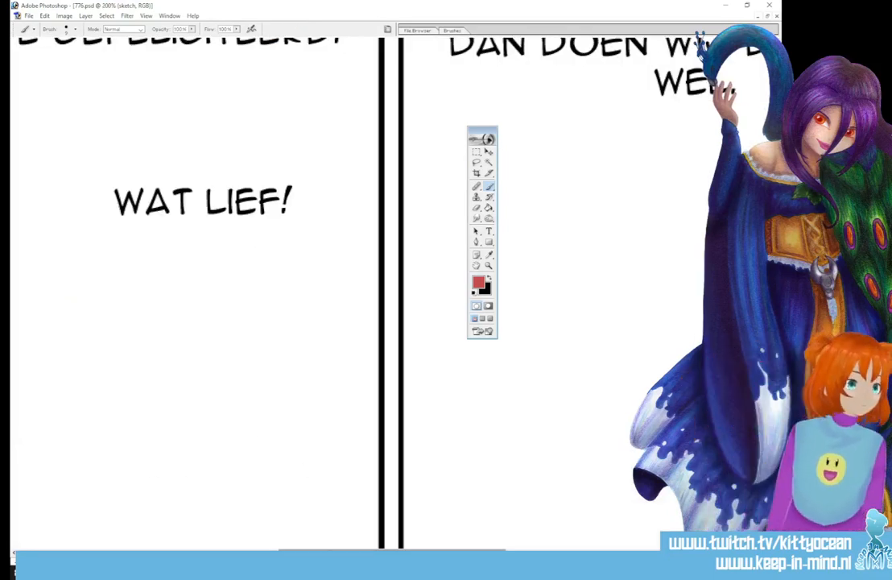
pyautogui.moveTo(333, 550)
pyautogui.mouseDown()
pyautogui.moveTo(74, 549)
pyautogui.moveTo(86, 548)
pyautogui.mouseUp()
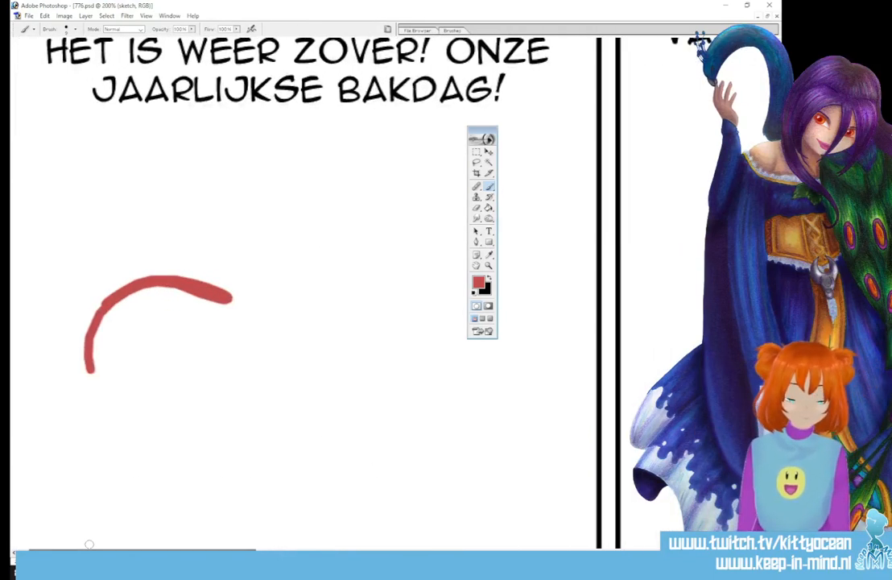
# - Complete the first panel's red arc into a rough head circle with several overlapping strokes
pyautogui.scroll(-3, 89, 544)
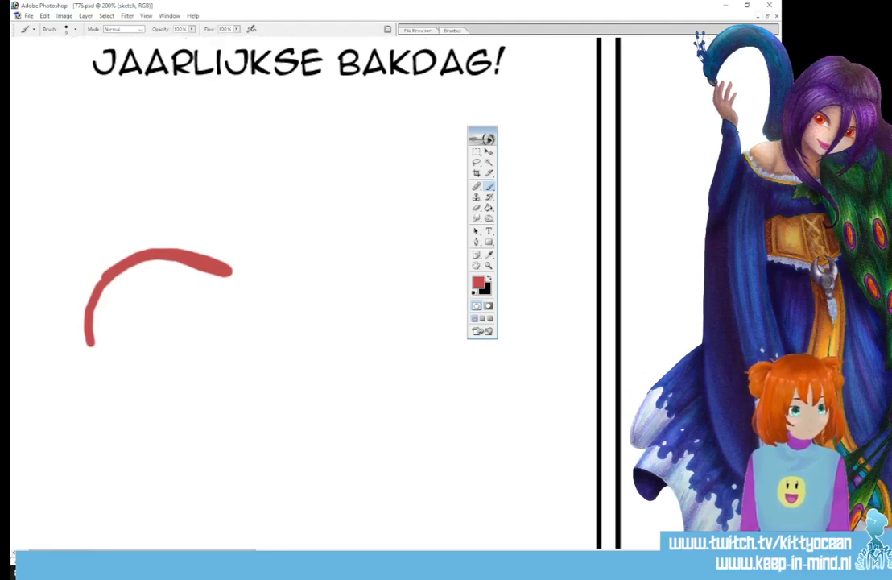
pyautogui.moveTo(175, 202)
pyautogui.mouseDown()
pyautogui.moveTo(96, 327)
pyautogui.moveTo(143, 353)
pyautogui.mouseUp()
pyautogui.moveTo(91, 304); pyautogui.dragTo(205, 342)
pyautogui.moveTo(129, 348); pyautogui.dragTo(234, 334)
pyautogui.moveTo(227, 215); pyautogui.dragTo(236, 345)
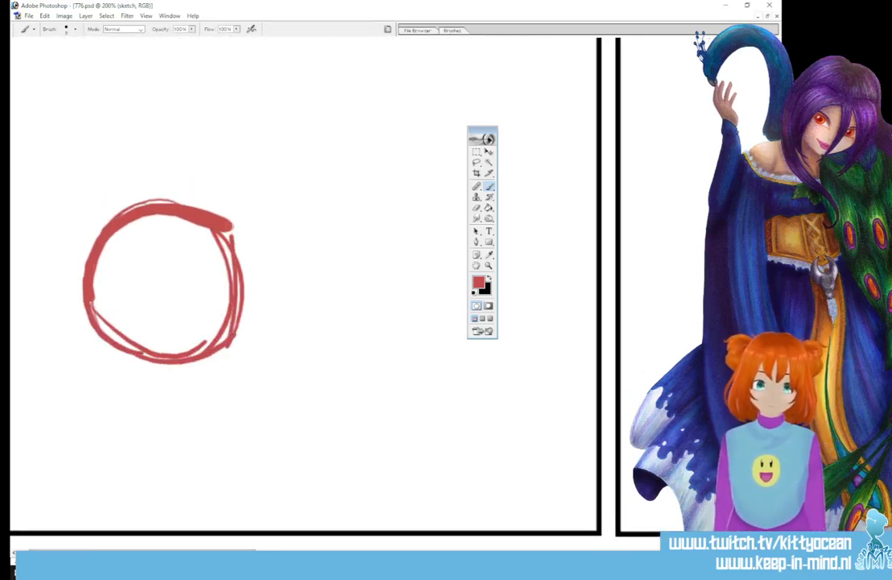
pyautogui.moveTo(242, 229); pyautogui.dragTo(232, 338)
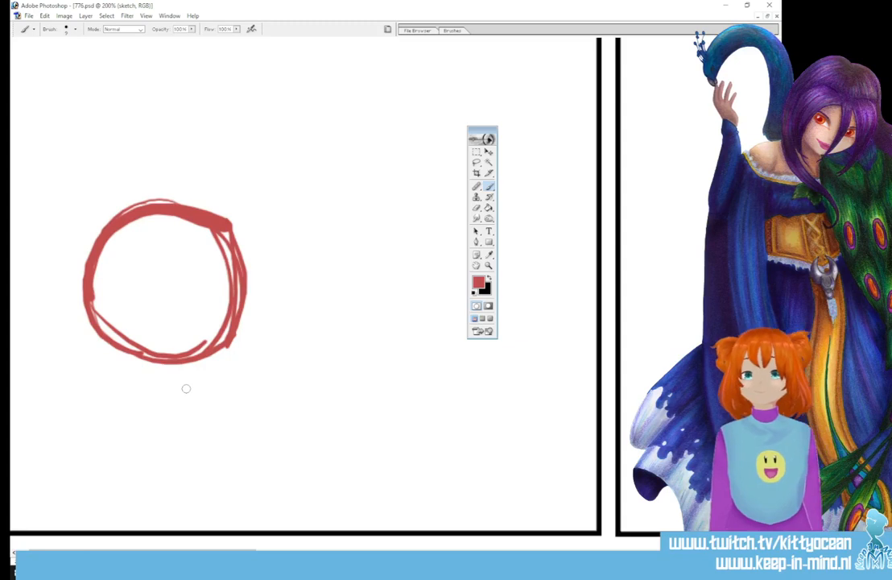
# - Sketch a slanted face centre line through the head circle and an angular jaw beneath it
pyautogui.moveTo(152, 224); pyautogui.dragTo(207, 418)
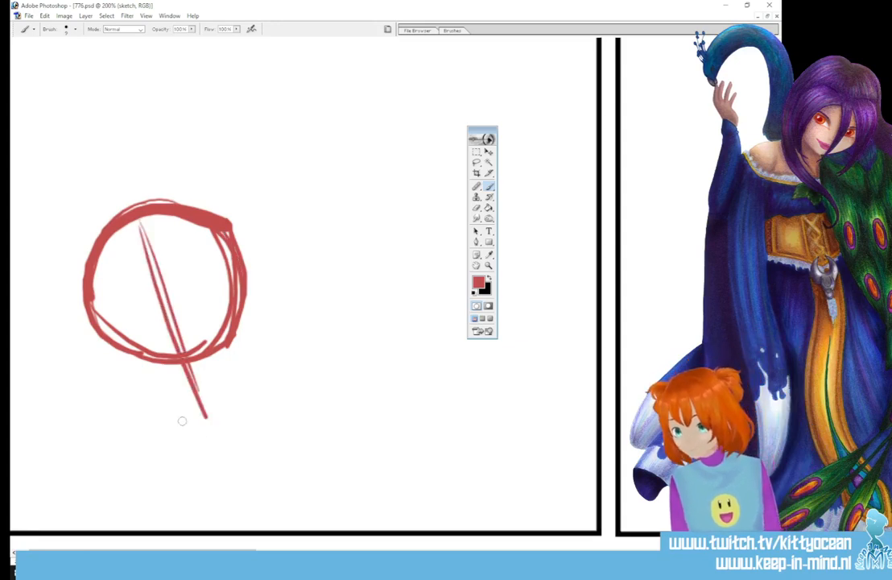
pyautogui.moveTo(111, 345)
pyautogui.mouseDown()
pyautogui.moveTo(137, 391)
pyautogui.moveTo(200, 386)
pyautogui.mouseUp()
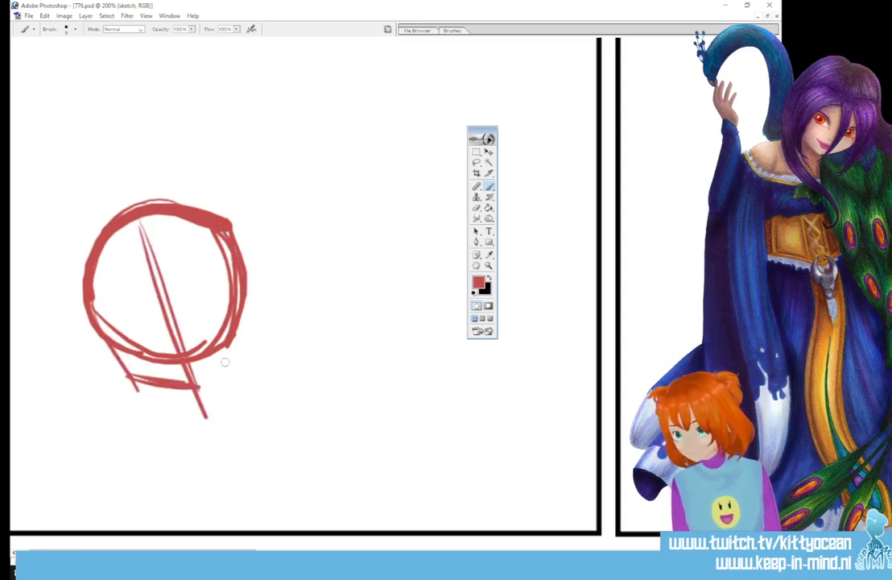
pyautogui.moveTo(258, 323); pyautogui.dragTo(192, 391)
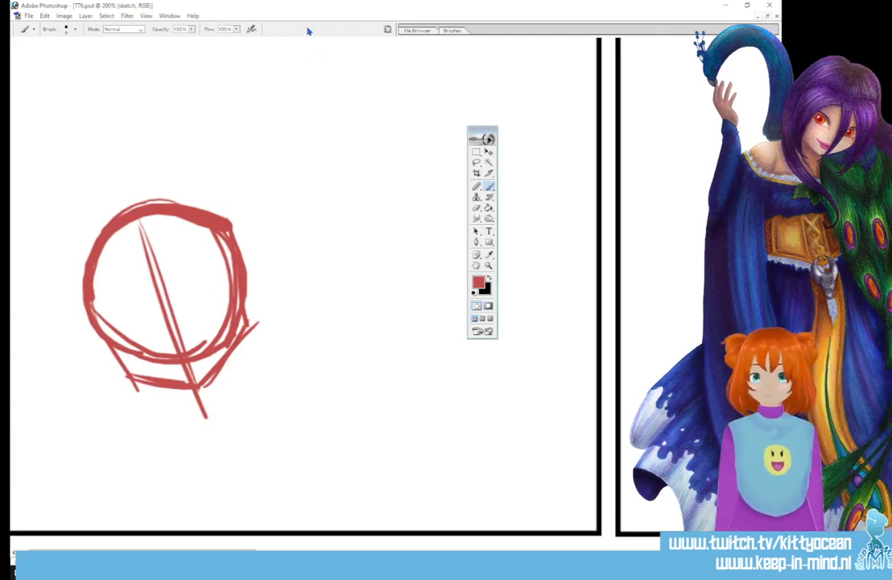
# - Sketch the large figure's neck, shoulder line and torso sides down to the panel border, with crossing centre and chest guidelines
pyautogui.scroll(-2, 306, 282)
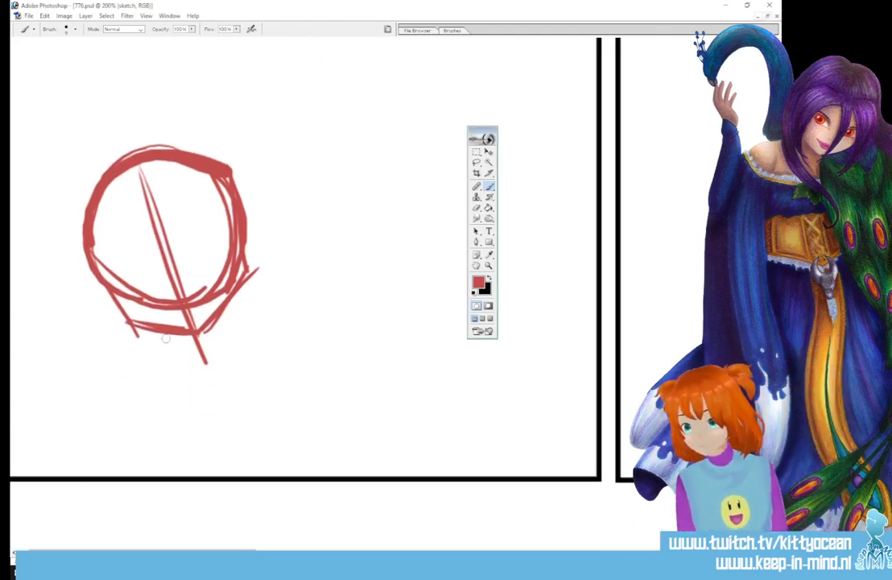
pyautogui.moveTo(169, 337); pyautogui.dragTo(178, 366)
pyautogui.moveTo(217, 322); pyautogui.dragTo(242, 368)
pyautogui.moveTo(129, 399); pyautogui.dragTo(321, 358)
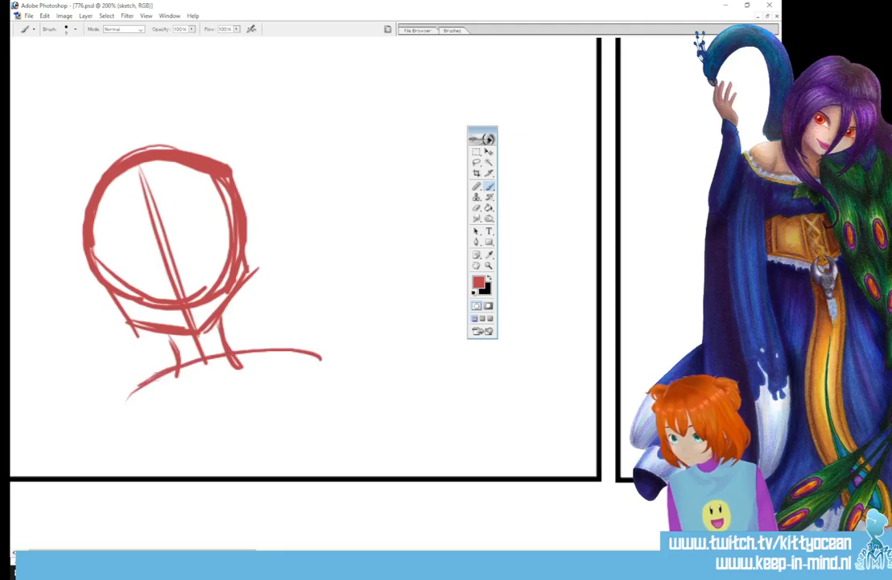
pyautogui.moveTo(138, 390); pyautogui.dragTo(172, 475)
pyautogui.moveTo(276, 352); pyautogui.dragTo(305, 474)
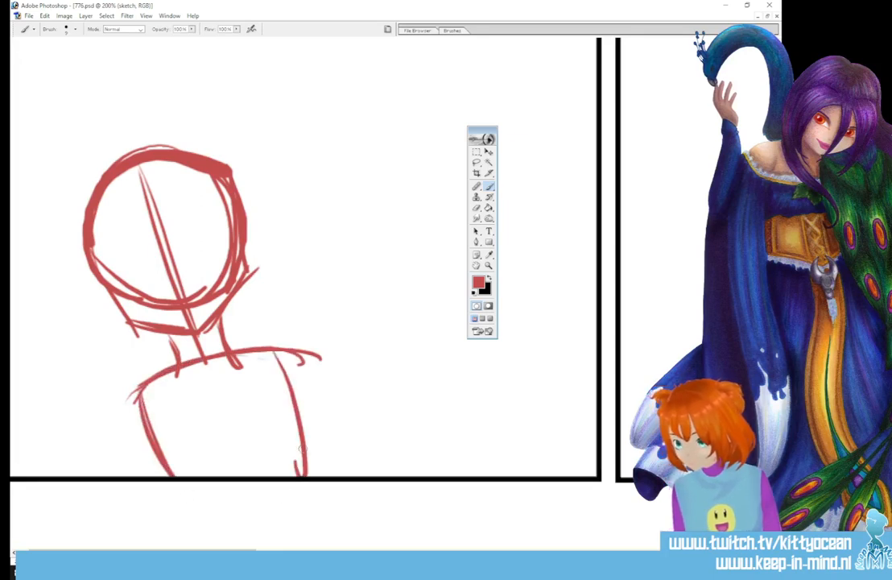
pyautogui.moveTo(213, 360); pyautogui.dragTo(246, 475)
pyautogui.moveTo(162, 447); pyautogui.dragTo(302, 407)
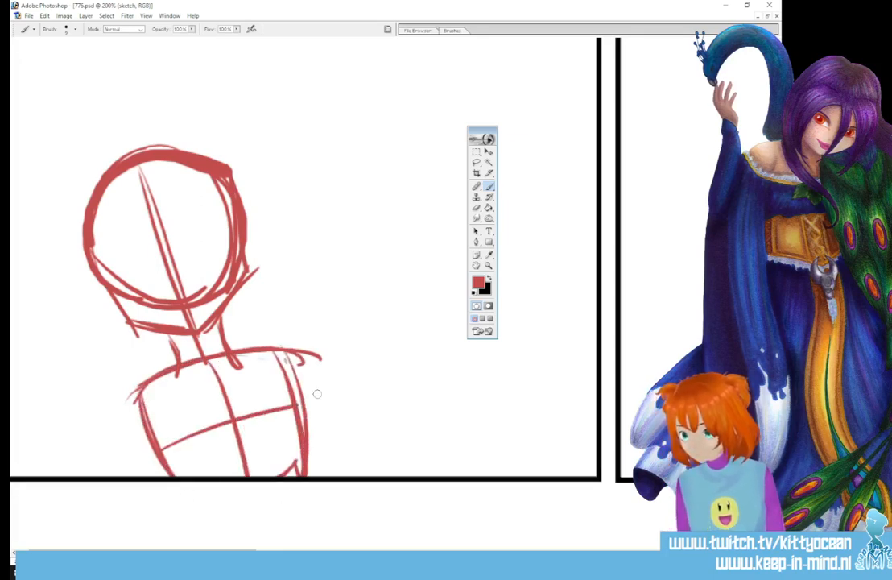
# - Sketch rounded shoulders and upper arms on both sides of the large figure's torso, and reinforce the chest lines
pyautogui.moveTo(144, 375); pyautogui.dragTo(135, 460)
pyautogui.moveTo(260, 345)
pyautogui.mouseDown()
pyautogui.moveTo(314, 403)
pyautogui.moveTo(321, 399)
pyautogui.mouseUp()
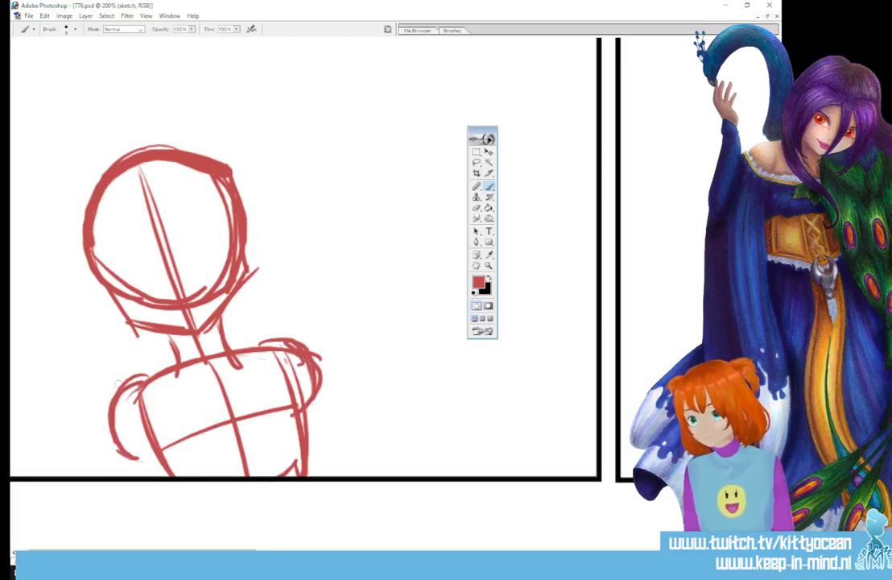
pyautogui.moveTo(121, 377); pyautogui.dragTo(111, 451)
pyautogui.moveTo(157, 386); pyautogui.dragTo(254, 346)
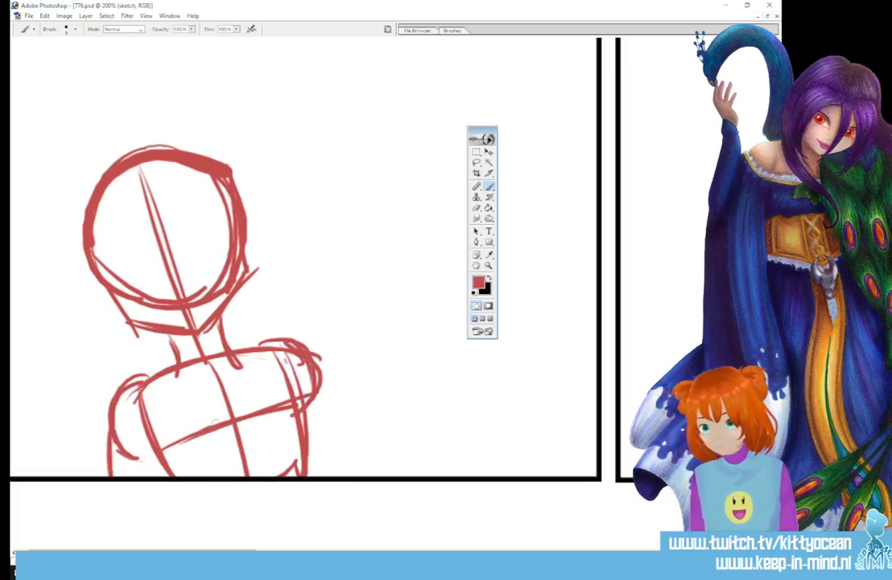
pyautogui.moveTo(177, 371)
pyautogui.mouseDown()
pyautogui.moveTo(272, 336)
pyautogui.moveTo(185, 418)
pyautogui.mouseUp()
pyautogui.moveTo(282, 346); pyautogui.dragTo(294, 376)
pyautogui.moveTo(326, 403)
pyautogui.mouseDown()
pyautogui.moveTo(336, 434)
pyautogui.moveTo(318, 473)
pyautogui.mouseUp()
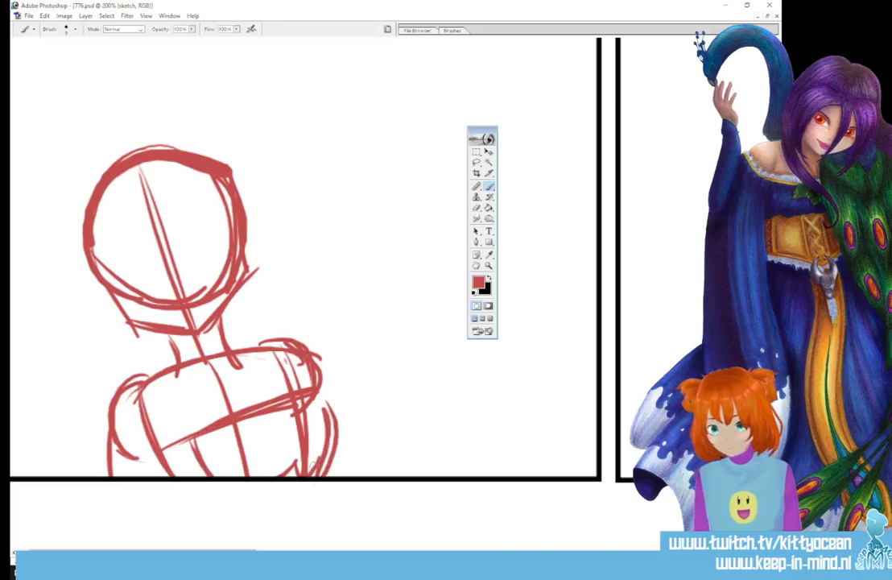
# - Sketch the large figure's raised fist and bent forearm beside the shoulder, plus a small arc at the base of the torso
pyautogui.moveTo(294, 310)
pyautogui.mouseDown()
pyautogui.moveTo(329, 305)
pyautogui.moveTo(344, 370)
pyautogui.mouseUp()
pyautogui.moveTo(291, 339); pyautogui.dragTo(338, 377)
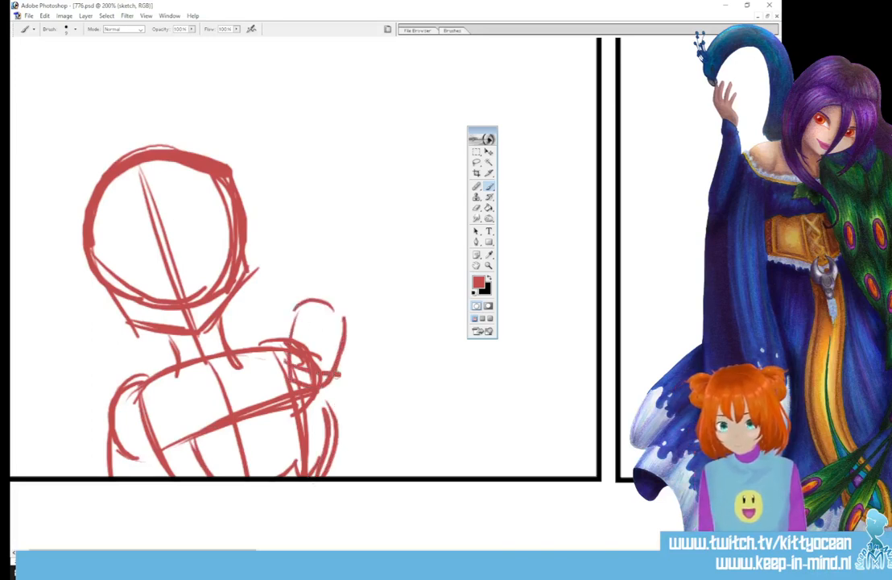
pyautogui.moveTo(300, 304)
pyautogui.mouseDown()
pyautogui.moveTo(324, 300)
pyautogui.moveTo(348, 324)
pyautogui.moveTo(399, 409)
pyautogui.mouseUp()
pyautogui.moveTo(338, 354)
pyautogui.mouseDown()
pyautogui.moveTo(403, 419)
pyautogui.moveTo(380, 453)
pyautogui.moveTo(340, 355)
pyautogui.moveTo(379, 456)
pyautogui.mouseUp()
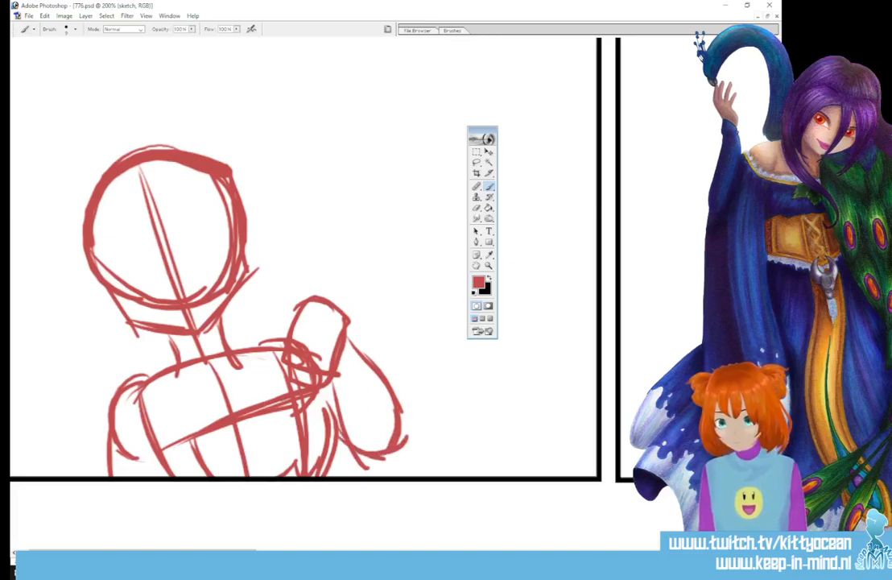
pyautogui.moveTo(202, 461); pyautogui.dragTo(262, 454)
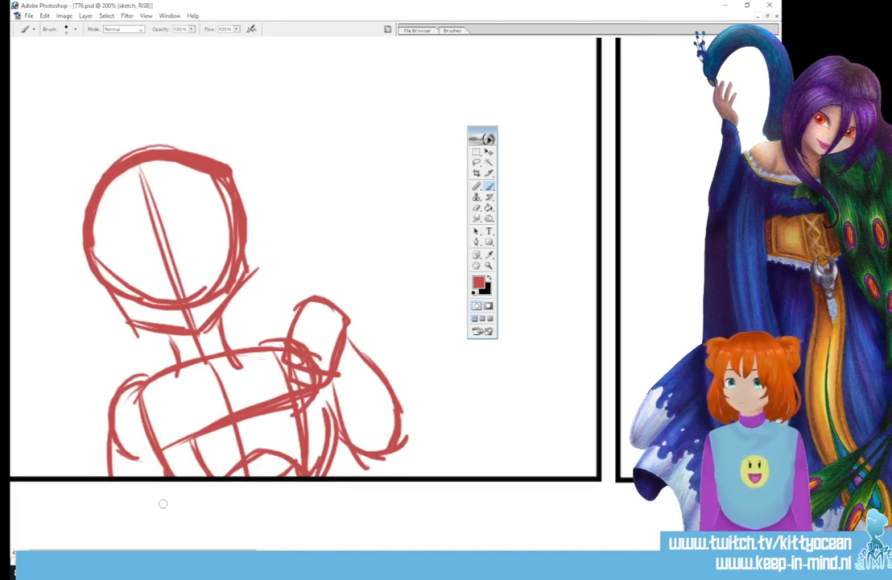
# - Sketch a round hair bun on each side of the large figure's head and curled hair beside the neck
pyautogui.moveTo(88, 196)
pyautogui.mouseDown()
pyautogui.moveTo(81, 287)
pyautogui.moveTo(81, 274)
pyautogui.mouseUp()
pyautogui.moveTo(193, 139)
pyautogui.mouseDown()
pyautogui.moveTo(226, 128)
pyautogui.moveTo(254, 226)
pyautogui.mouseUp()
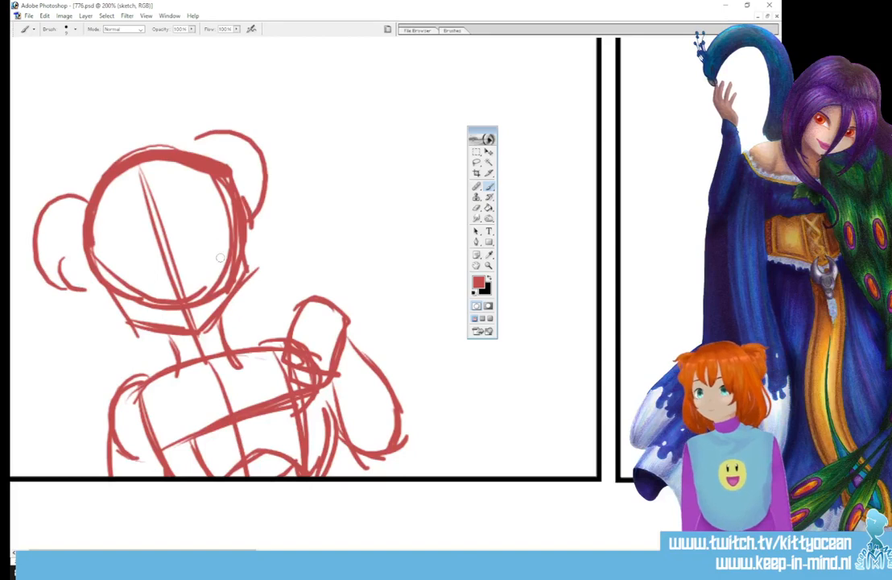
pyautogui.moveTo(103, 294)
pyautogui.mouseDown()
pyautogui.moveTo(97, 347)
pyautogui.moveTo(151, 314)
pyautogui.mouseUp()
pyautogui.moveTo(216, 207)
pyautogui.mouseDown()
pyautogui.moveTo(270, 266)
pyautogui.moveTo(234, 293)
pyautogui.moveTo(183, 307)
pyautogui.mouseUp()
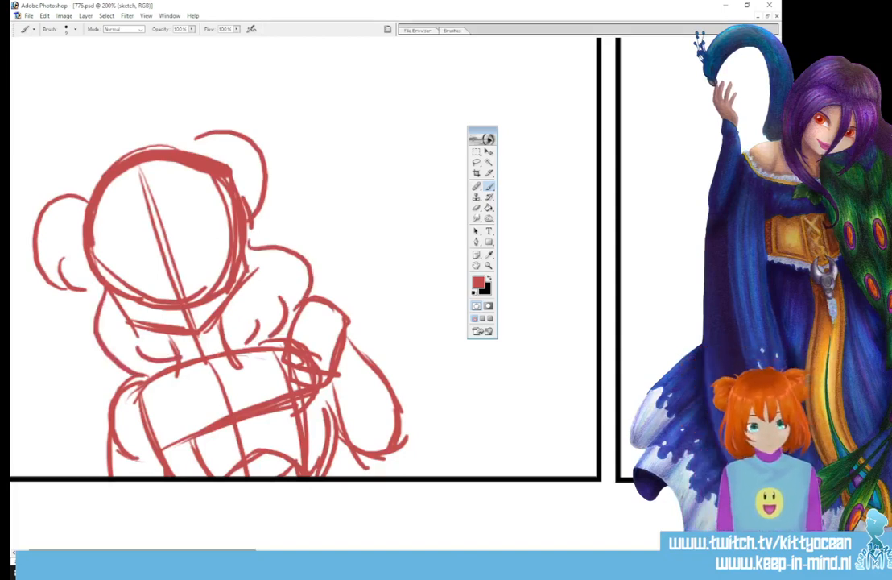
# - Sketch a second, smaller head circle with a jaw and the start of a neck in the empty part of the first panel
pyautogui.hscroll(3, 251, 449)
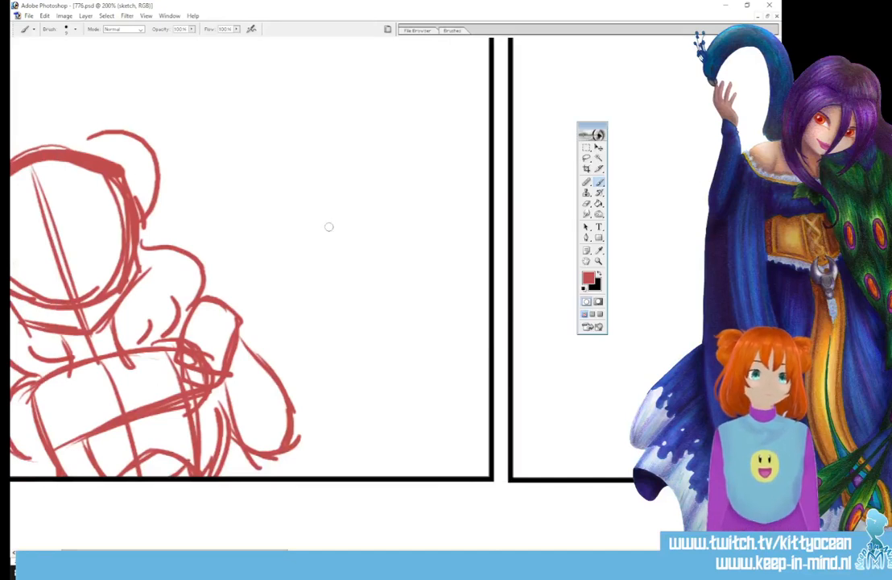
pyautogui.moveTo(296, 208)
pyautogui.mouseDown()
pyautogui.moveTo(355, 196)
pyautogui.moveTo(375, 204)
pyautogui.mouseUp()
pyautogui.moveTo(299, 206)
pyautogui.mouseDown()
pyautogui.moveTo(302, 279)
pyautogui.moveTo(345, 295)
pyautogui.mouseUp()
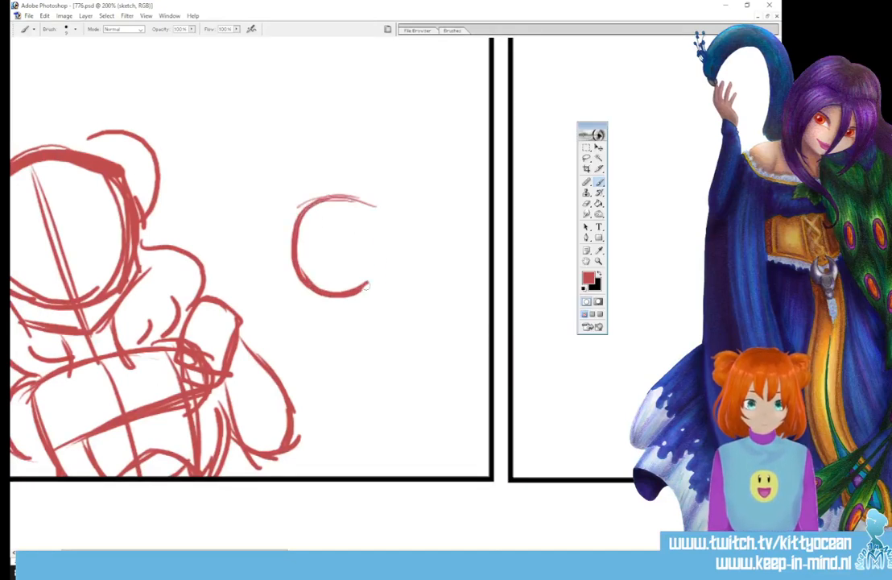
pyautogui.moveTo(375, 203); pyautogui.dragTo(341, 296)
pyautogui.moveTo(385, 235); pyautogui.dragTo(379, 302)
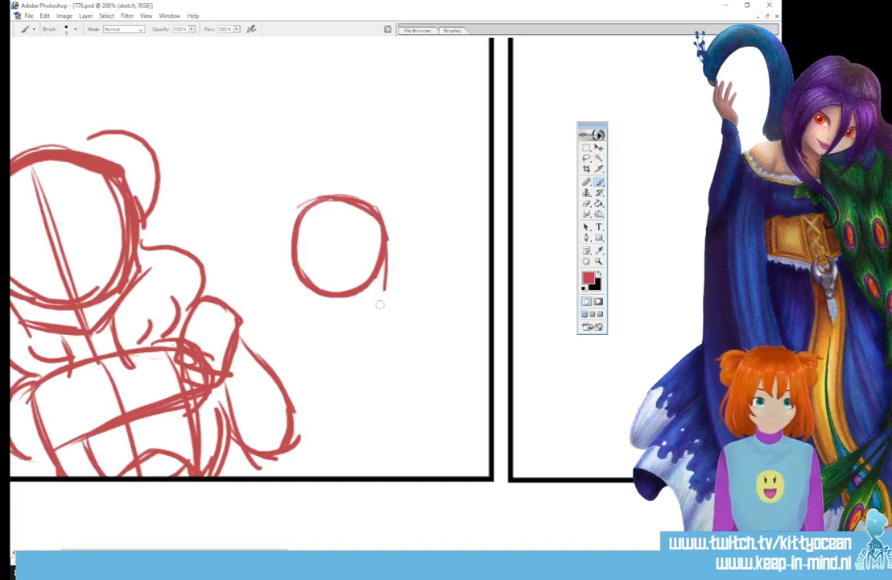
pyautogui.moveTo(302, 295); pyautogui.dragTo(391, 308)
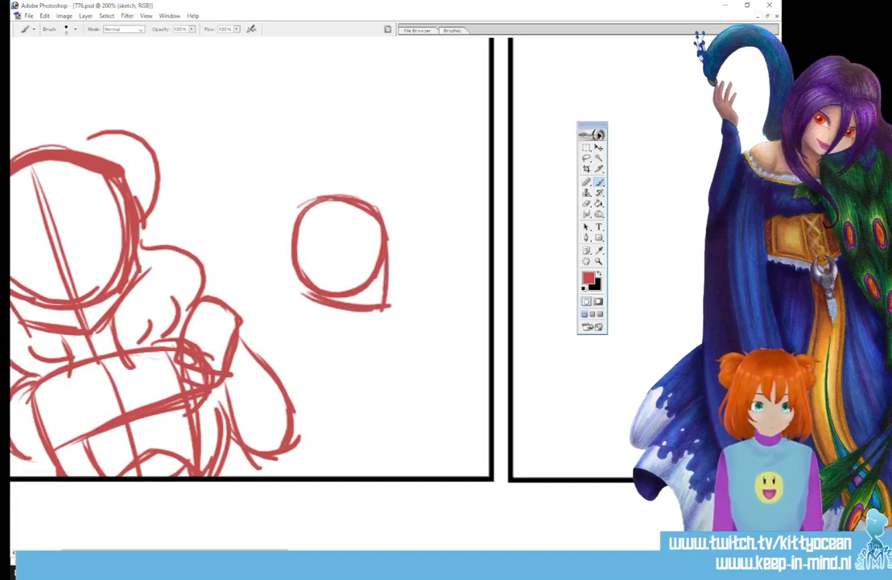
pyautogui.moveTo(316, 306); pyautogui.dragTo(306, 319)
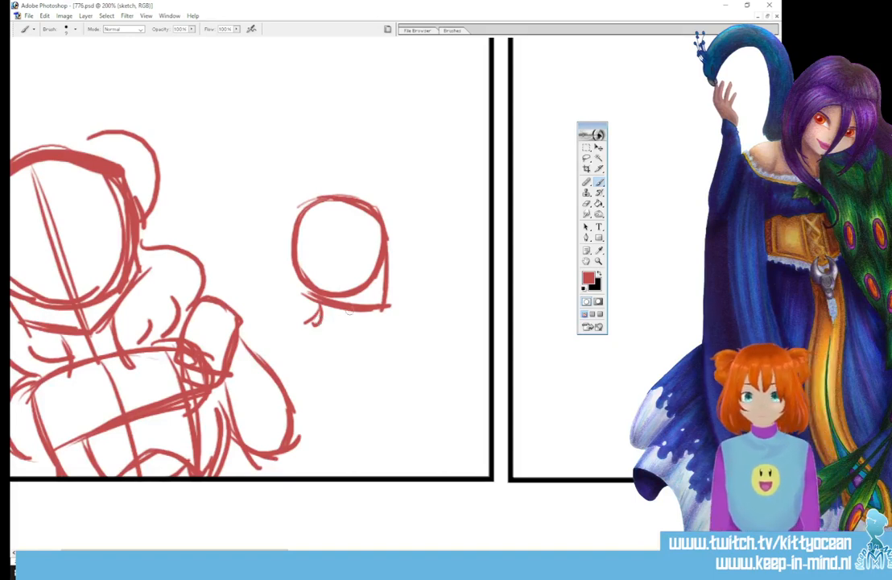
# - Sketch the small figure's neck, shoulder line and rounded torso, with a small circle for the shoulder joint
pyautogui.moveTo(304, 297); pyautogui.dragTo(362, 334)
pyautogui.moveTo(300, 318)
pyautogui.mouseDown()
pyautogui.moveTo(322, 324)
pyautogui.moveTo(282, 379)
pyautogui.moveTo(330, 396)
pyautogui.mouseUp()
pyautogui.moveTo(355, 347); pyautogui.dragTo(341, 397)
pyautogui.moveTo(342, 326); pyautogui.dragTo(304, 329)
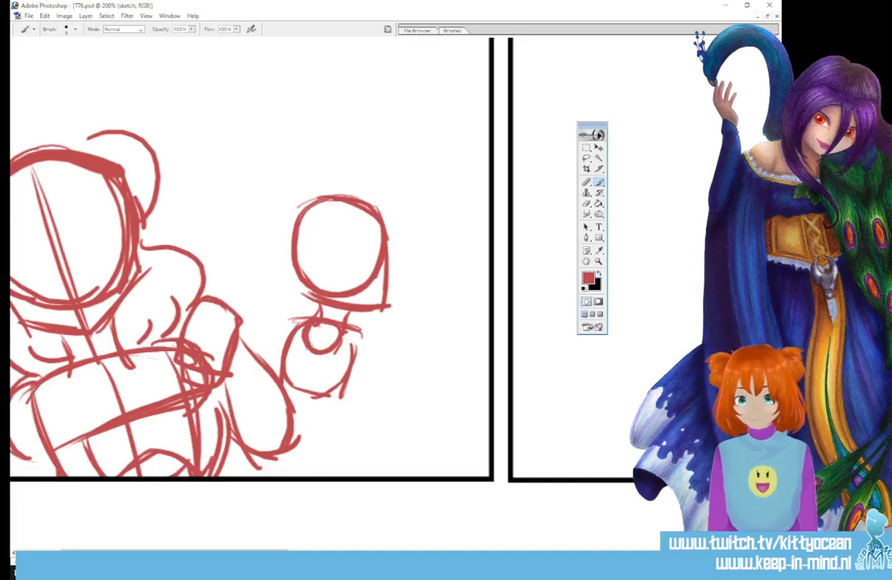
# - Sketch the small figure's outstretched forearm and hand, with two horizontal lines running from the hand to the panel border
pyautogui.moveTo(346, 336)
pyautogui.mouseDown()
pyautogui.moveTo(369, 374)
pyautogui.moveTo(388, 353)
pyautogui.moveTo(427, 352)
pyautogui.mouseUp()
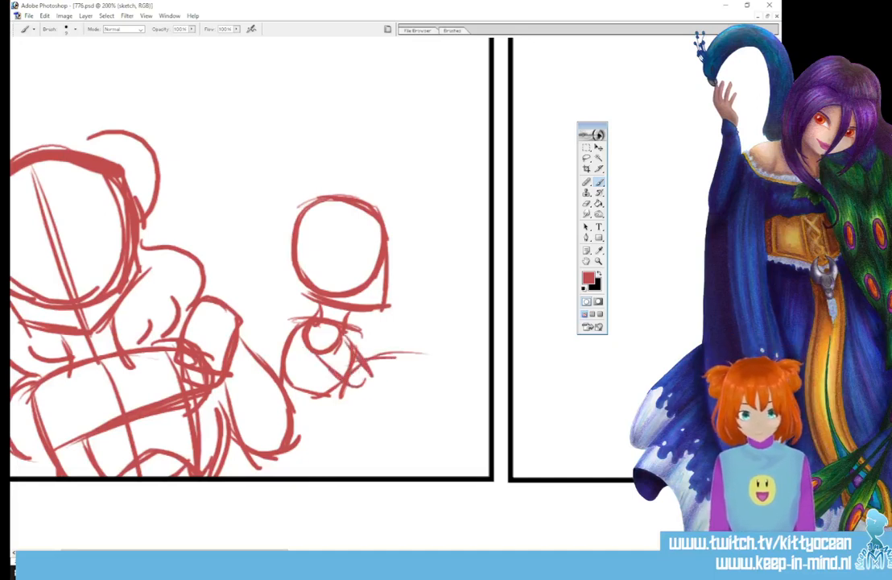
pyautogui.moveTo(363, 385)
pyautogui.mouseDown()
pyautogui.moveTo(415, 361)
pyautogui.moveTo(401, 349)
pyautogui.moveTo(435, 332)
pyautogui.mouseUp()
pyautogui.moveTo(359, 321)
pyautogui.mouseDown()
pyautogui.moveTo(395, 311)
pyautogui.moveTo(391, 295)
pyautogui.mouseUp()
pyautogui.moveTo(398, 348)
pyautogui.mouseDown()
pyautogui.moveTo(408, 371)
pyautogui.moveTo(435, 350)
pyautogui.mouseUp()
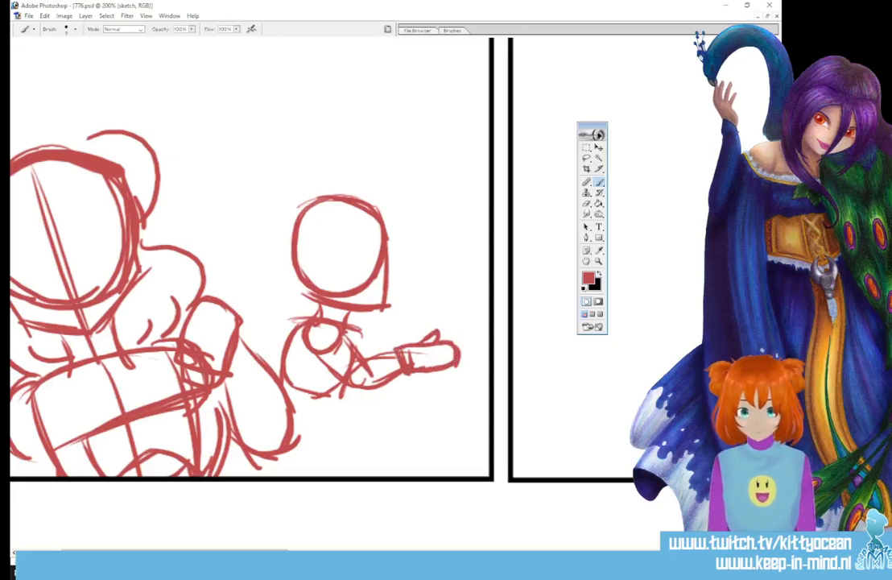
pyautogui.moveTo(362, 355)
pyautogui.mouseDown()
pyautogui.moveTo(426, 321)
pyautogui.moveTo(487, 323)
pyautogui.mouseUp()
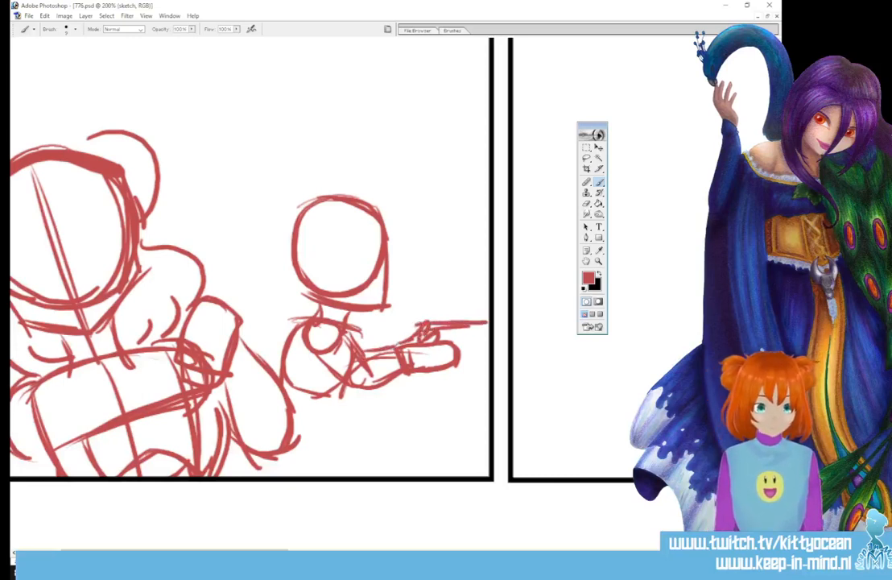
pyautogui.moveTo(451, 363)
pyautogui.mouseDown()
pyautogui.moveTo(481, 357)
pyautogui.moveTo(463, 359)
pyautogui.mouseUp()
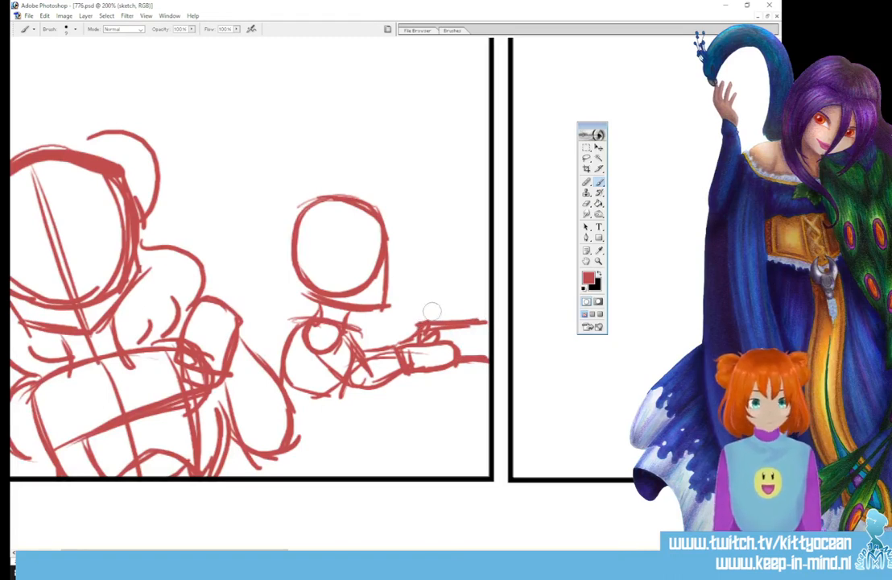
# - Erase the overlapping strokes around the small figure's hand and redraw its thumb in red
pyautogui.moveTo(432, 308)
pyautogui.mouseDown()
pyautogui.moveTo(424, 335)
pyautogui.moveTo(476, 327)
pyautogui.mouseUp()
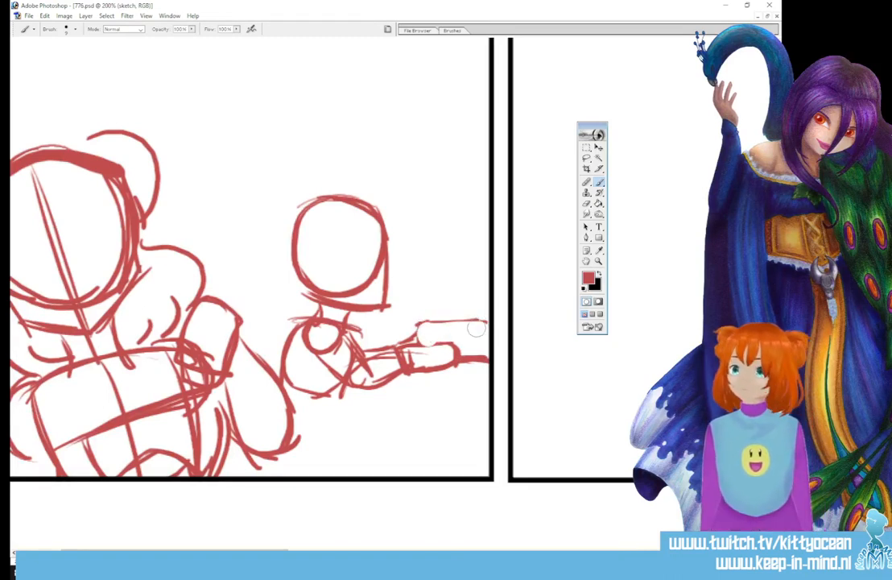
pyautogui.click(453, 31)
pyautogui.click(608, 256)
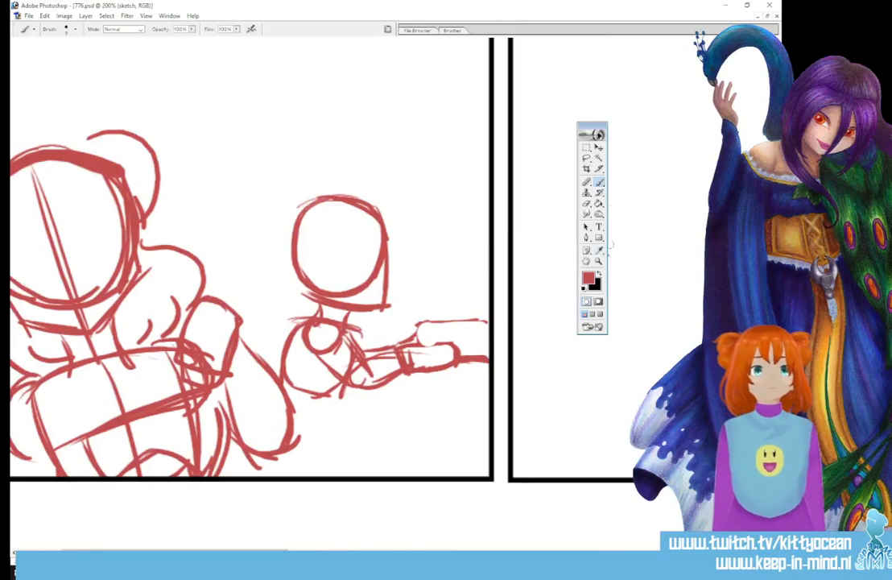
pyautogui.press('e')
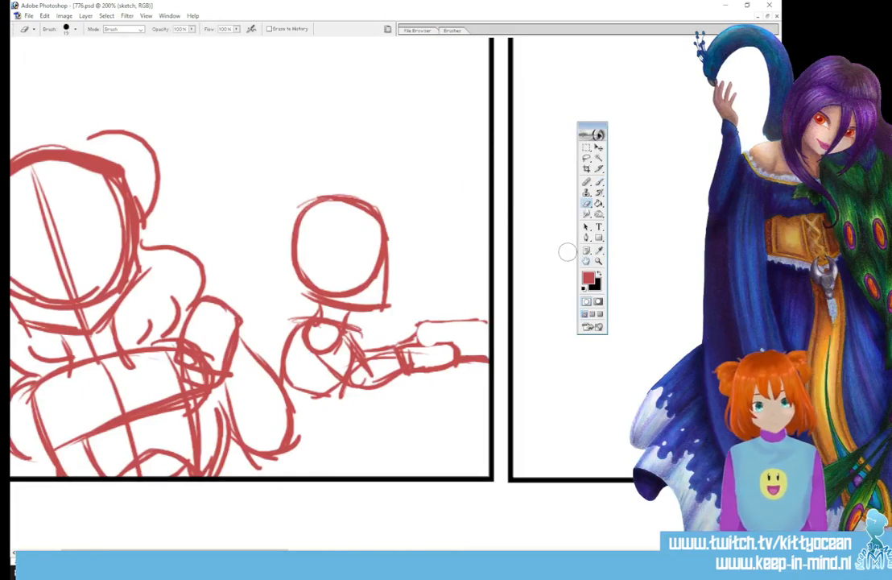
pyautogui.press('b')
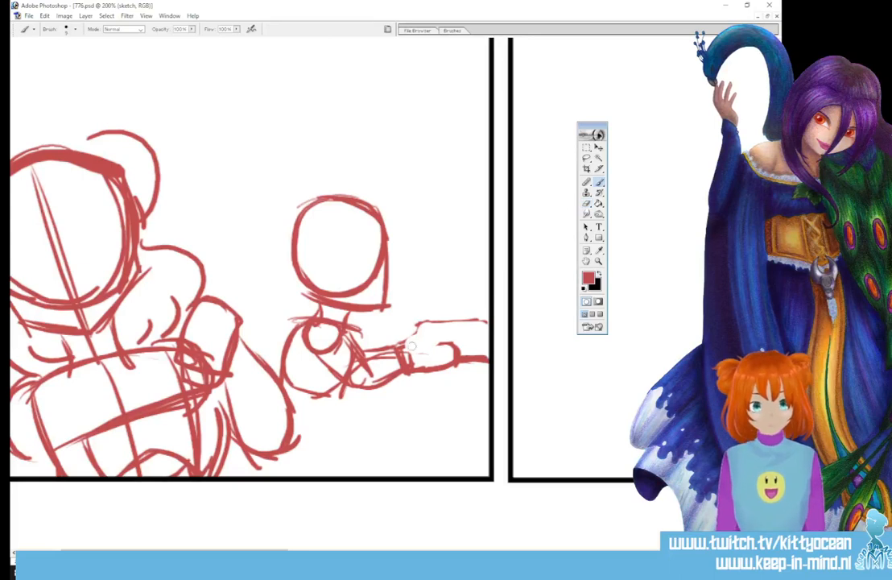
pyautogui.moveTo(409, 346); pyautogui.dragTo(436, 342)
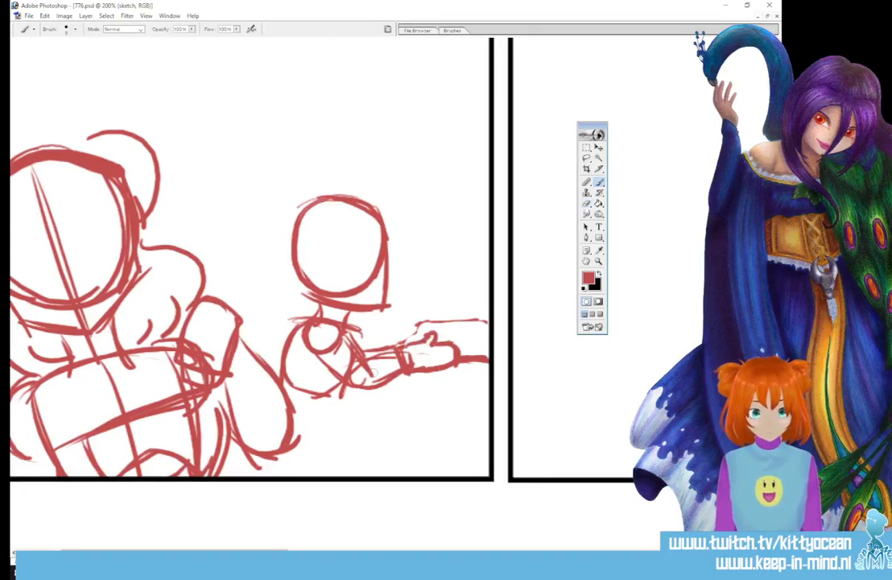
# - Sketch the small figure's hips and spreading legs down to the bottom border of the first panel
pyautogui.moveTo(317, 394)
pyautogui.mouseDown()
pyautogui.moveTo(332, 408)
pyautogui.moveTo(310, 450)
pyautogui.moveTo(338, 397)
pyautogui.moveTo(311, 452)
pyautogui.moveTo(327, 475)
pyautogui.mouseUp()
pyautogui.moveTo(289, 447); pyautogui.dragTo(311, 475)
pyautogui.moveTo(336, 430); pyautogui.dragTo(355, 476)
pyautogui.moveTo(345, 398)
pyautogui.mouseDown()
pyautogui.moveTo(339, 438)
pyautogui.moveTo(288, 476)
pyautogui.mouseUp()
pyautogui.moveTo(279, 399); pyautogui.dragTo(259, 481)
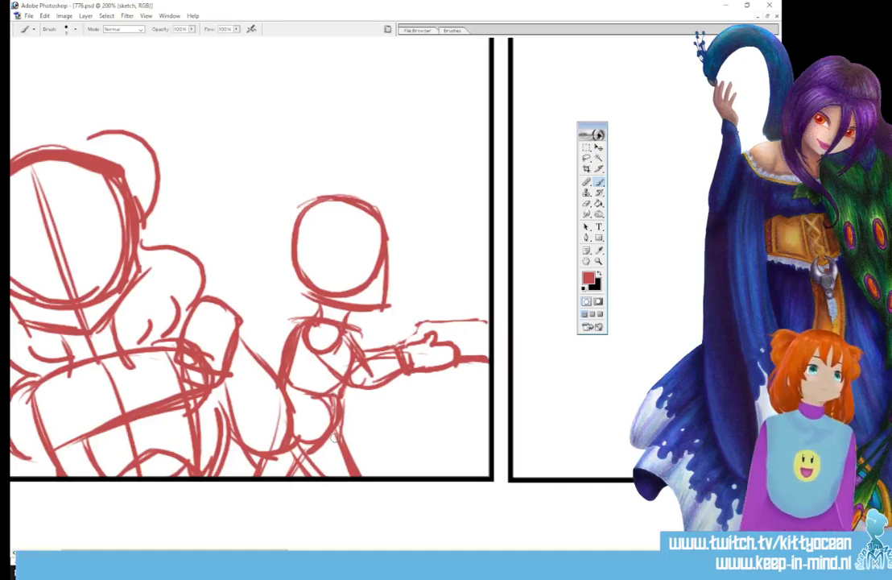
# - Add a raised thumb to the large figure's hand and strengthen the strokes along its hip and lower torso in the first panel
pyautogui.moveTo(266, 553)
pyautogui.mouseDown()
pyautogui.moveTo(223, 552)
pyautogui.moveTo(241, 552)
pyautogui.mouseUp()
pyautogui.moveTo(300, 297); pyautogui.dragTo(310, 279)
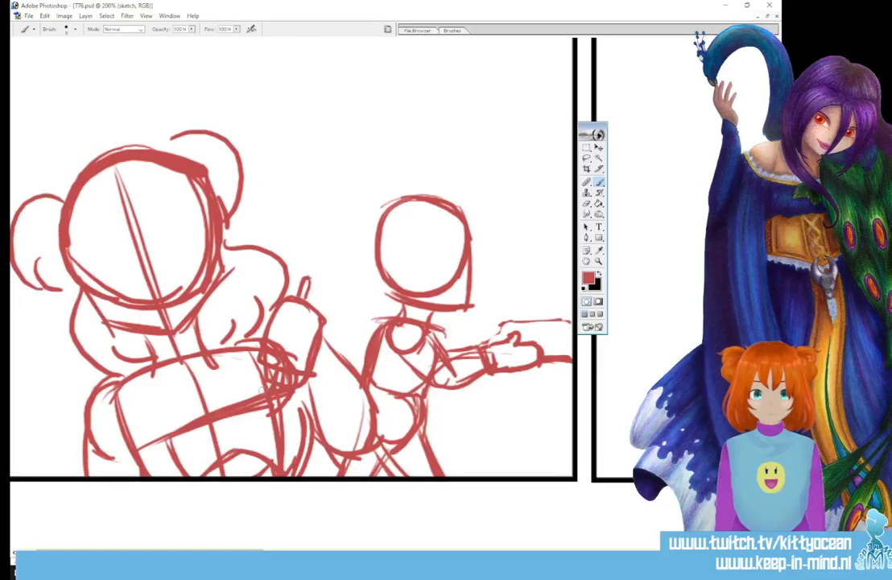
pyautogui.moveTo(165, 437)
pyautogui.mouseDown()
pyautogui.moveTo(187, 490)
pyautogui.moveTo(184, 478)
pyautogui.mouseUp()
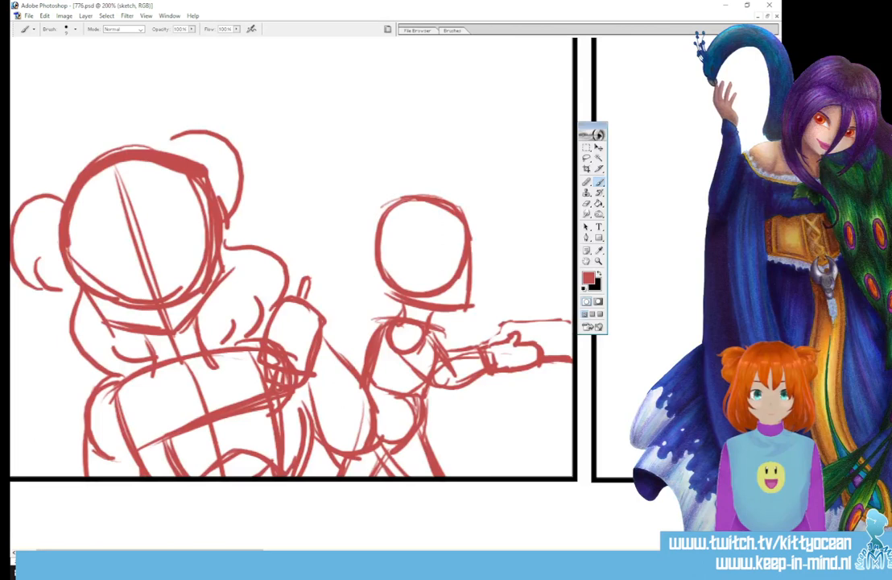
pyautogui.moveTo(297, 397); pyautogui.dragTo(290, 461)
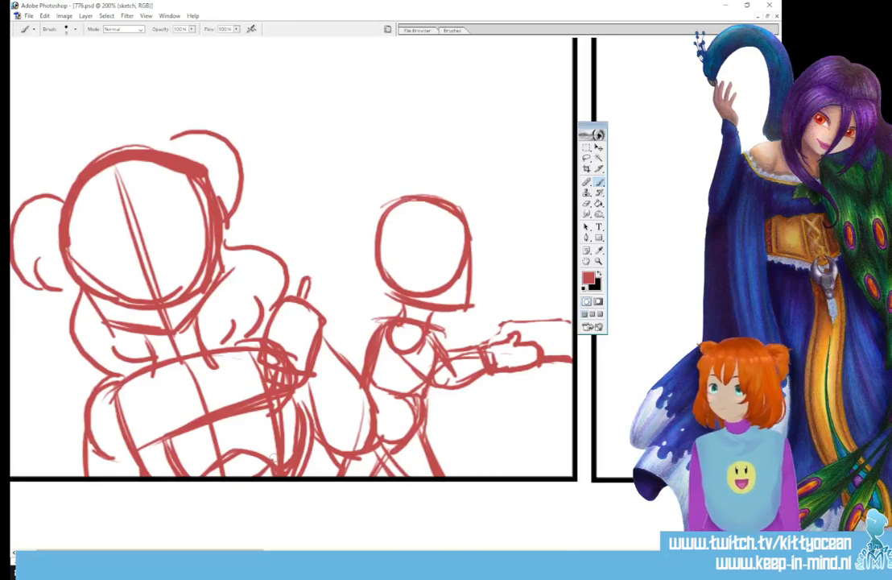
# - Draw a curved horizontal guide and two slanted vertical guides across the large figure's face
pyautogui.moveTo(252, 552); pyautogui.dragTo(243, 552)
pyautogui.moveTo(143, 293); pyautogui.dragTo(265, 257)
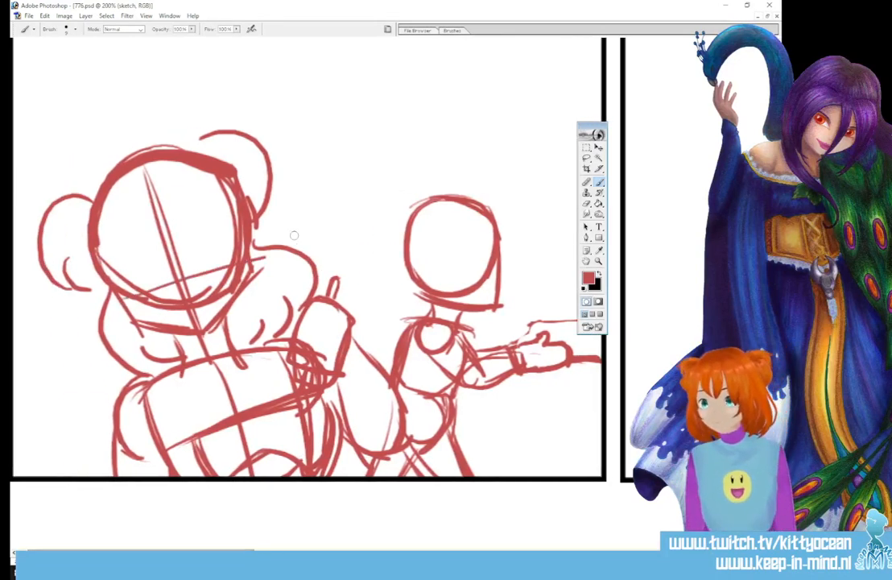
pyautogui.moveTo(117, 191); pyautogui.dragTo(152, 308)
pyautogui.moveTo(186, 164); pyautogui.dragTo(218, 278)
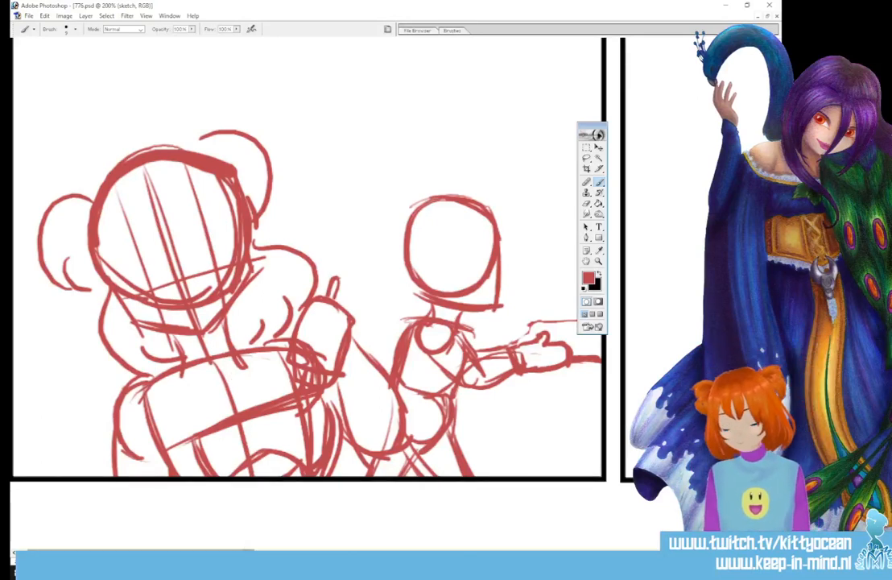
# - Sketch a figure's round head with jaw, neck, rounded torso and shoulder circle at the left side of the second panel
pyautogui.moveTo(248, 553); pyautogui.dragTo(430, 552)
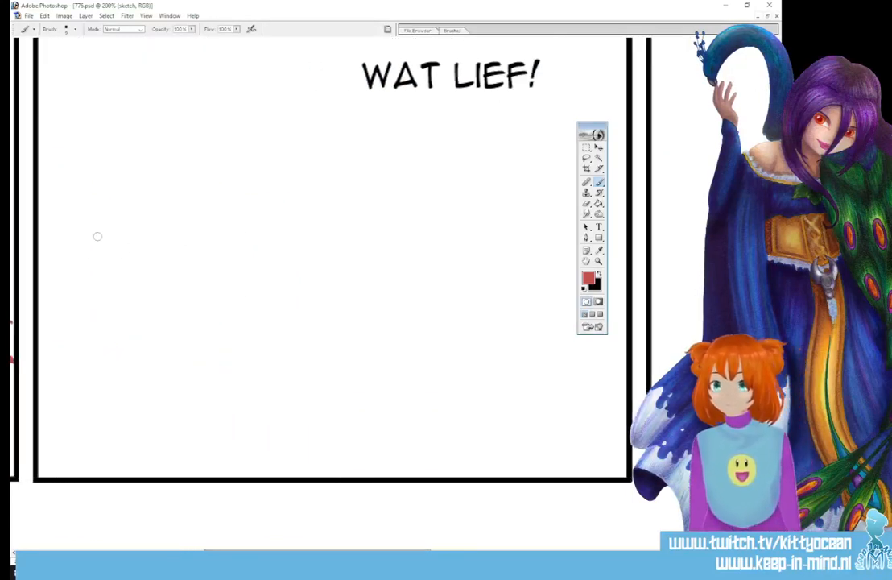
pyautogui.moveTo(134, 221)
pyautogui.mouseDown()
pyautogui.moveTo(206, 235)
pyautogui.moveTo(100, 318)
pyautogui.moveTo(126, 344)
pyautogui.moveTo(193, 335)
pyautogui.moveTo(160, 323)
pyautogui.moveTo(197, 229)
pyautogui.moveTo(190, 233)
pyautogui.moveTo(214, 319)
pyautogui.moveTo(215, 365)
pyautogui.moveTo(128, 359)
pyautogui.moveTo(121, 384)
pyautogui.moveTo(165, 378)
pyautogui.moveTo(185, 395)
pyautogui.mouseUp()
pyautogui.moveTo(100, 374)
pyautogui.mouseDown()
pyautogui.moveTo(95, 453)
pyautogui.moveTo(92, 419)
pyautogui.moveTo(176, 454)
pyautogui.moveTo(174, 479)
pyautogui.moveTo(185, 437)
pyautogui.moveTo(82, 473)
pyautogui.moveTo(137, 487)
pyautogui.moveTo(97, 482)
pyautogui.moveTo(166, 480)
pyautogui.mouseUp()
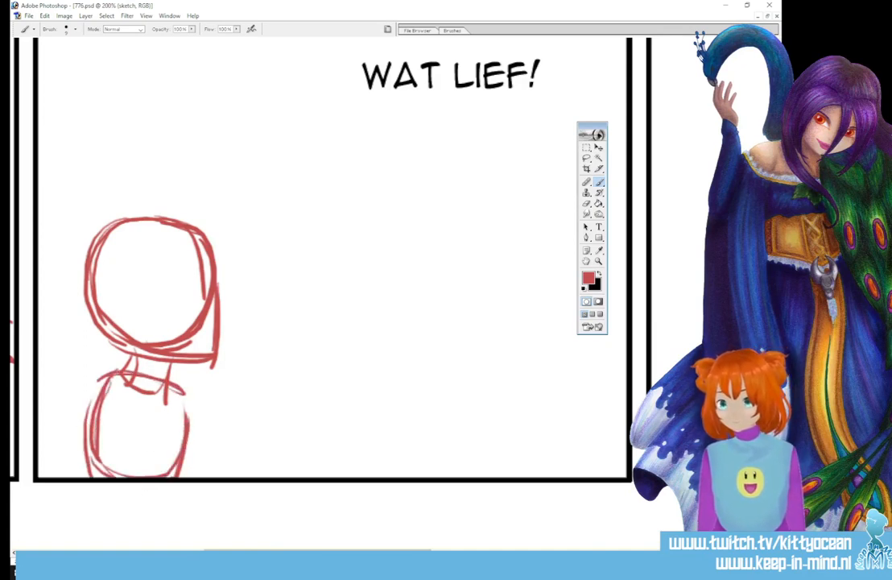
pyautogui.moveTo(166, 384); pyautogui.dragTo(161, 425)
pyautogui.moveTo(95, 379); pyautogui.dragTo(108, 478)
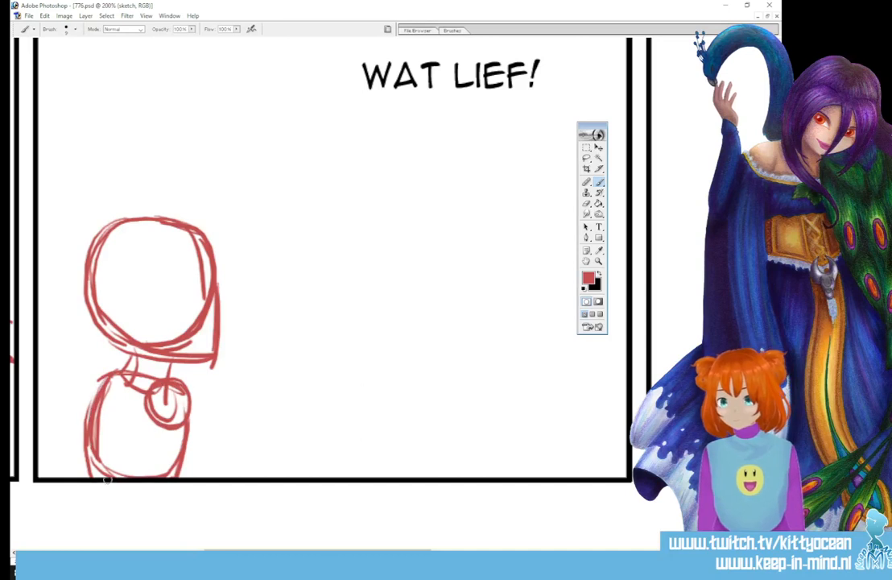
# - Refine the figure's head guides and jaw, and sketch its bent arms reaching forward with an open hand
pyautogui.moveTo(155, 413)
pyautogui.mouseDown()
pyautogui.moveTo(129, 358)
pyautogui.moveTo(184, 344)
pyautogui.mouseUp()
pyautogui.moveTo(98, 201); pyautogui.dragTo(113, 304)
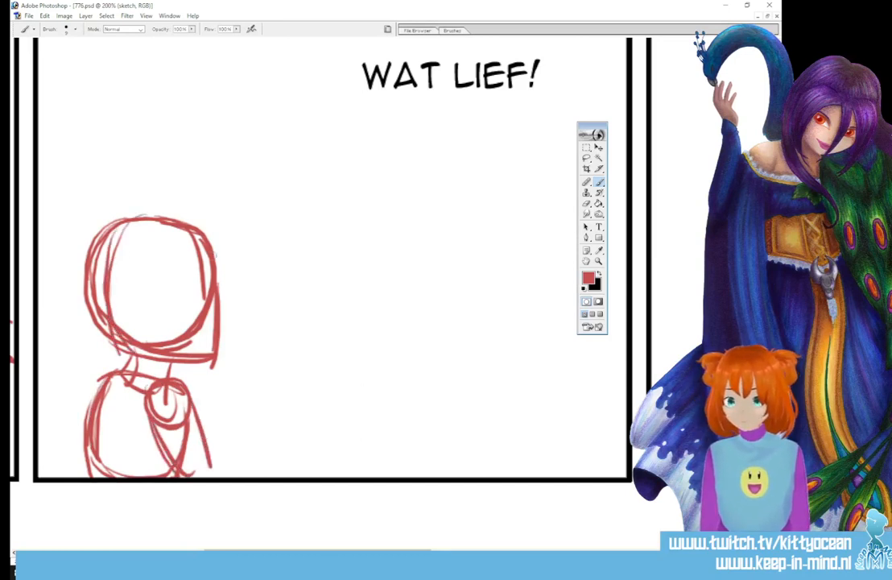
pyautogui.moveTo(189, 232); pyautogui.dragTo(177, 305)
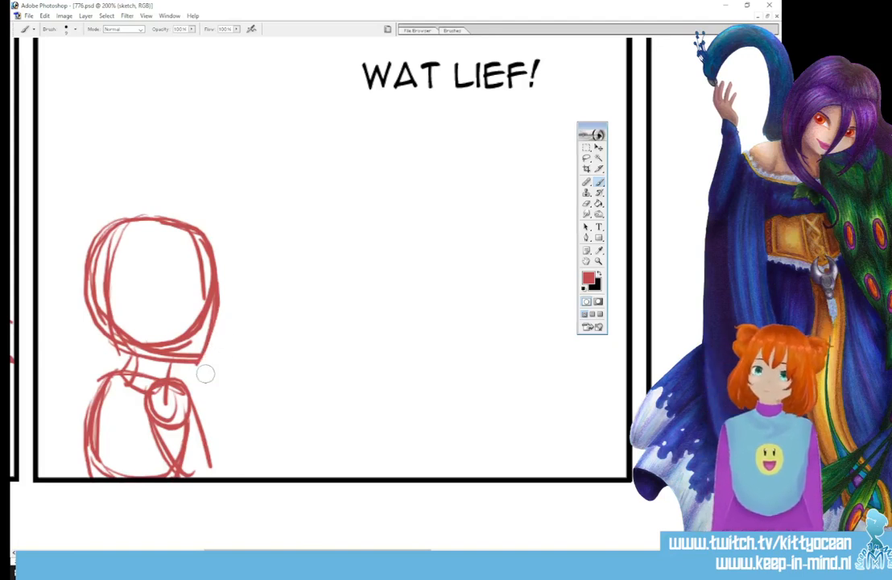
pyautogui.moveTo(182, 476)
pyautogui.mouseDown()
pyautogui.moveTo(253, 419)
pyautogui.moveTo(269, 433)
pyautogui.moveTo(270, 407)
pyautogui.moveTo(298, 412)
pyautogui.moveTo(274, 435)
pyautogui.moveTo(197, 402)
pyautogui.moveTo(270, 409)
pyautogui.mouseUp()
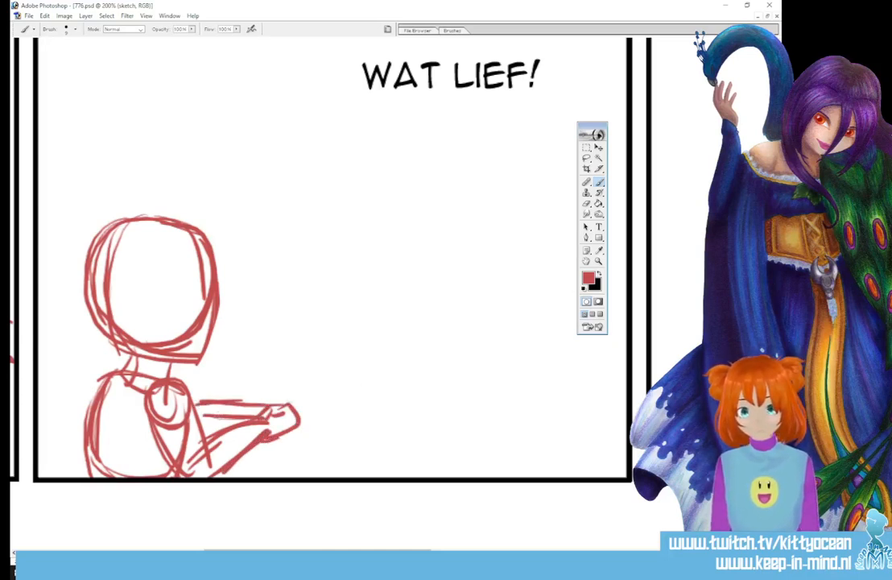
pyautogui.moveTo(201, 412)
pyautogui.mouseDown()
pyautogui.moveTo(265, 417)
pyautogui.moveTo(258, 420)
pyautogui.mouseUp()
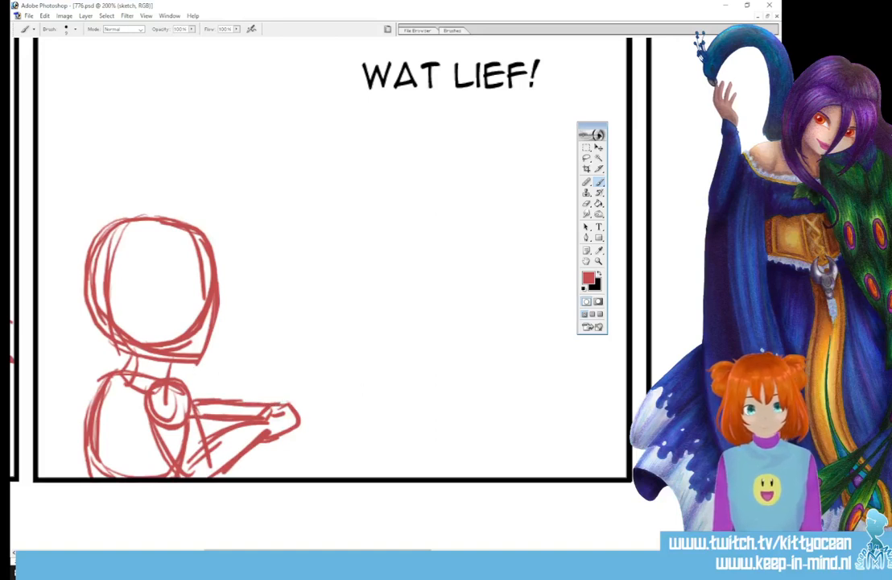
# - Sketch a rectangular layered cake on the figure's hand, topped with a small number sign
pyautogui.moveTo(169, 315)
pyautogui.mouseDown()
pyautogui.moveTo(171, 354)
pyautogui.moveTo(224, 354)
pyautogui.mouseUp()
pyautogui.moveTo(274, 401)
pyautogui.mouseDown()
pyautogui.moveTo(273, 365)
pyautogui.moveTo(199, 364)
pyautogui.moveTo(280, 361)
pyautogui.moveTo(278, 401)
pyautogui.mouseUp()
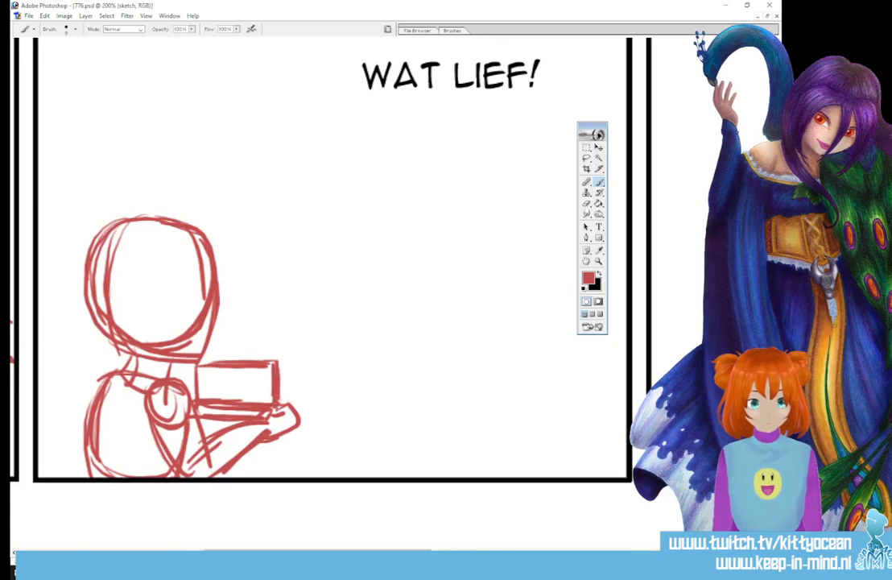
pyautogui.moveTo(203, 360)
pyautogui.mouseDown()
pyautogui.moveTo(263, 358)
pyautogui.moveTo(280, 401)
pyautogui.mouseUp()
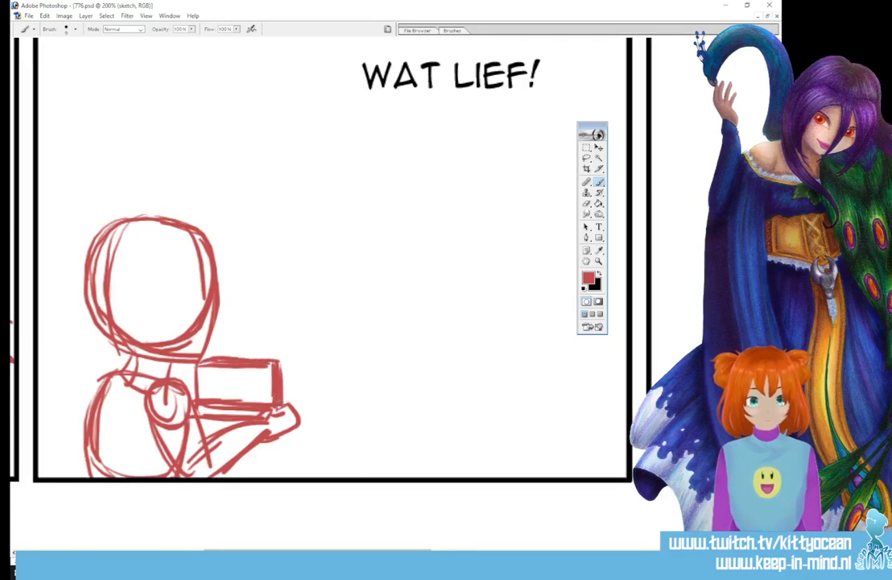
pyautogui.moveTo(226, 330)
pyautogui.mouseDown()
pyautogui.moveTo(231, 352)
pyautogui.moveTo(274, 328)
pyautogui.mouseUp()
pyautogui.moveTo(269, 331)
pyautogui.mouseDown()
pyautogui.moveTo(264, 352)
pyautogui.moveTo(266, 338)
pyautogui.moveTo(235, 351)
pyautogui.moveTo(268, 346)
pyautogui.mouseUp()
pyautogui.moveTo(200, 375)
pyautogui.mouseDown()
pyautogui.moveTo(280, 376)
pyautogui.moveTo(279, 385)
pyautogui.mouseUp()
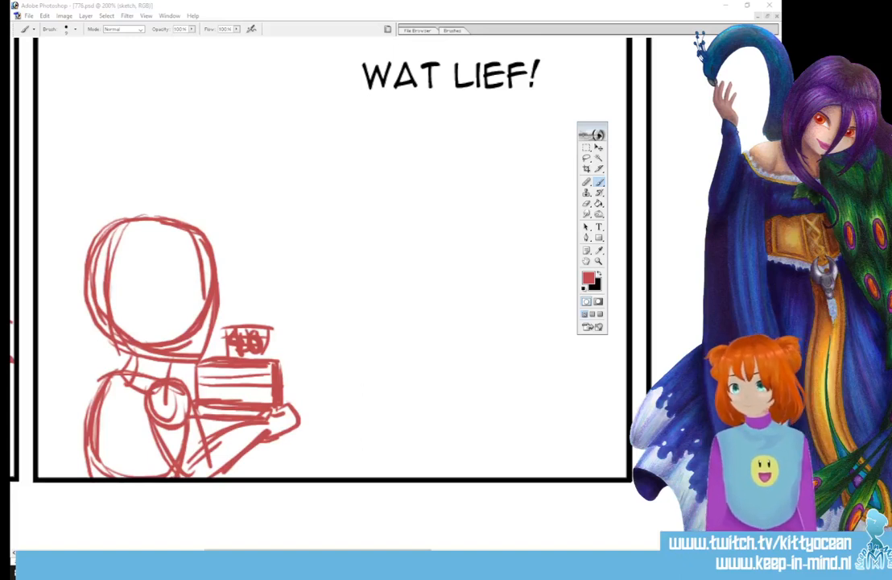
# - Sketch a smaller figure's round head, neck and shoulders behind the cake holder, cut off by the left panel border
pyautogui.moveTo(38, 327)
pyautogui.mouseDown()
pyautogui.moveTo(87, 339)
pyautogui.moveTo(39, 354)
pyautogui.moveTo(89, 399)
pyautogui.moveTo(103, 346)
pyautogui.moveTo(85, 323)
pyautogui.mouseUp()
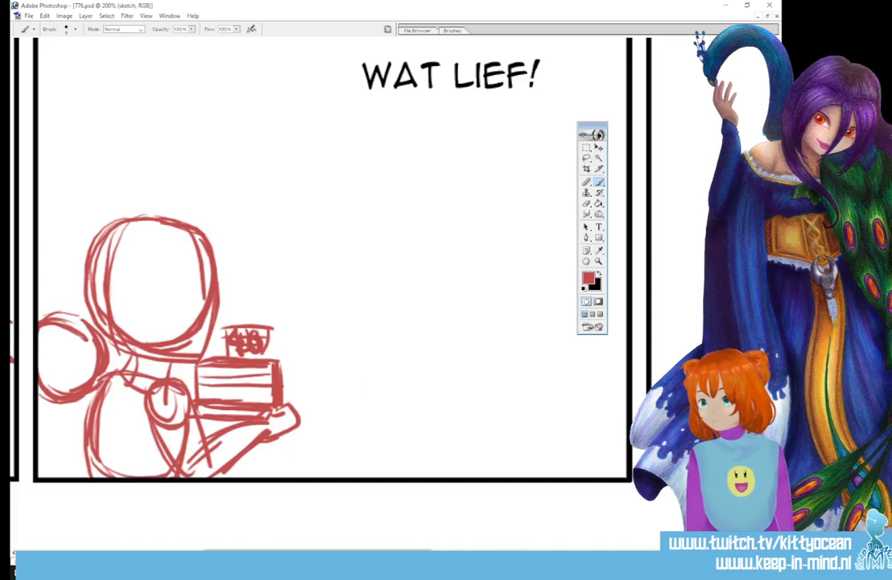
pyautogui.moveTo(56, 359)
pyautogui.mouseDown()
pyautogui.moveTo(38, 359)
pyautogui.moveTo(32, 403)
pyautogui.moveTo(49, 423)
pyautogui.moveTo(80, 414)
pyautogui.mouseUp()
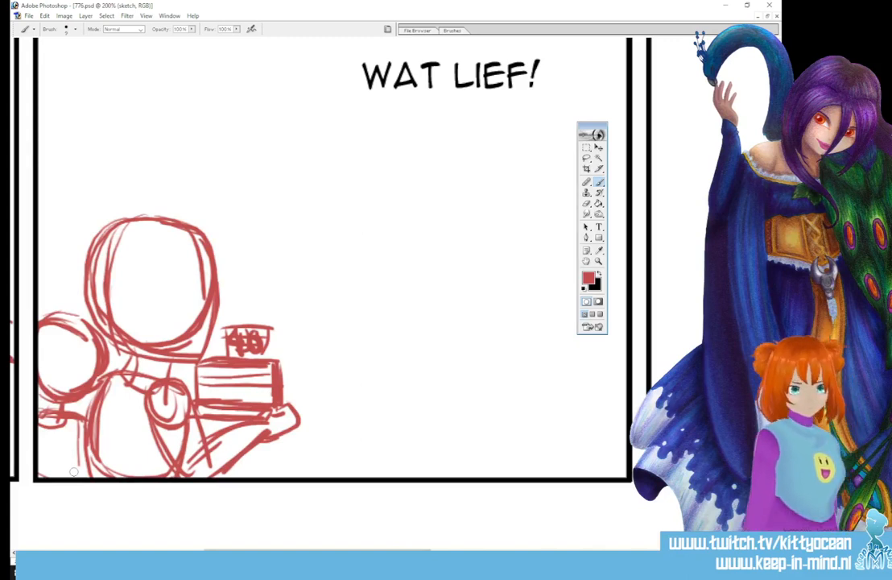
# - Sketch a round head with jaw and face guidelines for a tall figure at the right side of the second panel
pyautogui.moveTo(335, 546)
pyautogui.mouseDown()
pyautogui.moveTo(363, 546)
pyautogui.moveTo(355, 546)
pyautogui.mouseUp()
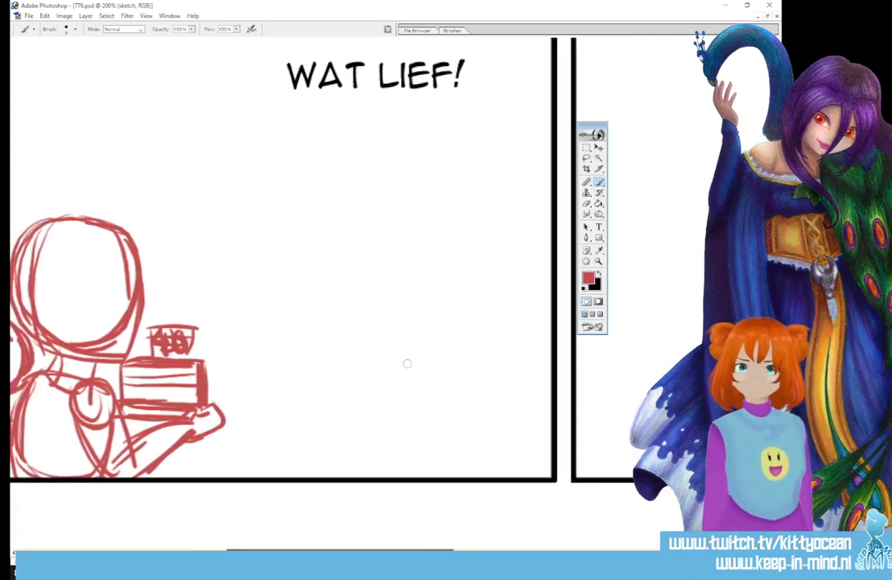
pyautogui.moveTo(443, 163)
pyautogui.mouseDown()
pyautogui.moveTo(478, 170)
pyautogui.moveTo(424, 163)
pyautogui.moveTo(430, 159)
pyautogui.moveTo(395, 186)
pyautogui.moveTo(405, 192)
pyautogui.moveTo(401, 256)
pyautogui.moveTo(452, 268)
pyautogui.moveTo(476, 255)
pyautogui.moveTo(504, 257)
pyautogui.mouseUp()
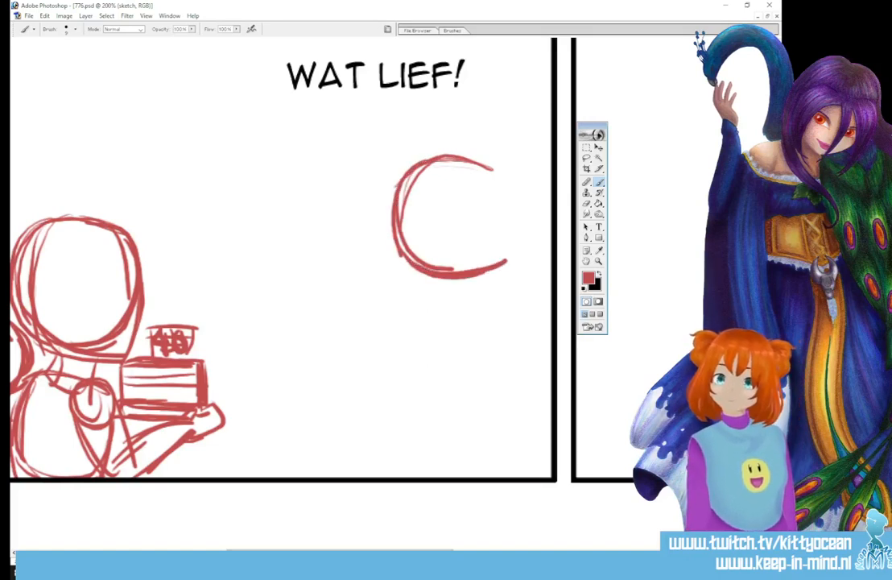
pyautogui.moveTo(493, 167)
pyautogui.mouseDown()
pyautogui.moveTo(506, 214)
pyautogui.moveTo(490, 259)
pyautogui.mouseUp()
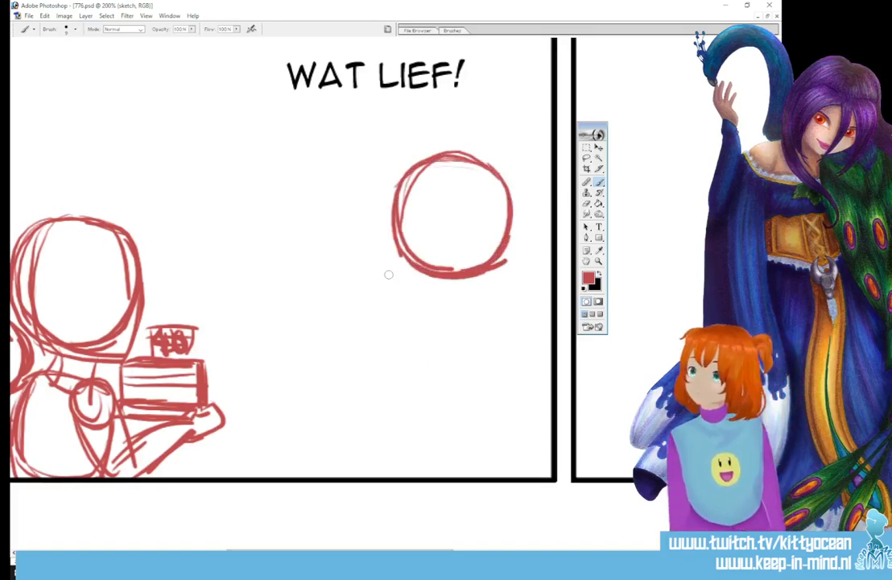
pyautogui.moveTo(430, 151)
pyautogui.mouseDown()
pyautogui.moveTo(439, 295)
pyautogui.moveTo(452, 338)
pyautogui.mouseUp()
pyautogui.moveTo(398, 241)
pyautogui.mouseDown()
pyautogui.moveTo(411, 290)
pyautogui.moveTo(410, 282)
pyautogui.moveTo(440, 299)
pyautogui.moveTo(461, 294)
pyautogui.mouseUp()
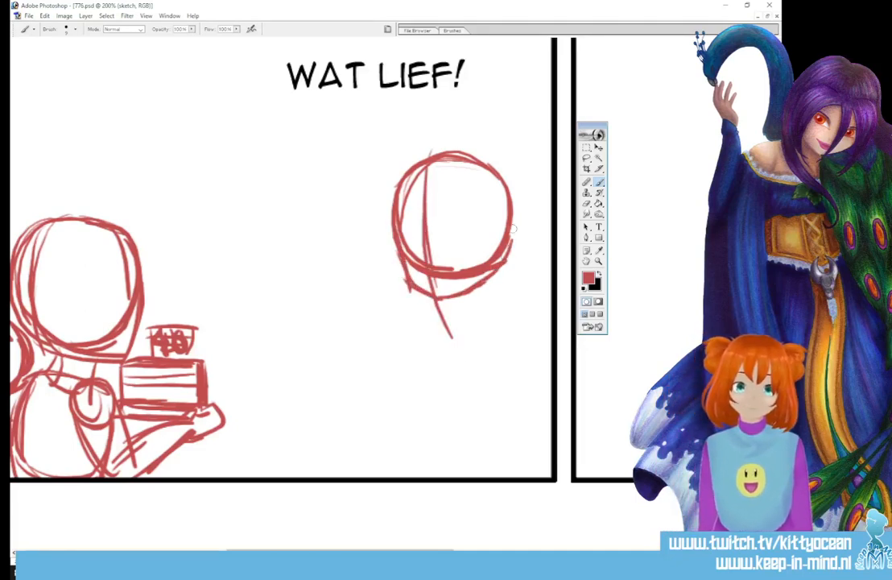
pyautogui.moveTo(393, 247); pyautogui.dragTo(519, 245)
pyautogui.moveTo(427, 142); pyautogui.dragTo(420, 228)
# - Sketch the tall figure's neck and boxy torso with a chest line and a shoulder circle
pyautogui.moveTo(481, 275)
pyautogui.mouseDown()
pyautogui.moveTo(483, 311)
pyautogui.moveTo(427, 319)
pyautogui.moveTo(411, 415)
pyautogui.moveTo(504, 407)
pyautogui.mouseUp()
pyautogui.moveTo(511, 319); pyautogui.dragTo(503, 395)
pyautogui.moveTo(416, 317)
pyautogui.mouseDown()
pyautogui.moveTo(415, 346)
pyautogui.moveTo(443, 426)
pyautogui.mouseUp()
pyautogui.moveTo(455, 367); pyautogui.dragTo(492, 360)
pyautogui.moveTo(507, 324); pyautogui.dragTo(495, 395)
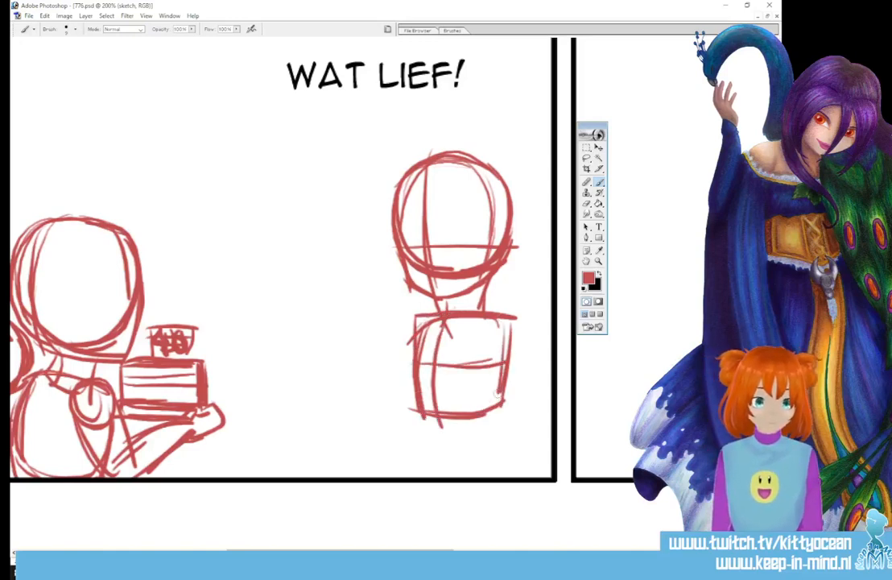
pyautogui.moveTo(492, 320)
pyautogui.mouseDown()
pyautogui.moveTo(501, 313)
pyautogui.moveTo(490, 332)
pyautogui.mouseUp()
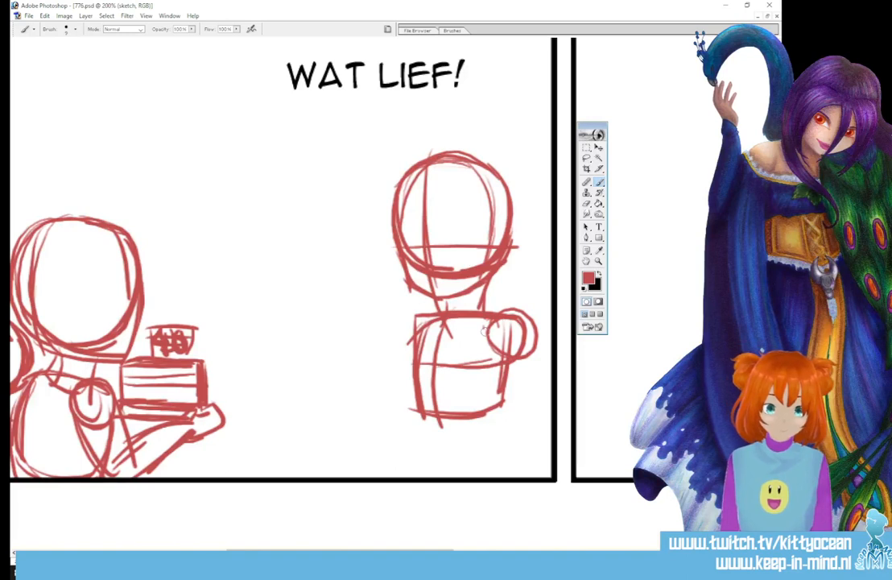
# - Sketch the tall figure's hips and waist, extending the body lines down to the bottom panel border
pyautogui.moveTo(415, 435)
pyautogui.mouseDown()
pyautogui.moveTo(468, 430)
pyautogui.moveTo(420, 430)
pyautogui.moveTo(420, 477)
pyautogui.mouseUp()
pyautogui.moveTo(494, 435); pyautogui.dragTo(503, 476)
pyautogui.moveTo(500, 445); pyautogui.dragTo(498, 477)
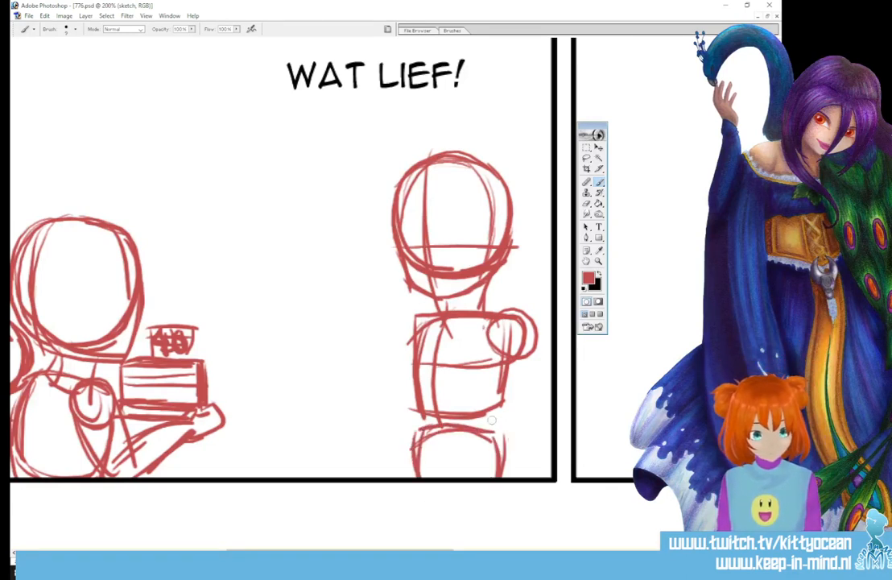
pyautogui.moveTo(509, 366); pyautogui.dragTo(501, 444)
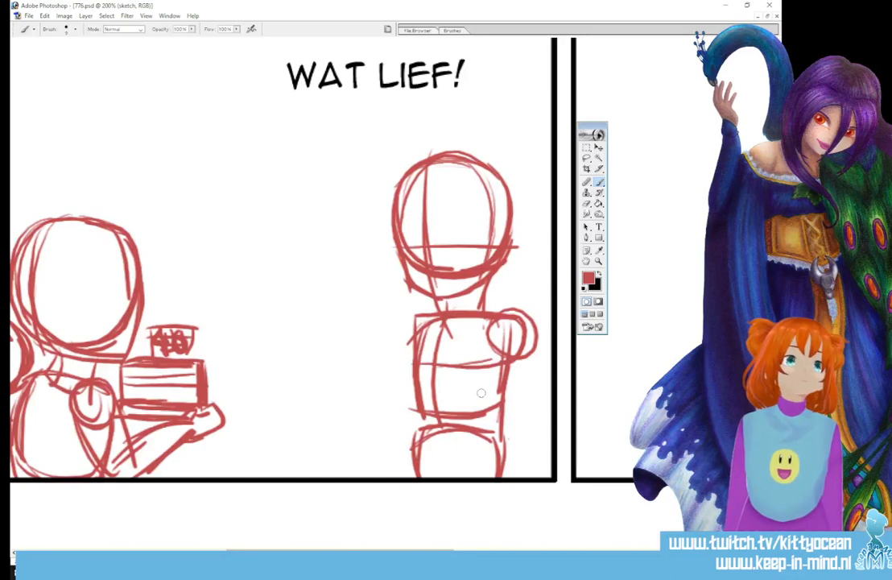
pyautogui.moveTo(501, 394); pyautogui.dragTo(511, 477)
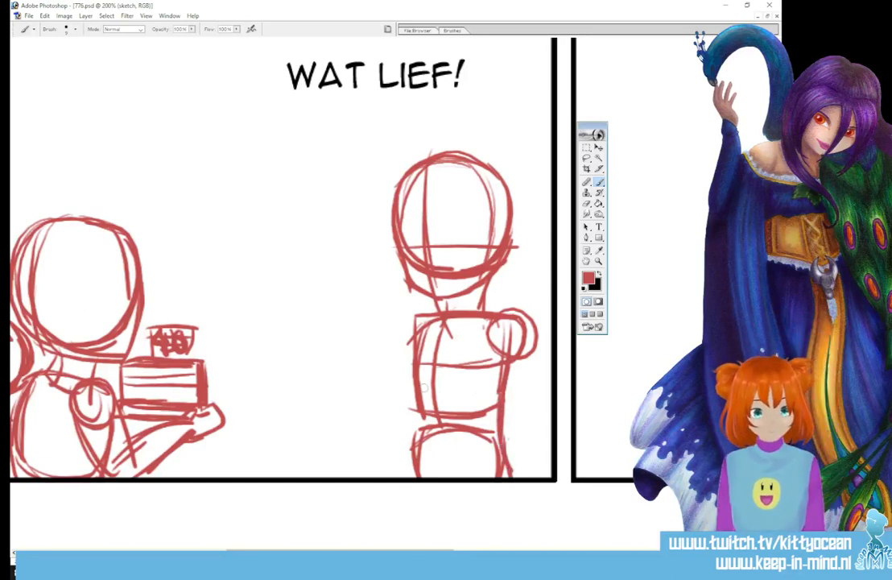
pyautogui.moveTo(418, 392); pyautogui.dragTo(409, 476)
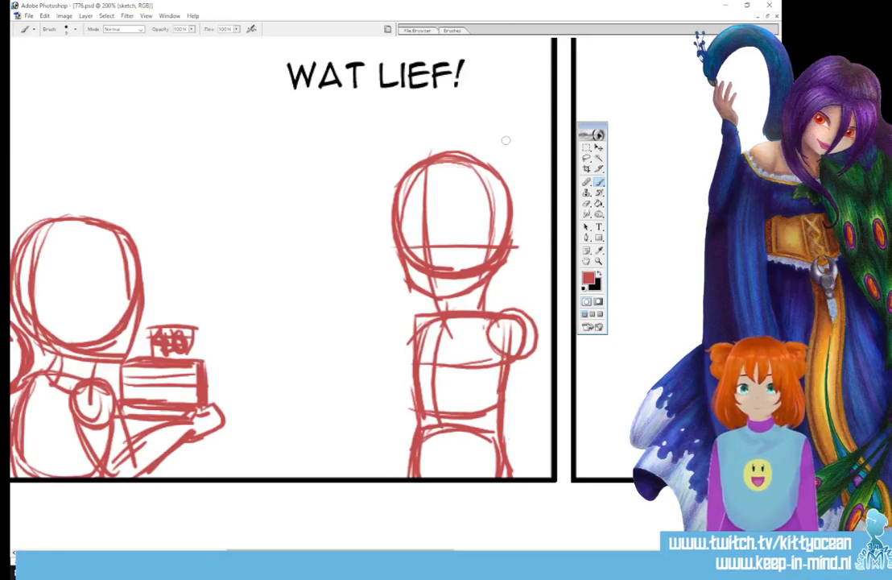
# - Select the tall figure's body below the neck, scale it up to about 108% and shift it back under the head
pyautogui.press('l')
pyautogui.moveTo(412, 137)
pyautogui.mouseDown()
pyautogui.moveTo(408, 289)
pyautogui.moveTo(491, 306)
pyautogui.moveTo(552, 407)
pyautogui.moveTo(399, 354)
pyautogui.moveTo(402, 312)
pyautogui.mouseUp()
pyautogui.hotkey('ctrl', 'd')
pyautogui.click(599, 150)
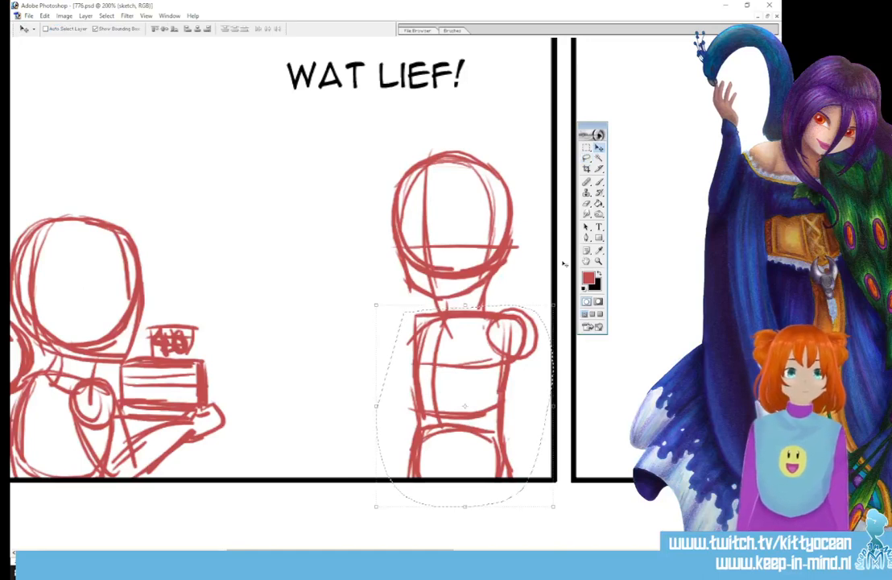
pyautogui.moveTo(553, 305); pyautogui.dragTo(568, 288)
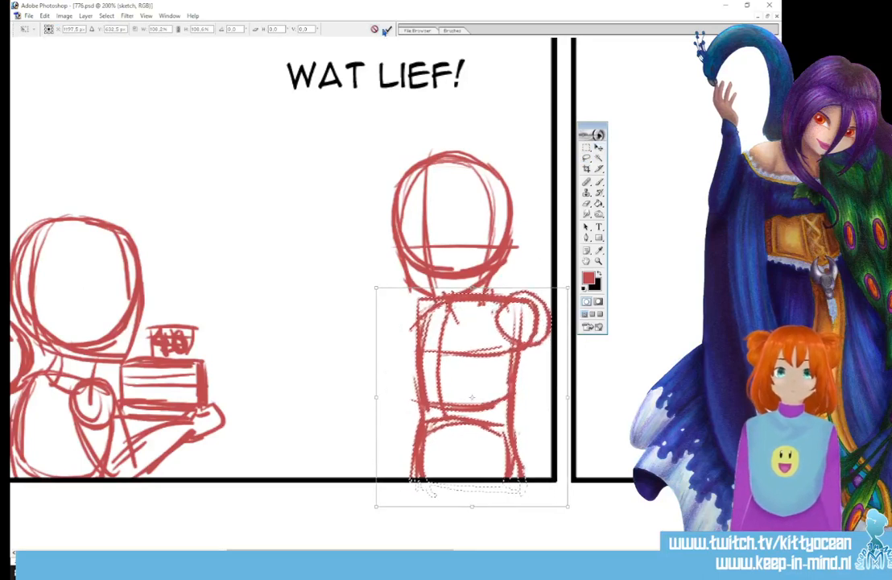
pyautogui.press('Return')
pyautogui.moveTo(497, 318); pyautogui.dragTo(491, 328)
pyautogui.hotkey('ctrl', 'd')
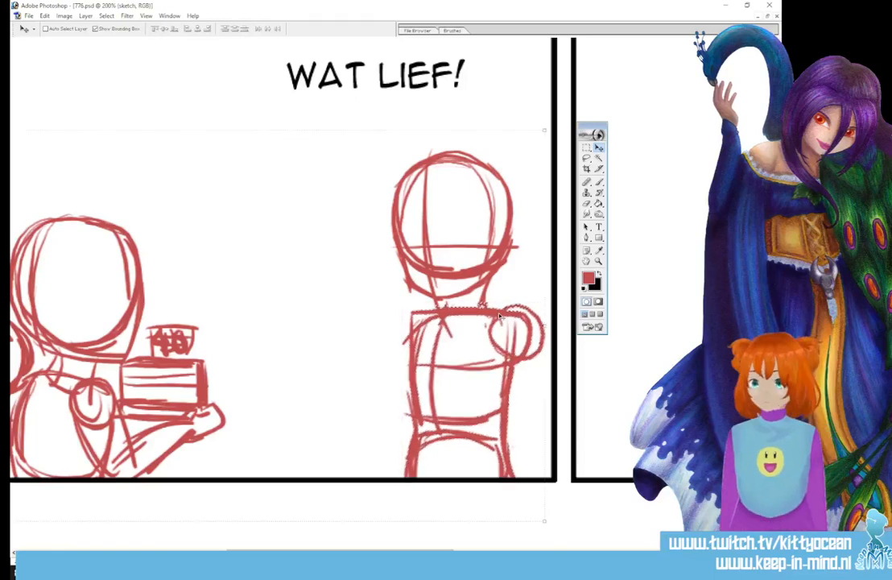
# - Sketch the tall figure's upper arm and forearm hanging down beside the torso with the brush
pyautogui.press('b')
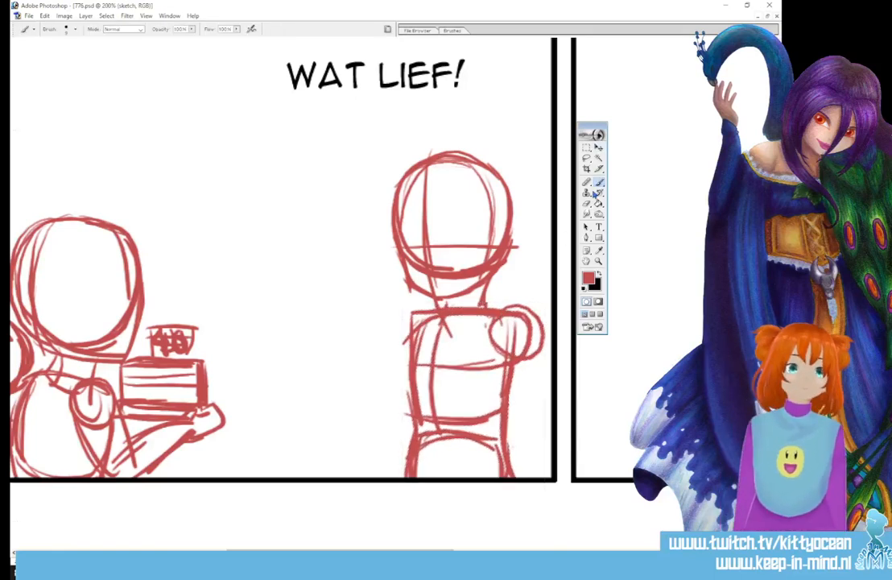
pyautogui.moveTo(511, 390); pyautogui.dragTo(522, 410)
pyautogui.moveTo(542, 328)
pyautogui.mouseDown()
pyautogui.moveTo(546, 401)
pyautogui.moveTo(524, 421)
pyautogui.moveTo(515, 410)
pyautogui.mouseUp()
pyautogui.moveTo(511, 414)
pyautogui.mouseDown()
pyautogui.moveTo(503, 461)
pyautogui.moveTo(509, 483)
pyautogui.mouseUp()
pyautogui.moveTo(548, 412); pyautogui.dragTo(525, 477)
pyautogui.moveTo(542, 416); pyautogui.dragTo(518, 484)
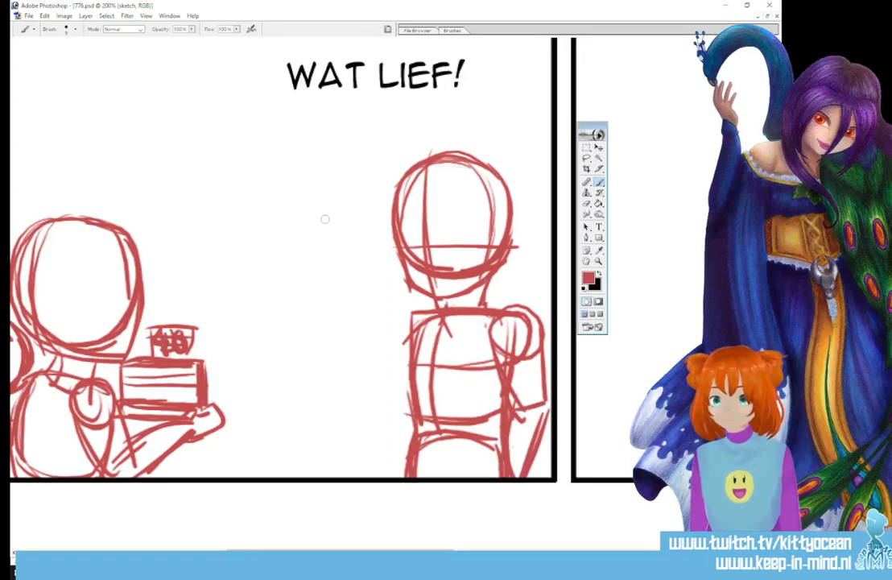
# - Sketch a shorter figure's round head with jaw and a curved face guideline, partly behind the tall figure
pyautogui.moveTo(332, 214); pyautogui.dragTo(384, 208)
pyautogui.moveTo(312, 226)
pyautogui.mouseDown()
pyautogui.moveTo(376, 203)
pyautogui.moveTo(319, 251)
pyautogui.mouseUp()
pyautogui.moveTo(320, 212)
pyautogui.mouseDown()
pyautogui.moveTo(362, 195)
pyautogui.moveTo(393, 202)
pyautogui.mouseUp()
pyautogui.moveTo(327, 210)
pyautogui.mouseDown()
pyautogui.moveTo(312, 277)
pyautogui.moveTo(355, 289)
pyautogui.mouseUp()
pyautogui.moveTo(317, 243)
pyautogui.mouseDown()
pyautogui.moveTo(312, 275)
pyautogui.moveTo(350, 291)
pyautogui.moveTo(339, 267)
pyautogui.moveTo(385, 288)
pyautogui.mouseUp()
pyautogui.moveTo(346, 292)
pyautogui.mouseDown()
pyautogui.moveTo(402, 270)
pyautogui.moveTo(404, 279)
pyautogui.mouseUp()
pyautogui.moveTo(346, 206); pyautogui.dragTo(368, 322)
pyautogui.moveTo(345, 252); pyautogui.dragTo(372, 338)
# - Sketch the shorter figure's neck, shoulder line and boxy torso with a shoulder circle
pyautogui.moveTo(324, 278)
pyautogui.mouseDown()
pyautogui.moveTo(341, 316)
pyautogui.moveTo(372, 324)
pyautogui.moveTo(402, 298)
pyautogui.moveTo(407, 278)
pyautogui.mouseUp()
pyautogui.moveTo(405, 285)
pyautogui.mouseDown()
pyautogui.moveTo(383, 320)
pyautogui.moveTo(405, 296)
pyautogui.mouseUp()
pyautogui.moveTo(408, 292); pyautogui.dragTo(402, 329)
pyautogui.moveTo(343, 338)
pyautogui.mouseDown()
pyautogui.moveTo(412, 322)
pyautogui.moveTo(352, 401)
pyautogui.moveTo(398, 395)
pyautogui.mouseUp()
pyautogui.moveTo(399, 326); pyautogui.dragTo(399, 399)
pyautogui.moveTo(397, 347); pyautogui.dragTo(402, 403)
pyautogui.moveTo(423, 349)
pyautogui.mouseDown()
pyautogui.moveTo(342, 369)
pyautogui.moveTo(351, 330)
pyautogui.mouseUp()
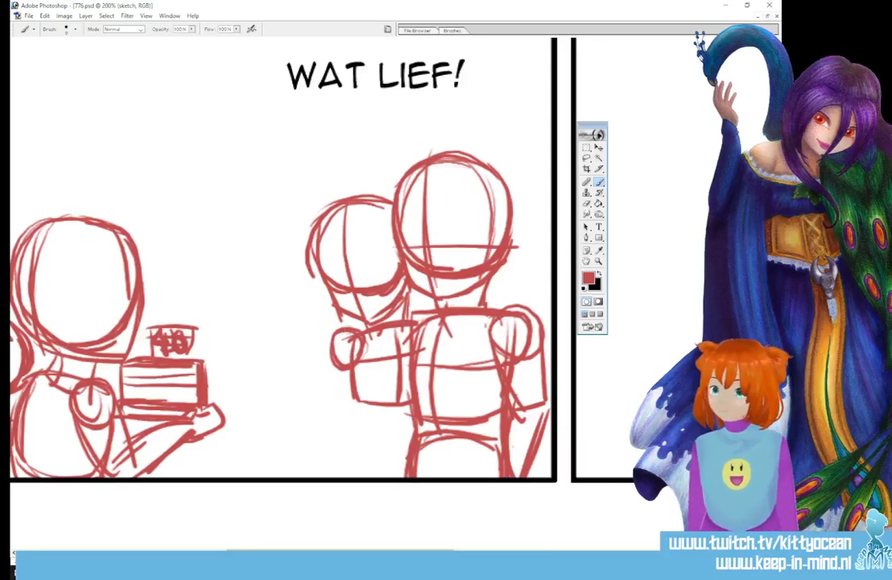
# - Sketch the shorter figure's bent arms, with the forearms raised and the hands held together under the chin
pyautogui.moveTo(334, 369)
pyautogui.mouseDown()
pyautogui.moveTo(348, 409)
pyautogui.moveTo(365, 413)
pyautogui.mouseUp()
pyautogui.moveTo(367, 347)
pyautogui.mouseDown()
pyautogui.moveTo(376, 409)
pyautogui.moveTo(358, 393)
pyautogui.moveTo(372, 413)
pyautogui.mouseUp()
pyautogui.moveTo(384, 331)
pyautogui.mouseDown()
pyautogui.moveTo(387, 401)
pyautogui.moveTo(378, 303)
pyautogui.moveTo(390, 297)
pyautogui.mouseUp()
pyautogui.moveTo(394, 309); pyautogui.dragTo(391, 344)
pyautogui.moveTo(406, 292); pyautogui.dragTo(400, 345)
pyautogui.moveTo(373, 312); pyautogui.dragTo(367, 317)
pyautogui.moveTo(391, 291); pyautogui.dragTo(388, 344)
pyautogui.moveTo(407, 326); pyautogui.dragTo(407, 401)
pyautogui.moveTo(392, 360); pyautogui.dragTo(409, 400)
pyautogui.moveTo(400, 339); pyautogui.dragTo(408, 373)
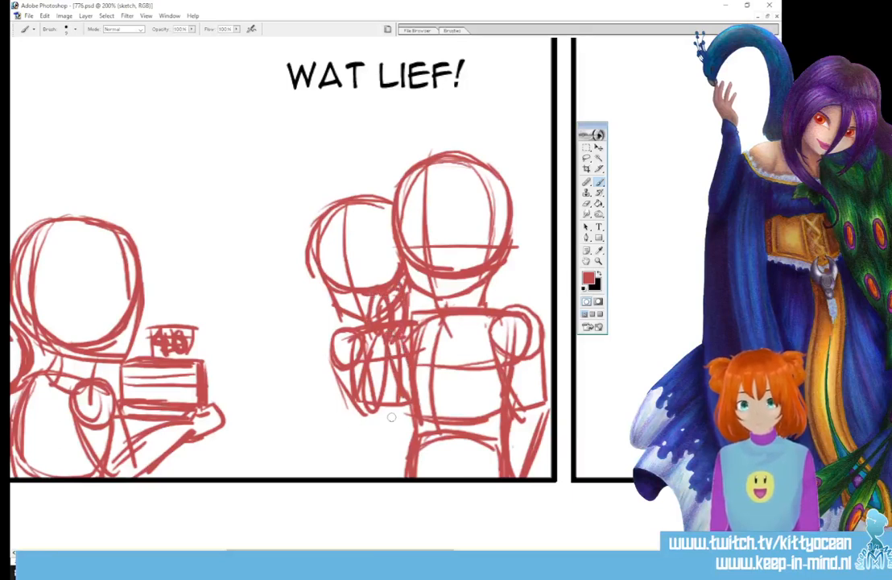
# - Sketch the shorter figure's rounded hips down to the bottom border of the second panel
pyautogui.moveTo(342, 427); pyautogui.dragTo(392, 412)
pyautogui.moveTo(355, 417)
pyautogui.mouseDown()
pyautogui.moveTo(385, 411)
pyautogui.moveTo(364, 424)
pyautogui.moveTo(346, 478)
pyautogui.mouseUp()
pyautogui.moveTo(415, 453); pyautogui.dragTo(408, 476)
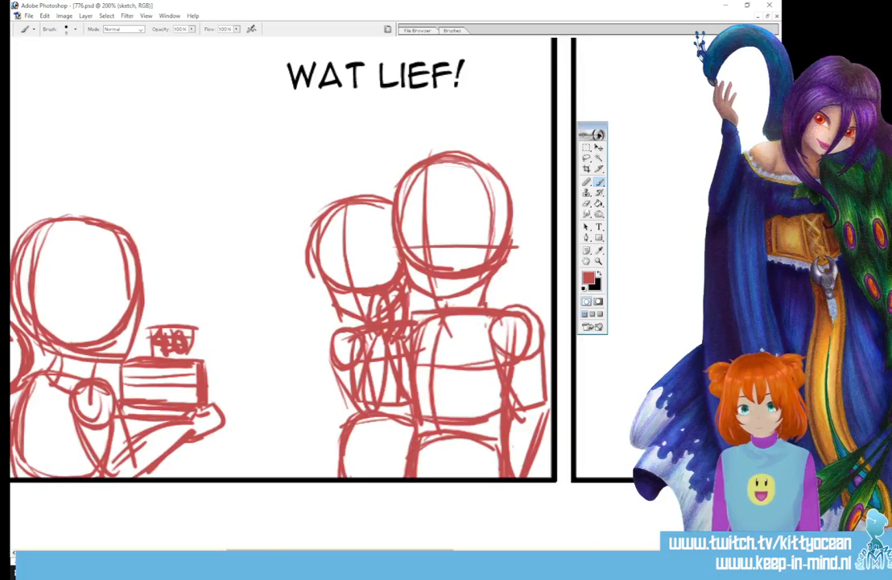
# - Refine the shorter figure's shoulder and waist in the second panel, and add face guidelines to both figures' heads
pyautogui.moveTo(346, 393); pyautogui.dragTo(352, 418)
pyautogui.moveTo(358, 323); pyautogui.dragTo(321, 334)
pyautogui.moveTo(321, 334); pyautogui.dragTo(335, 353)
pyautogui.moveTo(331, 331); pyautogui.dragTo(341, 327)
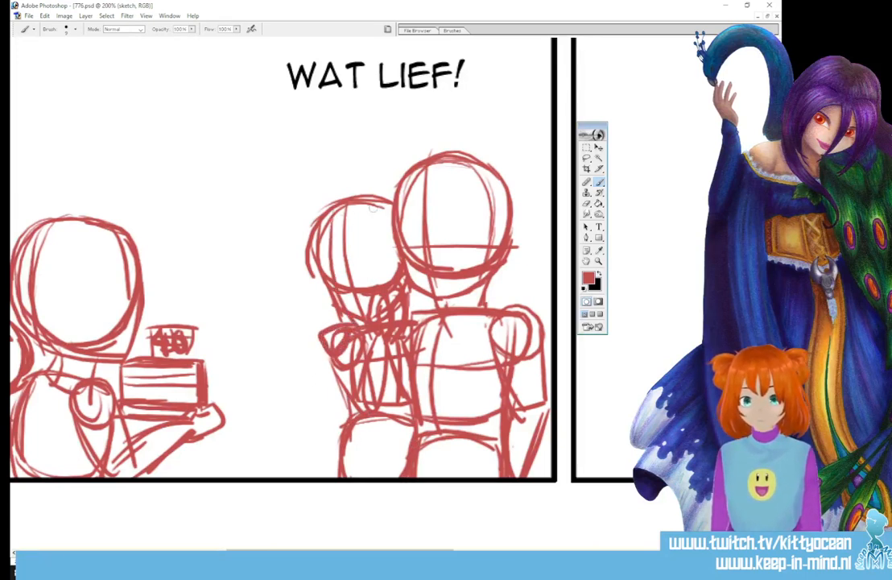
pyautogui.moveTo(415, 182); pyautogui.dragTo(422, 287)
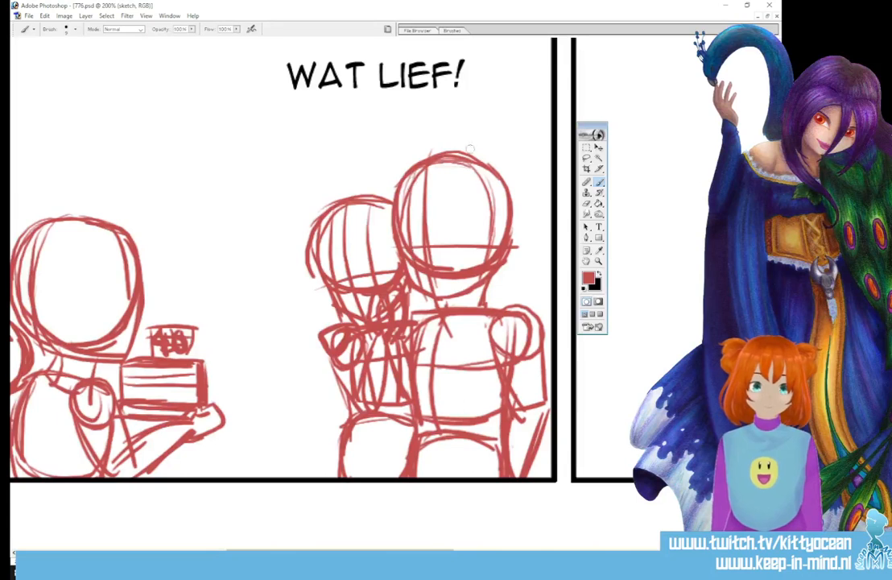
pyautogui.moveTo(466, 168)
pyautogui.mouseDown()
pyautogui.moveTo(461, 272)
pyautogui.moveTo(488, 240)
pyautogui.mouseUp()
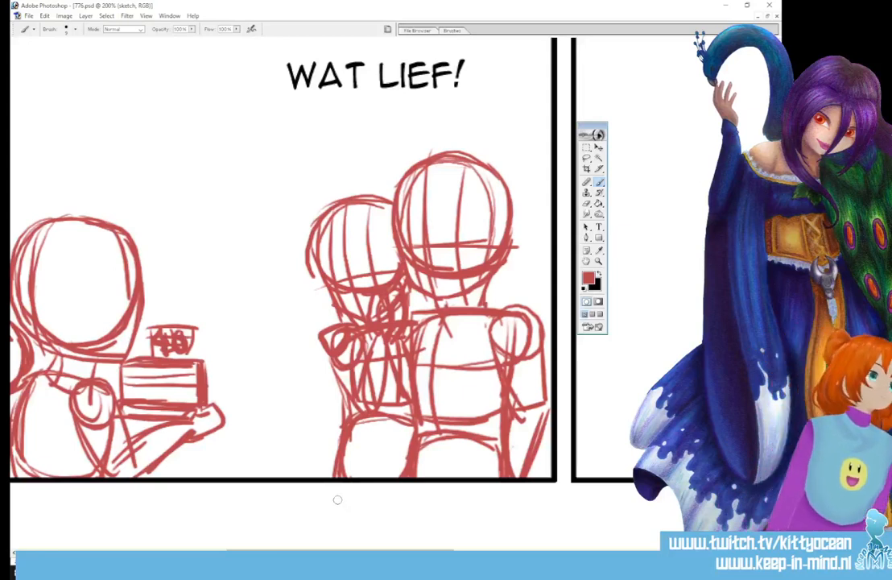
pyautogui.moveTo(121, 91); pyautogui.dragTo(112, 165)
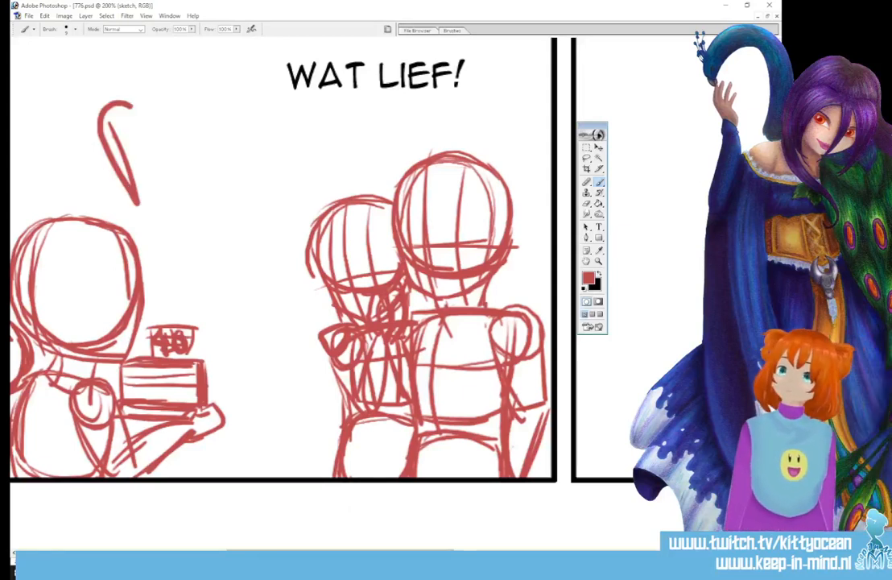
pyautogui.moveTo(101, 113); pyautogui.dragTo(141, 207)
pyautogui.moveTo(149, 153); pyautogui.dragTo(200, 173)
pyautogui.moveTo(193, 87)
pyautogui.mouseDown()
pyautogui.moveTo(197, 173)
pyautogui.moveTo(201, 165)
pyautogui.mouseUp()
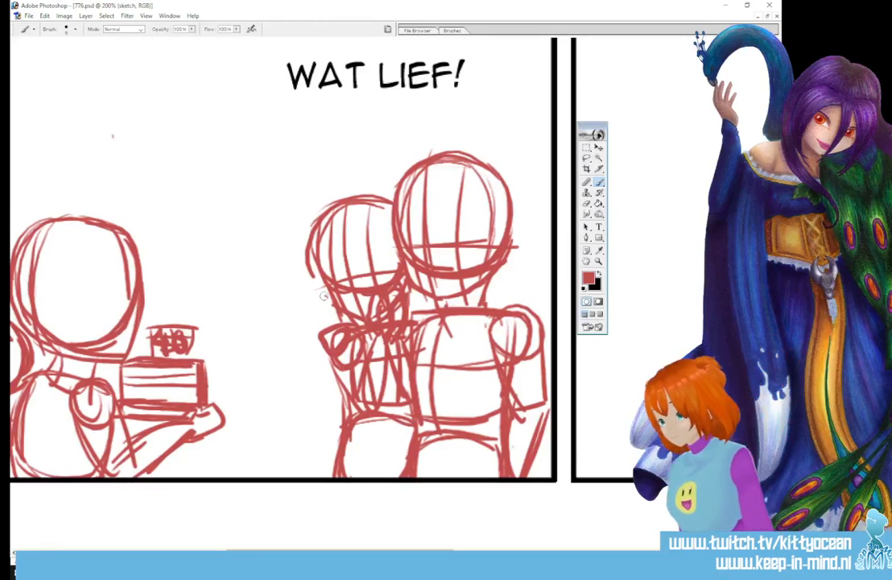
# - Sketch the shorter figure's outer arm and the strands beside its neck in the second panel
pyautogui.moveTo(324, 295)
pyautogui.mouseDown()
pyautogui.moveTo(341, 326)
pyautogui.moveTo(349, 311)
pyautogui.mouseUp()
pyautogui.moveTo(355, 354)
pyautogui.mouseDown()
pyautogui.moveTo(358, 390)
pyautogui.moveTo(395, 401)
pyautogui.moveTo(385, 408)
pyautogui.mouseUp()
pyautogui.moveTo(332, 326); pyautogui.dragTo(355, 417)
pyautogui.moveTo(328, 373); pyautogui.dragTo(363, 420)
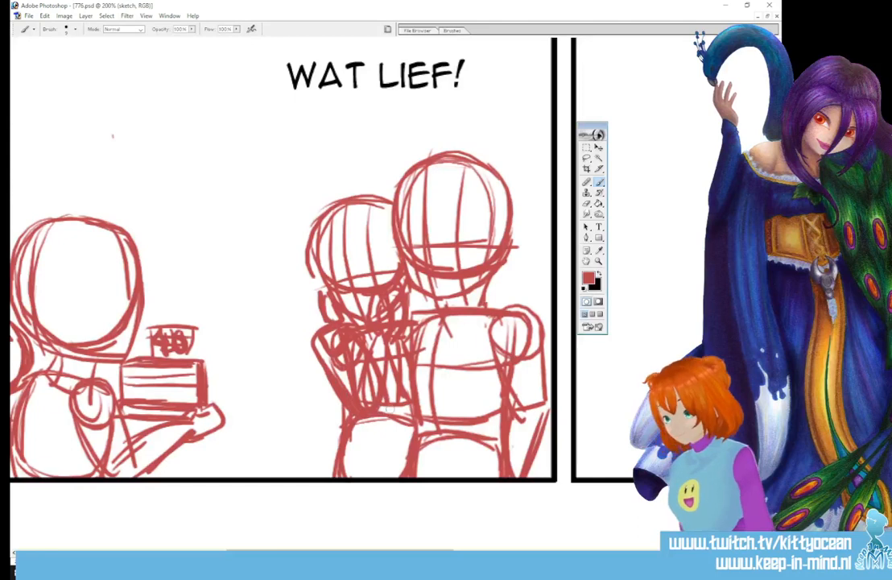
pyautogui.moveTo(320, 339)
pyautogui.mouseDown()
pyautogui.moveTo(315, 379)
pyautogui.moveTo(324, 347)
pyautogui.moveTo(301, 351)
pyautogui.moveTo(317, 378)
pyautogui.mouseUp()
# - Sketch a tilted round head with jaw, centre line and eye guidelines in the left part of the third panel
pyautogui.moveTo(375, 547); pyautogui.dragTo(542, 544)
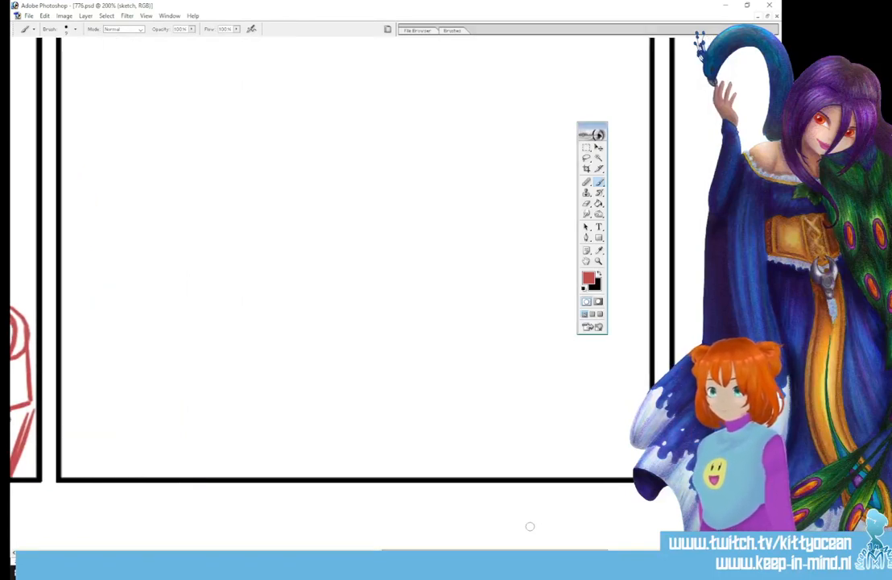
pyautogui.moveTo(212, 255)
pyautogui.mouseDown()
pyautogui.moveTo(184, 254)
pyautogui.moveTo(173, 333)
pyautogui.moveTo(236, 337)
pyautogui.moveTo(256, 299)
pyautogui.moveTo(245, 264)
pyautogui.moveTo(193, 258)
pyautogui.moveTo(244, 394)
pyautogui.mouseUp()
pyautogui.moveTo(179, 331)
pyautogui.mouseDown()
pyautogui.moveTo(206, 373)
pyautogui.moveTo(243, 362)
pyautogui.mouseUp()
pyautogui.moveTo(256, 286)
pyautogui.mouseDown()
pyautogui.moveTo(266, 325)
pyautogui.moveTo(245, 361)
pyautogui.mouseUp()
pyautogui.moveTo(259, 337); pyautogui.dragTo(244, 362)
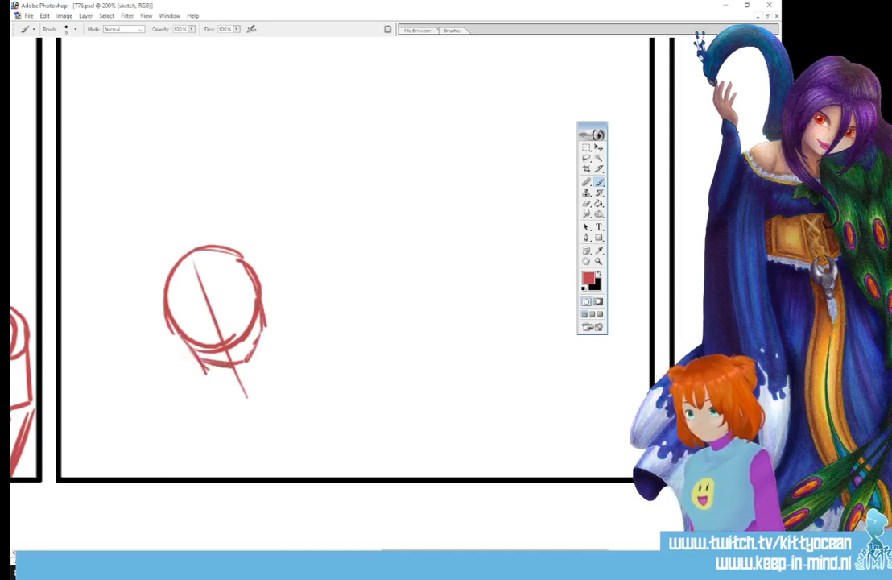
pyautogui.moveTo(196, 340); pyautogui.dragTo(255, 316)
pyautogui.moveTo(176, 274); pyautogui.dragTo(226, 375)
pyautogui.moveTo(220, 259)
pyautogui.mouseDown()
pyautogui.moveTo(255, 370)
pyautogui.moveTo(228, 394)
pyautogui.moveTo(278, 375)
pyautogui.mouseUp()
# - Sketch this figure's rounded torso with crossed guidelines, both shoulders and the top of the hips
pyautogui.moveTo(222, 388)
pyautogui.mouseDown()
pyautogui.moveTo(212, 443)
pyautogui.moveTo(298, 419)
pyautogui.mouseUp()
pyautogui.moveTo(282, 380); pyautogui.dragTo(295, 439)
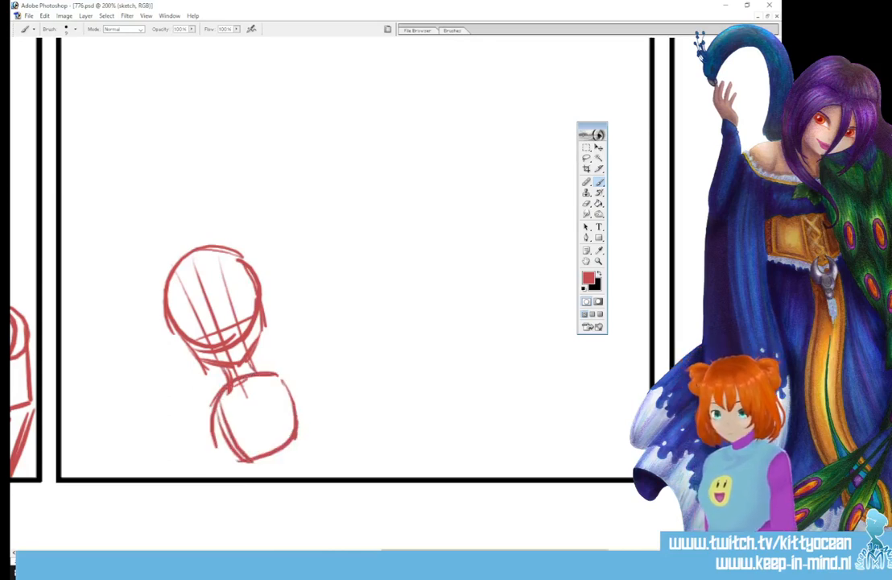
pyautogui.moveTo(242, 385); pyautogui.dragTo(271, 451)
pyautogui.moveTo(222, 421); pyautogui.dragTo(288, 403)
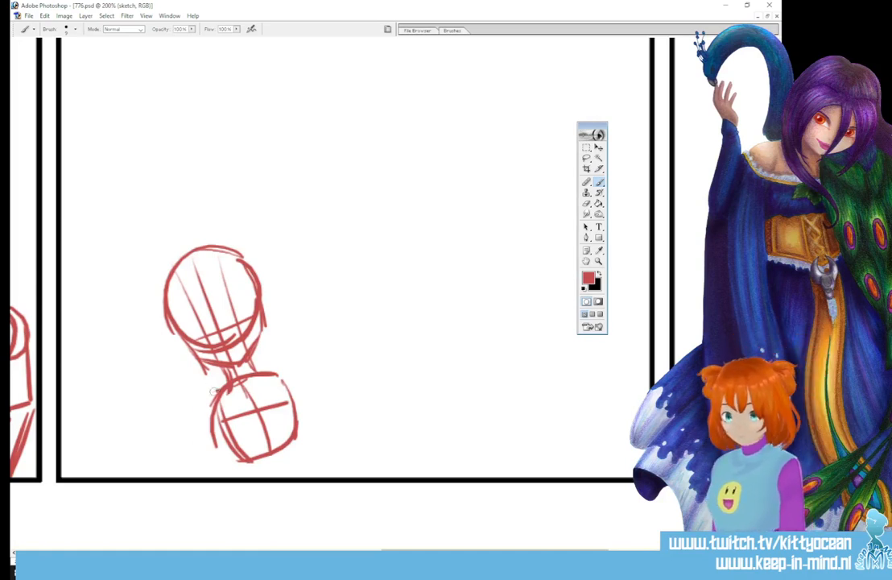
pyautogui.moveTo(225, 384)
pyautogui.mouseDown()
pyautogui.moveTo(201, 422)
pyautogui.moveTo(216, 447)
pyautogui.mouseUp()
pyautogui.moveTo(275, 369); pyautogui.dragTo(298, 397)
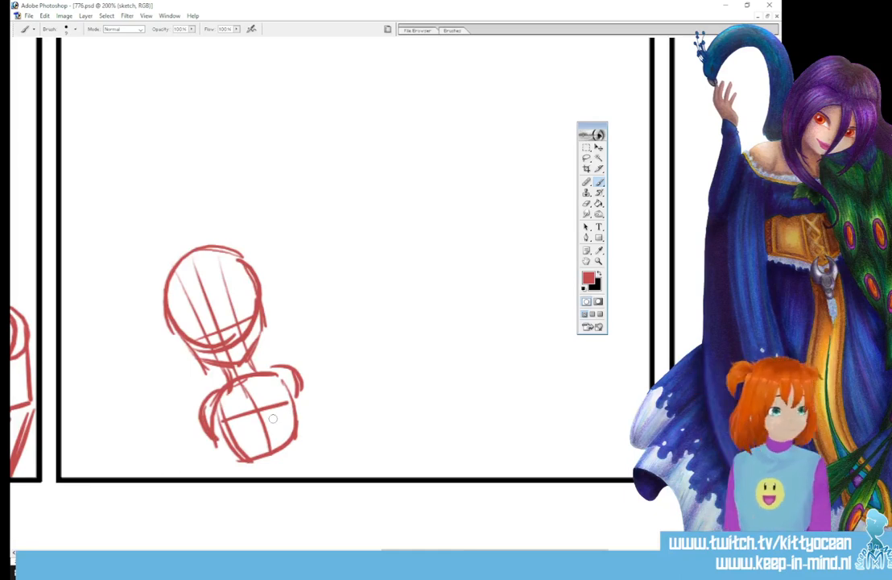
pyautogui.moveTo(245, 482)
pyautogui.mouseDown()
pyautogui.moveTo(273, 460)
pyautogui.moveTo(314, 468)
pyautogui.mouseUp()
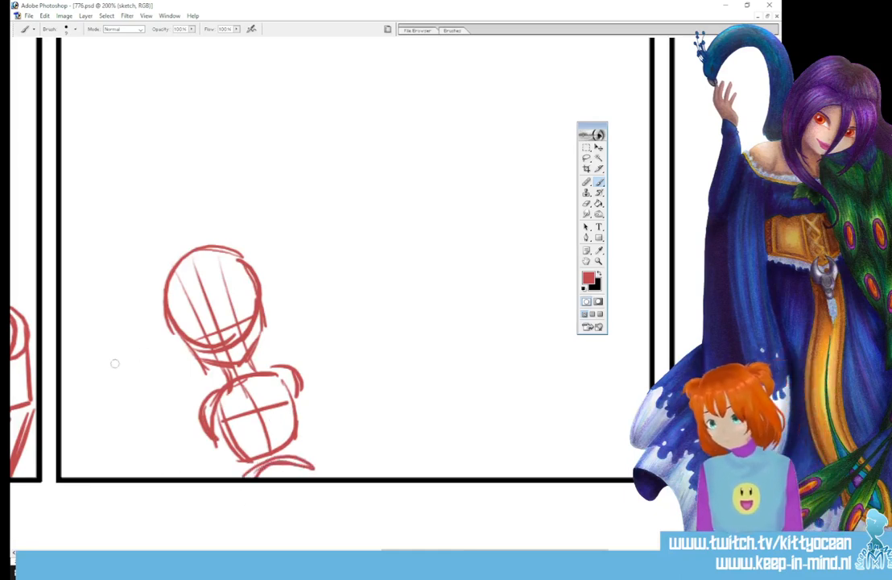
# - Sketch a smaller figure's round head, jaw, neck and shoulders in the third panel's lower left corner
pyautogui.moveTo(157, 366)
pyautogui.mouseDown()
pyautogui.moveTo(89, 378)
pyautogui.moveTo(91, 417)
pyautogui.moveTo(121, 444)
pyautogui.moveTo(158, 415)
pyautogui.moveTo(158, 425)
pyautogui.mouseUp()
pyautogui.moveTo(117, 367); pyautogui.dragTo(154, 449)
pyautogui.moveTo(169, 379)
pyautogui.mouseDown()
pyautogui.moveTo(175, 423)
pyautogui.moveTo(153, 450)
pyautogui.moveTo(178, 462)
pyautogui.mouseUp()
pyautogui.moveTo(132, 476); pyautogui.dragTo(186, 447)
pyautogui.moveTo(184, 449)
pyautogui.mouseDown()
pyautogui.moveTo(162, 489)
pyautogui.moveTo(185, 454)
pyautogui.moveTo(203, 480)
pyautogui.mouseUp()
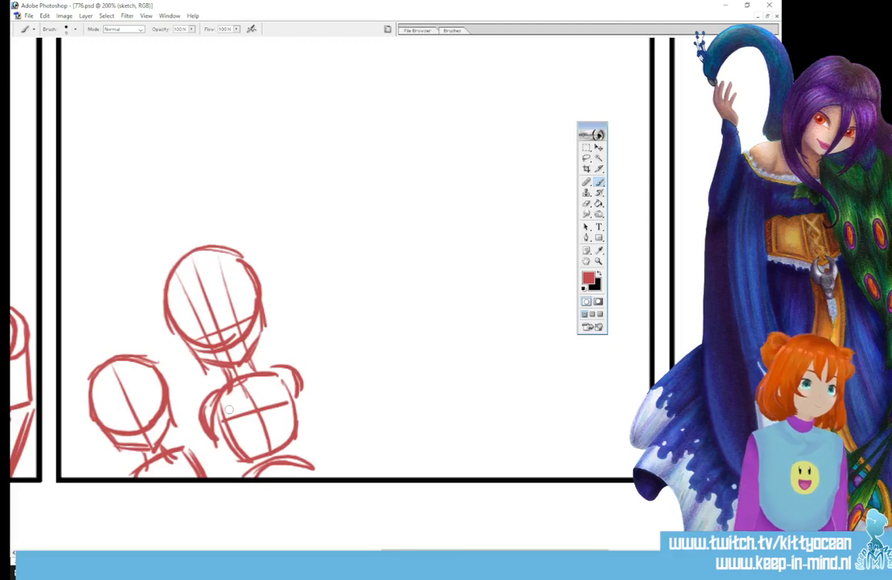
# - Sketch the tilted figure's arms down to the panel border and touch up the smaller figure's shoulders
pyautogui.moveTo(178, 376); pyautogui.dragTo(193, 412)
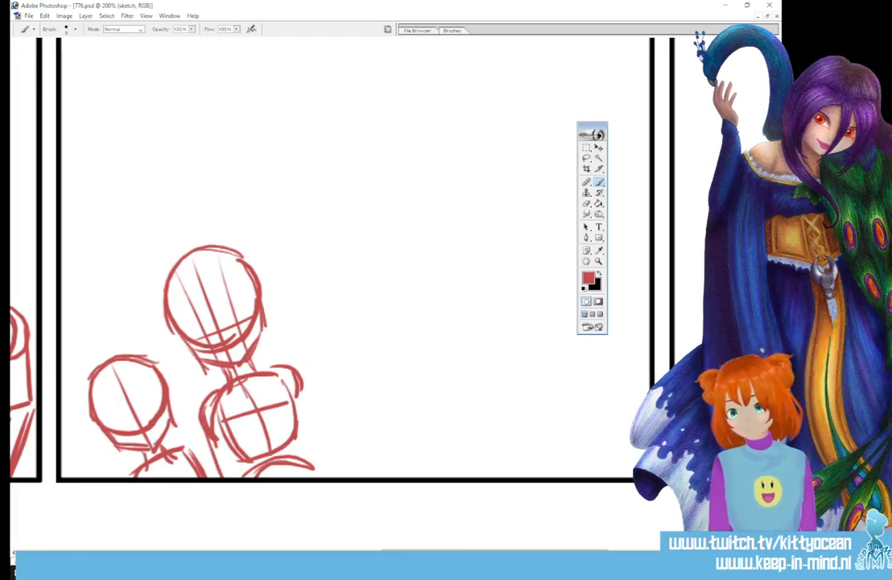
pyautogui.moveTo(288, 372); pyautogui.dragTo(327, 455)
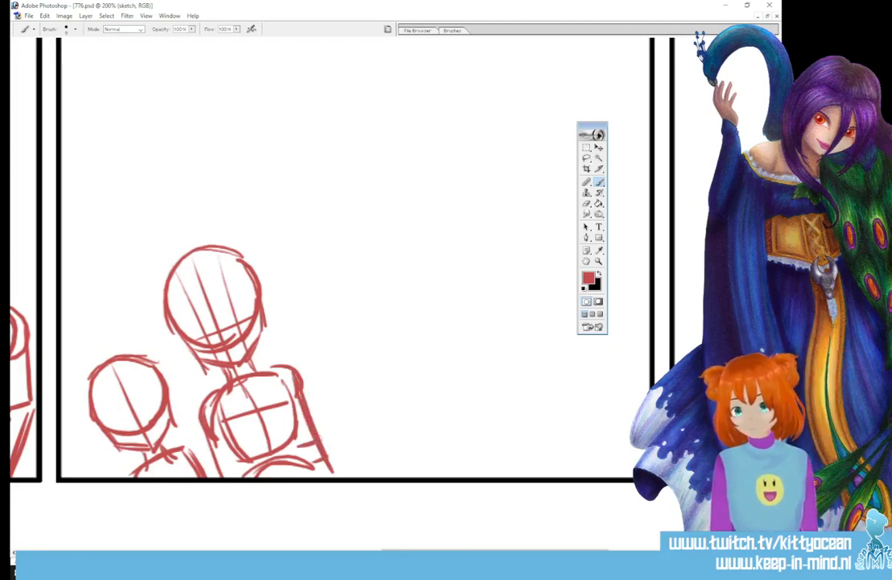
pyautogui.moveTo(306, 420); pyautogui.dragTo(341, 477)
pyautogui.moveTo(299, 436); pyautogui.dragTo(322, 474)
pyautogui.moveTo(246, 457)
pyautogui.mouseDown()
pyautogui.moveTo(241, 476)
pyautogui.moveTo(239, 463)
pyautogui.mouseUp()
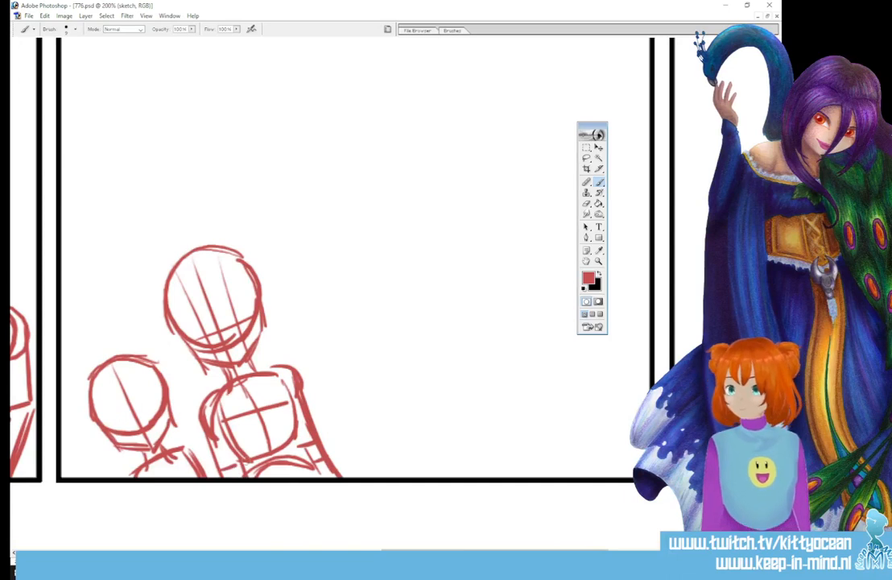
pyautogui.moveTo(132, 468); pyautogui.dragTo(130, 477)
pyautogui.moveTo(186, 445)
pyautogui.mouseDown()
pyautogui.moveTo(201, 453)
pyautogui.moveTo(207, 479)
pyautogui.mouseUp()
# - Sketch a large round head with jaw and curved centre line in the right part of the third panel
pyautogui.moveTo(435, 553)
pyautogui.mouseDown()
pyautogui.moveTo(495, 553)
pyautogui.moveTo(481, 552)
pyautogui.mouseUp()
pyautogui.moveTo(393, 133)
pyautogui.mouseDown()
pyautogui.moveTo(273, 135)
pyautogui.moveTo(259, 199)
pyautogui.moveTo(278, 234)
pyautogui.moveTo(347, 261)
pyautogui.mouseUp()
pyautogui.moveTo(273, 222); pyautogui.dragTo(372, 243)
pyautogui.moveTo(285, 239); pyautogui.dragTo(398, 207)
pyautogui.moveTo(397, 140)
pyautogui.mouseDown()
pyautogui.moveTo(400, 231)
pyautogui.moveTo(343, 263)
pyautogui.mouseUp()
pyautogui.moveTo(408, 195); pyautogui.dragTo(296, 126)
pyautogui.moveTo(265, 185); pyautogui.dragTo(281, 234)
pyautogui.moveTo(306, 129)
pyautogui.mouseDown()
pyautogui.moveTo(322, 291)
pyautogui.moveTo(345, 340)
pyautogui.mouseUp()
pyautogui.moveTo(261, 201)
pyautogui.mouseDown()
pyautogui.moveTo(281, 274)
pyautogui.moveTo(322, 290)
pyautogui.mouseUp()
pyautogui.moveTo(278, 266)
pyautogui.mouseDown()
pyautogui.moveTo(330, 292)
pyautogui.moveTo(399, 218)
pyautogui.moveTo(387, 259)
pyautogui.mouseUp()
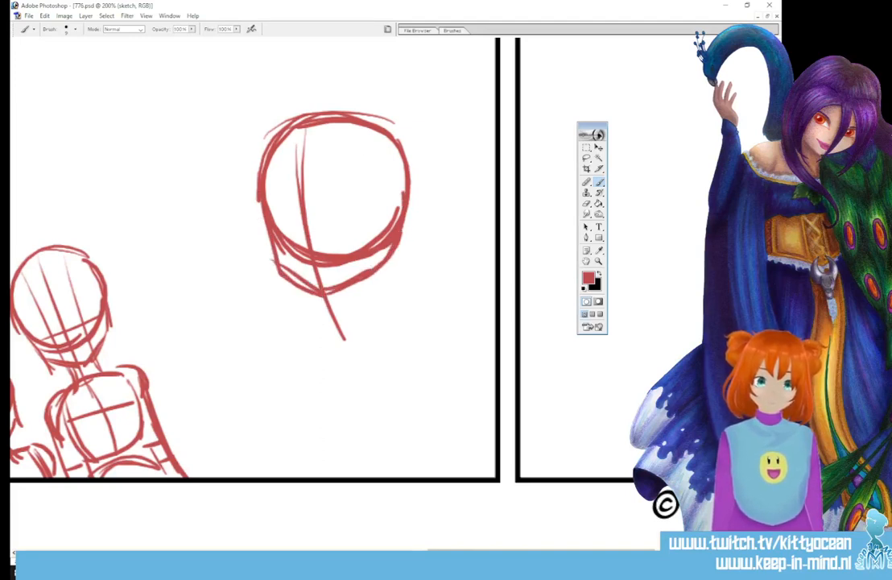
# - Add two vertical face guidelines and a horizontal guideline to the large head
pyautogui.moveTo(283, 133); pyautogui.dragTo(296, 263)
pyautogui.moveTo(339, 123); pyautogui.dragTo(357, 289)
pyautogui.moveTo(260, 230); pyautogui.dragTo(433, 226)
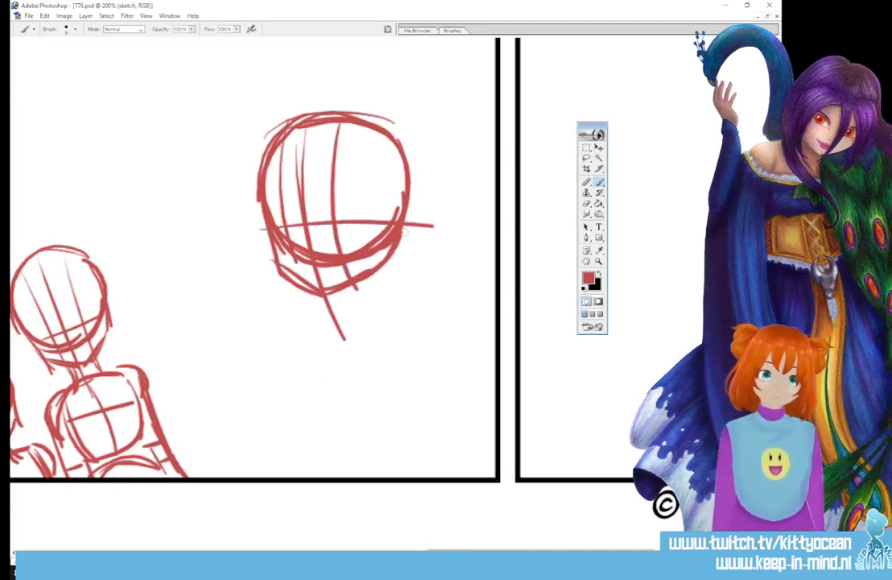
# - Sketch the large figure's neck, collar, shoulder line and rounded torso outline
pyautogui.moveTo(393, 253); pyautogui.dragTo(381, 316)
pyautogui.moveTo(386, 276); pyautogui.dragTo(387, 319)
pyautogui.moveTo(325, 293)
pyautogui.mouseDown()
pyautogui.moveTo(338, 335)
pyautogui.moveTo(393, 322)
pyautogui.moveTo(363, 340)
pyautogui.mouseUp()
pyautogui.moveTo(304, 328)
pyautogui.mouseDown()
pyautogui.moveTo(404, 310)
pyautogui.moveTo(426, 321)
pyautogui.moveTo(308, 435)
pyautogui.moveTo(412, 410)
pyautogui.mouseUp()
pyautogui.moveTo(418, 334); pyautogui.dragTo(425, 435)
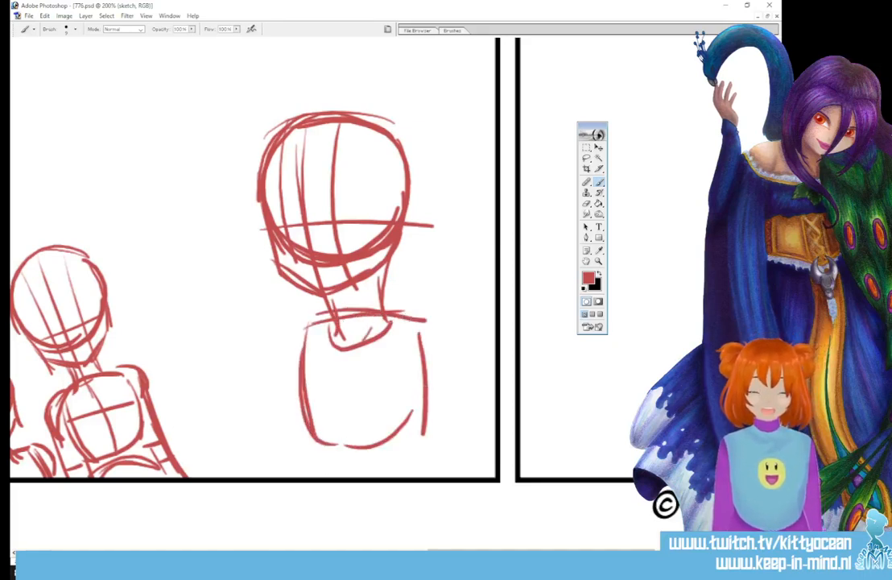
# - Add crossed guidelines to the large figure's torso and sketch both shoulder circles
pyautogui.moveTo(331, 326); pyautogui.dragTo(361, 456)
pyautogui.moveTo(298, 379); pyautogui.dragTo(455, 360)
pyautogui.moveTo(315, 323)
pyautogui.mouseDown()
pyautogui.moveTo(289, 388)
pyautogui.moveTo(299, 393)
pyautogui.mouseUp()
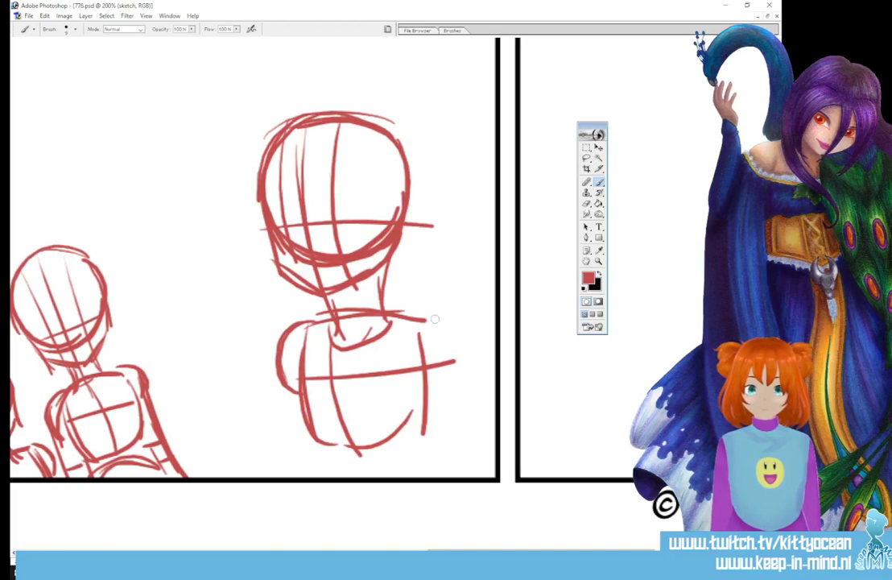
pyautogui.moveTo(435, 321); pyautogui.dragTo(436, 380)
pyautogui.moveTo(441, 333); pyautogui.dragTo(435, 384)
# - Sketch the large figure's bent arm on the left, with the forearm and hand raised to the collar
pyautogui.moveTo(243, 347); pyautogui.dragTo(320, 309)
pyautogui.moveTo(313, 305); pyautogui.dragTo(351, 342)
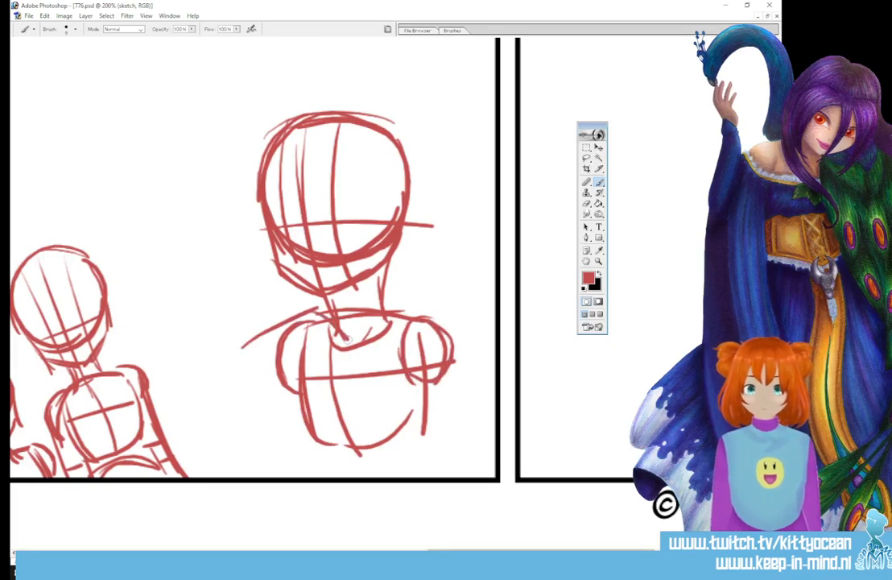
pyautogui.moveTo(263, 339)
pyautogui.mouseDown()
pyautogui.moveTo(319, 367)
pyautogui.moveTo(348, 342)
pyautogui.mouseUp()
pyautogui.moveTo(304, 358); pyautogui.dragTo(352, 338)
pyautogui.moveTo(294, 315)
pyautogui.mouseDown()
pyautogui.moveTo(298, 366)
pyautogui.moveTo(223, 412)
pyautogui.mouseUp()
pyautogui.moveTo(263, 350)
pyautogui.mouseDown()
pyautogui.moveTo(223, 427)
pyautogui.moveTo(229, 445)
pyautogui.mouseUp()
pyautogui.moveTo(297, 366); pyautogui.dragTo(251, 449)
pyautogui.moveTo(265, 338)
pyautogui.mouseDown()
pyautogui.moveTo(228, 443)
pyautogui.moveTo(229, 433)
pyautogui.mouseUp()
pyautogui.moveTo(284, 387); pyautogui.dragTo(255, 448)
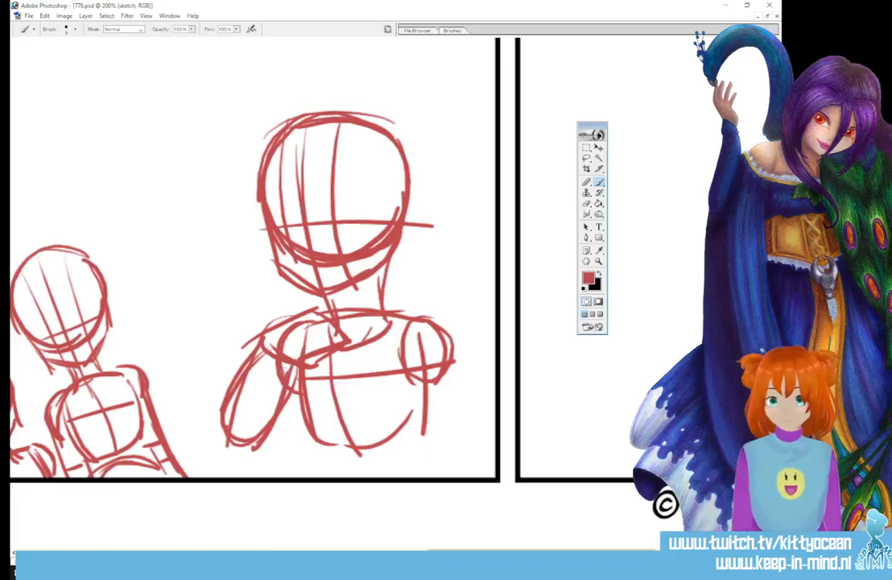
# - Sketch the large figure's hips and its other arm angled down to the bottom border of the third panel
pyautogui.moveTo(333, 461); pyautogui.dragTo(411, 455)
pyautogui.moveTo(314, 475); pyautogui.dragTo(385, 448)
pyautogui.moveTo(327, 464)
pyautogui.mouseDown()
pyautogui.moveTo(405, 451)
pyautogui.moveTo(321, 475)
pyautogui.mouseUp()
pyautogui.moveTo(330, 453); pyautogui.dragTo(316, 475)
pyautogui.moveTo(424, 477)
pyautogui.mouseDown()
pyautogui.moveTo(402, 443)
pyautogui.moveTo(432, 476)
pyautogui.mouseUp()
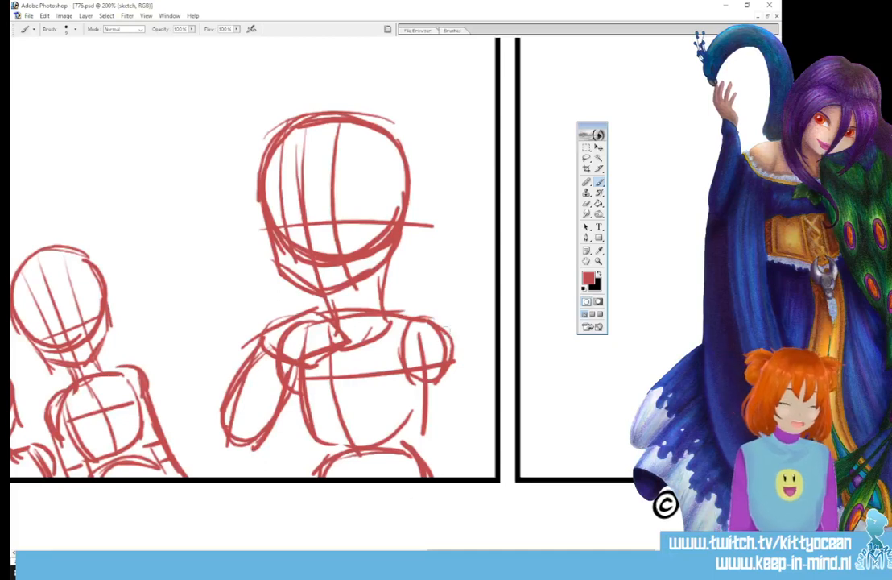
pyautogui.moveTo(447, 343); pyautogui.dragTo(484, 419)
pyautogui.moveTo(420, 403)
pyautogui.mouseDown()
pyautogui.moveTo(481, 423)
pyautogui.moveTo(475, 478)
pyautogui.mouseUp()
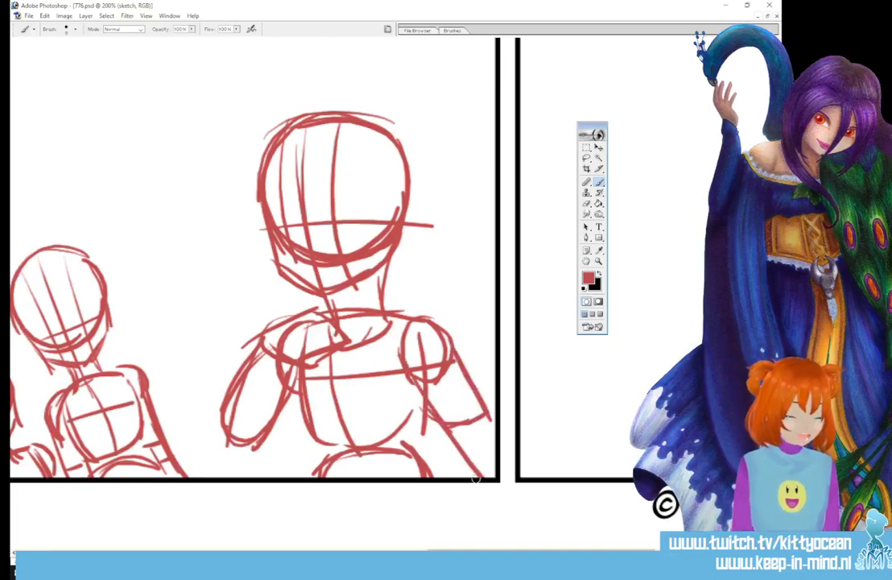
# - Sketch the large figure's chest curves and the sides of its waist
pyautogui.moveTo(419, 374); pyautogui.dragTo(380, 417)
pyautogui.moveTo(366, 356); pyautogui.dragTo(370, 406)
pyautogui.moveTo(298, 340)
pyautogui.mouseDown()
pyautogui.moveTo(290, 403)
pyautogui.moveTo(326, 425)
pyautogui.mouseUp()
pyautogui.moveTo(403, 415); pyautogui.dragTo(352, 420)
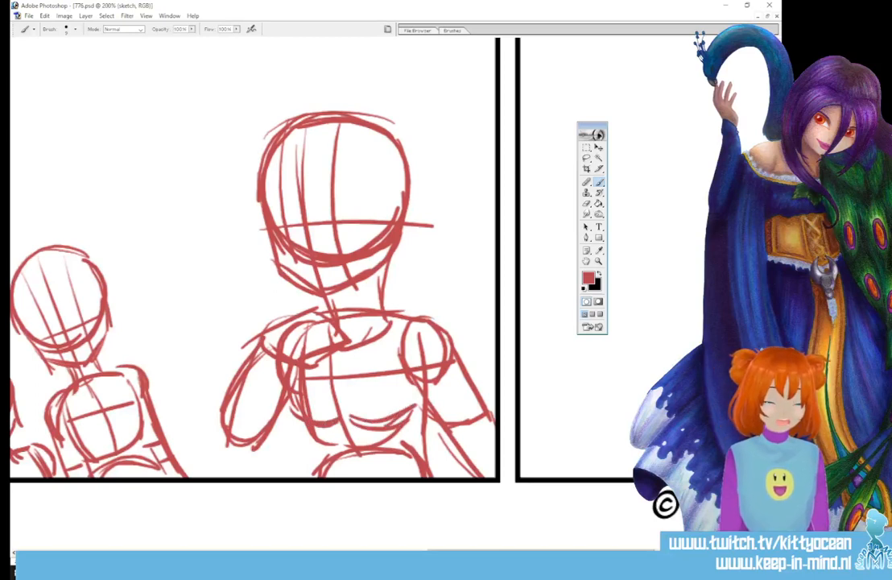
pyautogui.moveTo(370, 366); pyautogui.dragTo(371, 397)
pyautogui.moveTo(276, 375); pyautogui.dragTo(257, 438)
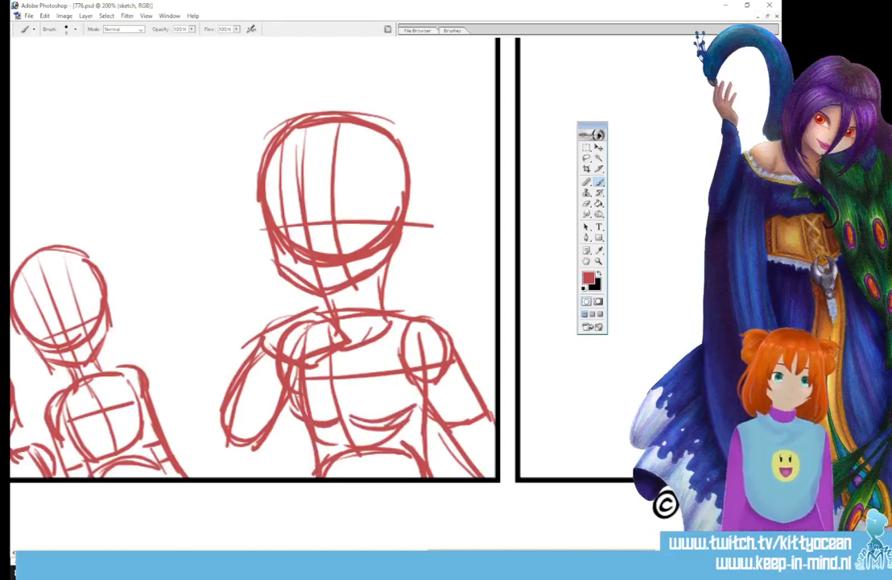
# - Sketch the large figure's long hair flowing behind the right shoulder, with a short lock beside the jaw
pyautogui.moveTo(407, 206); pyautogui.dragTo(489, 366)
pyautogui.moveTo(461, 334); pyautogui.dragTo(474, 361)
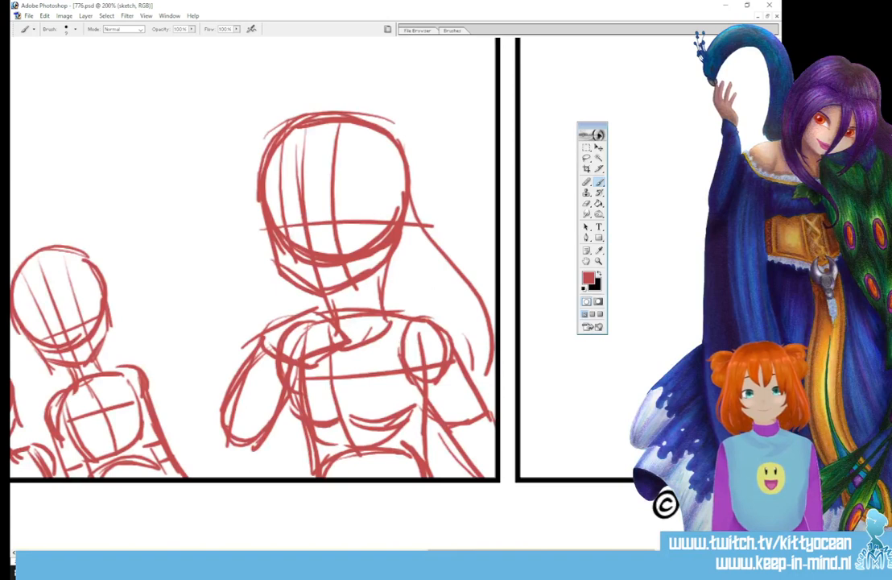
pyautogui.moveTo(271, 266); pyautogui.dragTo(283, 310)
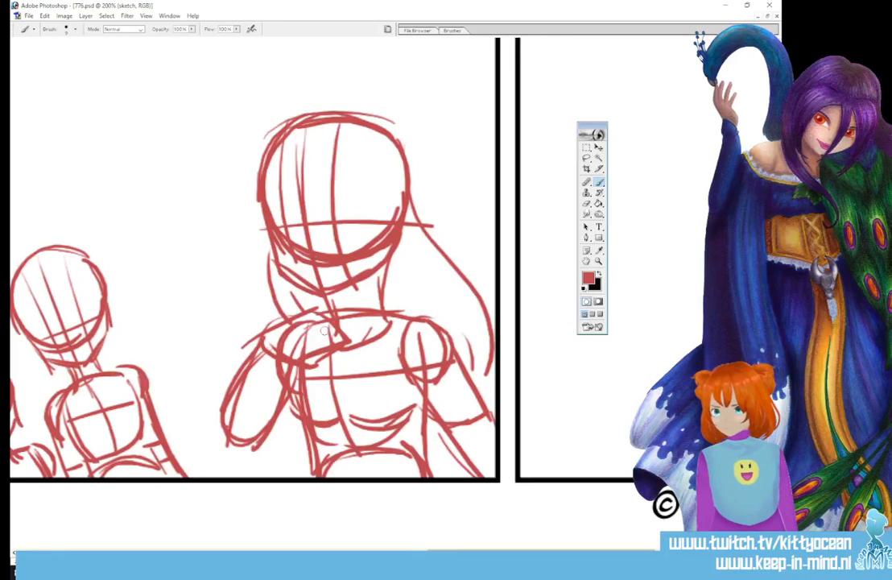
# - Sketch a countertop edge across the fourth panel, holding a tilted bowl with upright utensils and a flat board beside it
pyautogui.hscroll(8, 325, 330)
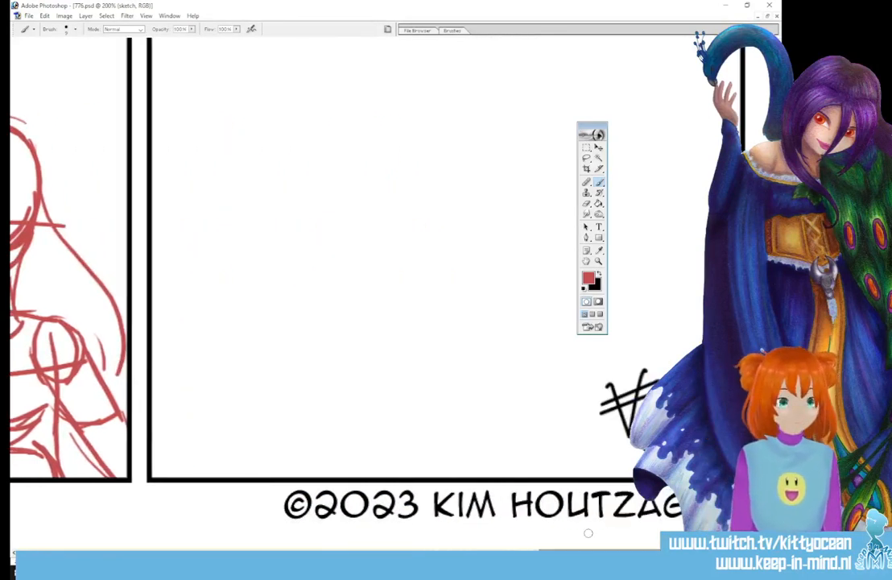
pyautogui.moveTo(153, 370)
pyautogui.mouseDown()
pyautogui.moveTo(654, 378)
pyautogui.moveTo(199, 382)
pyautogui.moveTo(637, 395)
pyautogui.mouseUp()
pyautogui.moveTo(164, 314)
pyautogui.mouseDown()
pyautogui.moveTo(168, 354)
pyautogui.moveTo(283, 285)
pyautogui.mouseUp()
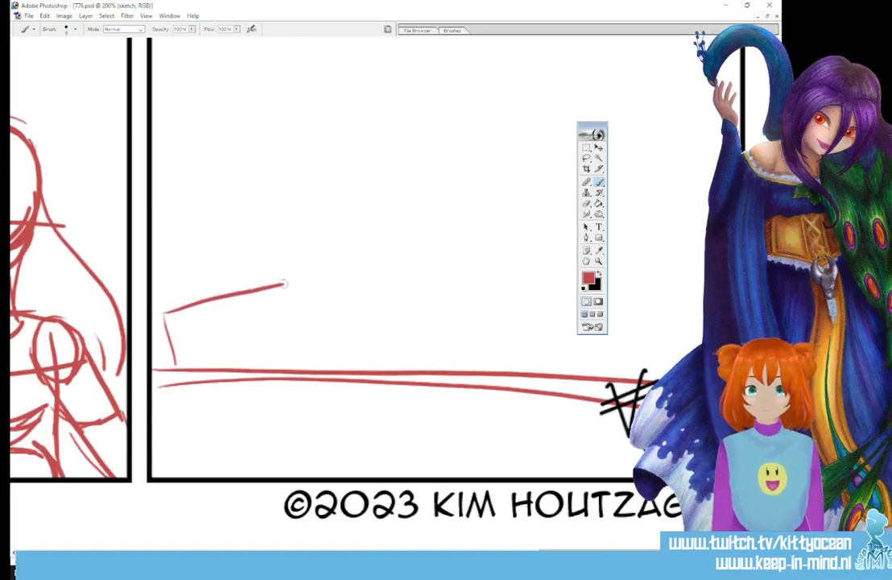
pyautogui.moveTo(167, 354); pyautogui.dragTo(197, 366)
pyautogui.moveTo(282, 287)
pyautogui.mouseDown()
pyautogui.moveTo(235, 364)
pyautogui.moveTo(311, 354)
pyautogui.mouseUp()
pyautogui.moveTo(257, 363); pyautogui.dragTo(369, 363)
pyautogui.moveTo(261, 281)
pyautogui.mouseDown()
pyautogui.moveTo(303, 223)
pyautogui.moveTo(234, 250)
pyautogui.mouseUp()
# - Sketch a wide box on the countertop with a smaller box stacked on its right half
pyautogui.moveTo(360, 362)
pyautogui.mouseDown()
pyautogui.moveTo(359, 307)
pyautogui.moveTo(536, 299)
pyautogui.mouseUp()
pyautogui.moveTo(542, 304); pyautogui.dragTo(546, 367)
pyautogui.moveTo(392, 368); pyautogui.dragTo(550, 368)
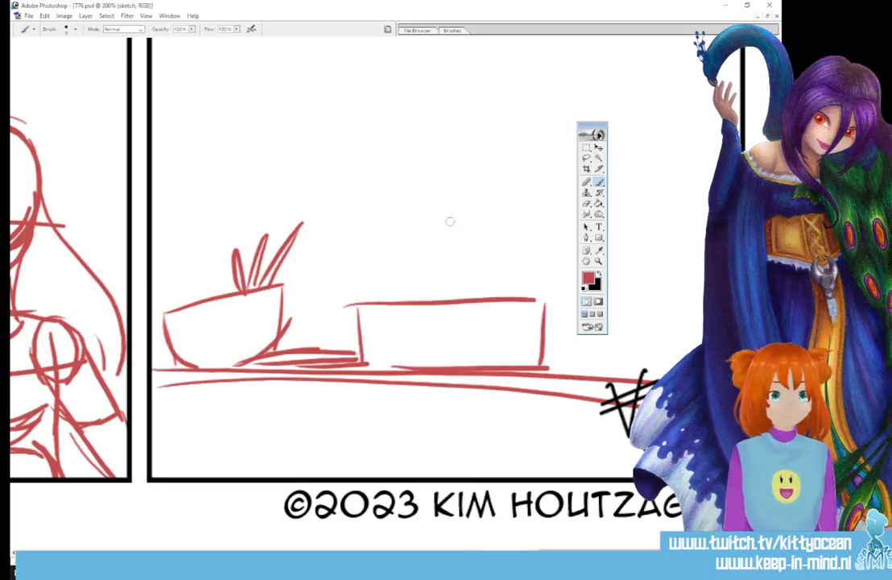
pyautogui.moveTo(447, 227)
pyautogui.mouseDown()
pyautogui.moveTo(449, 295)
pyautogui.moveTo(554, 222)
pyautogui.moveTo(543, 290)
pyautogui.mouseUp()
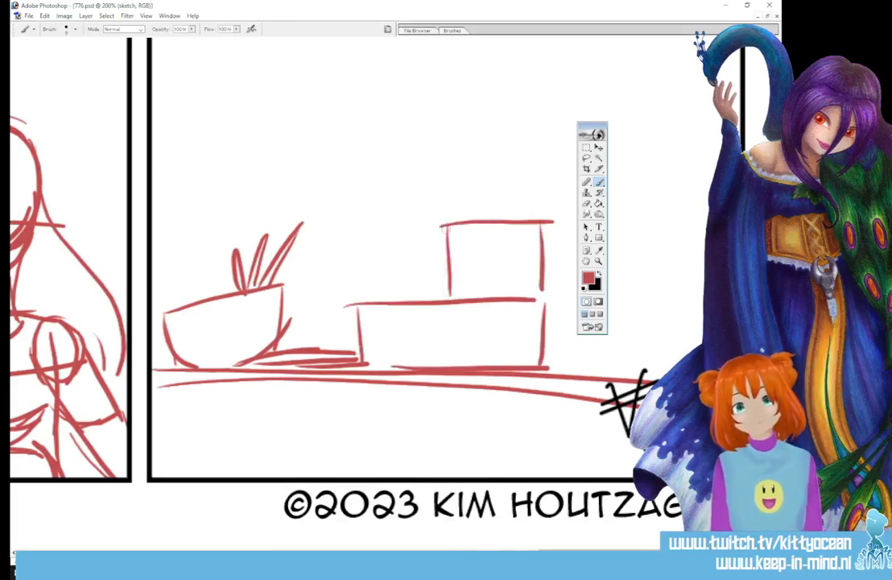
# - Sketch an open compartment with a small stand inside beside the upper box, topped by a tall narrow block
pyautogui.moveTo(376, 242)
pyautogui.mouseDown()
pyautogui.moveTo(443, 231)
pyautogui.moveTo(384, 295)
pyautogui.moveTo(395, 294)
pyautogui.moveTo(374, 298)
pyautogui.moveTo(402, 298)
pyautogui.mouseUp()
pyautogui.moveTo(351, 234)
pyautogui.mouseDown()
pyautogui.moveTo(352, 304)
pyautogui.moveTo(451, 219)
pyautogui.mouseUp()
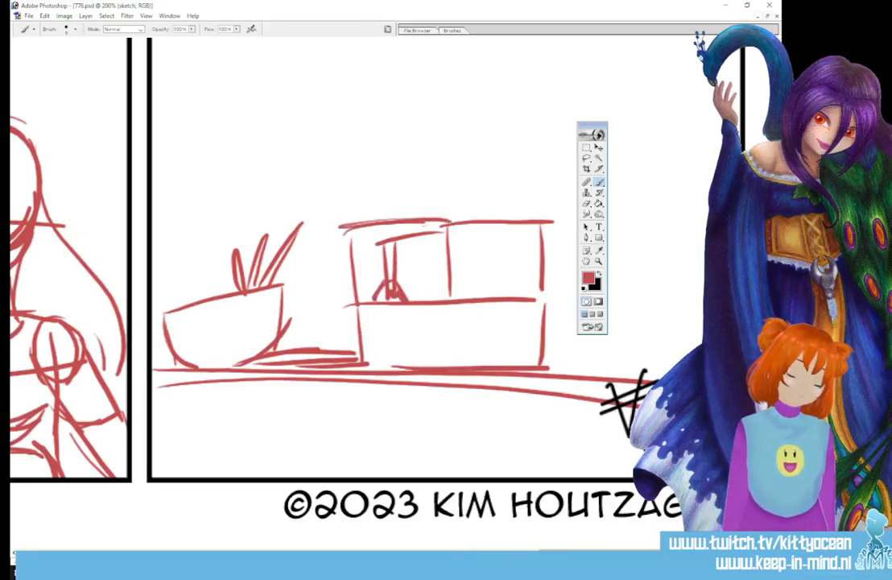
pyautogui.moveTo(342, 167); pyautogui.dragTo(343, 219)
pyautogui.moveTo(338, 151)
pyautogui.mouseDown()
pyautogui.moveTo(382, 147)
pyautogui.moveTo(382, 219)
pyautogui.moveTo(349, 219)
pyautogui.mouseUp()
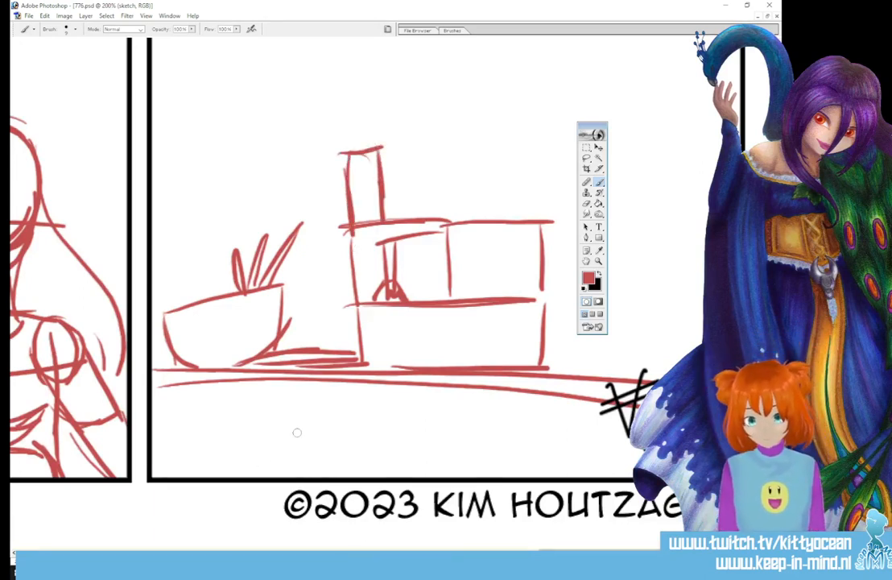
# - Sketch long drips running down from the countertop edge and one falling drop
pyautogui.moveTo(234, 372)
pyautogui.mouseDown()
pyautogui.moveTo(298, 385)
pyautogui.moveTo(352, 379)
pyautogui.mouseUp()
pyautogui.moveTo(343, 437); pyautogui.dragTo(352, 443)
pyautogui.moveTo(395, 377)
pyautogui.mouseDown()
pyautogui.moveTo(464, 387)
pyautogui.moveTo(522, 439)
pyautogui.moveTo(593, 384)
pyautogui.mouseUp()
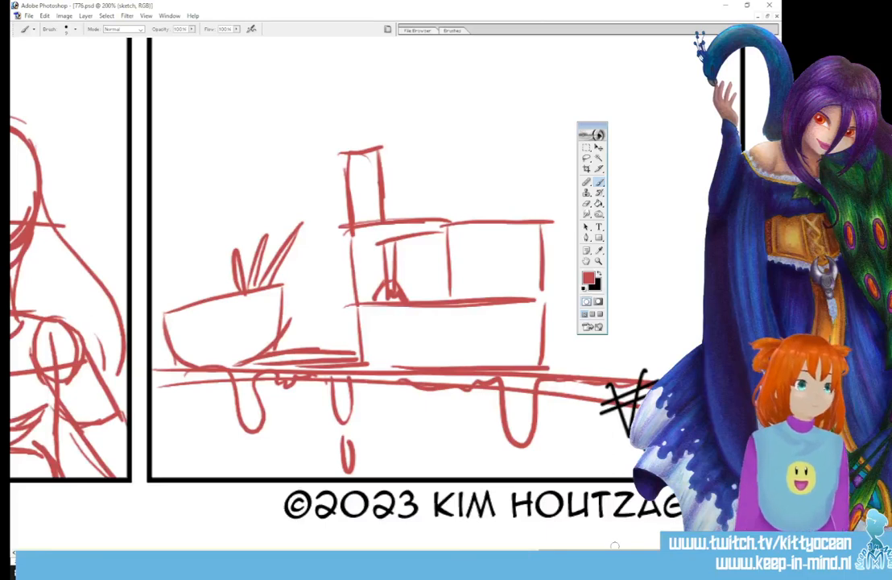
# - Sketch a large bowl and a smaller bowl side by side on the countertop, right of the stacked boxes in the fourth panel
pyautogui.moveTo(620, 307)
pyautogui.mouseDown()
pyautogui.moveTo(621, 327)
pyautogui.moveTo(701, 303)
pyautogui.moveTo(677, 366)
pyautogui.mouseUp()
pyautogui.moveTo(557, 329); pyautogui.dragTo(606, 369)
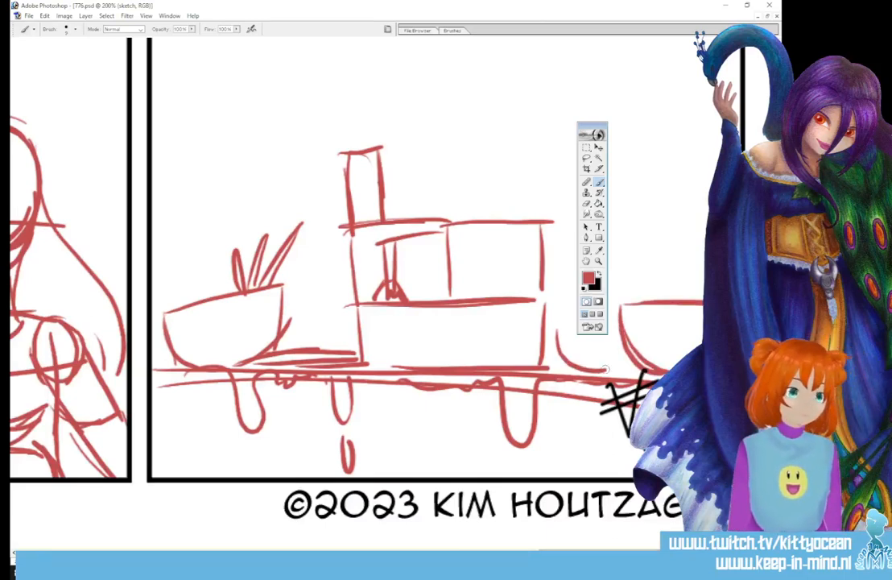
pyautogui.moveTo(554, 335); pyautogui.dragTo(621, 355)
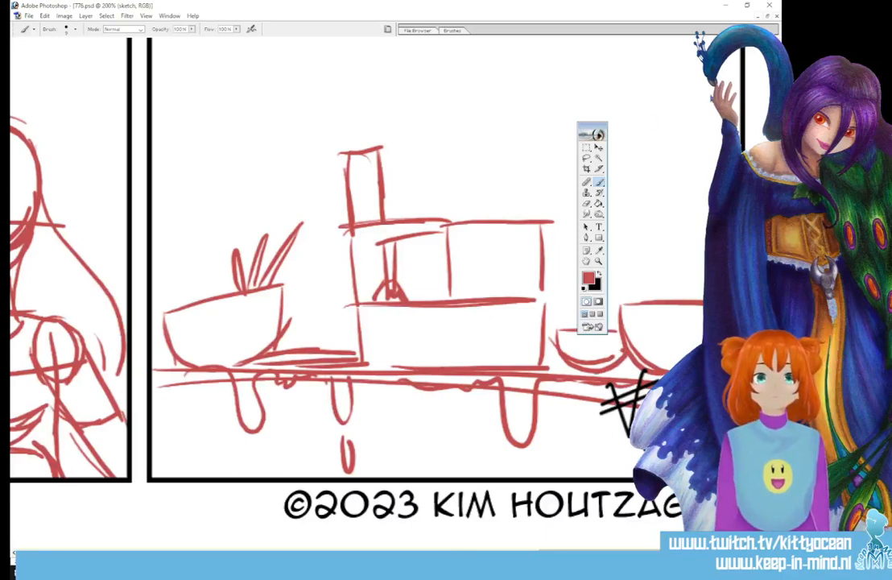
# - Move the toolbox palette off the drawing and sketch a round whisk head with wires sticking out of the large bowl
pyautogui.moveTo(748, 71); pyautogui.dragTo(747, 72)
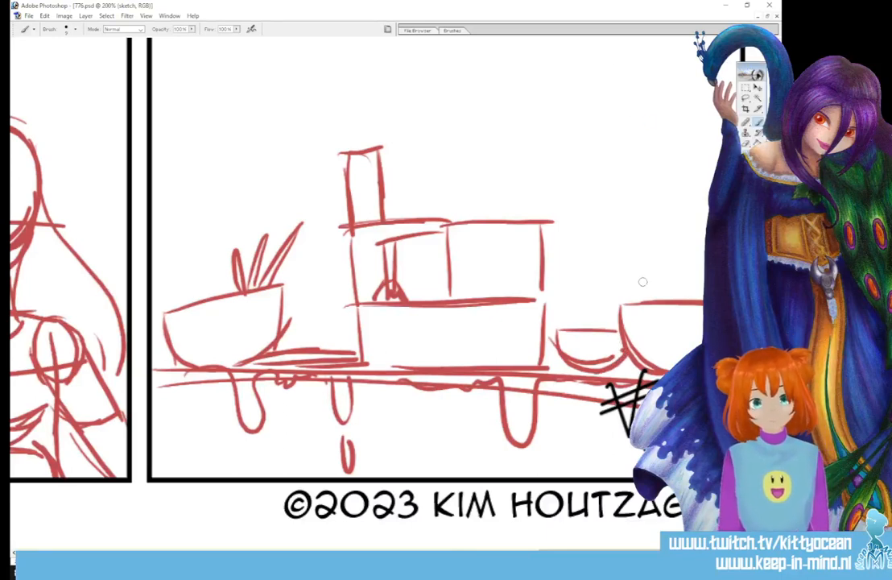
pyautogui.moveTo(643, 282)
pyautogui.mouseDown()
pyautogui.moveTo(628, 241)
pyautogui.moveTo(654, 266)
pyautogui.moveTo(644, 294)
pyautogui.mouseUp()
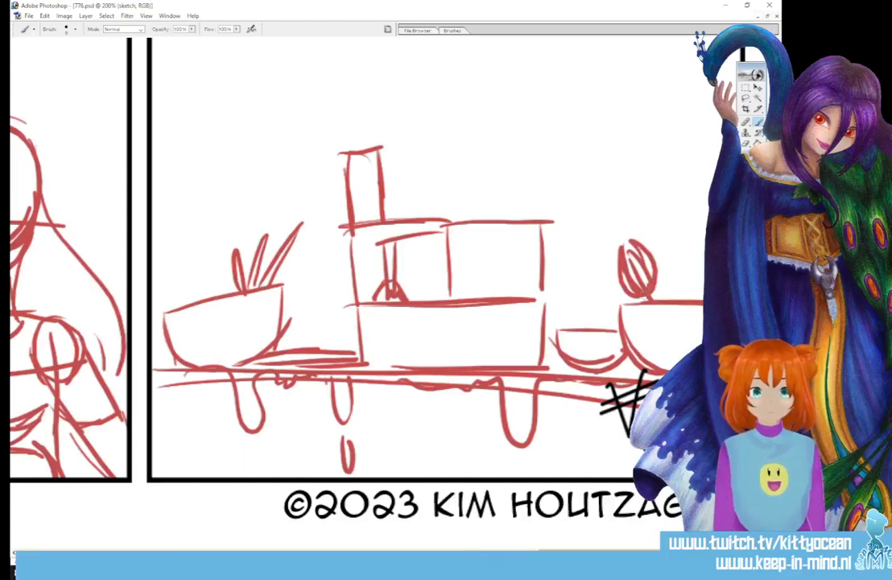
pyautogui.moveTo(632, 240)
pyautogui.mouseDown()
pyautogui.moveTo(604, 256)
pyautogui.moveTo(616, 278)
pyautogui.moveTo(641, 241)
pyautogui.mouseUp()
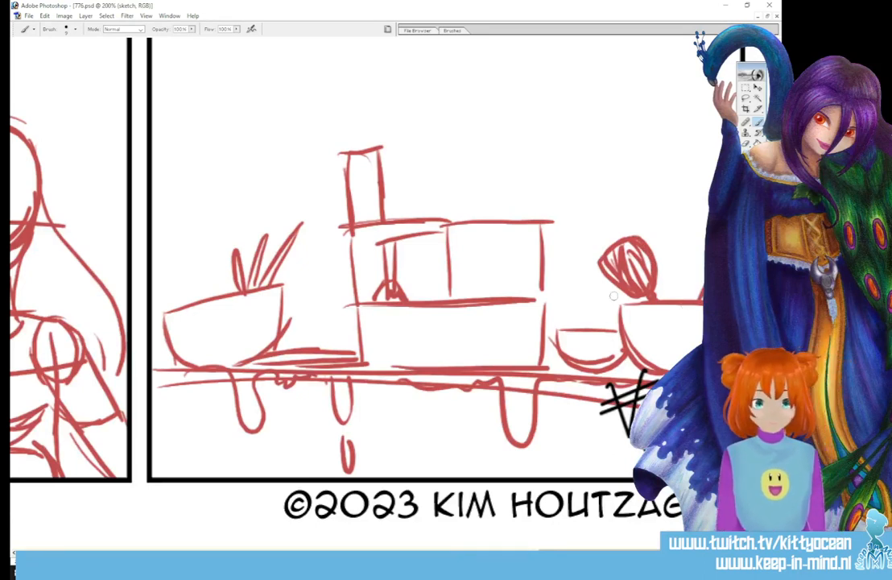
# - Sketch a small cross-marked package behind the small bowl and a handled jug between the tilted bowl and the boxes
pyautogui.moveTo(612, 299)
pyautogui.mouseDown()
pyautogui.moveTo(548, 302)
pyautogui.moveTo(612, 284)
pyautogui.moveTo(575, 319)
pyautogui.mouseUp()
pyautogui.moveTo(564, 312); pyautogui.dragTo(602, 314)
pyautogui.moveTo(550, 283); pyautogui.dragTo(603, 283)
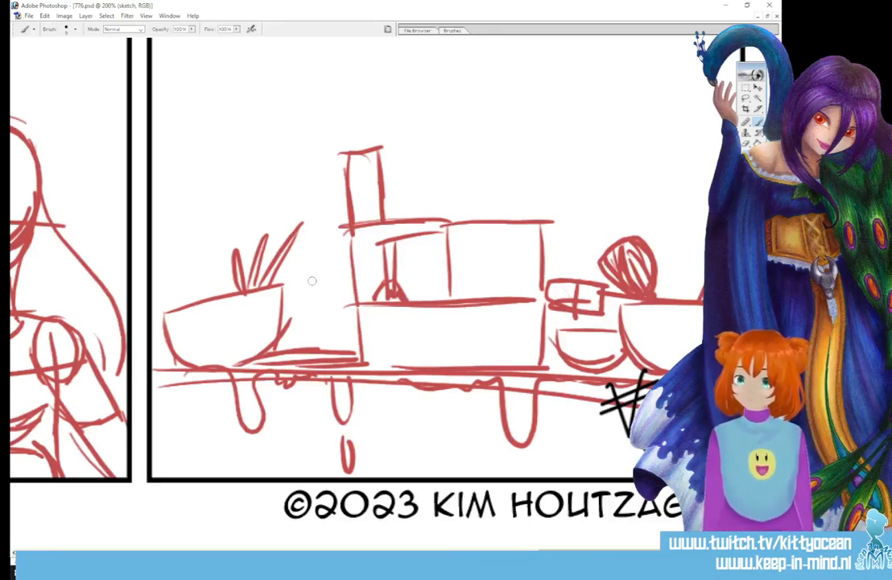
pyautogui.moveTo(300, 278)
pyautogui.mouseDown()
pyautogui.moveTo(302, 343)
pyautogui.moveTo(313, 342)
pyautogui.moveTo(353, 272)
pyautogui.moveTo(290, 343)
pyautogui.moveTo(292, 310)
pyautogui.mouseUp()
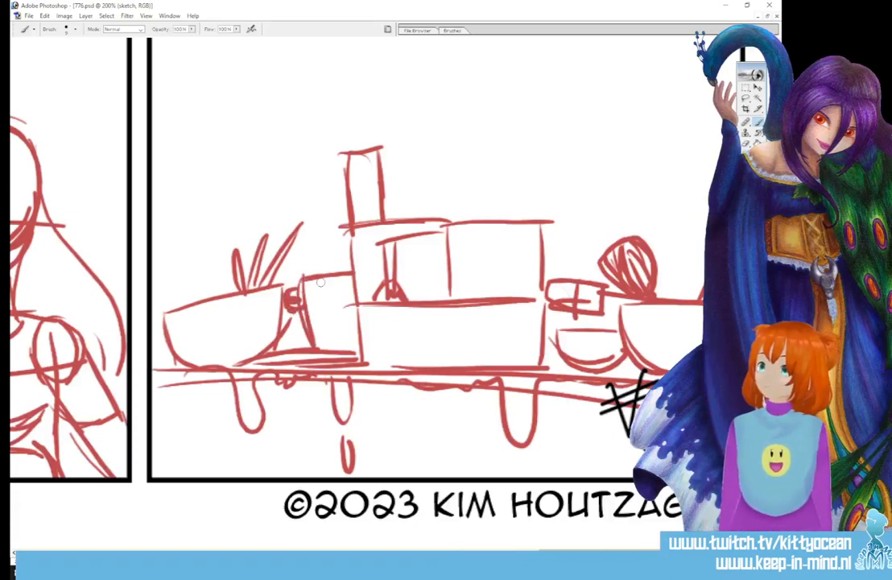
# - Sketch a box lettered "AKE" behind the tilted bowl, cut off by the fourth panel's left border
pyautogui.moveTo(153, 267)
pyautogui.mouseDown()
pyautogui.moveTo(193, 266)
pyautogui.moveTo(193, 300)
pyautogui.mouseUp()
pyautogui.moveTo(153, 275)
pyautogui.mouseDown()
pyautogui.moveTo(191, 276)
pyautogui.moveTo(208, 259)
pyautogui.moveTo(205, 298)
pyautogui.mouseUp()
pyautogui.moveTo(155, 256); pyautogui.dragTo(190, 255)
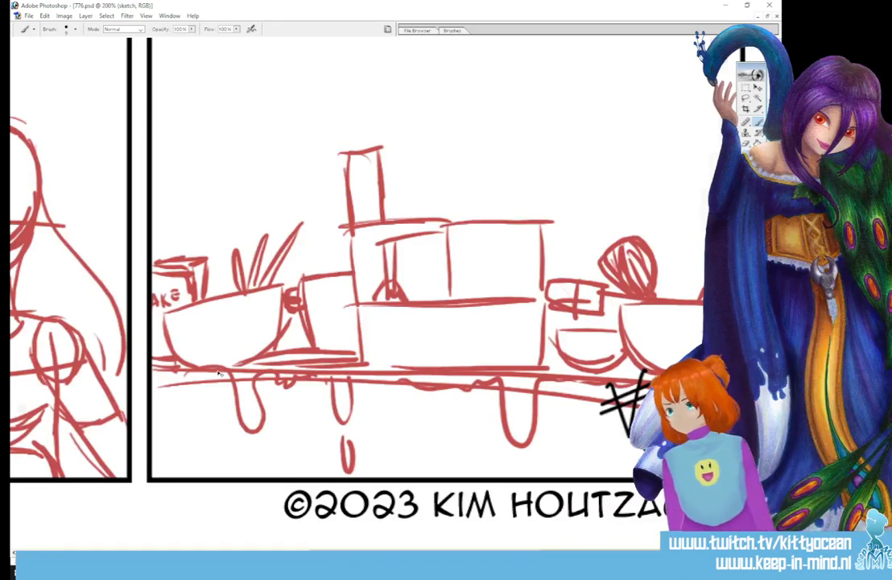
# - Sketch splayed utensil shapes rising above the large bowl beside the fourth panel's right border
pyautogui.hotkey('ctrl', '-')
pyautogui.hotkey('ctrl', '-')
pyautogui.hotkey('ctrl', '-')
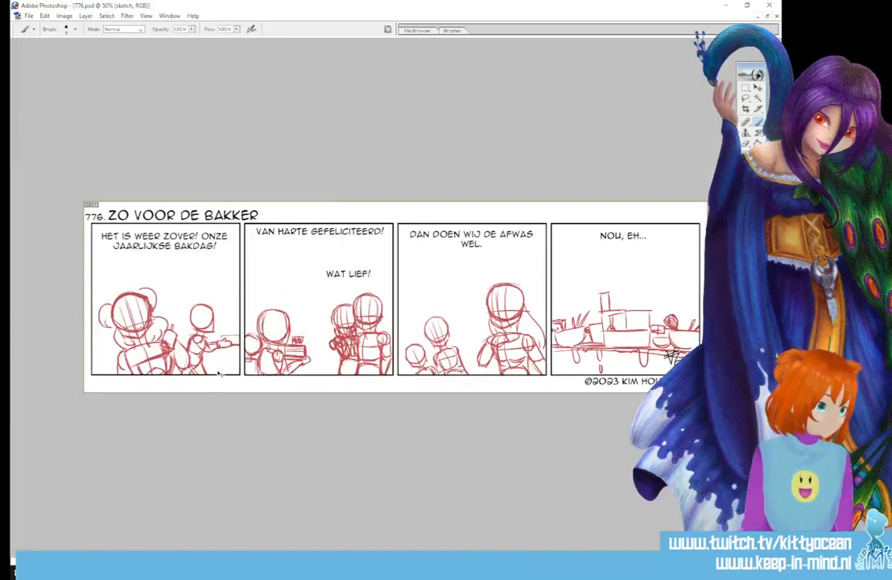
pyautogui.hotkey('ctrl', '+')
pyautogui.hotkey('ctrl', '+')
pyautogui.hotkey('ctrl', '+')
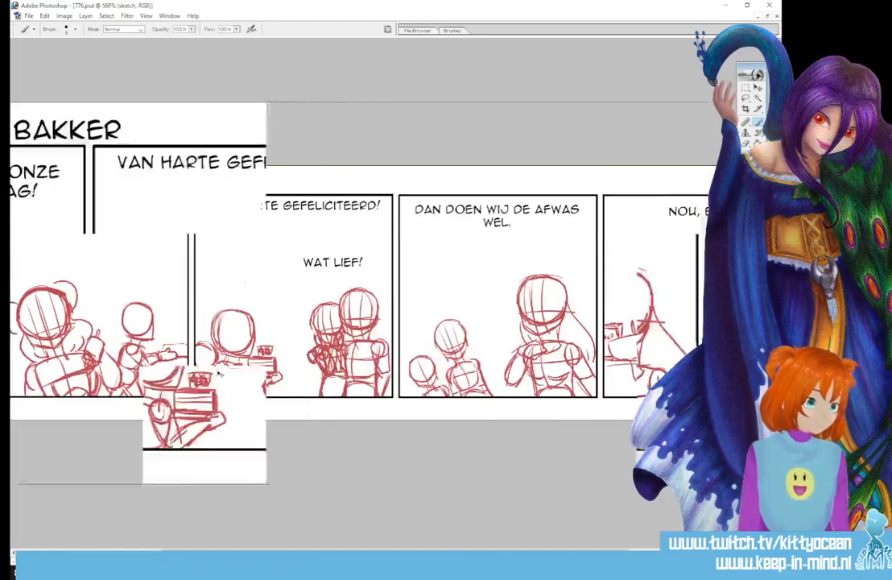
pyautogui.moveTo(391, 552); pyautogui.dragTo(653, 553)
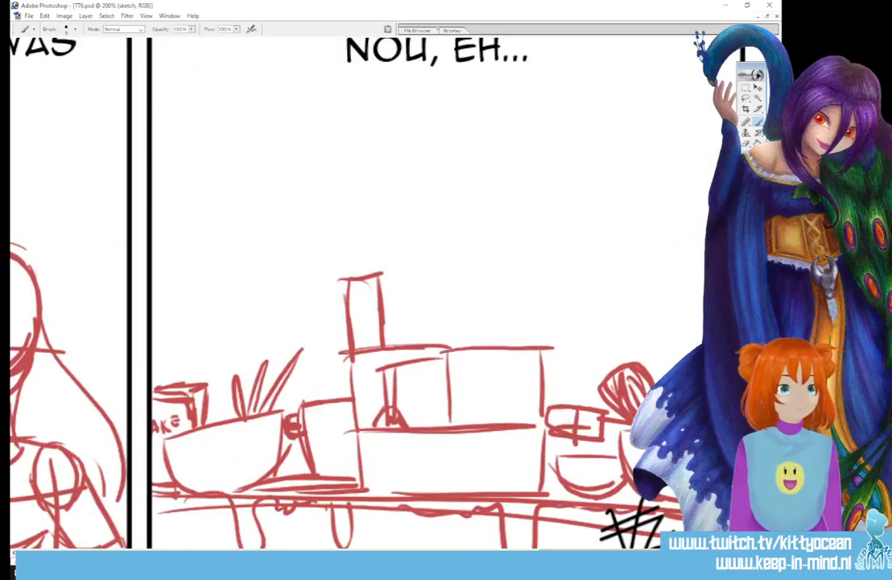
pyautogui.moveTo(705, 251)
pyautogui.mouseDown()
pyautogui.moveTo(699, 228)
pyautogui.moveTo(706, 235)
pyautogui.mouseUp()
pyautogui.moveTo(706, 275); pyautogui.dragTo(705, 285)
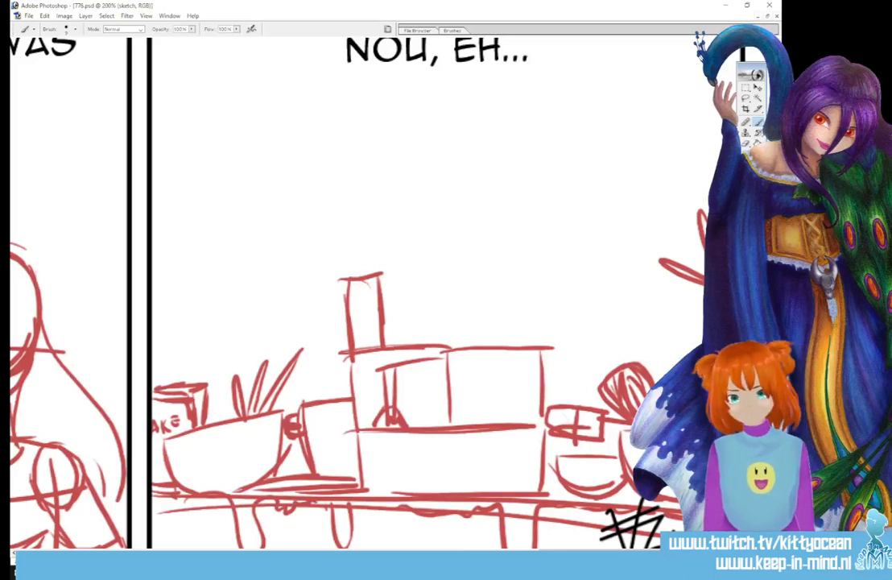
# - Lower the opacity of the sketch layer to fade the red drawing in all four panels
pyautogui.hotkey('ctrl', '-')
pyautogui.hotkey('ctrl', '-')
pyautogui.hotkey('ctrl', '-')
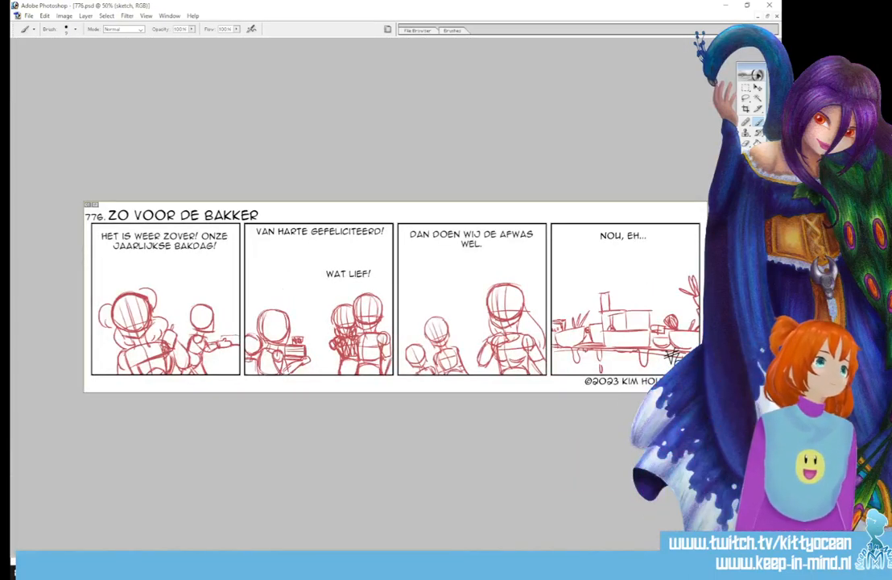
pyautogui.press('Return')
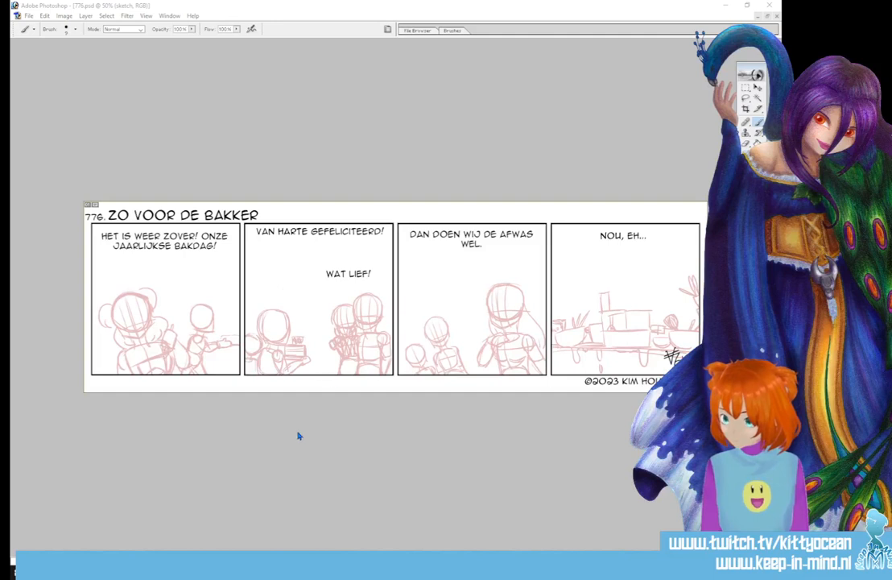
# - Capture the entire comic strip with Snipping Tool and return to the Photoshop document
pyautogui.click(520, 144)
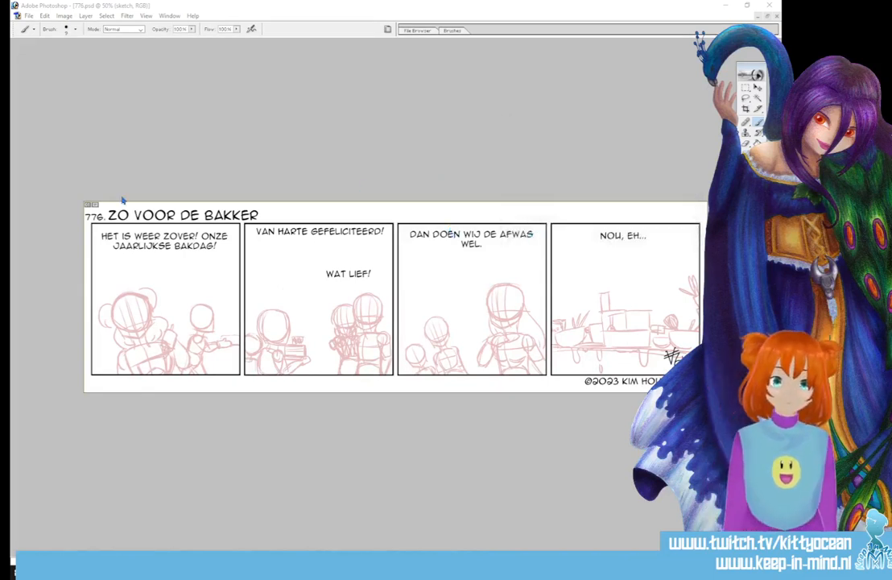
pyautogui.moveTo(74, 196); pyautogui.dragTo(709, 396)
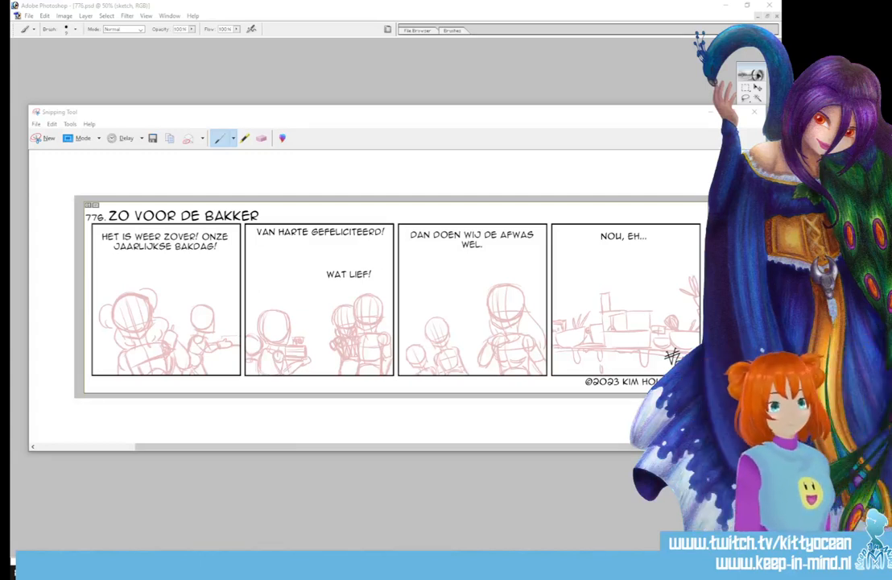
pyautogui.click(326, 32)
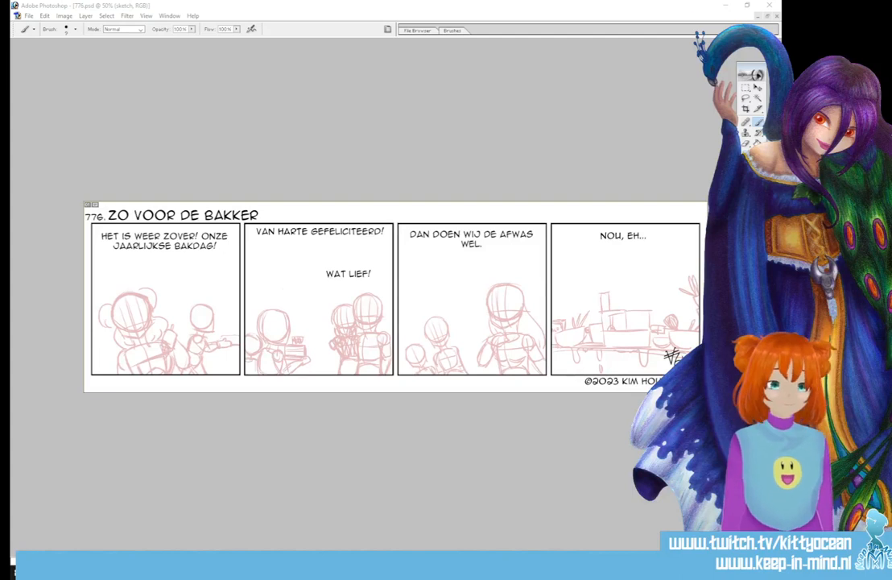
# - Create a new layer named "linear" for the line art
pyautogui.hotkey('ctrl', 'alt', 'shift', 'n')
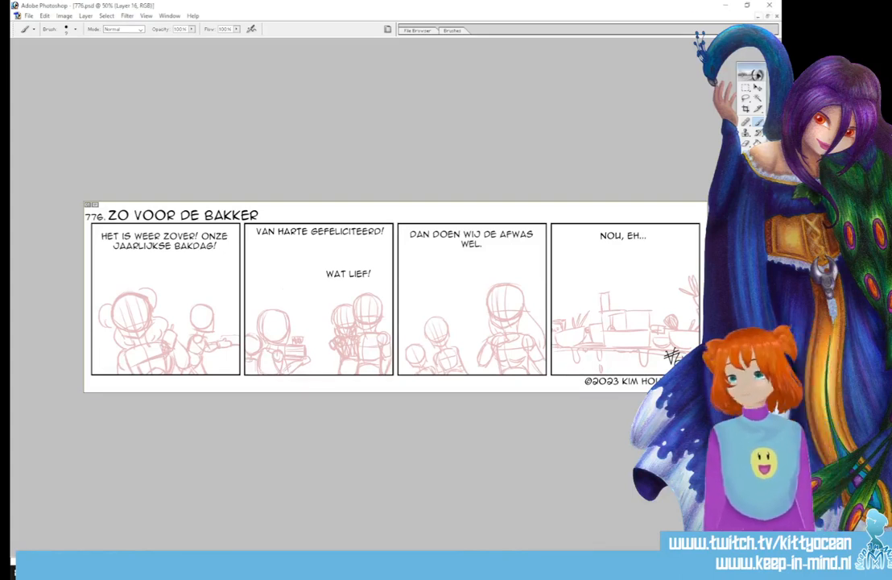
pyautogui.write('linear')
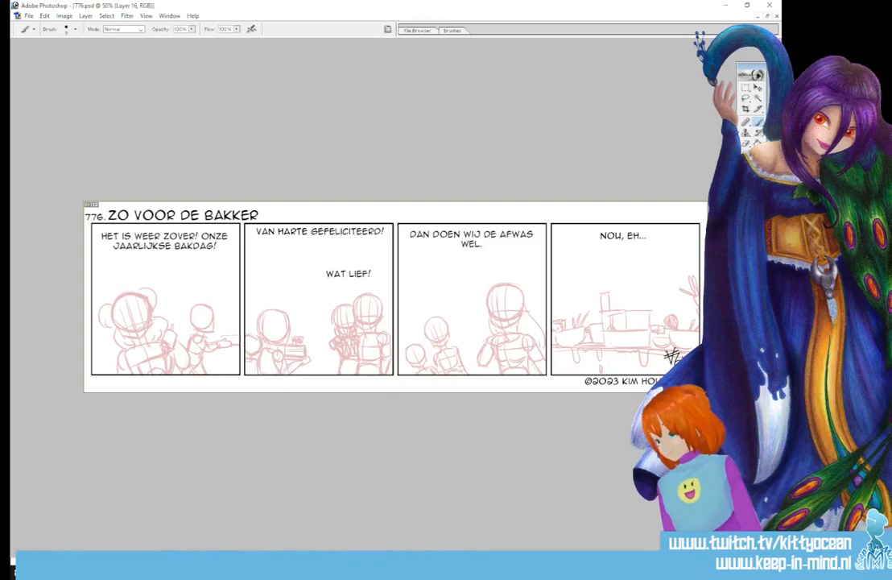
pyautogui.press('Return')
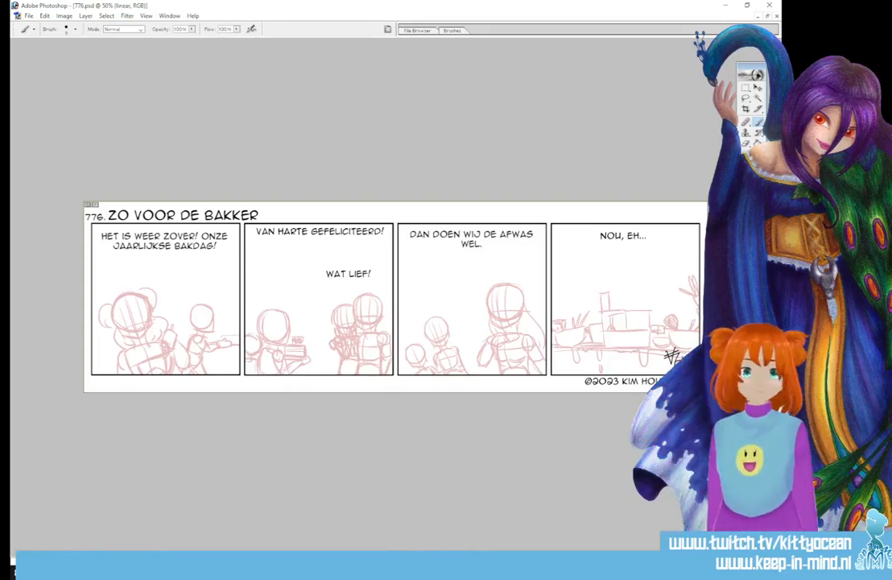
# - Choose the 5 px brush preset with shape dynamics for inking the first panel
pyautogui.hotkey('ctrl', '+')
pyautogui.hotkey('ctrl', '+')
pyautogui.hotkey('ctrl', '+')
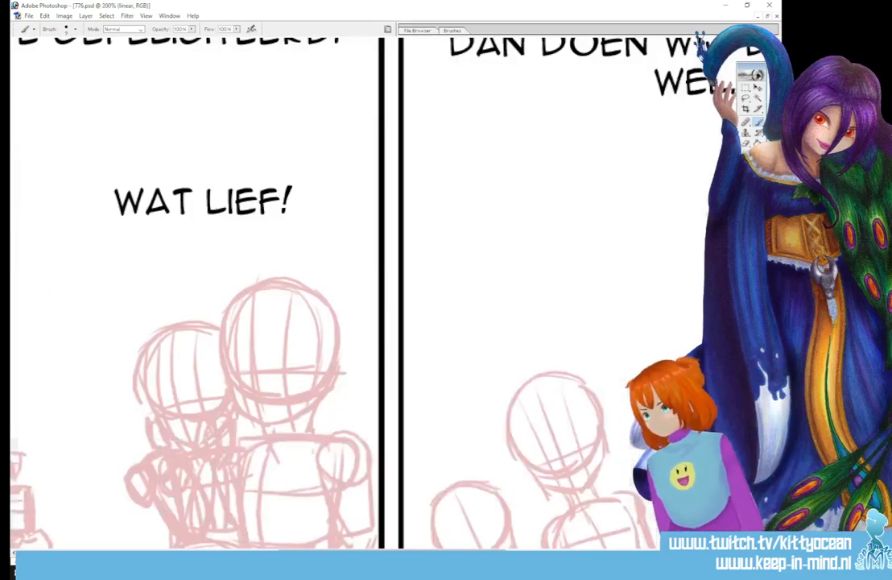
pyautogui.moveTo(295, 8); pyautogui.dragTo(386, 2)
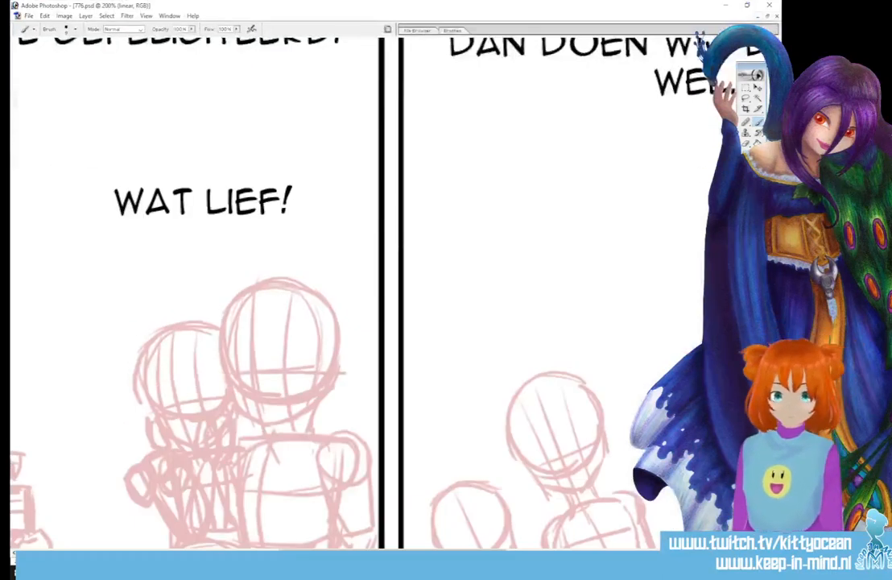
pyautogui.moveTo(392, 551); pyautogui.dragTo(131, 552)
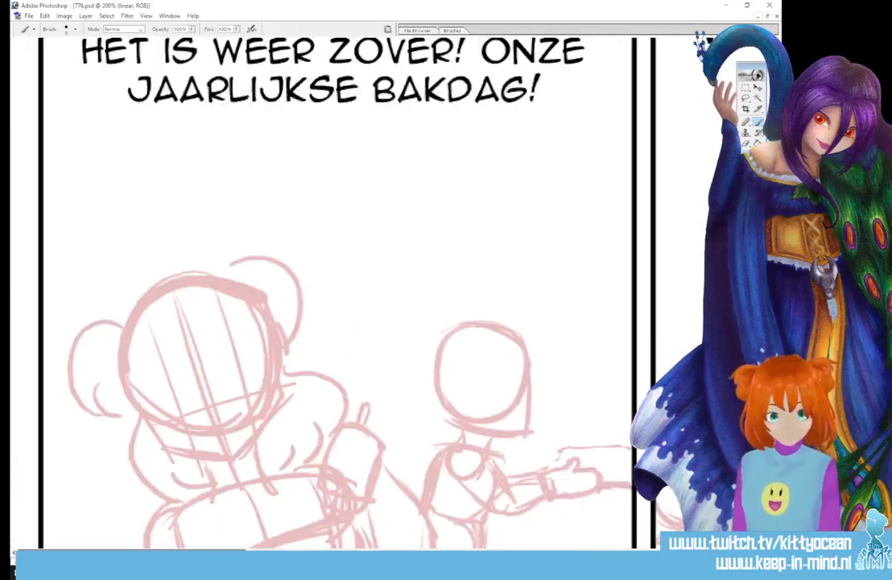
pyautogui.scroll(-1, 338, 290)
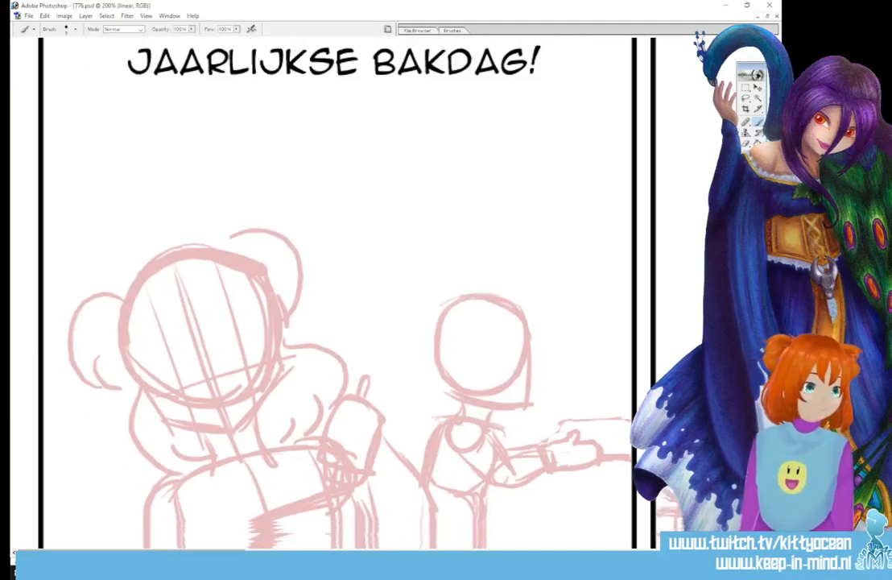
pyautogui.scroll(-3, 338, 290)
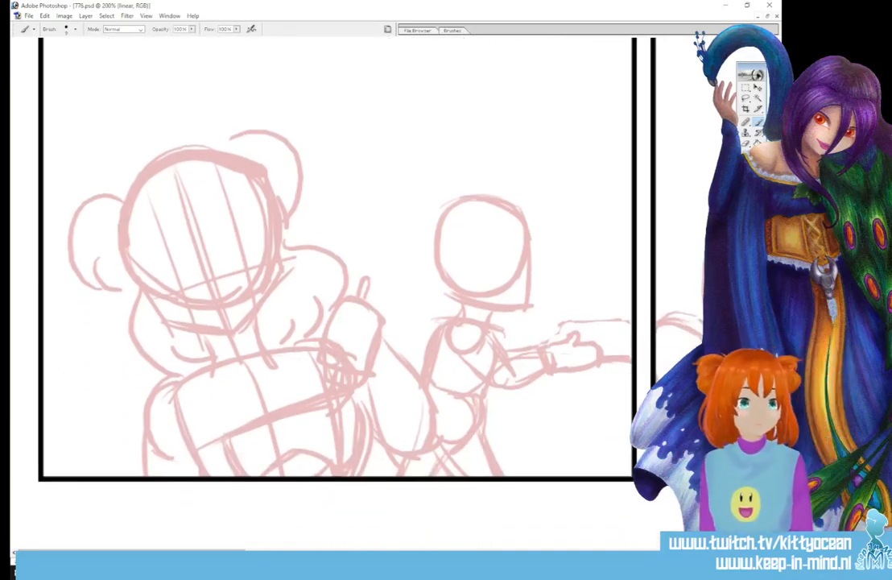
pyautogui.click(453, 30)
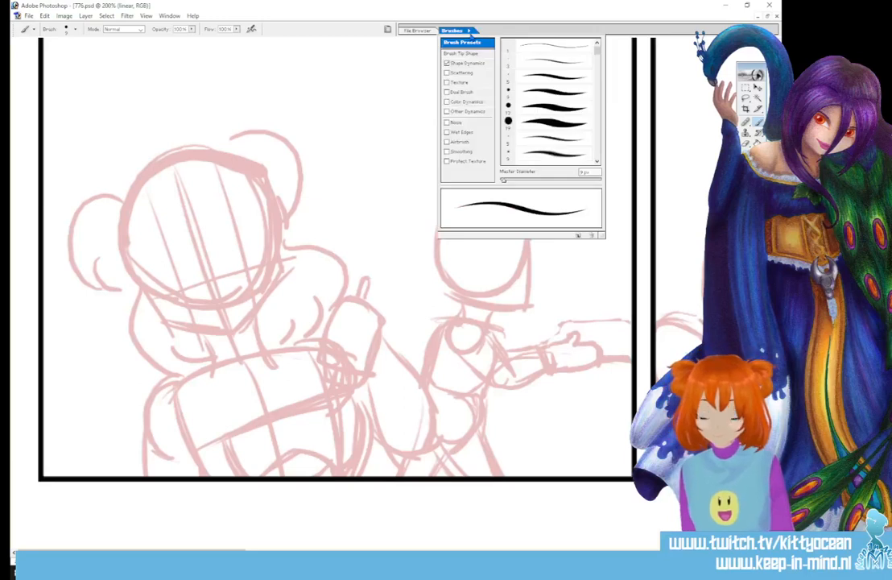
pyautogui.click(558, 78)
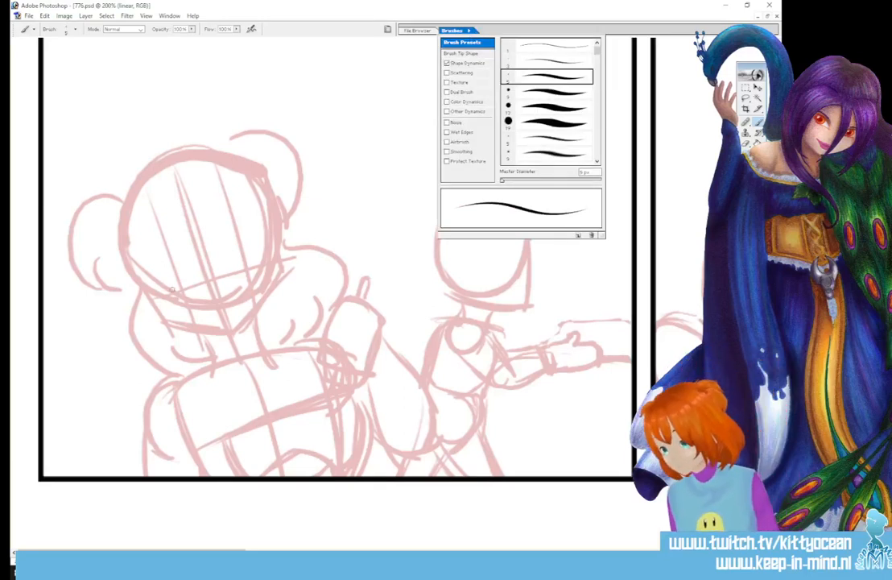
# - Ink curved closed eyes and thin eyebrows in black on the bun-haired figure's face in the first panel
pyautogui.moveTo(173, 289); pyautogui.dragTo(257, 266)
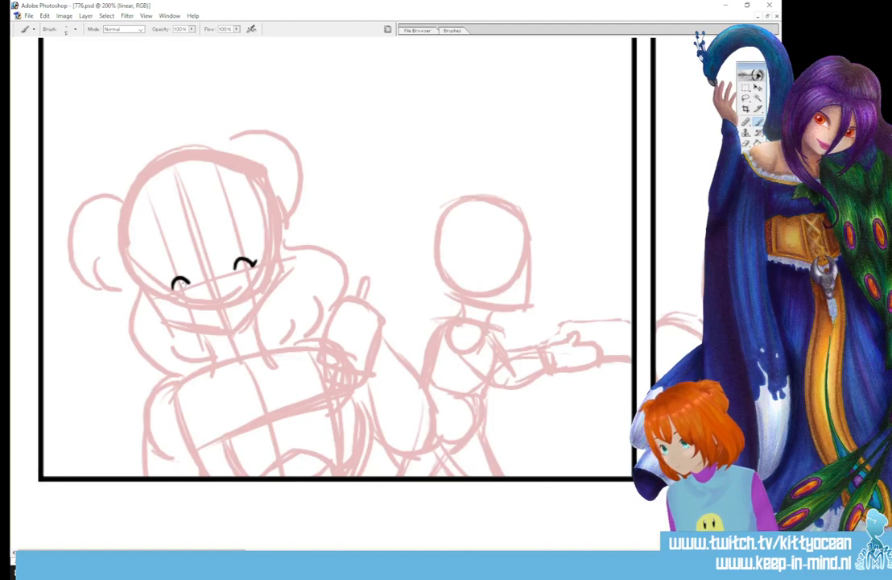
pyautogui.moveTo(160, 266); pyautogui.dragTo(174, 256)
pyautogui.moveTo(230, 241); pyautogui.dragTo(250, 239)
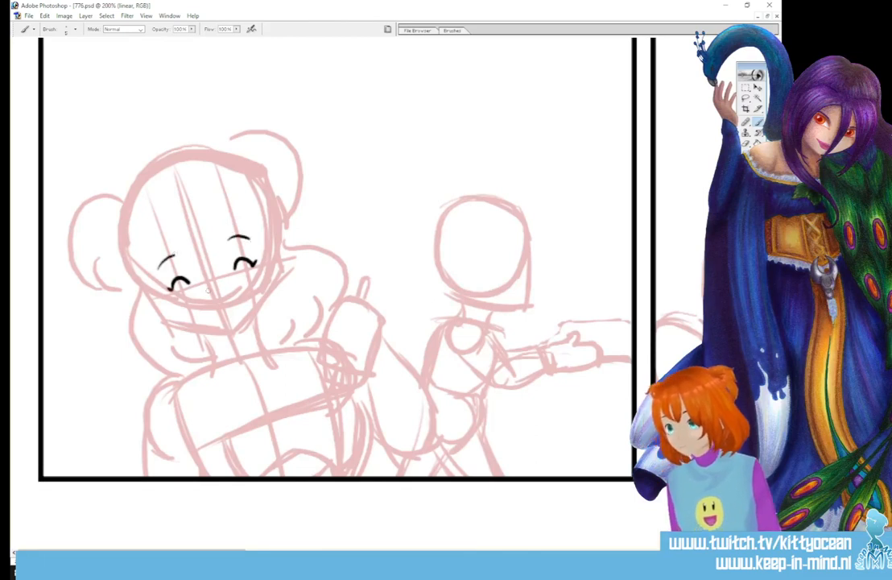
# - Try to ink a wide open smiling mouth with an inner line on the bun-haired figure's face
pyautogui.moveTo(200, 294)
pyautogui.mouseDown()
pyautogui.moveTo(234, 282)
pyautogui.moveTo(230, 319)
pyautogui.mouseUp()
pyautogui.moveTo(235, 283)
pyautogui.mouseDown()
pyautogui.moveTo(231, 319)
pyautogui.moveTo(235, 295)
pyautogui.moveTo(235, 309)
pyautogui.mouseUp()
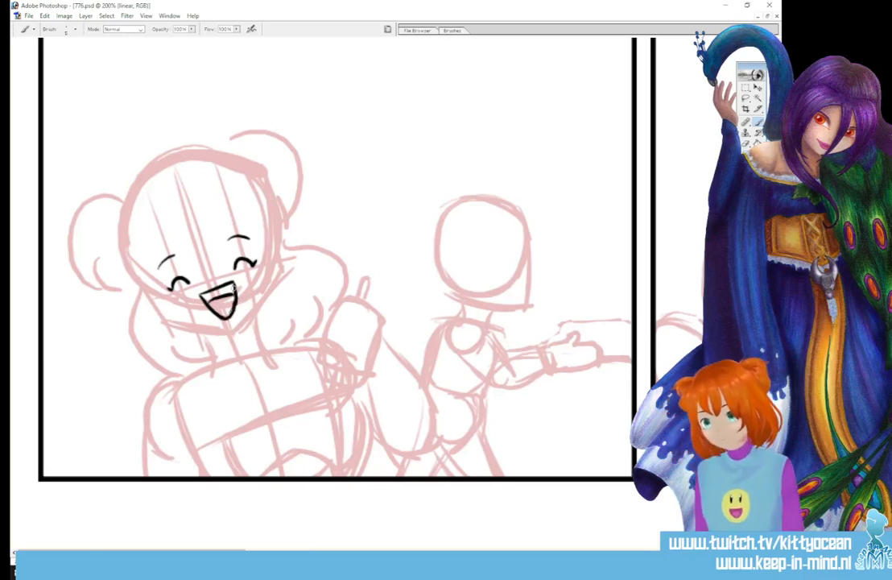
pyautogui.moveTo(219, 295); pyautogui.dragTo(228, 311)
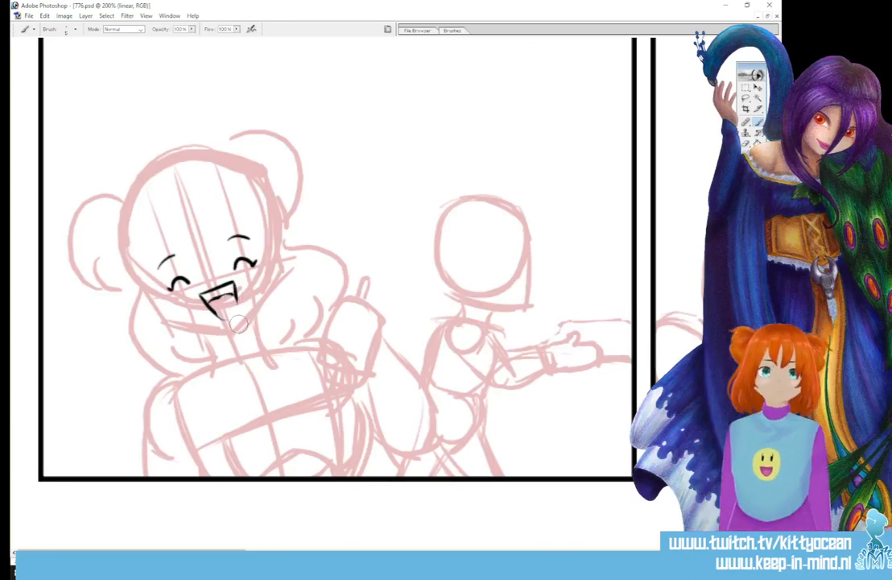
# - Try trimming the mouth's upper edge with a resized eraser, undo the inked mouth and return to the brush
pyautogui.click(453, 30)
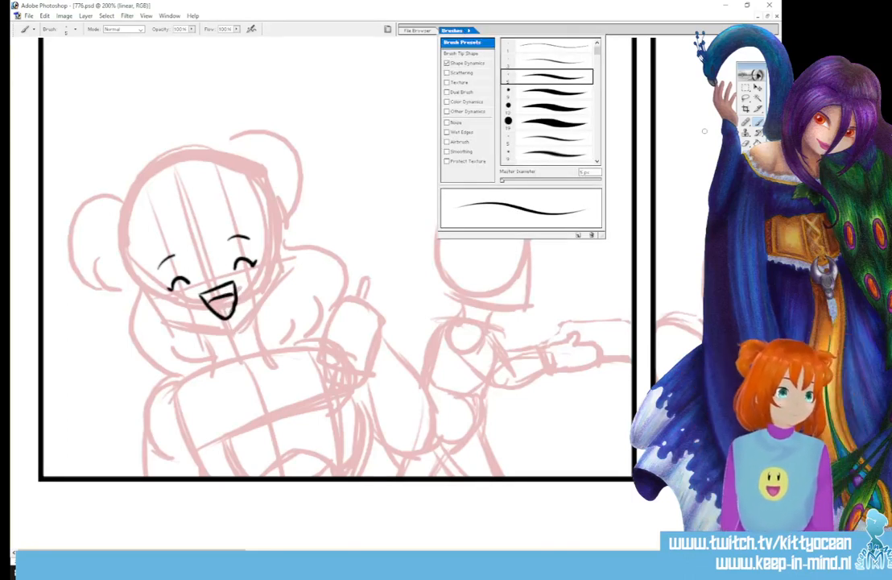
pyautogui.press('e')
pyautogui.click(387, 31)
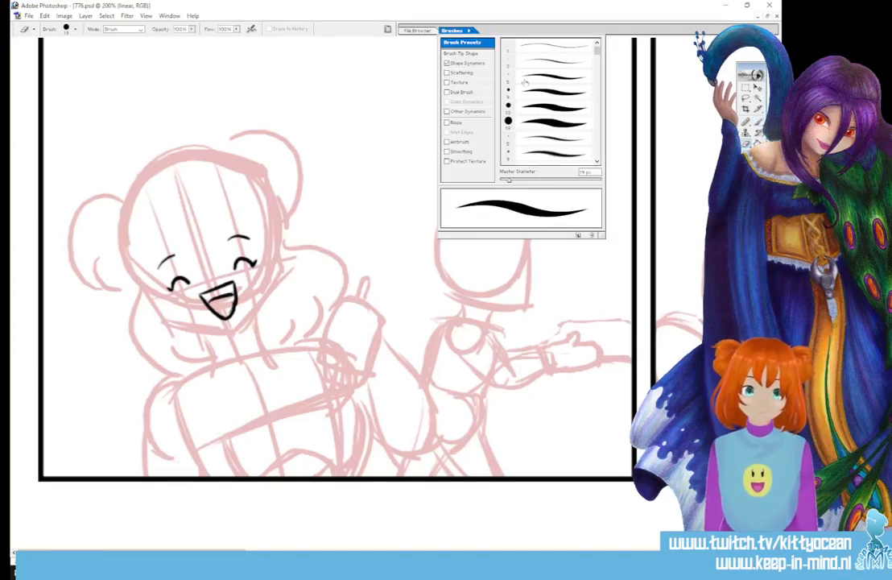
pyautogui.click(452, 30)
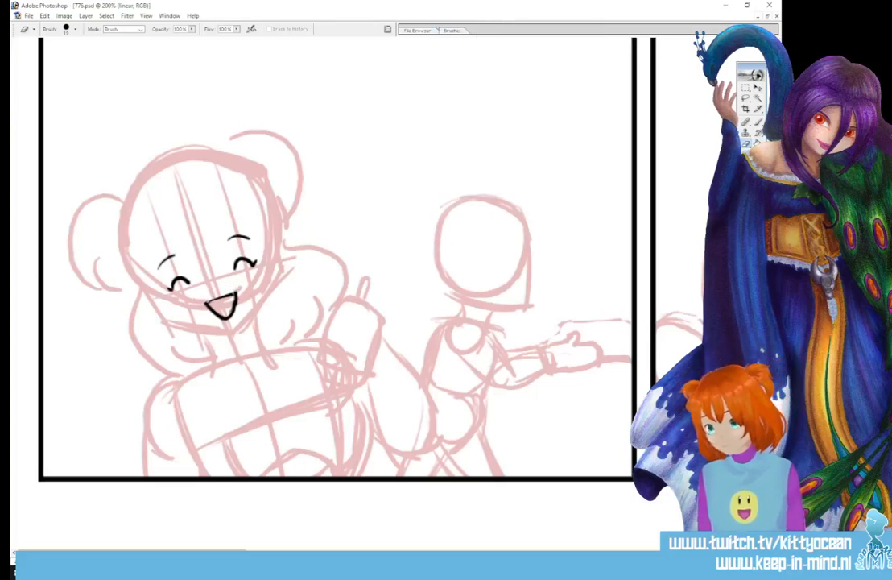
pyautogui.hotkey('ctrl', 'alt', 'z')
pyautogui.hotkey('ctrl', 'alt', 'z')
pyautogui.press('b')
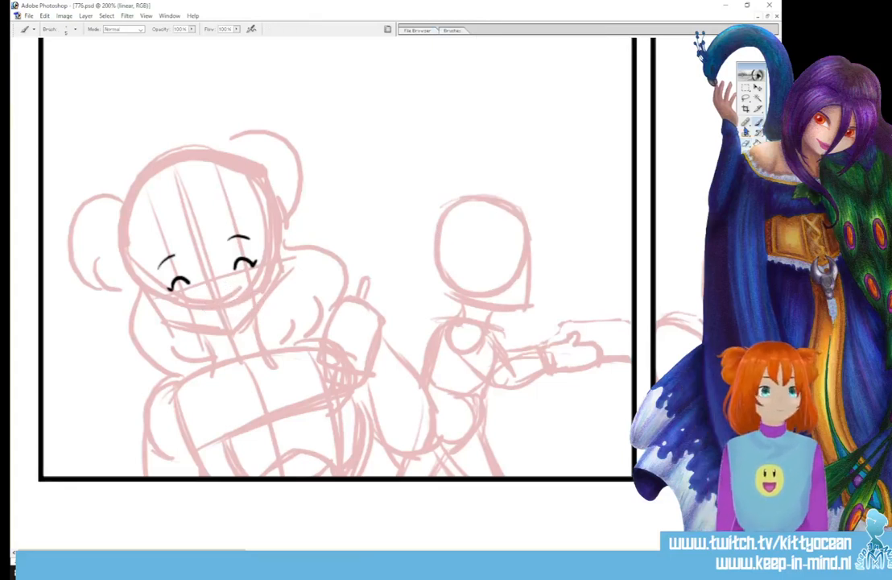
# - Ink an open smiling mouth and small nose on the bun-haired figure, plus a pointed fringe and long left side lock
pyautogui.moveTo(203, 300); pyautogui.dragTo(240, 289)
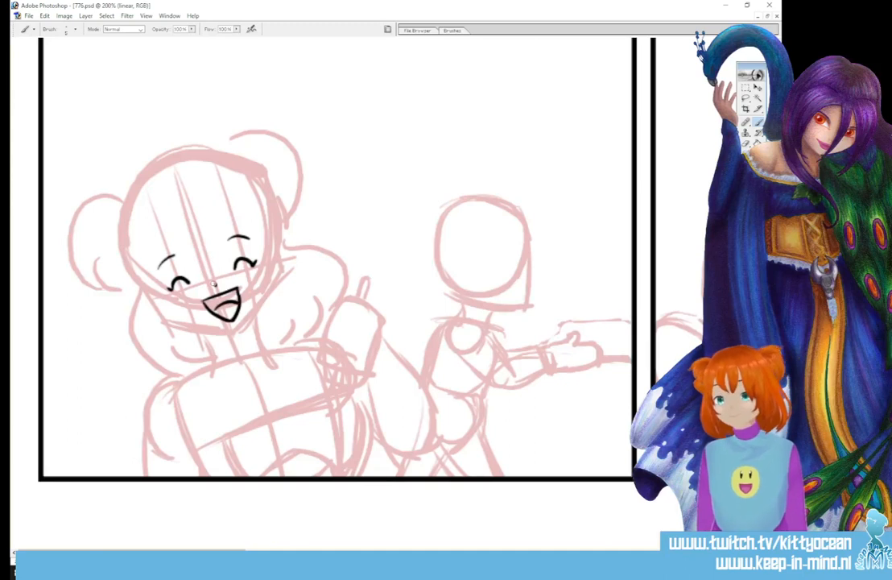
pyautogui.moveTo(183, 229)
pyautogui.mouseDown()
pyautogui.moveTo(193, 261)
pyautogui.moveTo(230, 242)
pyautogui.moveTo(233, 259)
pyautogui.moveTo(187, 348)
pyautogui.moveTo(166, 260)
pyautogui.moveTo(198, 354)
pyautogui.mouseUp()
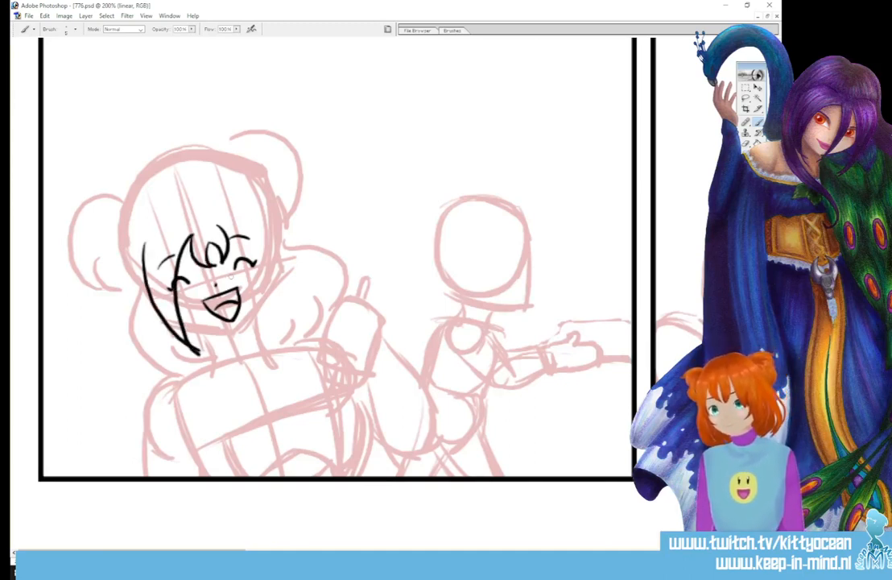
pyautogui.hotkey('ctrl', 'z')
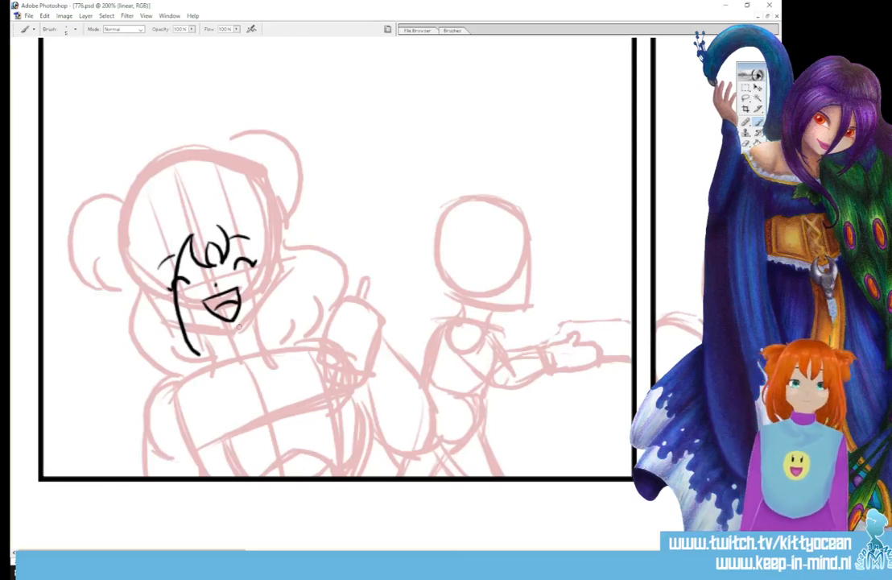
pyautogui.moveTo(150, 248)
pyautogui.mouseDown()
pyautogui.moveTo(168, 304)
pyautogui.moveTo(214, 363)
pyautogui.mouseUp()
# - Ink the long right side lock and the curved hair tufts at both temples of the bun-haired figure
pyautogui.moveTo(215, 227); pyautogui.dragTo(235, 242)
pyautogui.moveTo(248, 235); pyautogui.dragTo(267, 347)
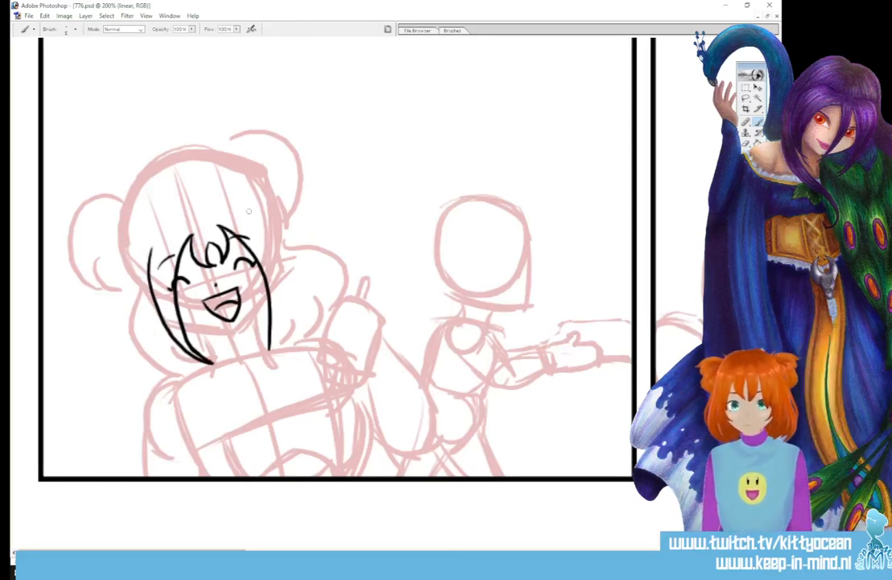
pyautogui.moveTo(249, 211)
pyautogui.mouseDown()
pyautogui.moveTo(277, 249)
pyautogui.moveTo(280, 296)
pyautogui.moveTo(269, 347)
pyautogui.mouseUp()
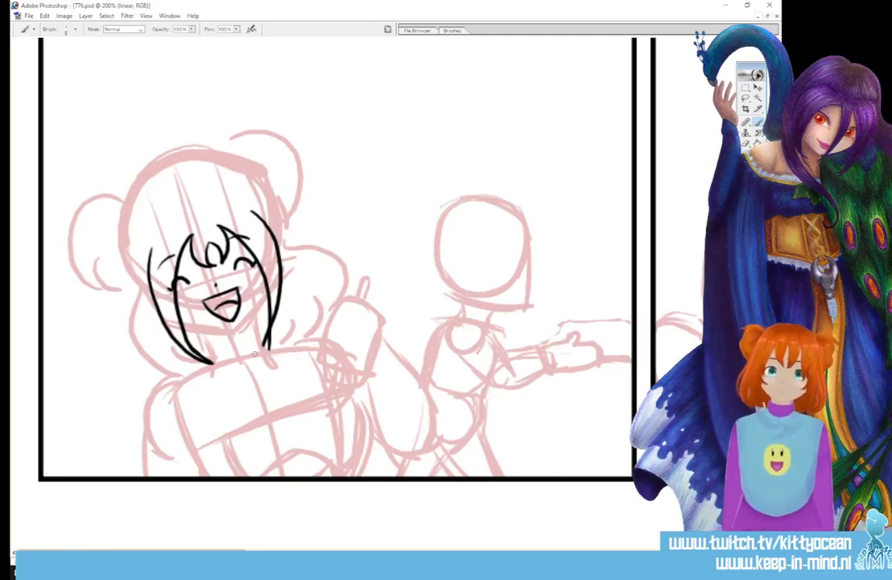
pyautogui.hotkey('ctrl', 'z')
pyautogui.moveTo(251, 213)
pyautogui.mouseDown()
pyautogui.moveTo(280, 287)
pyautogui.moveTo(260, 352)
pyautogui.mouseUp()
pyautogui.moveTo(152, 234); pyautogui.dragTo(133, 276)
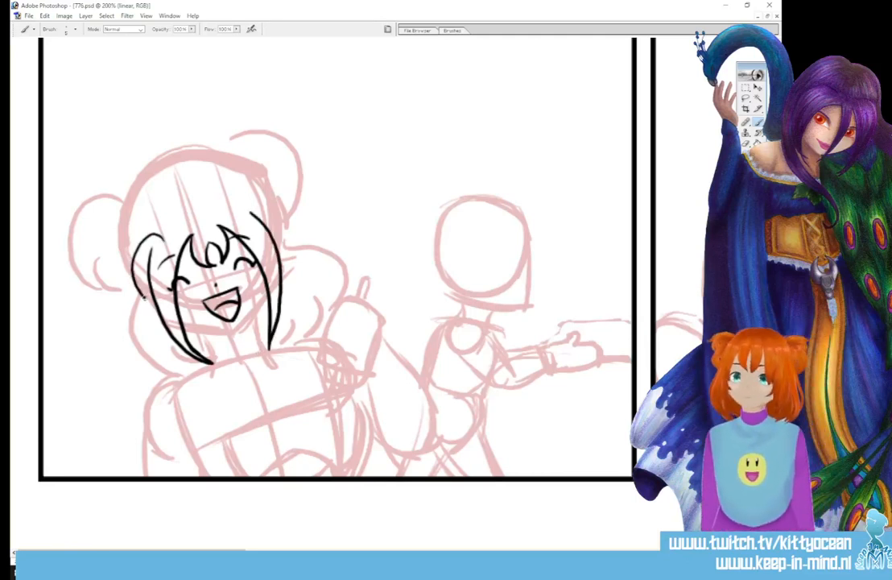
pyautogui.moveTo(242, 206)
pyautogui.mouseDown()
pyautogui.moveTo(281, 239)
pyautogui.moveTo(232, 214)
pyautogui.mouseUp()
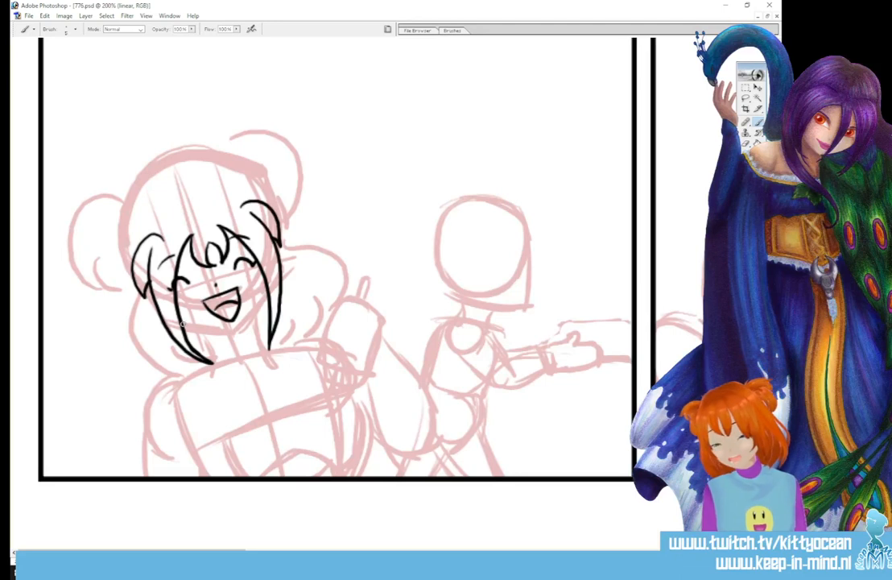
# - Ink the bun-haired figure's jawline, neck and high collar, with the curved neckline of the top below it
pyautogui.moveTo(181, 322); pyautogui.dragTo(227, 329)
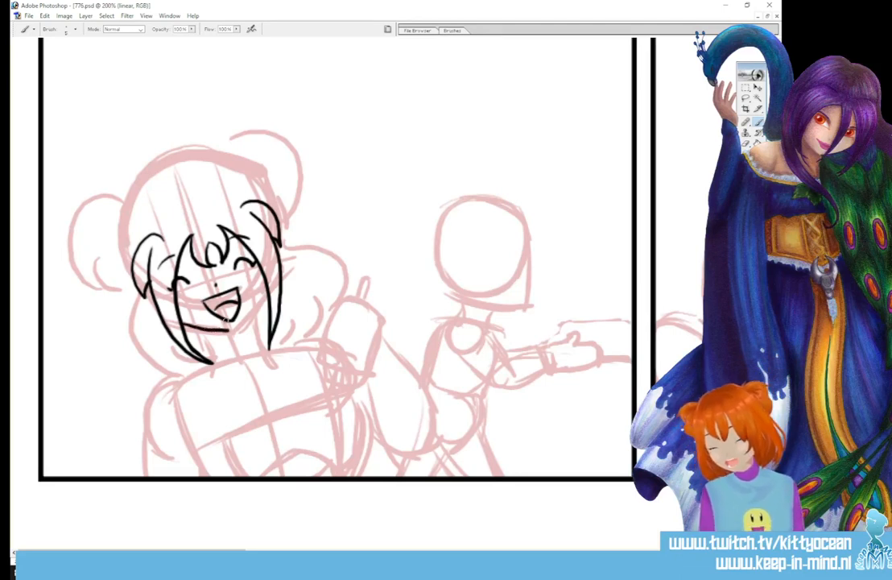
pyautogui.moveTo(203, 286); pyautogui.dragTo(231, 245)
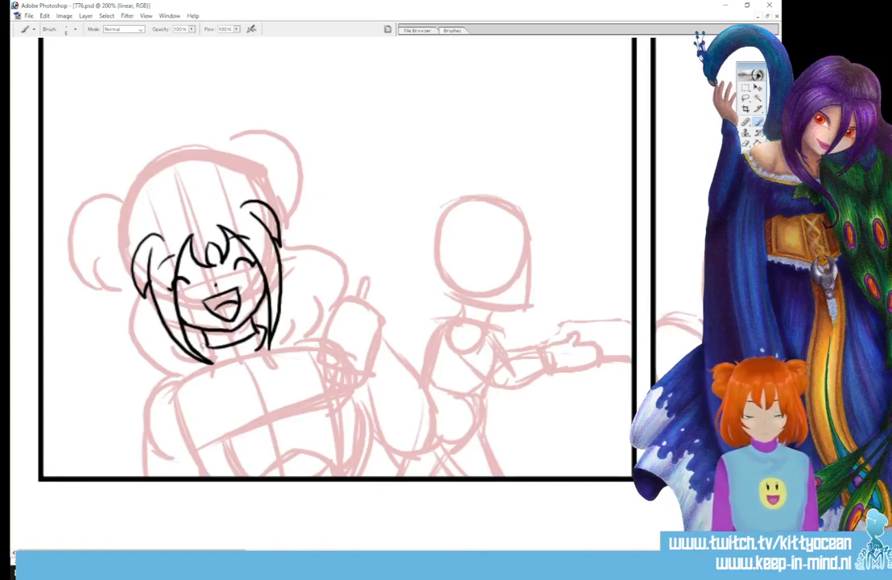
pyautogui.moveTo(198, 359); pyautogui.dragTo(273, 352)
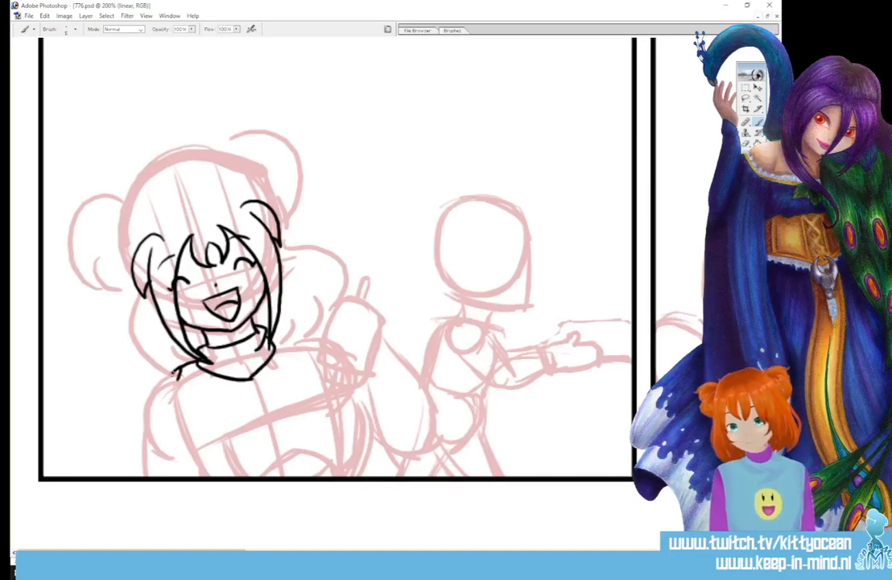
# - Ink the left torso edge and right shoulder, and add a round smiley face badge on the chest
pyautogui.moveTo(196, 364)
pyautogui.mouseDown()
pyautogui.moveTo(186, 442)
pyautogui.moveTo(211, 475)
pyautogui.mouseUp()
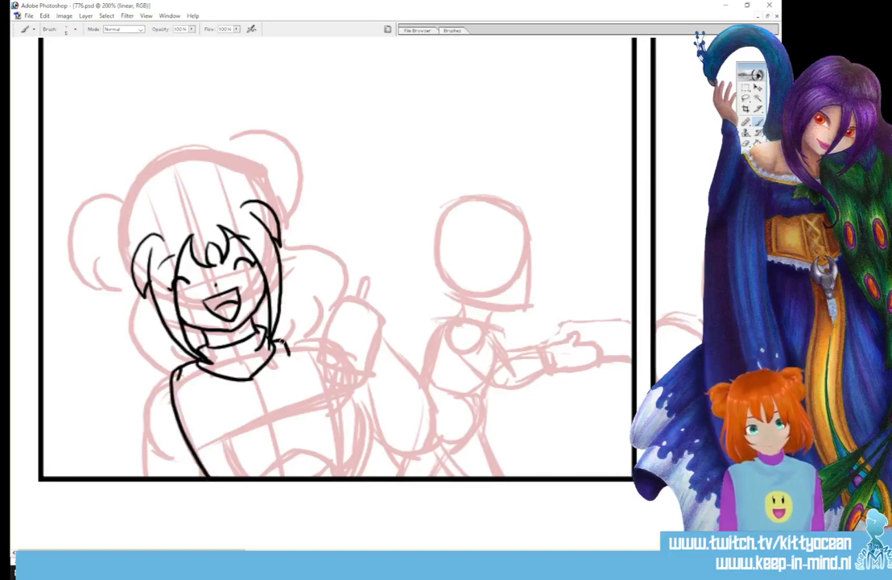
pyautogui.moveTo(270, 345); pyautogui.dragTo(321, 360)
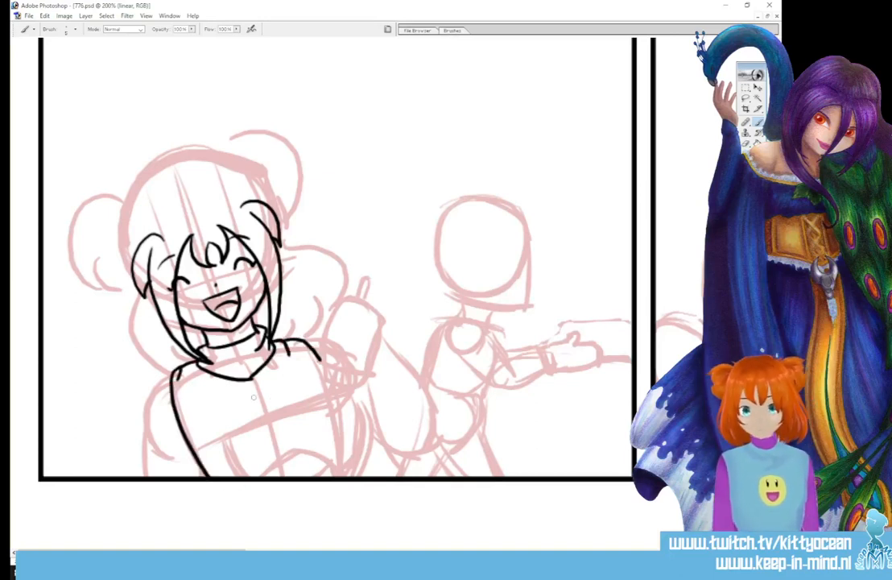
pyautogui.moveTo(273, 400)
pyautogui.mouseDown()
pyautogui.moveTo(251, 410)
pyautogui.moveTo(263, 441)
pyautogui.moveTo(289, 427)
pyautogui.moveTo(284, 403)
pyautogui.moveTo(270, 398)
pyautogui.mouseUp()
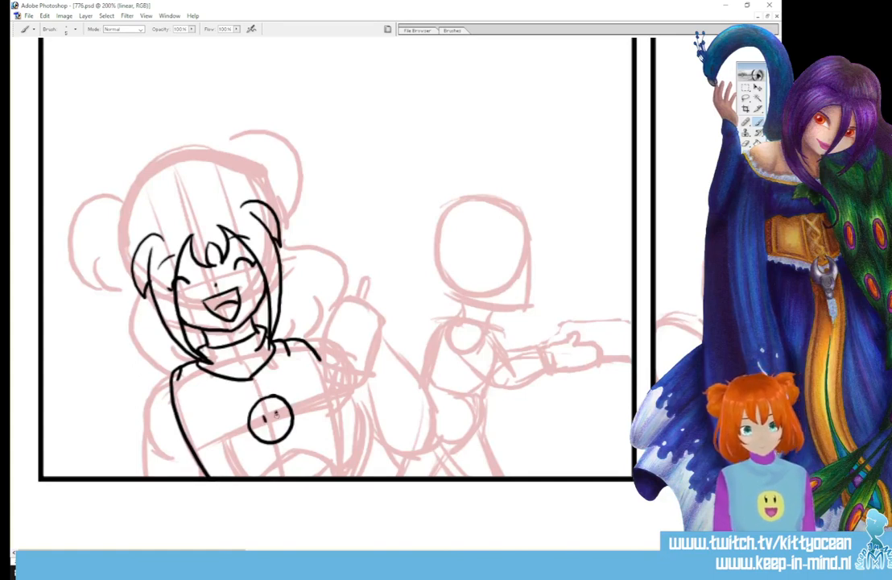
pyautogui.moveTo(238, 373); pyautogui.dragTo(244, 357)
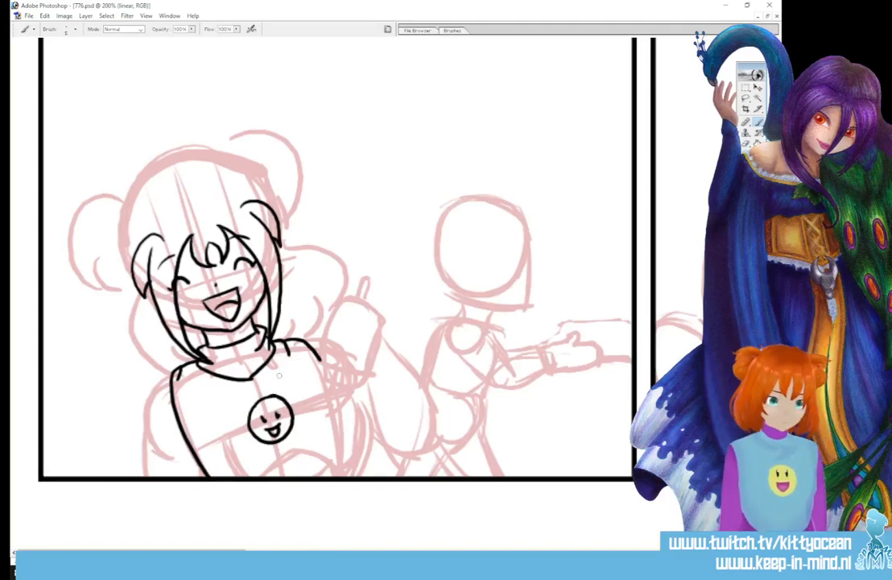
# - Ink the crown of the head, the left hair bun and the loose hair ends on both sides of the neck
pyautogui.press(']')
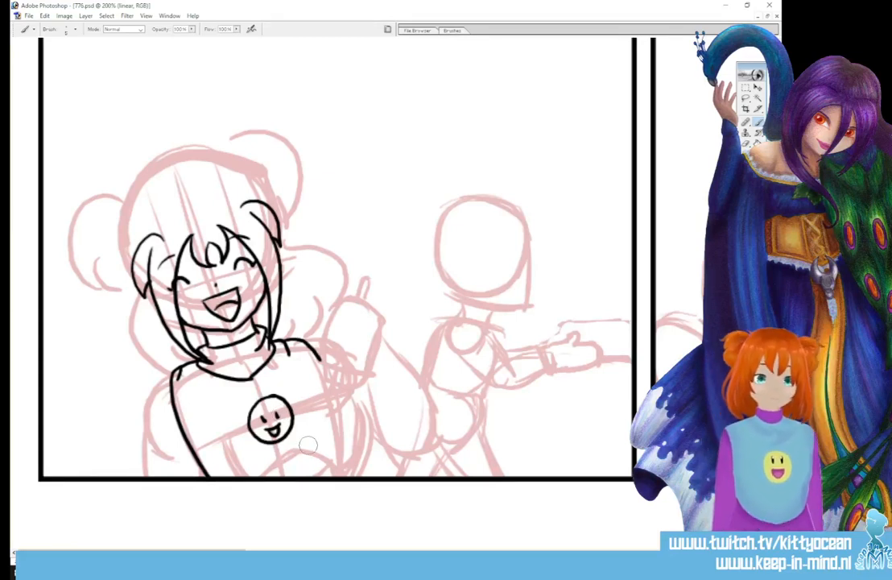
pyautogui.moveTo(179, 187)
pyautogui.mouseDown()
pyautogui.moveTo(142, 199)
pyautogui.moveTo(129, 224)
pyautogui.moveTo(130, 269)
pyautogui.mouseUp()
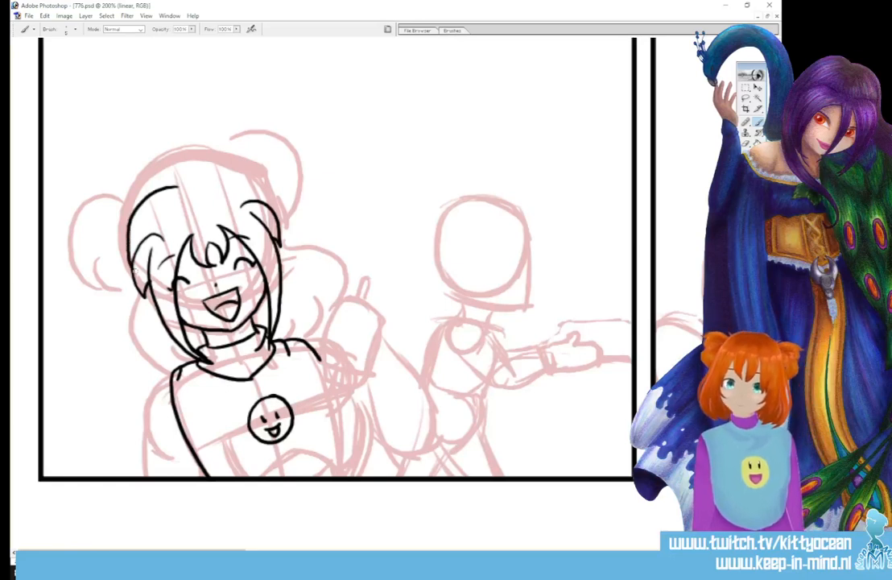
pyautogui.moveTo(153, 168)
pyautogui.mouseDown()
pyautogui.moveTo(194, 144)
pyautogui.moveTo(224, 160)
pyautogui.moveTo(233, 178)
pyautogui.mouseUp()
pyautogui.moveTo(144, 295)
pyautogui.mouseDown()
pyautogui.moveTo(174, 368)
pyautogui.moveTo(197, 355)
pyautogui.mouseUp()
pyautogui.moveTo(278, 251)
pyautogui.mouseDown()
pyautogui.moveTo(319, 272)
pyautogui.moveTo(324, 326)
pyautogui.mouseUp()
pyautogui.moveTo(128, 217)
pyautogui.mouseDown()
pyautogui.moveTo(85, 246)
pyautogui.moveTo(136, 298)
pyautogui.moveTo(186, 246)
pyautogui.moveTo(178, 257)
pyautogui.moveTo(201, 242)
pyautogui.moveTo(235, 276)
pyautogui.moveTo(207, 300)
pyautogui.mouseUp()
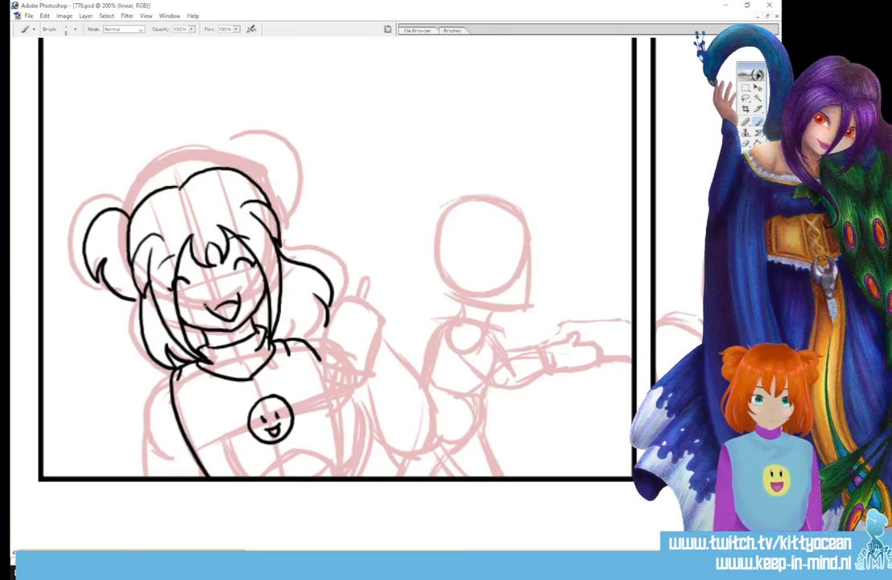
# - Redraw the mouth's left edge narrower and ink the right hair bun, undoing the extra outer curl beneath it
pyautogui.moveTo(176, 266); pyautogui.dragTo(207, 253)
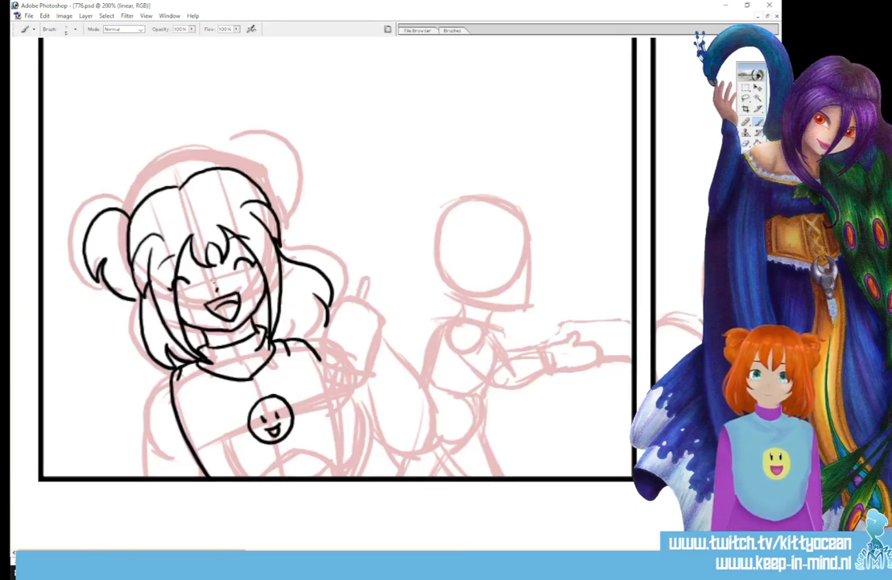
pyautogui.moveTo(223, 168)
pyautogui.mouseDown()
pyautogui.moveTo(288, 163)
pyautogui.moveTo(302, 207)
pyautogui.moveTo(290, 219)
pyautogui.moveTo(298, 236)
pyautogui.moveTo(328, 245)
pyautogui.moveTo(332, 285)
pyautogui.mouseUp()
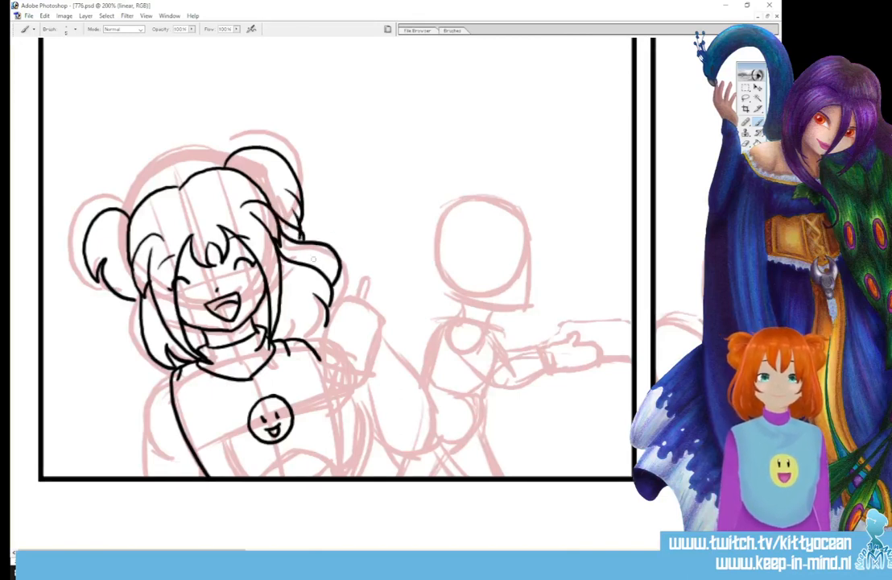
pyautogui.hotkey('ctrl', 'z')
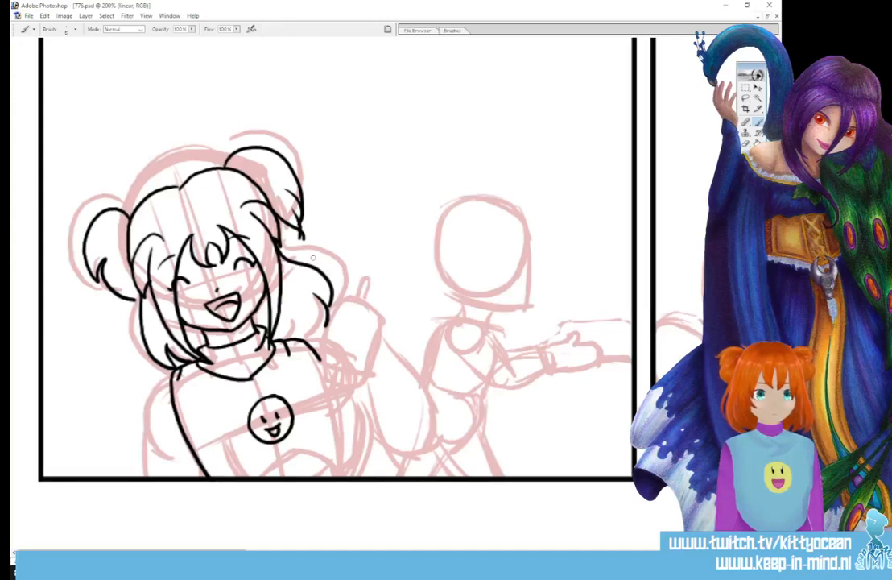
# - Ink the raised fist gripping a spoon handle, with its cuff and the rounded sleeve of the bent arm
pyautogui.moveTo(348, 296); pyautogui.dragTo(386, 330)
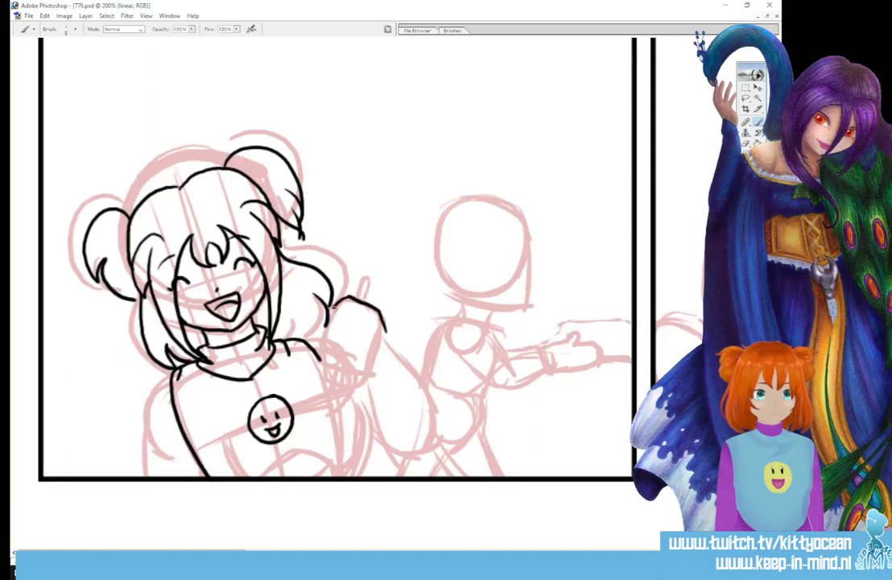
pyautogui.moveTo(333, 312)
pyautogui.mouseDown()
pyautogui.moveTo(355, 314)
pyautogui.moveTo(345, 321)
pyautogui.mouseUp()
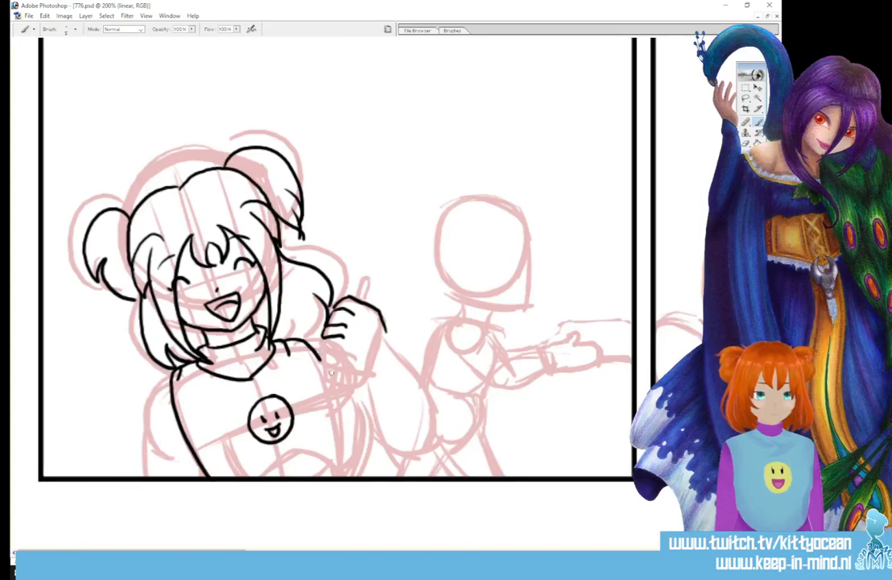
pyautogui.moveTo(325, 338); pyautogui.dragTo(326, 388)
pyautogui.moveTo(342, 352); pyautogui.dragTo(335, 387)
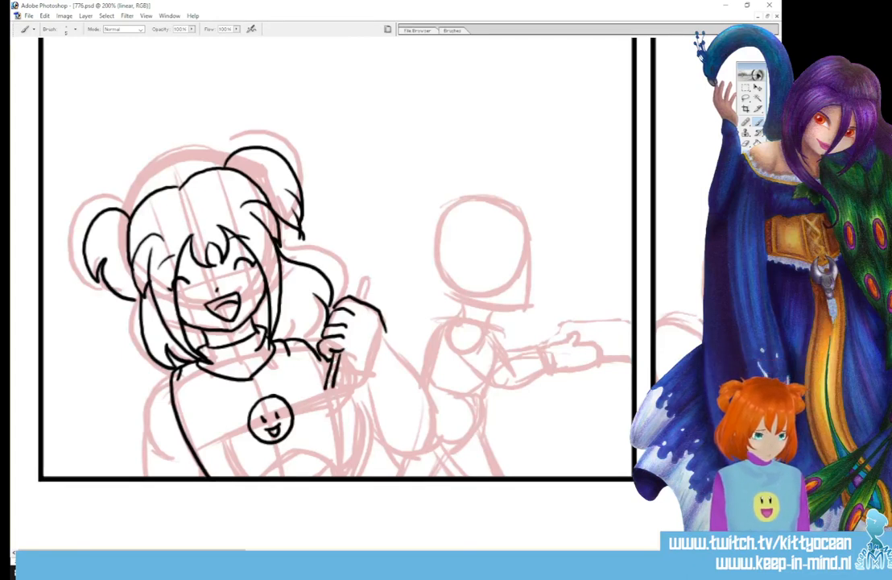
pyautogui.moveTo(355, 299)
pyautogui.mouseDown()
pyautogui.moveTo(364, 276)
pyautogui.moveTo(360, 300)
pyautogui.mouseUp()
pyautogui.moveTo(342, 359); pyautogui.dragTo(369, 374)
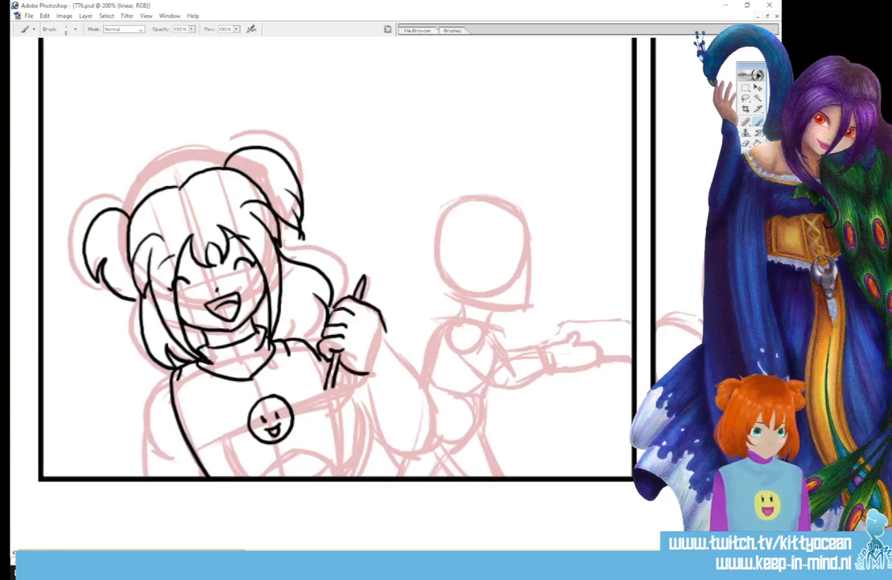
pyautogui.moveTo(384, 324)
pyautogui.mouseDown()
pyautogui.moveTo(380, 368)
pyautogui.moveTo(385, 338)
pyautogui.moveTo(392, 348)
pyautogui.moveTo(365, 374)
pyautogui.moveTo(381, 372)
pyautogui.moveTo(371, 414)
pyautogui.moveTo(394, 458)
pyautogui.mouseUp()
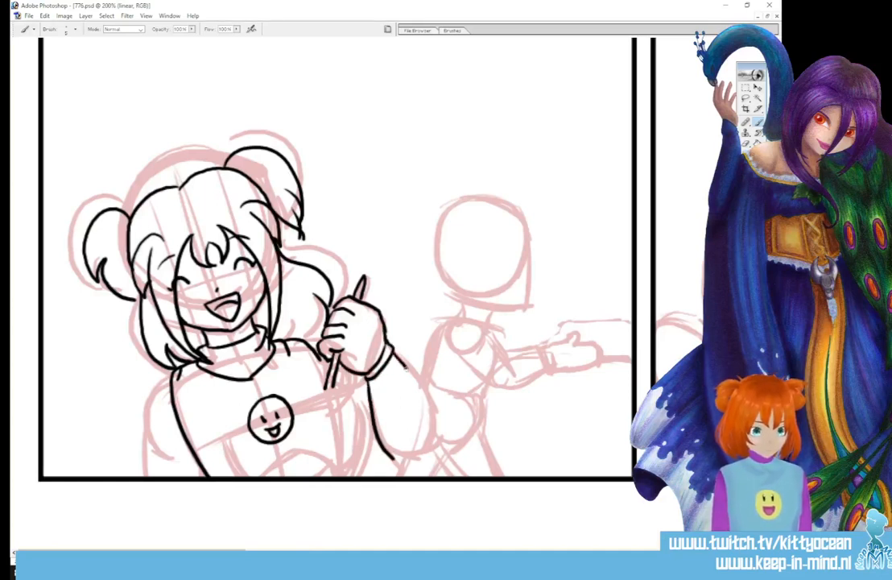
pyautogui.moveTo(393, 353)
pyautogui.mouseDown()
pyautogui.moveTo(430, 400)
pyautogui.moveTo(438, 440)
pyautogui.moveTo(403, 461)
pyautogui.mouseUp()
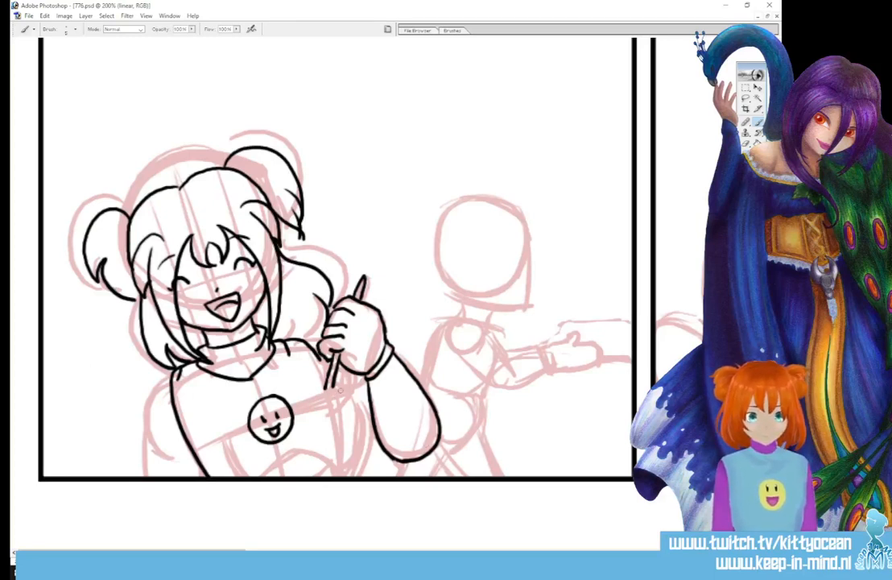
# - Ink the mixing bowl in front of the torso, erase the badge part it covers, and draw the fingers holding it from below
pyautogui.moveTo(342, 392); pyautogui.dragTo(222, 439)
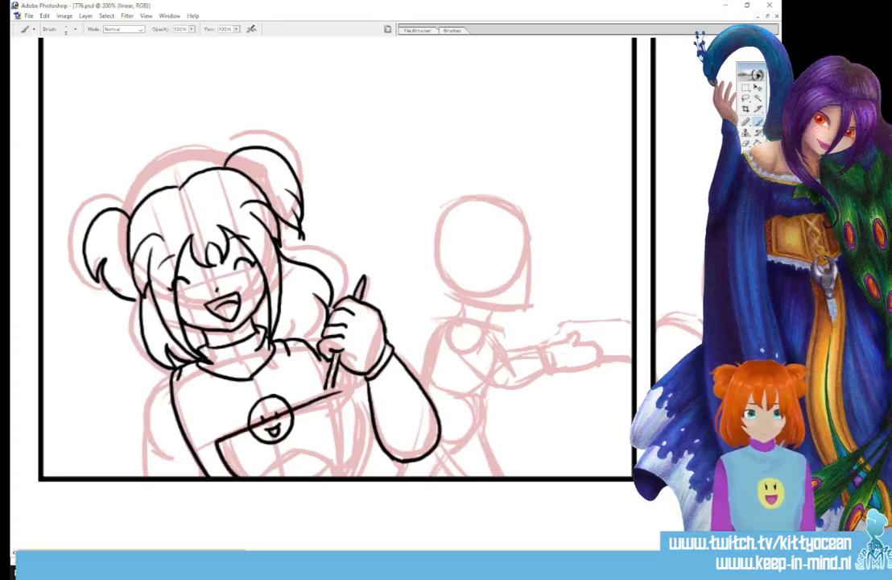
pyautogui.moveTo(341, 391)
pyautogui.mouseDown()
pyautogui.moveTo(364, 434)
pyautogui.moveTo(355, 468)
pyautogui.mouseUp()
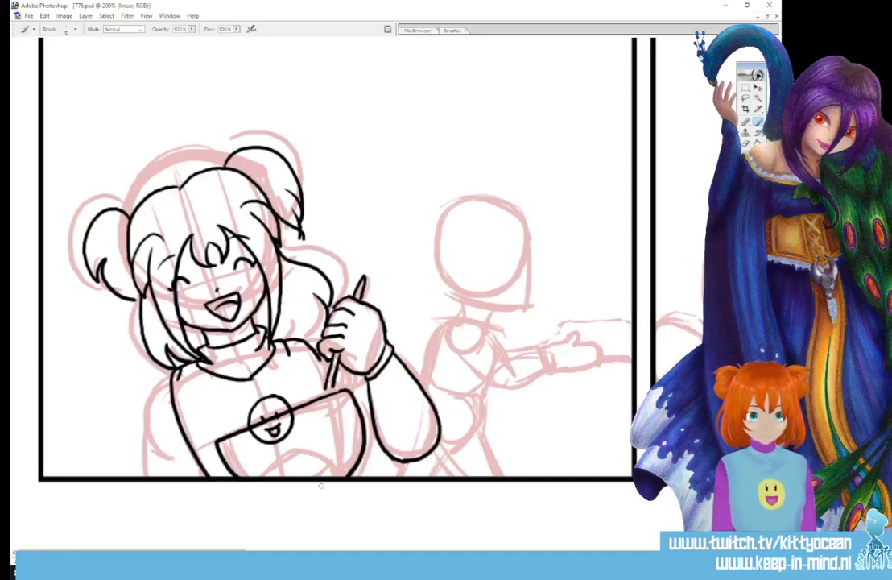
pyautogui.moveTo(277, 427)
pyautogui.mouseDown()
pyautogui.moveTo(247, 441)
pyautogui.moveTo(303, 421)
pyautogui.moveTo(267, 441)
pyautogui.mouseUp()
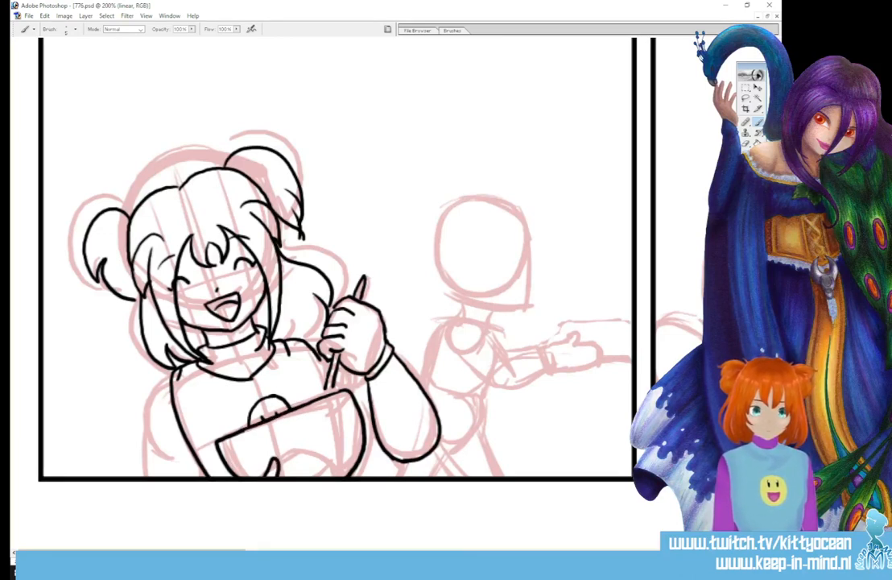
pyautogui.moveTo(281, 478)
pyautogui.mouseDown()
pyautogui.moveTo(317, 443)
pyautogui.moveTo(299, 482)
pyautogui.moveTo(335, 451)
pyautogui.moveTo(331, 478)
pyautogui.mouseUp()
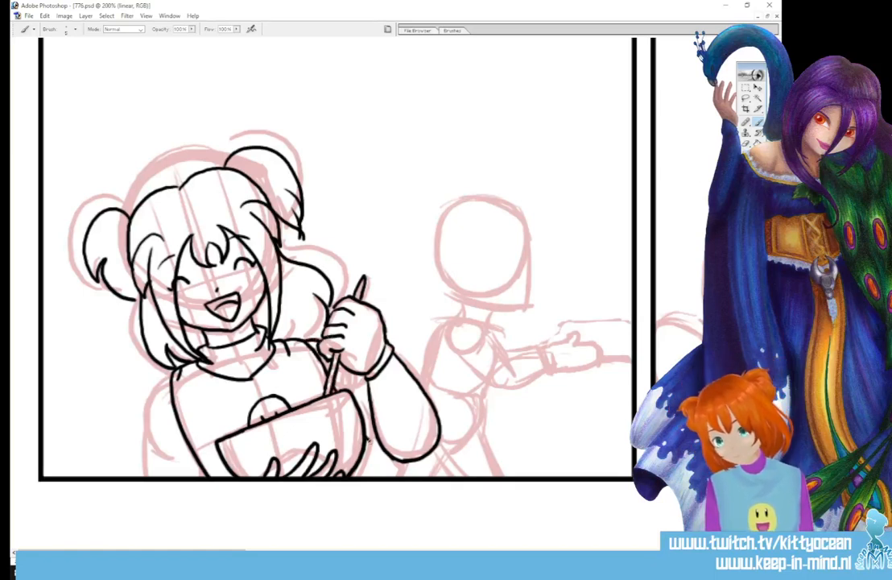
pyautogui.moveTo(369, 440); pyautogui.dragTo(398, 459)
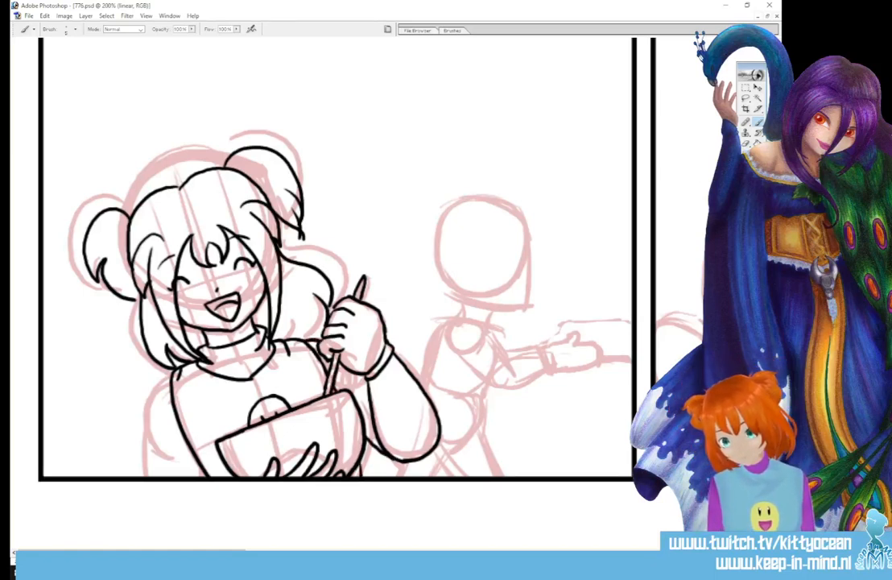
# - Ink the left sleeve outline with short fold lines on the clothing, and add inner strands to the hair behind the right shoulder
pyautogui.moveTo(153, 379); pyautogui.dragTo(146, 475)
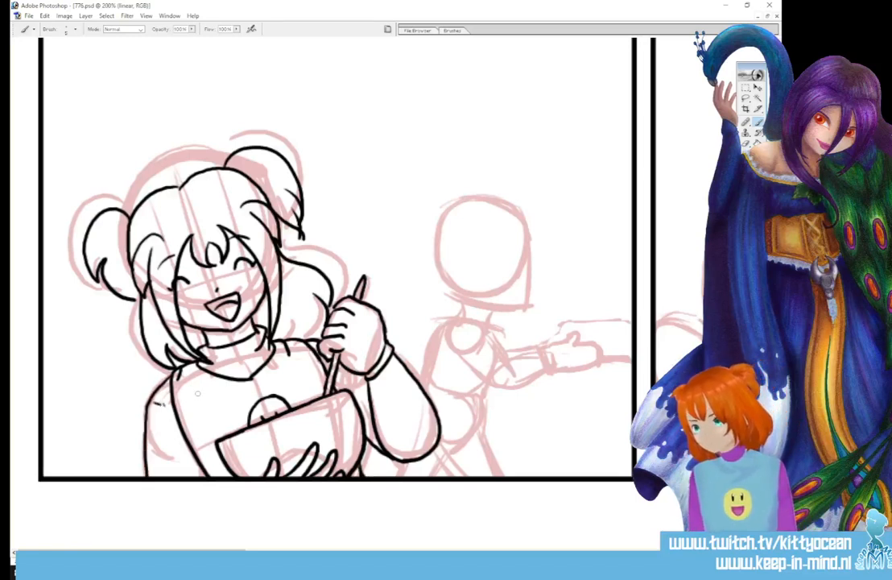
pyautogui.moveTo(196, 339); pyautogui.dragTo(231, 330)
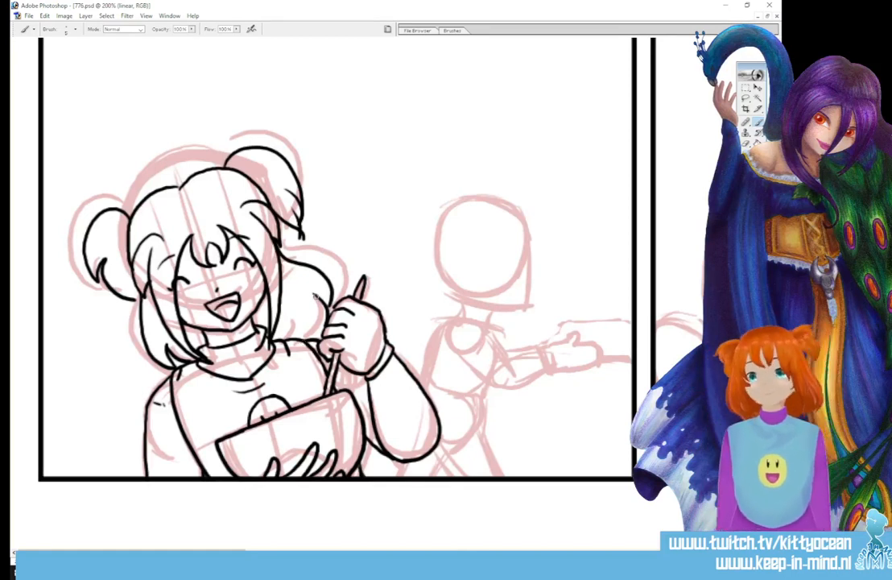
pyautogui.moveTo(316, 295); pyautogui.dragTo(313, 339)
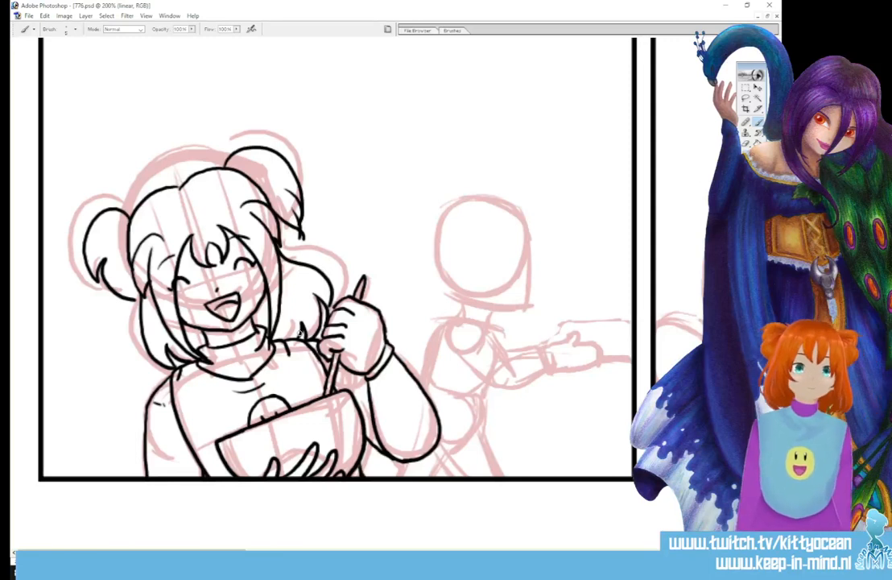
pyautogui.moveTo(241, 551); pyautogui.dragTo(304, 551)
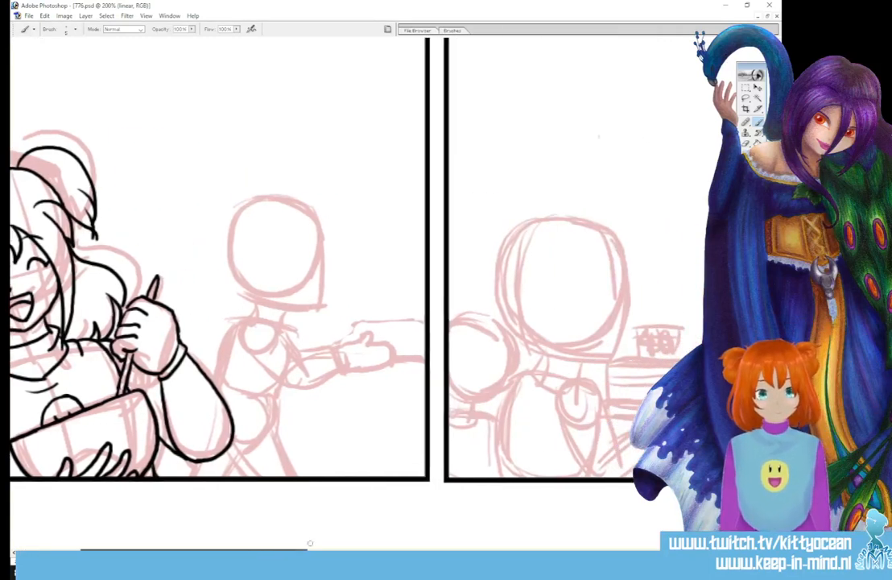
# - Ink the background boy's profile face with nose, chin, small mouth and eye, and redraw the eyebrow as a shorter stroke
pyautogui.moveTo(318, 233)
pyautogui.mouseDown()
pyautogui.moveTo(304, 296)
pyautogui.moveTo(320, 280)
pyautogui.mouseUp()
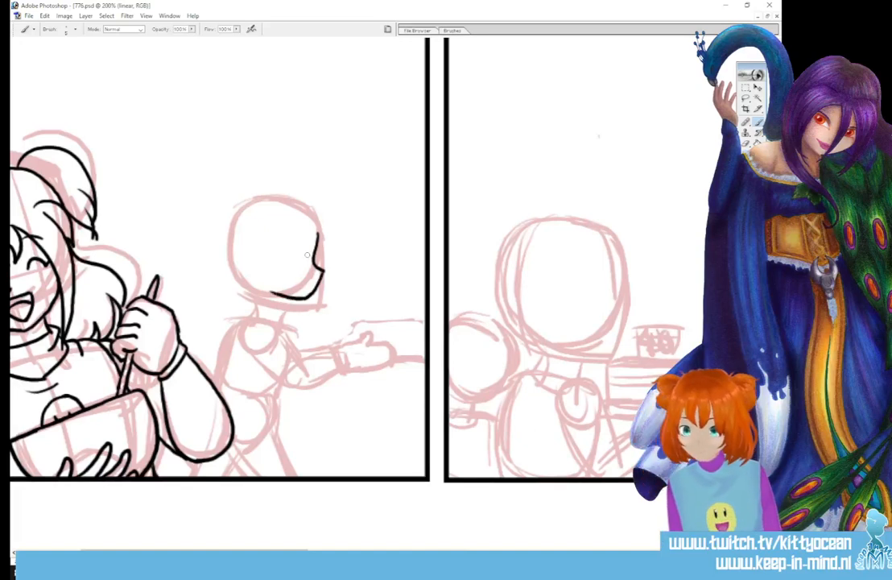
pyautogui.moveTo(303, 254); pyautogui.dragTo(305, 263)
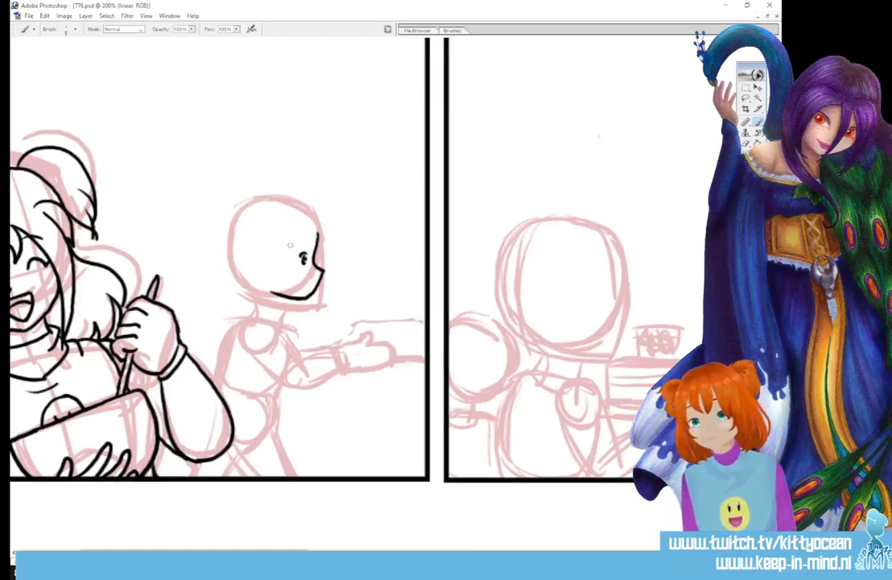
pyautogui.moveTo(291, 245); pyautogui.dragTo(310, 241)
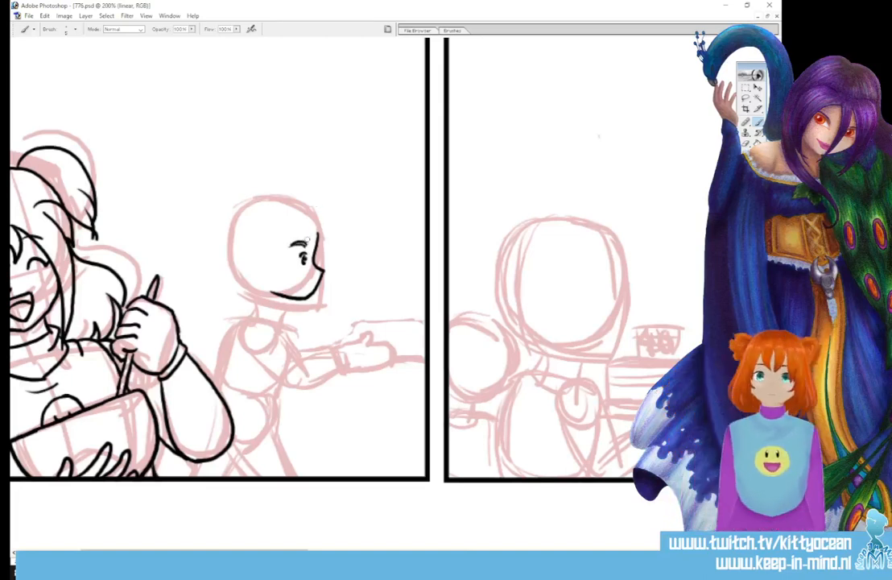
pyautogui.hotkey('ctrl', 'z')
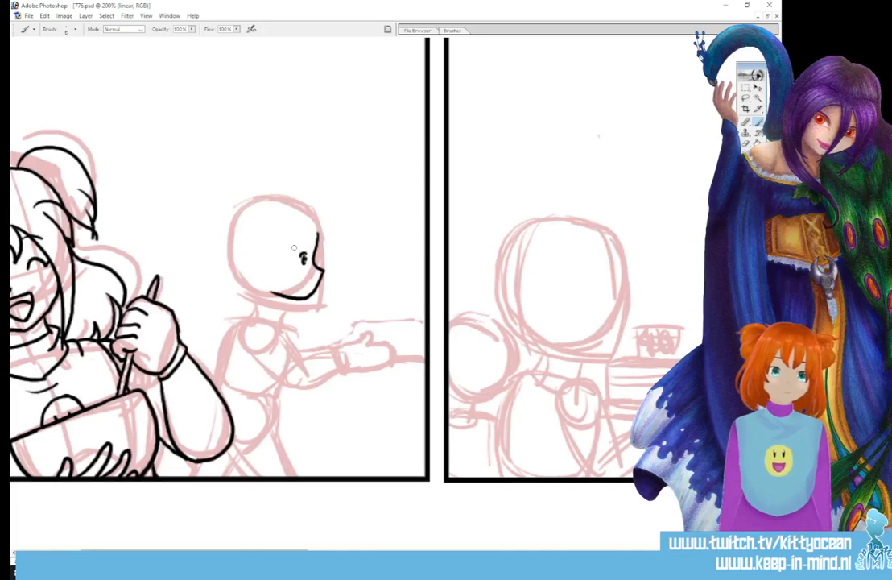
pyautogui.moveTo(295, 246); pyautogui.dragTo(307, 242)
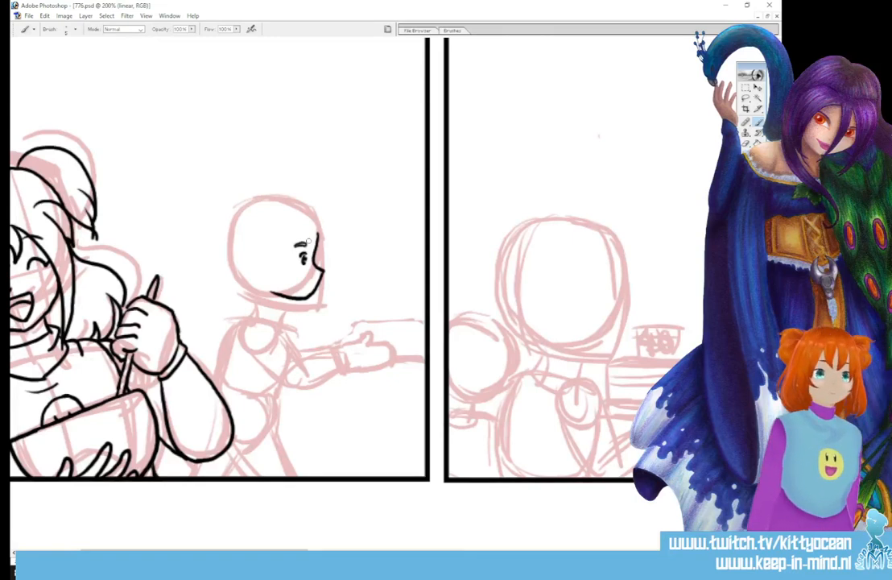
pyautogui.hotkey('ctrl', 'z')
pyautogui.moveTo(295, 245); pyautogui.dragTo(306, 242)
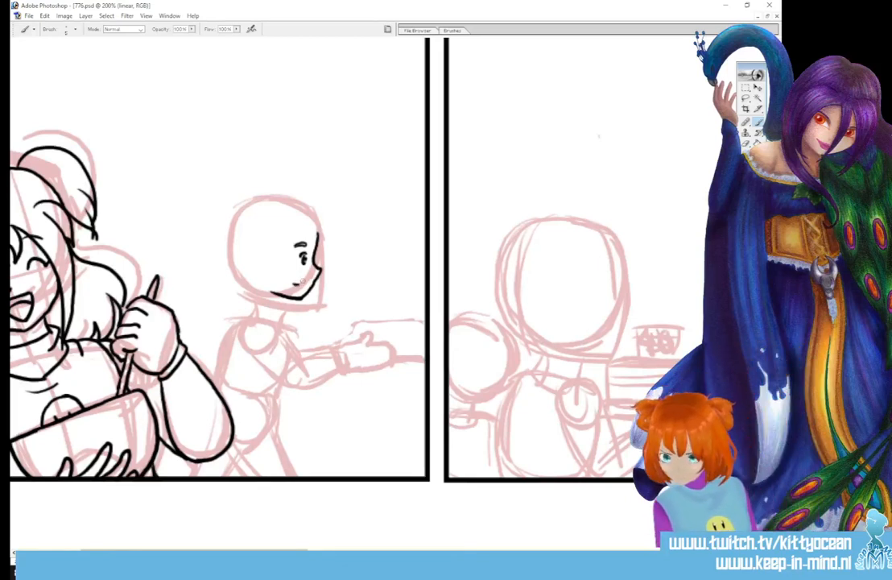
# - Ink the boy's curled forelock, ear and sideburn, and the hair outline over the crown down to the nape
pyautogui.moveTo(300, 219); pyautogui.dragTo(324, 251)
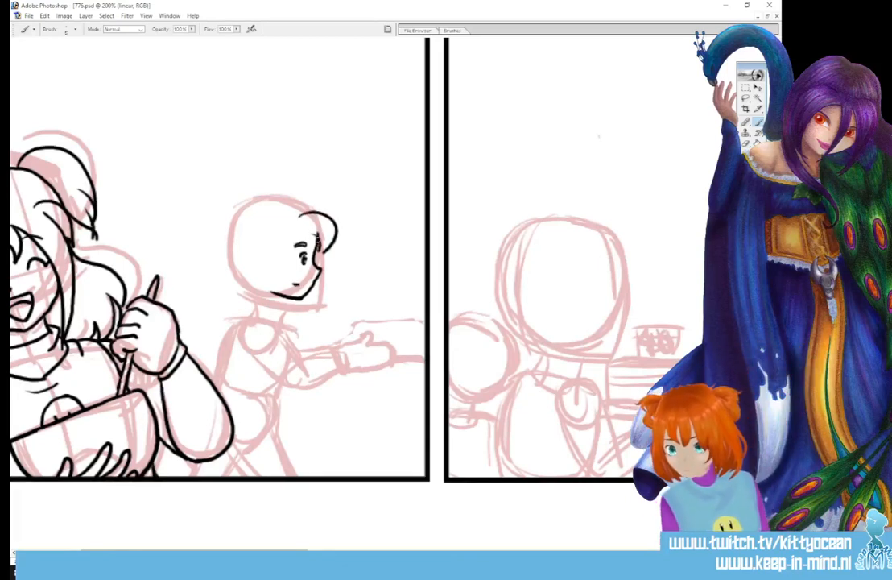
pyautogui.moveTo(273, 263); pyautogui.dragTo(269, 279)
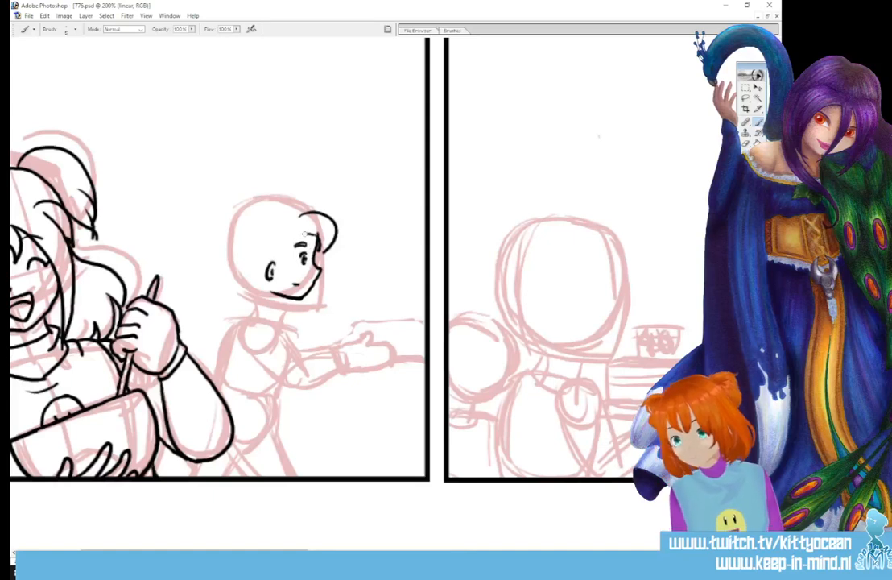
pyautogui.moveTo(303, 235); pyautogui.dragTo(272, 261)
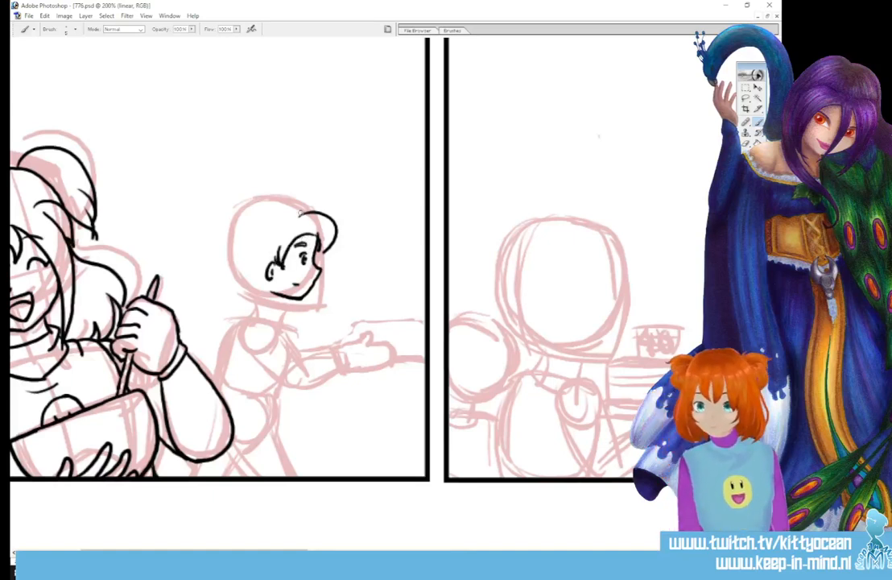
pyautogui.moveTo(299, 213); pyautogui.dragTo(270, 206)
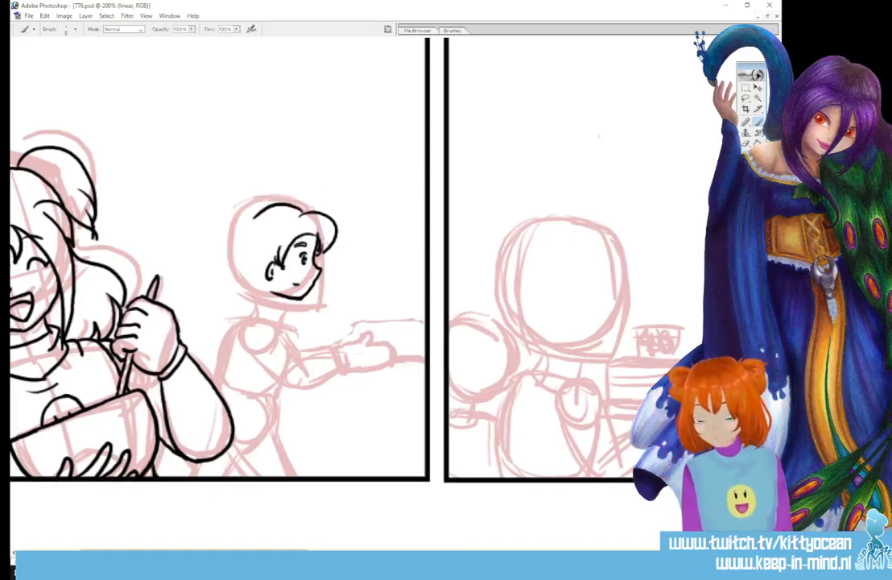
pyautogui.moveTo(278, 203)
pyautogui.mouseDown()
pyautogui.moveTo(245, 211)
pyautogui.moveTo(229, 245)
pyautogui.moveTo(239, 281)
pyautogui.mouseUp()
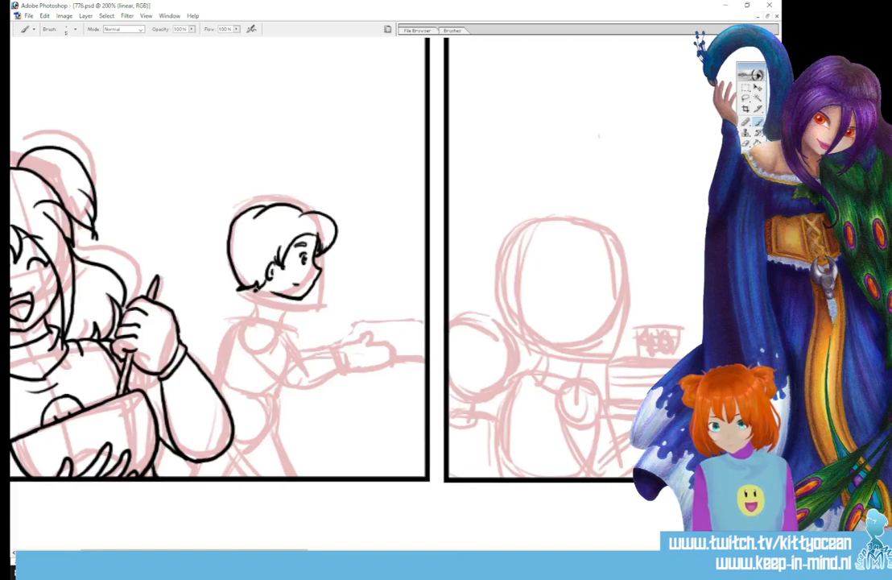
# - Lasso the boy's inked head, move it slightly down and forward toward the shoulders, and deselect it
pyautogui.press('l')
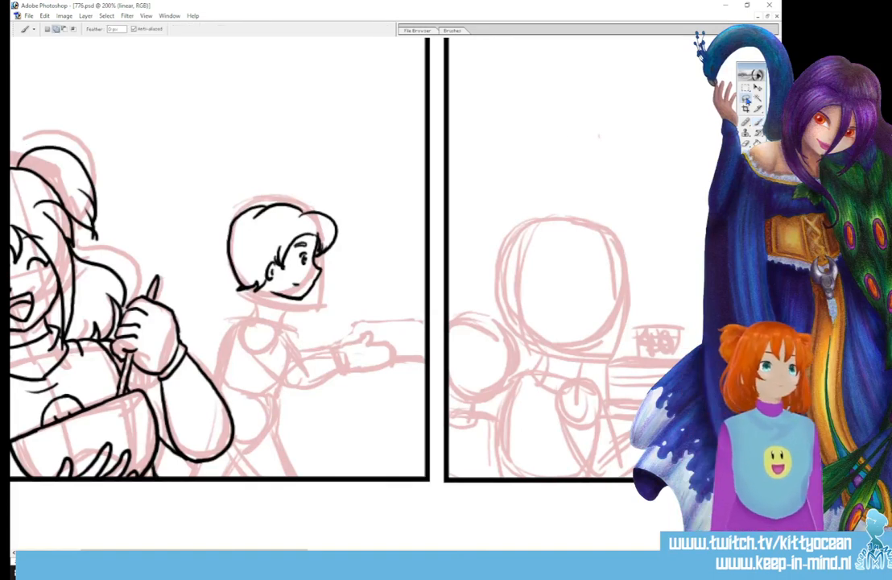
pyautogui.moveTo(213, 270)
pyautogui.mouseDown()
pyautogui.moveTo(334, 223)
pyautogui.moveTo(217, 278)
pyautogui.mouseUp()
pyautogui.press('v')
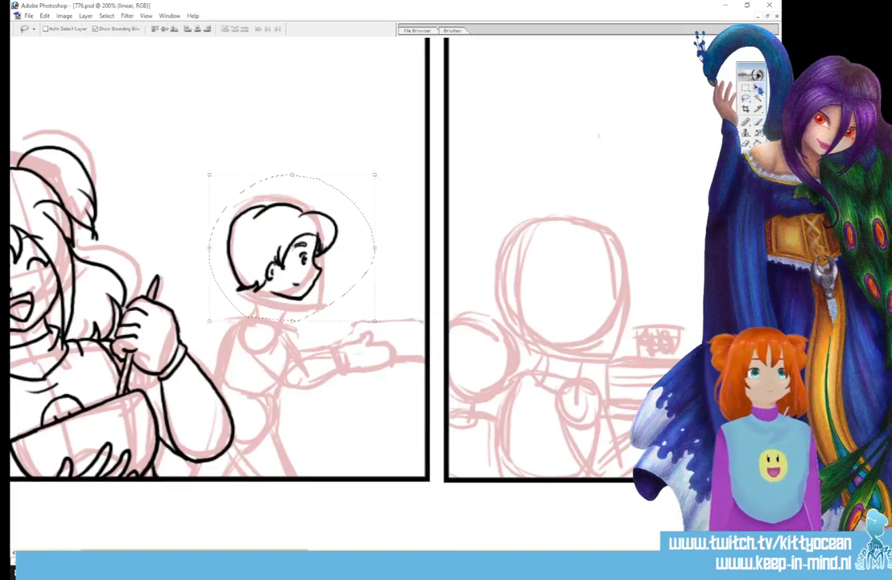
pyautogui.moveTo(318, 256); pyautogui.dragTo(326, 271)
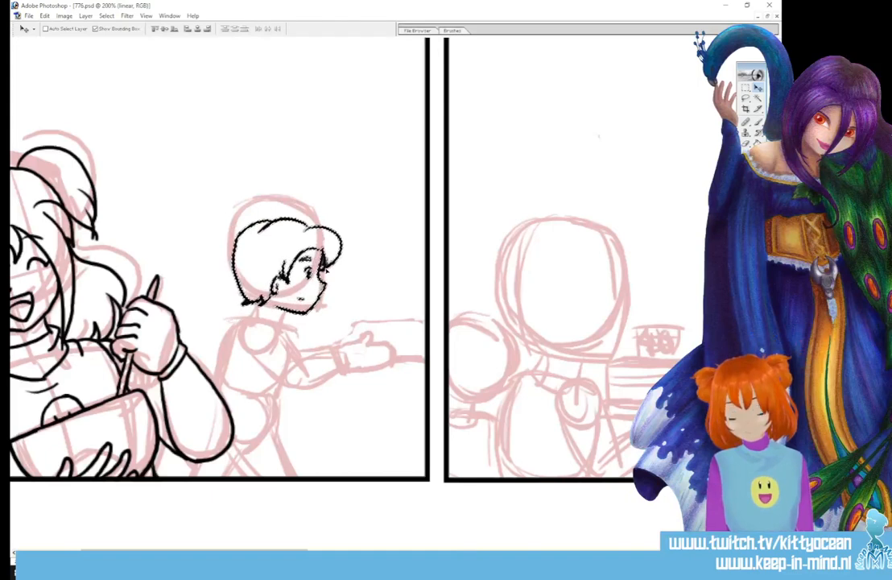
pyautogui.hotkey('ctrl', 'd')
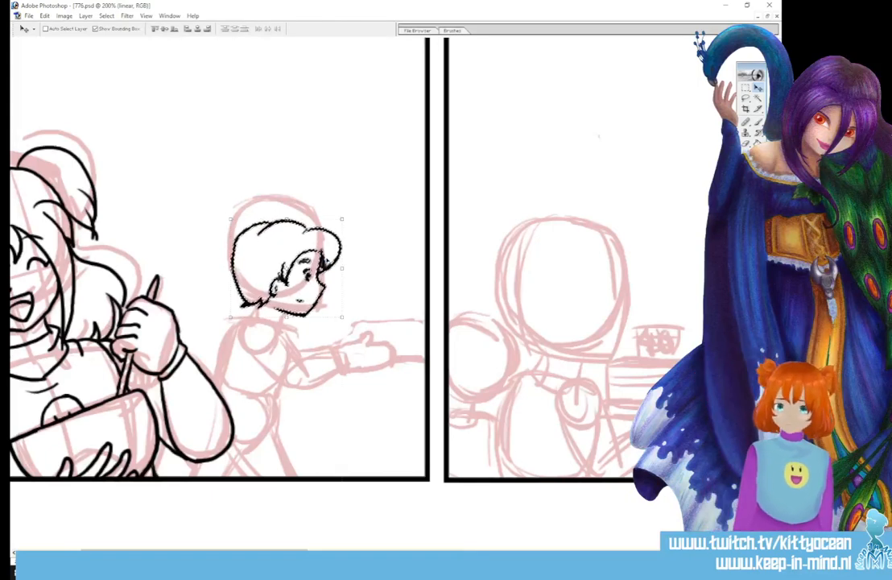
# - Rework the crown and back of the boy's hair, undoing the first tufts and inking a smoother outline
pyautogui.press('b')
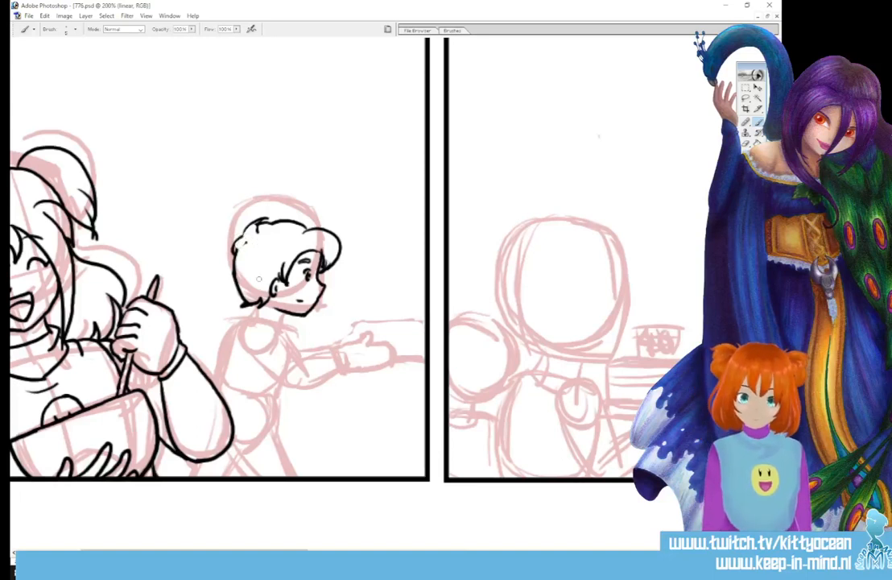
pyautogui.hotkey('ctrl', 'z')
pyautogui.hotkey('ctrl', 'z')
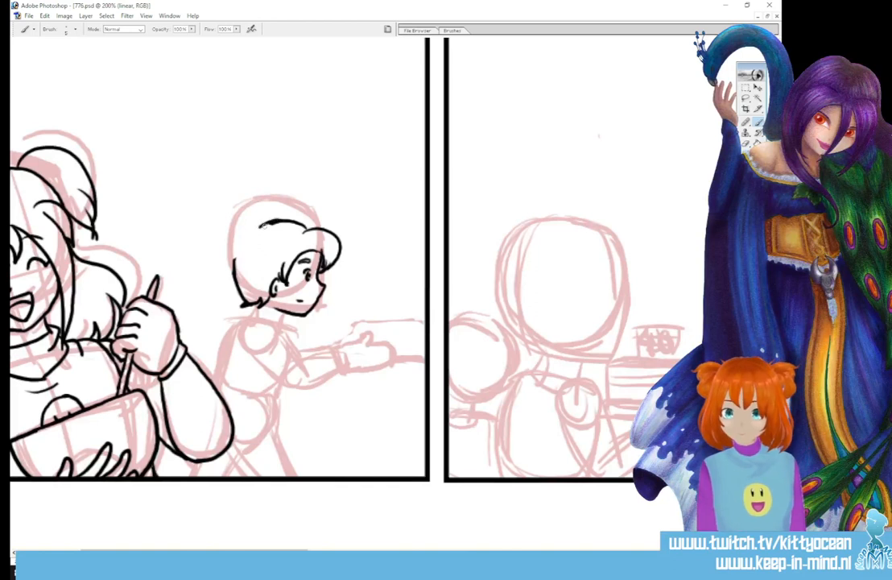
pyautogui.moveTo(253, 231); pyautogui.dragTo(235, 256)
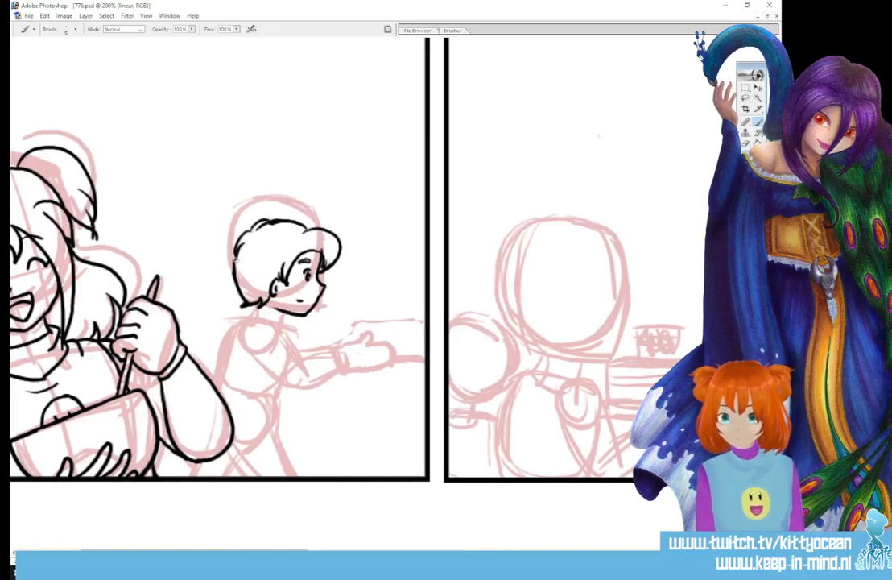
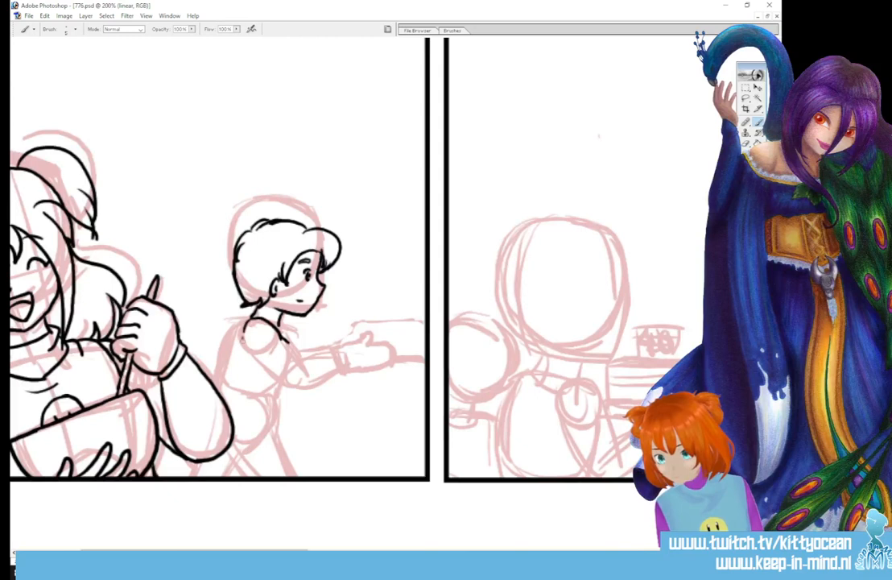
# - Ink the boy's shoulder with its short sleeve, the back line, and the outstretched forearm with cuff and mittened hand
pyautogui.moveTo(246, 319); pyautogui.dragTo(278, 366)
pyautogui.moveTo(252, 298); pyautogui.dragTo(242, 313)
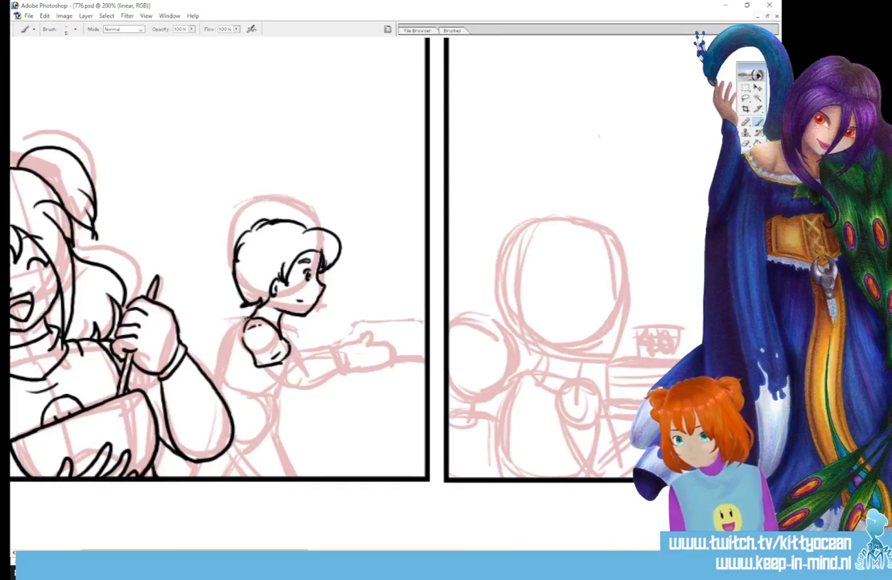
pyautogui.moveTo(241, 317); pyautogui.dragTo(212, 383)
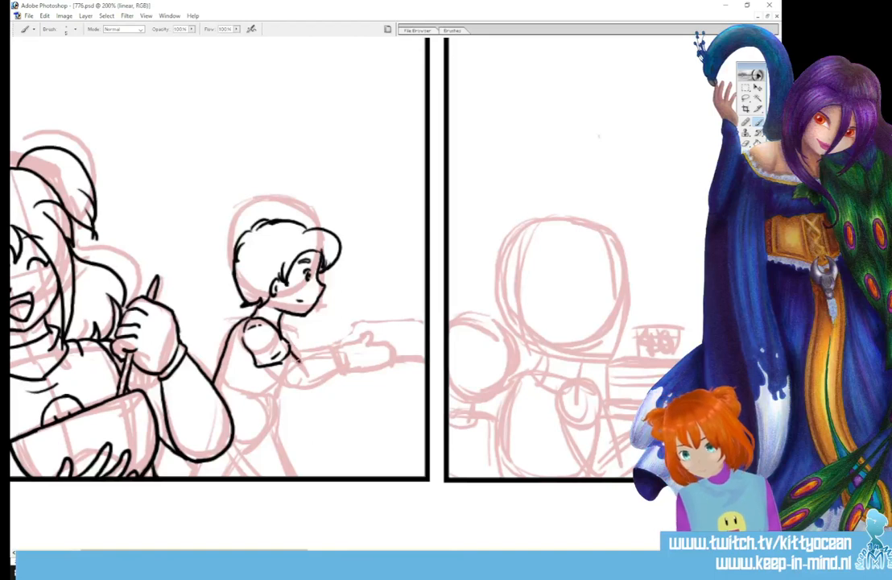
pyautogui.moveTo(246, 355)
pyautogui.mouseDown()
pyautogui.moveTo(293, 385)
pyautogui.moveTo(322, 372)
pyautogui.mouseUp()
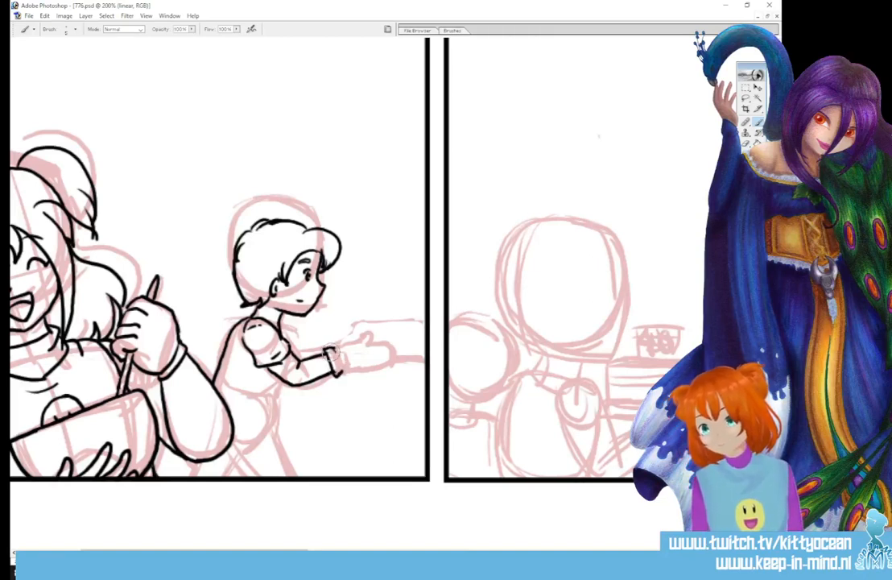
pyautogui.moveTo(334, 350)
pyautogui.mouseDown()
pyautogui.moveTo(365, 334)
pyautogui.moveTo(381, 361)
pyautogui.moveTo(377, 340)
pyautogui.moveTo(363, 350)
pyautogui.mouseUp()
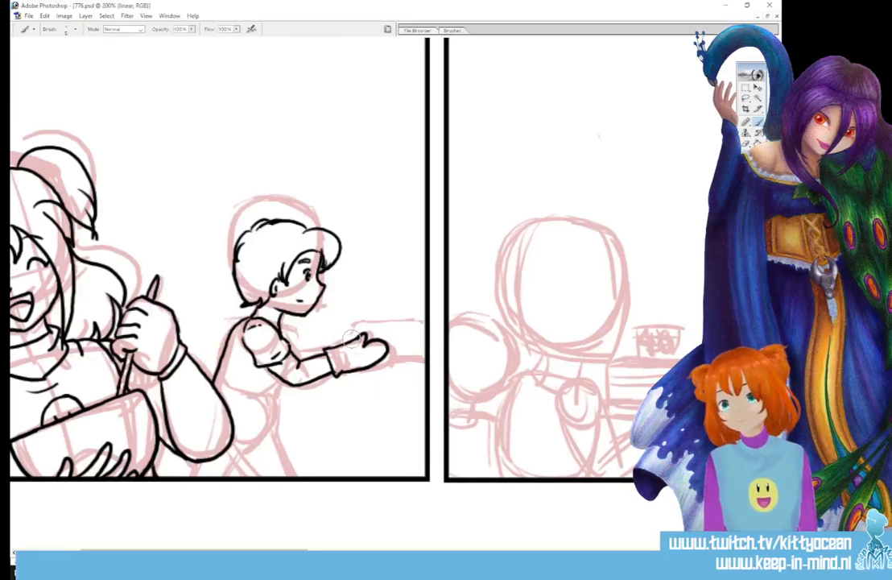
# - Ink the rectangular baking tin in the boy's hand with steam marks above it, and add the far arm behind
pyautogui.moveTo(350, 342)
pyautogui.mouseDown()
pyautogui.moveTo(423, 315)
pyautogui.moveTo(405, 357)
pyautogui.moveTo(421, 355)
pyautogui.moveTo(422, 315)
pyautogui.moveTo(423, 354)
pyautogui.mouseUp()
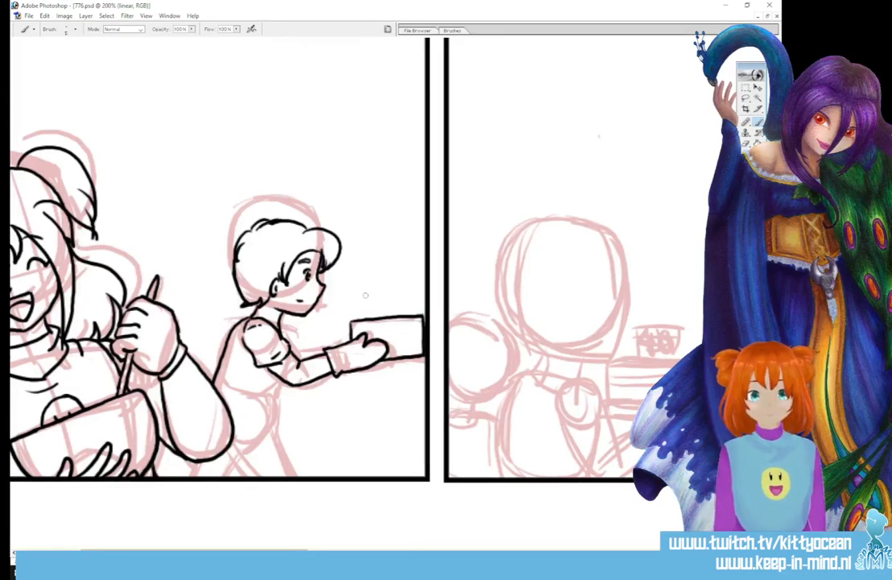
pyautogui.moveTo(372, 296)
pyautogui.mouseDown()
pyautogui.moveTo(368, 309)
pyautogui.moveTo(387, 299)
pyautogui.mouseUp()
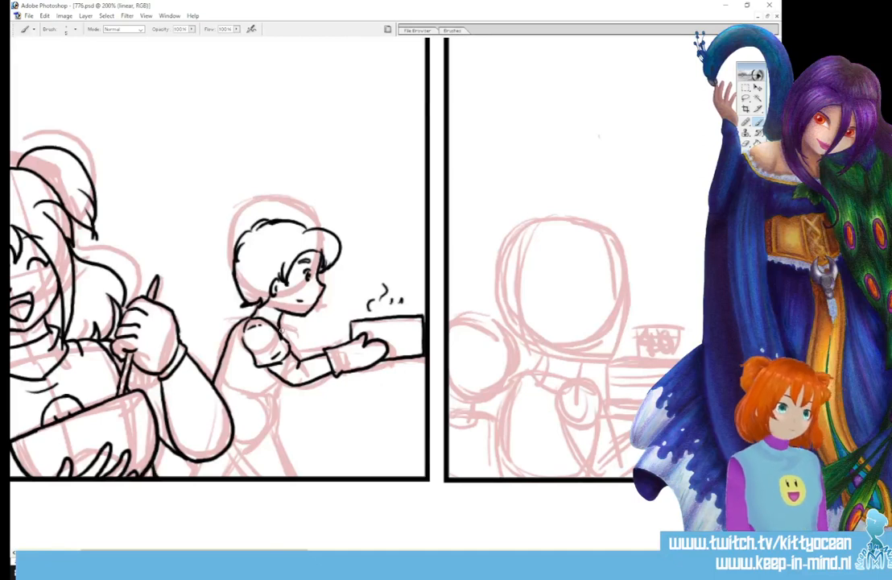
pyautogui.moveTo(300, 355); pyautogui.dragTo(352, 335)
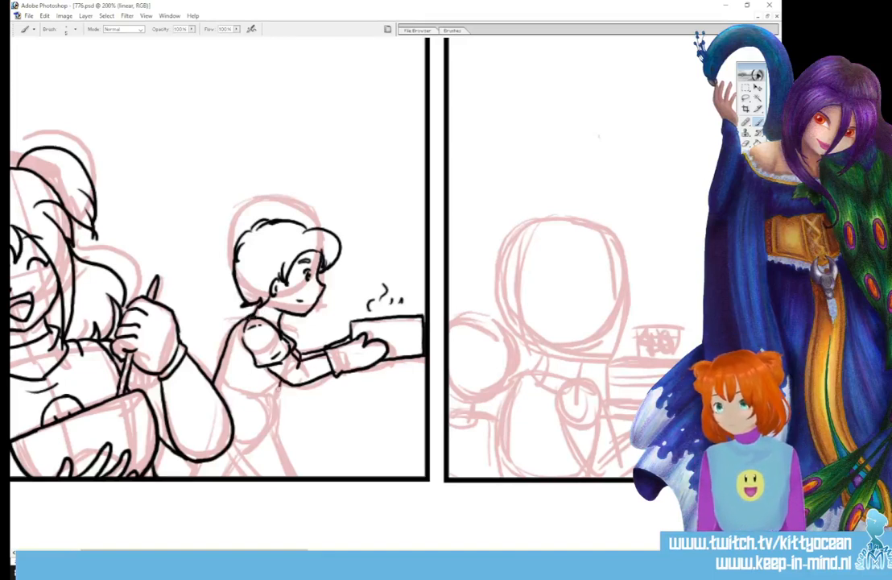
# - Ink the boy's shirt front with waist folds and hem, then his legs, and touch up the hair beside his face
pyautogui.moveTo(279, 386); pyautogui.dragTo(278, 405)
pyautogui.moveTo(277, 403)
pyautogui.mouseDown()
pyautogui.moveTo(265, 410)
pyautogui.moveTo(277, 436)
pyautogui.mouseUp()
pyautogui.moveTo(236, 437); pyautogui.dragTo(277, 440)
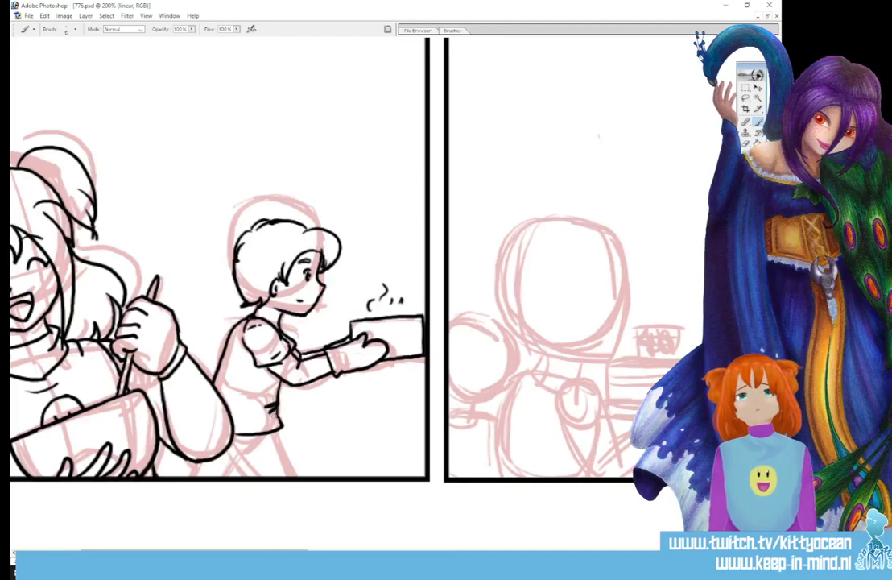
pyautogui.moveTo(274, 430); pyautogui.dragTo(294, 473)
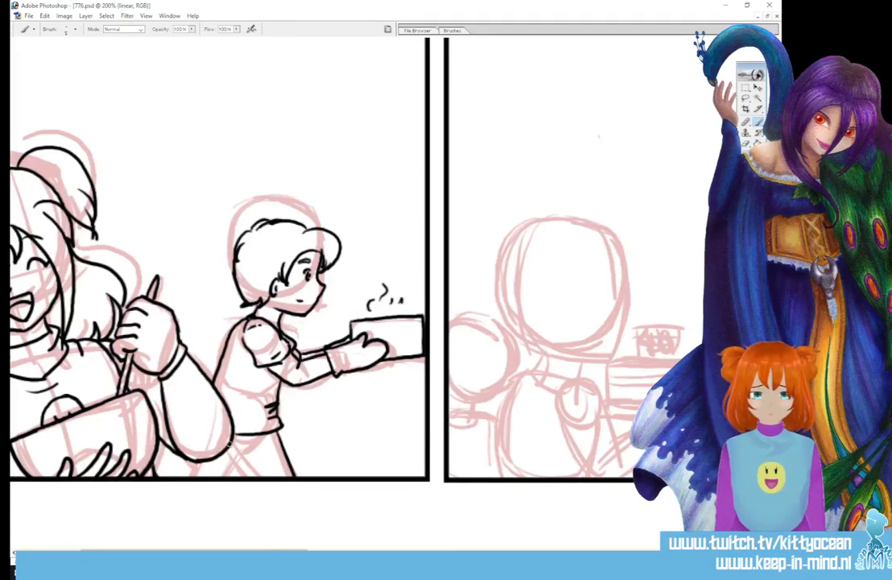
pyautogui.moveTo(231, 444)
pyautogui.mouseDown()
pyautogui.moveTo(246, 455)
pyautogui.moveTo(248, 477)
pyautogui.mouseUp()
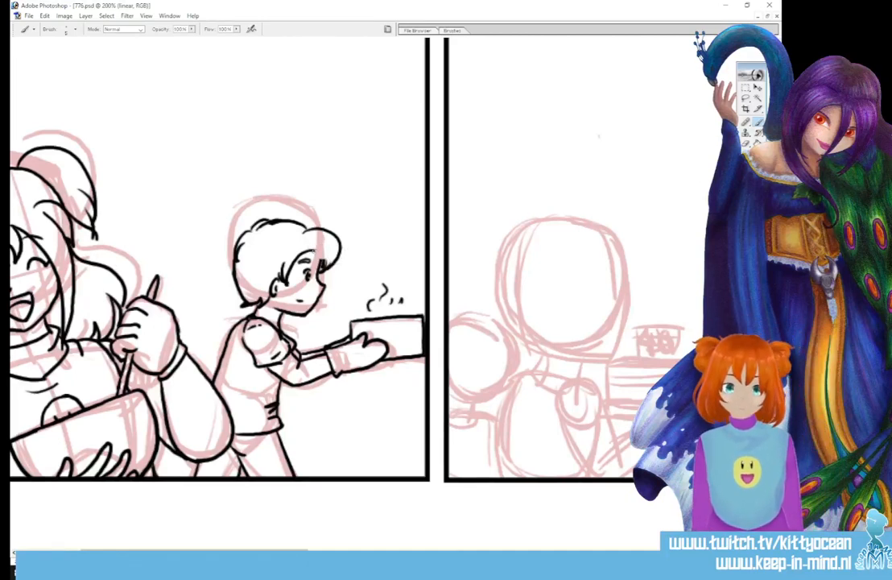
pyautogui.moveTo(314, 250); pyautogui.dragTo(319, 268)
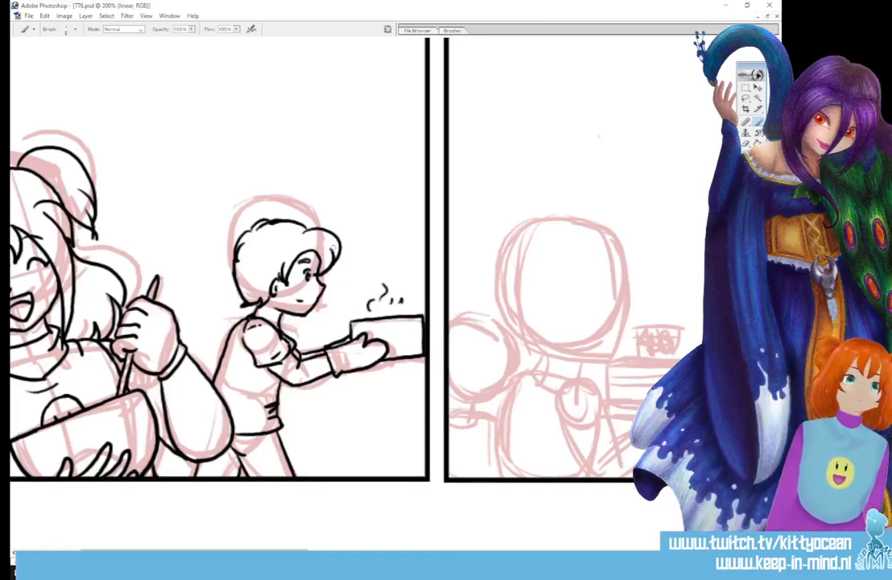
# - In the "WAT LIEF!" panel, ink the foreground girl's hair from behind with a bun on each side, plus her cheek edge
pyautogui.moveTo(293, 552); pyautogui.dragTo(374, 552)
pyautogui.moveTo(326, 241)
pyautogui.mouseDown()
pyautogui.moveTo(364, 297)
pyautogui.moveTo(352, 296)
pyautogui.moveTo(371, 283)
pyautogui.moveTo(347, 313)
pyautogui.mouseUp()
pyautogui.moveTo(376, 285); pyautogui.dragTo(352, 309)
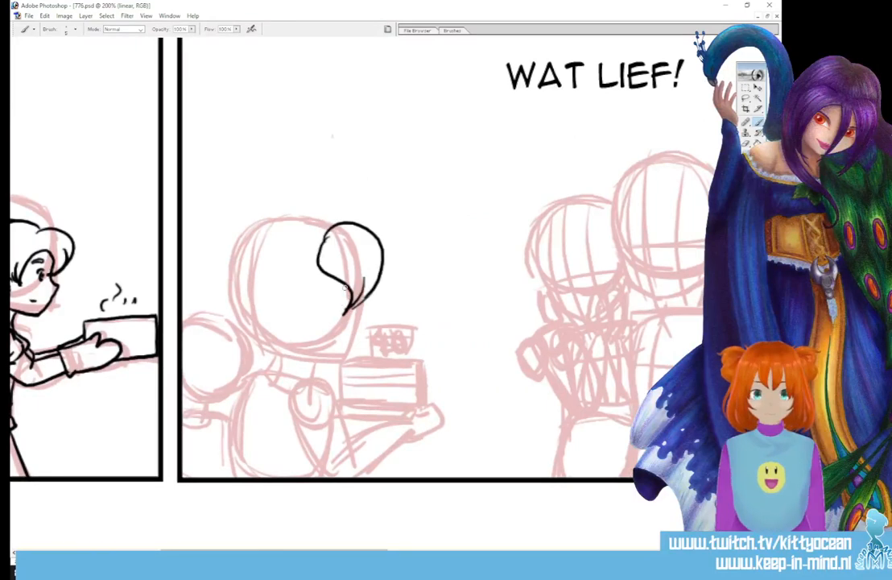
pyautogui.moveTo(328, 232)
pyautogui.mouseDown()
pyautogui.moveTo(267, 236)
pyautogui.moveTo(282, 223)
pyautogui.moveTo(270, 225)
pyautogui.moveTo(233, 268)
pyautogui.moveTo(243, 391)
pyautogui.mouseUp()
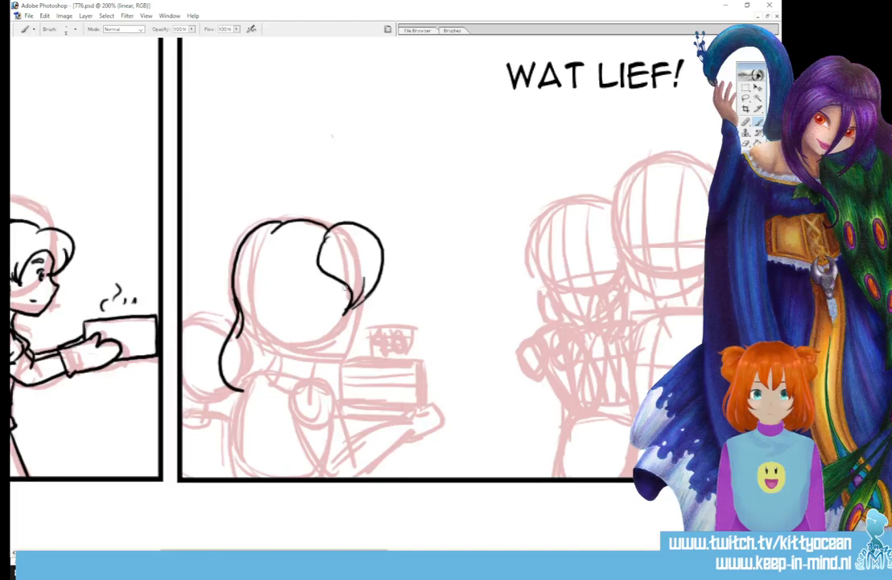
pyautogui.moveTo(345, 287); pyautogui.dragTo(311, 373)
pyautogui.moveTo(328, 333)
pyautogui.mouseDown()
pyautogui.moveTo(286, 389)
pyautogui.moveTo(292, 363)
pyautogui.moveTo(266, 373)
pyautogui.moveTo(279, 363)
pyautogui.moveTo(245, 397)
pyautogui.mouseUp()
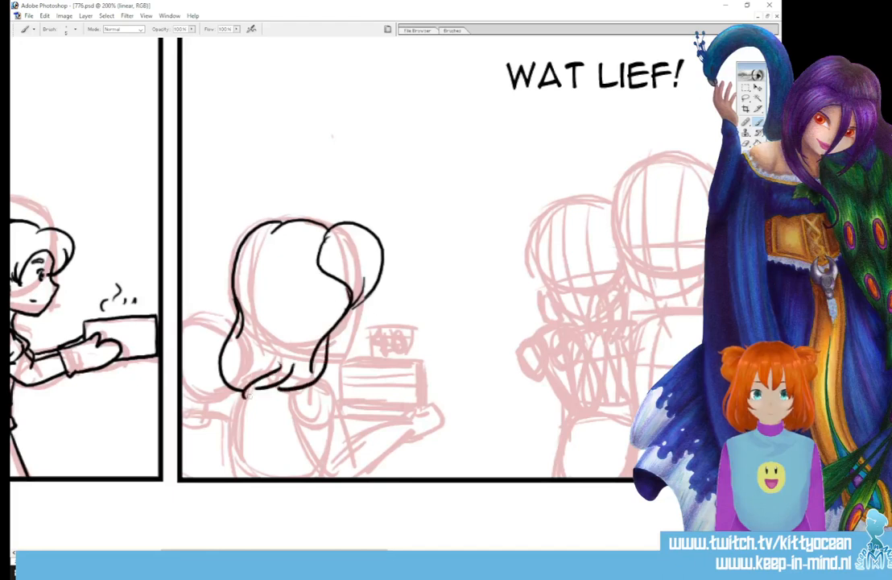
pyautogui.moveTo(241, 223); pyautogui.dragTo(231, 283)
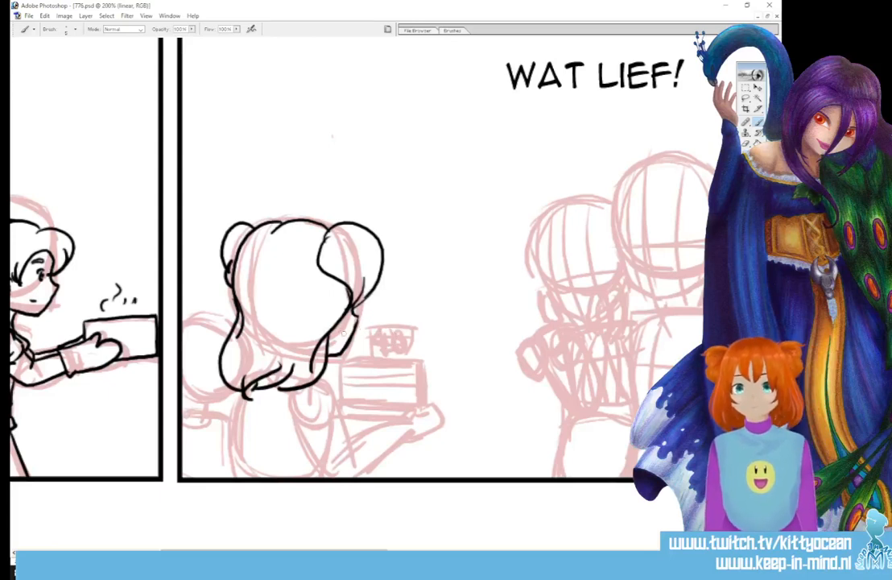
pyautogui.moveTo(345, 333); pyautogui.dragTo(342, 351)
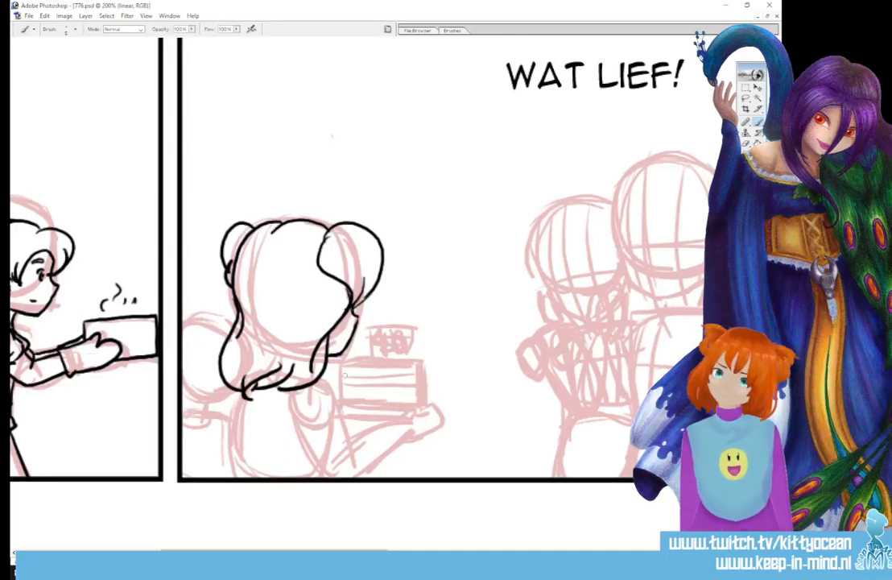
# - Ink the foreground girl's shoulder with its short sleeve and the upper edge of her outstretched forearm
pyautogui.moveTo(329, 380); pyautogui.dragTo(351, 433)
pyautogui.moveTo(293, 390); pyautogui.dragTo(348, 435)
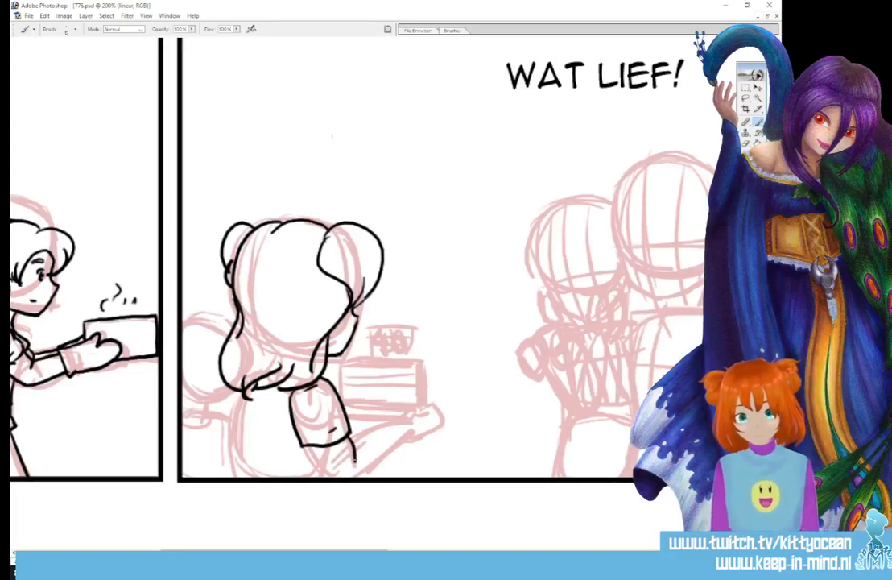
pyautogui.moveTo(353, 441); pyautogui.dragTo(414, 407)
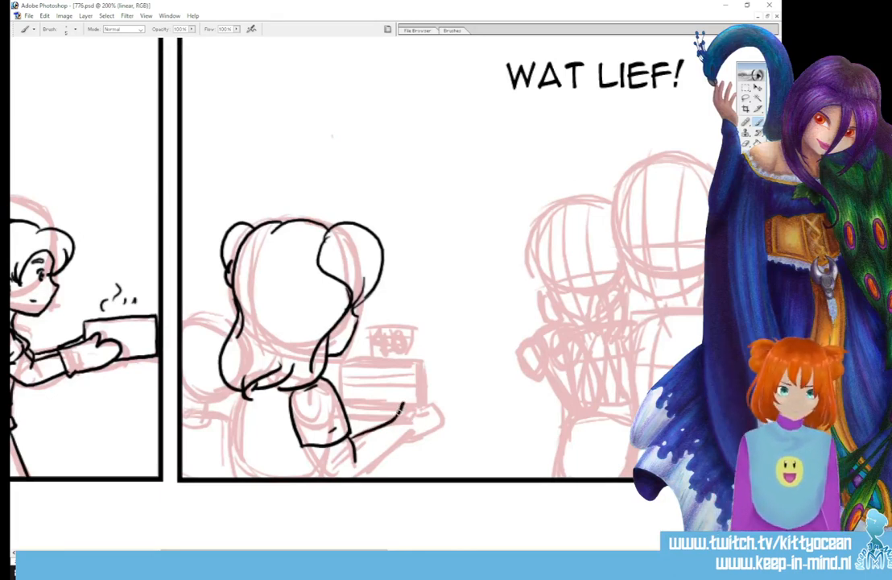
# - Ink the girl's raised hand with thumb and curled fingers, and close the underside of her forearm to the panel's lower border
pyautogui.hotkey('ctrl', 'z')
pyautogui.moveTo(403, 399)
pyautogui.mouseDown()
pyautogui.moveTo(395, 405)
pyautogui.moveTo(401, 415)
pyautogui.moveTo(404, 403)
pyautogui.mouseUp()
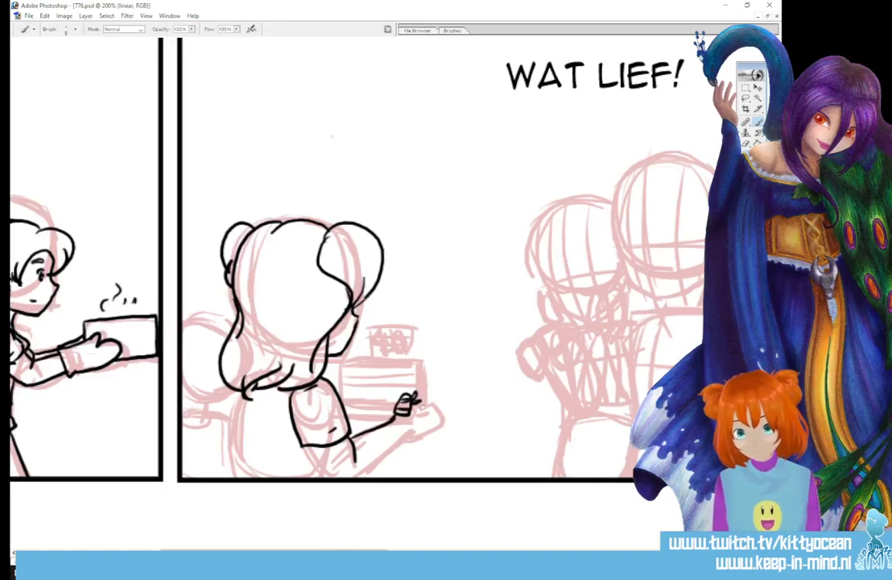
pyautogui.moveTo(425, 394)
pyautogui.mouseDown()
pyautogui.moveTo(431, 415)
pyautogui.moveTo(437, 401)
pyautogui.moveTo(427, 420)
pyautogui.moveTo(435, 429)
pyautogui.mouseUp()
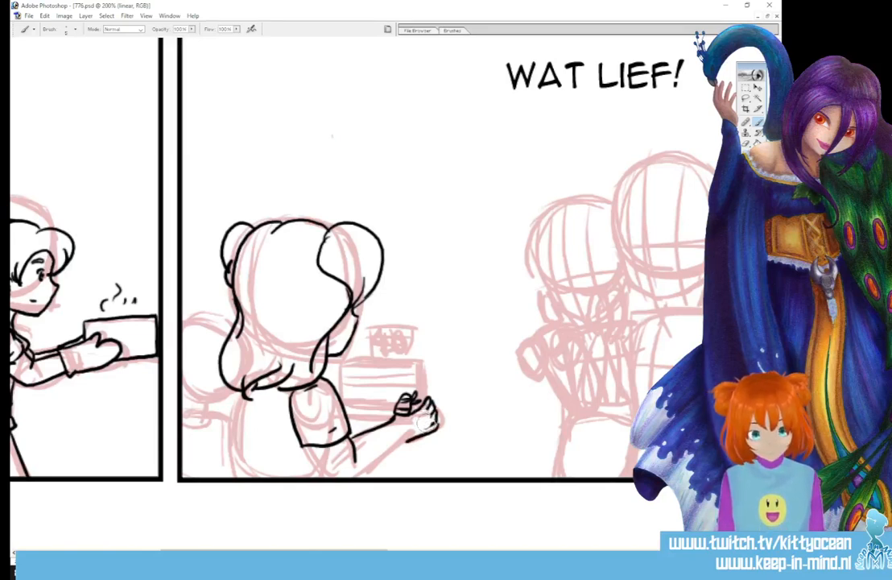
pyautogui.moveTo(442, 417)
pyautogui.mouseDown()
pyautogui.moveTo(431, 407)
pyautogui.moveTo(423, 419)
pyautogui.moveTo(435, 411)
pyautogui.moveTo(427, 402)
pyautogui.mouseUp()
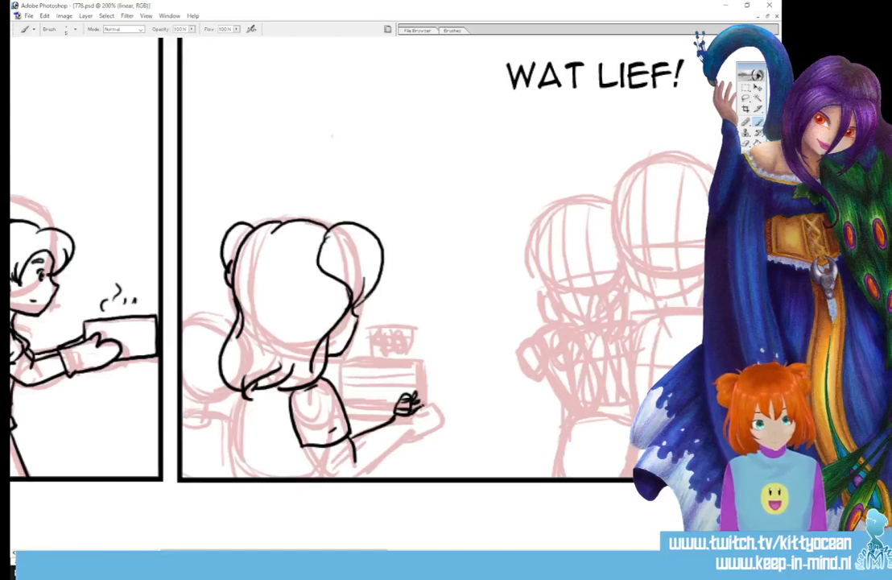
pyautogui.moveTo(428, 395)
pyautogui.mouseDown()
pyautogui.moveTo(425, 431)
pyautogui.moveTo(339, 481)
pyautogui.mouseUp()
# - Ink the back of the girl's shirt with its hem, and add a cuff around her wrist
pyautogui.moveTo(266, 387); pyautogui.dragTo(284, 414)
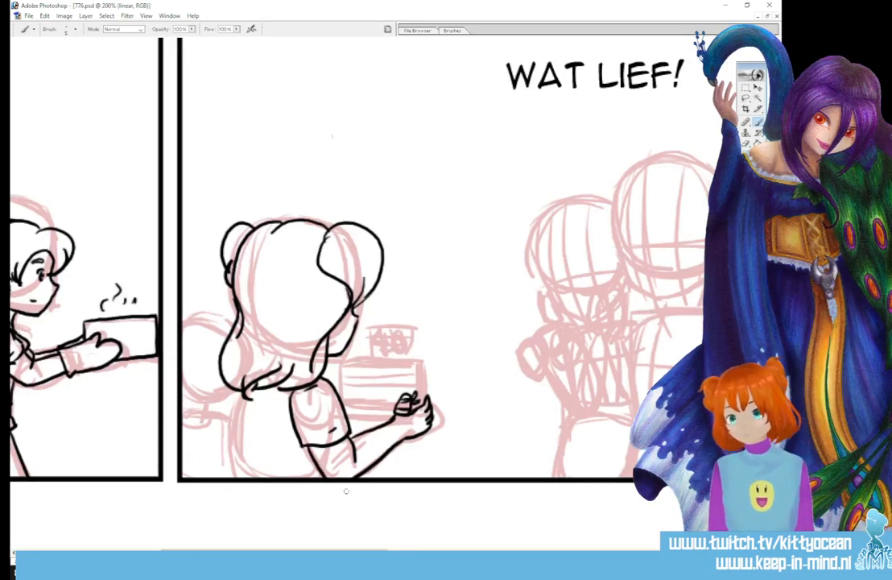
pyautogui.moveTo(242, 390)
pyautogui.mouseDown()
pyautogui.moveTo(235, 466)
pyautogui.moveTo(316, 473)
pyautogui.mouseUp()
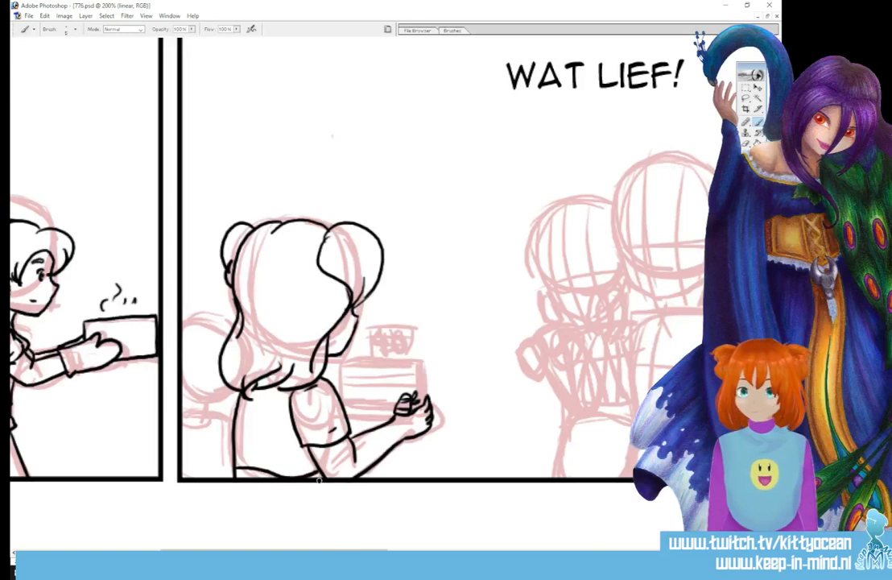
pyautogui.hscroll(-10, 314, 258)
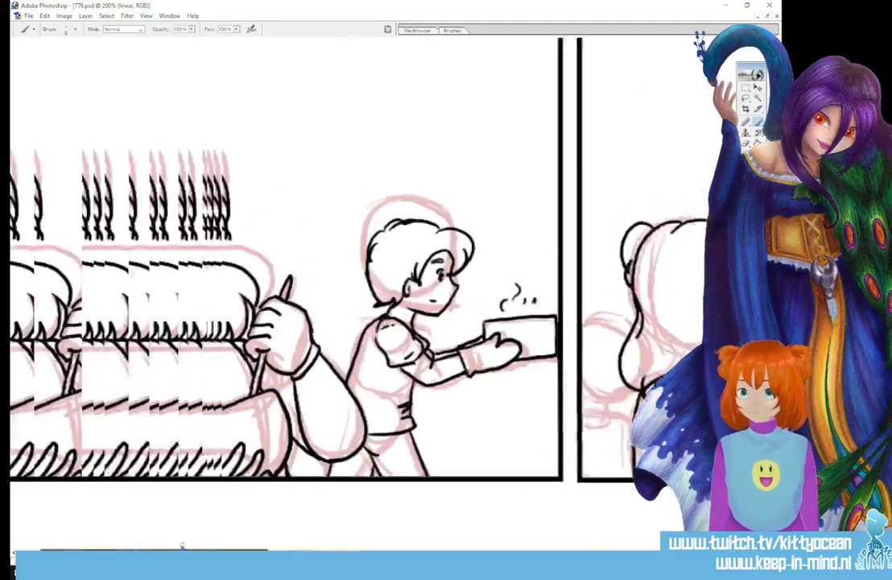
pyautogui.hscroll(12, 314, 258)
pyautogui.hscroll(-4, 314, 258)
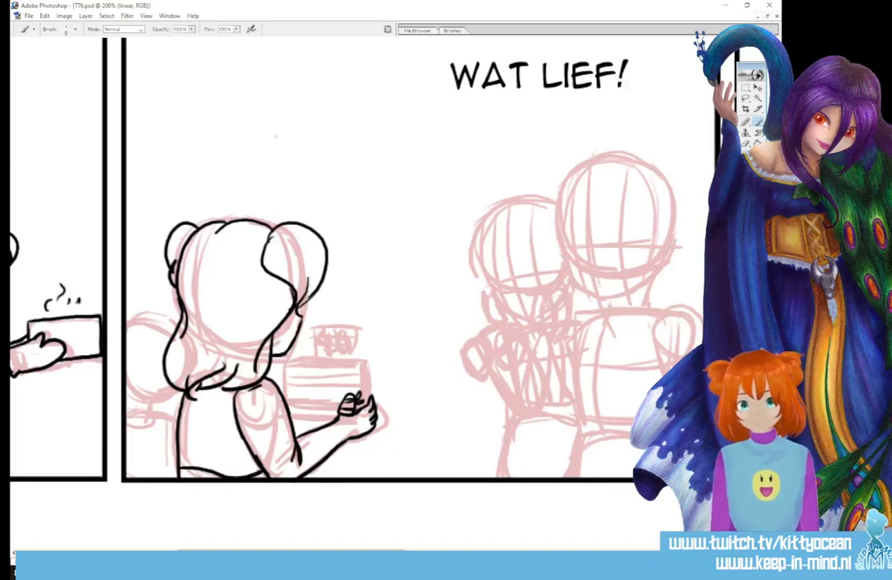
pyautogui.moveTo(334, 421); pyautogui.dragTo(346, 435)
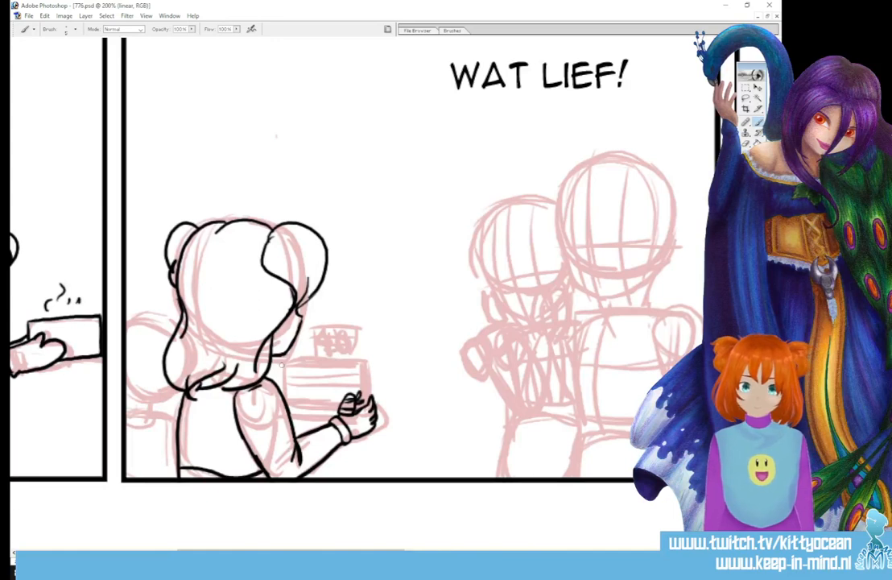
# - Ink the cake on its tray in the girl's hand, with an outlined "40" standing on top
pyautogui.moveTo(282, 365); pyautogui.dragTo(360, 364)
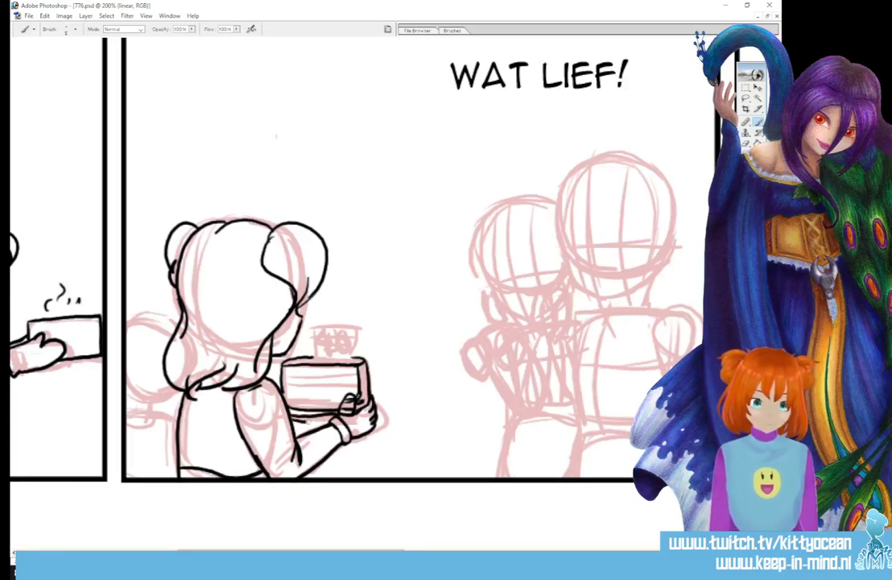
pyautogui.moveTo(321, 342)
pyautogui.mouseDown()
pyautogui.moveTo(329, 359)
pyautogui.moveTo(307, 348)
pyautogui.mouseUp()
pyautogui.moveTo(273, 304); pyautogui.dragTo(275, 311)
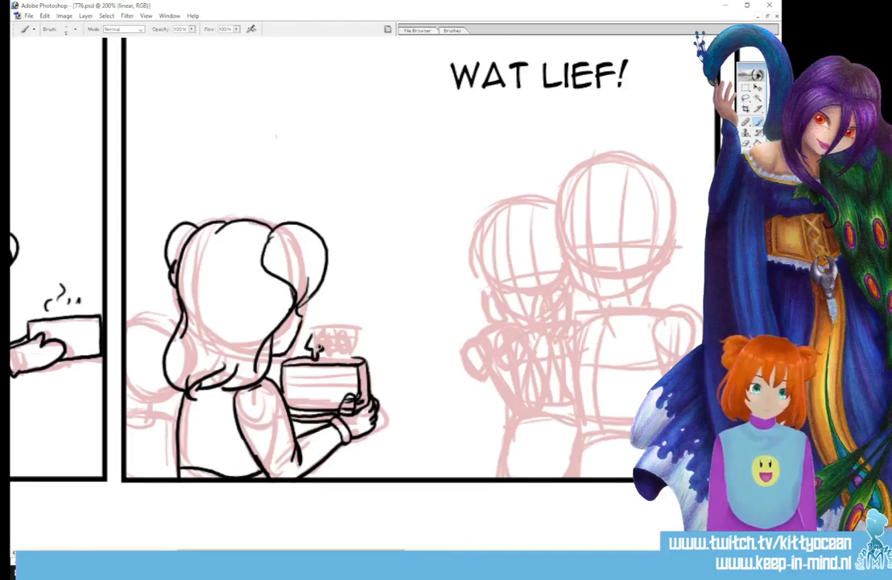
pyautogui.moveTo(316, 347); pyautogui.dragTo(319, 334)
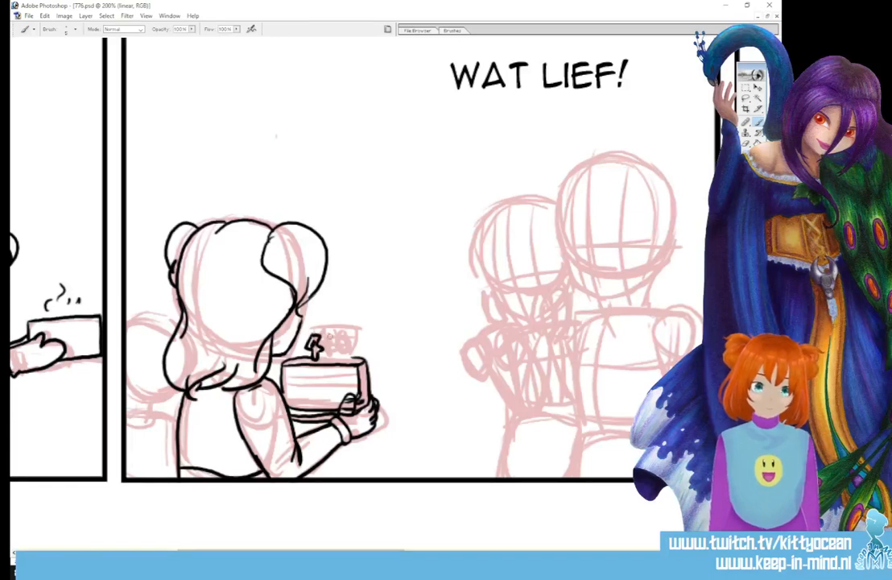
pyautogui.moveTo(328, 336)
pyautogui.mouseDown()
pyautogui.moveTo(327, 354)
pyautogui.moveTo(340, 339)
pyautogui.mouseUp()
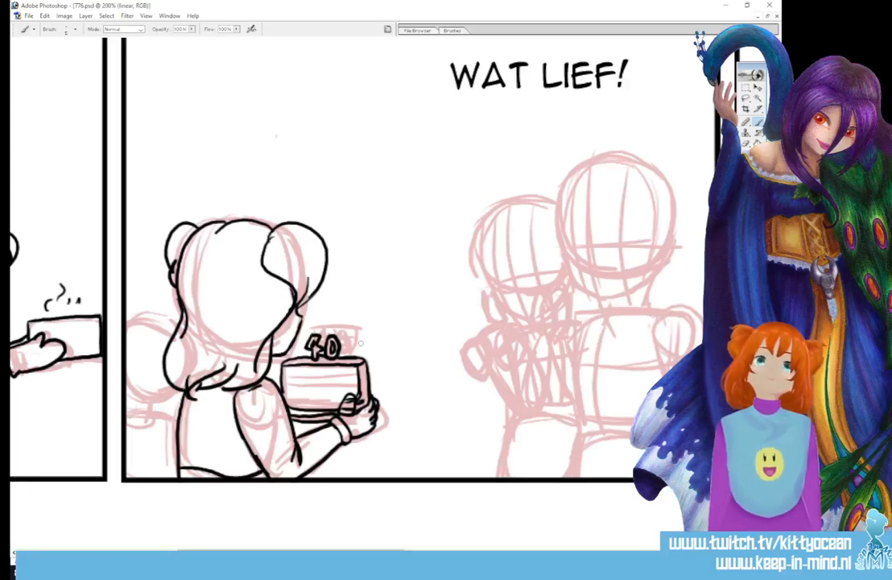
# - Make a rectangular selection around the "40" on the cake
pyautogui.press('l')
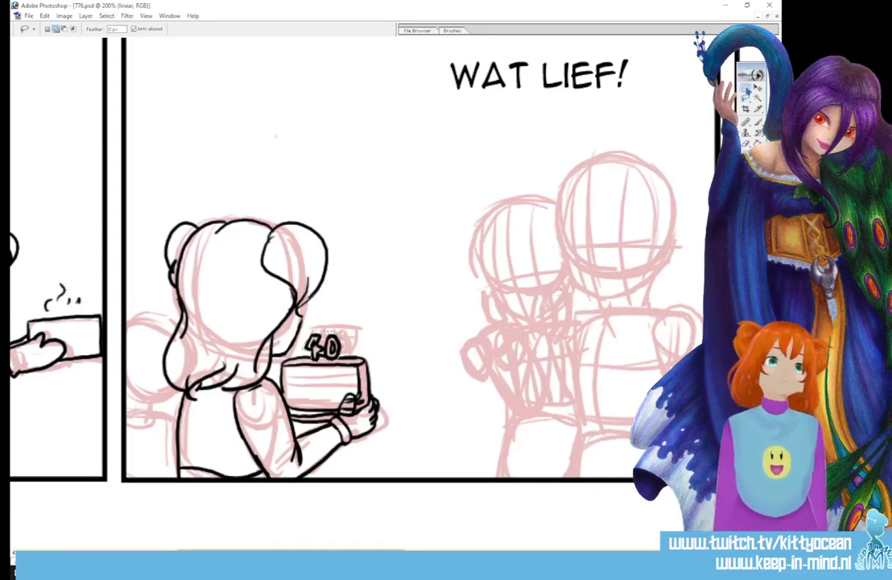
pyautogui.press('m')
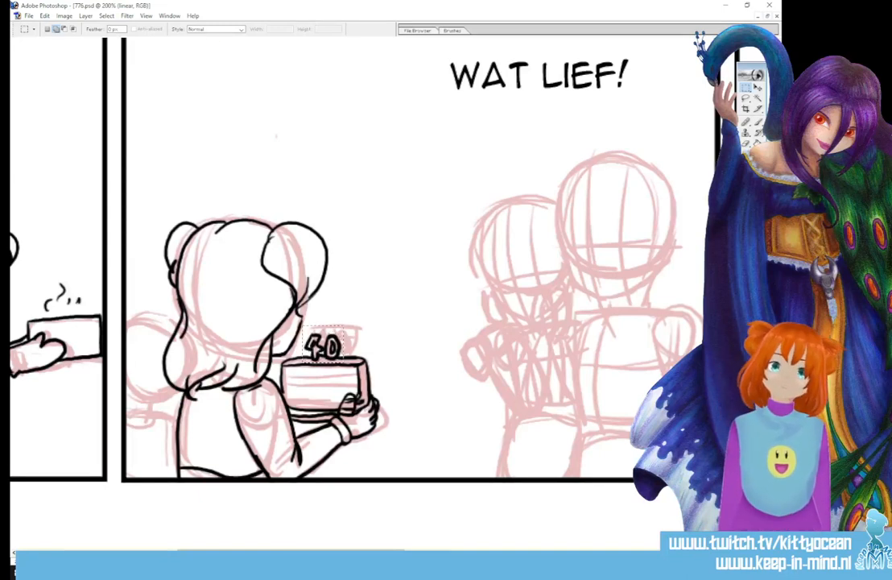
# - Try the Crystallize and Facet filters on the selected "40"
pyautogui.click(127, 16)
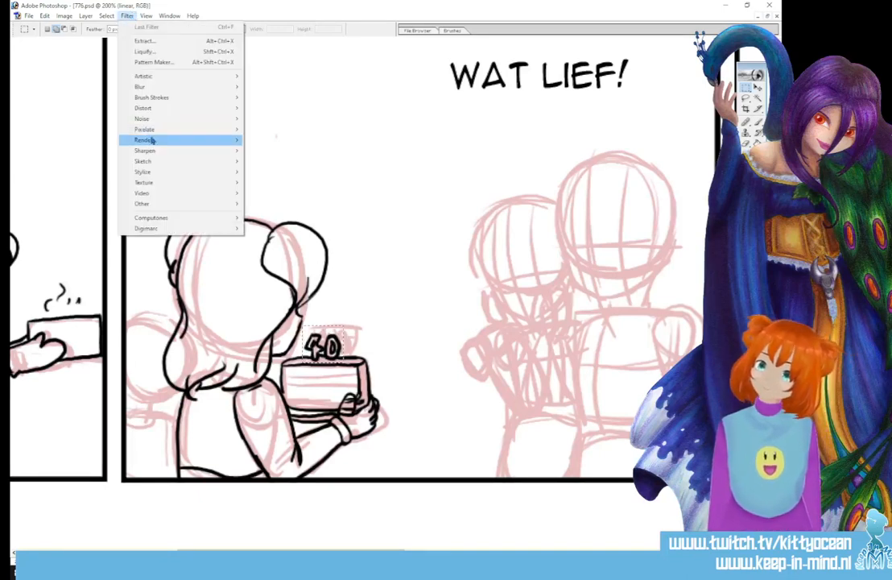
pyautogui.moveTo(164, 130)
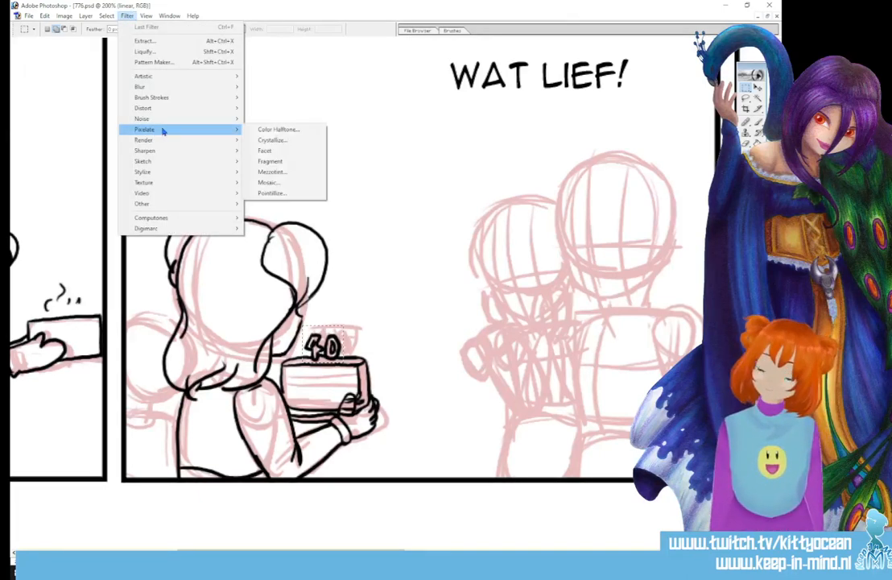
pyautogui.click(274, 141)
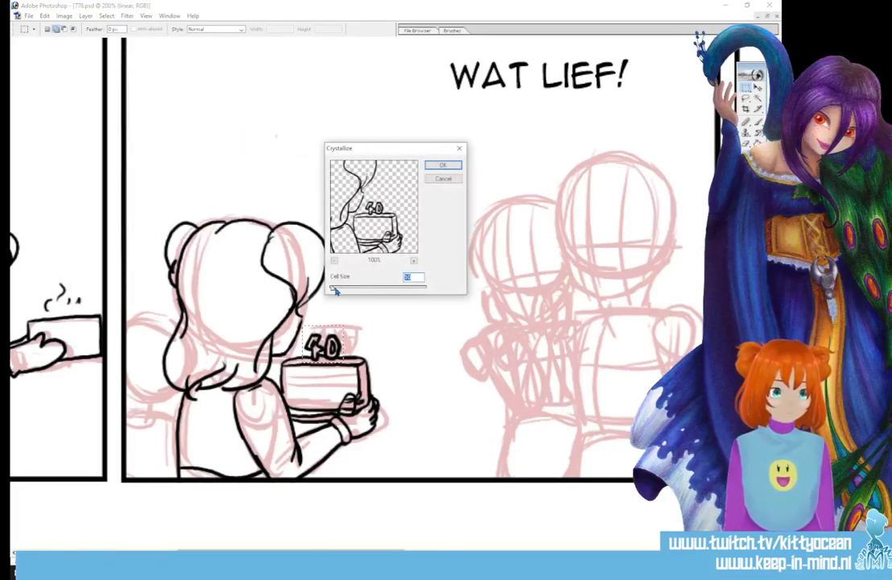
pyautogui.moveTo(360, 293); pyautogui.dragTo(394, 291)
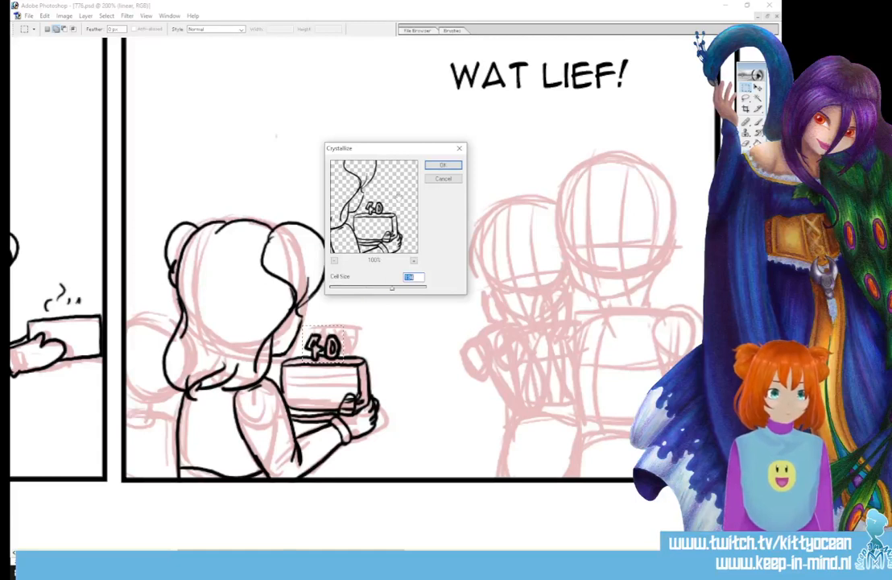
pyautogui.click(441, 179)
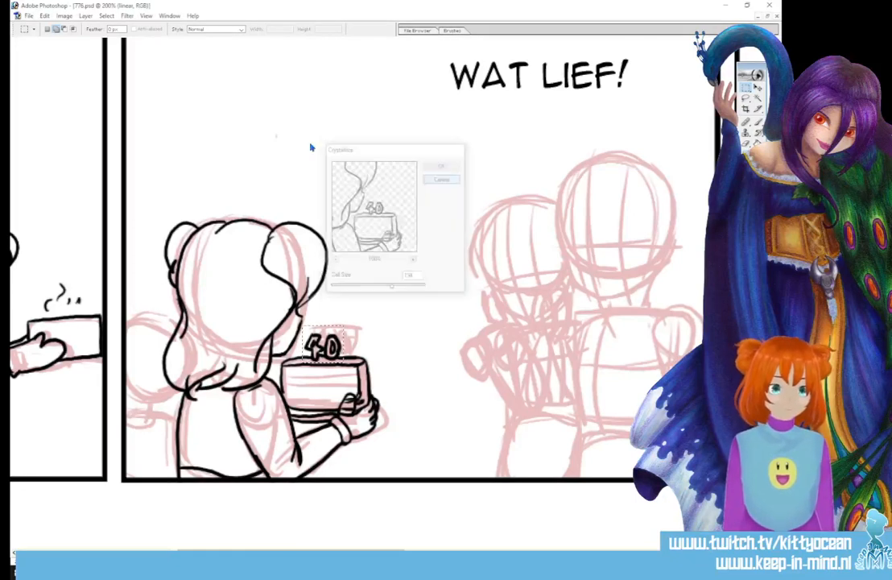
pyautogui.click(127, 16)
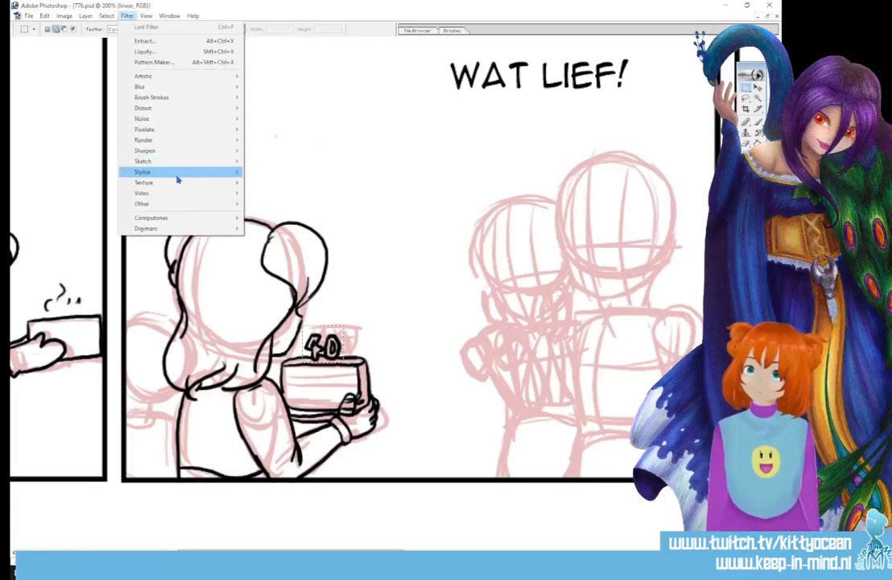
pyautogui.moveTo(188, 134)
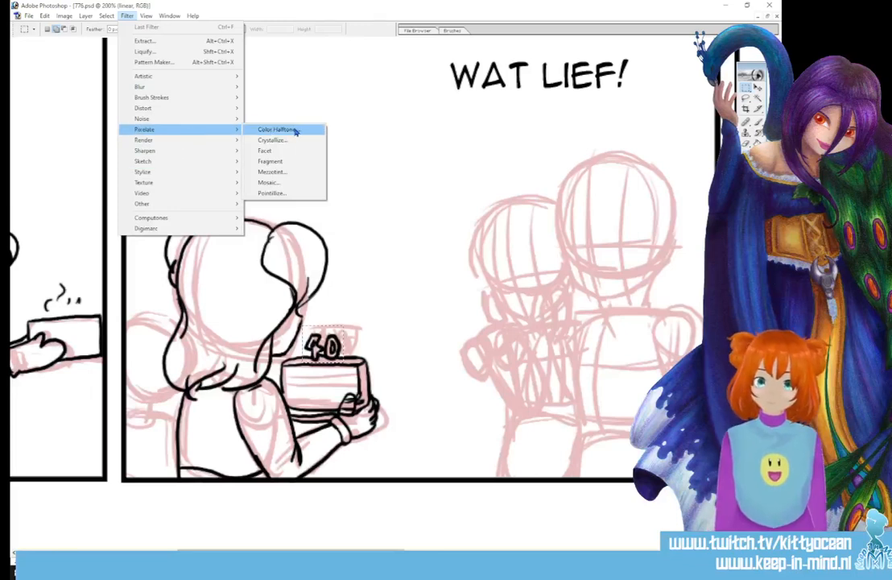
pyautogui.click(286, 151)
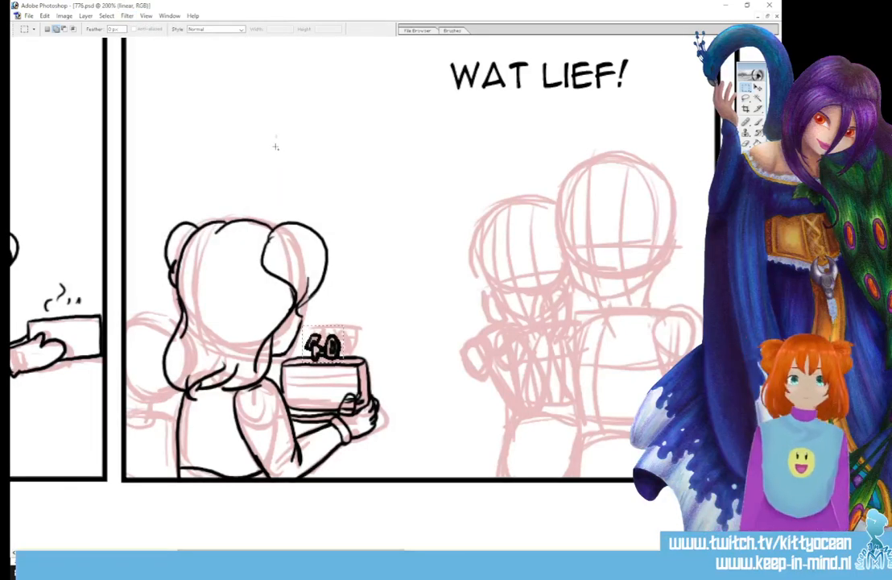
# - Pixelate the selected "40" on the cake with the Mosaic filter
pyautogui.click(128, 15)
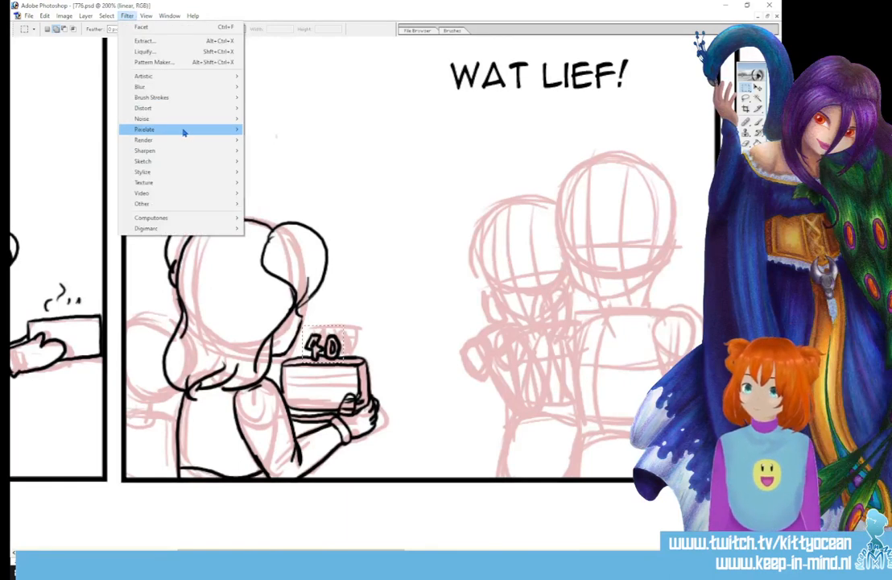
pyautogui.moveTo(184, 131)
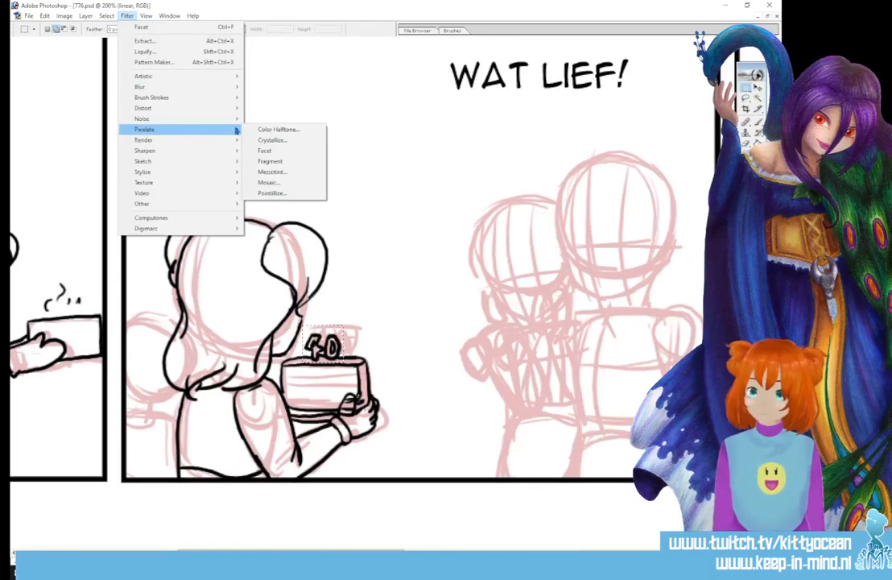
pyautogui.click(281, 183)
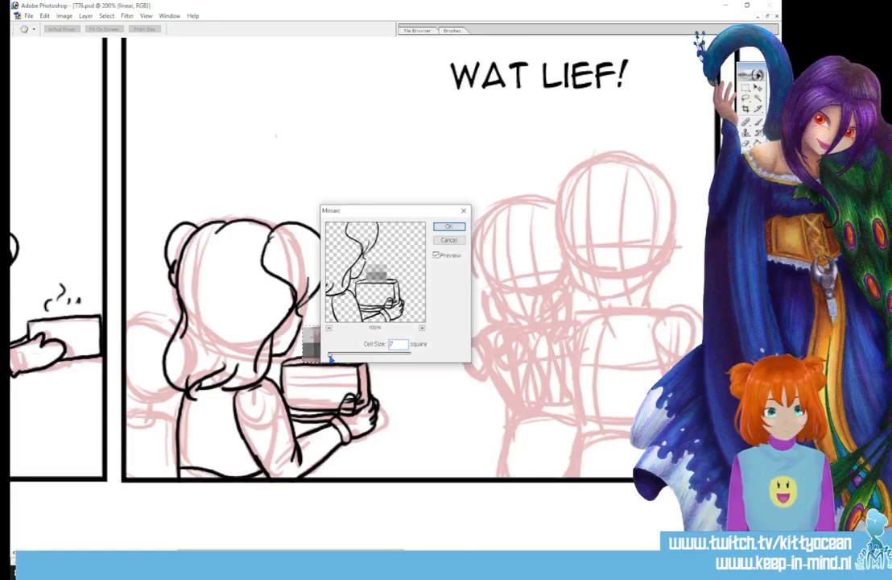
# - Pixelate the selected artwork above the girl's box with the Mosaic filter, reducing the cell size
pyautogui.moveTo(329, 356); pyautogui.dragTo(328, 356)
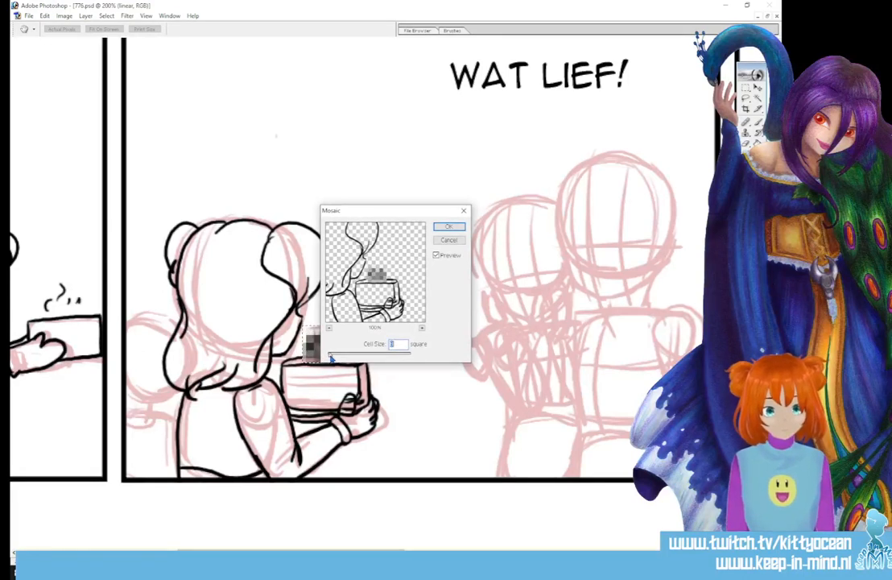
pyautogui.click(448, 228)
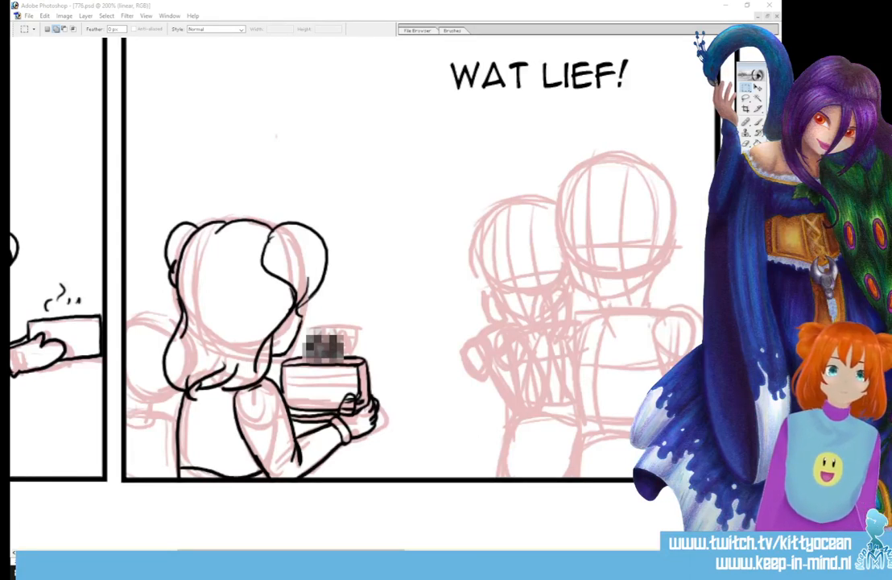
# - Ink the hair, neck and collar of the background figure partly hidden behind the girl with the Brush tool
pyautogui.press('b')
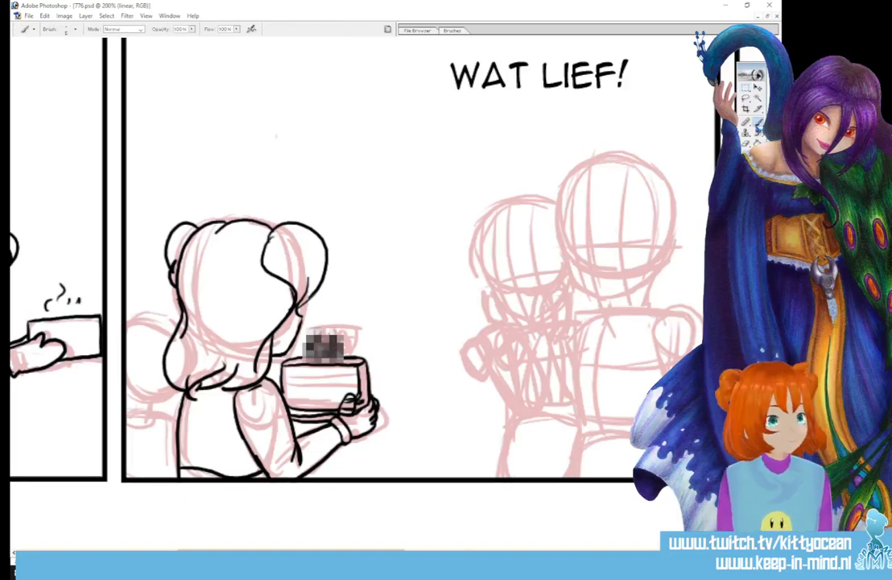
pyautogui.moveTo(130, 333); pyautogui.dragTo(174, 330)
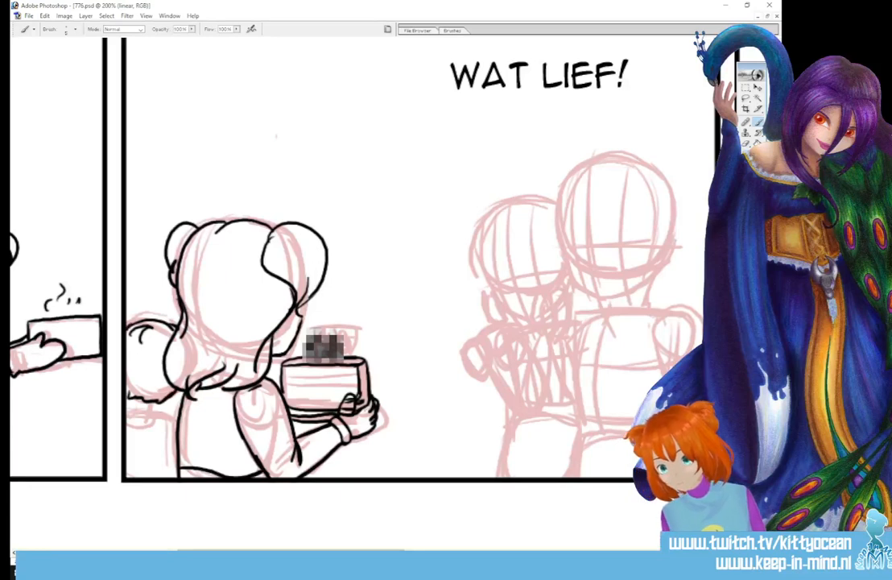
pyautogui.moveTo(128, 414); pyautogui.dragTo(161, 409)
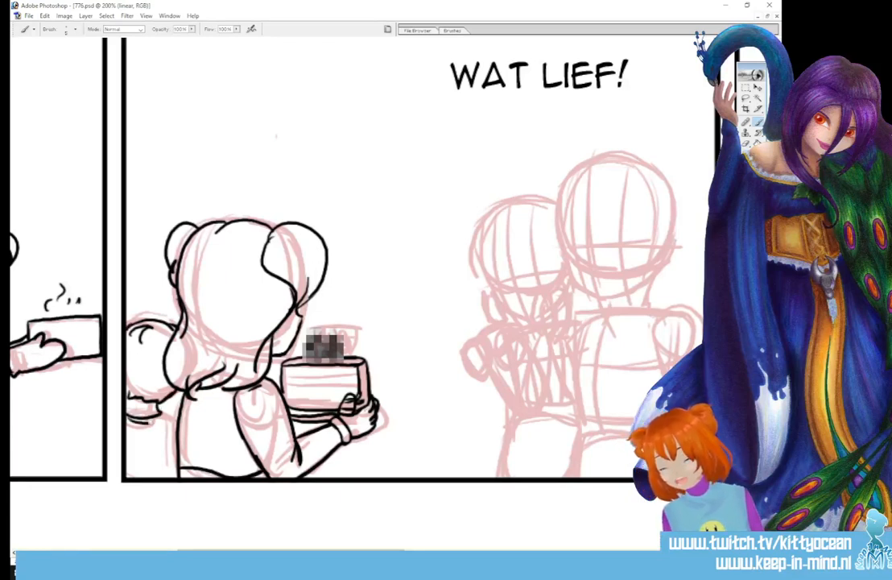
pyautogui.moveTo(129, 367); pyautogui.dragTo(142, 359)
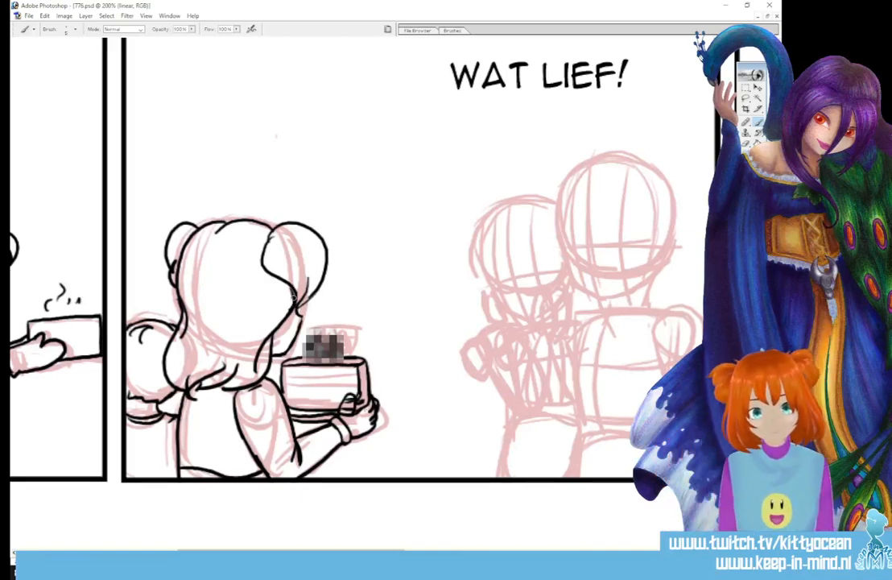
# - Ink the loose hair strands beside the girl's cheek and clean up the lines there with a smaller eraser tip
pyautogui.moveTo(254, 266)
pyautogui.mouseDown()
pyautogui.moveTo(238, 322)
pyautogui.moveTo(225, 331)
pyautogui.mouseUp()
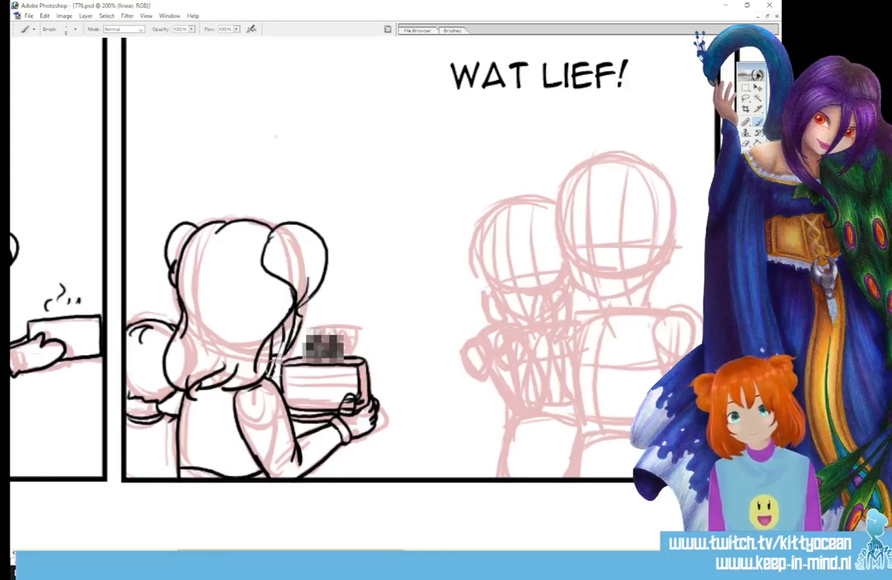
pyautogui.moveTo(247, 288); pyautogui.dragTo(239, 320)
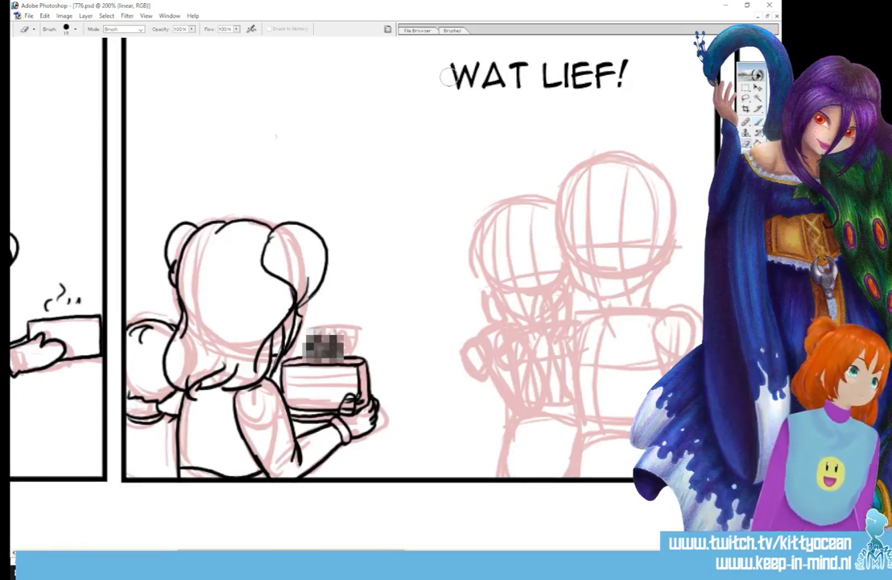
pyautogui.click(452, 30)
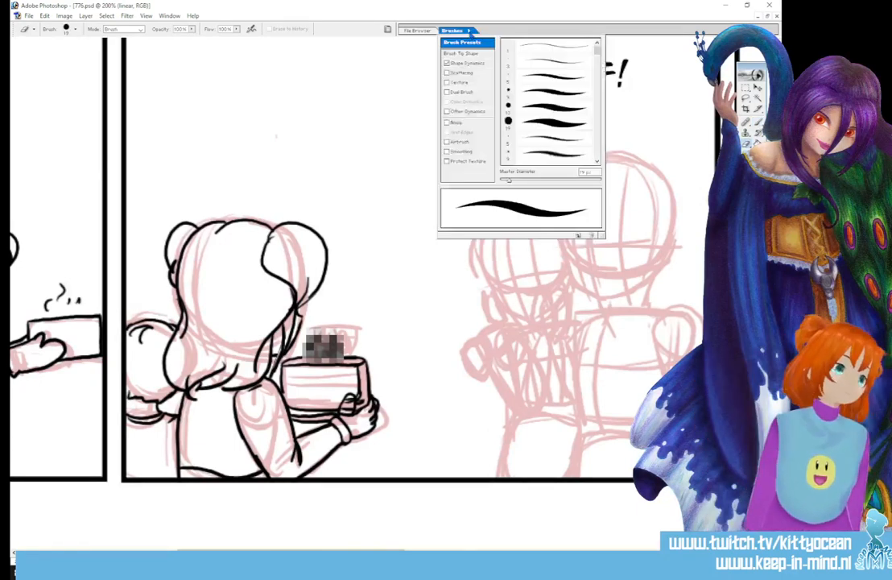
pyautogui.click(545, 87)
pyautogui.press('Return')
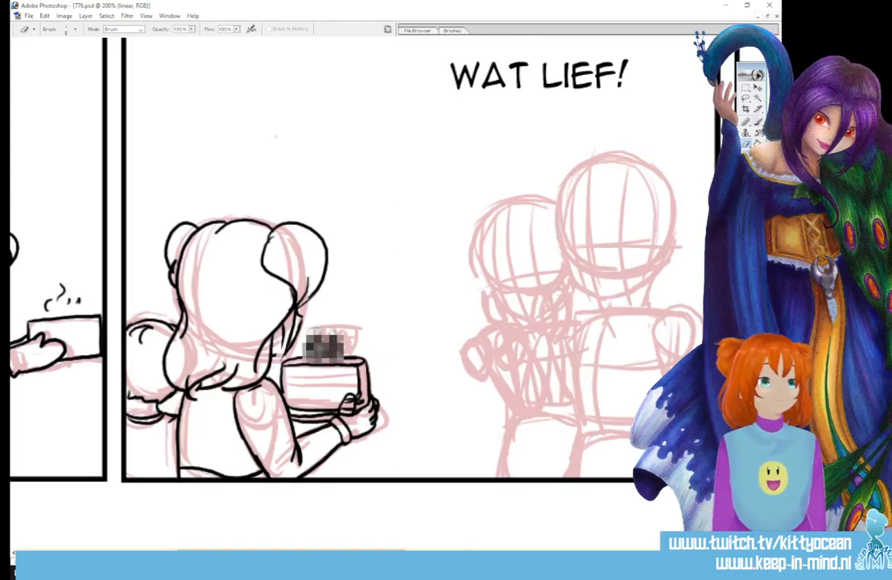
# - Ink the tall figure's face under WAT LIEF!, with eyes, eyebrows, nose, mouth and ear, plus the head outline and neck
pyautogui.press('b')
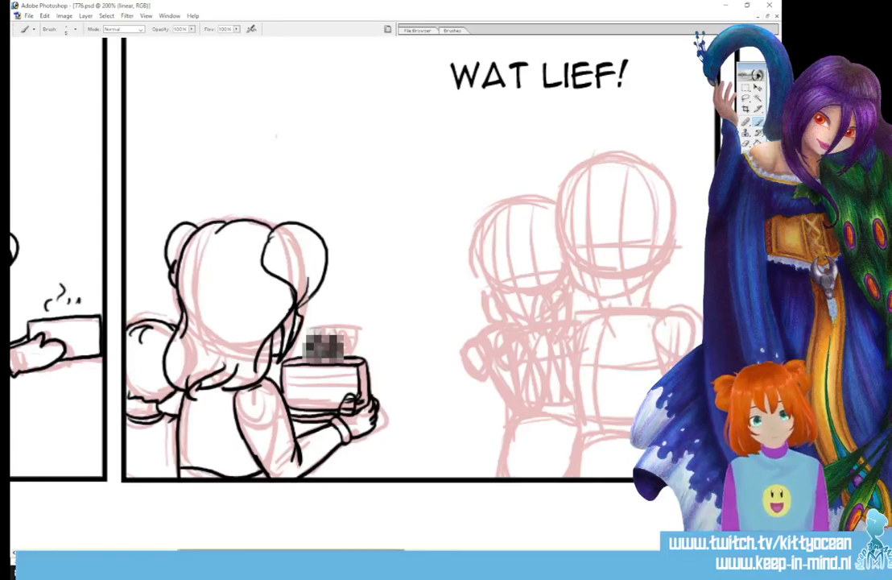
pyautogui.moveTo(335, 546); pyautogui.dragTo(420, 544)
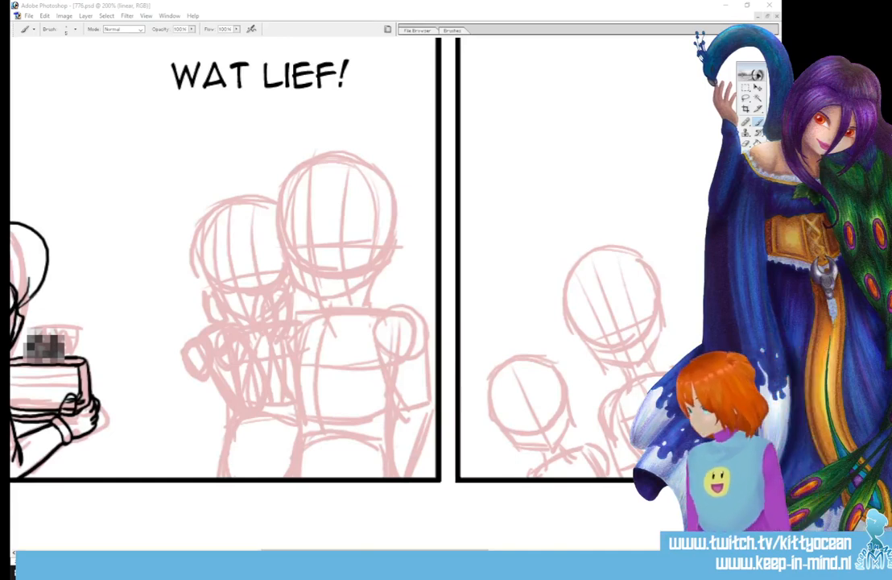
pyautogui.hscroll(-5, 342, 258)
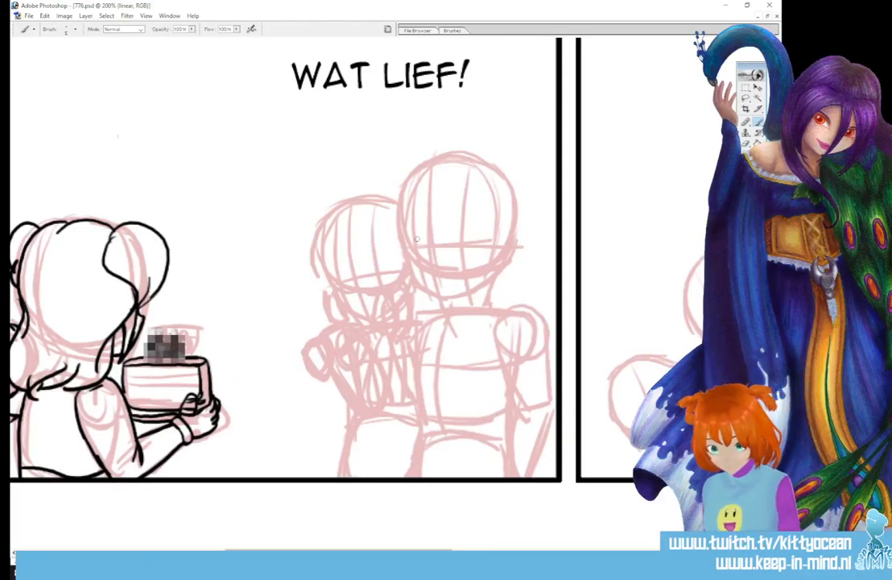
pyautogui.moveTo(461, 240); pyautogui.dragTo(460, 251)
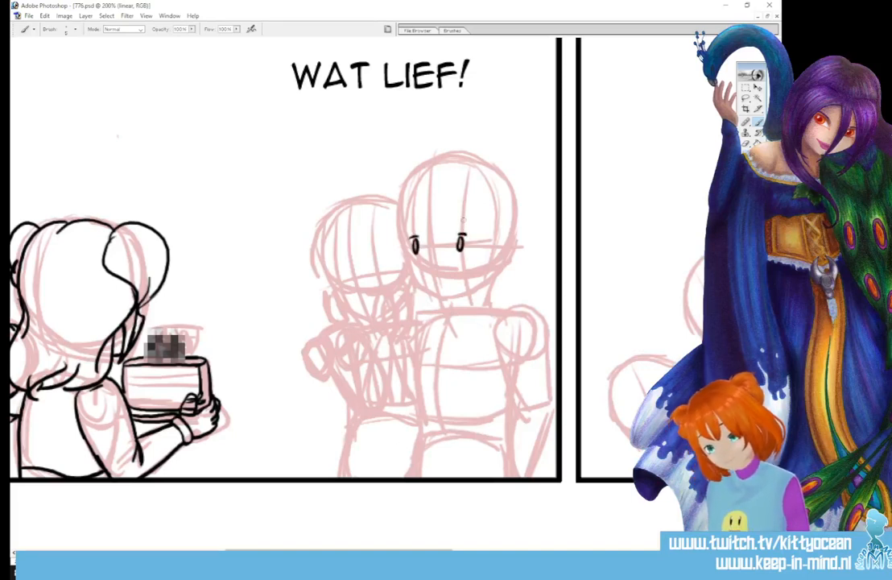
pyautogui.moveTo(456, 227); pyautogui.dragTo(475, 224)
pyautogui.moveTo(410, 228)
pyautogui.mouseDown()
pyautogui.moveTo(421, 230)
pyautogui.moveTo(406, 233)
pyautogui.moveTo(416, 247)
pyautogui.moveTo(461, 246)
pyautogui.moveTo(461, 275)
pyautogui.moveTo(494, 266)
pyautogui.mouseUp()
pyautogui.click(431, 261)
pyautogui.moveTo(409, 239)
pyautogui.mouseDown()
pyautogui.moveTo(417, 276)
pyautogui.moveTo(444, 295)
pyautogui.moveTo(480, 285)
pyautogui.moveTo(488, 271)
pyautogui.mouseUp()
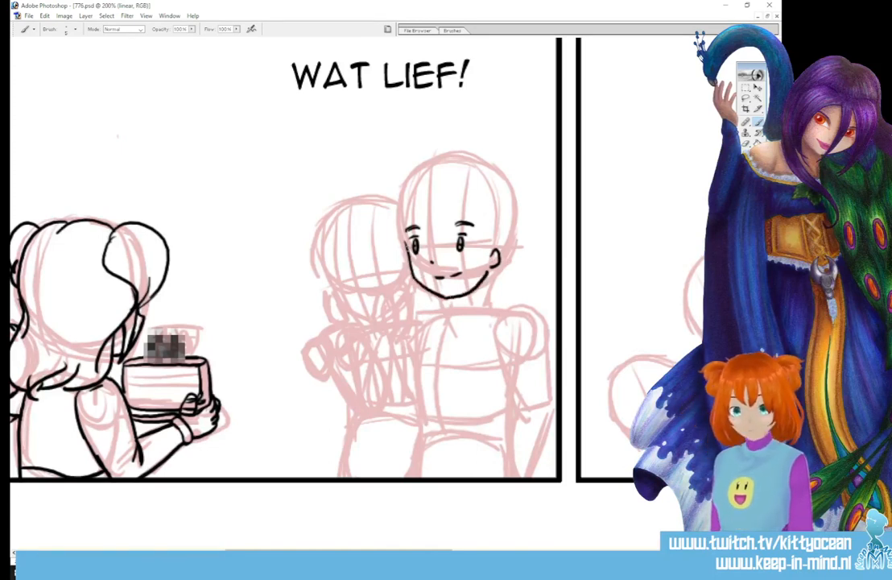
pyautogui.moveTo(403, 235)
pyautogui.mouseDown()
pyautogui.moveTo(413, 187)
pyautogui.moveTo(468, 171)
pyautogui.moveTo(491, 185)
pyautogui.moveTo(506, 212)
pyautogui.moveTo(488, 300)
pyautogui.moveTo(496, 263)
pyautogui.mouseUp()
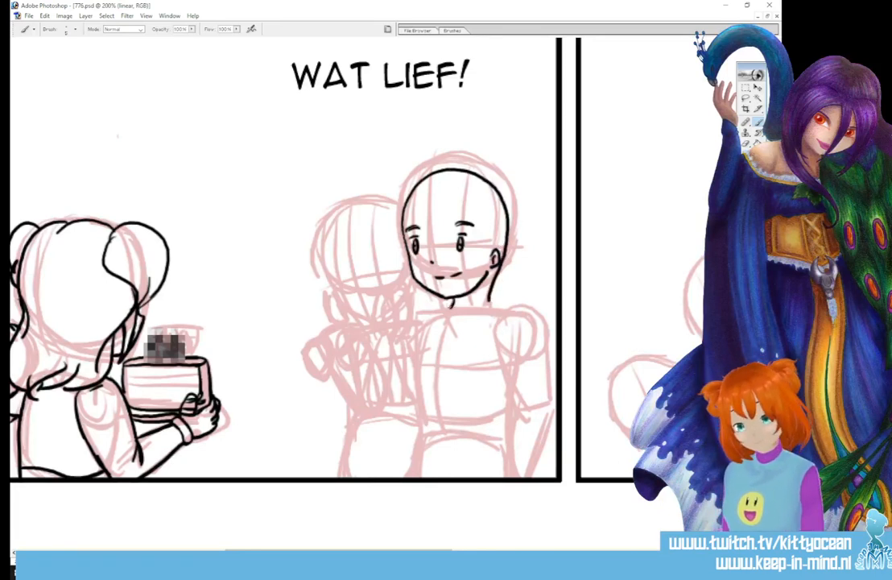
# - Ink the tall figure's shirt collar and the outlined short sleeve over the outer shoulder
pyautogui.moveTo(447, 297); pyautogui.dragTo(495, 305)
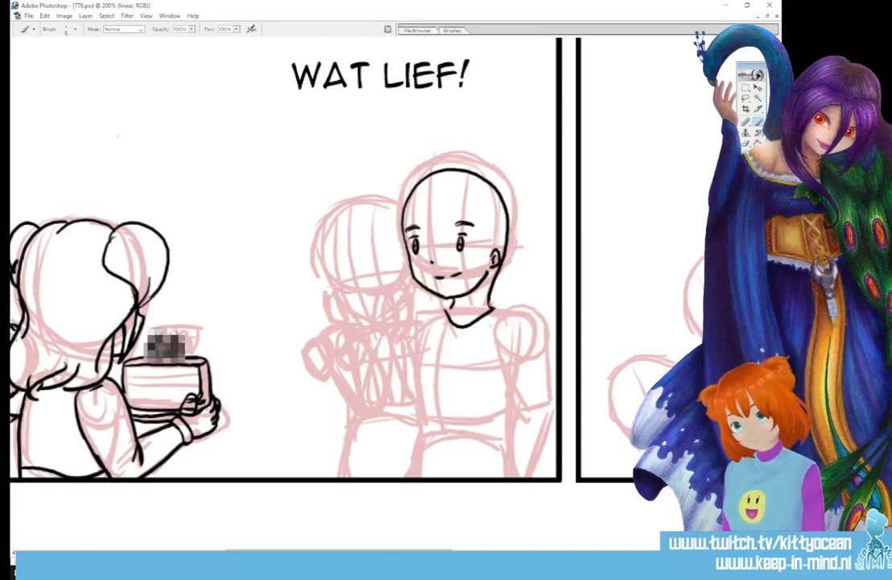
pyautogui.moveTo(483, 324); pyautogui.dragTo(503, 308)
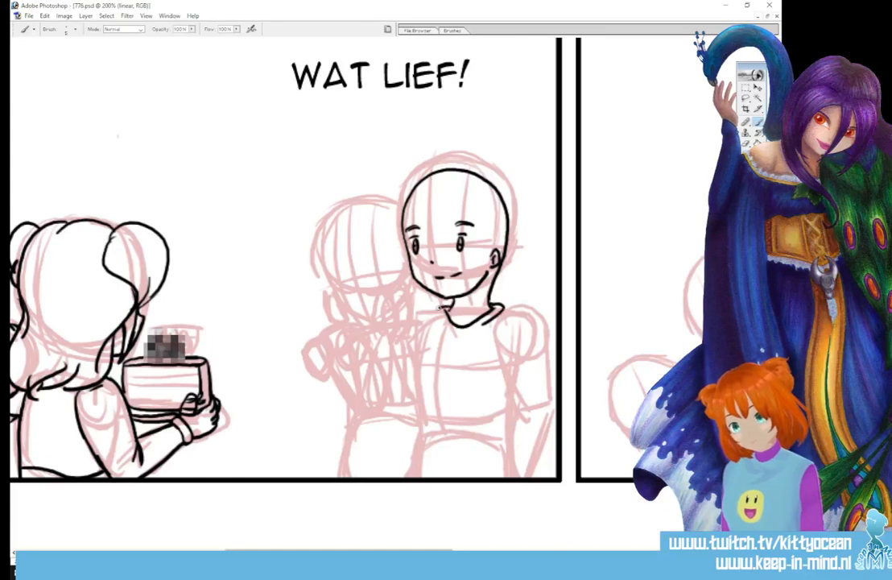
pyautogui.moveTo(503, 310)
pyautogui.mouseDown()
pyautogui.moveTo(537, 323)
pyautogui.moveTo(553, 359)
pyautogui.moveTo(501, 377)
pyautogui.moveTo(522, 383)
pyautogui.moveTo(554, 359)
pyautogui.mouseUp()
pyautogui.moveTo(529, 374); pyautogui.dragTo(540, 372)
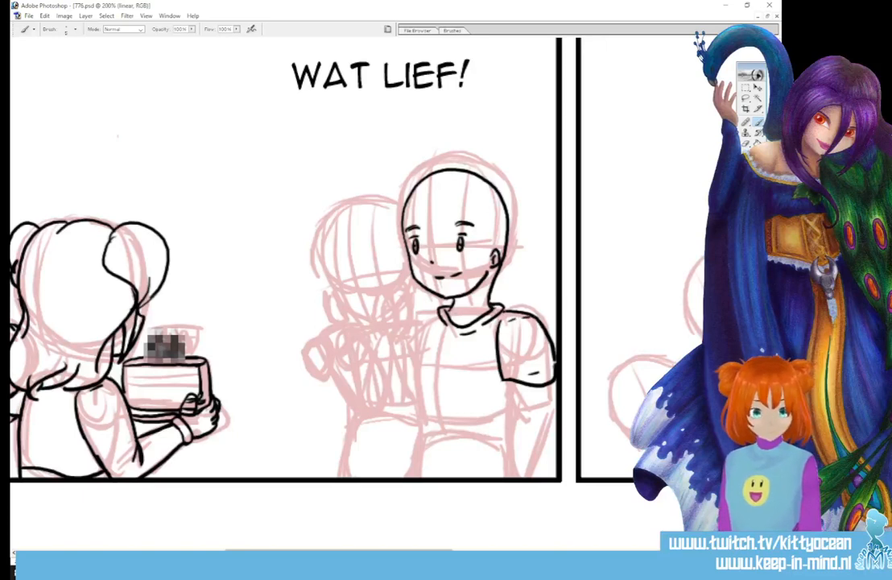
# - Ink the tall figure's shirt body, hem and folds, the hanging arm and the inner shoulder line
pyautogui.moveTo(421, 316)
pyautogui.mouseDown()
pyautogui.moveTo(420, 347)
pyautogui.moveTo(416, 405)
pyautogui.moveTo(426, 434)
pyautogui.moveTo(408, 474)
pyautogui.moveTo(486, 476)
pyautogui.mouseUp()
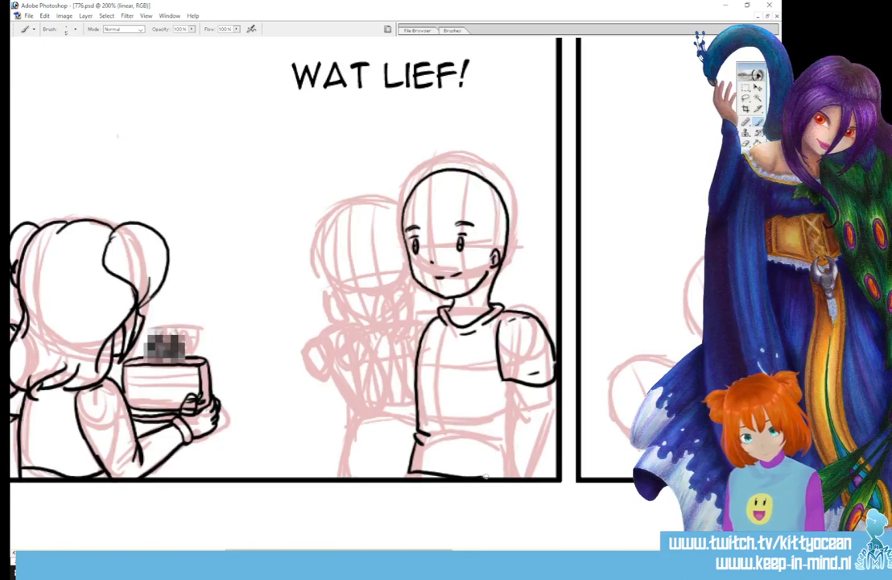
pyautogui.moveTo(506, 385); pyautogui.dragTo(508, 477)
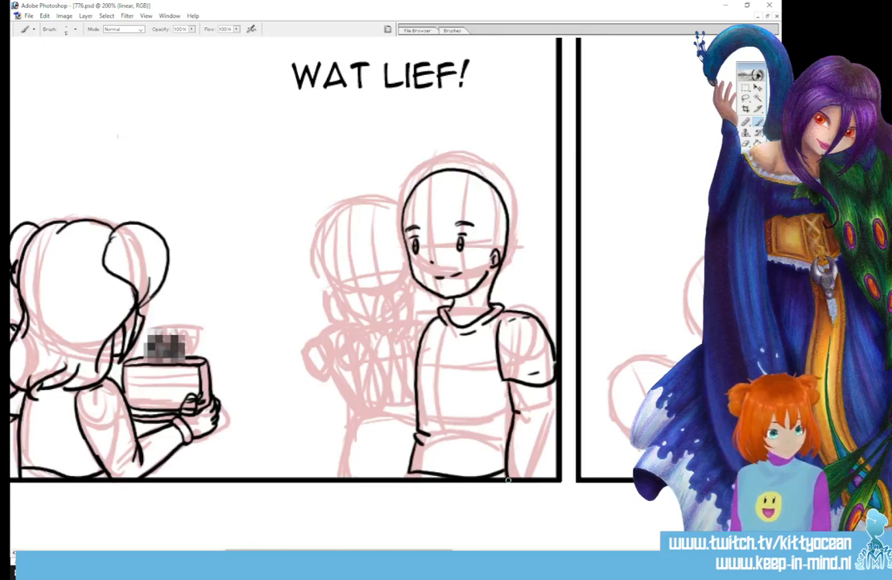
pyautogui.moveTo(550, 385); pyautogui.dragTo(529, 477)
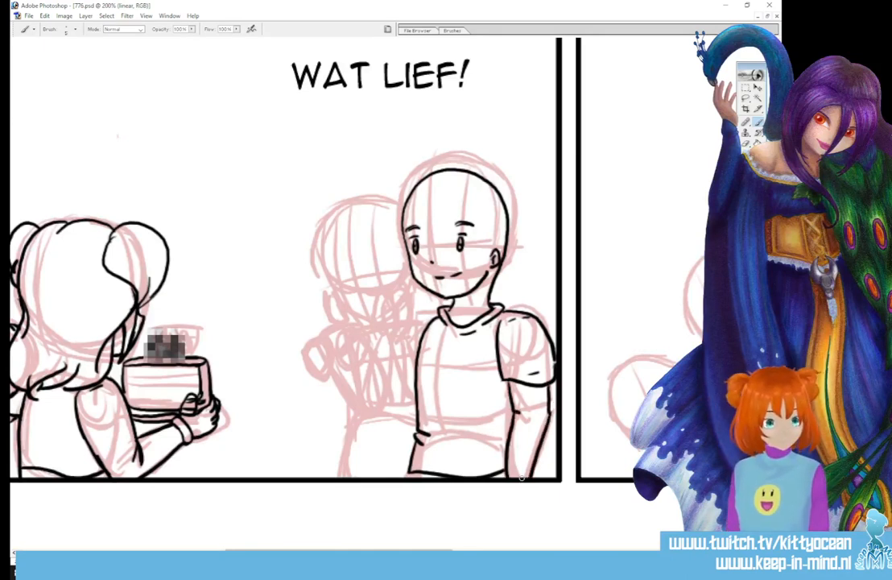
pyautogui.moveTo(470, 466); pyautogui.dragTo(488, 461)
pyautogui.moveTo(439, 312); pyautogui.dragTo(418, 315)
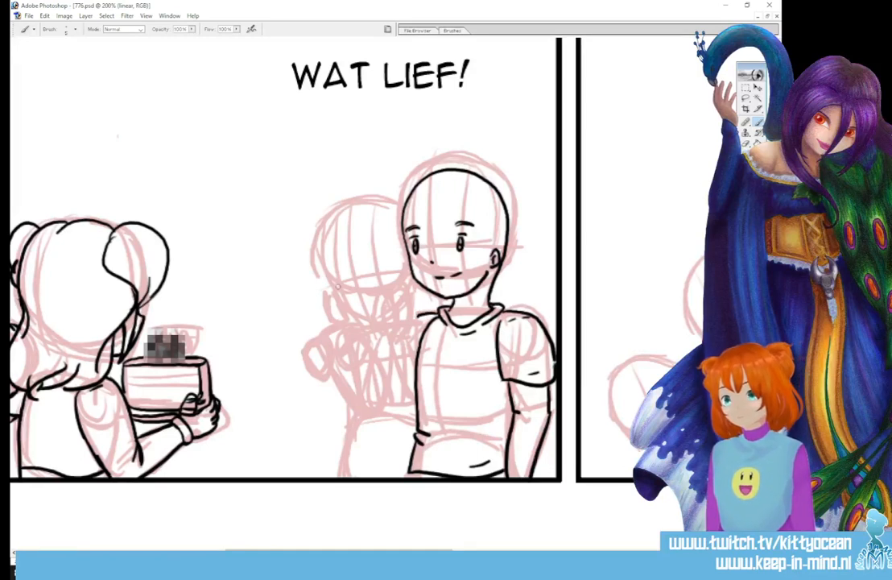
# - Ink the jawline of the shorter figure beside the tall one
pyautogui.moveTo(332, 284)
pyautogui.mouseDown()
pyautogui.moveTo(355, 319)
pyautogui.moveTo(376, 325)
pyautogui.moveTo(410, 301)
pyautogui.mouseUp()
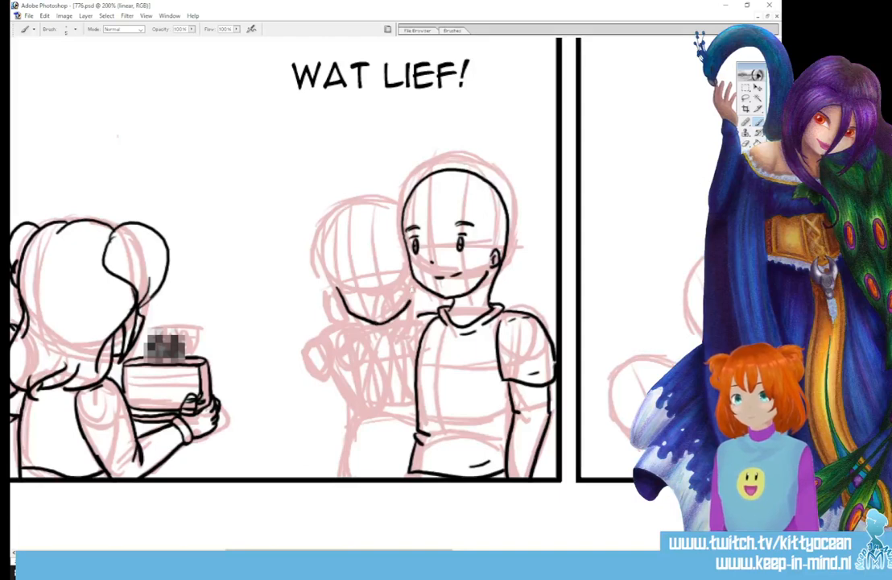
pyautogui.moveTo(347, 281); pyautogui.dragTo(349, 291)
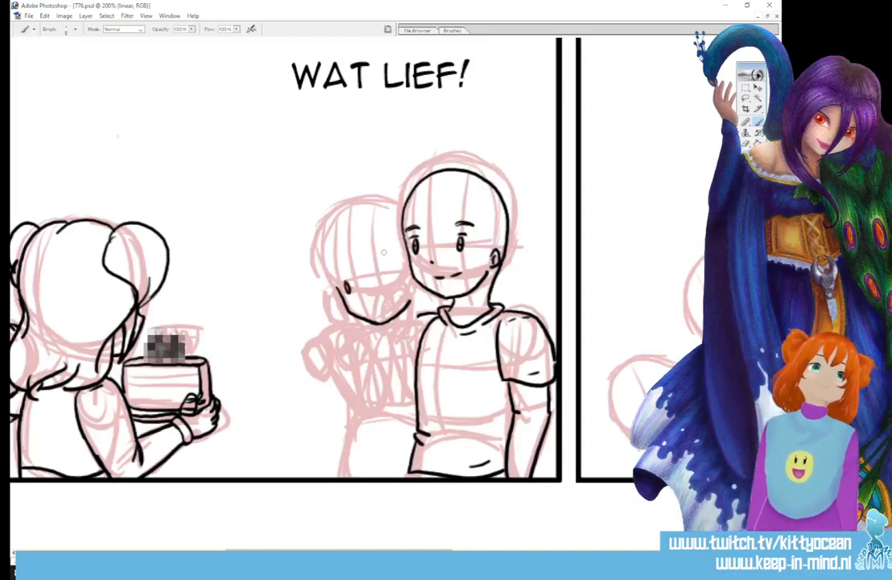
pyautogui.moveTo(383, 276); pyautogui.dragTo(384, 285)
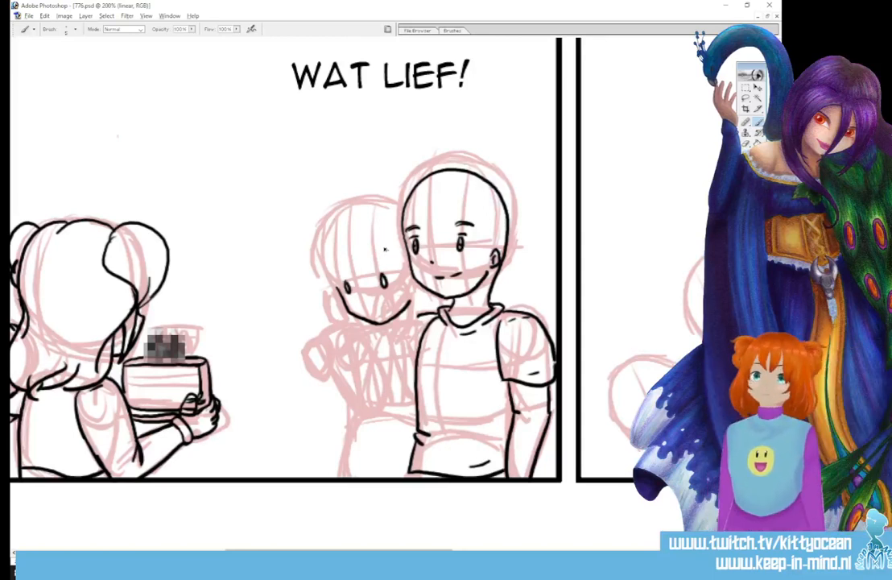
pyautogui.hotkey('ctrl', 'alt', 'z')
pyautogui.hotkey('ctrl', 'alt', 'z')
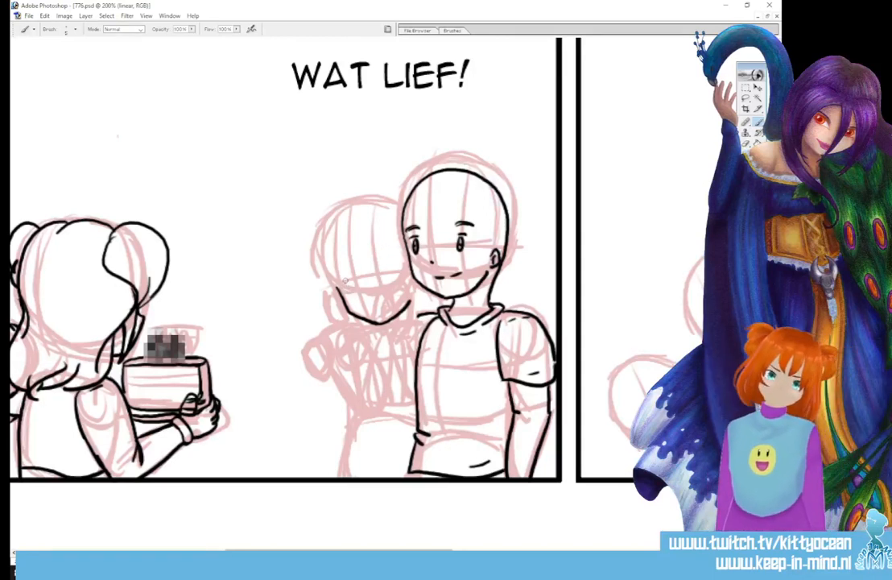
# - Ink the shorter figure's eyes, eyebrows, nose and open smiling mouth, placing the eyes slightly above the jawline's start
pyautogui.moveTo(346, 279)
pyautogui.mouseDown()
pyautogui.moveTo(347, 287)
pyautogui.moveTo(382, 279)
pyautogui.moveTo(389, 263)
pyautogui.moveTo(338, 277)
pyautogui.moveTo(344, 267)
pyautogui.mouseUp()
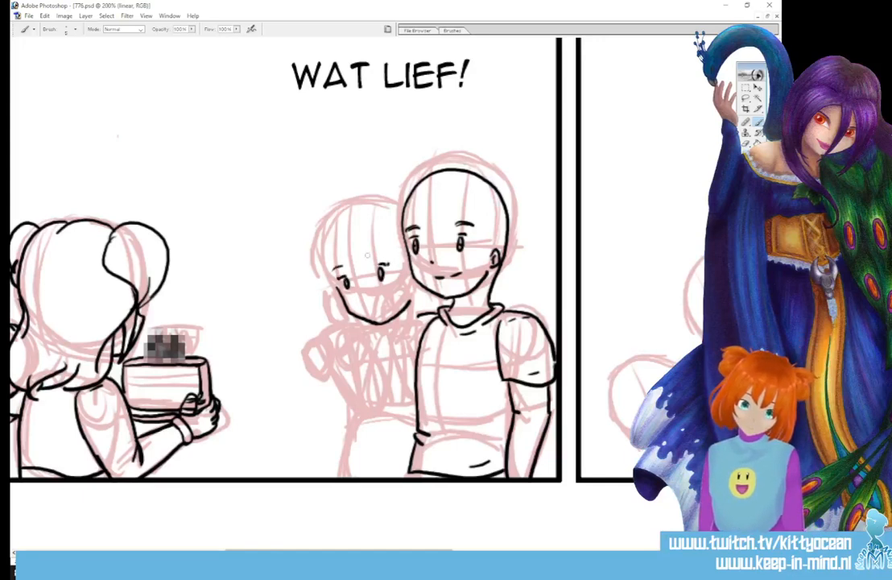
pyautogui.moveTo(372, 303); pyautogui.dragTo(391, 301)
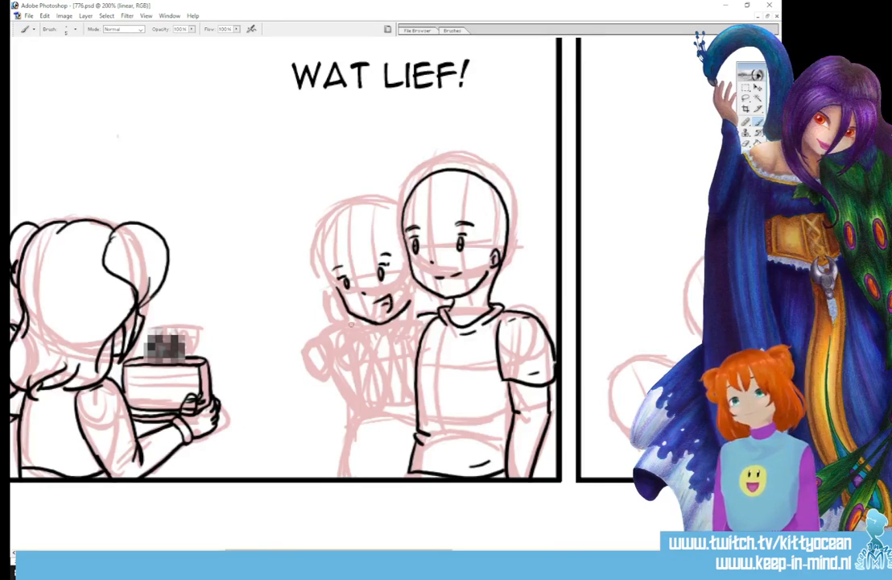
# - Ink the shorter figure's bent arm and thumbs-up hand with curled fingers and wrist cuff
pyautogui.moveTo(352, 324)
pyautogui.mouseDown()
pyautogui.moveTo(329, 290)
pyautogui.moveTo(360, 397)
pyautogui.moveTo(352, 318)
pyautogui.moveTo(381, 406)
pyautogui.mouseUp()
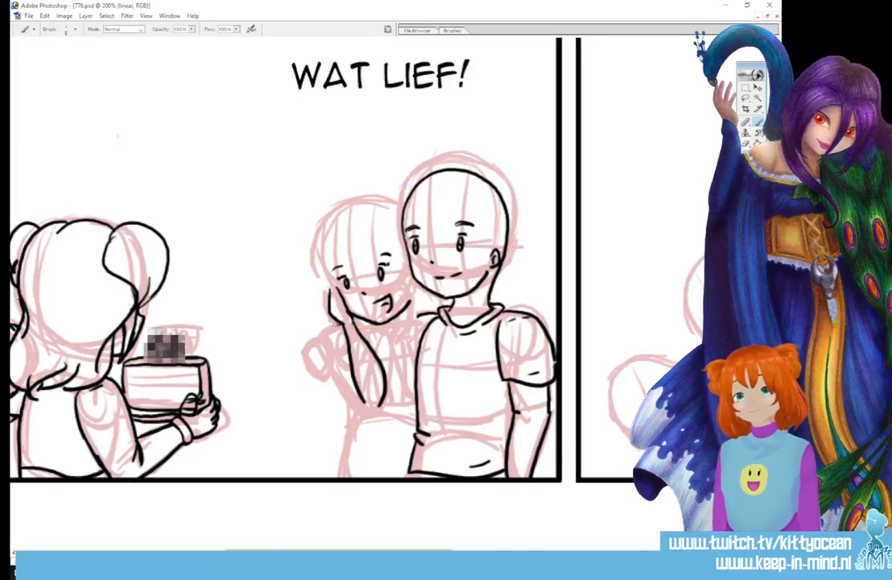
pyautogui.moveTo(331, 324)
pyautogui.mouseDown()
pyautogui.moveTo(311, 344)
pyautogui.moveTo(330, 343)
pyautogui.moveTo(333, 353)
pyautogui.mouseUp()
pyautogui.moveTo(330, 342); pyautogui.dragTo(331, 369)
pyautogui.moveTo(335, 358)
pyautogui.mouseDown()
pyautogui.moveTo(328, 381)
pyautogui.moveTo(352, 381)
pyautogui.mouseUp()
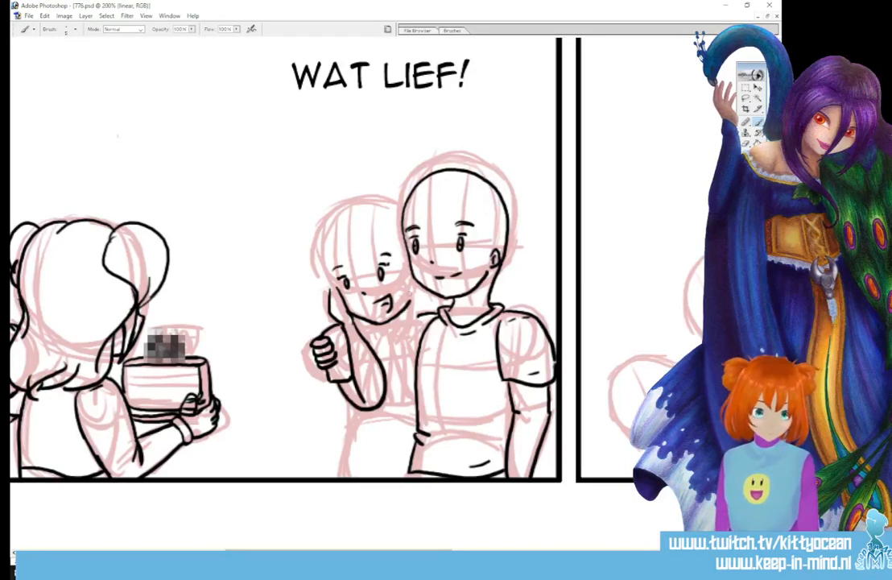
# - Ink the shorter figure's long hair strands hanging down both sides of the face and over the bent arm
pyautogui.moveTo(400, 257); pyautogui.dragTo(409, 369)
pyautogui.moveTo(416, 288); pyautogui.dragTo(411, 376)
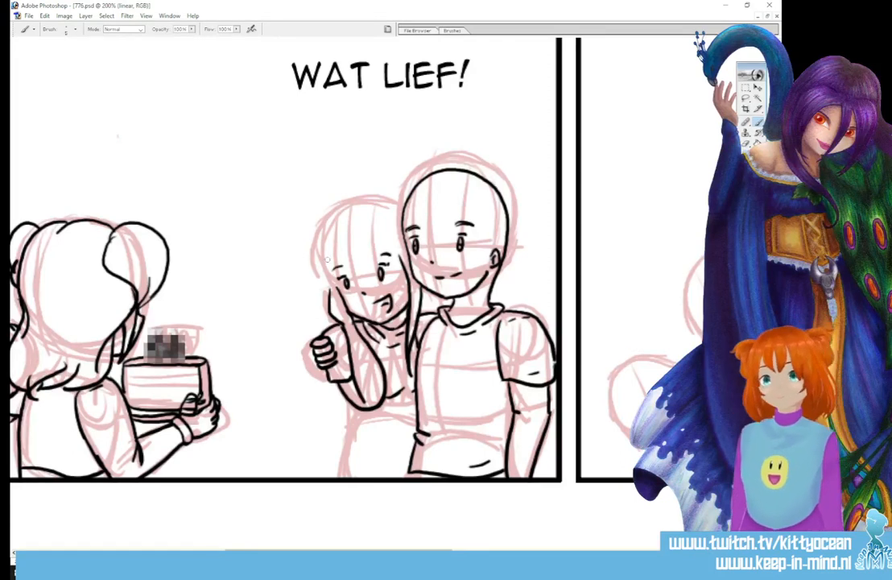
pyautogui.moveTo(324, 258); pyautogui.dragTo(364, 395)
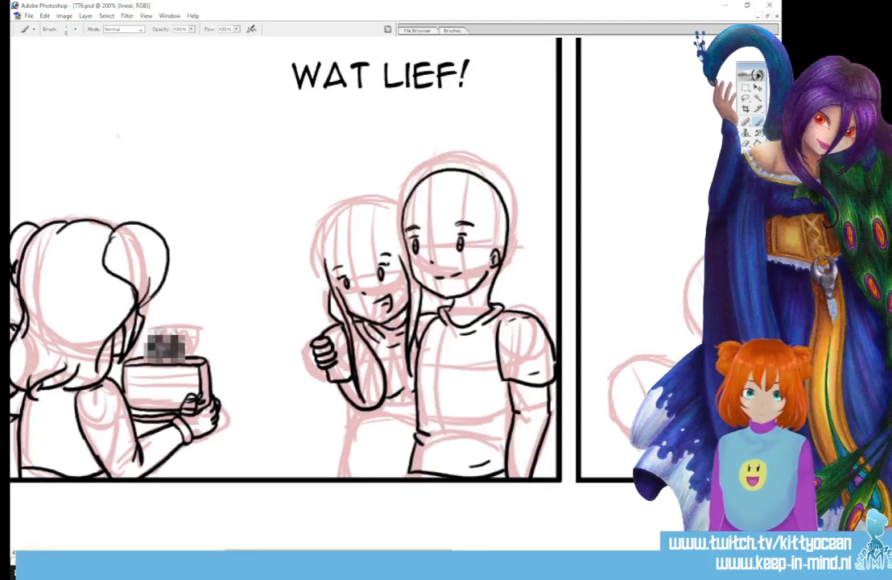
pyautogui.moveTo(338, 262); pyautogui.dragTo(352, 315)
pyautogui.moveTo(303, 269); pyautogui.dragTo(328, 361)
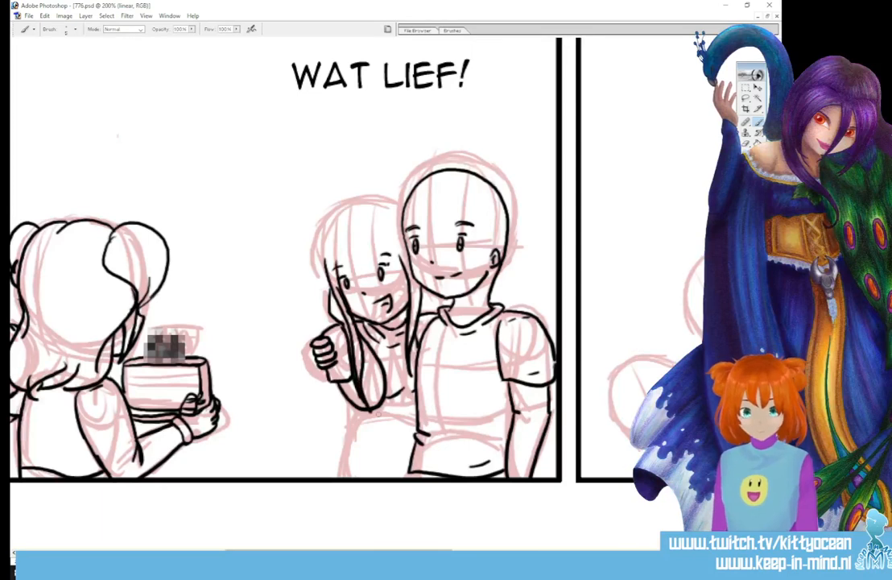
# - Ink the shorter figure's parted fringe across the forehead and the hair outline over the top of the head
pyautogui.moveTo(409, 277); pyautogui.dragTo(347, 239)
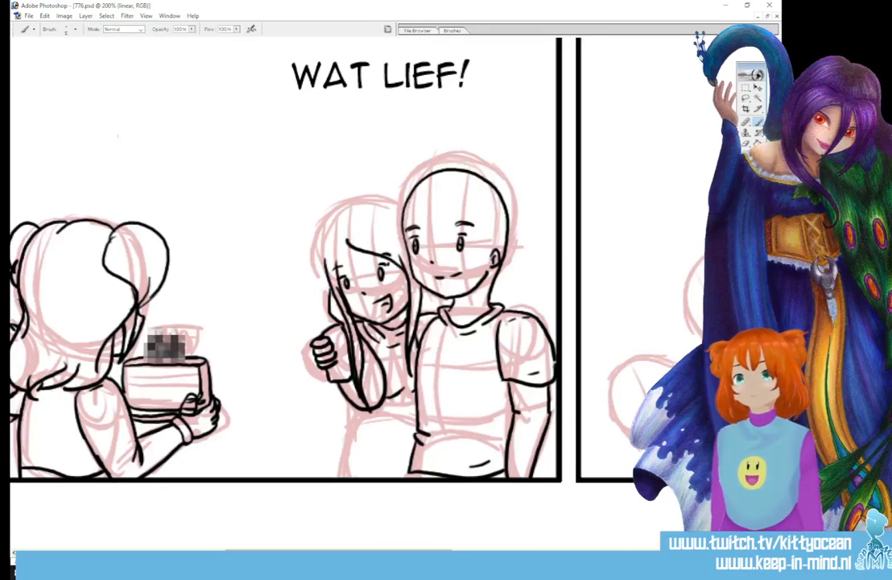
pyautogui.hotkey('ctrl', 'z')
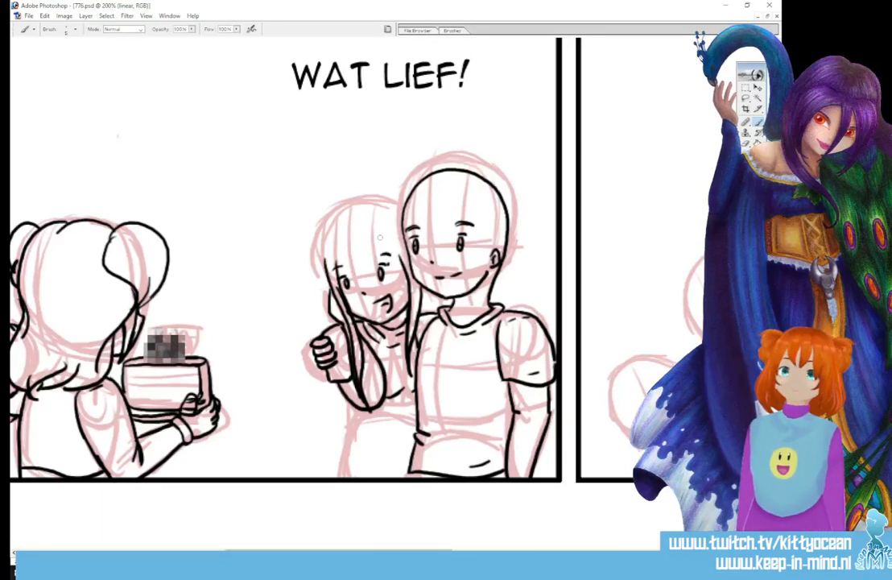
pyautogui.moveTo(349, 244)
pyautogui.mouseDown()
pyautogui.moveTo(352, 252)
pyautogui.moveTo(400, 258)
pyautogui.moveTo(337, 273)
pyautogui.mouseUp()
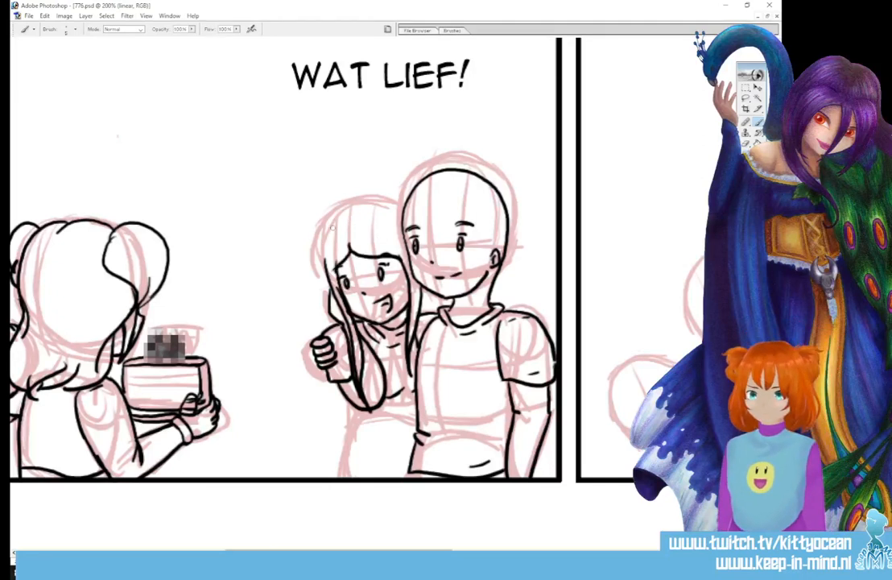
pyautogui.moveTo(332, 228)
pyautogui.mouseDown()
pyautogui.moveTo(320, 270)
pyautogui.moveTo(321, 235)
pyautogui.moveTo(347, 212)
pyautogui.moveTo(395, 206)
pyautogui.mouseUp()
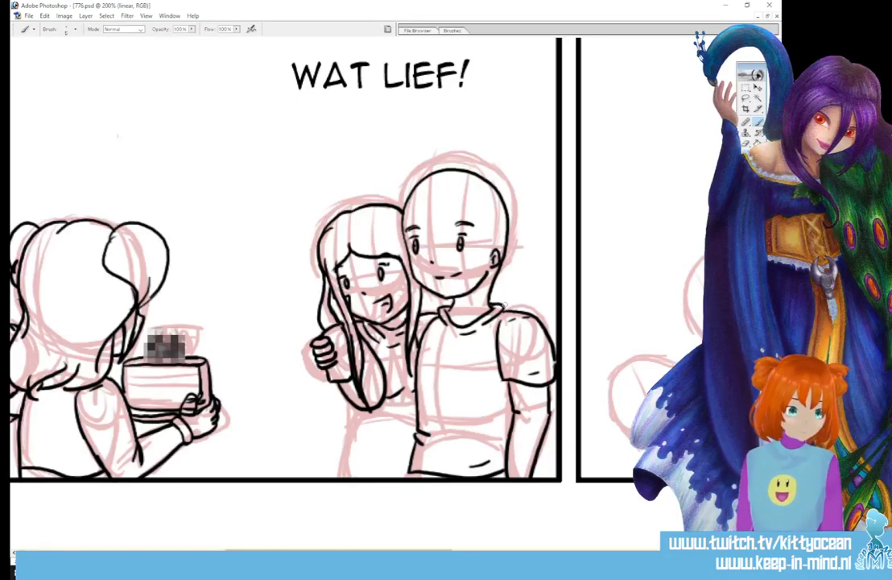
# - Ink the shorter figure's hand on the tall figure's shoulder, the shirt's side and hem, and the curled hair ends below the arm
pyautogui.moveTo(502, 311); pyautogui.dragTo(531, 311)
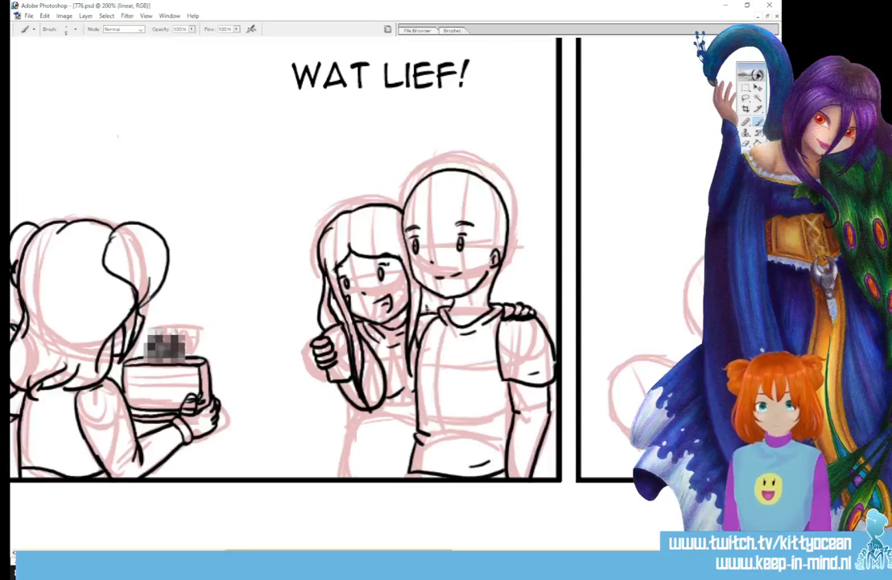
pyautogui.moveTo(349, 408)
pyautogui.mouseDown()
pyautogui.moveTo(341, 451)
pyautogui.moveTo(385, 462)
pyautogui.mouseUp()
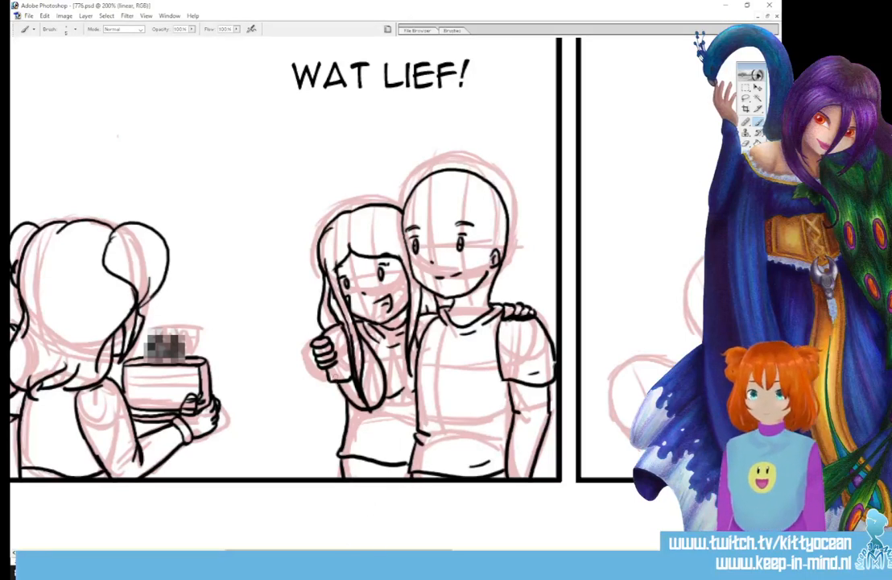
pyautogui.moveTo(339, 381); pyautogui.dragTo(333, 410)
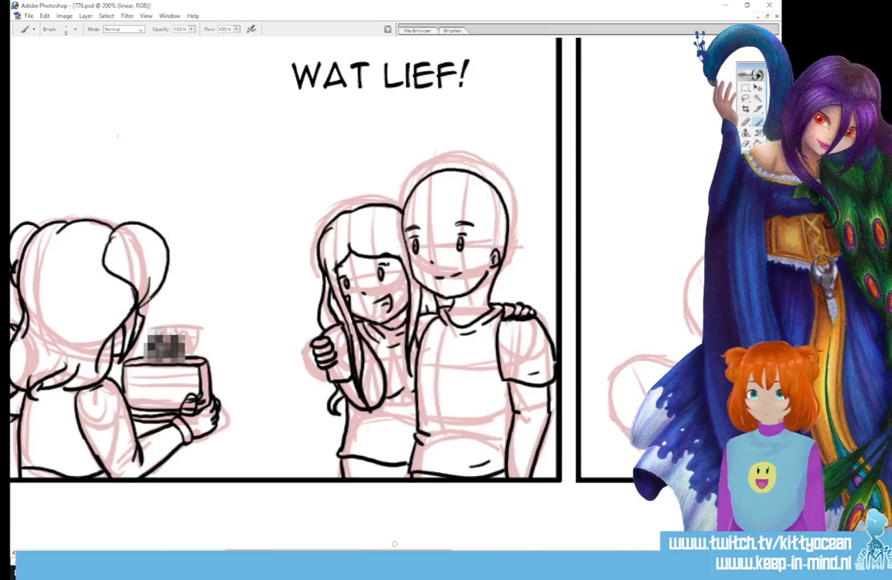
# - Ink simple line eyes and tiny mouths on the two small figures in the next panel
pyautogui.moveTo(395, 550); pyautogui.dragTo(523, 551)
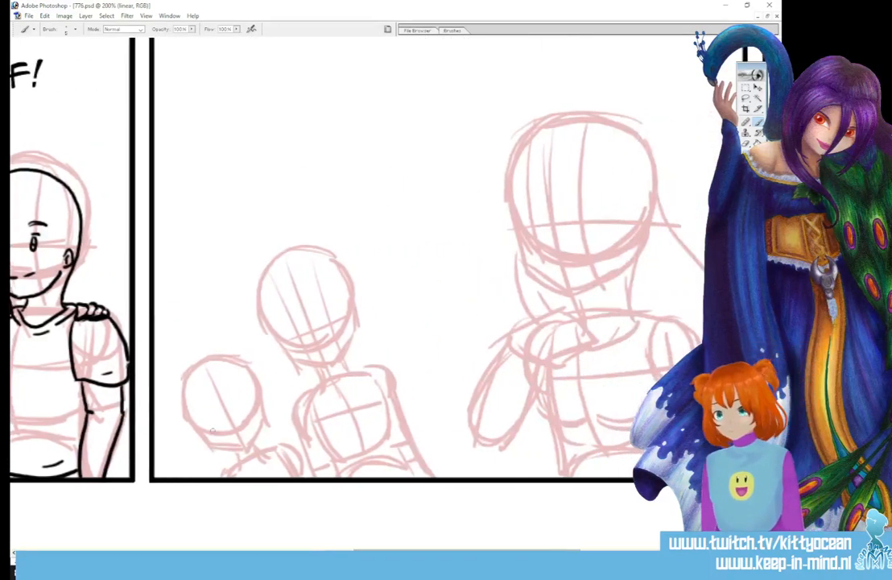
pyautogui.moveTo(211, 423)
pyautogui.mouseDown()
pyautogui.moveTo(244, 420)
pyautogui.moveTo(240, 437)
pyautogui.mouseUp()
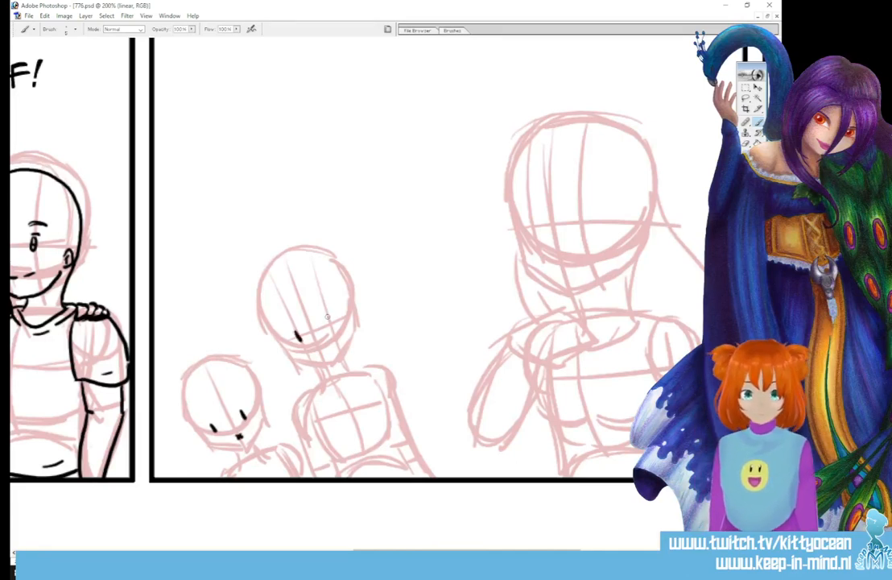
pyautogui.moveTo(329, 317); pyautogui.dragTo(323, 349)
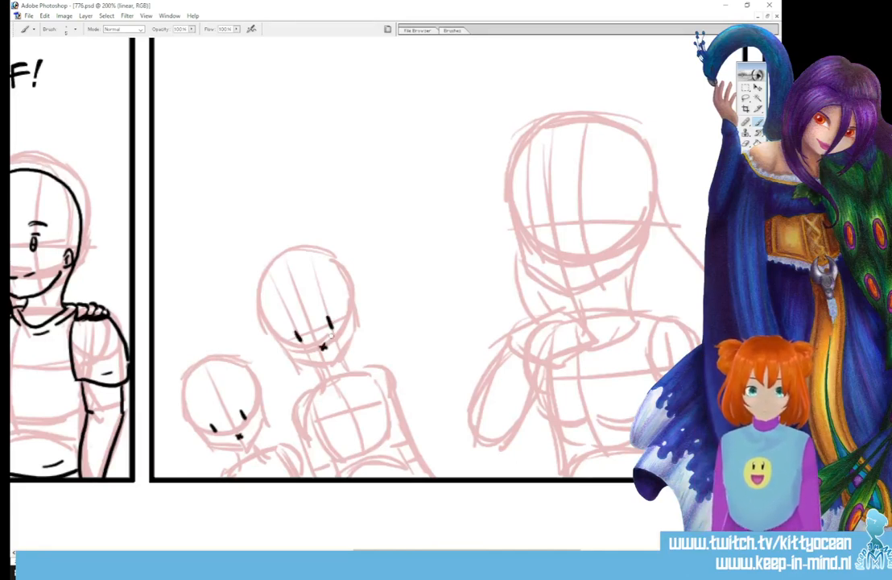
# - Ink the larger small figure's fringe, face-framing hair strands, chin and turtleneck collar
pyautogui.moveTo(299, 304)
pyautogui.mouseDown()
pyautogui.moveTo(297, 321)
pyautogui.moveTo(320, 320)
pyautogui.moveTo(309, 377)
pyautogui.mouseUp()
pyautogui.moveTo(288, 320)
pyautogui.mouseDown()
pyautogui.moveTo(300, 350)
pyautogui.moveTo(329, 306)
pyautogui.moveTo(352, 364)
pyautogui.mouseUp()
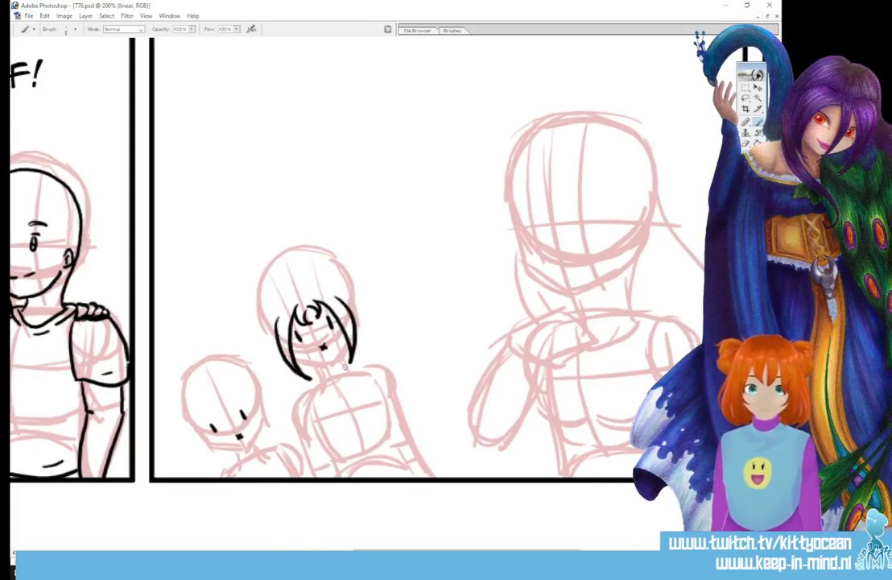
pyautogui.moveTo(278, 312)
pyautogui.mouseDown()
pyautogui.moveTo(264, 318)
pyautogui.moveTo(276, 338)
pyautogui.mouseUp()
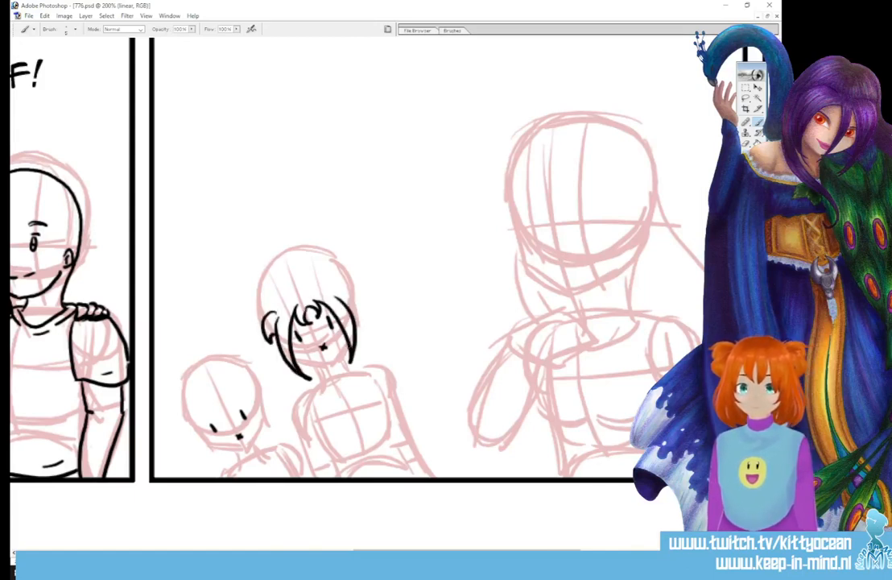
pyautogui.moveTo(329, 290)
pyautogui.mouseDown()
pyautogui.moveTo(354, 304)
pyautogui.moveTo(347, 310)
pyautogui.mouseUp()
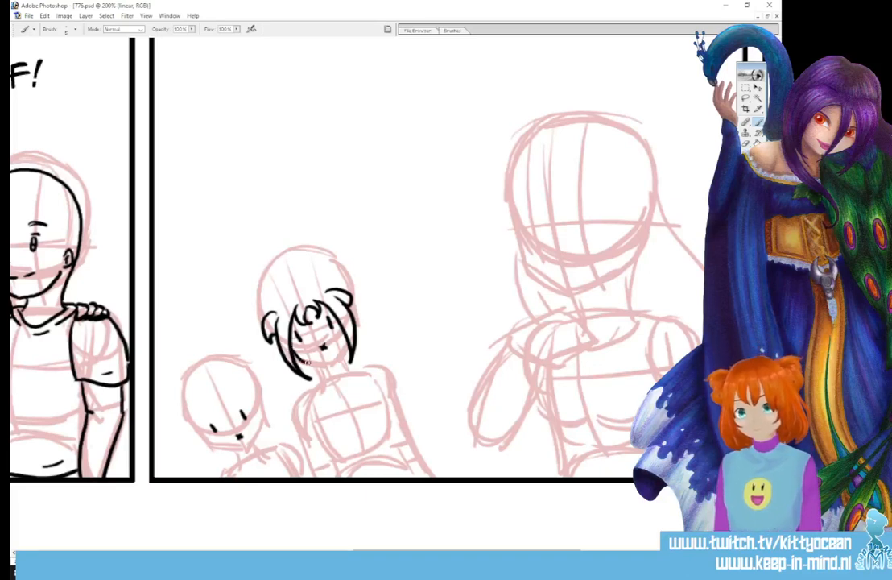
pyautogui.moveTo(284, 315)
pyautogui.mouseDown()
pyautogui.moveTo(299, 299)
pyautogui.moveTo(273, 324)
pyautogui.moveTo(302, 307)
pyautogui.moveTo(284, 330)
pyautogui.moveTo(303, 313)
pyautogui.moveTo(306, 329)
pyautogui.mouseUp()
pyautogui.moveTo(314, 378); pyautogui.dragTo(350, 376)
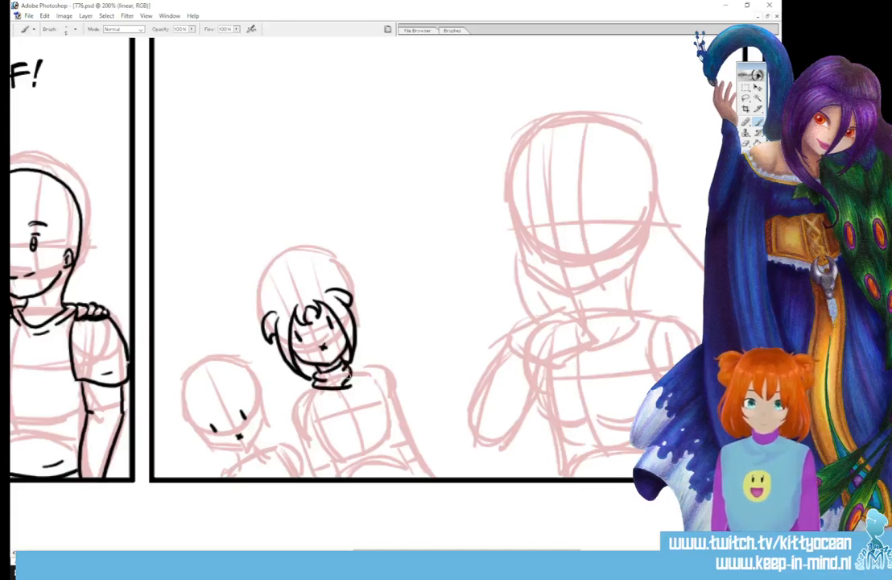
# - Ink the same girl's crown outline, two hair buns and loose wavy hair falling behind the neck
pyautogui.moveTo(293, 286)
pyautogui.mouseDown()
pyautogui.moveTo(272, 279)
pyautogui.moveTo(261, 321)
pyautogui.mouseUp()
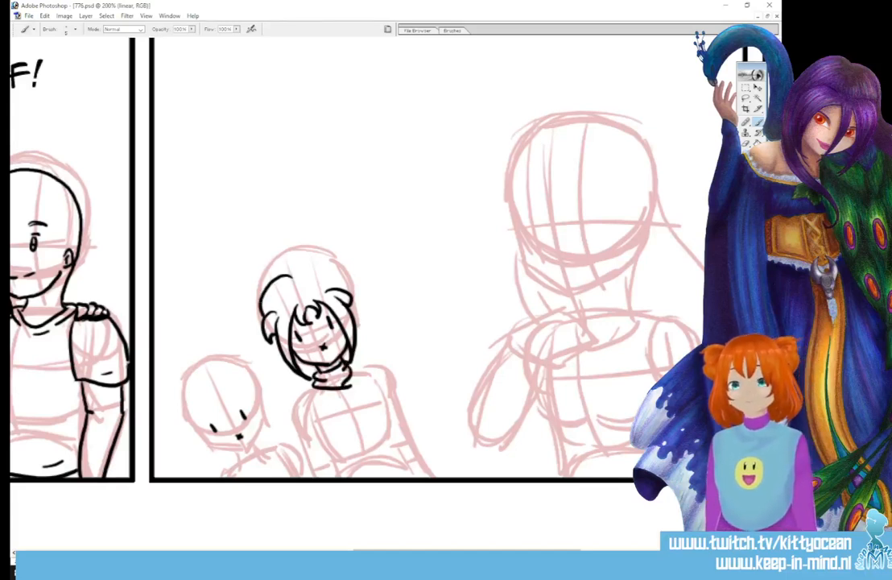
pyautogui.moveTo(280, 279)
pyautogui.mouseDown()
pyautogui.moveTo(322, 266)
pyautogui.moveTo(332, 289)
pyautogui.moveTo(242, 318)
pyautogui.moveTo(266, 338)
pyautogui.mouseUp()
pyautogui.moveTo(334, 263)
pyautogui.mouseDown()
pyautogui.moveTo(354, 274)
pyautogui.moveTo(351, 292)
pyautogui.mouseUp()
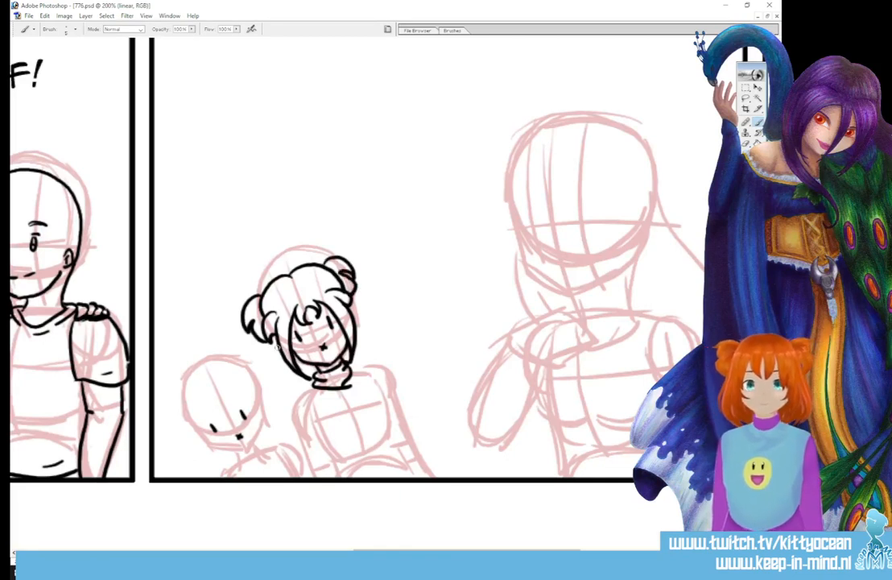
pyautogui.moveTo(284, 355); pyautogui.dragTo(294, 385)
pyautogui.moveTo(355, 318); pyautogui.dragTo(381, 361)
pyautogui.moveTo(302, 264)
pyautogui.mouseDown()
pyautogui.moveTo(333, 306)
pyautogui.moveTo(325, 315)
pyautogui.mouseUp()
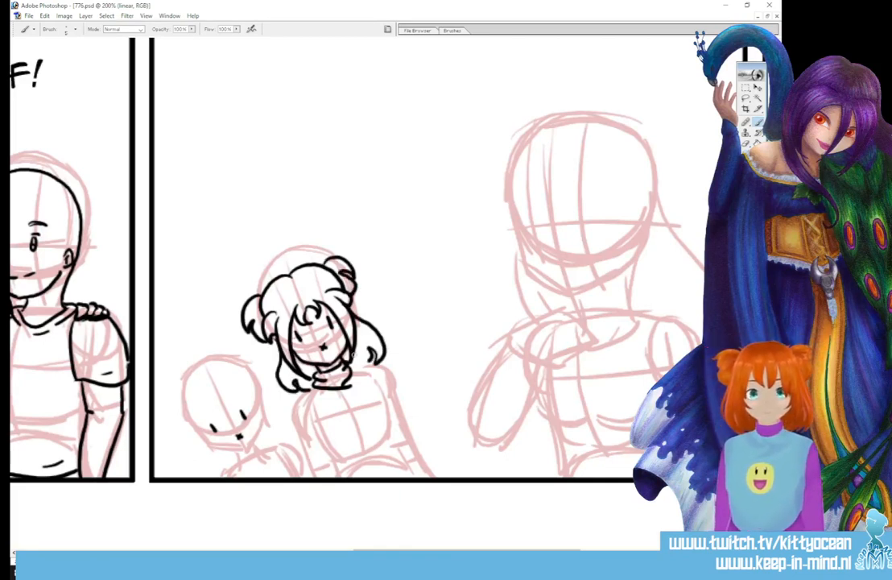
# - Ink the girl's rounded bib top with a round face emblem on the chest, plus both arms and sleeve folds
pyautogui.moveTo(299, 385)
pyautogui.mouseDown()
pyautogui.moveTo(294, 423)
pyautogui.moveTo(317, 472)
pyautogui.moveTo(306, 395)
pyautogui.moveTo(310, 435)
pyautogui.moveTo(339, 455)
pyautogui.moveTo(372, 451)
pyautogui.moveTo(389, 429)
pyautogui.mouseUp()
pyautogui.moveTo(350, 371)
pyautogui.mouseDown()
pyautogui.moveTo(361, 368)
pyautogui.moveTo(365, 378)
pyautogui.mouseUp()
pyautogui.moveTo(357, 367)
pyautogui.mouseDown()
pyautogui.moveTo(390, 415)
pyautogui.moveTo(388, 431)
pyautogui.moveTo(362, 424)
pyautogui.moveTo(351, 405)
pyautogui.mouseUp()
pyautogui.click(352, 415)
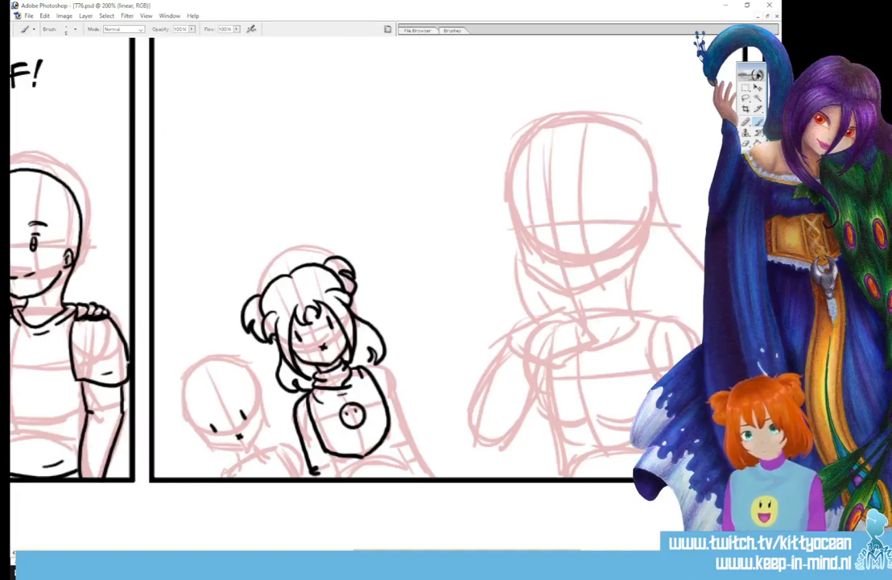
pyautogui.moveTo(315, 318)
pyautogui.mouseDown()
pyautogui.moveTo(327, 317)
pyautogui.moveTo(375, 418)
pyautogui.mouseUp()
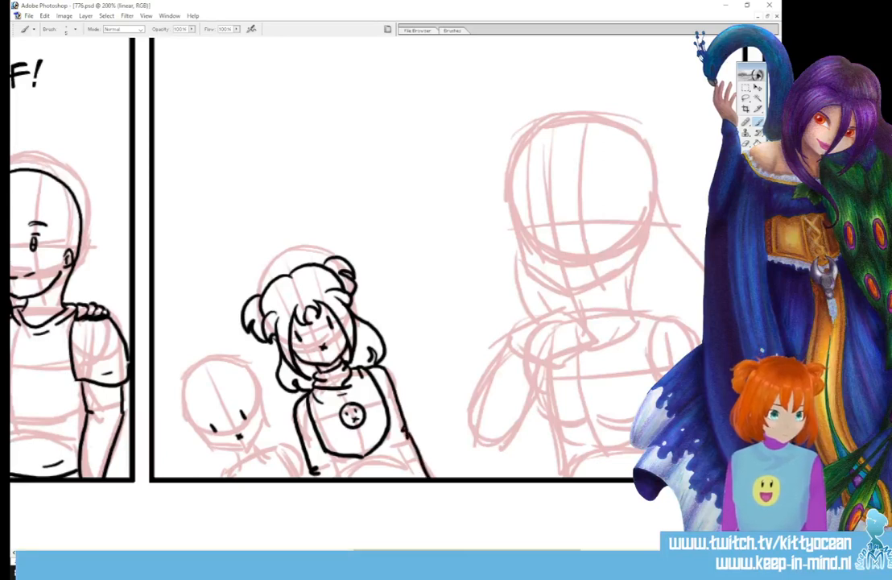
pyautogui.moveTo(334, 369); pyautogui.dragTo(359, 414)
pyautogui.moveTo(288, 392); pyautogui.dragTo(299, 414)
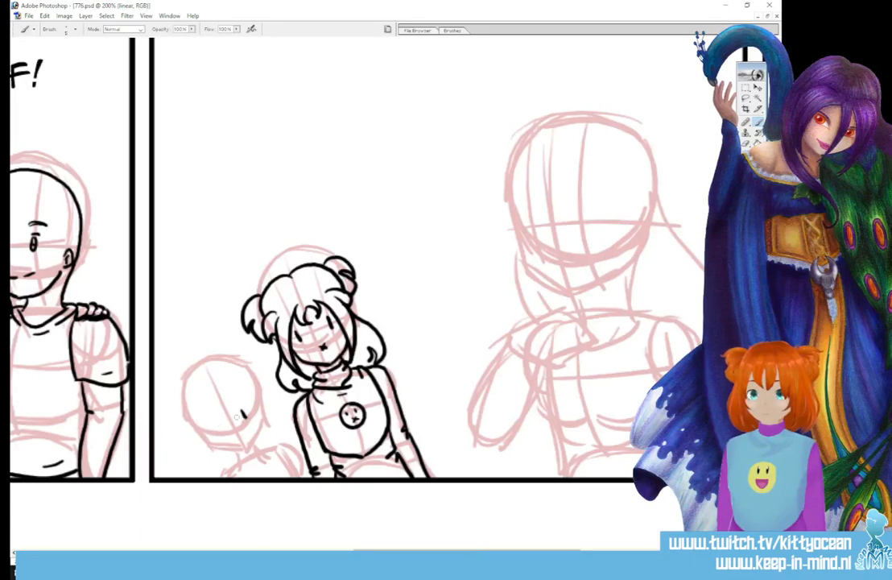
# - Remove the smallest figure's inked face and draw new tilted facial guidelines for it on the sketch layer
pyautogui.hotkey('ctrl', 'z')
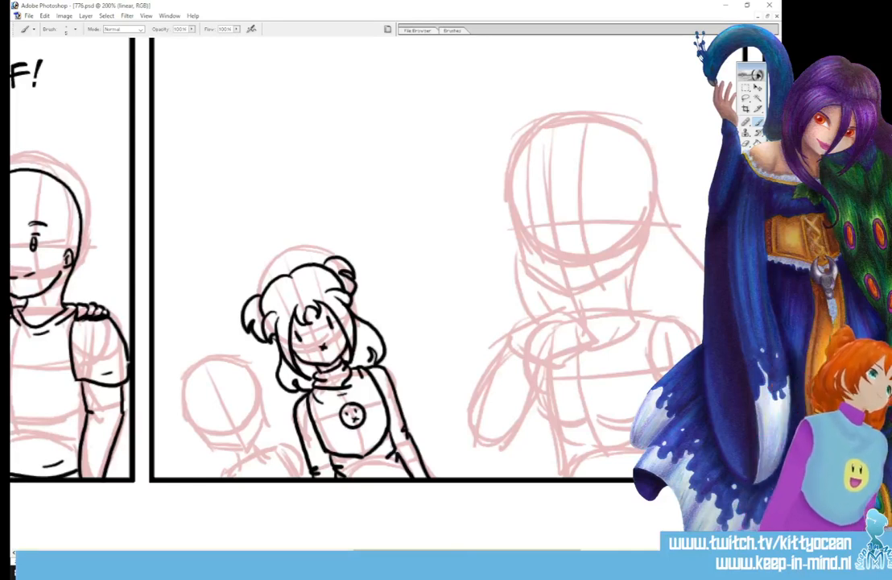
pyautogui.hotkey('alt', '[')
pyautogui.moveTo(191, 371); pyautogui.dragTo(227, 444)
pyautogui.moveTo(227, 364)
pyautogui.mouseDown()
pyautogui.moveTo(260, 433)
pyautogui.moveTo(265, 397)
pyautogui.mouseUp()
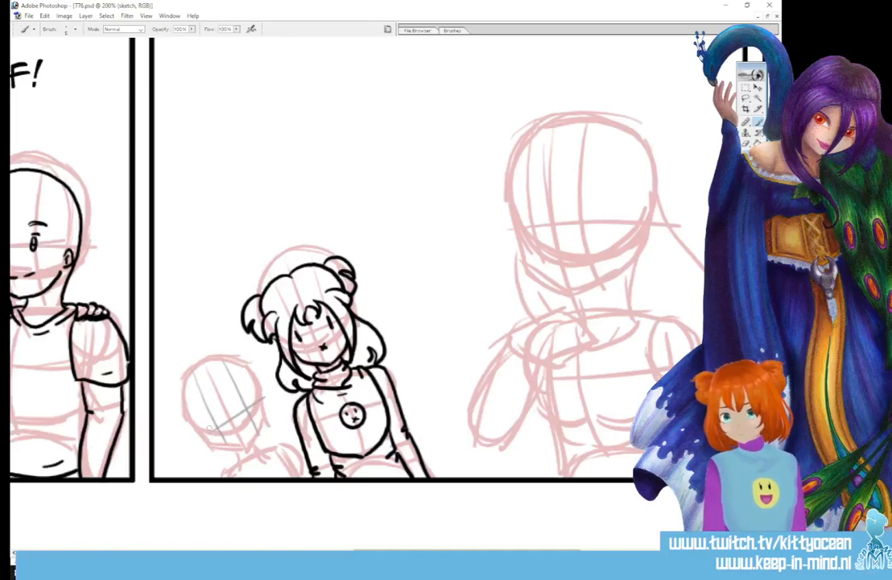
pyautogui.hotkey('ctrl', 'z')
pyautogui.moveTo(207, 427); pyautogui.dragTo(259, 405)
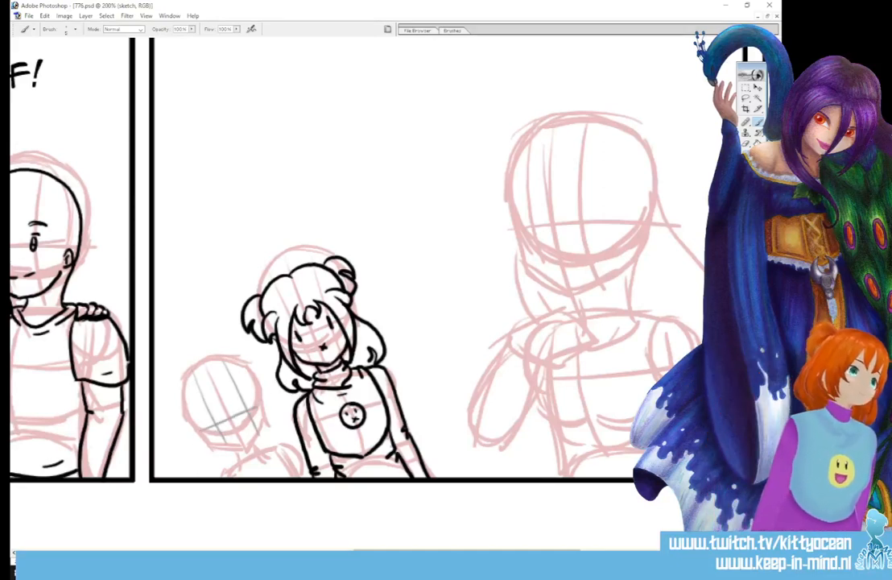
# - Ink the smallest figure's eyes, mouth, fringe and face outline on the linear layer along the new guidelines
pyautogui.hotkey('alt', ']')
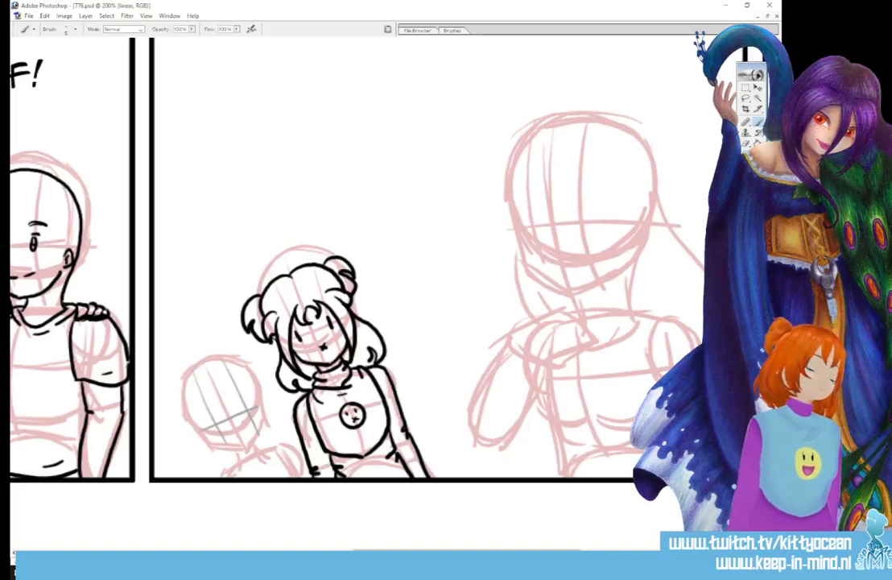
pyautogui.moveTo(213, 420); pyautogui.dragTo(249, 412)
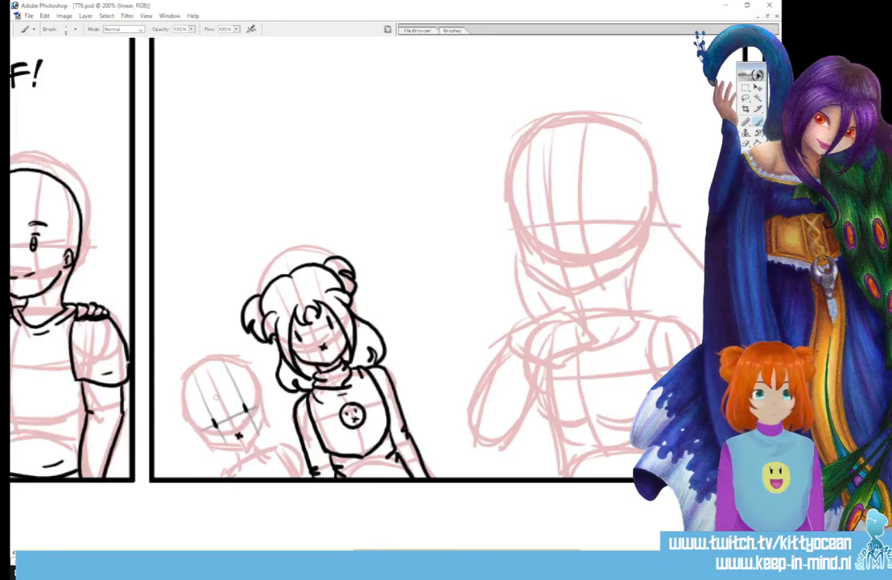
pyautogui.moveTo(220, 399); pyautogui.dragTo(214, 442)
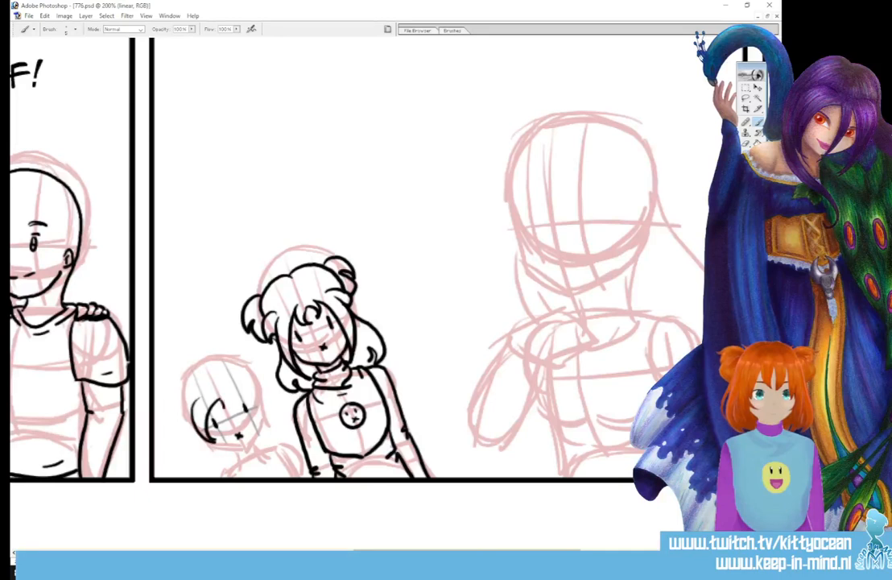
pyautogui.hotkey('ctrl', 'z')
pyautogui.moveTo(220, 398)
pyautogui.mouseDown()
pyautogui.moveTo(234, 410)
pyautogui.moveTo(236, 395)
pyautogui.mouseUp()
pyautogui.moveTo(232, 396)
pyautogui.mouseDown()
pyautogui.moveTo(255, 401)
pyautogui.moveTo(262, 414)
pyautogui.mouseUp()
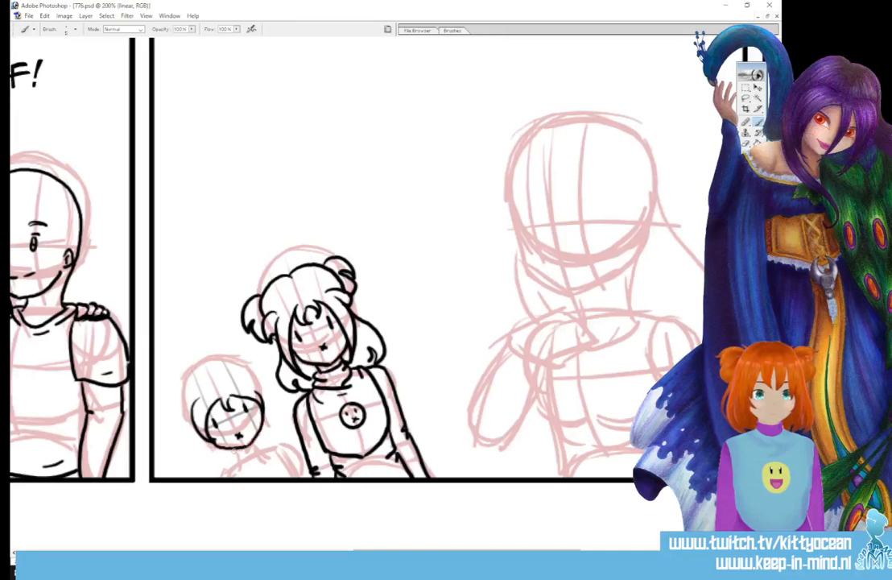
# - Ink the smallest figure's neck and the short tousled hair outline around the head
pyautogui.moveTo(253, 442); pyautogui.dragTo(264, 453)
pyautogui.moveTo(204, 371); pyautogui.dragTo(186, 404)
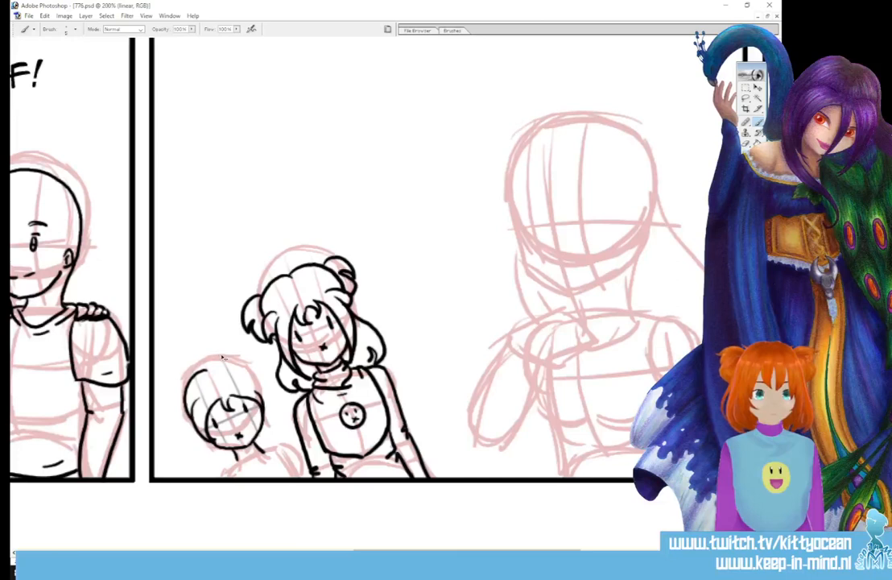
pyautogui.hotkey('ctrl', 'z')
pyautogui.moveTo(220, 365)
pyautogui.mouseDown()
pyautogui.moveTo(205, 370)
pyautogui.moveTo(186, 405)
pyautogui.moveTo(208, 436)
pyautogui.mouseUp()
pyautogui.moveTo(220, 357); pyautogui.dragTo(232, 366)
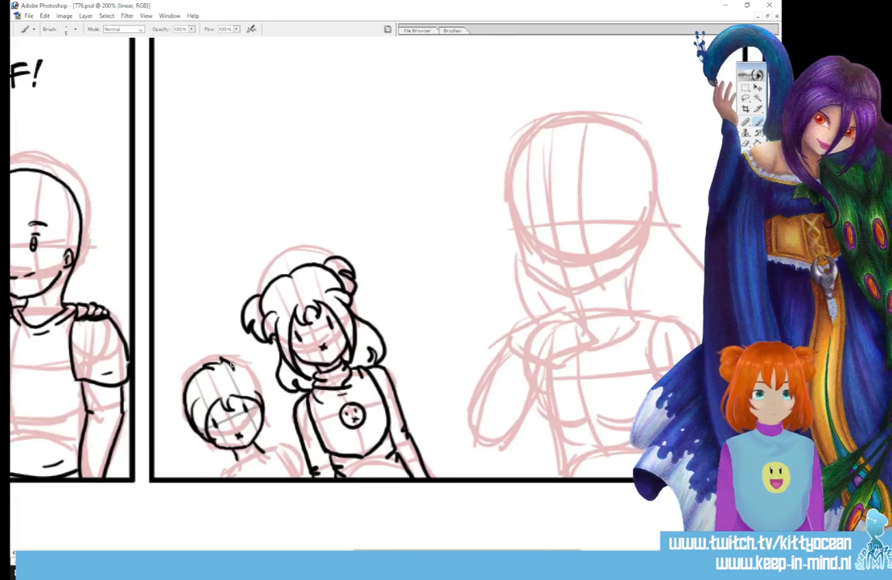
pyautogui.hotkey('ctrl', 'z')
pyautogui.moveTo(220, 362)
pyautogui.mouseDown()
pyautogui.moveTo(235, 362)
pyautogui.moveTo(262, 389)
pyautogui.moveTo(263, 430)
pyautogui.mouseUp()
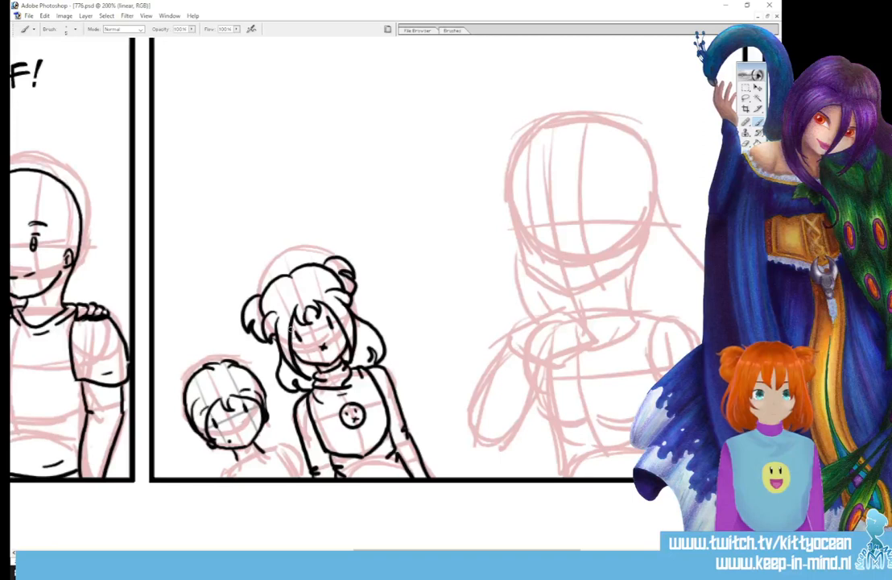
# - Ink the smallest figure's collar and both shoulders down to the panel's lower border
pyautogui.moveTo(236, 460)
pyautogui.mouseDown()
pyautogui.moveTo(261, 451)
pyautogui.moveTo(248, 473)
pyautogui.moveTo(264, 463)
pyautogui.mouseUp()
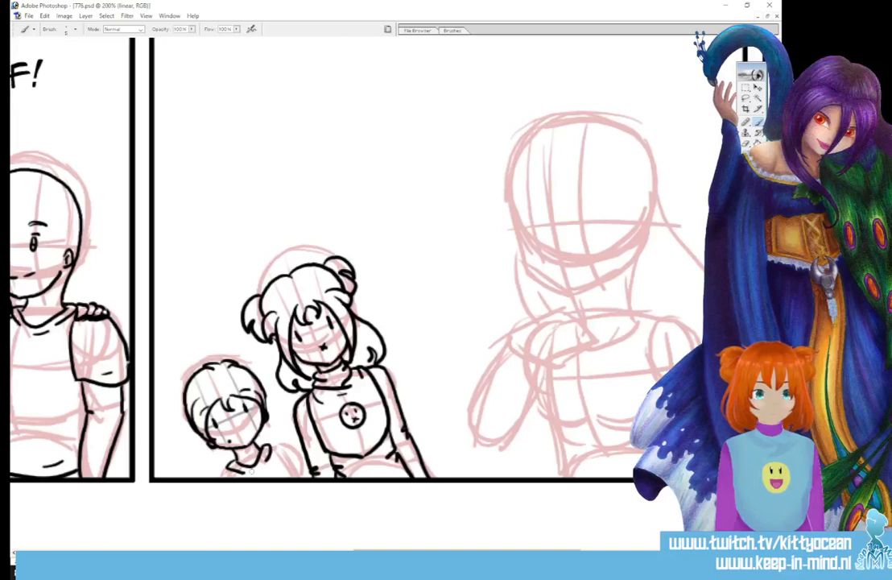
pyautogui.moveTo(275, 445)
pyautogui.mouseDown()
pyautogui.moveTo(299, 457)
pyautogui.moveTo(304, 476)
pyautogui.moveTo(296, 476)
pyautogui.mouseUp()
pyautogui.moveTo(228, 467); pyautogui.dragTo(221, 477)
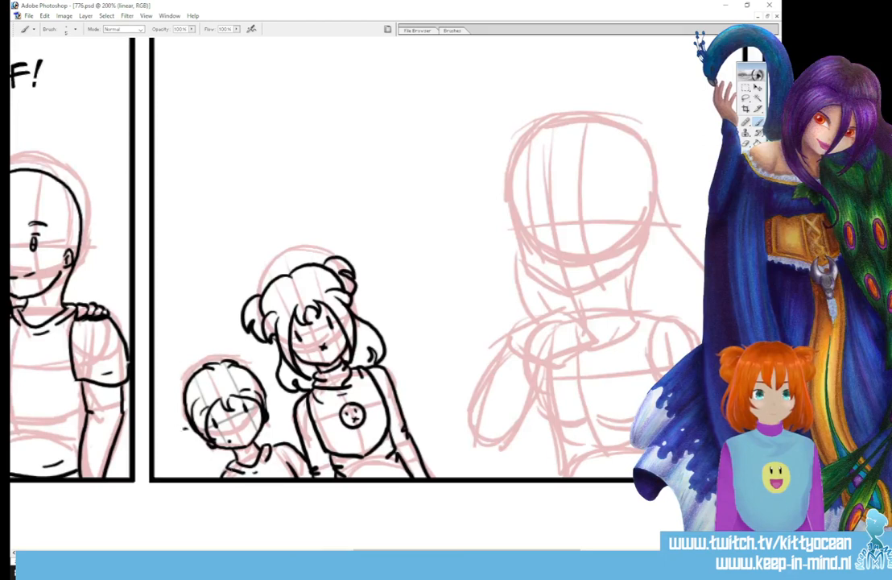
# - Remove the stray mark beside the smallest figure and ink the tall figure's closed eyes, eyebrows, nose and open mouth
pyautogui.moveTo(186, 427); pyautogui.dragTo(176, 432)
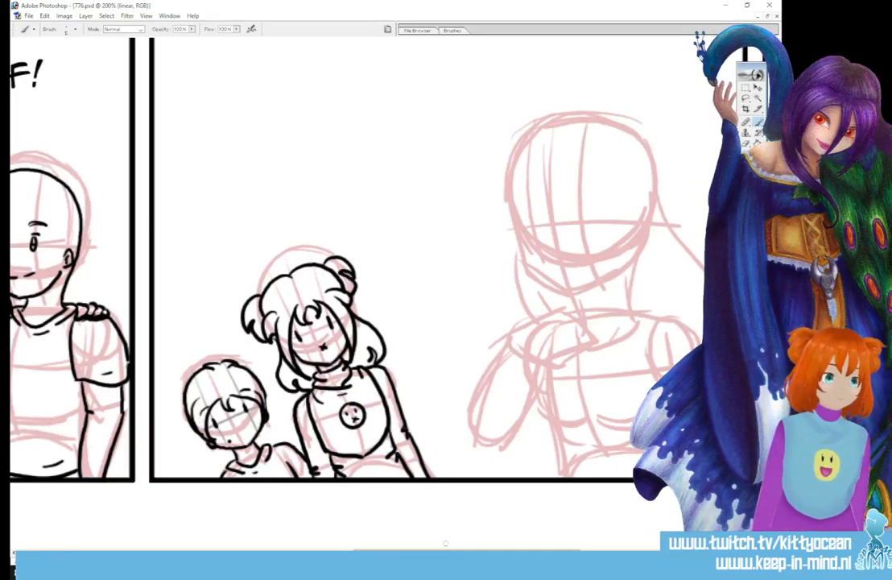
pyautogui.moveTo(444, 553); pyautogui.dragTo(523, 552)
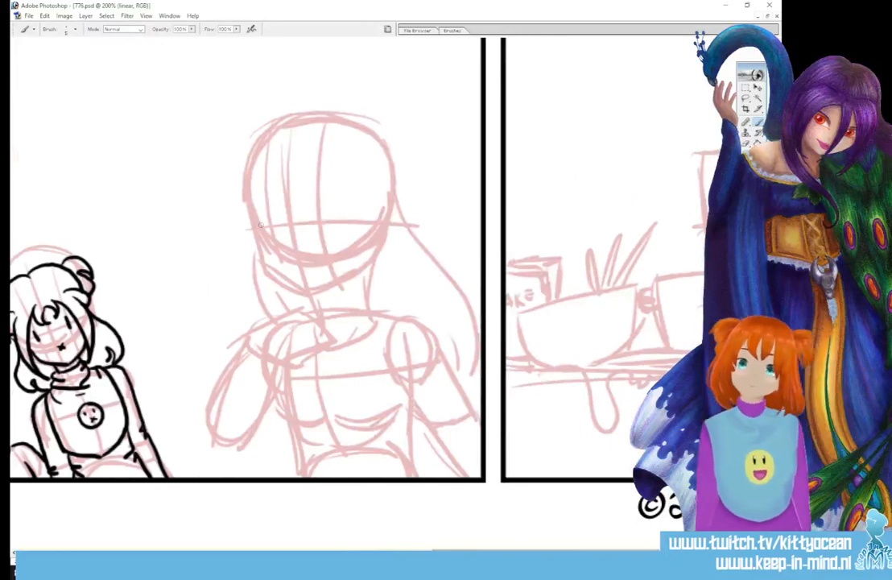
pyautogui.moveTo(261, 225)
pyautogui.mouseDown()
pyautogui.moveTo(336, 218)
pyautogui.moveTo(339, 190)
pyautogui.mouseUp()
pyautogui.moveTo(260, 198); pyautogui.dragTo(273, 194)
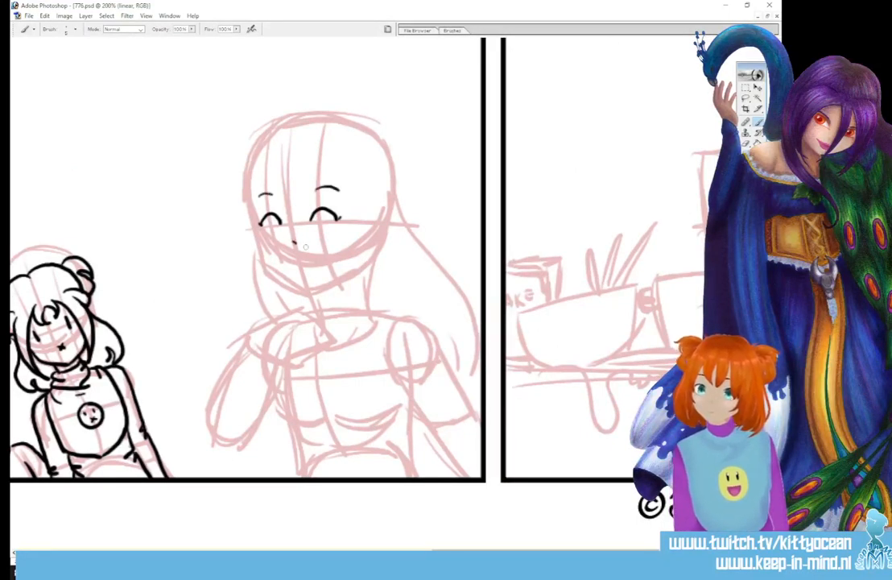
pyautogui.moveTo(294, 241)
pyautogui.mouseDown()
pyautogui.moveTo(331, 245)
pyautogui.moveTo(323, 277)
pyautogui.mouseUp()
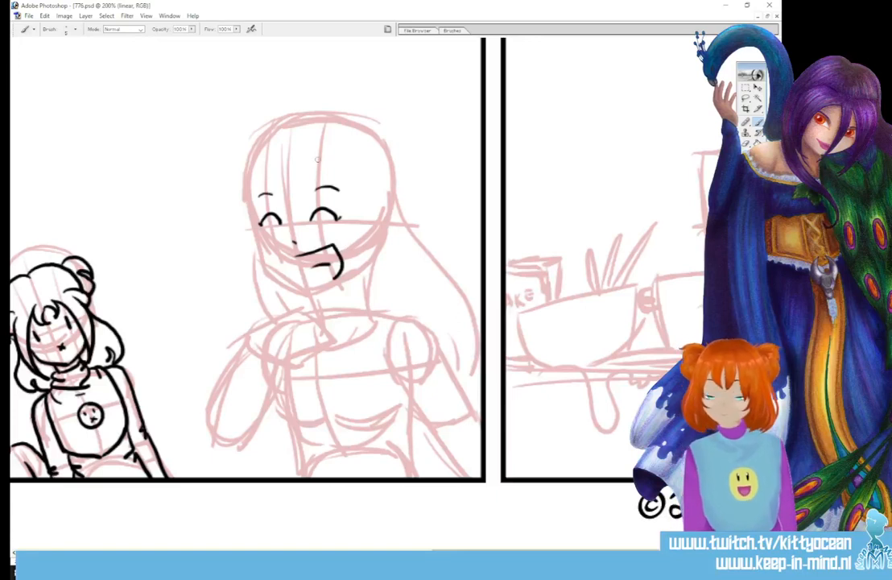
# - Ink a long, narrow front lock of hair falling beside the tall figure's face down to the chest
pyautogui.moveTo(351, 172); pyautogui.dragTo(359, 403)
pyautogui.moveTo(377, 165)
pyautogui.mouseDown()
pyautogui.moveTo(347, 356)
pyautogui.moveTo(378, 425)
pyautogui.mouseUp()
pyautogui.hotkey('ctrl', 'z')
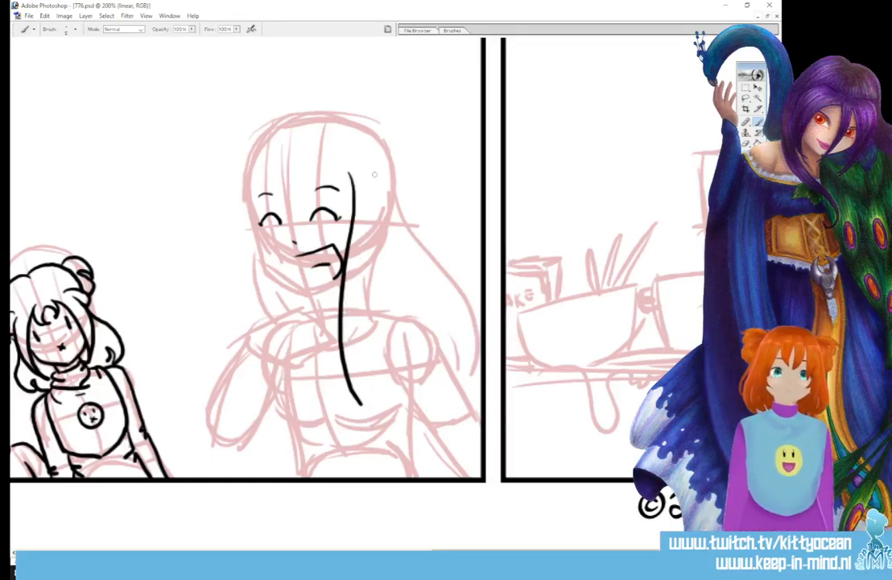
pyautogui.moveTo(375, 171); pyautogui.dragTo(366, 409)
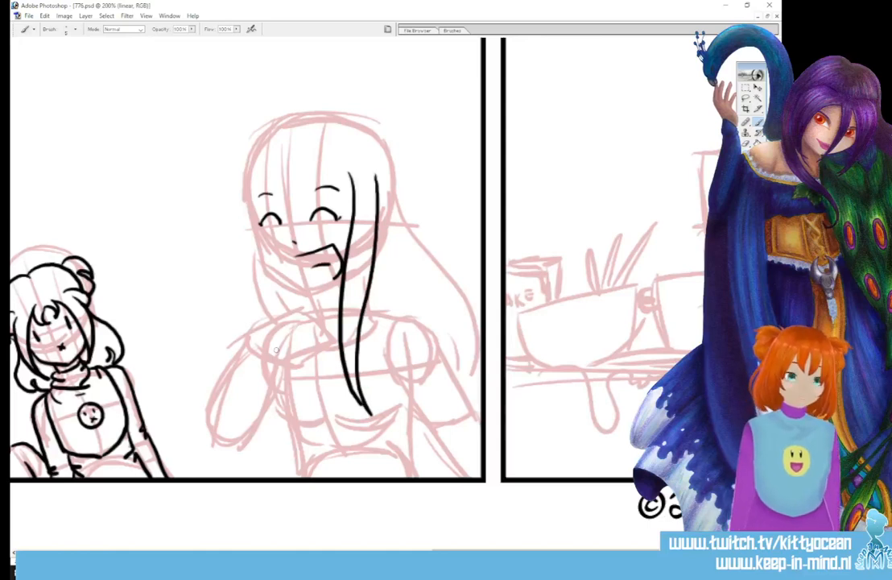
# - Ink the tall figure's raised hand with spread fingers resting against the upper chest
pyautogui.moveTo(270, 366); pyautogui.dragTo(324, 350)
pyautogui.moveTo(285, 325); pyautogui.dragTo(336, 332)
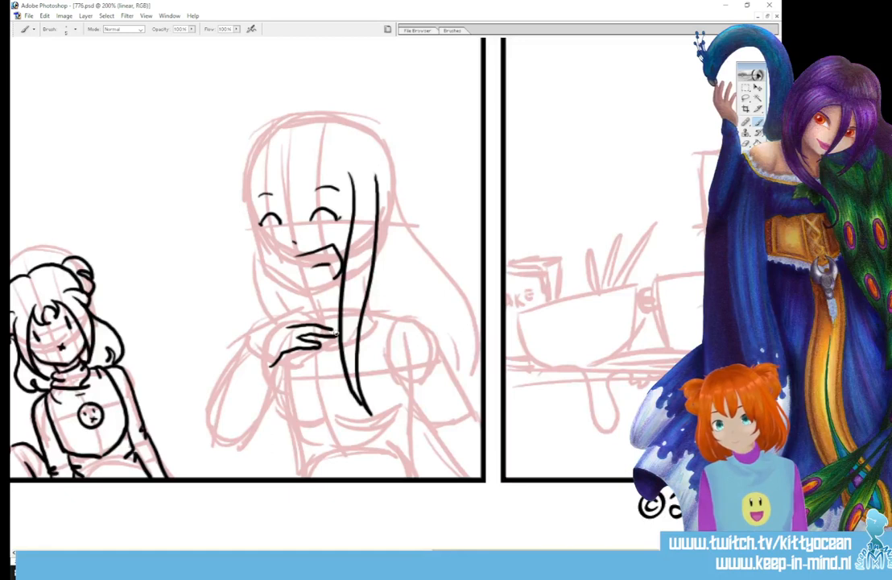
pyautogui.moveTo(282, 323); pyautogui.dragTo(321, 317)
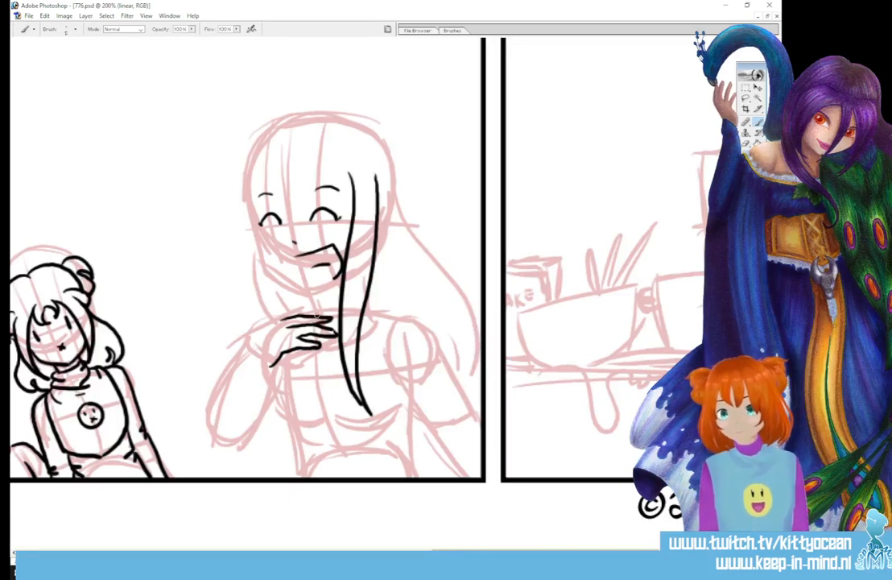
pyautogui.moveTo(248, 343); pyautogui.dragTo(283, 319)
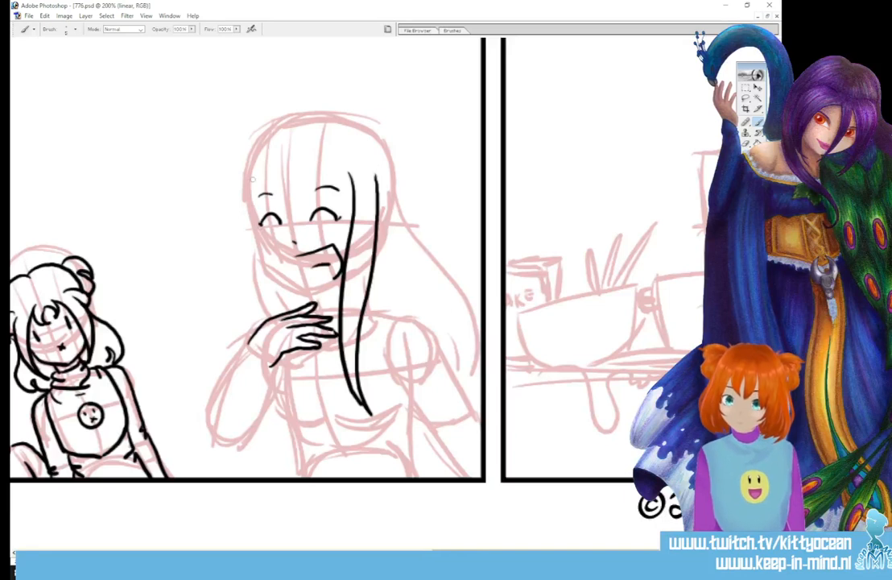
# - Ink the tall figure's face outline, the hair lock on its other side and the strands over the shoulder
pyautogui.moveTo(256, 175)
pyautogui.mouseDown()
pyautogui.moveTo(265, 292)
pyautogui.moveTo(243, 186)
pyautogui.moveTo(244, 257)
pyautogui.moveTo(256, 309)
pyautogui.mouseUp()
pyautogui.moveTo(251, 206)
pyautogui.mouseDown()
pyautogui.moveTo(265, 258)
pyautogui.moveTo(309, 287)
pyautogui.mouseUp()
pyautogui.moveTo(266, 251); pyautogui.dragTo(298, 239)
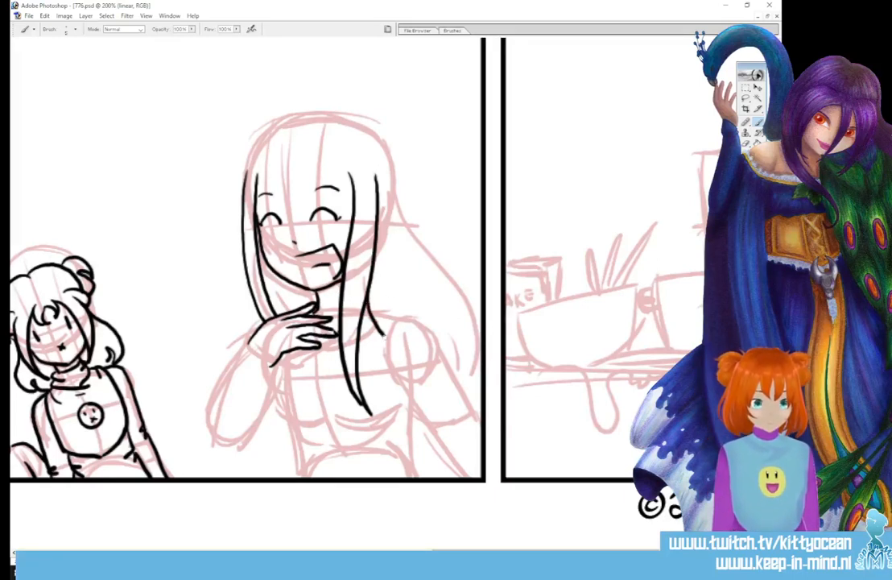
pyautogui.moveTo(366, 311); pyautogui.dragTo(390, 338)
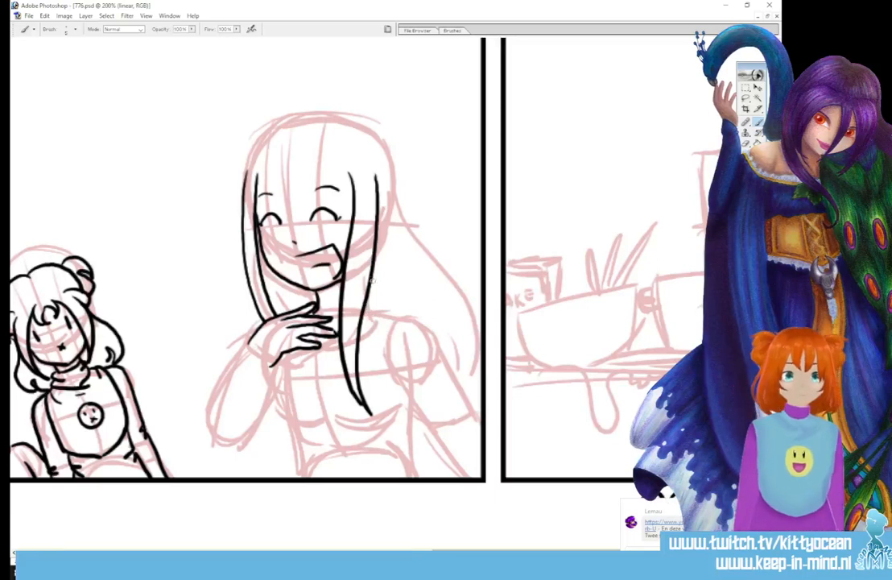
pyautogui.moveTo(373, 281); pyautogui.dragTo(390, 403)
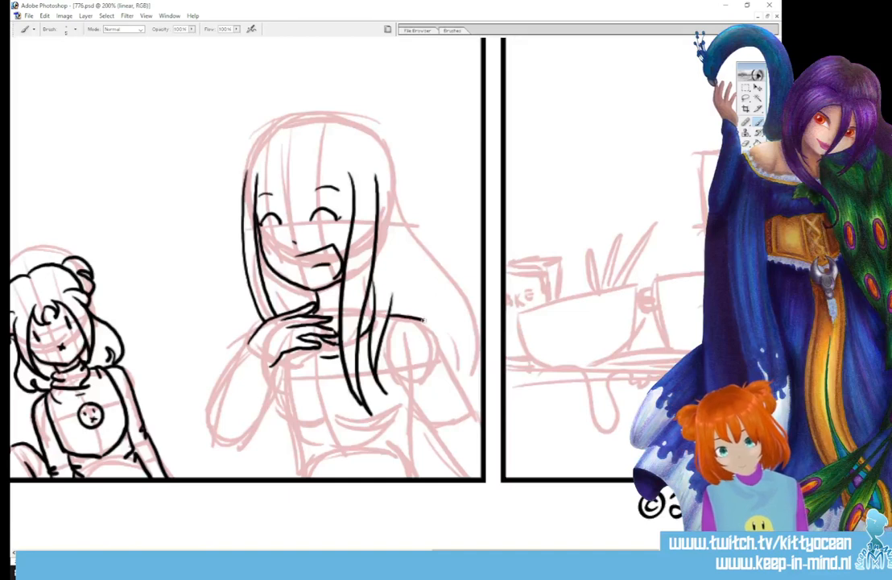
# - Ink the tall figure's shoulder and short sleeve, the lowered arm down to the panel border, and the raised bent forearm
pyautogui.moveTo(392, 294)
pyautogui.mouseDown()
pyautogui.moveTo(395, 321)
pyautogui.moveTo(465, 385)
pyautogui.mouseUp()
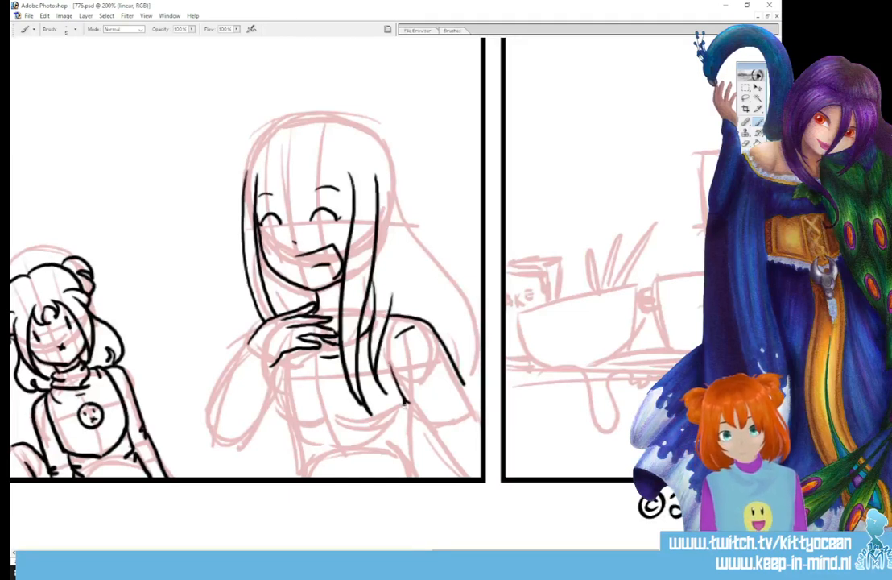
pyautogui.moveTo(403, 411); pyautogui.dragTo(469, 396)
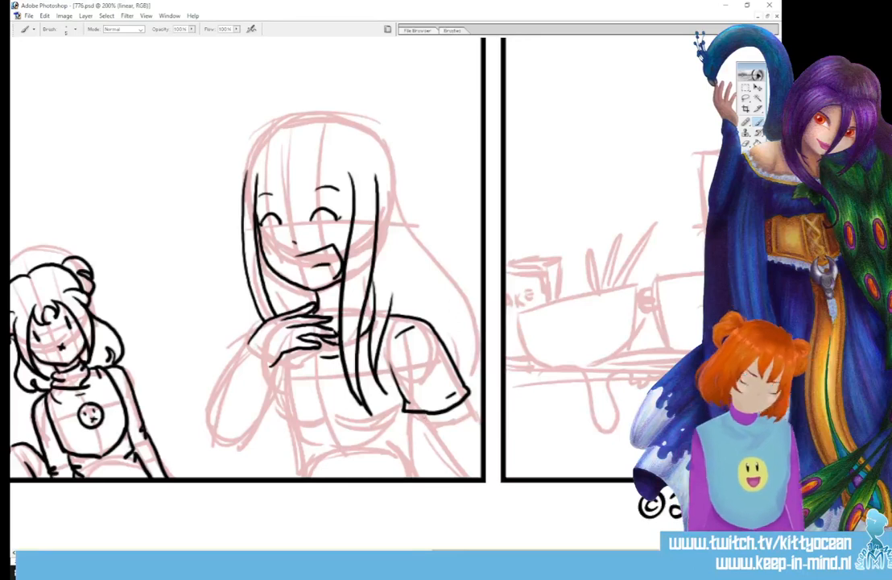
pyautogui.moveTo(437, 433); pyautogui.dragTo(471, 475)
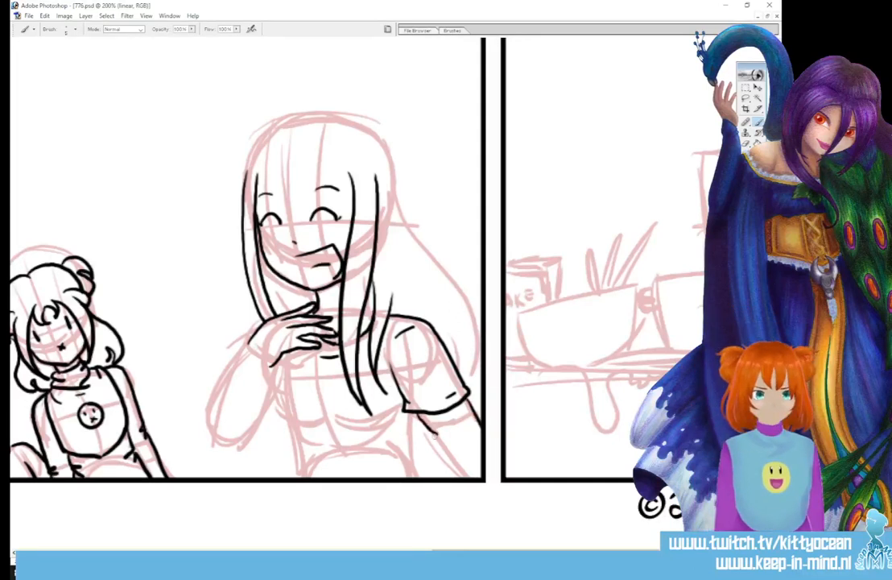
pyautogui.moveTo(413, 441); pyautogui.dragTo(424, 476)
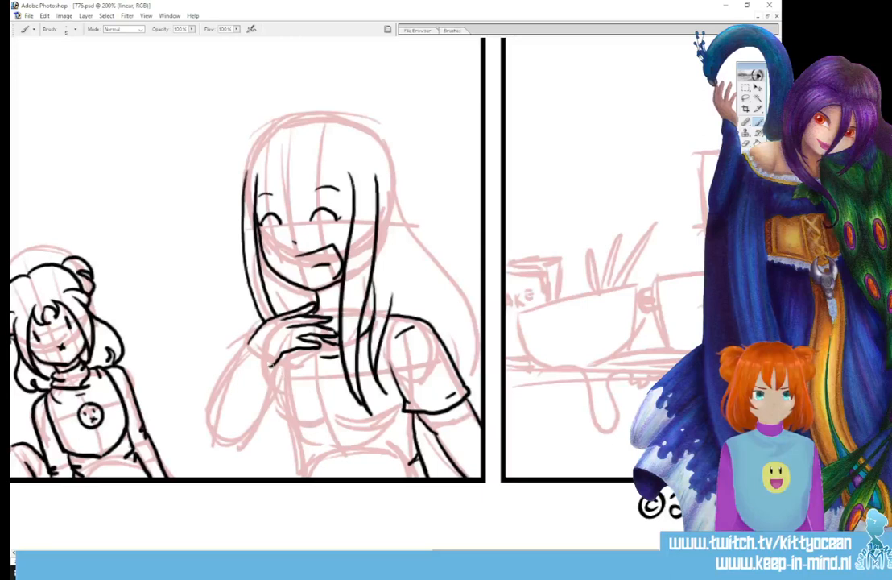
pyautogui.moveTo(249, 344)
pyautogui.mouseDown()
pyautogui.moveTo(207, 416)
pyautogui.moveTo(211, 443)
pyautogui.moveTo(235, 442)
pyautogui.moveTo(253, 423)
pyautogui.moveTo(271, 368)
pyautogui.mouseUp()
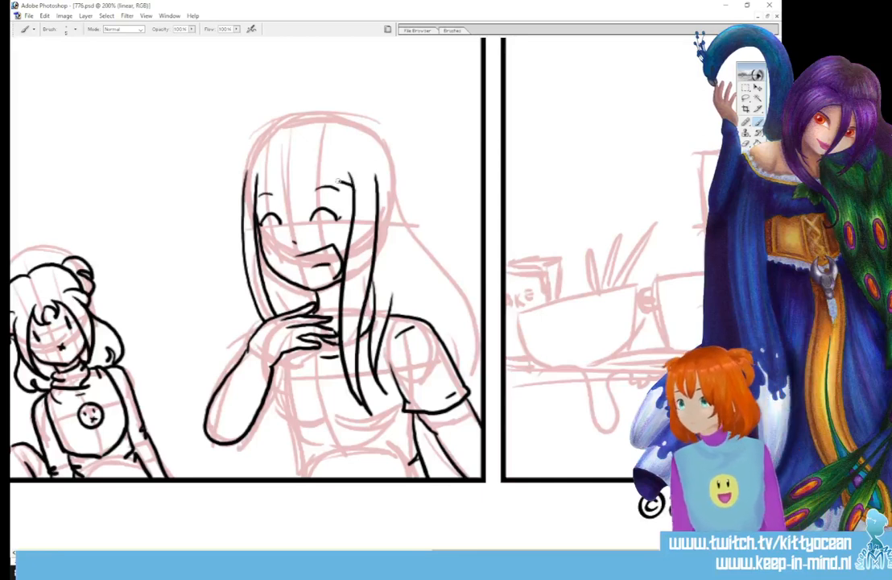
# - Ink the tall figure's parted hairline, head outline and hair flowing behind the shoulder, plus the torso with its shirt folds
pyautogui.moveTo(286, 156); pyautogui.dragTo(353, 180)
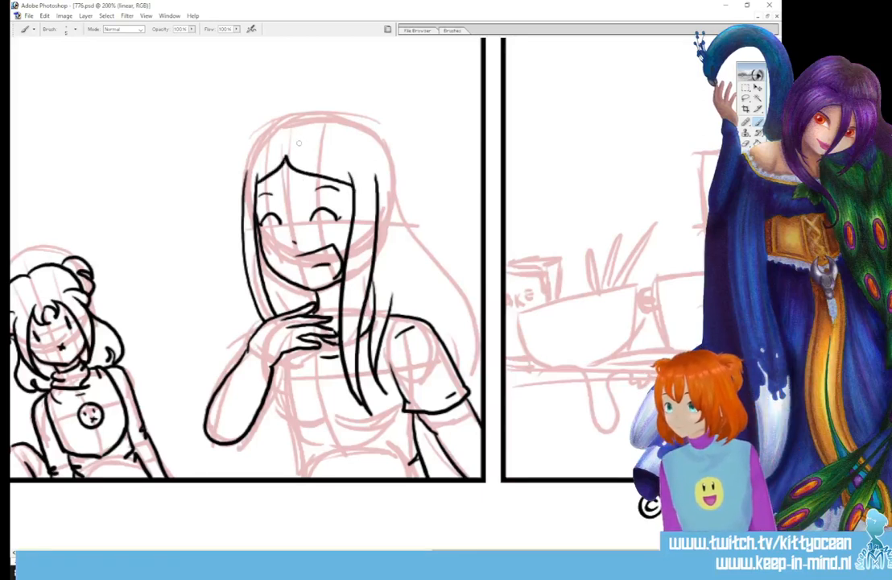
pyautogui.moveTo(299, 124)
pyautogui.mouseDown()
pyautogui.moveTo(328, 111)
pyautogui.moveTo(372, 124)
pyautogui.moveTo(400, 232)
pyautogui.mouseUp()
pyautogui.moveTo(397, 179)
pyautogui.mouseDown()
pyautogui.moveTo(424, 217)
pyautogui.moveTo(483, 258)
pyautogui.moveTo(483, 283)
pyautogui.mouseUp()
pyautogui.moveTo(392, 219)
pyautogui.mouseDown()
pyautogui.moveTo(403, 240)
pyautogui.moveTo(409, 331)
pyautogui.mouseUp()
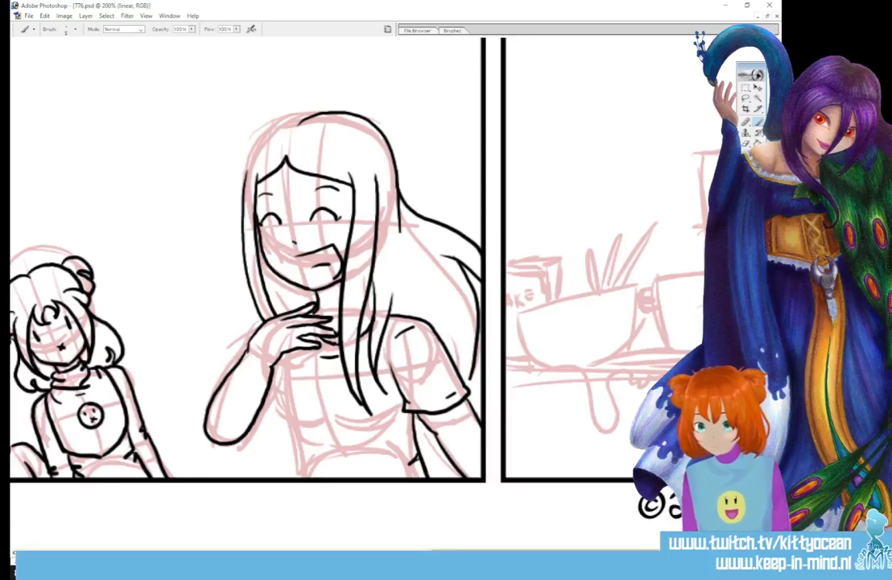
pyautogui.moveTo(391, 272); pyautogui.dragTo(406, 332)
pyautogui.moveTo(228, 220); pyautogui.dragTo(241, 266)
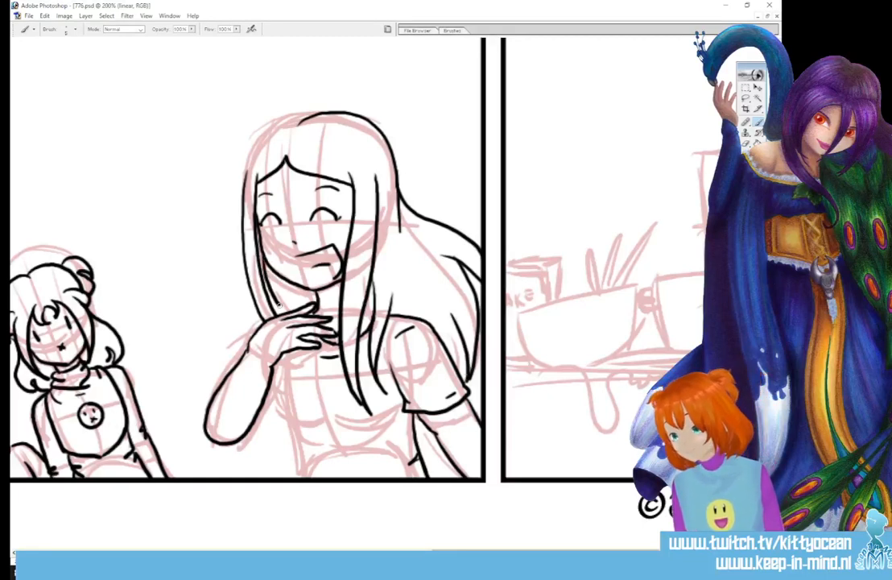
pyautogui.moveTo(299, 119)
pyautogui.mouseDown()
pyautogui.moveTo(259, 129)
pyautogui.moveTo(240, 208)
pyautogui.mouseUp()
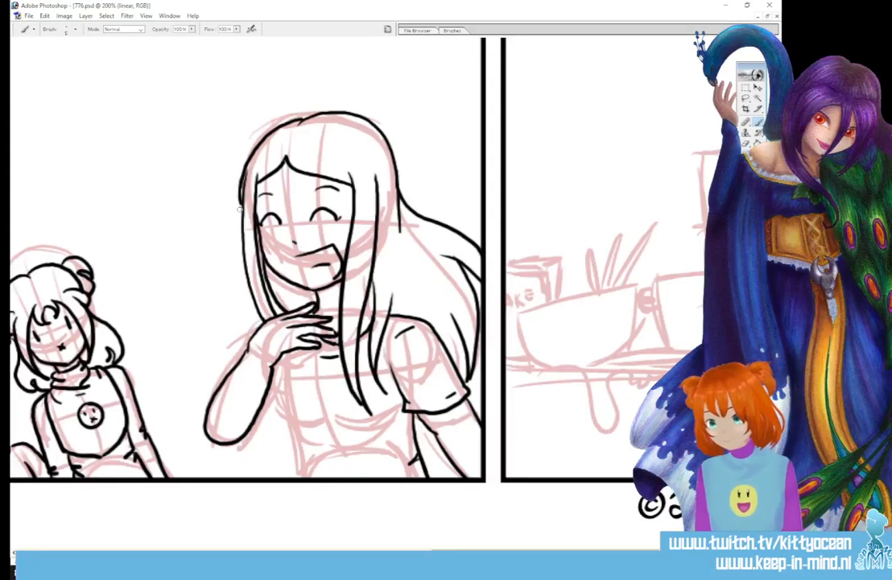
pyautogui.moveTo(272, 360)
pyautogui.mouseDown()
pyautogui.moveTo(274, 403)
pyautogui.moveTo(306, 423)
pyautogui.moveTo(359, 419)
pyautogui.mouseUp()
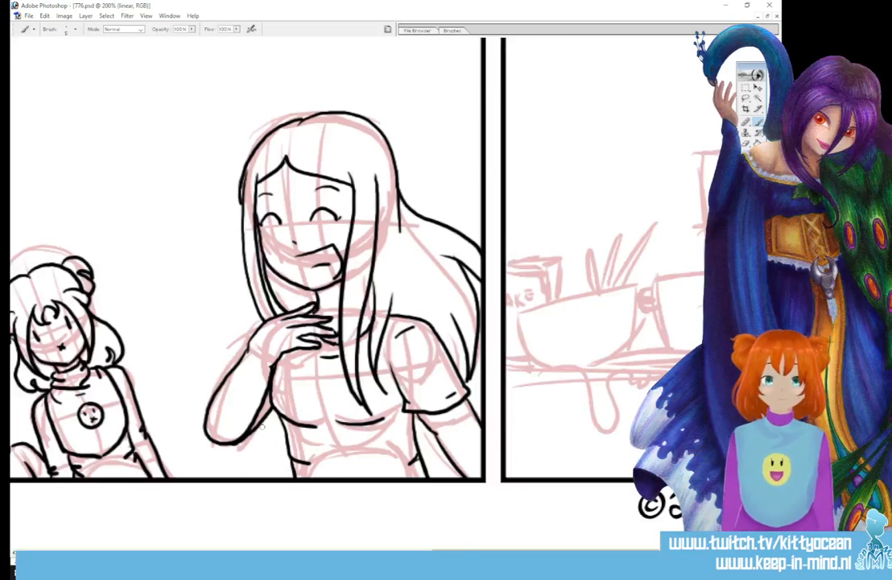
pyautogui.moveTo(395, 278); pyautogui.dragTo(398, 321)
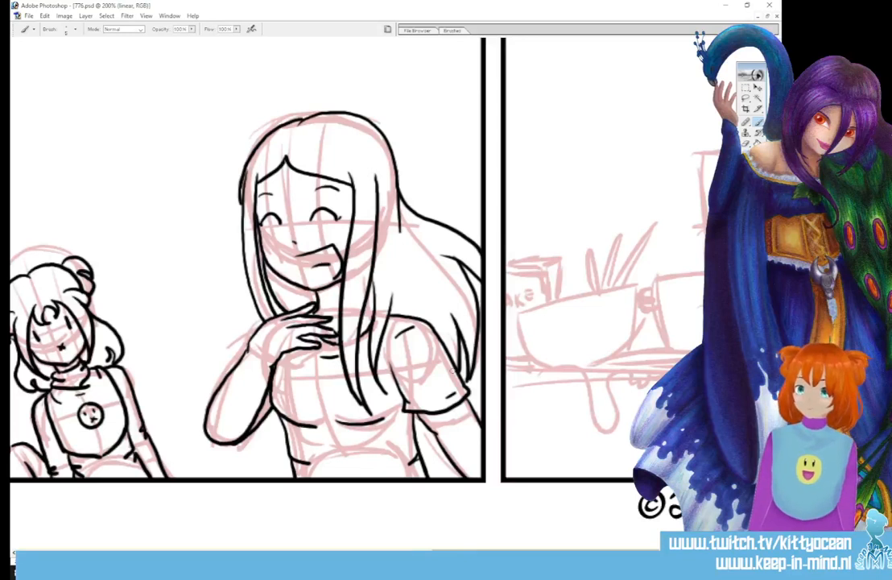
# - Ink the spilled batter with its long drip and the separate falling drops at the last panel's counter edge
pyautogui.moveTo(480, 551); pyautogui.dragTo(568, 540)
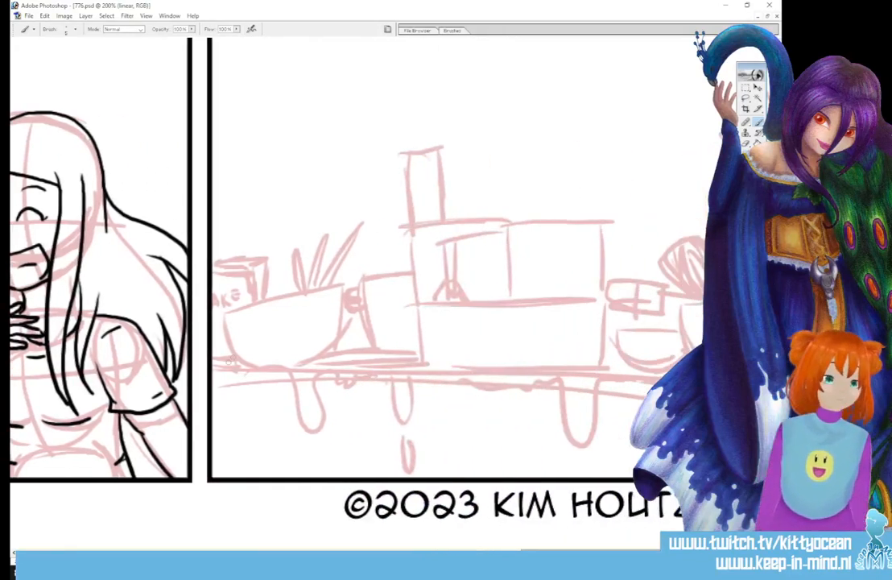
pyautogui.moveTo(214, 367)
pyautogui.mouseDown()
pyautogui.moveTo(302, 370)
pyautogui.moveTo(298, 414)
pyautogui.moveTo(305, 401)
pyautogui.moveTo(307, 441)
pyautogui.moveTo(319, 418)
pyautogui.moveTo(315, 387)
pyautogui.moveTo(326, 378)
pyautogui.moveTo(360, 372)
pyautogui.mouseUp()
pyautogui.moveTo(298, 369)
pyautogui.mouseDown()
pyautogui.moveTo(360, 372)
pyautogui.moveTo(394, 389)
pyautogui.moveTo(398, 425)
pyautogui.moveTo(400, 370)
pyautogui.mouseUp()
pyautogui.moveTo(399, 437); pyautogui.dragTo(404, 455)
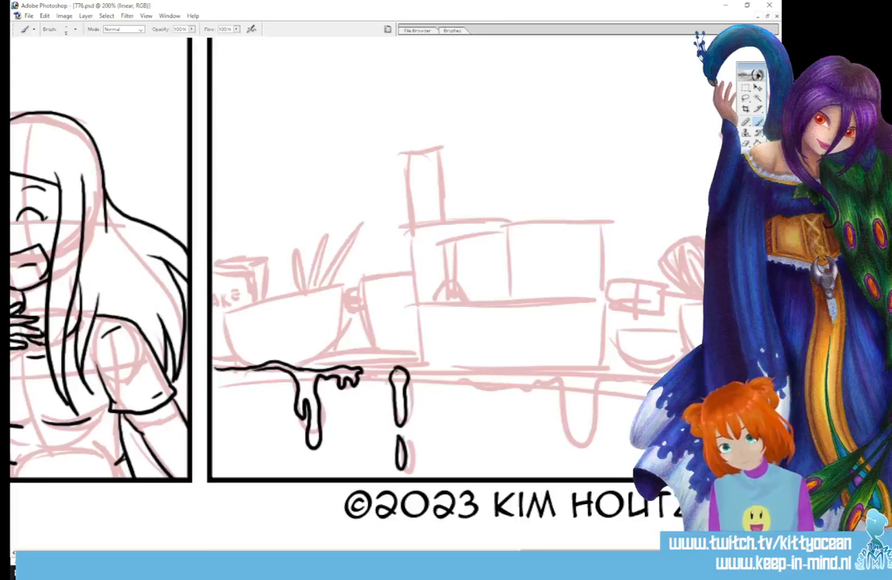
# - Ink the second batter spill with its long drip along the counter edge and undo the extra edge line beside it
pyautogui.moveTo(465, 377); pyautogui.dragTo(540, 373)
pyautogui.moveTo(464, 378)
pyautogui.mouseDown()
pyautogui.moveTo(580, 375)
pyautogui.moveTo(595, 390)
pyautogui.moveTo(609, 375)
pyautogui.moveTo(674, 376)
pyautogui.mouseUp()
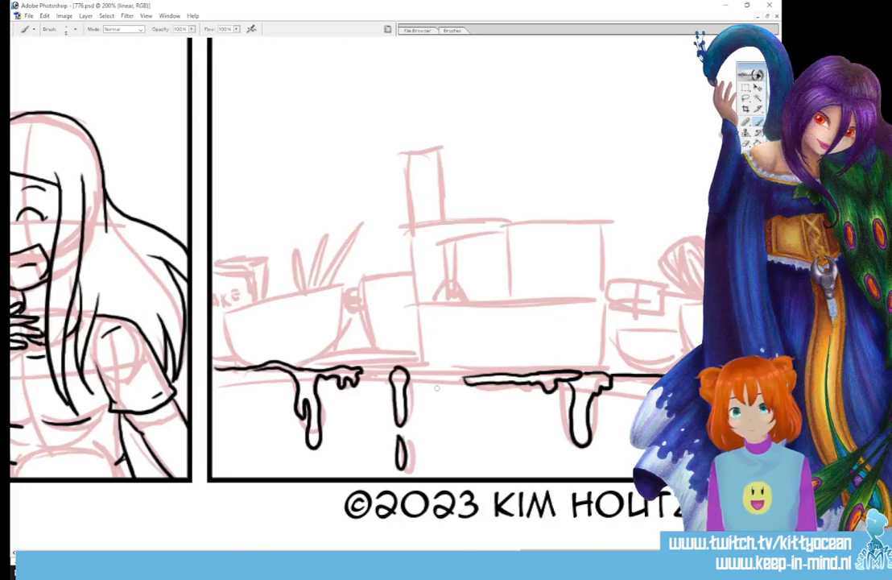
pyautogui.hotkey('ctrl', 'z')
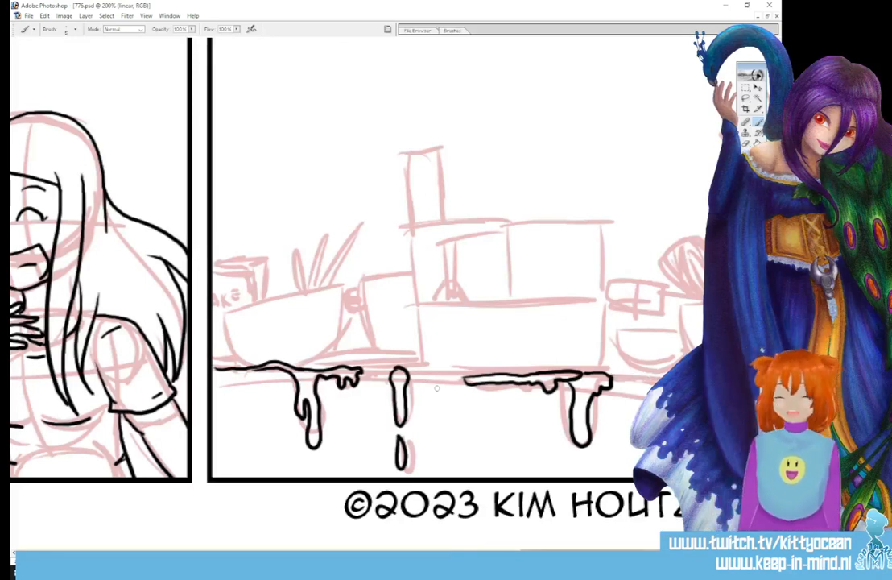
# - Ink the counter's edge line between the batter spills and onward to the crosshatched marks
pyautogui.moveTo(604, 553); pyautogui.dragTo(623, 553)
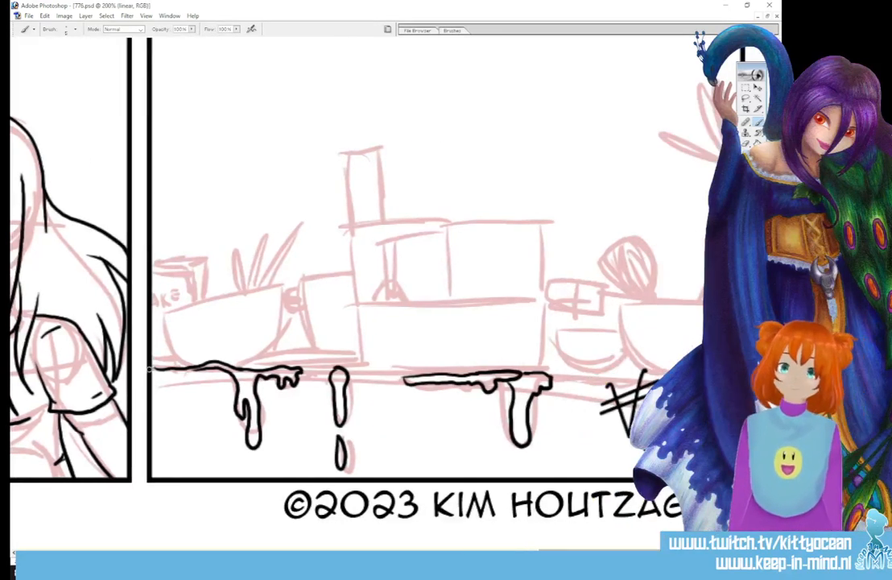
pyautogui.moveTo(301, 369); pyautogui.dragTo(483, 377)
pyautogui.moveTo(401, 374); pyautogui.dragTo(420, 383)
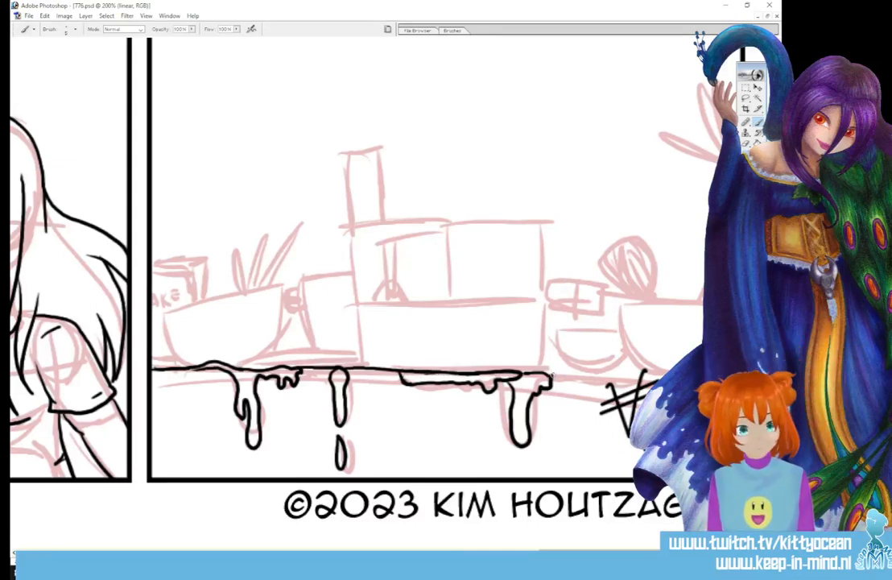
pyautogui.moveTo(552, 376); pyautogui.dragTo(643, 379)
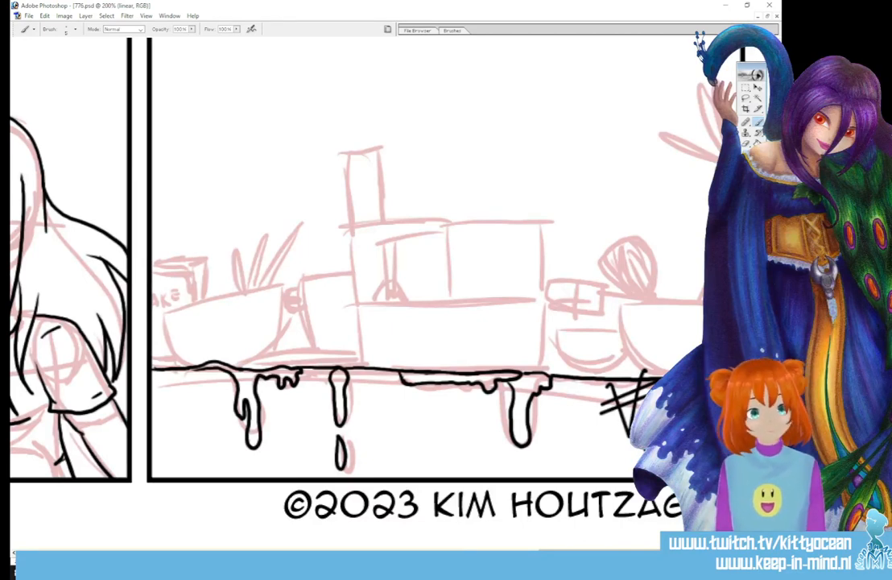
# - Ink the large mixing bowl and the smaller bowl in front of it on the counter
pyautogui.moveTo(621, 306)
pyautogui.mouseDown()
pyautogui.moveTo(629, 347)
pyautogui.moveTo(669, 369)
pyautogui.mouseUp()
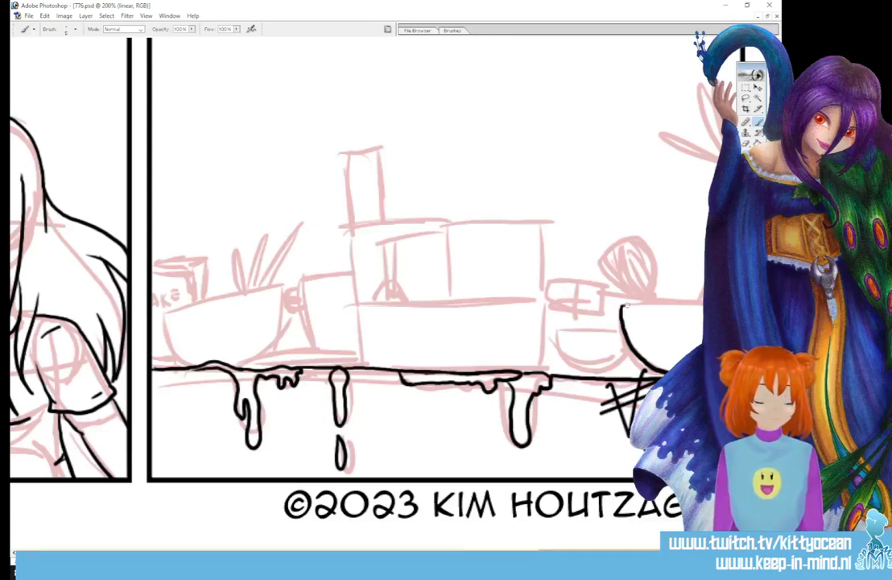
pyautogui.moveTo(621, 305); pyautogui.dragTo(703, 306)
pyautogui.moveTo(622, 330)
pyautogui.mouseDown()
pyautogui.moveTo(559, 337)
pyautogui.moveTo(565, 364)
pyautogui.moveTo(601, 372)
pyautogui.moveTo(632, 351)
pyautogui.mouseUp()
pyautogui.moveTo(570, 373); pyautogui.dragTo(632, 371)
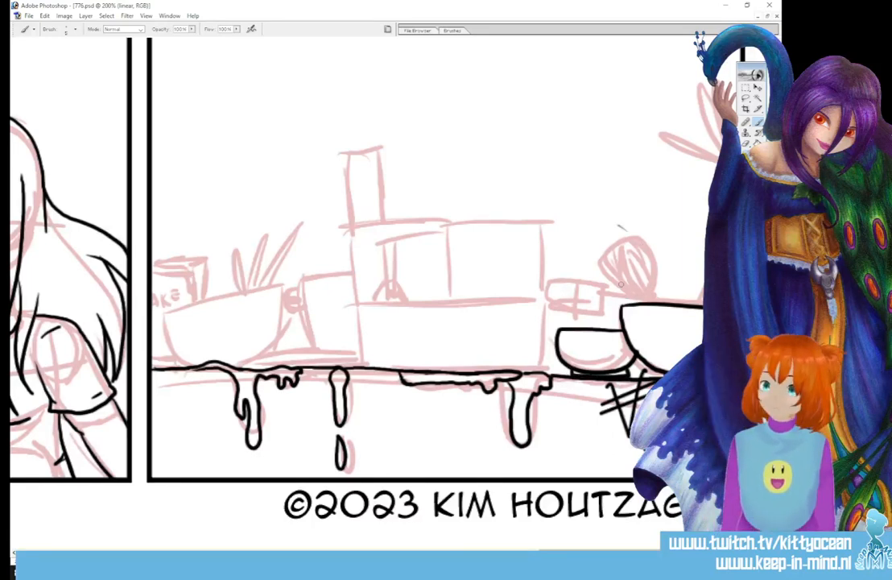
# - Ink the batter-covered whisk and the drip on the large bowl's rim, and move the floating toolbox over the last panel
pyautogui.moveTo(644, 292)
pyautogui.mouseDown()
pyautogui.moveTo(608, 259)
pyautogui.moveTo(606, 227)
pyautogui.moveTo(634, 229)
pyautogui.moveTo(650, 286)
pyautogui.mouseUp()
pyautogui.moveTo(625, 227)
pyautogui.mouseDown()
pyautogui.moveTo(641, 283)
pyautogui.moveTo(620, 225)
pyautogui.moveTo(633, 282)
pyautogui.moveTo(606, 231)
pyautogui.moveTo(610, 267)
pyautogui.moveTo(602, 246)
pyautogui.moveTo(620, 223)
pyautogui.moveTo(601, 242)
pyautogui.mouseUp()
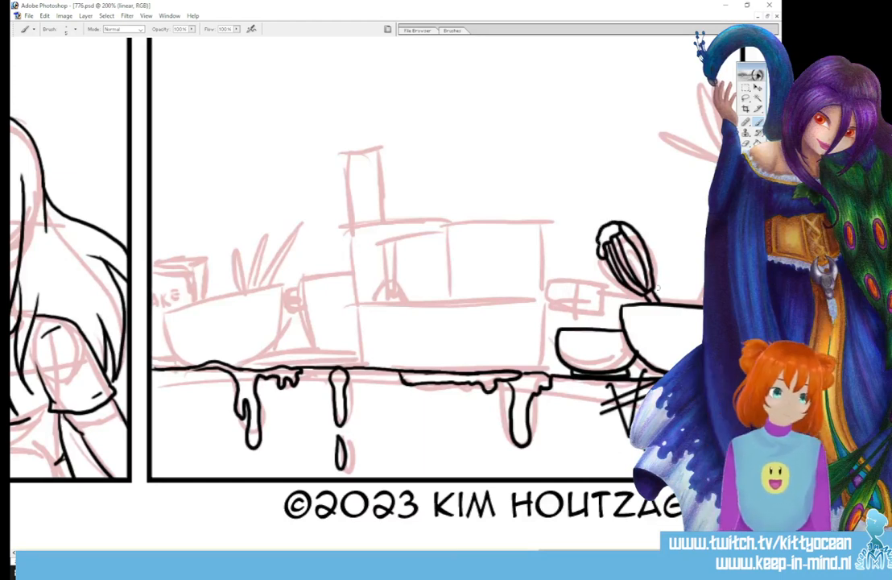
pyautogui.moveTo(631, 307)
pyautogui.mouseDown()
pyautogui.moveTo(636, 323)
pyautogui.moveTo(644, 300)
pyautogui.mouseUp()
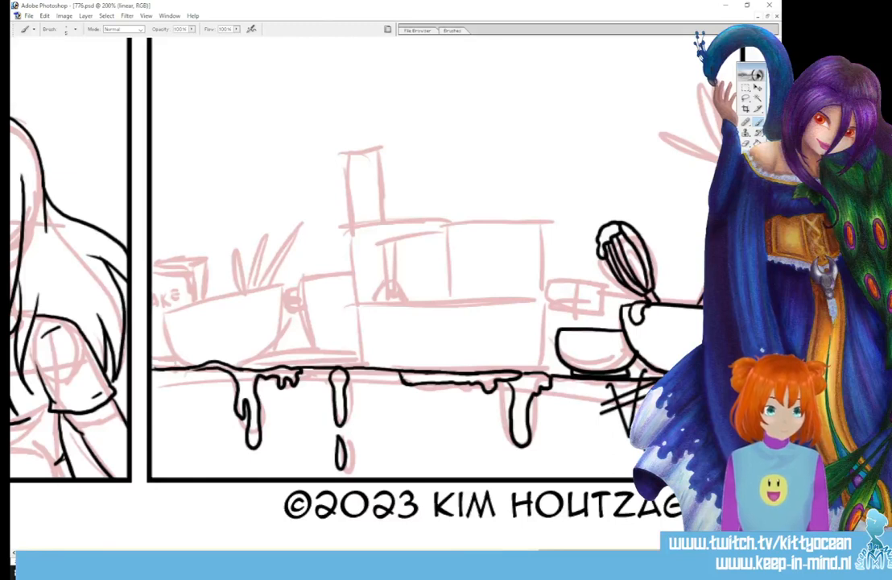
pyautogui.moveTo(748, 74); pyautogui.dragTo(555, 77)
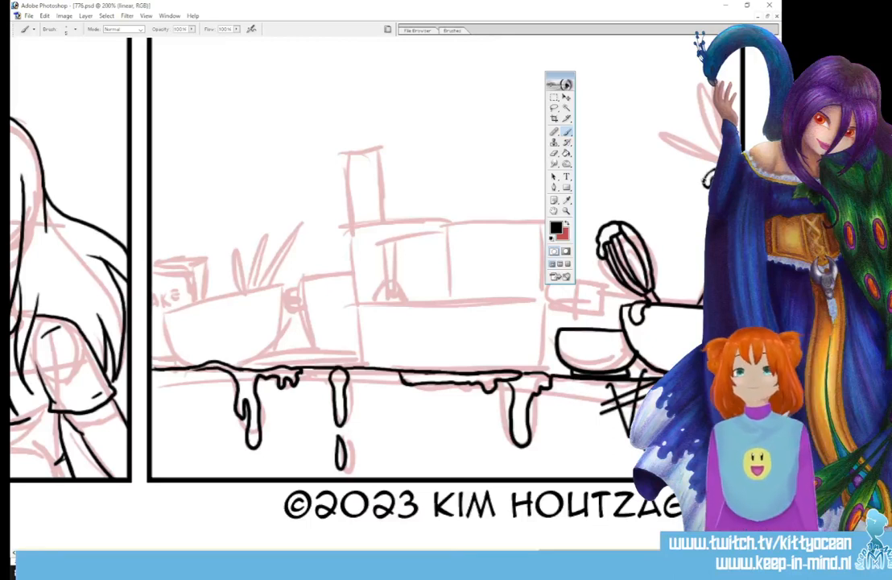
# - Ink the utensil handles beyond the large bowl and the batter-dripping cup with its handle beside the whisk
pyautogui.moveTo(702, 99); pyautogui.dragTo(719, 153)
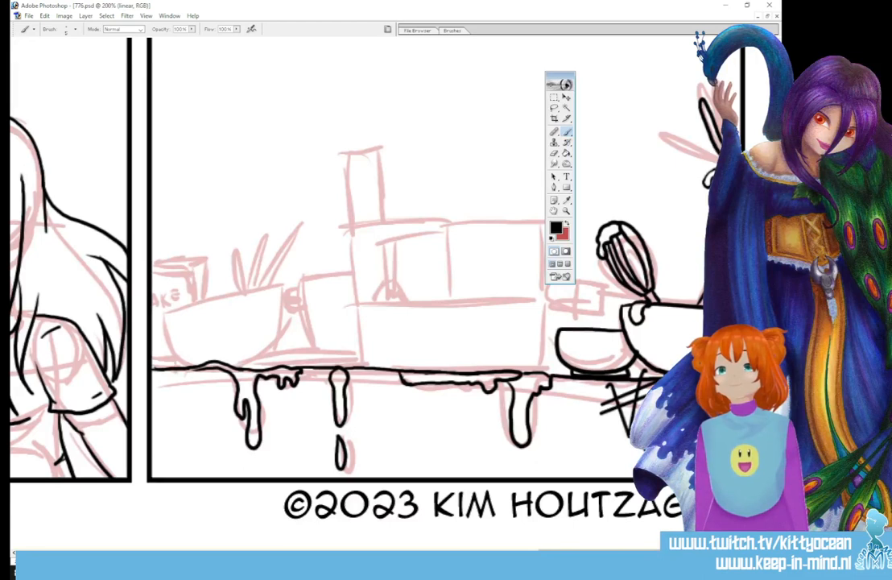
pyautogui.moveTo(662, 144); pyautogui.dragTo(715, 163)
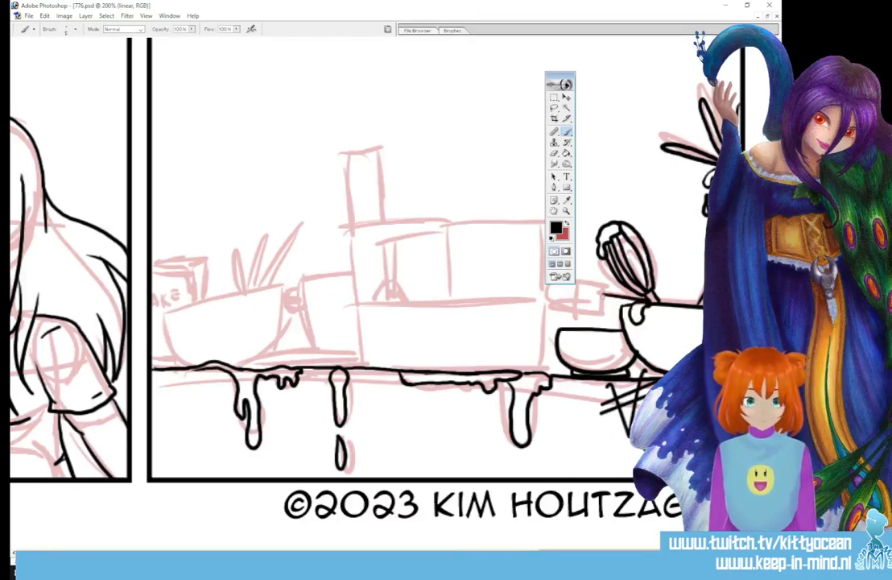
pyautogui.moveTo(602, 296); pyautogui.dragTo(658, 301)
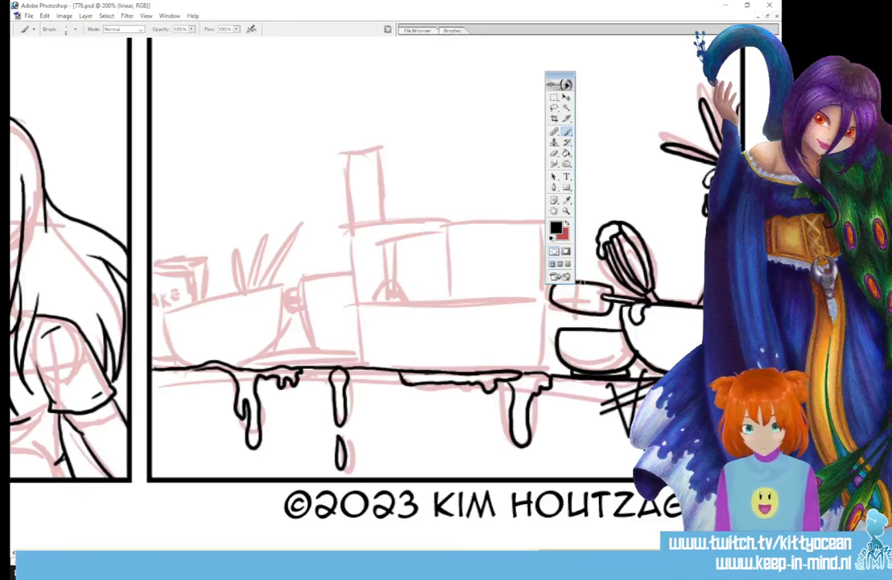
pyautogui.moveTo(554, 304)
pyautogui.mouseDown()
pyautogui.moveTo(562, 319)
pyautogui.moveTo(578, 313)
pyautogui.mouseUp()
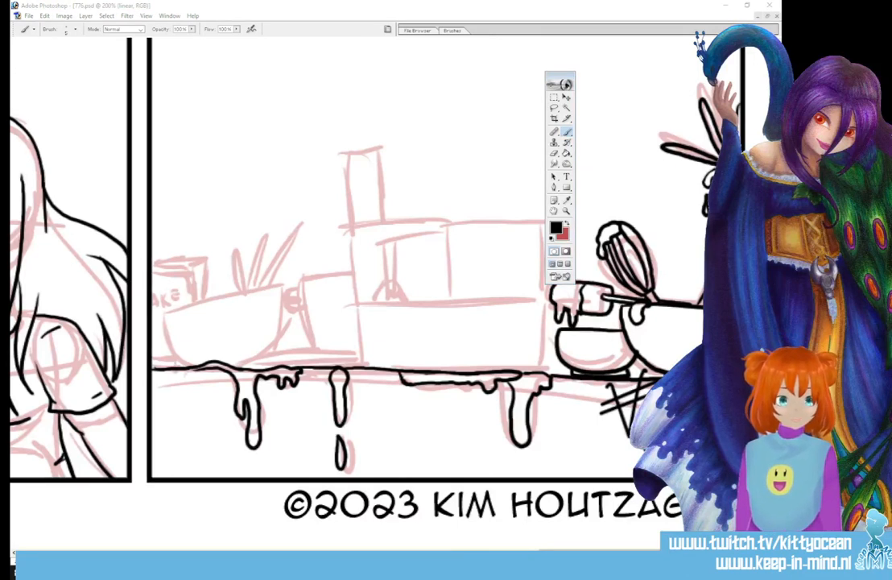
# - Move the floating toolbox off the big kitchen appliance and ink the appliance's stepped body and lid
pyautogui.moveTo(567, 78); pyautogui.dragTo(640, 75)
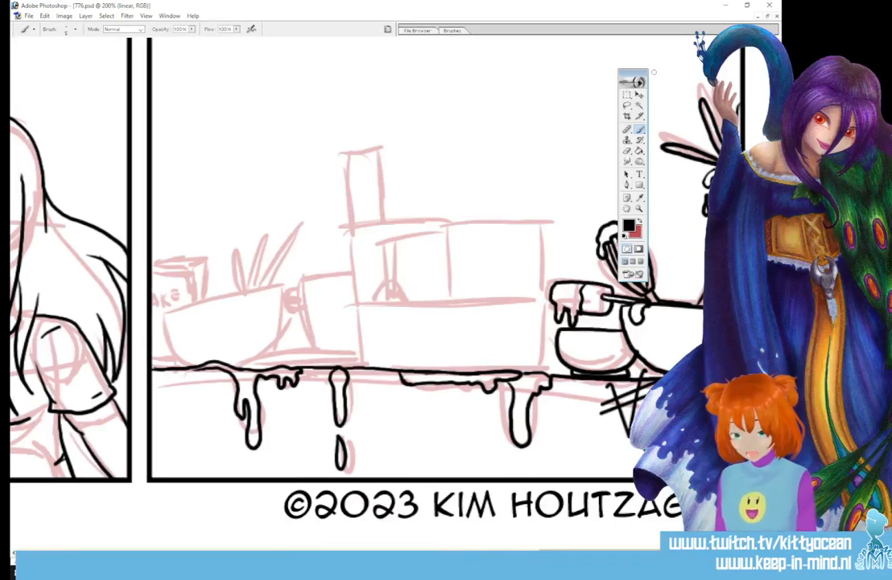
pyautogui.moveTo(543, 223); pyautogui.dragTo(549, 367)
pyautogui.moveTo(543, 223)
pyautogui.mouseDown()
pyautogui.moveTo(447, 224)
pyautogui.moveTo(449, 301)
pyautogui.moveTo(364, 301)
pyautogui.moveTo(361, 367)
pyautogui.mouseUp()
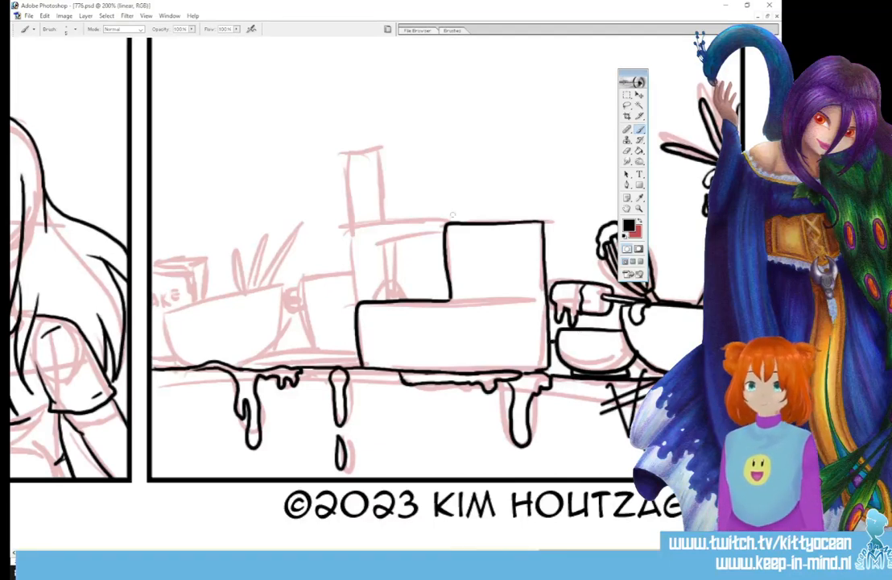
pyautogui.moveTo(448, 221)
pyautogui.mouseDown()
pyautogui.moveTo(353, 219)
pyautogui.moveTo(355, 301)
pyautogui.mouseUp()
pyautogui.moveTo(355, 239); pyautogui.dragTo(442, 232)
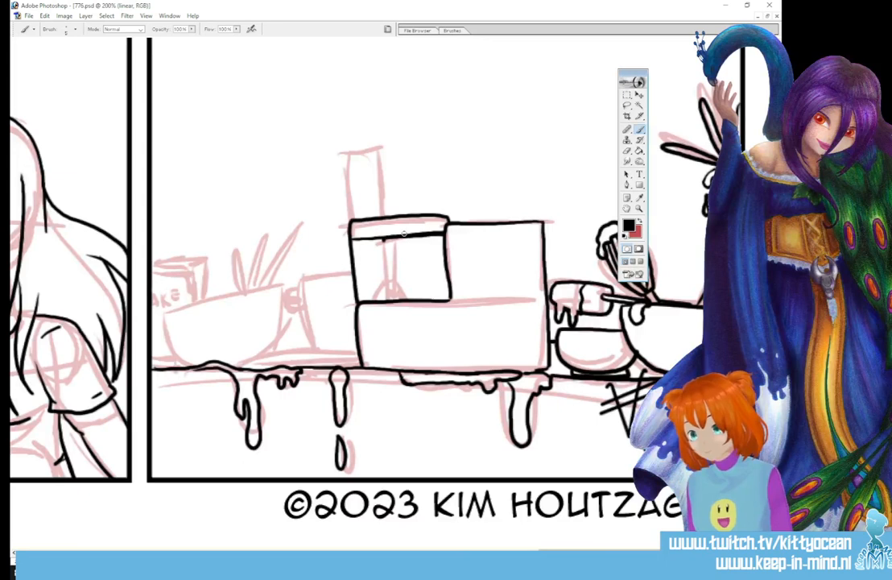
# - Ink the beater hanging in the appliance's opening and the tall chute on top of its lid
pyautogui.moveTo(386, 242)
pyautogui.mouseDown()
pyautogui.moveTo(390, 264)
pyautogui.moveTo(397, 252)
pyautogui.moveTo(445, 235)
pyautogui.mouseUp()
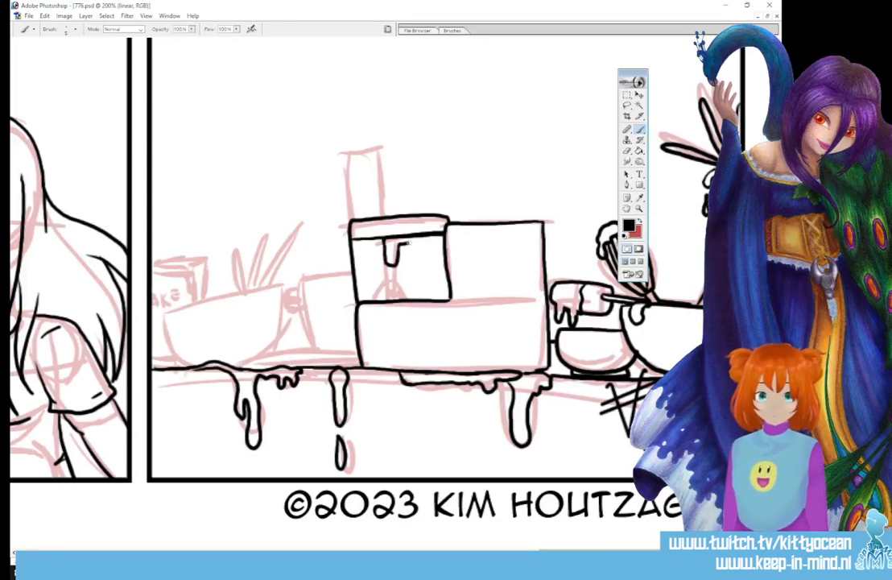
pyautogui.moveTo(389, 276)
pyautogui.mouseDown()
pyautogui.moveTo(388, 300)
pyautogui.moveTo(395, 276)
pyautogui.mouseUp()
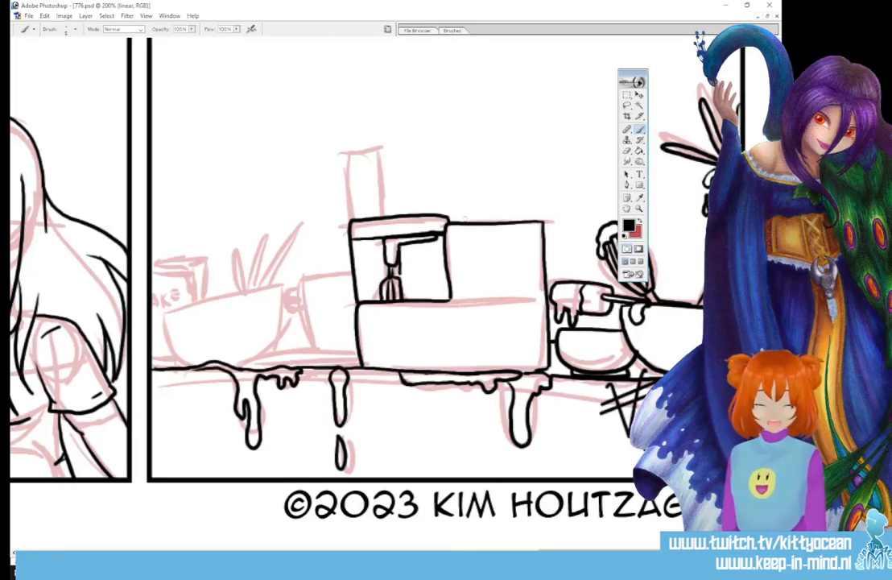
pyautogui.moveTo(355, 239); pyautogui.dragTo(440, 235)
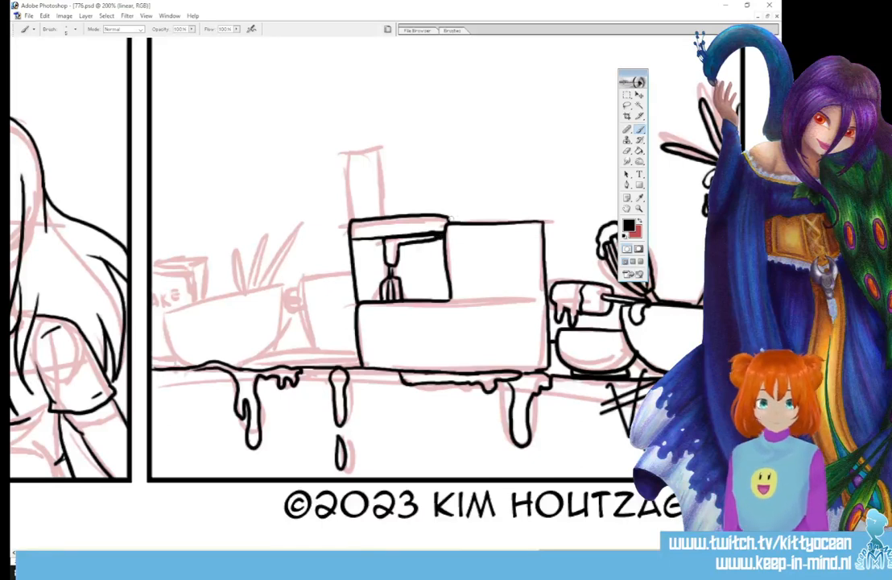
pyautogui.moveTo(345, 153)
pyautogui.mouseDown()
pyautogui.moveTo(346, 216)
pyautogui.moveTo(344, 154)
pyautogui.moveTo(376, 152)
pyautogui.moveTo(383, 212)
pyautogui.mouseUp()
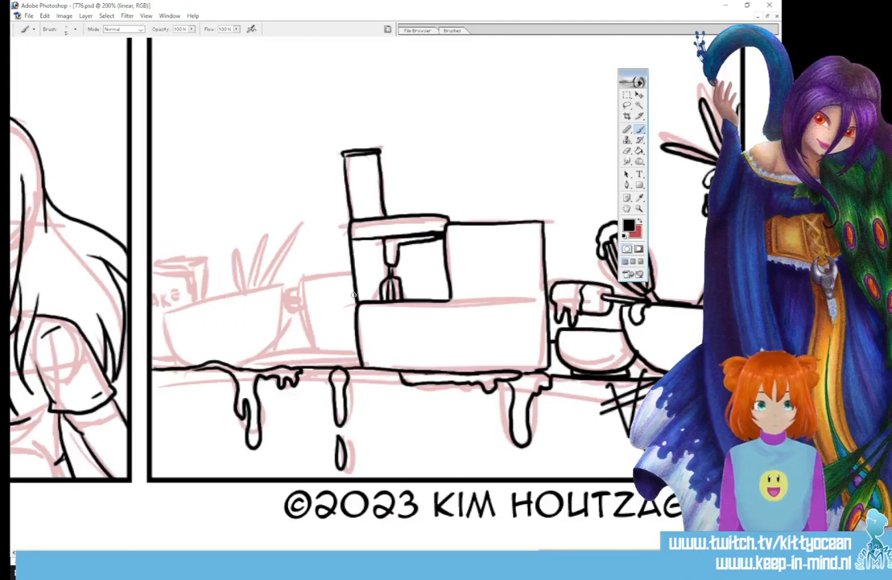
# - Ink the pot with its side handle behind the appliance and the round bowl in front of it
pyautogui.moveTo(351, 276)
pyautogui.mouseDown()
pyautogui.moveTo(301, 275)
pyautogui.moveTo(301, 284)
pyautogui.moveTo(353, 282)
pyautogui.moveTo(302, 286)
pyautogui.moveTo(309, 348)
pyautogui.moveTo(353, 348)
pyautogui.mouseUp()
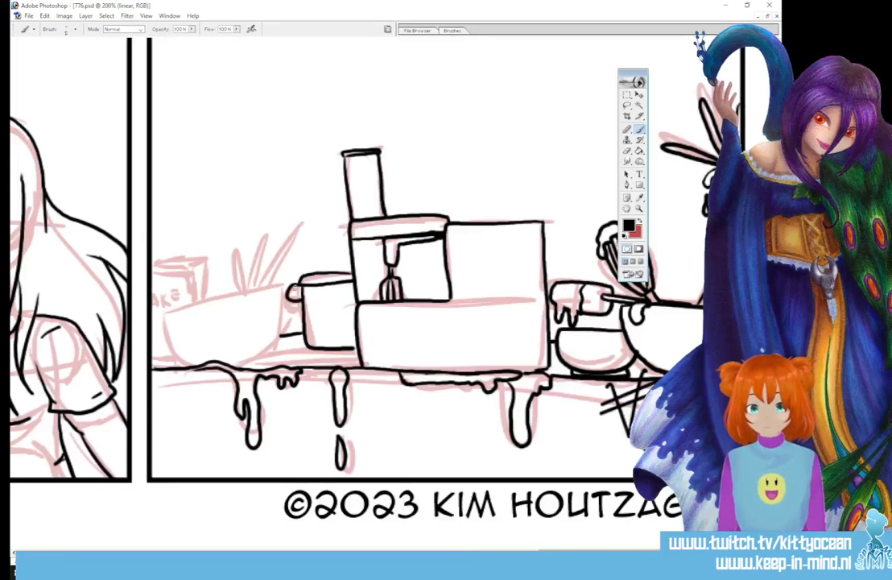
pyautogui.moveTo(299, 283); pyautogui.dragTo(298, 299)
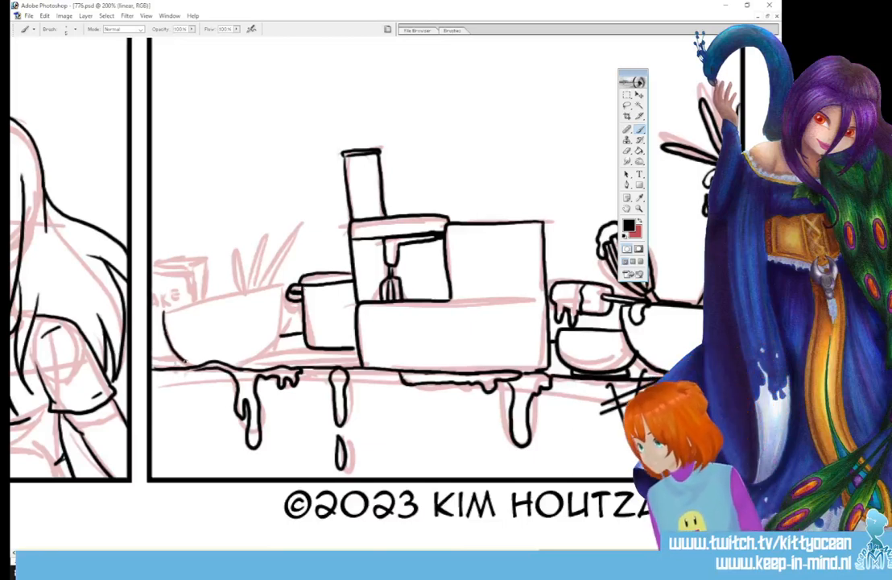
pyautogui.moveTo(163, 312)
pyautogui.mouseDown()
pyautogui.moveTo(252, 365)
pyautogui.moveTo(280, 290)
pyautogui.mouseUp()
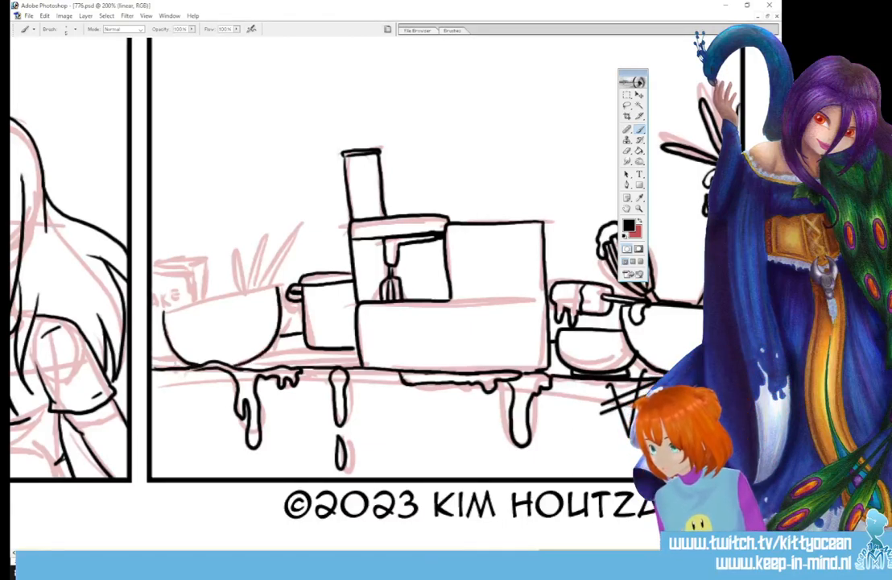
pyautogui.moveTo(165, 316); pyautogui.dragTo(278, 287)
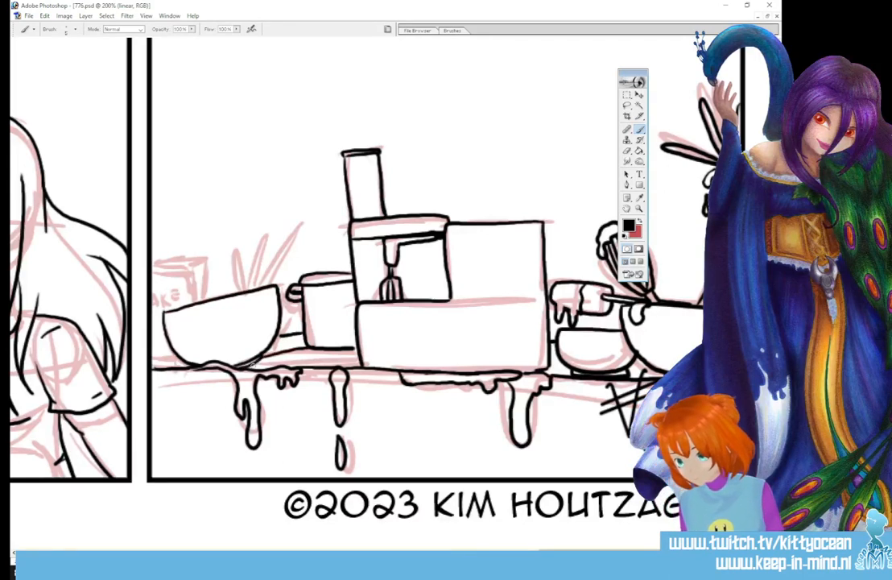
# - Ink the pile of flat utensils lying on the counter between the round bowl and the appliance
pyautogui.moveTo(267, 352); pyautogui.dragTo(331, 351)
pyautogui.moveTo(268, 299); pyautogui.dragTo(289, 302)
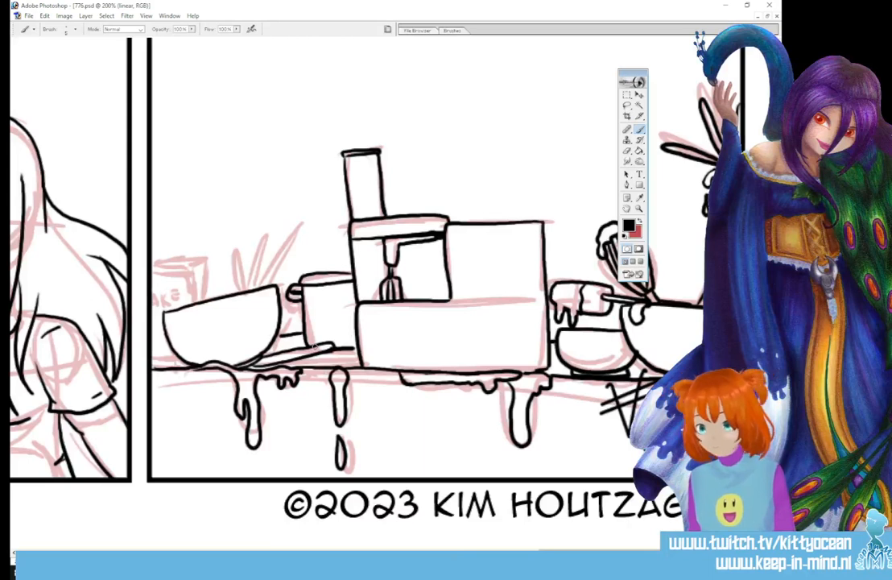
pyautogui.moveTo(228, 317); pyautogui.dragTo(289, 306)
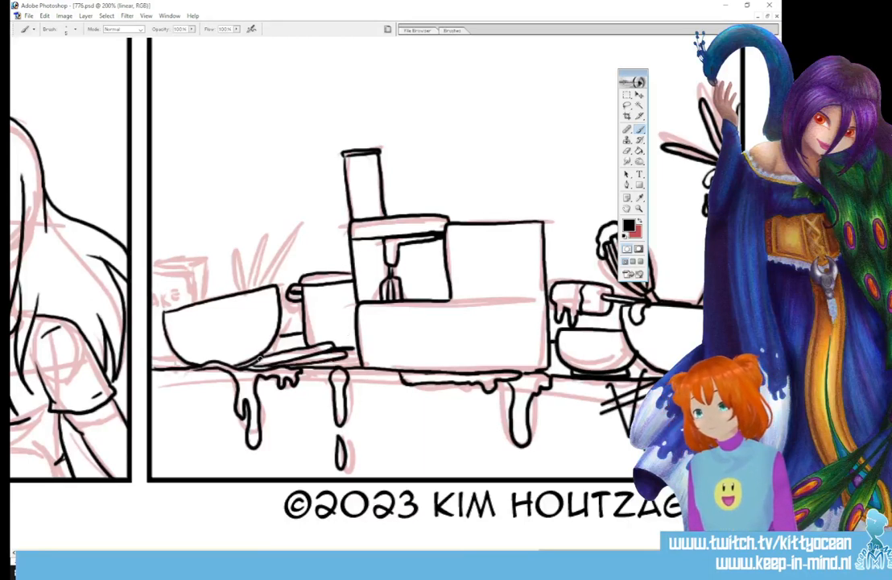
pyautogui.moveTo(224, 313)
pyautogui.mouseDown()
pyautogui.moveTo(276, 299)
pyautogui.moveTo(296, 305)
pyautogui.mouseUp()
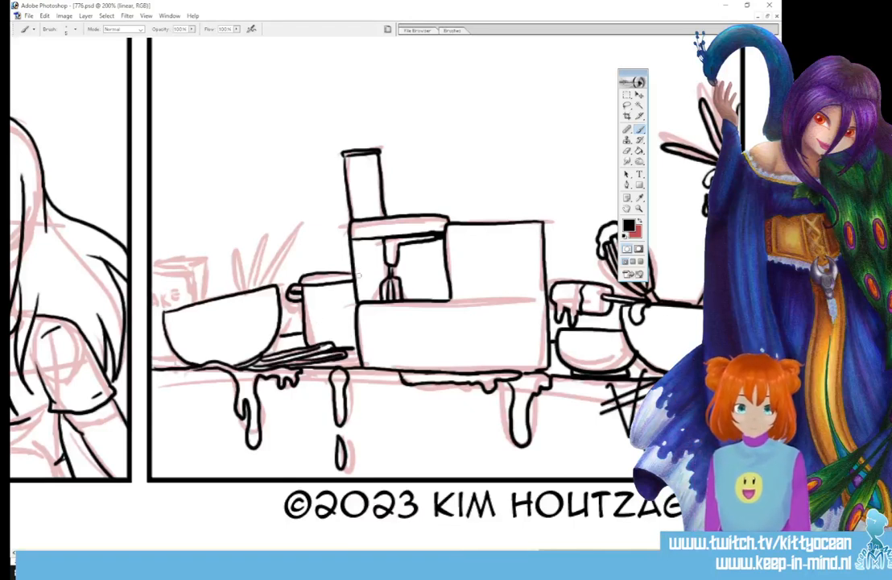
# - Ink the batter splatter inside the appliance's opening and the utensils sticking out of the round bowl
pyautogui.moveTo(360, 261)
pyautogui.mouseDown()
pyautogui.moveTo(393, 294)
pyautogui.moveTo(407, 270)
pyautogui.moveTo(447, 294)
pyautogui.mouseUp()
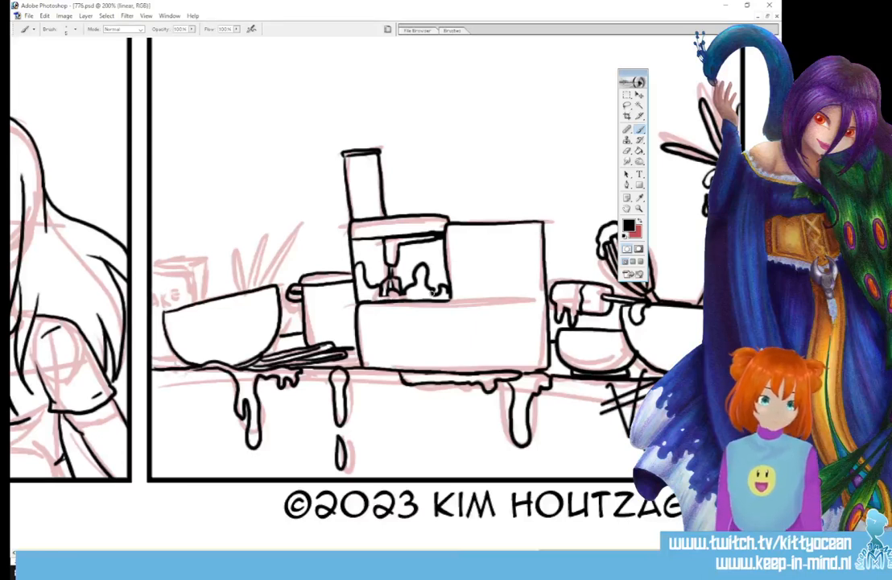
pyautogui.moveTo(268, 282); pyautogui.dragTo(292, 235)
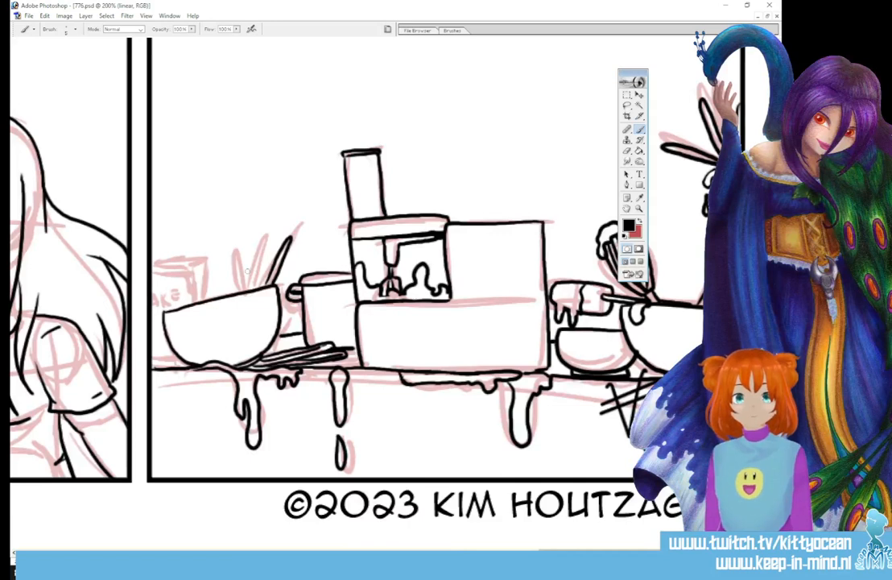
pyautogui.moveTo(254, 282)
pyautogui.mouseDown()
pyautogui.moveTo(259, 241)
pyautogui.moveTo(277, 239)
pyautogui.moveTo(254, 246)
pyautogui.moveTo(266, 240)
pyautogui.mouseUp()
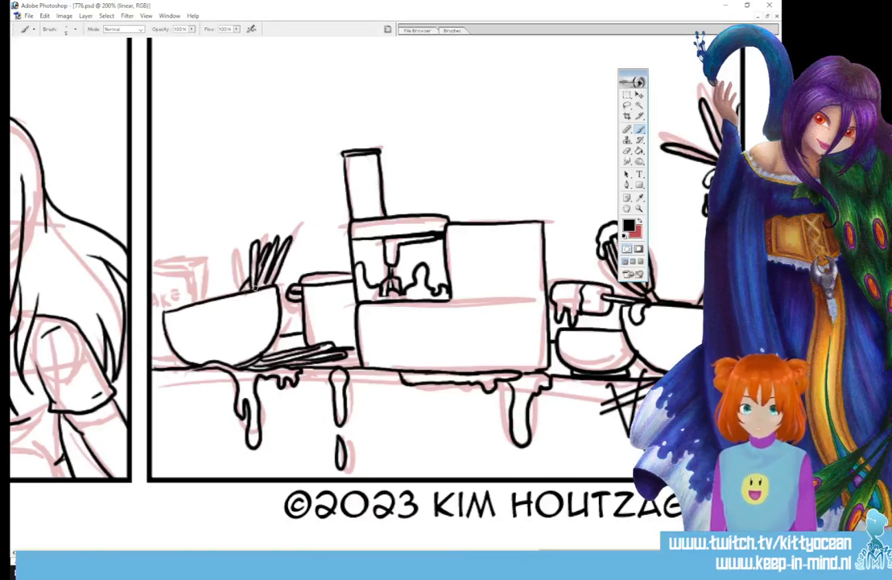
# - Ink the open cake mix box with its "AKE" lettering, and the batter drips and spots on the round bowl
pyautogui.moveTo(151, 275)
pyautogui.mouseDown()
pyautogui.moveTo(201, 273)
pyautogui.moveTo(202, 298)
pyautogui.moveTo(190, 271)
pyautogui.moveTo(207, 255)
pyautogui.moveTo(171, 269)
pyautogui.mouseUp()
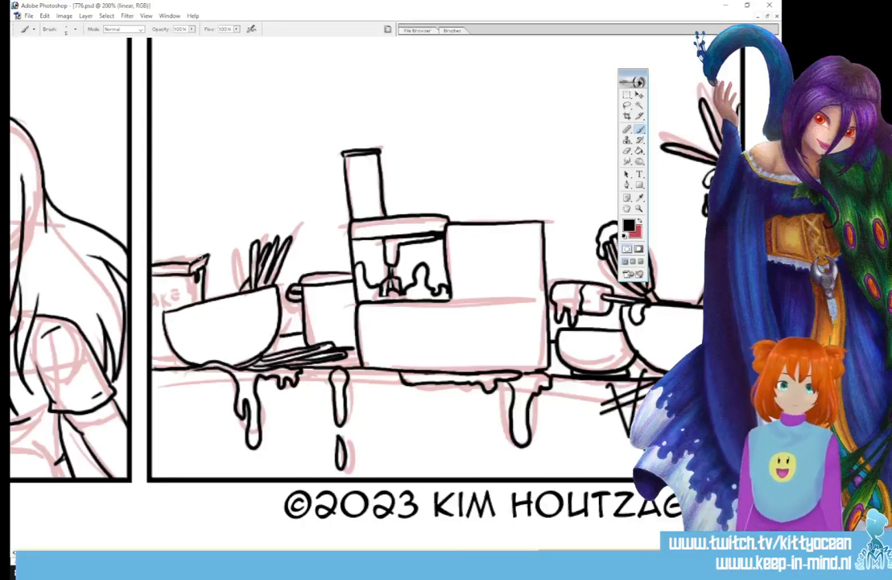
pyautogui.moveTo(206, 257); pyautogui.dragTo(152, 259)
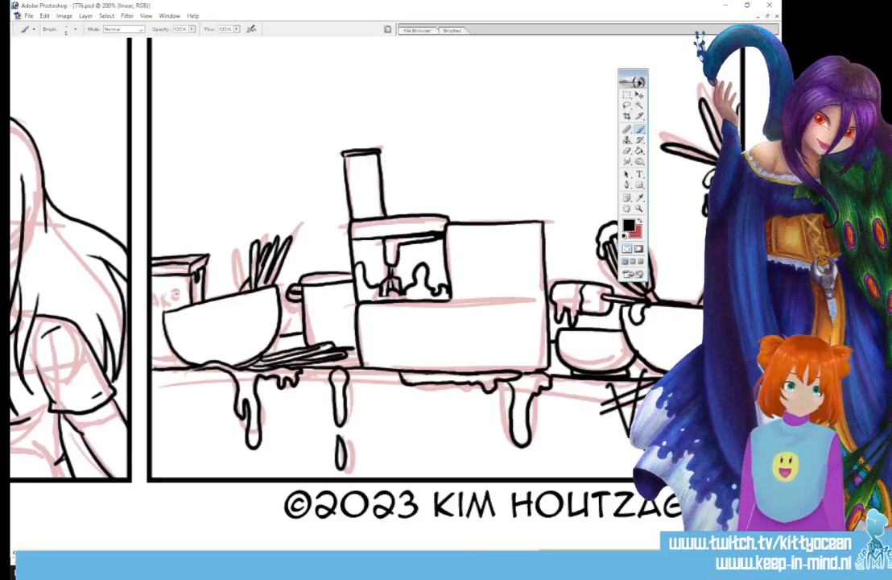
pyautogui.moveTo(169, 291)
pyautogui.mouseDown()
pyautogui.moveTo(162, 300)
pyautogui.moveTo(170, 307)
pyautogui.moveTo(151, 302)
pyautogui.mouseUp()
pyautogui.moveTo(156, 290)
pyautogui.mouseDown()
pyautogui.moveTo(160, 307)
pyautogui.moveTo(160, 299)
pyautogui.mouseUp()
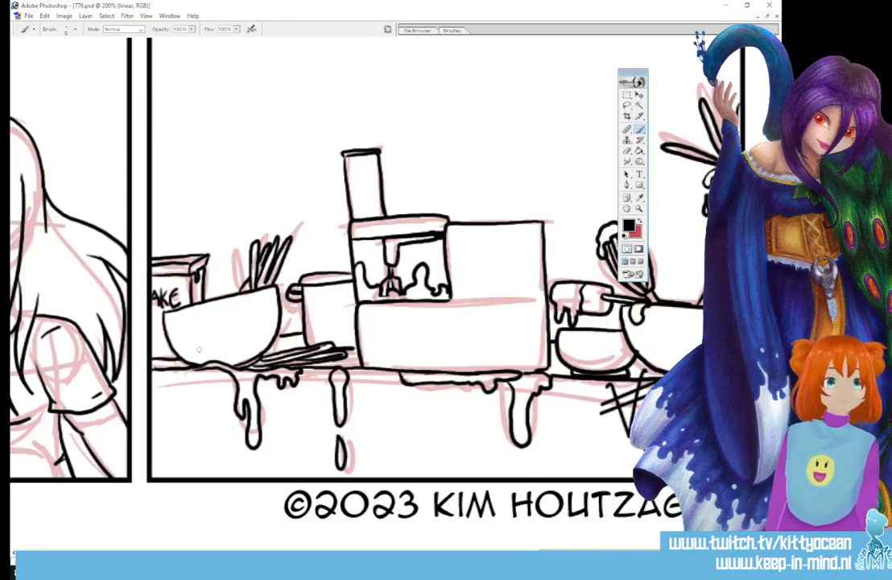
pyautogui.moveTo(189, 309)
pyautogui.mouseDown()
pyautogui.moveTo(195, 323)
pyautogui.moveTo(211, 302)
pyautogui.moveTo(225, 313)
pyautogui.moveTo(262, 311)
pyautogui.mouseUp()
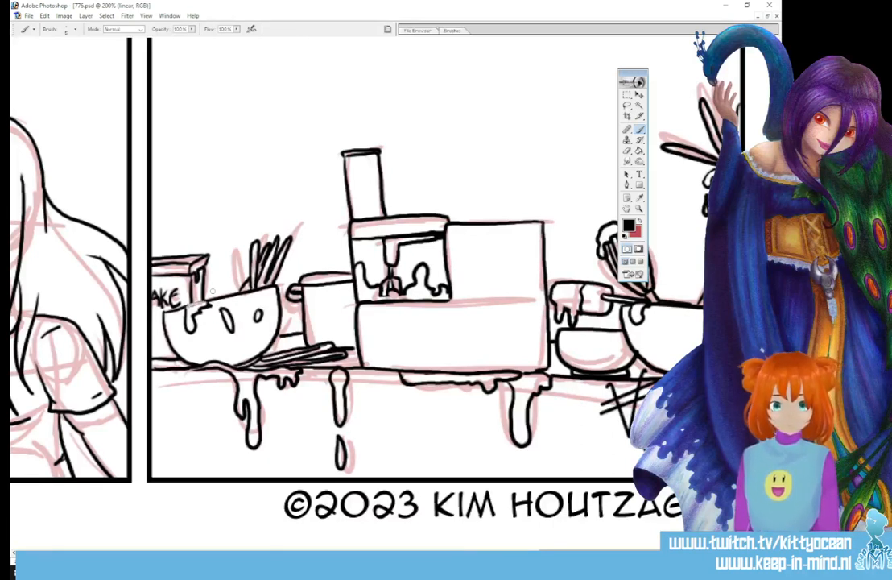
pyautogui.moveTo(158, 263); pyautogui.dragTo(180, 260)
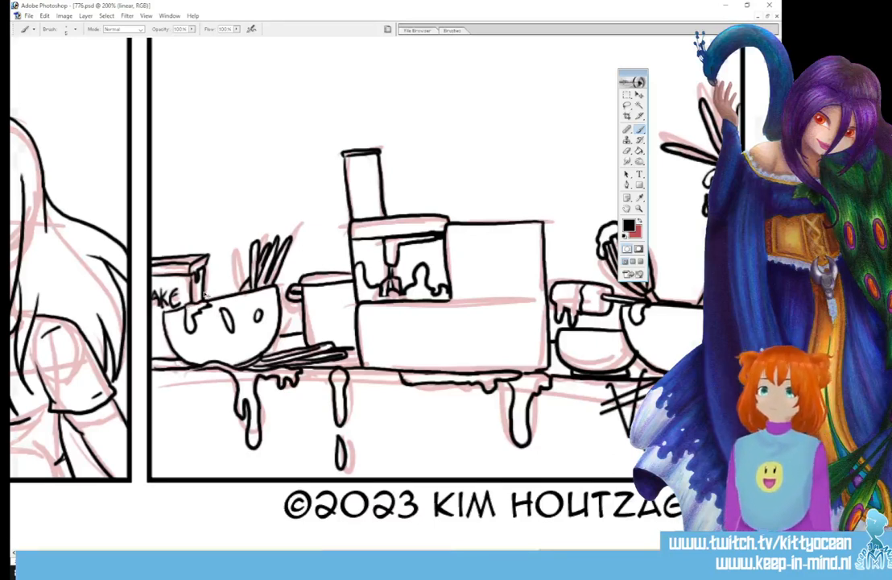
# - Select the whole canvas of the inked strip and paste its copied contents into a new layer
pyautogui.hotkey('ctrl', '-')
pyautogui.hotkey('ctrl', '-')
pyautogui.hotkey('ctrl', '-')
pyautogui.hotkey('ctrl', '-')
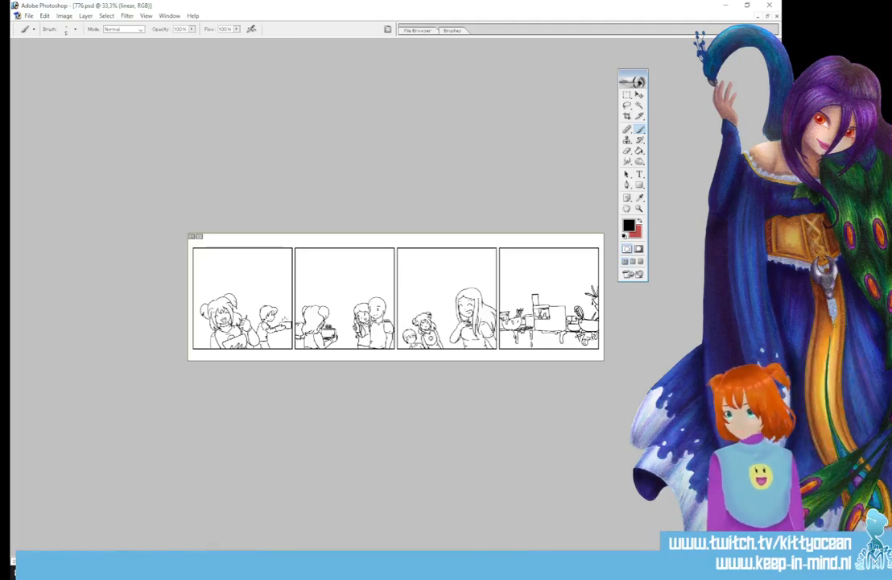
pyautogui.hotkey('ctrl', 'a')
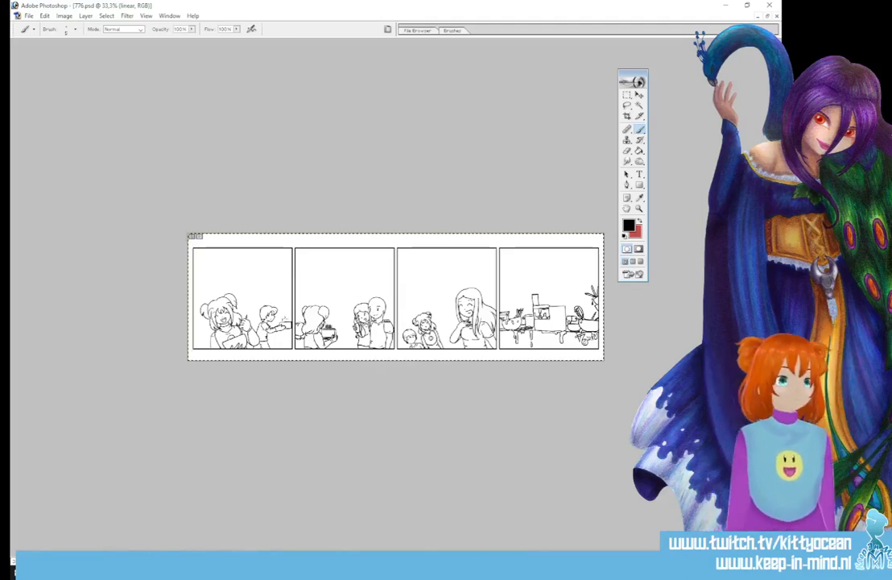
pyautogui.hotkey('ctrl', 'v')
pyautogui.hotkey('ctrl', 'v')
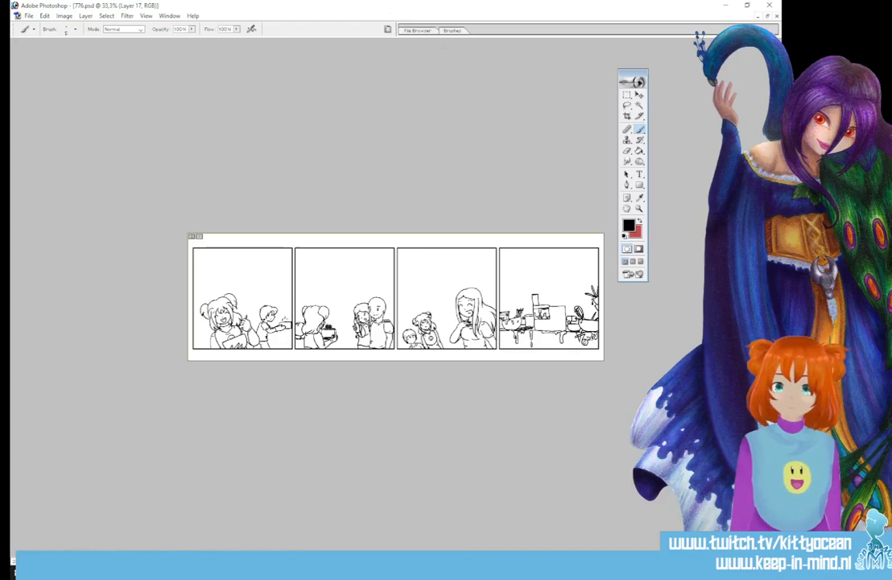
# - Set the foreground colour to orange D27E12 for filling the girl's hair with the Paint Bucket
pyautogui.hotkey('ctrl', '+')
pyautogui.hotkey('ctrl', '+')
pyautogui.hotkey('ctrl', '+')
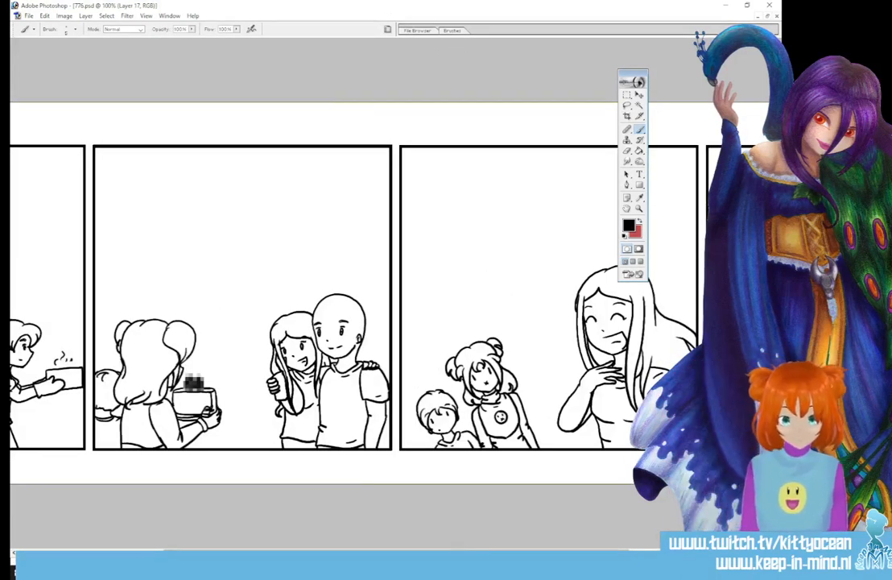
pyautogui.moveTo(339, 552); pyautogui.dragTo(258, 552)
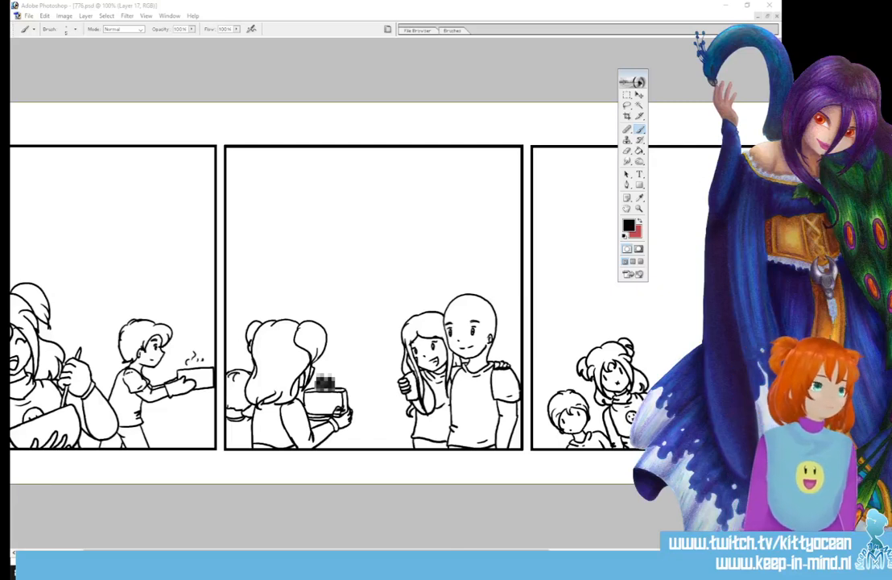
pyautogui.press('m')
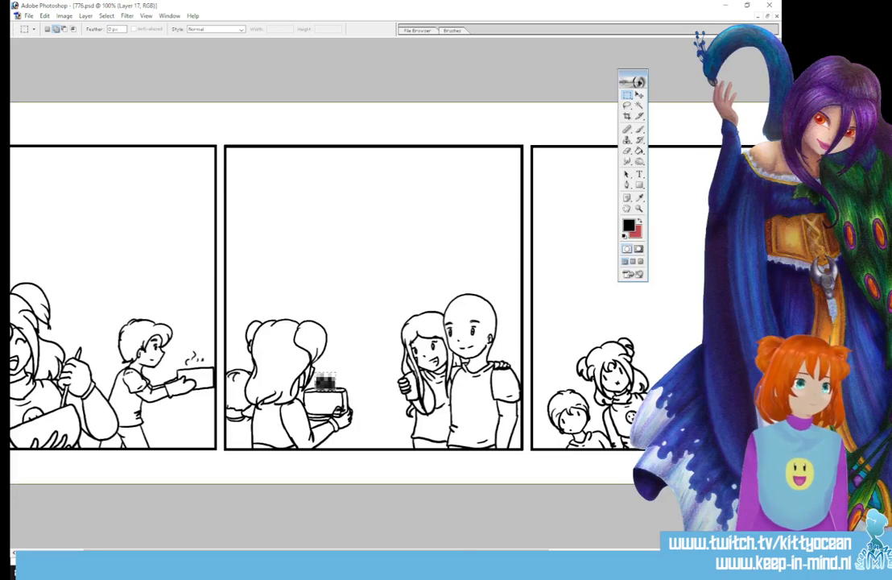
pyautogui.hotkey('ctrl', 'e')
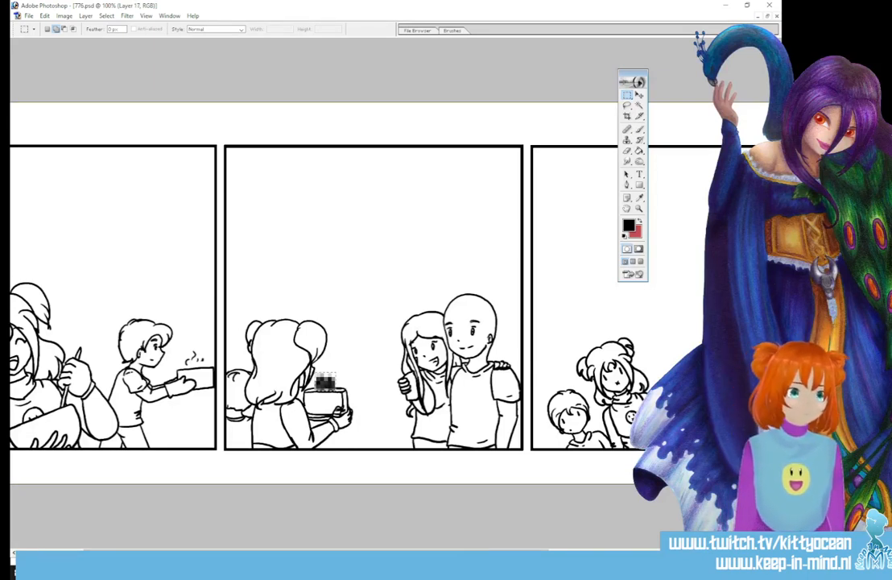
pyautogui.press('g')
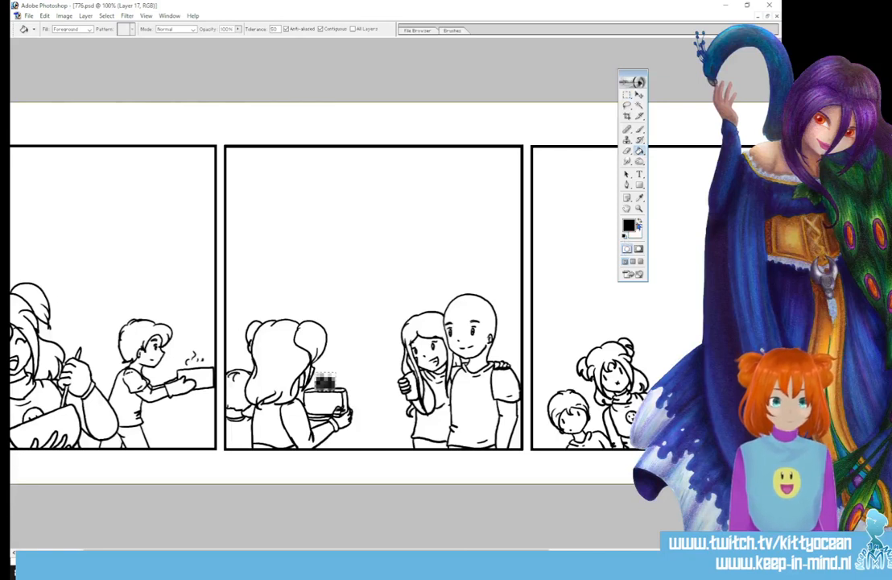
pyautogui.press('x')
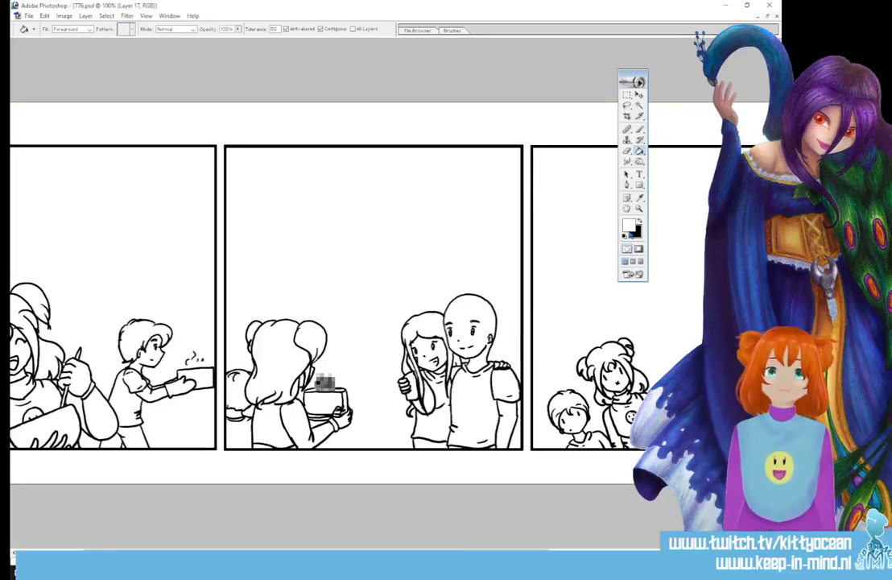
pyautogui.click(639, 197)
pyautogui.click(629, 227)
pyautogui.click(584, 232)
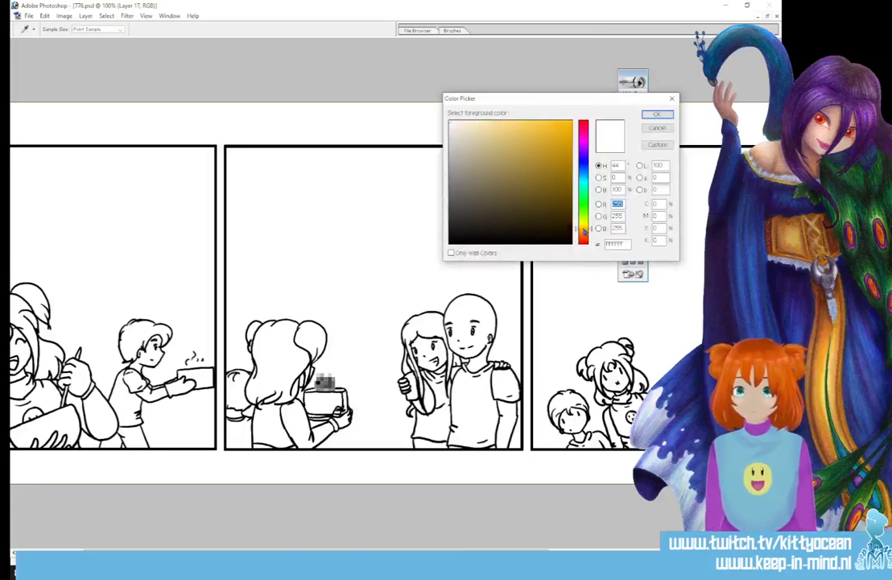
pyautogui.click(551, 126)
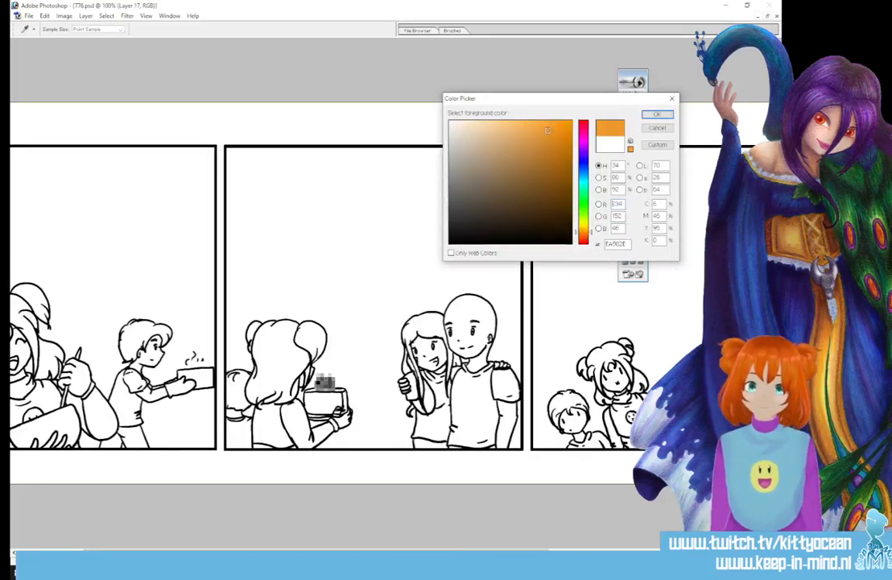
pyautogui.click(547, 139)
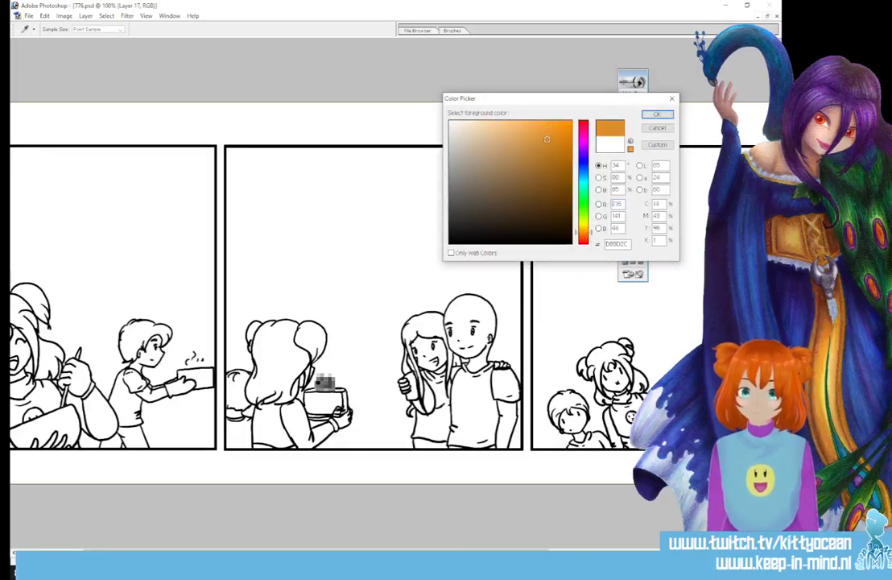
pyautogui.click(657, 115)
pyautogui.click(629, 226)
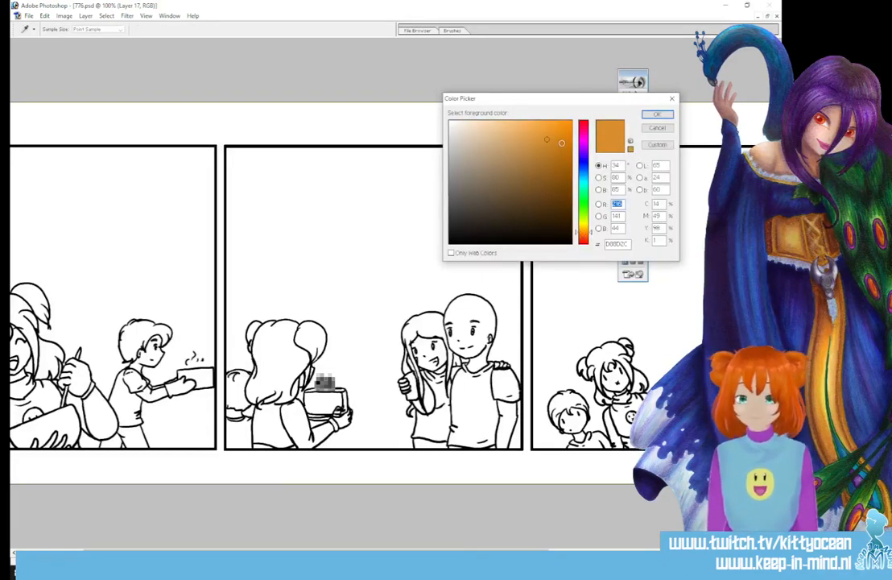
pyautogui.click(657, 115)
# - Fill the hair and buns of the girl in the third panel with orange on Layer 16
pyautogui.click(614, 359)
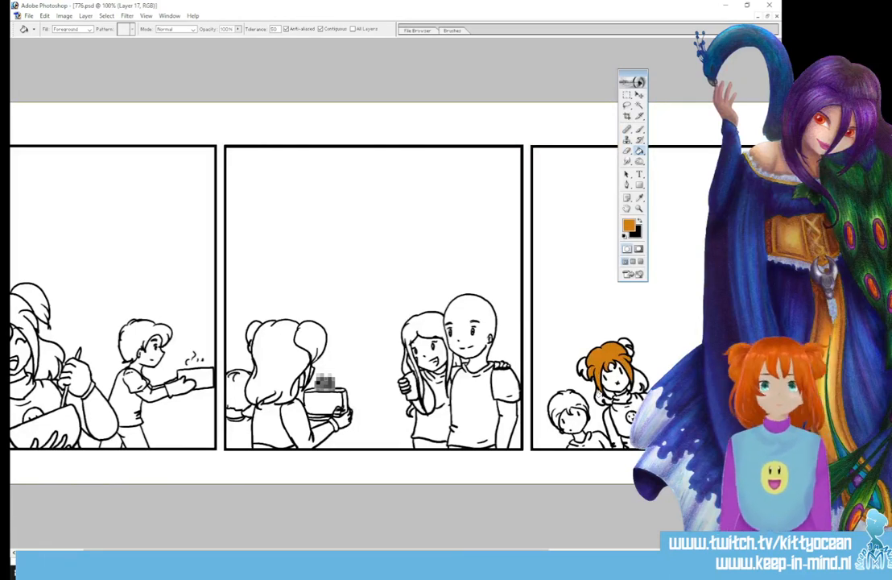
pyautogui.hotkey('ctrl', 'z')
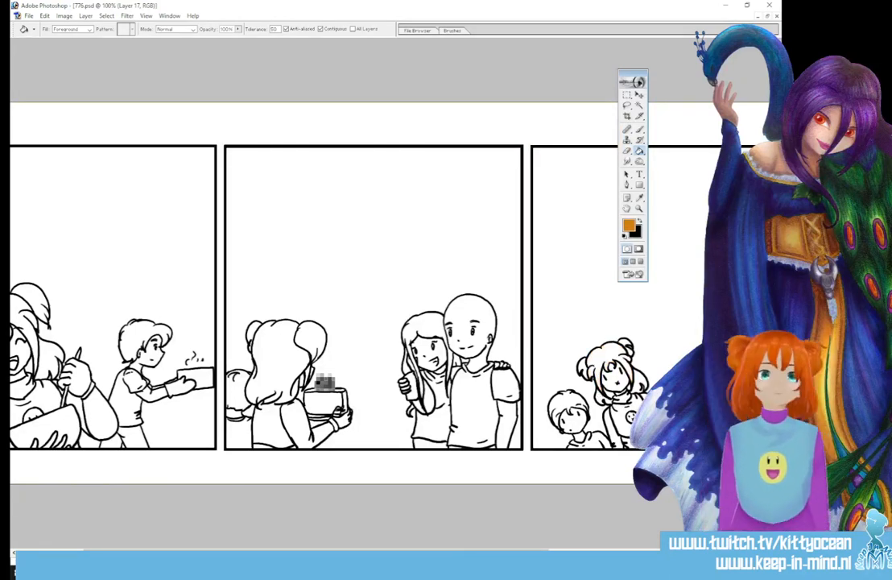
pyautogui.click(611, 358)
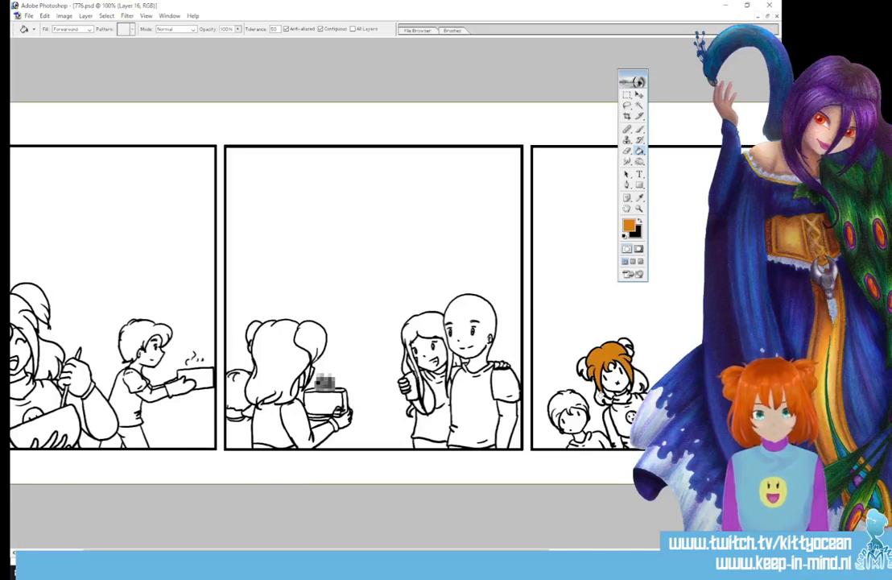
pyautogui.click(639, 381)
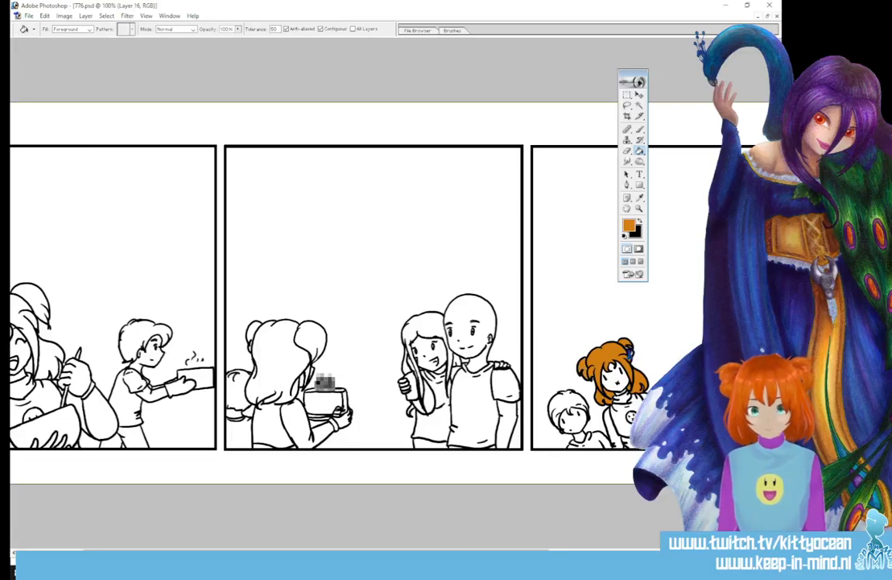
# - Fill the hair and buns of the girl seen from behind in the second panel with the same orange
pyautogui.moveTo(465, 552); pyautogui.dragTo(400, 551)
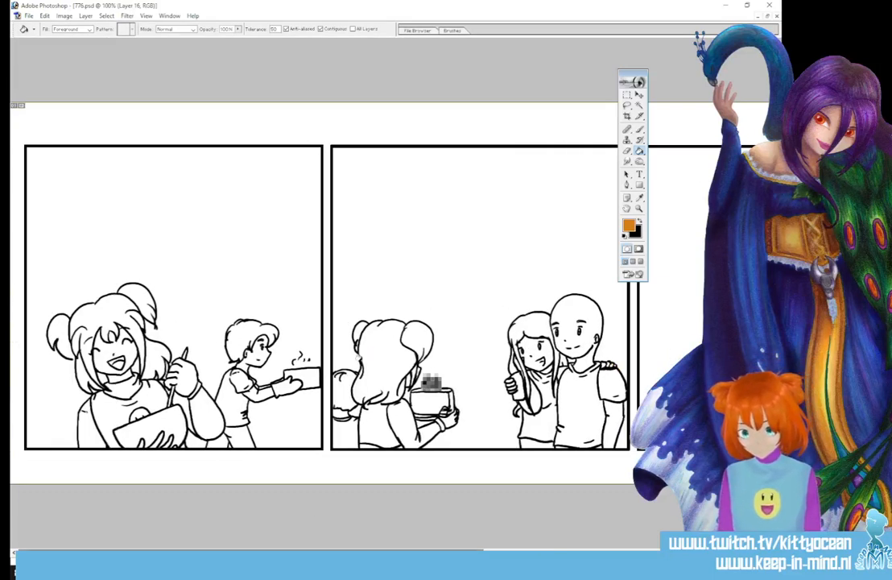
pyautogui.click(376, 337)
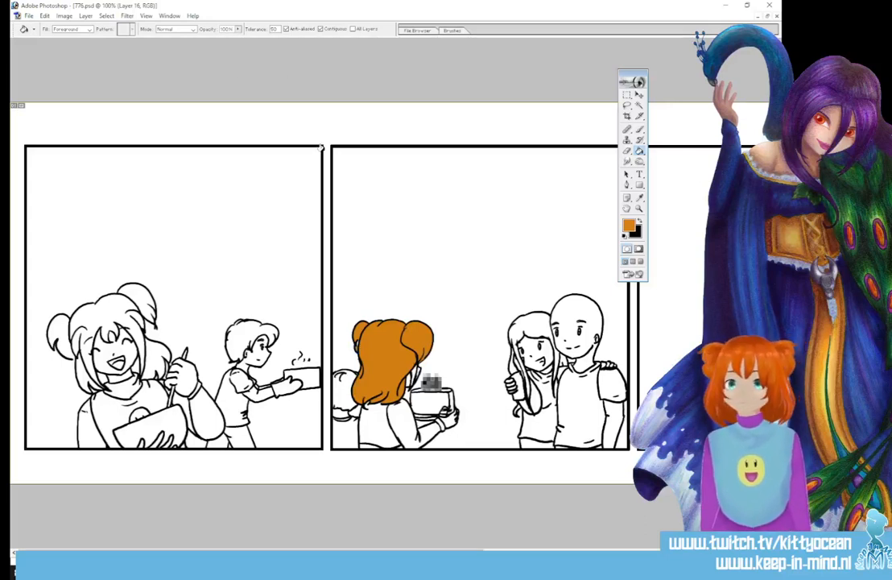
pyautogui.press('b')
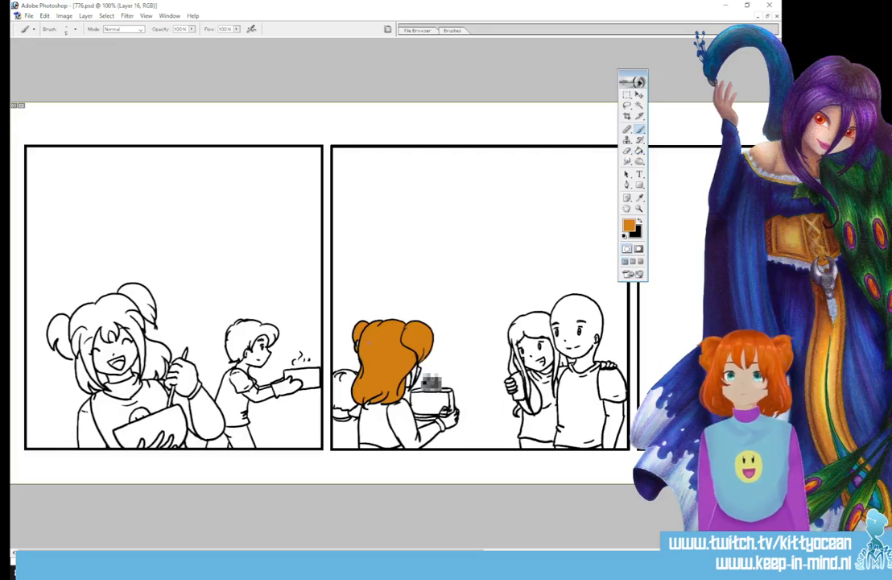
pyautogui.press('g')
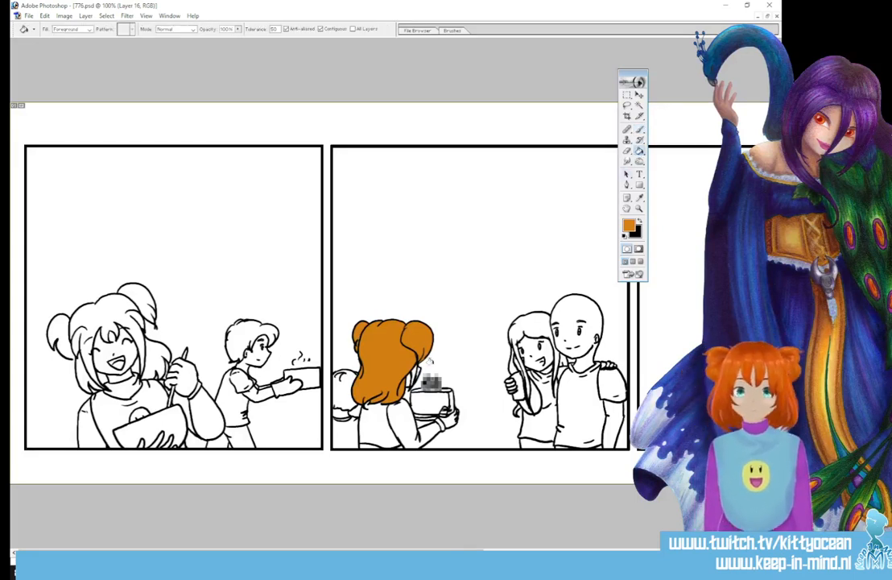
# - Fill the laughing girl's hair in the first panel with orange, including the side locks and both pigtails
pyautogui.click(113, 309)
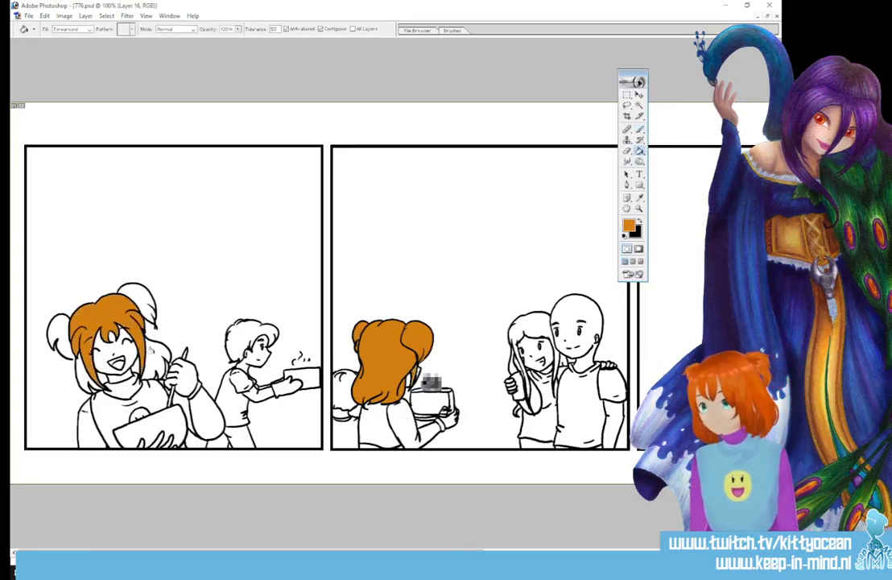
pyautogui.click(156, 357)
pyautogui.click(135, 368)
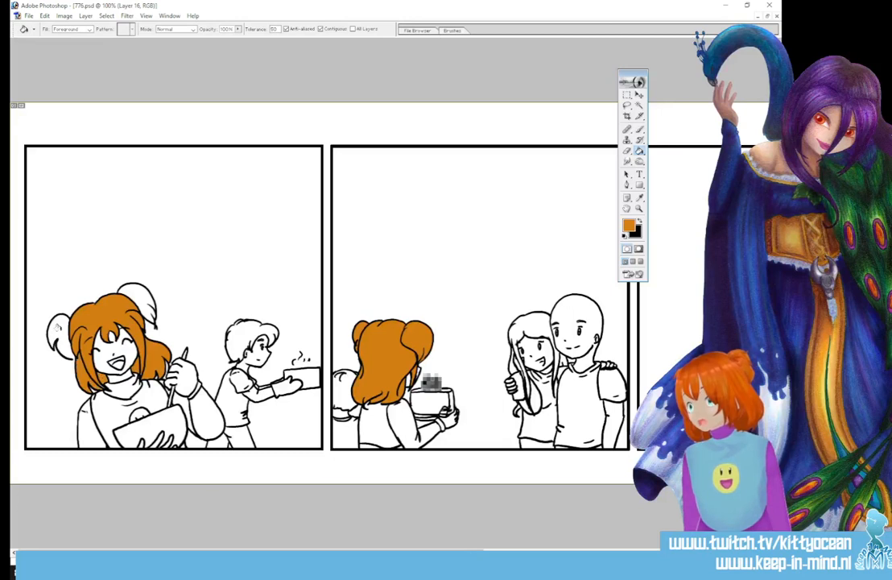
pyautogui.click(77, 270)
pyautogui.hotkey('ctrl', 'z')
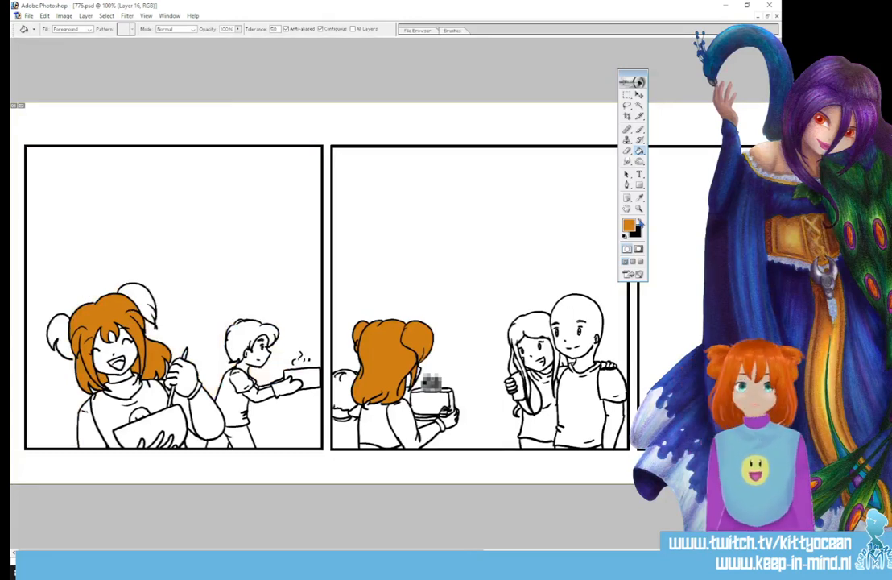
pyautogui.press('b')
pyautogui.press('x')
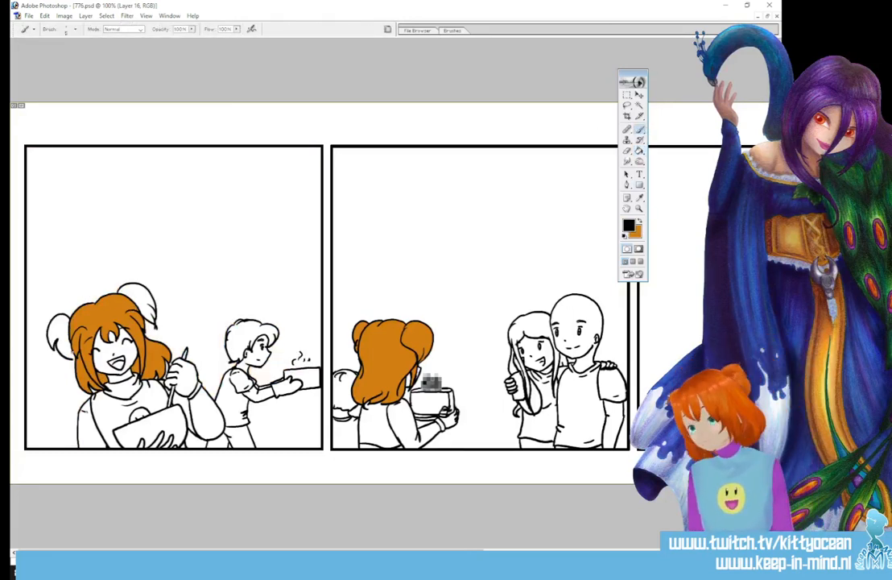
pyautogui.press('x')
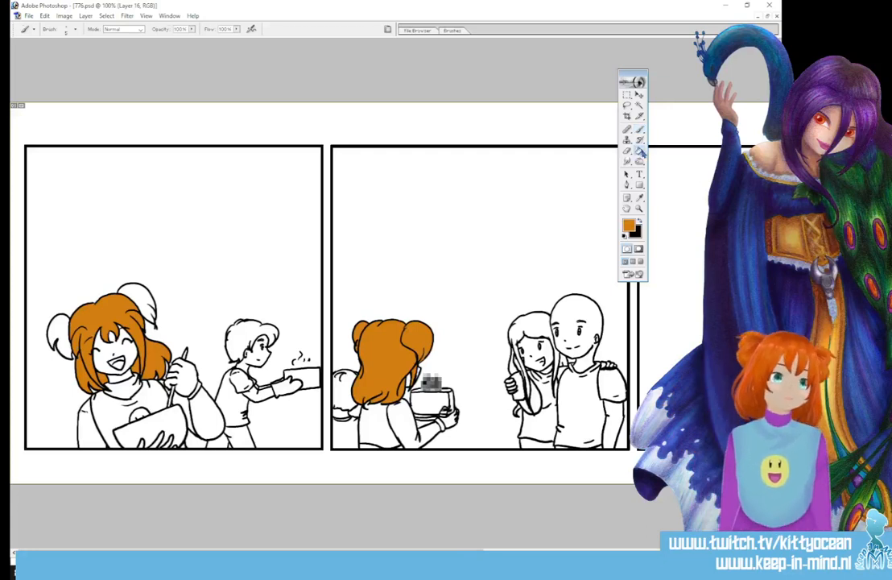
pyautogui.press('g')
pyautogui.click(60, 332)
pyautogui.click(139, 299)
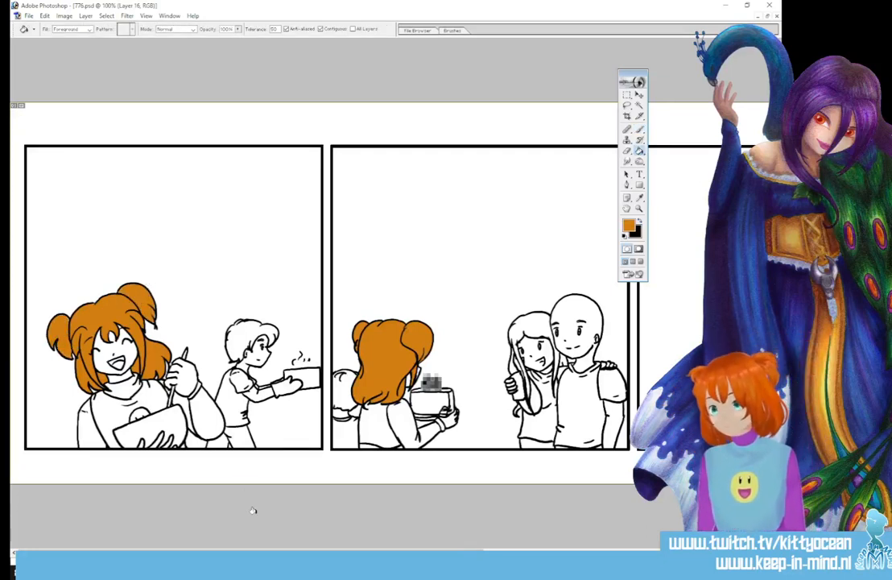
# - Fill the boy's hair in the first and second panels with dark brown 6C3508
pyautogui.press('b')
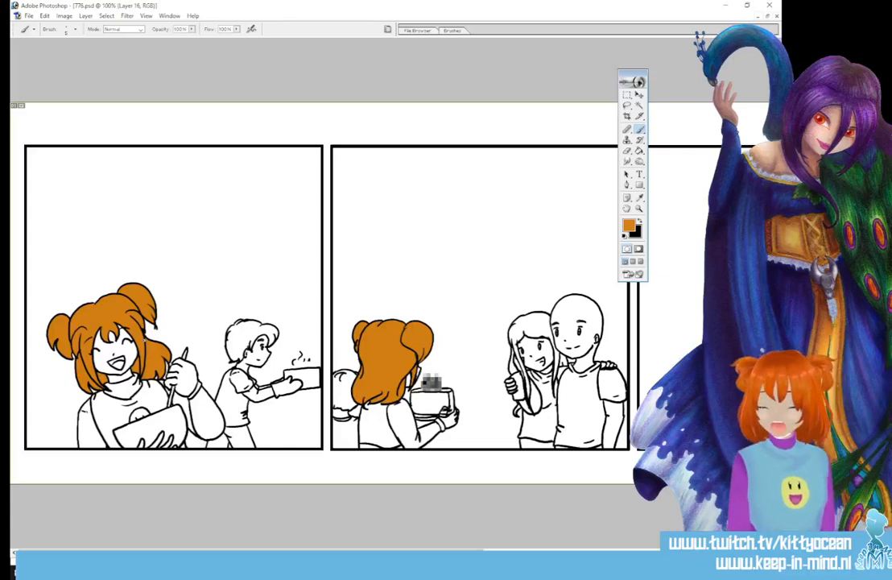
pyautogui.moveTo(253, 552)
pyautogui.mouseDown()
pyautogui.moveTo(540, 552)
pyautogui.moveTo(249, 553)
pyautogui.mouseUp()
pyautogui.click(630, 226)
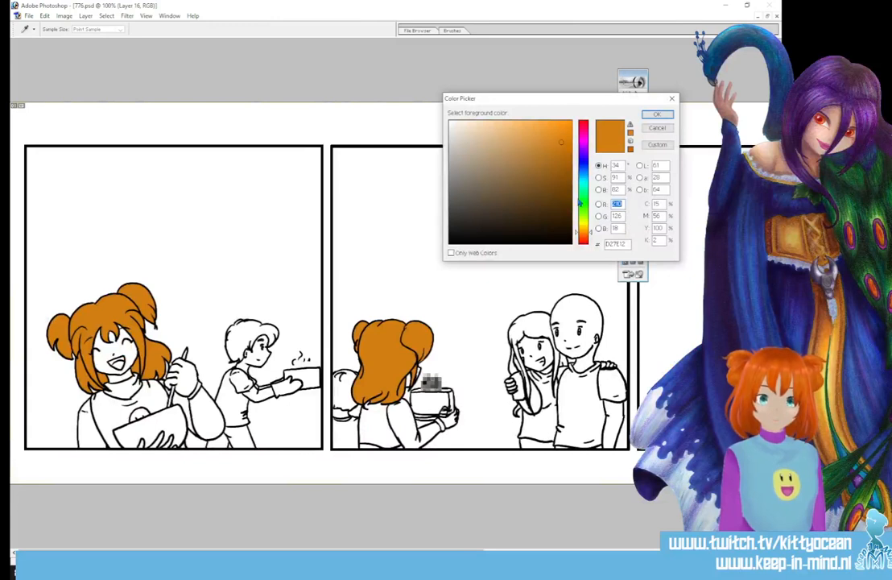
pyautogui.click(585, 234)
pyautogui.click(563, 192)
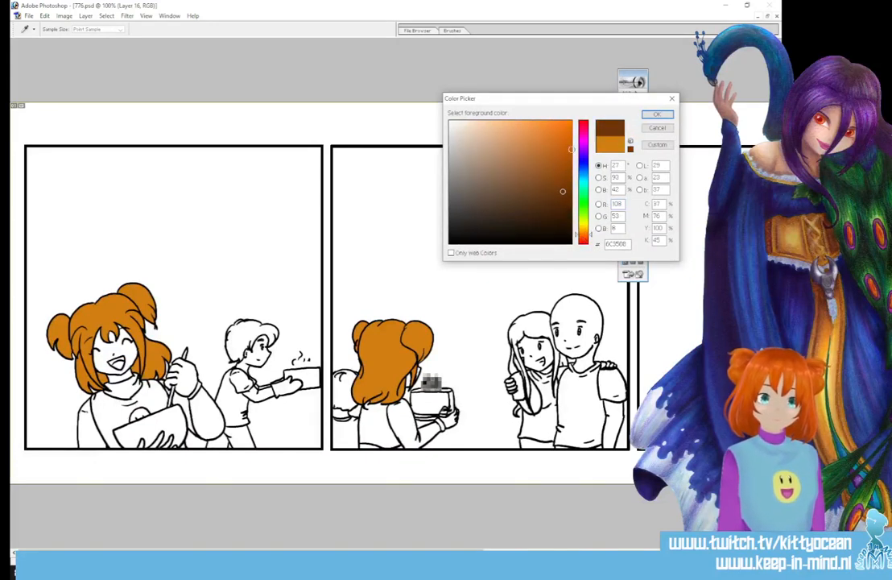
pyautogui.press('Return')
pyautogui.press('g')
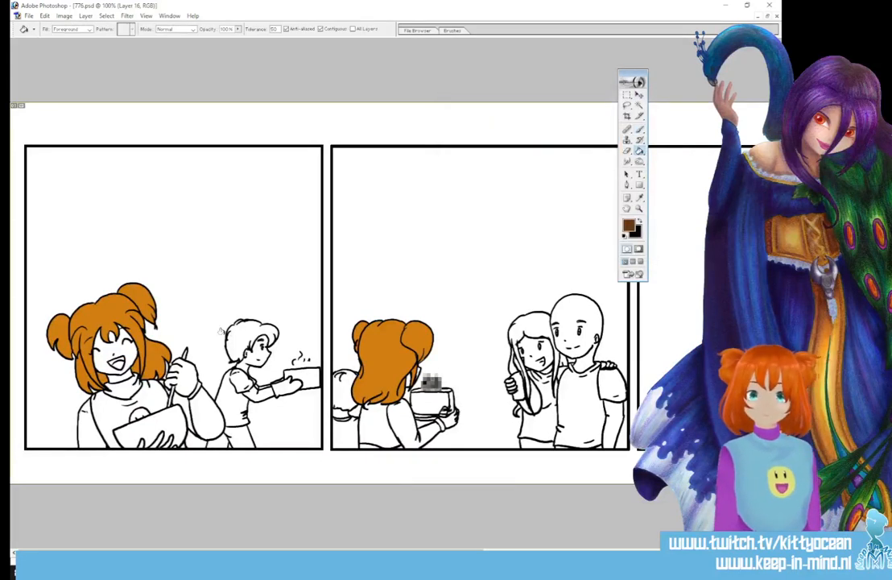
pyautogui.click(266, 327)
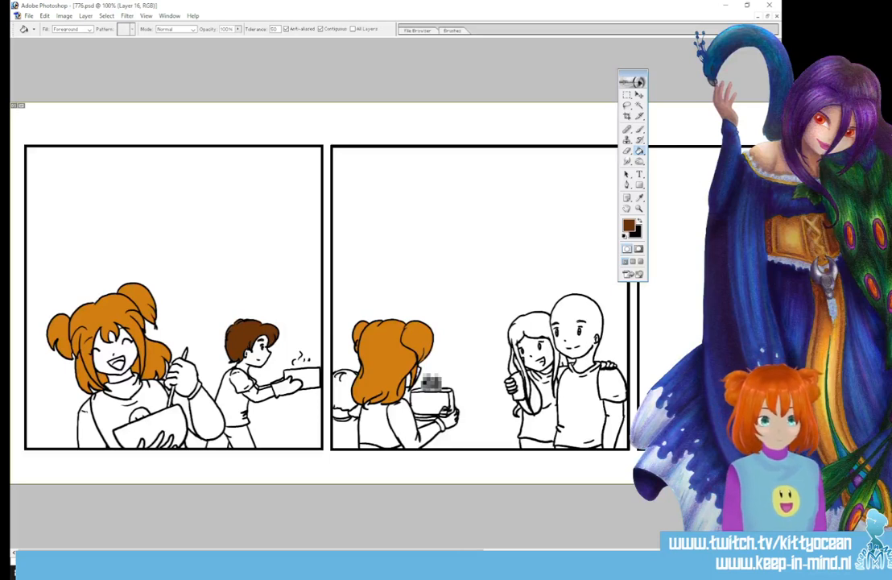
pyautogui.click(346, 385)
pyautogui.press('b')
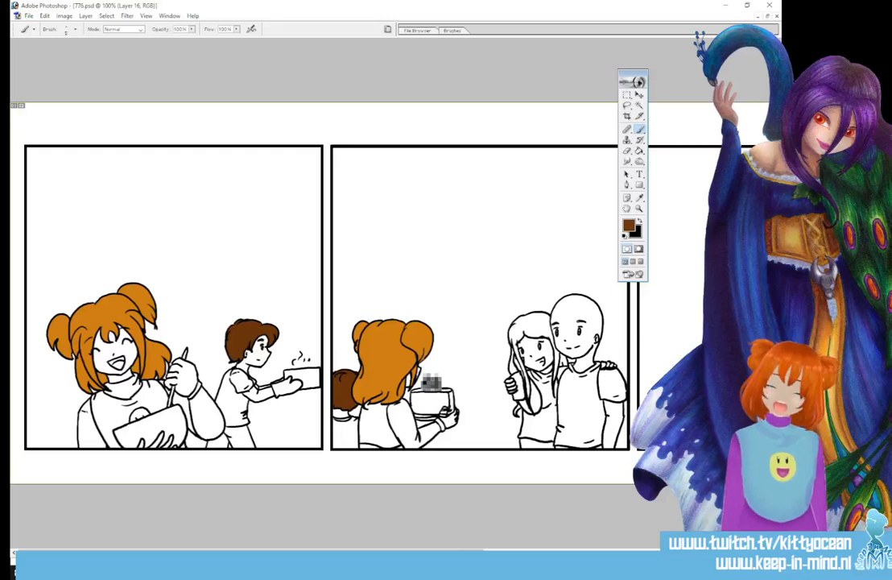
# - Set the foreground colour to a muted beige with a hue of 38°
pyautogui.click(629, 226)
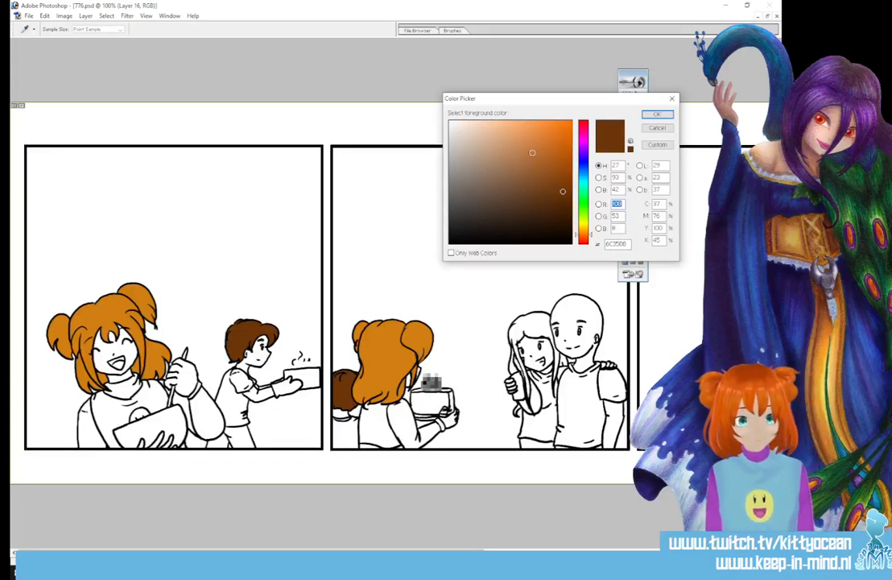
pyautogui.click(481, 142)
pyautogui.click(471, 132)
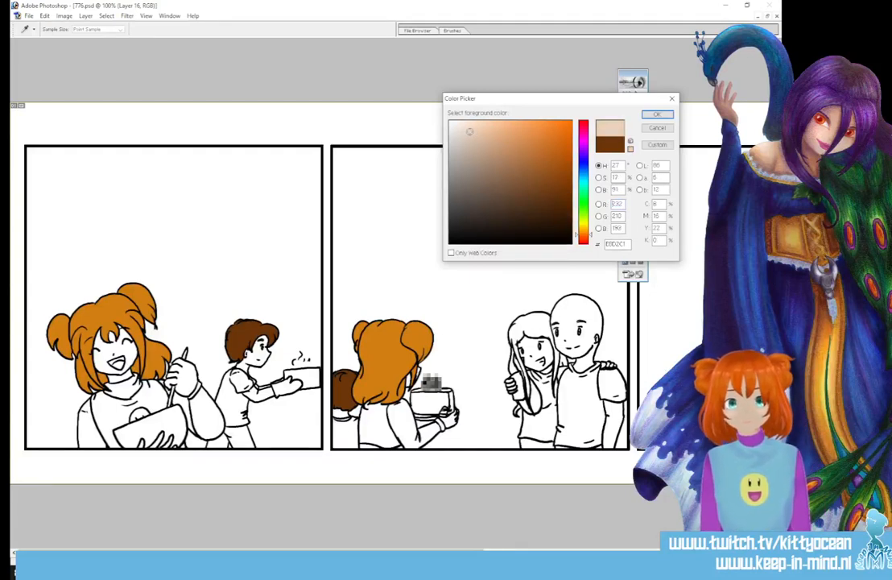
pyautogui.click(468, 133)
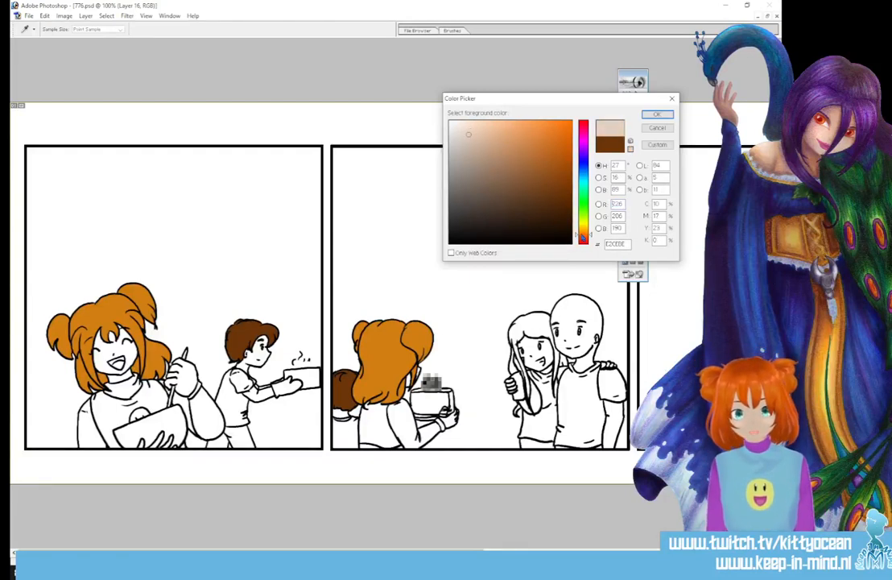
pyautogui.moveTo(580, 234); pyautogui.dragTo(582, 232)
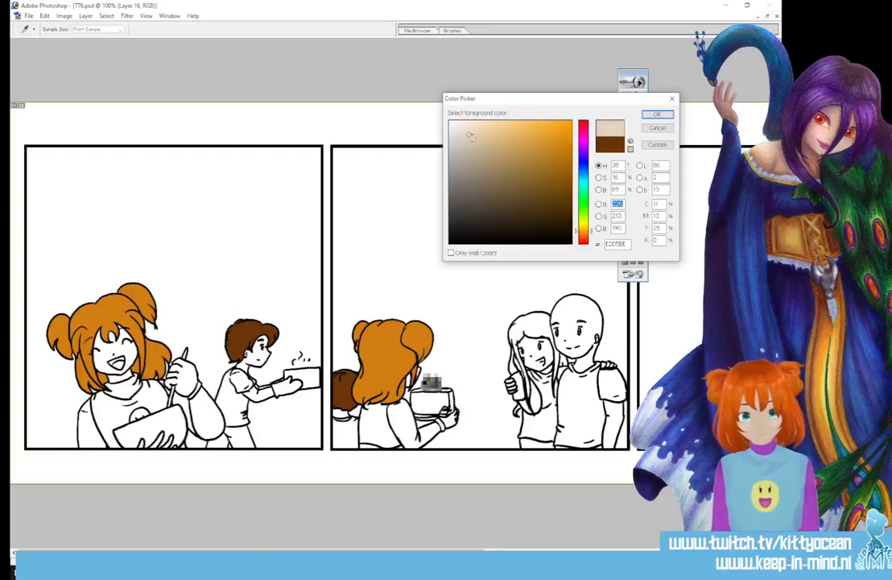
pyautogui.click(473, 139)
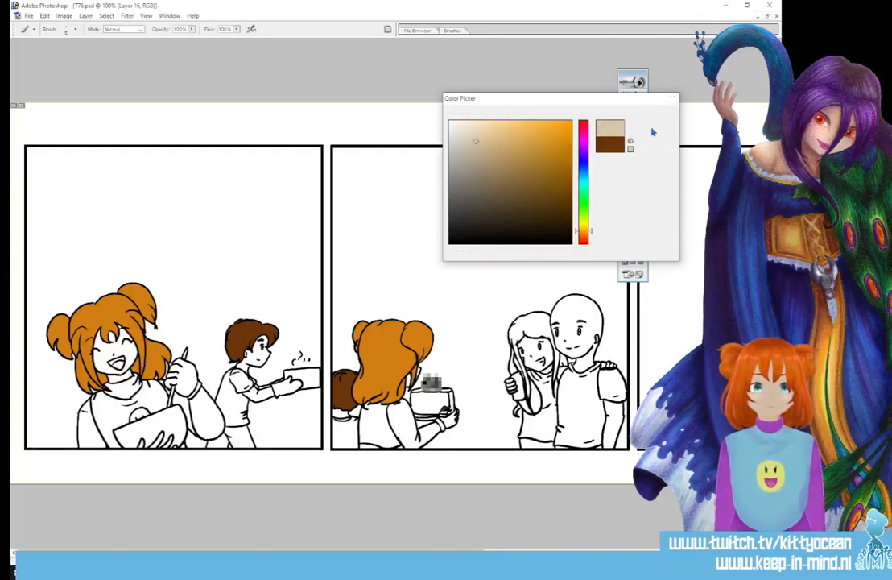
# - Fill the skin of the pigtailed girl and the boy across the first three panels with the beige D4C3A5
pyautogui.click(657, 115)
pyautogui.press('g')
pyautogui.click(451, 418)
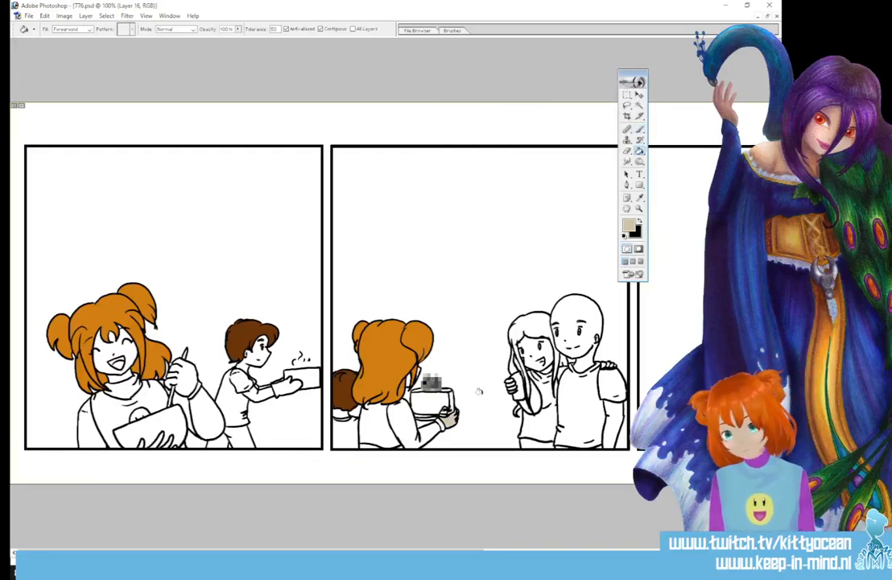
pyautogui.click(128, 348)
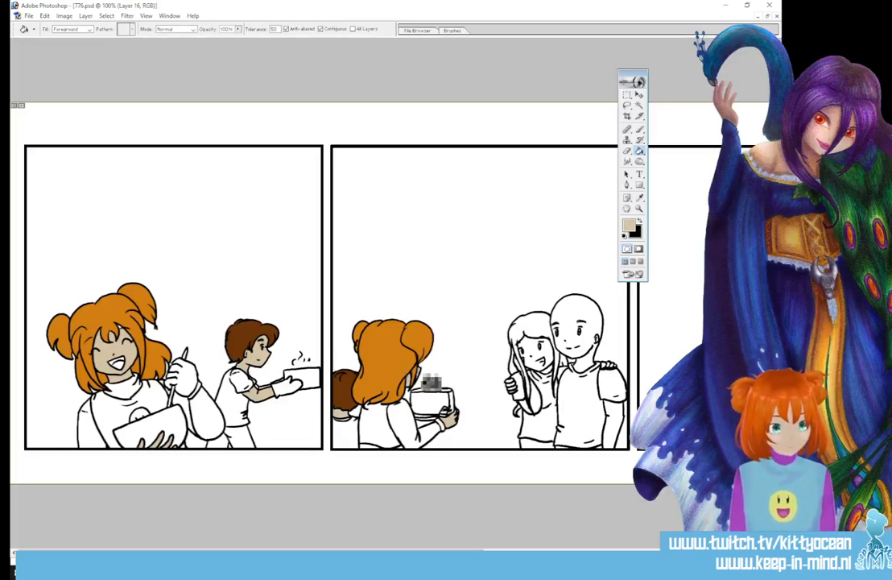
pyautogui.moveTo(322, 476); pyautogui.dragTo(399, 476)
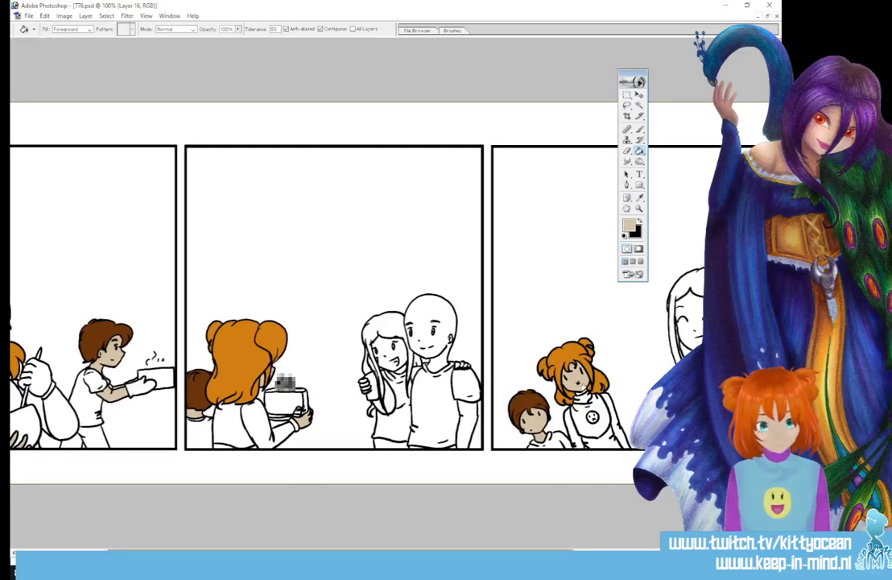
# - Choose a slightly lighter beige and fill the bald man's head, neck, hands and arm in the second panel
pyautogui.click(629, 226)
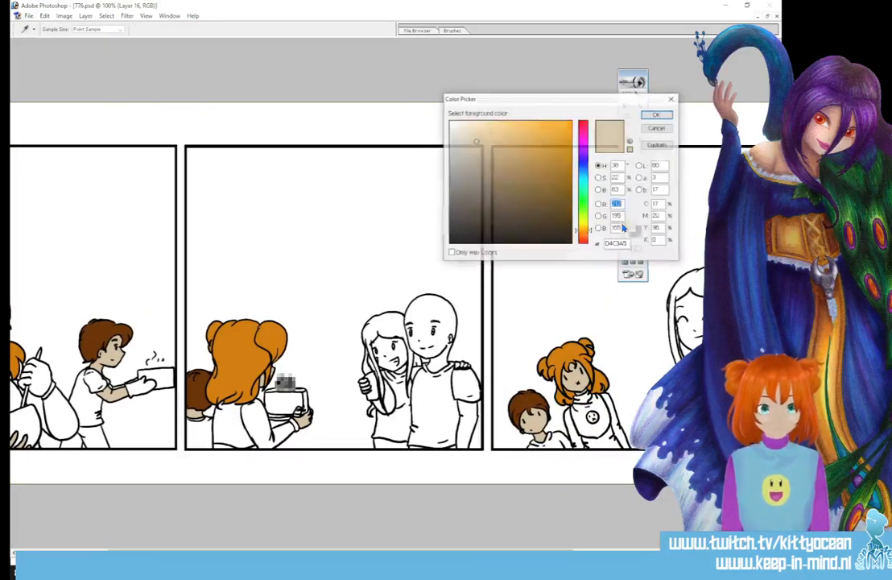
pyautogui.click(657, 114)
pyautogui.click(431, 336)
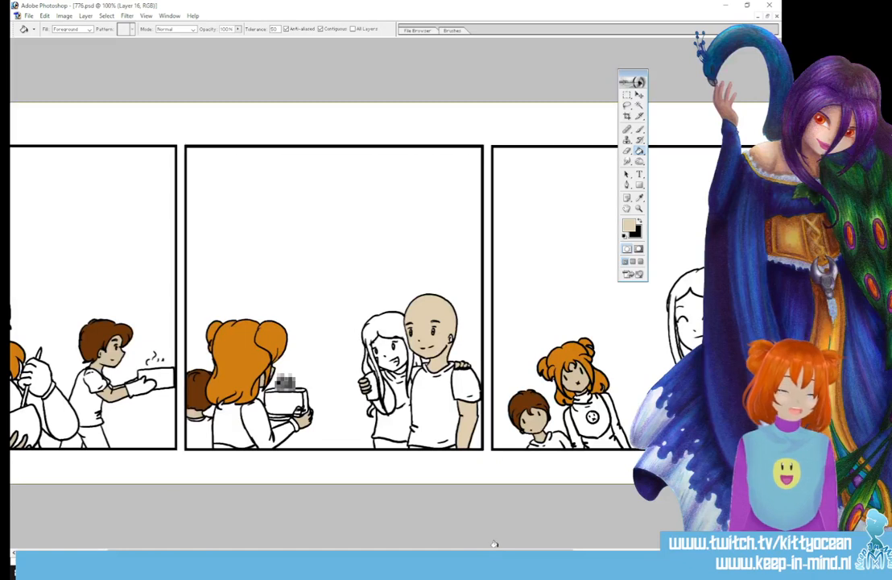
# - Set the foreground colour to pale cream EDDFC7 and fill the long-haired woman's skin in the second and third panels
pyautogui.click(629, 226)
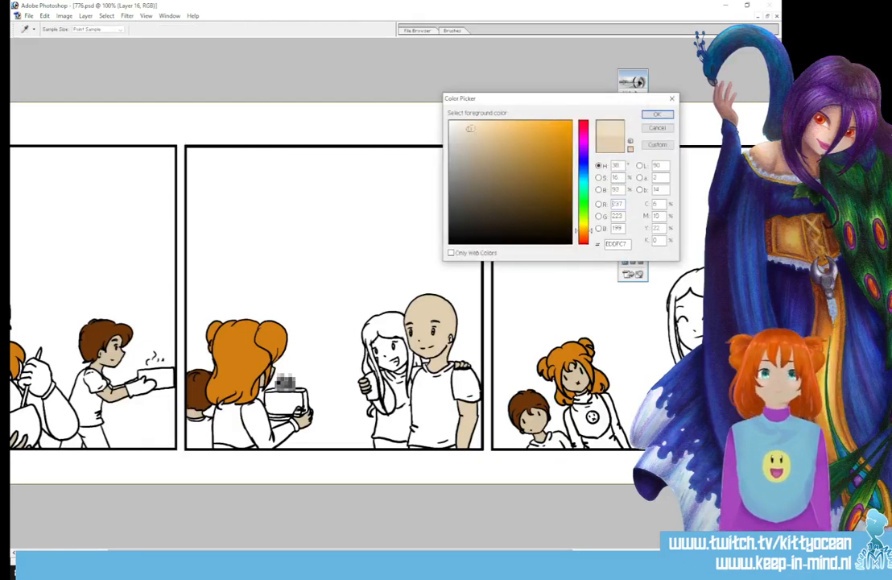
pyautogui.click(657, 113)
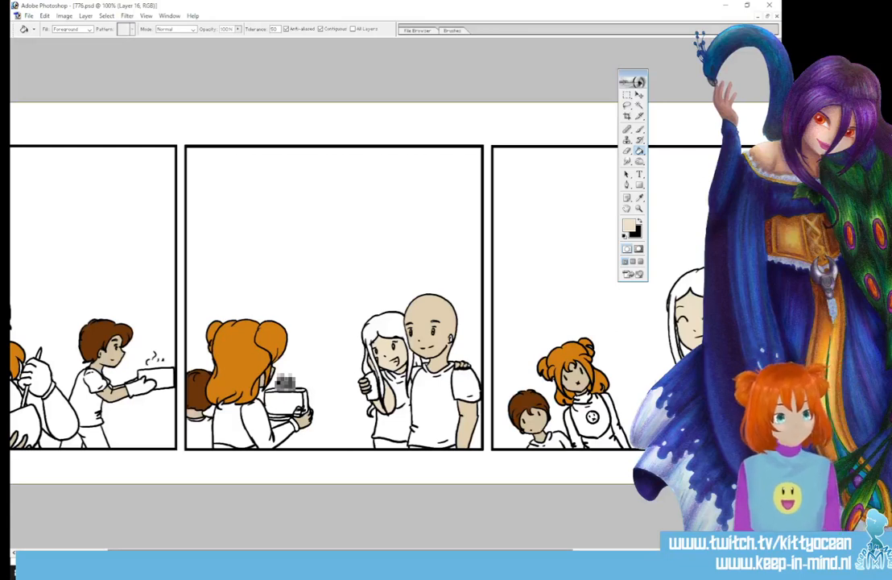
pyautogui.hscroll(3, 555, 532)
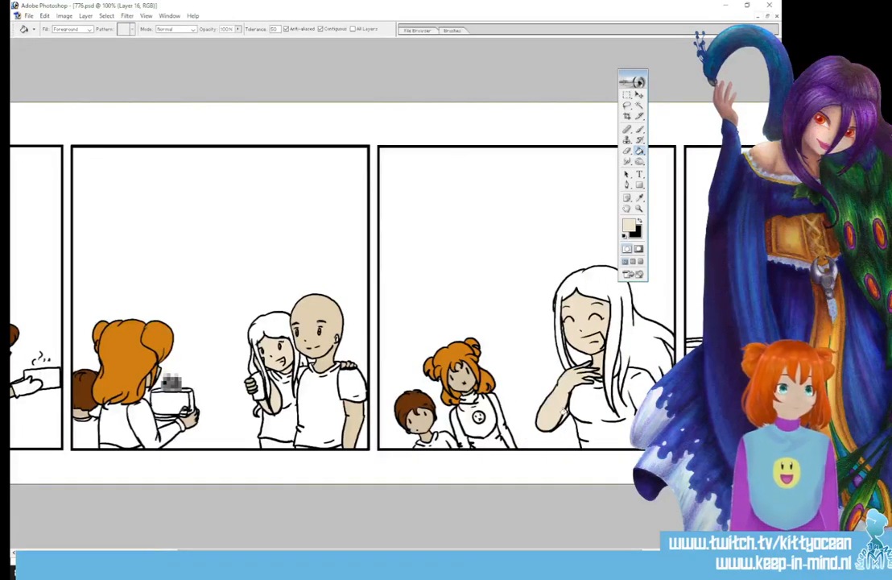
# - Fill the long-haired woman's shirt in the third panel with a muted blue with a hue of 217°
pyautogui.click(629, 226)
pyautogui.click(584, 161)
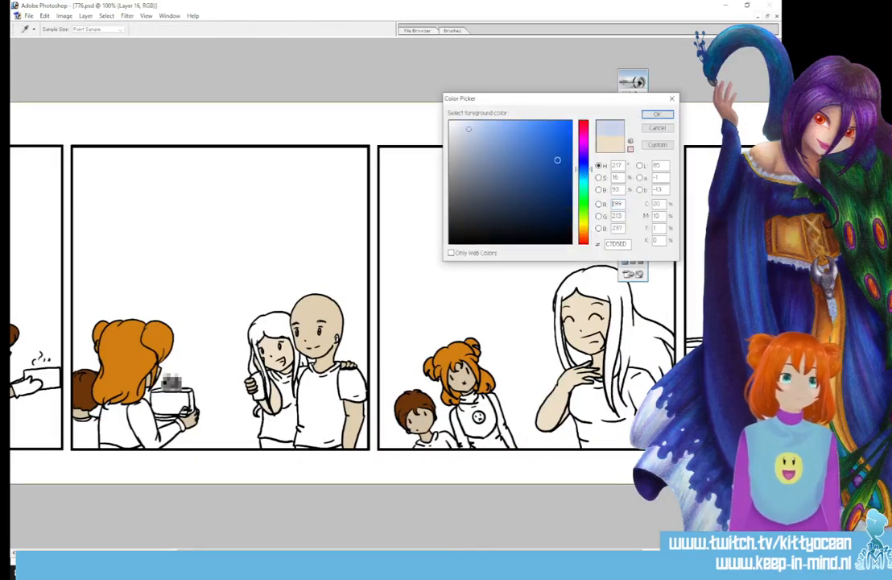
pyautogui.click(483, 138)
pyautogui.click(657, 113)
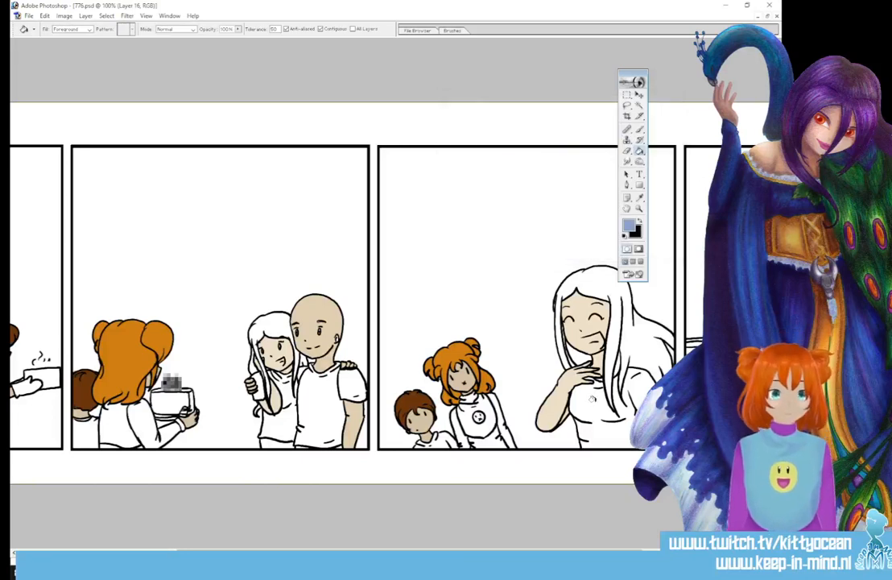
pyautogui.click(625, 375)
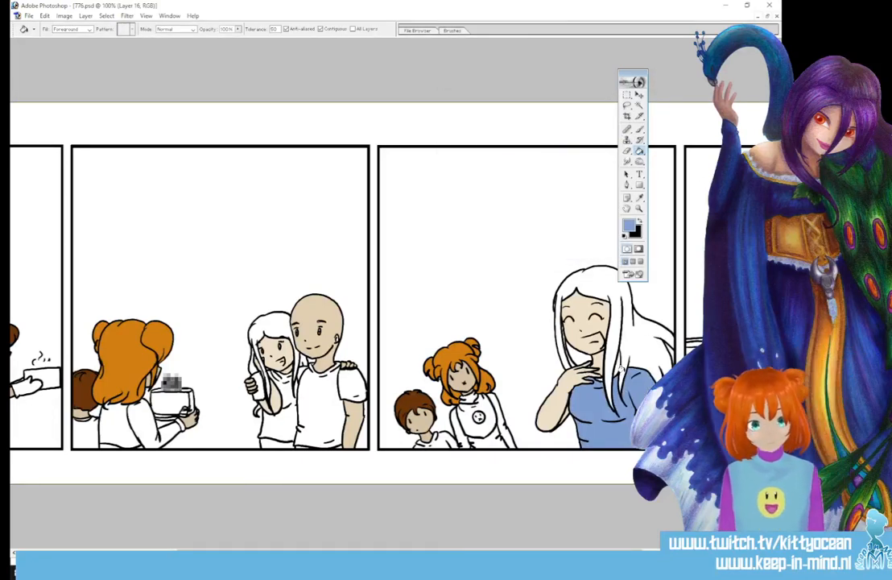
pyautogui.press('z')
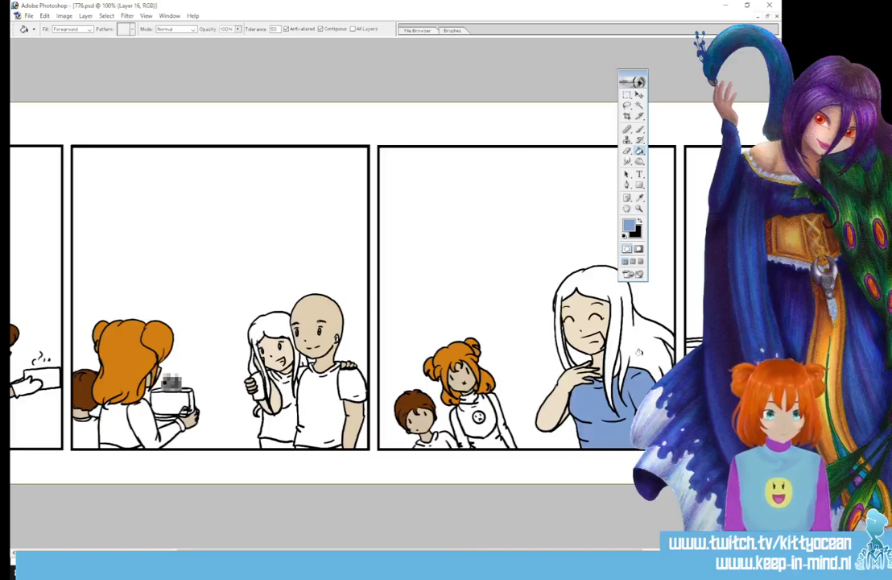
# - Fill the long-haired woman's hair in the third and second panels with taupe AA997B
pyautogui.click(640, 198)
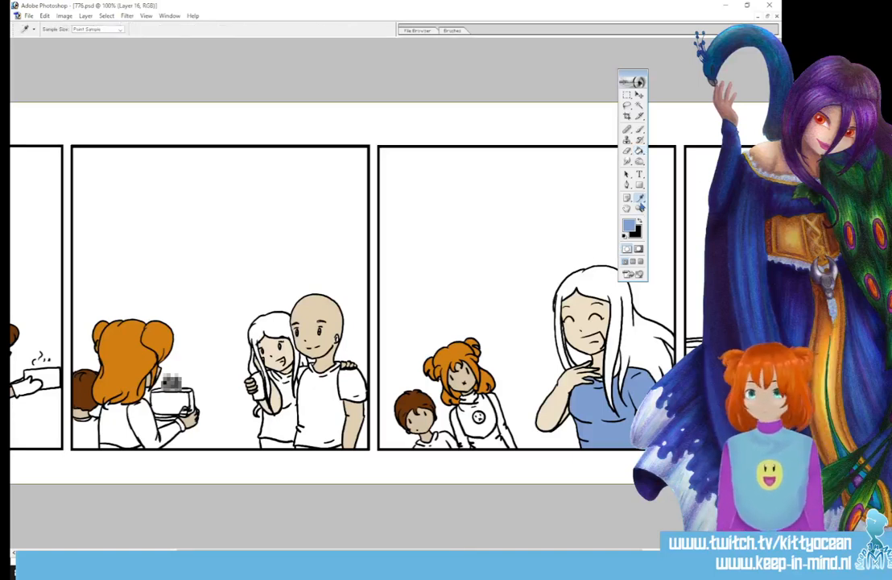
pyautogui.click(564, 403)
pyautogui.press('g')
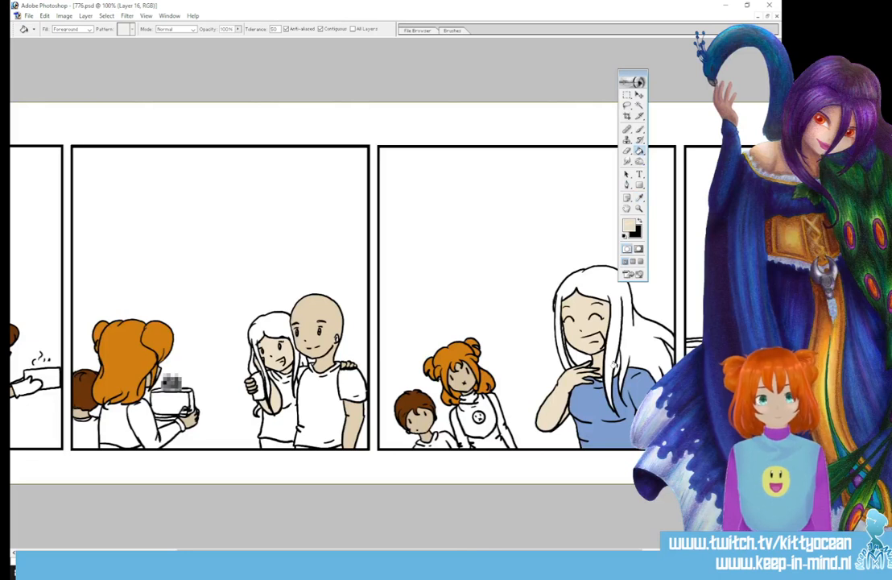
pyautogui.click(629, 226)
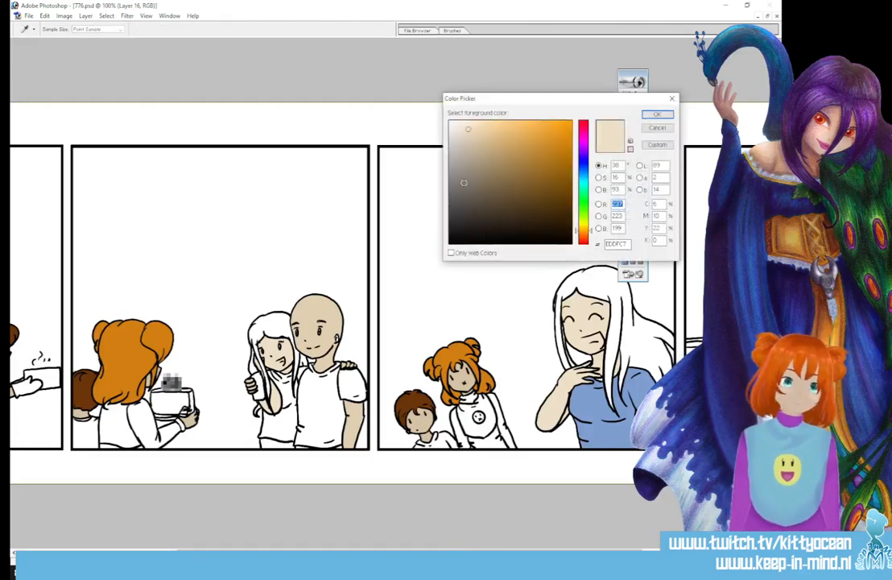
pyautogui.click(486, 159)
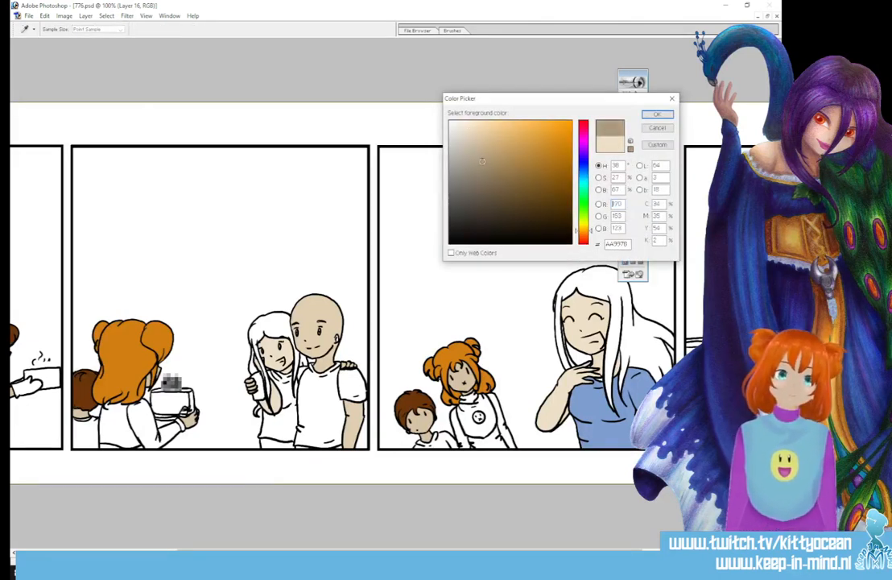
pyautogui.click(666, 116)
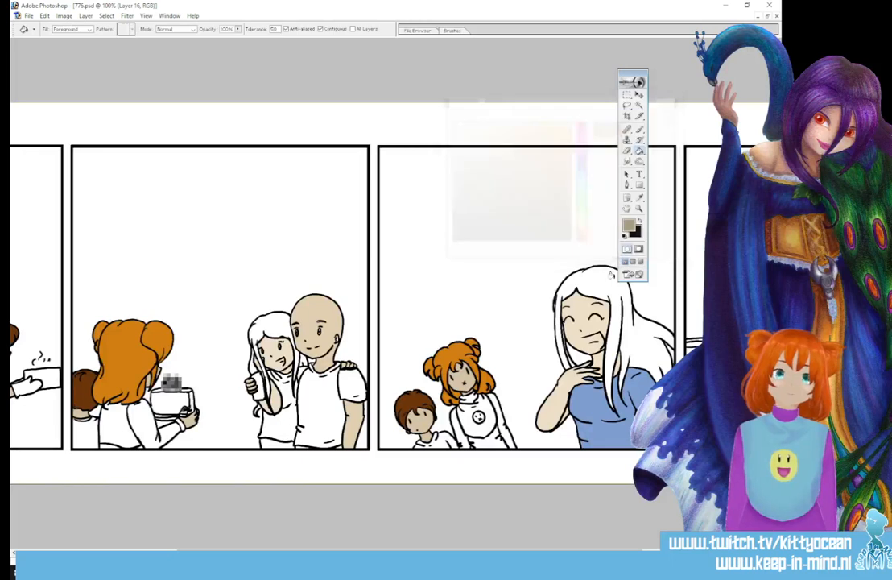
pyautogui.click(564, 298)
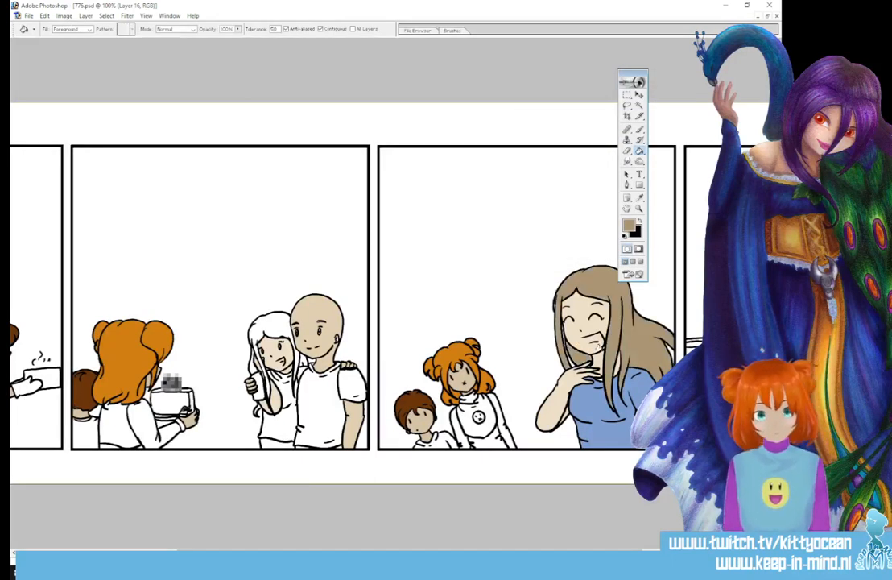
pyautogui.click(256, 334)
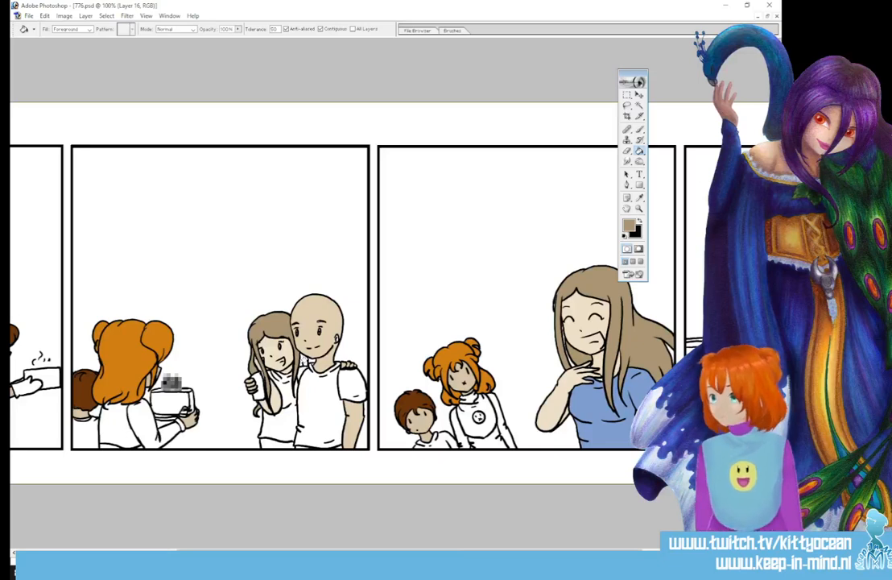
# - Sample the children's beige skin colour and fill the laughing girl's raised hand in the first panel
pyautogui.hscroll(-5, 332, 466)
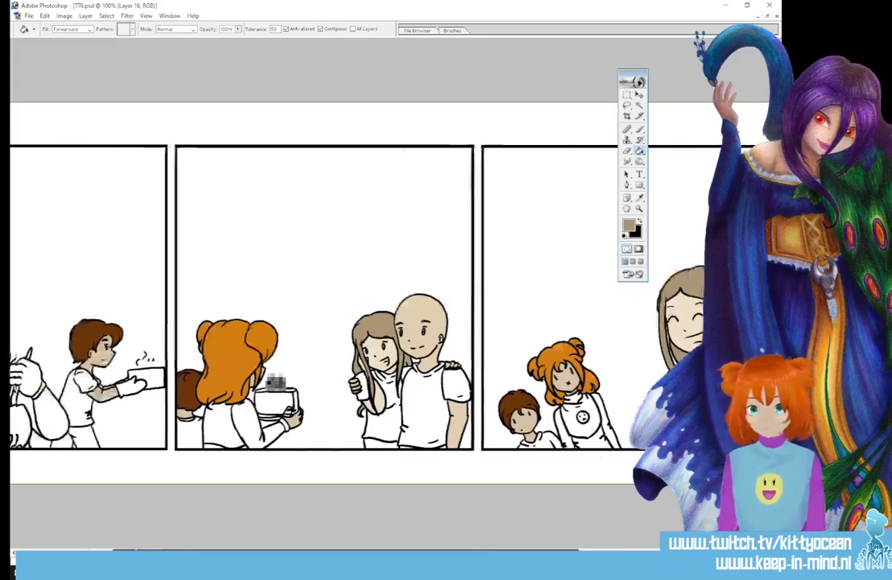
pyautogui.press('i')
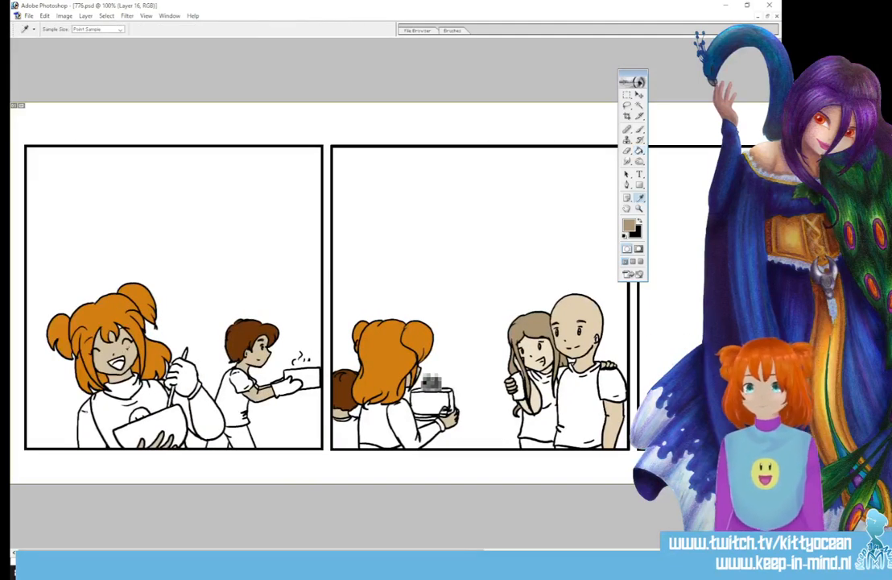
pyautogui.press('g')
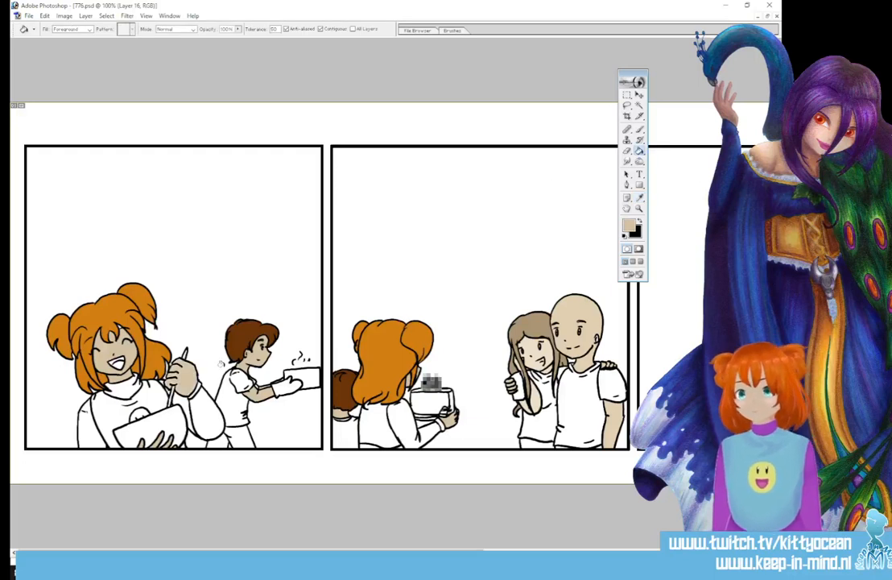
# - Fill the pigtailed girl's collar and sleeves in the first panel and her undershirt in the second with purple A461DC
pyautogui.click(630, 227)
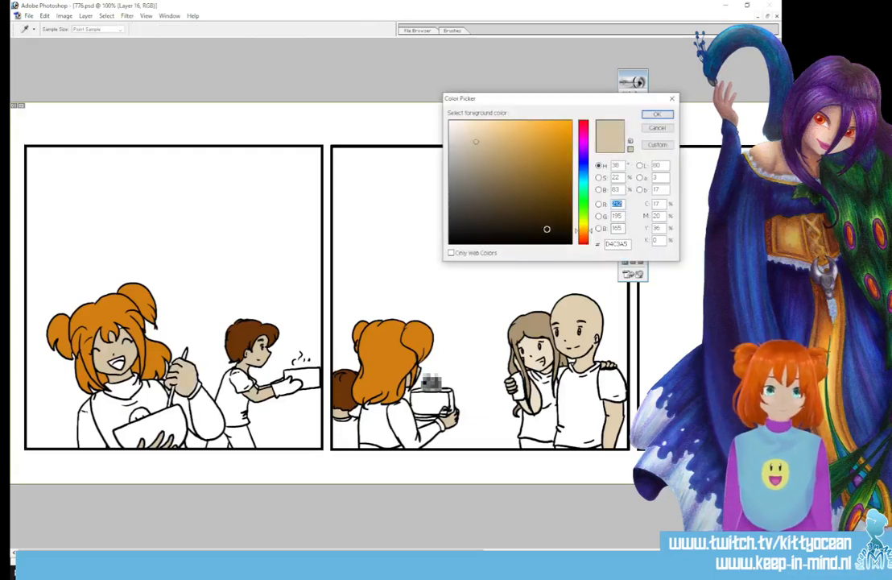
pyautogui.click(583, 151)
pyautogui.click(517, 137)
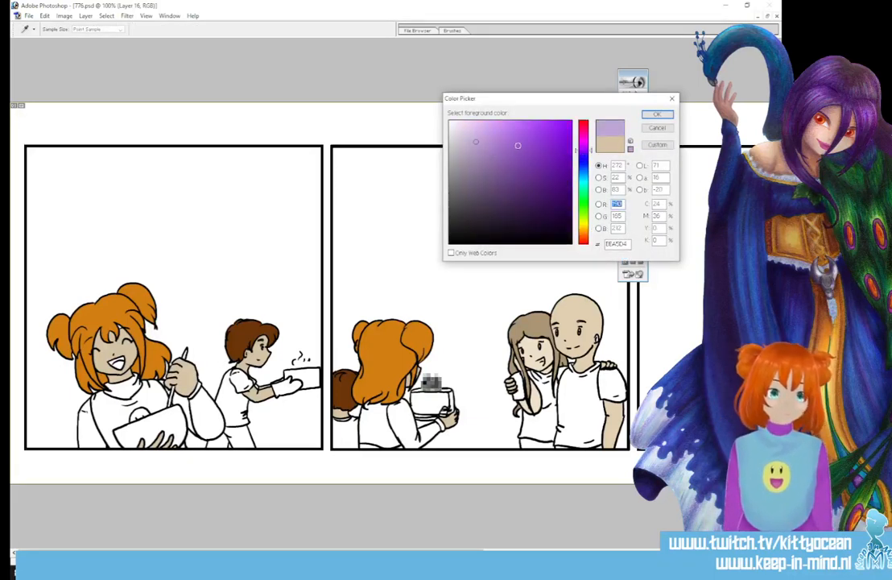
pyautogui.press('Return')
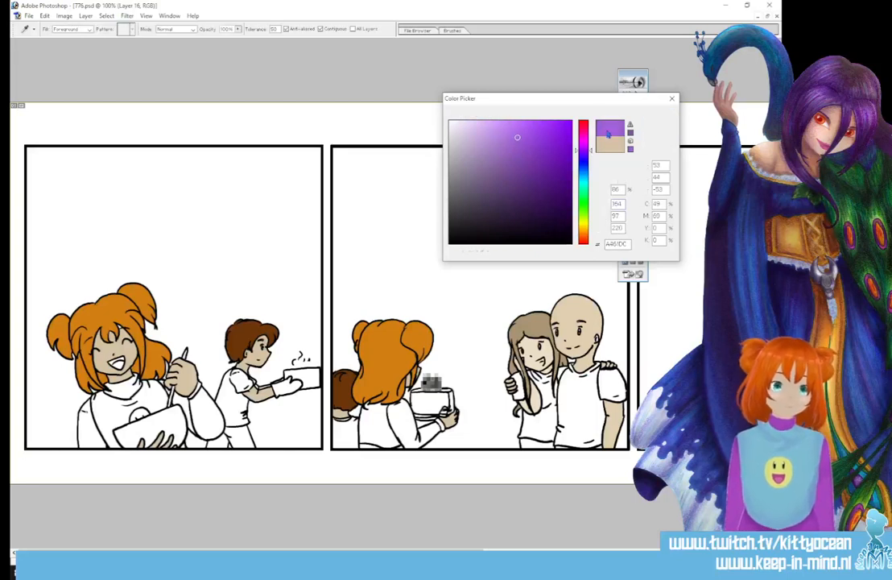
pyautogui.click(120, 385)
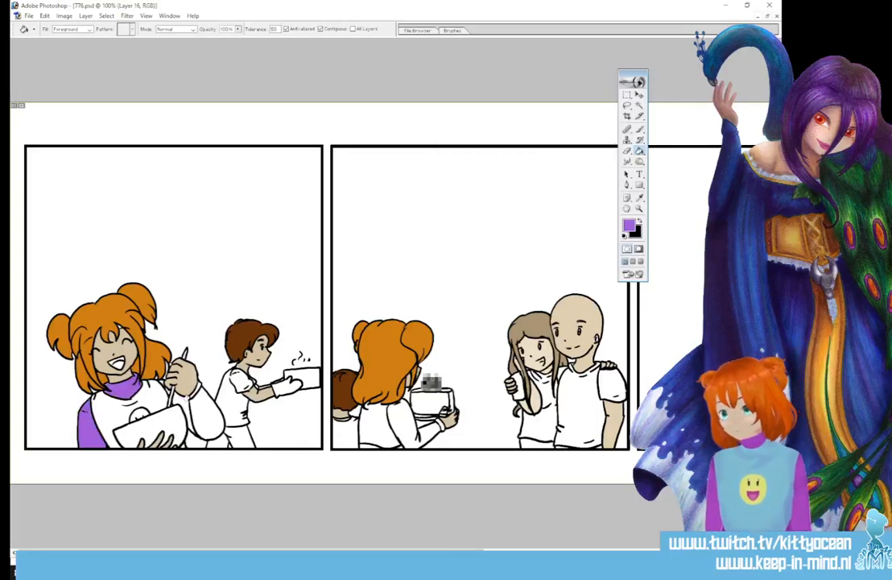
pyautogui.click(165, 383)
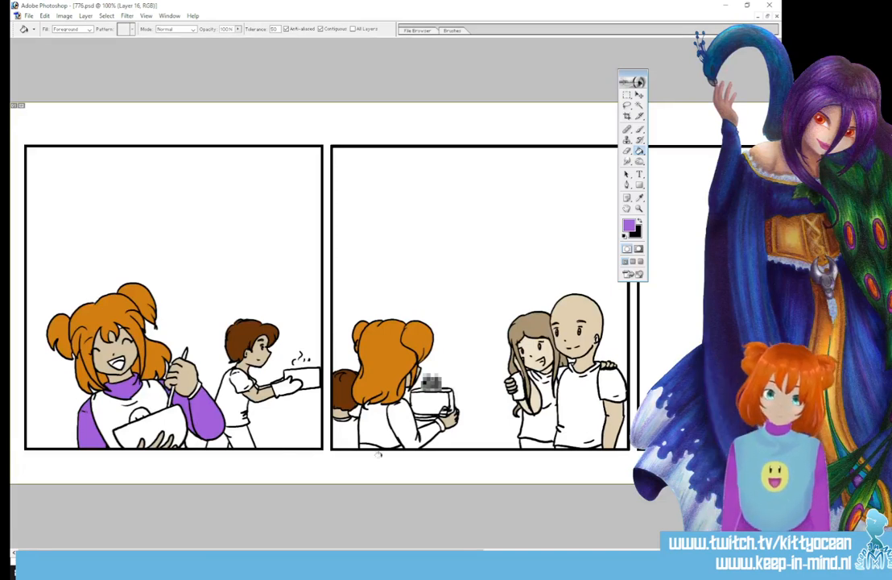
pyautogui.click(407, 423)
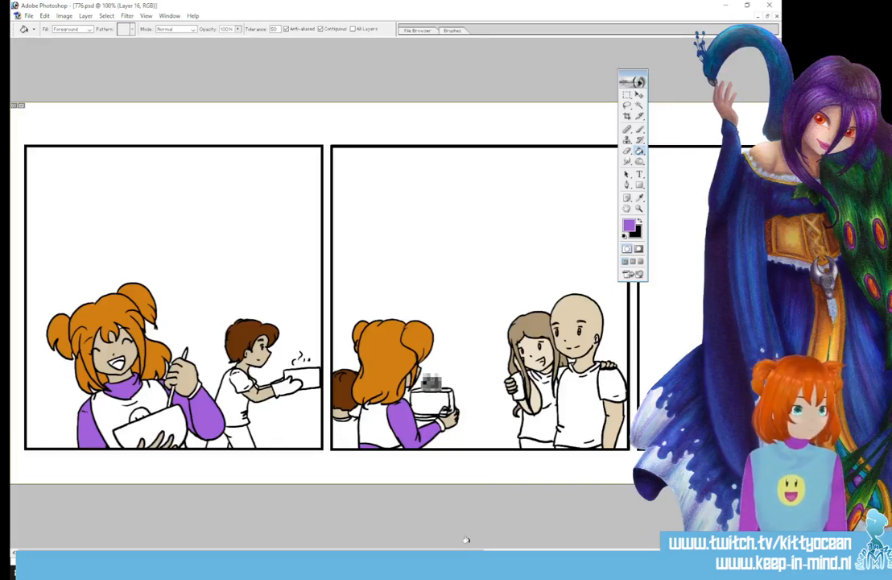
# - Set the foreground colour to dark grey 6B6670 and fill the boy's trousers in the first panel
pyautogui.hscroll(2, 322, 298)
pyautogui.click(639, 197)
pyautogui.click(630, 227)
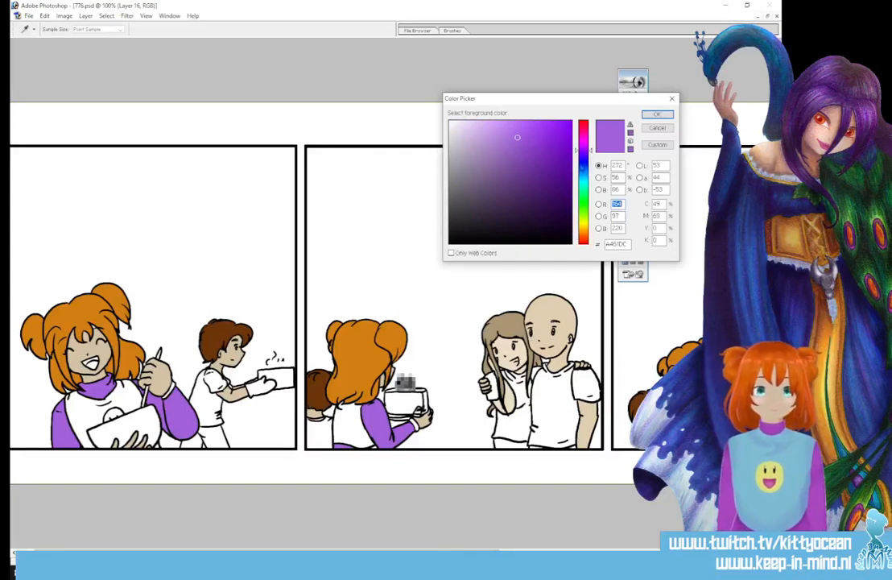
pyautogui.click(657, 115)
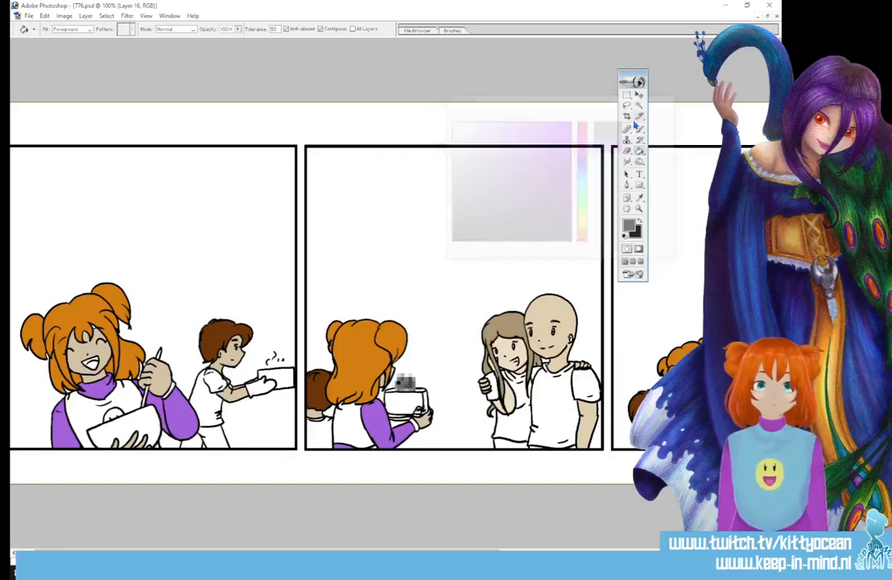
pyautogui.click(208, 439)
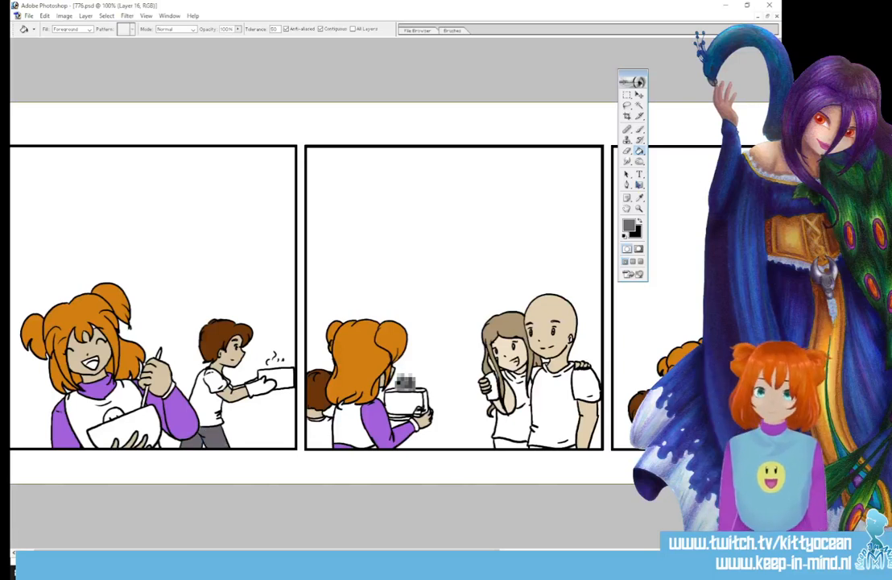
# - Fill the pigtailed girl's vest in the second and first panels with a light turquoise
pyautogui.click(630, 226)
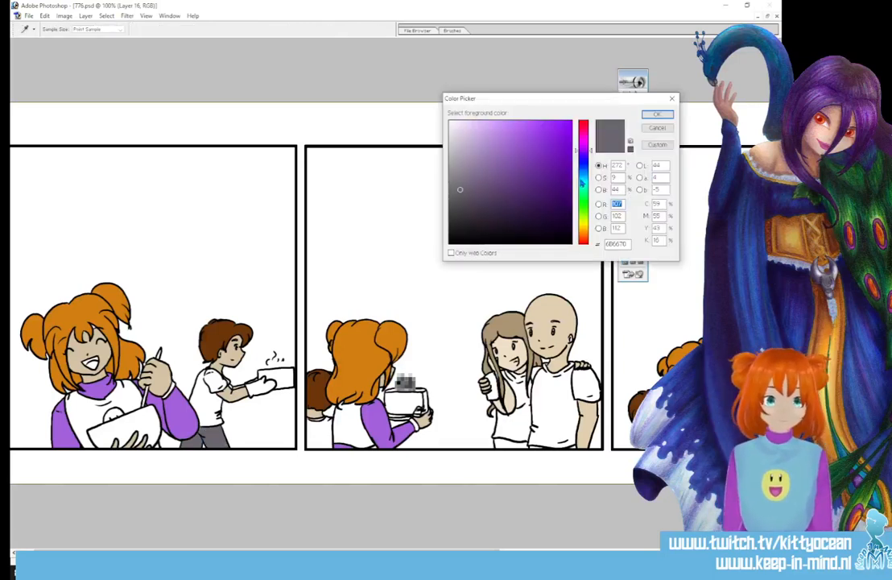
pyautogui.click(582, 179)
pyautogui.click(487, 135)
pyautogui.click(657, 114)
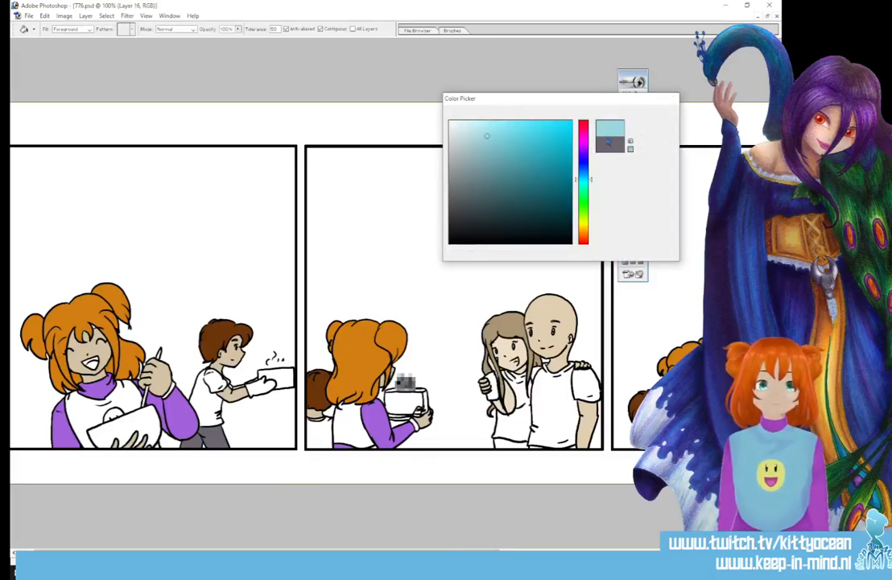
pyautogui.click(413, 424)
pyautogui.click(352, 429)
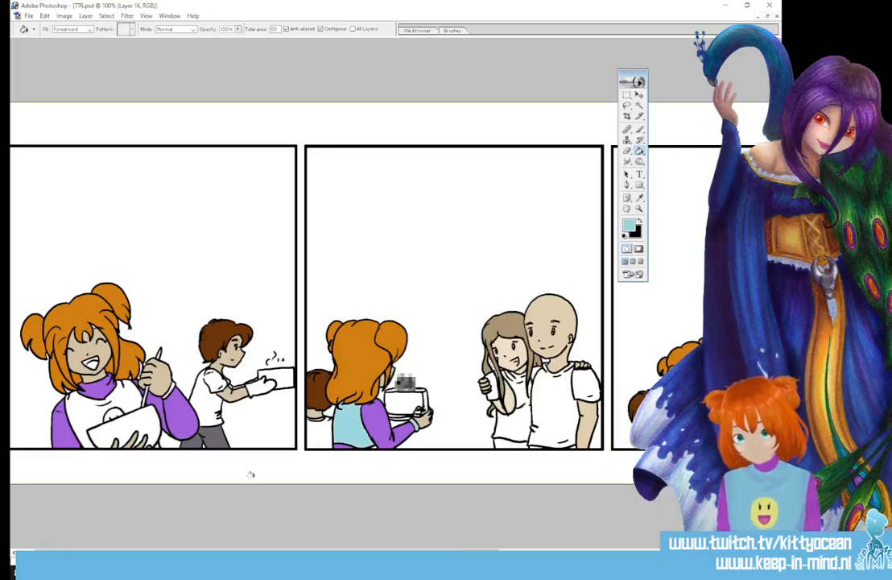
pyautogui.click(126, 401)
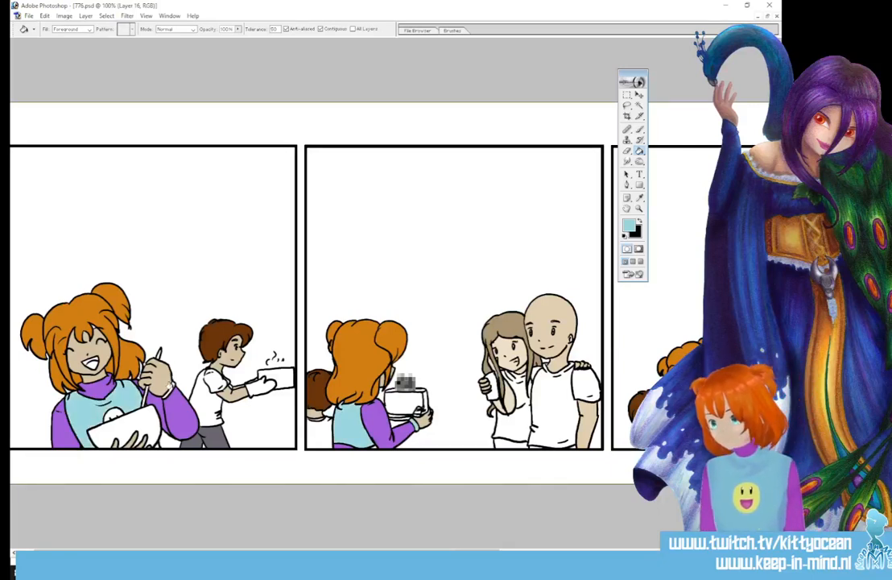
# - Set the foreground colour to pale yellow EBEEBD and fill the smiley on the pigtailed girl's vest in the third panel
pyautogui.moveTo(245, 554); pyautogui.dragTo(370, 554)
pyautogui.click(627, 227)
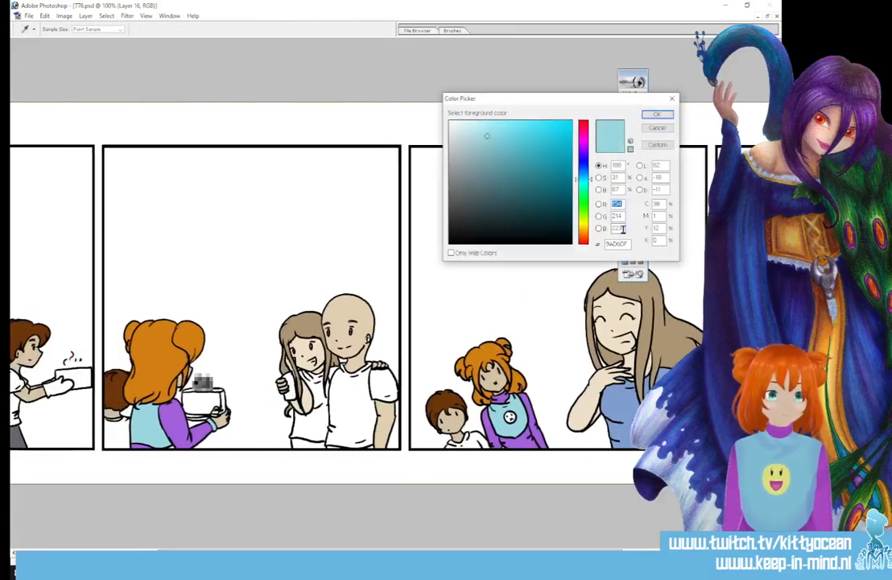
pyautogui.click(584, 221)
pyautogui.click(474, 129)
pyautogui.click(657, 114)
pyautogui.press('g')
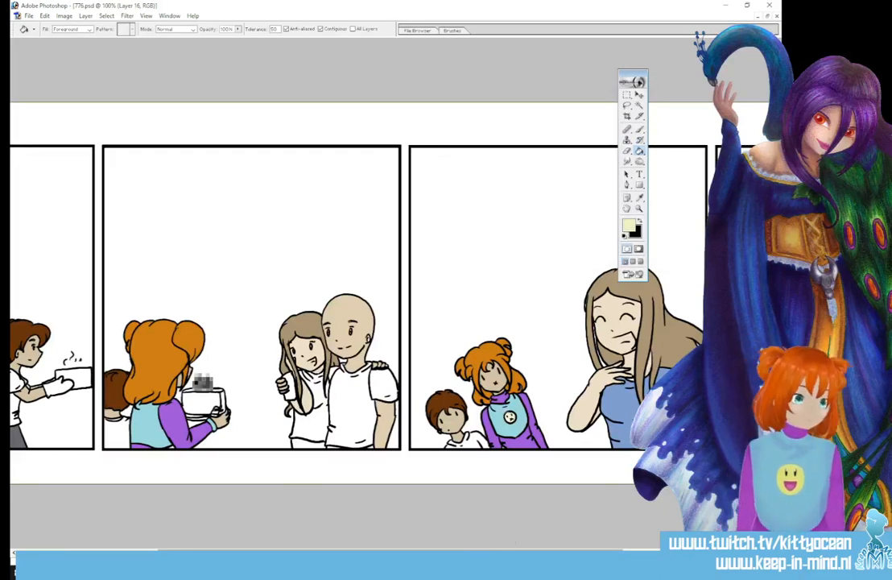
# - Try a light grey fill on the body of the bald man's shirt in the second panel
pyautogui.moveTo(514, 553); pyautogui.dragTo(414, 553)
pyautogui.click(628, 225)
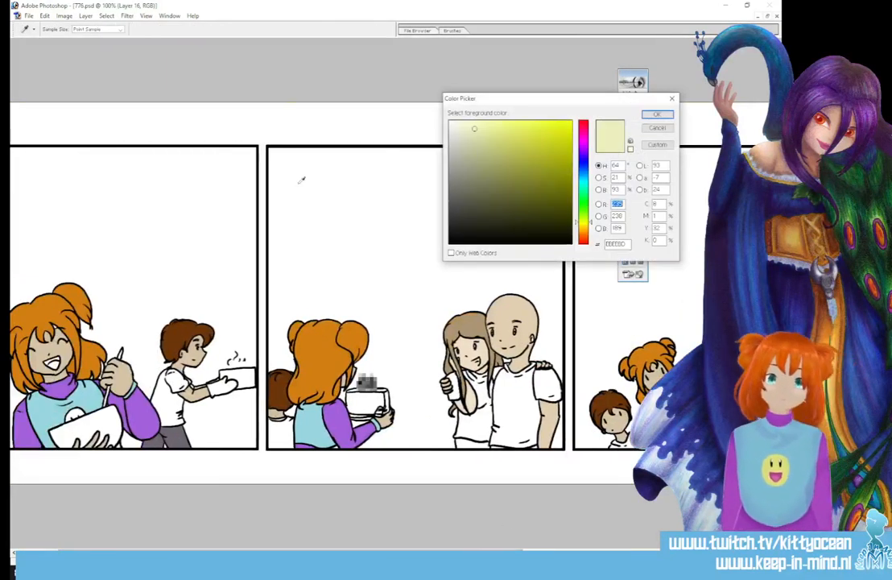
pyautogui.click(457, 149)
pyautogui.click(659, 115)
pyautogui.click(514, 388)
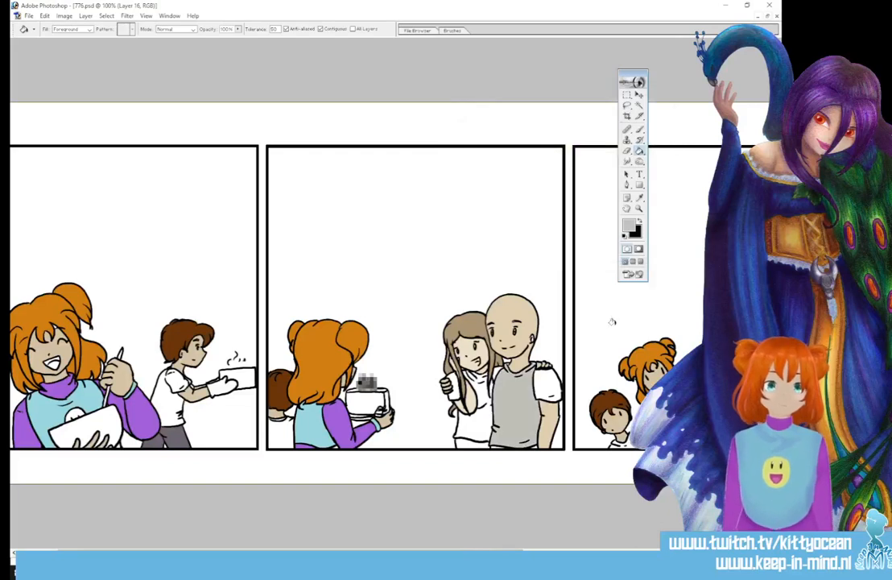
# - Fill the bald man's shirt and its sleeve in the second panel with a darker neutral grey
pyautogui.click(629, 228)
pyautogui.click(449, 157)
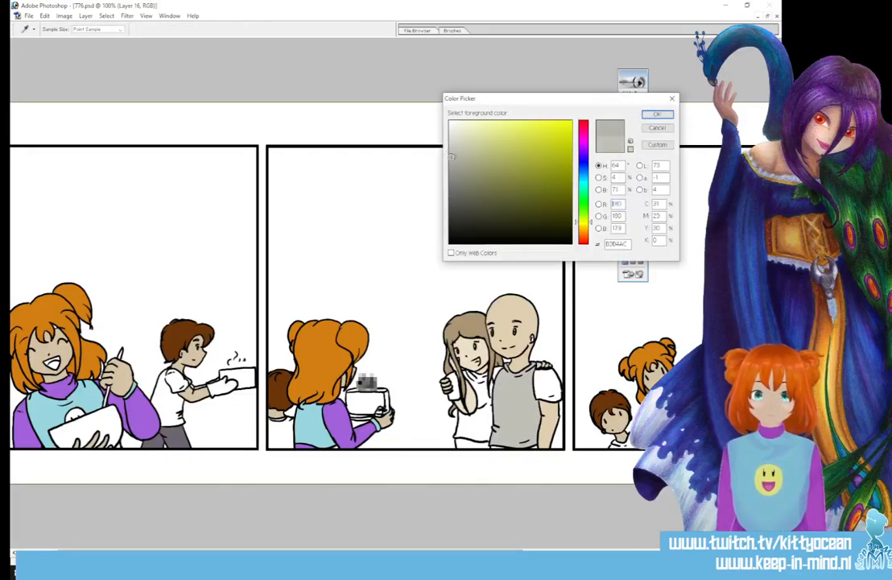
pyautogui.click(656, 115)
pyautogui.click(523, 390)
pyautogui.click(544, 383)
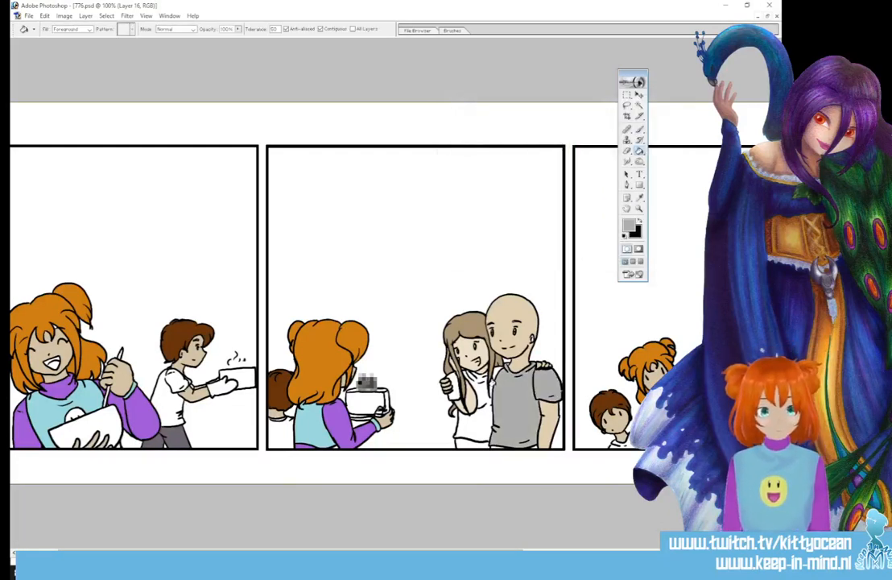
# - Fill the long-haired woman's shirt and sleeve in the second panel with a soft medium blue
pyautogui.click(639, 197)
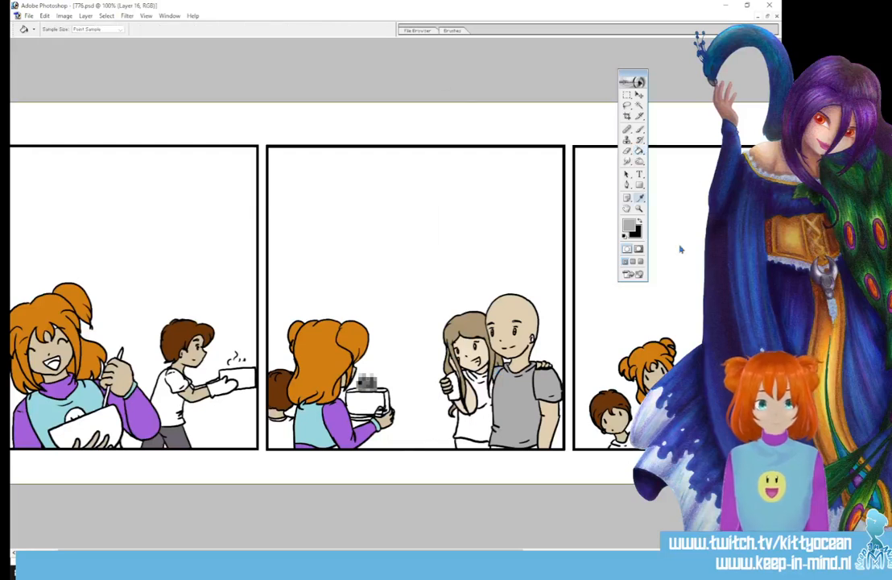
pyautogui.click(629, 228)
pyautogui.click(584, 170)
pyautogui.click(496, 144)
pyautogui.click(654, 116)
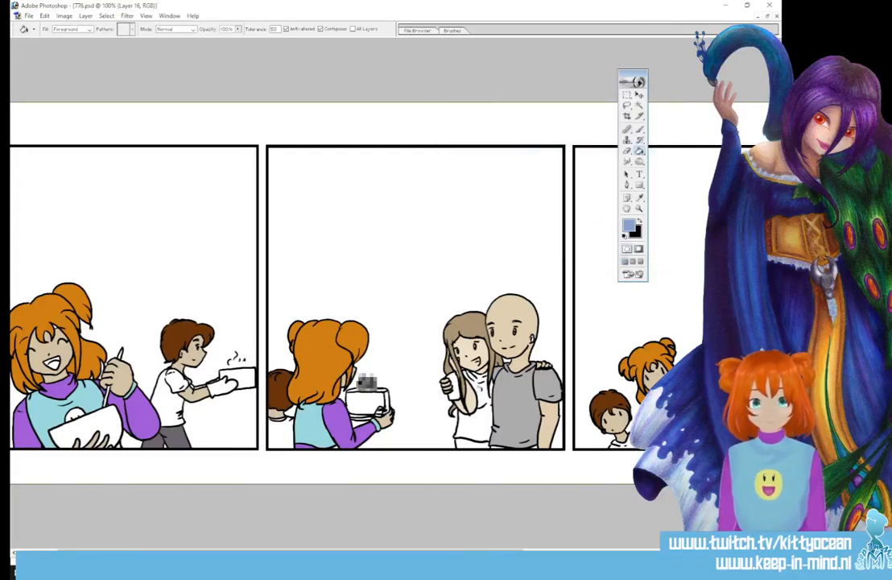
pyautogui.click(478, 391)
pyautogui.click(454, 385)
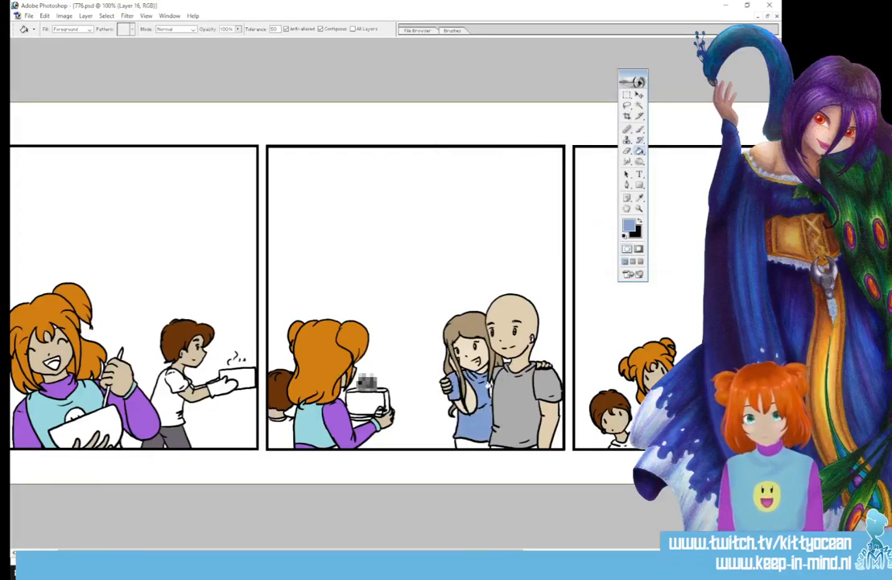
# - Fill the couple's trousers at the lower edge of the second panel, using blue-grey 5F6B80 and a dark grey
pyautogui.click(639, 197)
pyautogui.click(629, 228)
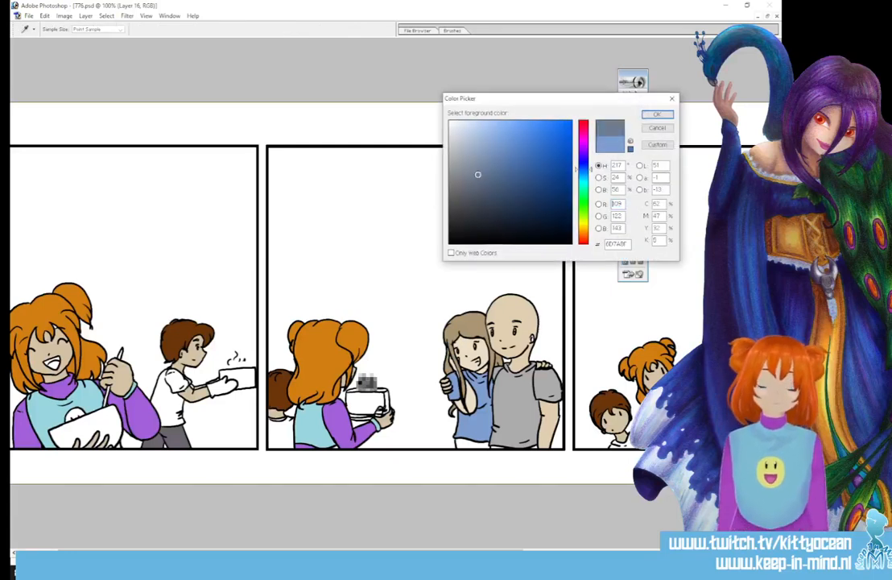
pyautogui.click(657, 115)
pyautogui.press('g')
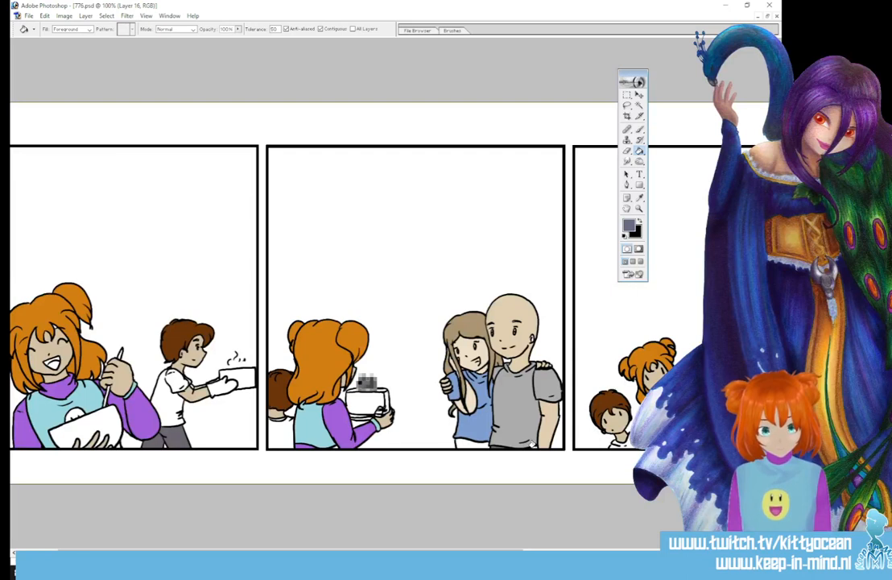
pyautogui.click(640, 196)
pyautogui.click(629, 228)
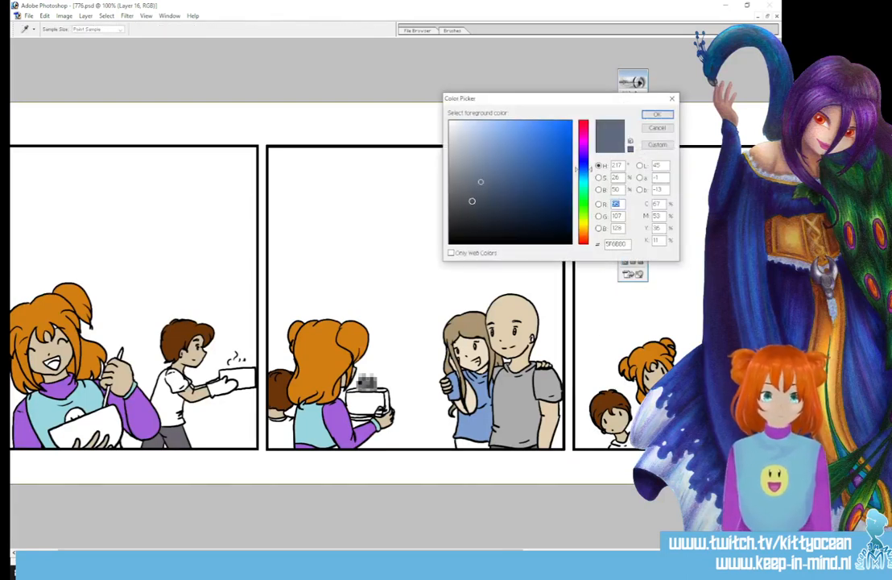
pyautogui.click(657, 114)
pyautogui.press('g')
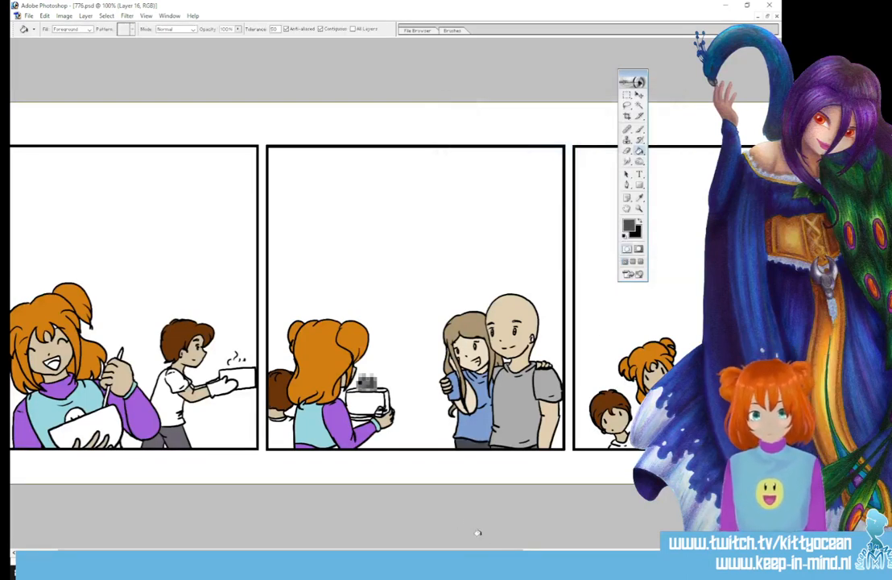
# - Sample the smiley's pale yellow and fill the smiley on the laughing girl's vest in the first panel
pyautogui.moveTo(473, 553); pyautogui.dragTo(433, 553)
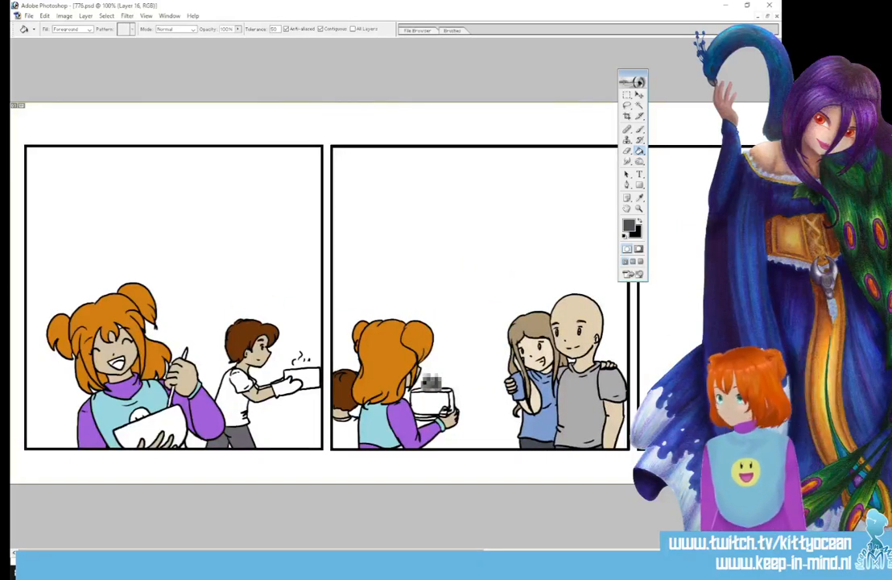
pyautogui.click(641, 198)
pyautogui.click(745, 234)
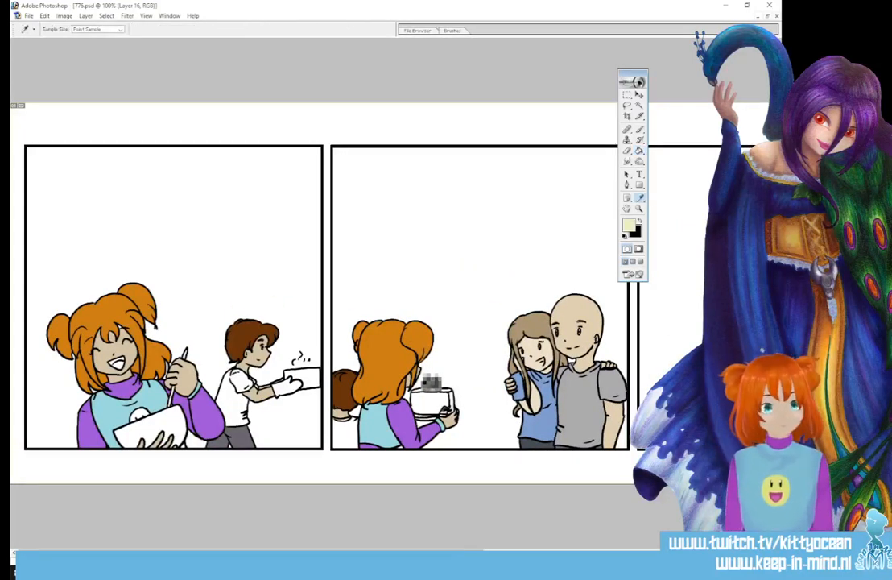
pyautogui.press('g')
pyautogui.click(159, 418)
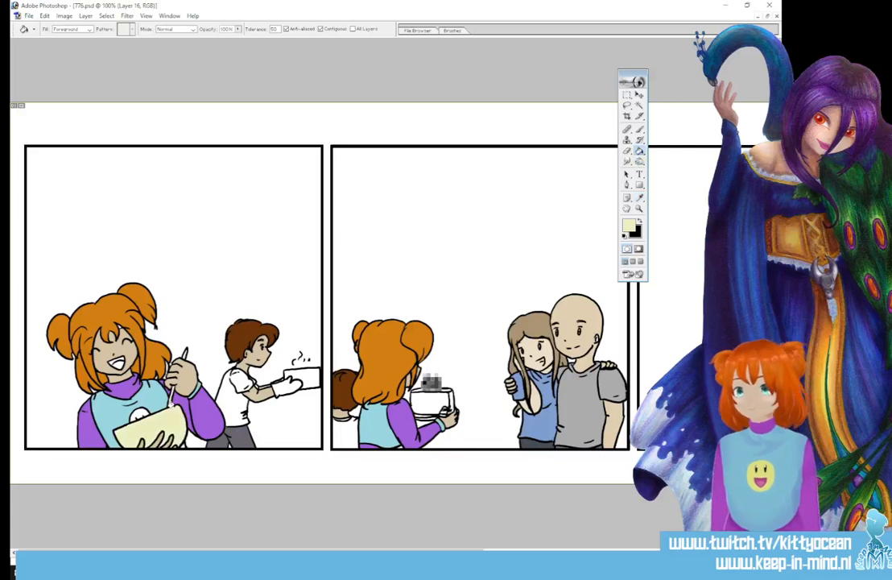
pyautogui.hotkey('ctrl', 'z')
pyautogui.click(137, 414)
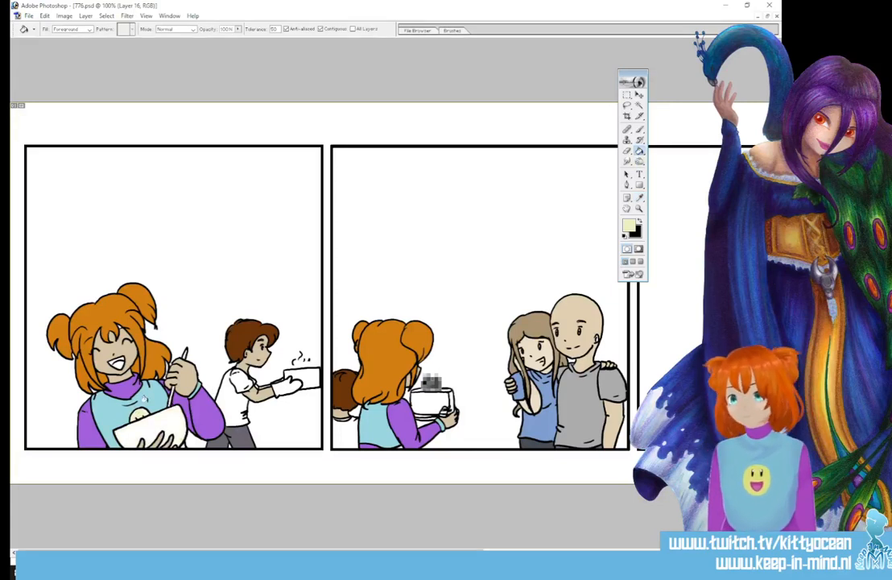
# - Set the foreground colour to a dusty pink and fill the boy's oven mitts in the first panel
pyautogui.click(628, 226)
pyautogui.click(584, 134)
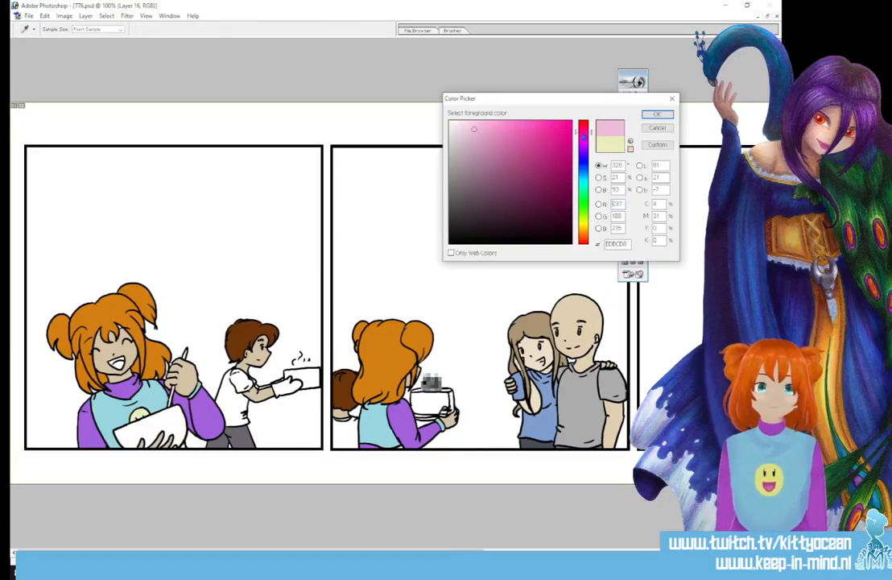
pyautogui.click(489, 147)
pyautogui.click(657, 115)
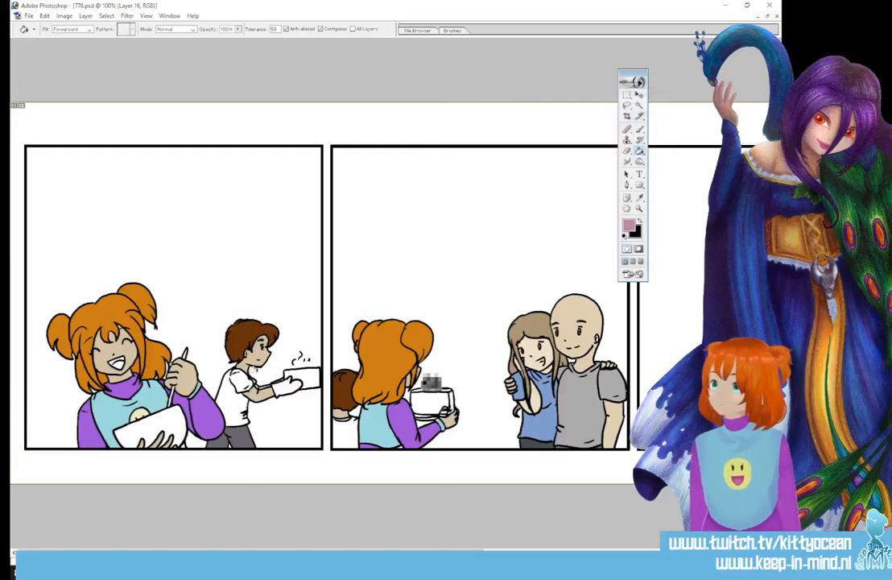
pyautogui.click(289, 384)
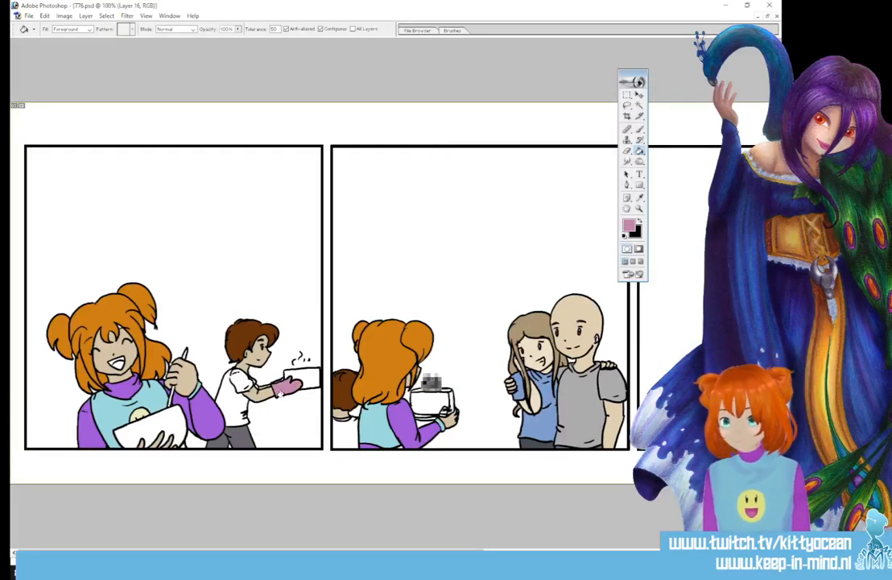
# - Set the foreground colour to neutral grey A2A1A2 and ready the Paint Bucket tool
pyautogui.press('b')
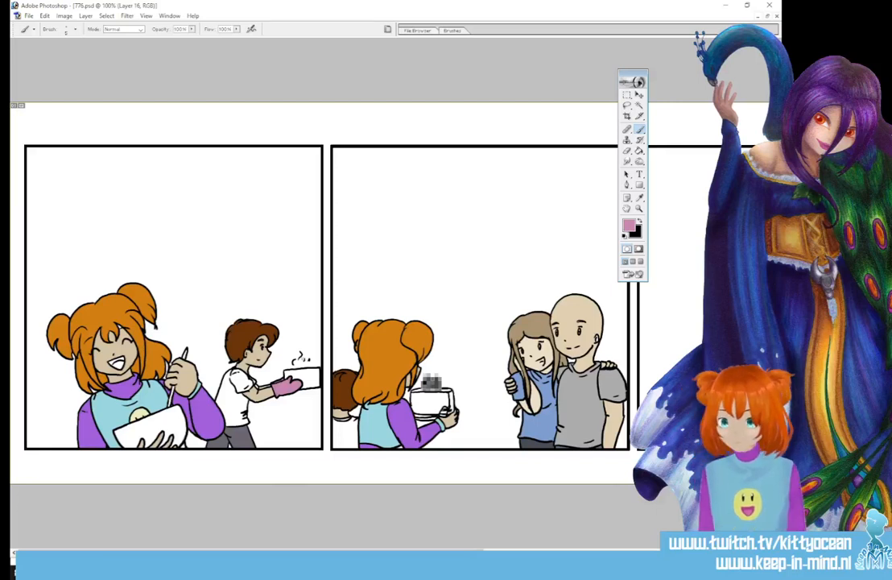
pyautogui.click(629, 225)
pyautogui.click(451, 168)
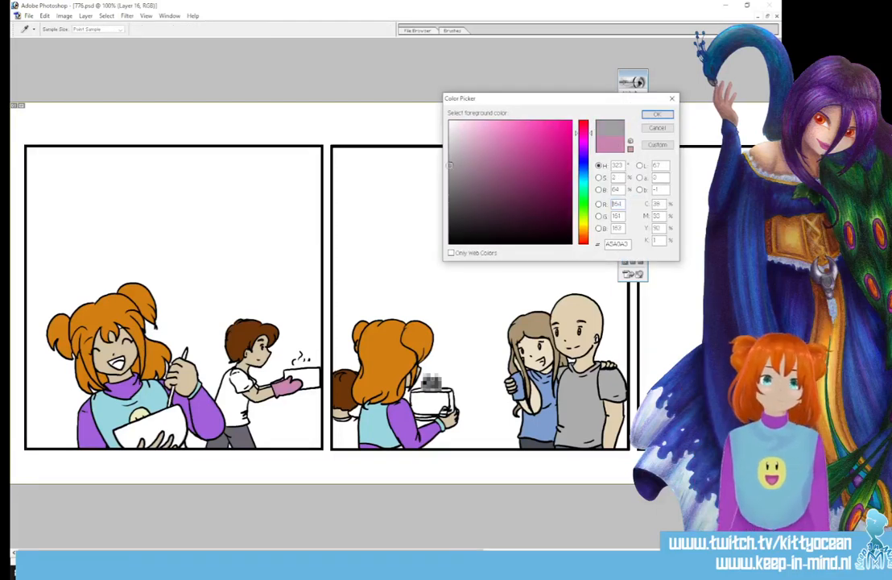
pyautogui.click(657, 115)
pyautogui.press('g')
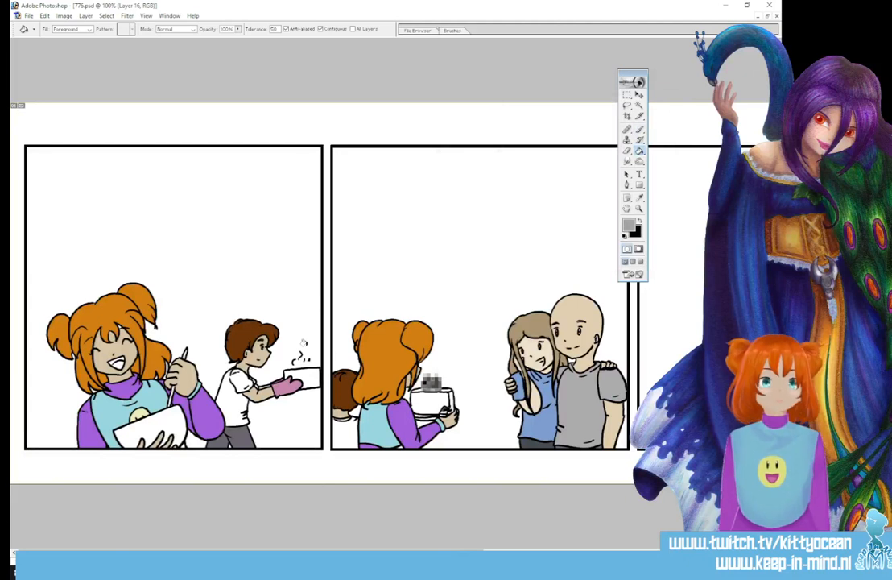
# - Fill the batter drips and splashes on the counter and kitchen appliance in the fourth panel with a pale cream yellow
pyautogui.moveTo(270, 552); pyautogui.dragTo(565, 552)
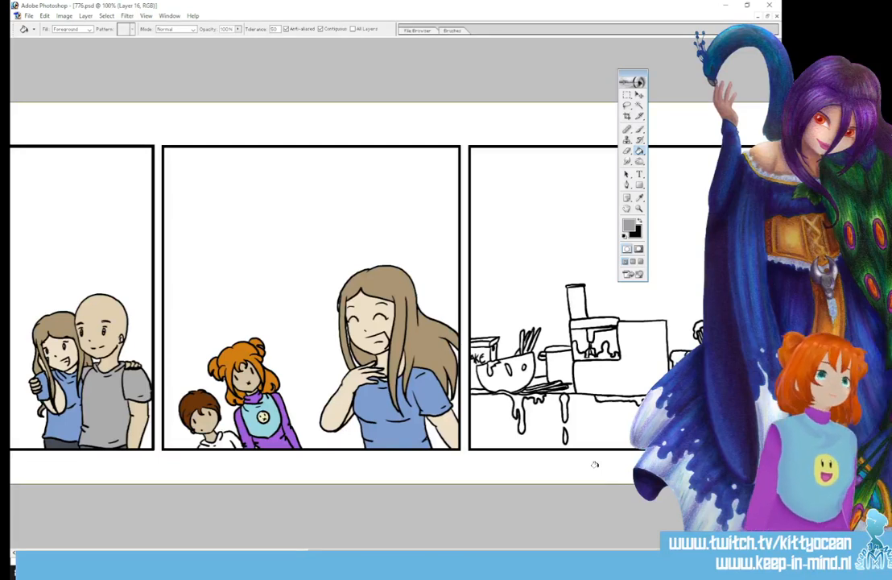
pyautogui.click(629, 225)
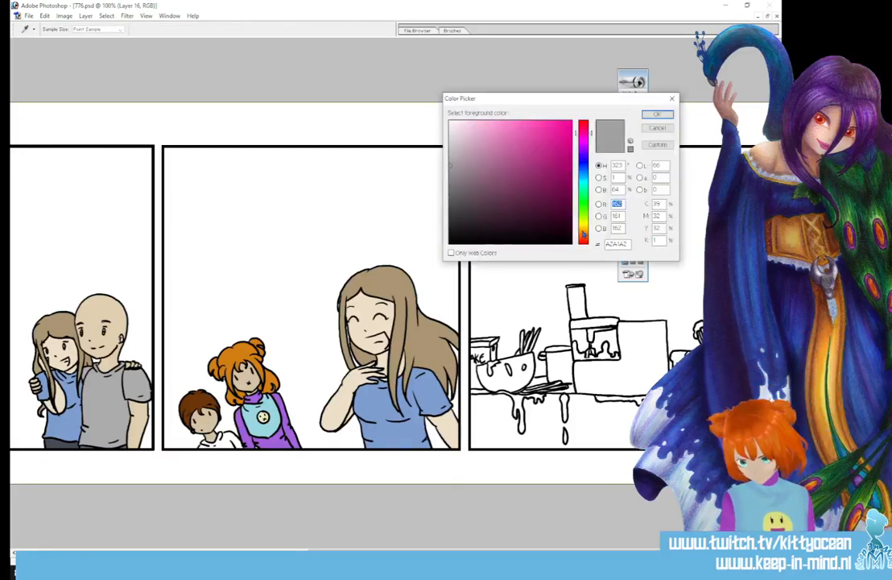
pyautogui.moveTo(583, 234); pyautogui.dragTo(583, 224)
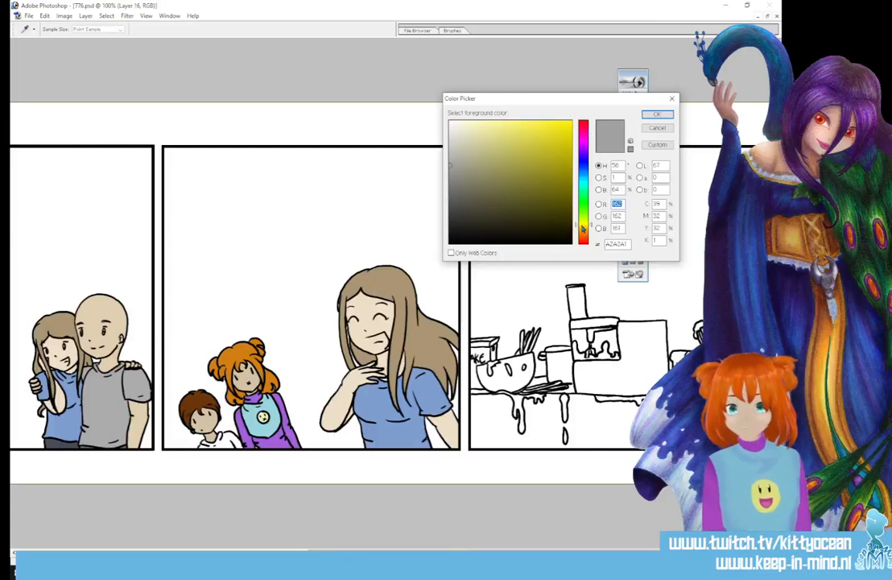
pyautogui.click(476, 141)
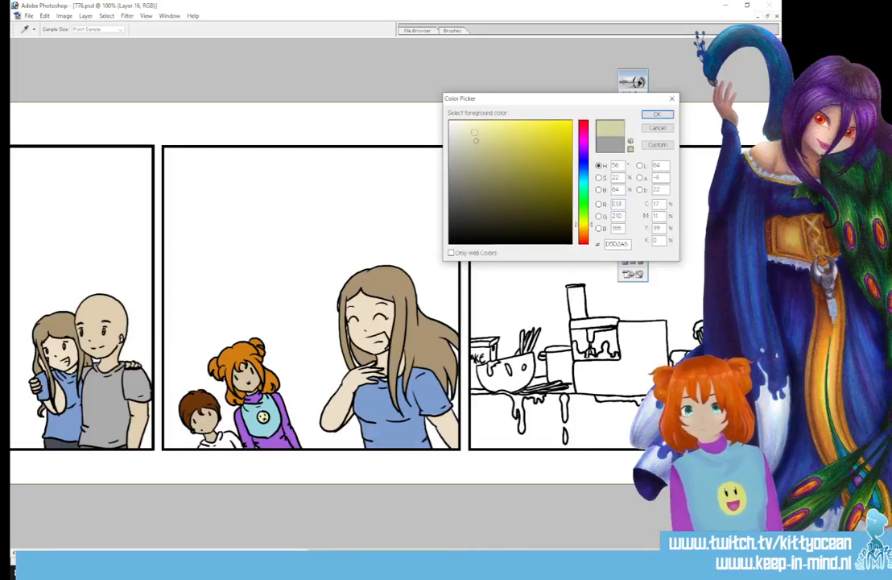
pyautogui.click(649, 115)
pyautogui.click(518, 401)
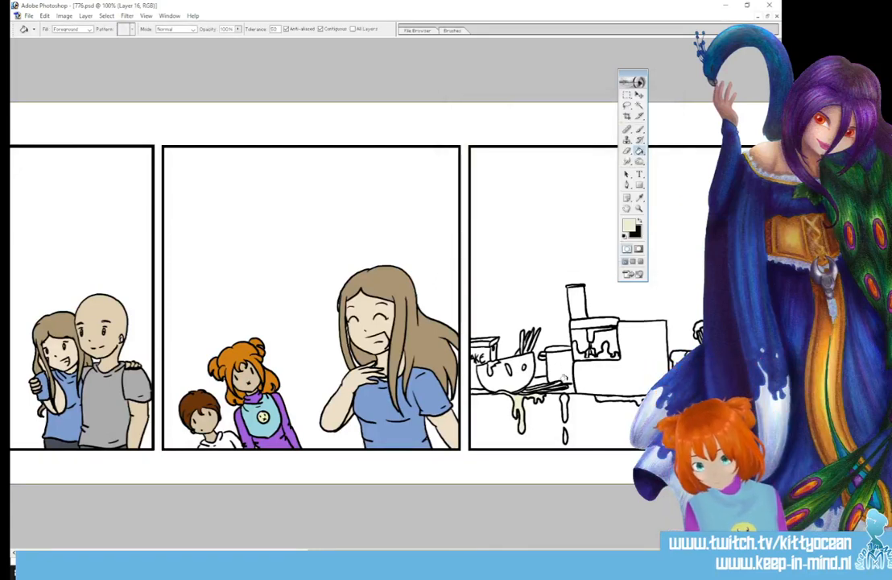
pyautogui.click(565, 402)
pyautogui.click(565, 436)
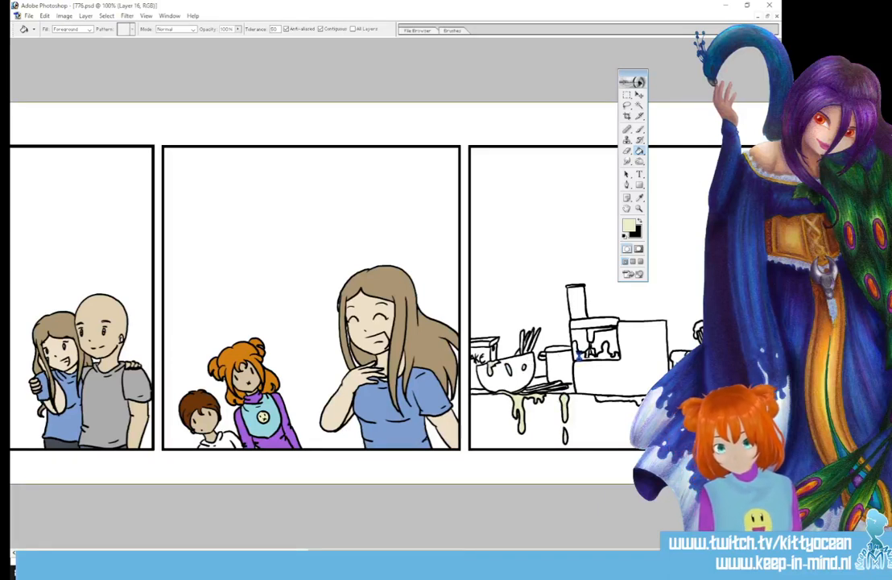
pyautogui.click(579, 353)
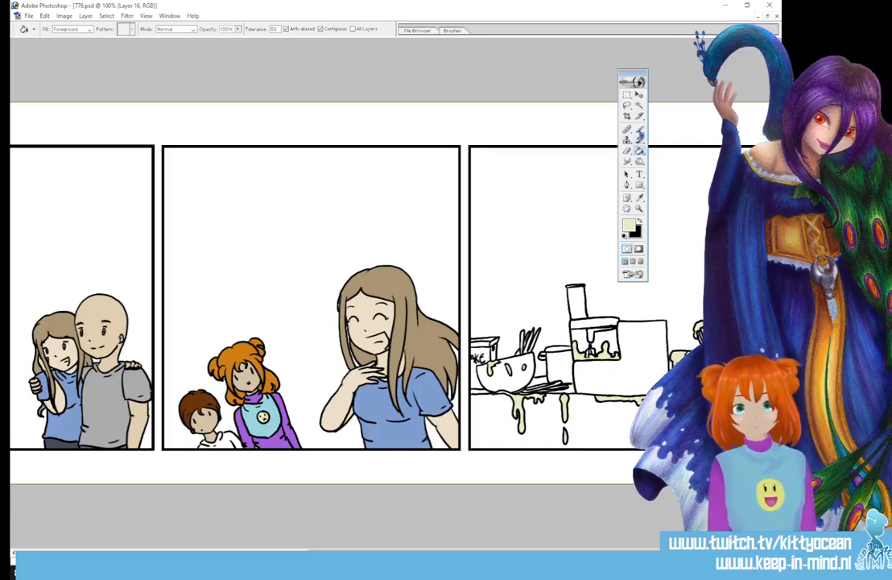
# - Set the foreground colour to a light grey and fill the kitchen appliance's body and upright column in the fourth panel
pyautogui.press('b')
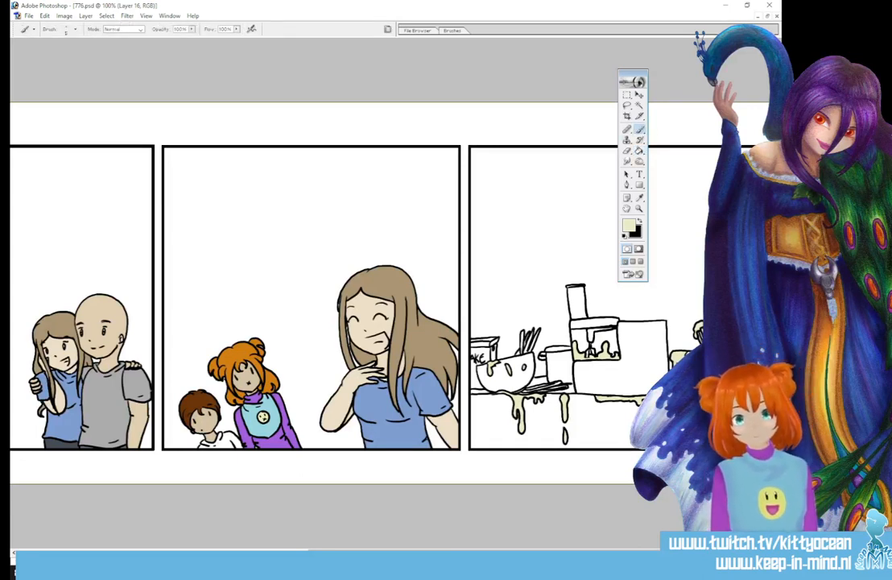
pyautogui.click(629, 228)
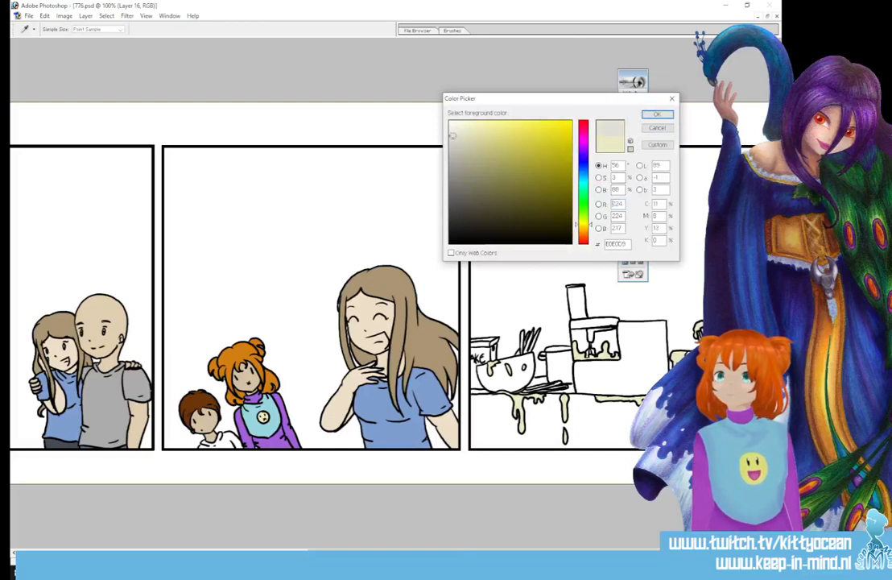
pyautogui.click(658, 114)
pyautogui.click(642, 151)
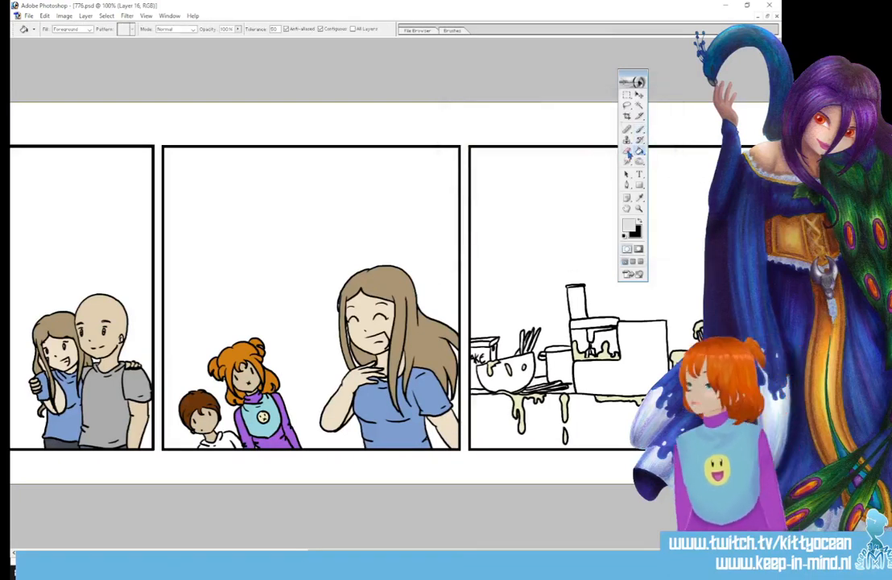
pyautogui.click(593, 348)
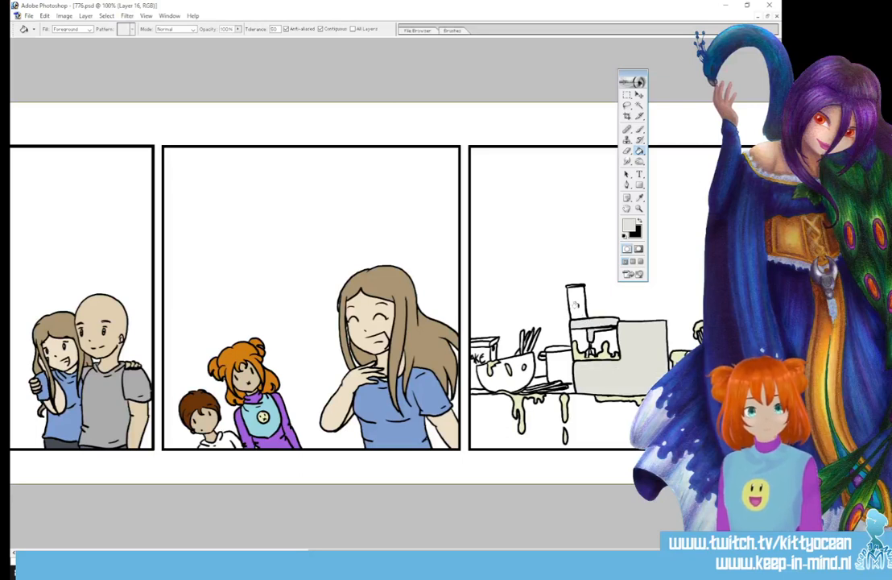
pyautogui.press('b')
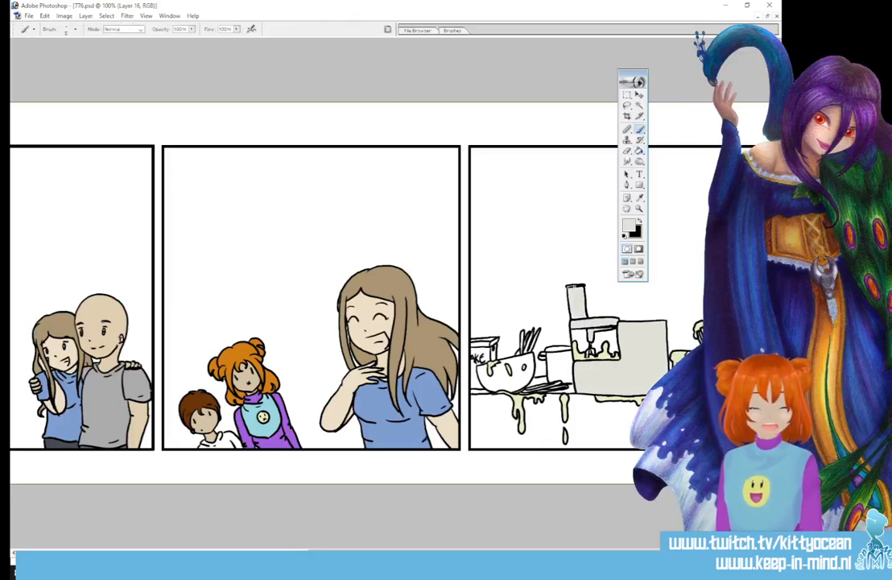
# - Set the foreground colour to pale cyan E0EEEE and fill the transparent window of the kitchen appliance in the fourth panel
pyautogui.click(629, 227)
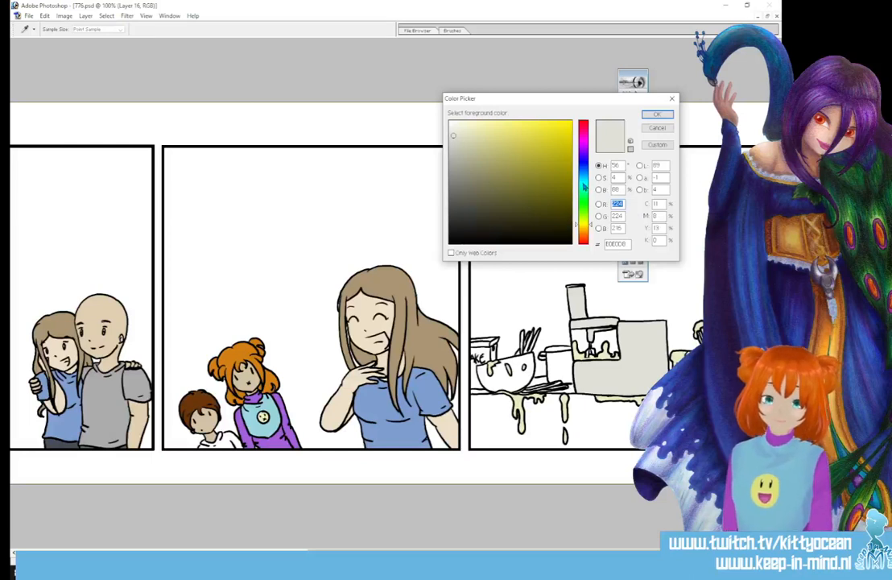
pyautogui.click(584, 186)
pyautogui.press('Return')
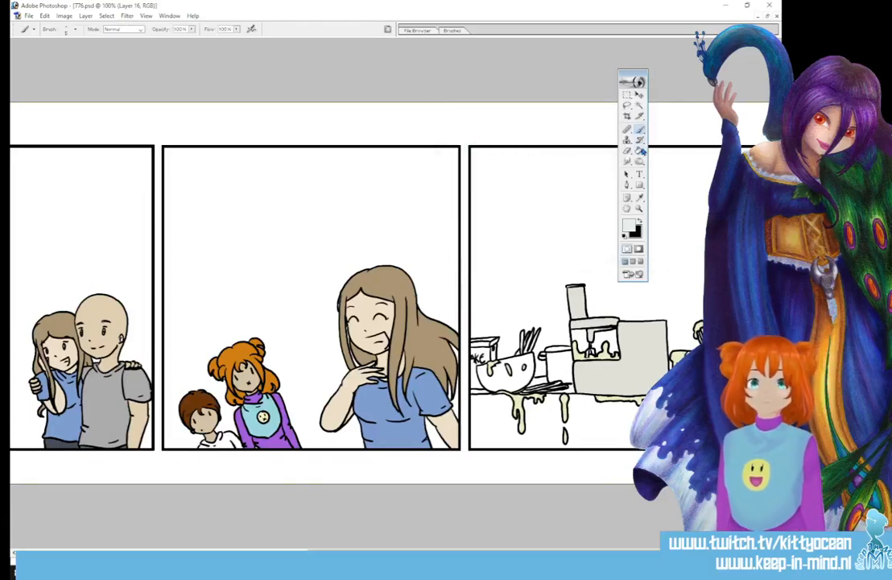
pyautogui.click(642, 151)
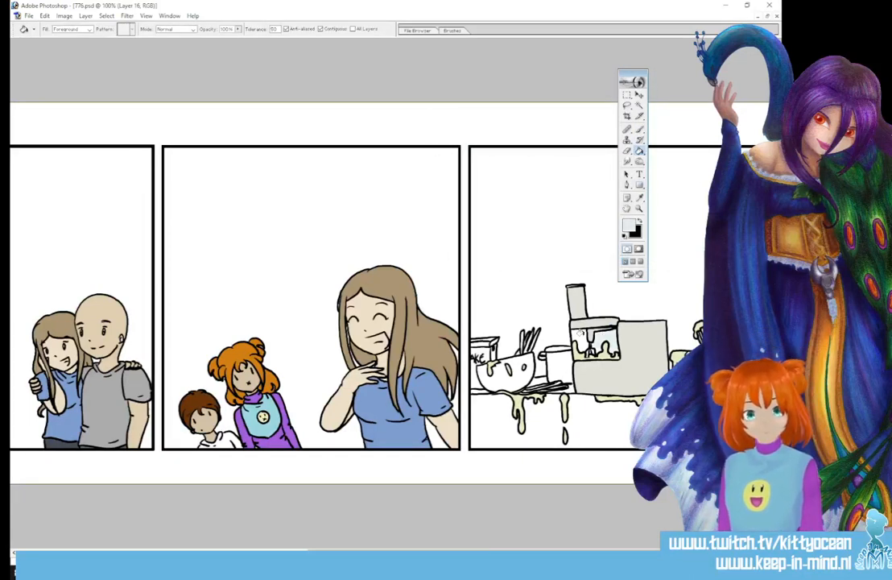
pyautogui.click(639, 129)
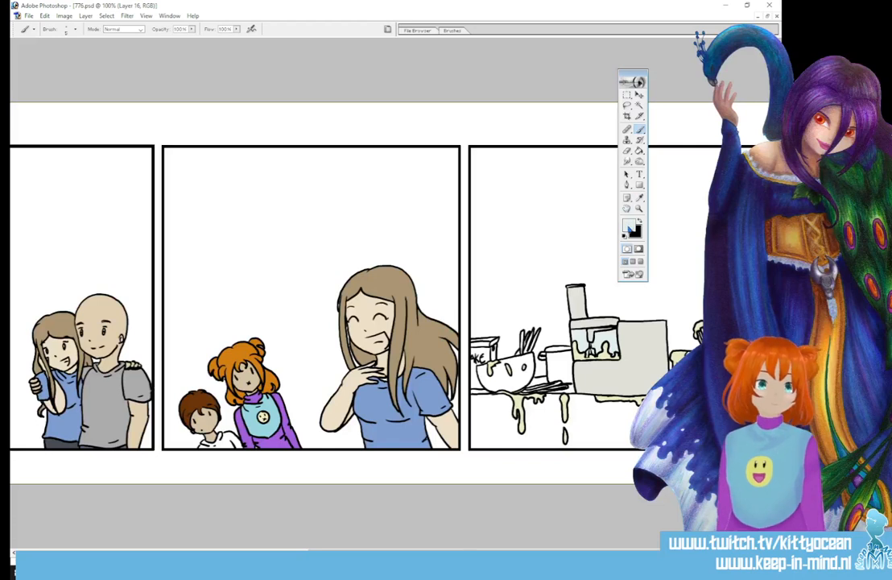
# - Set the foreground colour to a muted teal and fill the mixing bowls in the fourth and first panels
pyautogui.click(629, 228)
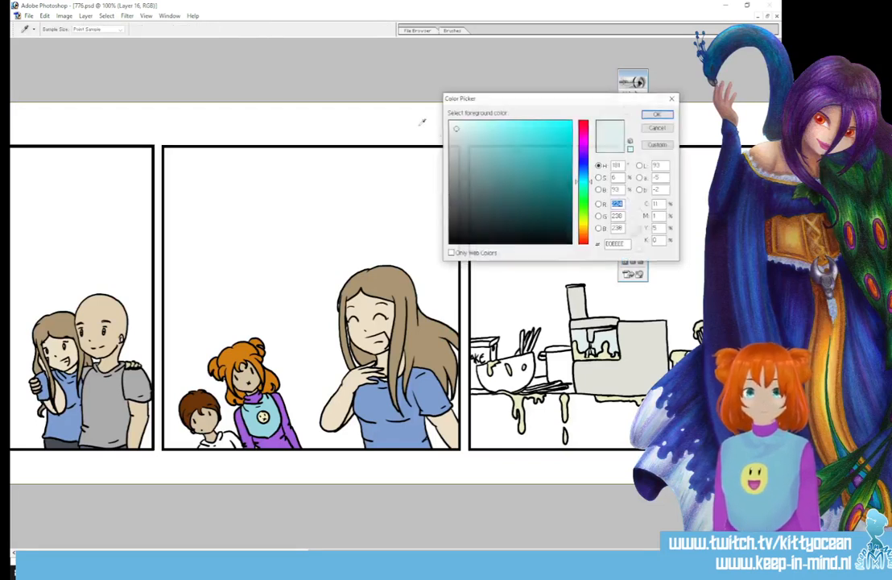
pyautogui.click(482, 153)
pyautogui.click(657, 114)
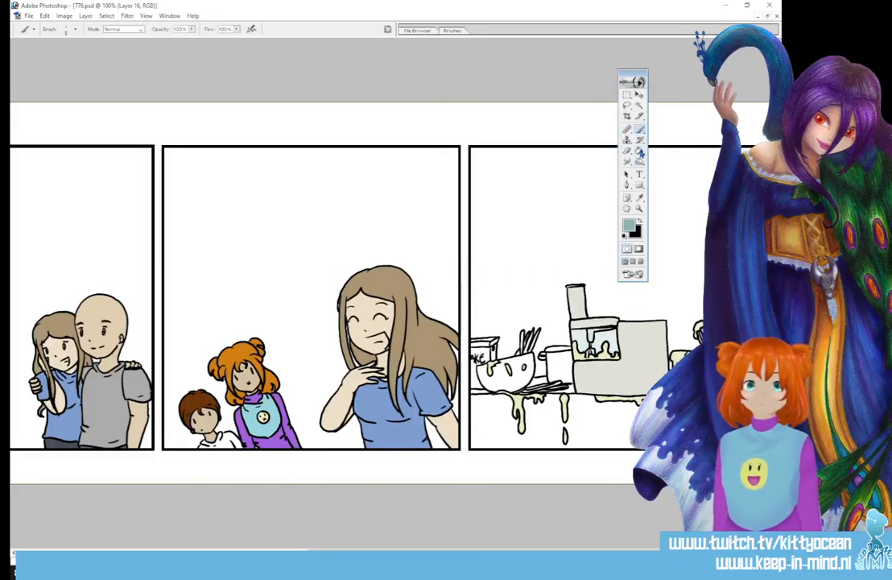
pyautogui.click(640, 150)
pyautogui.click(501, 371)
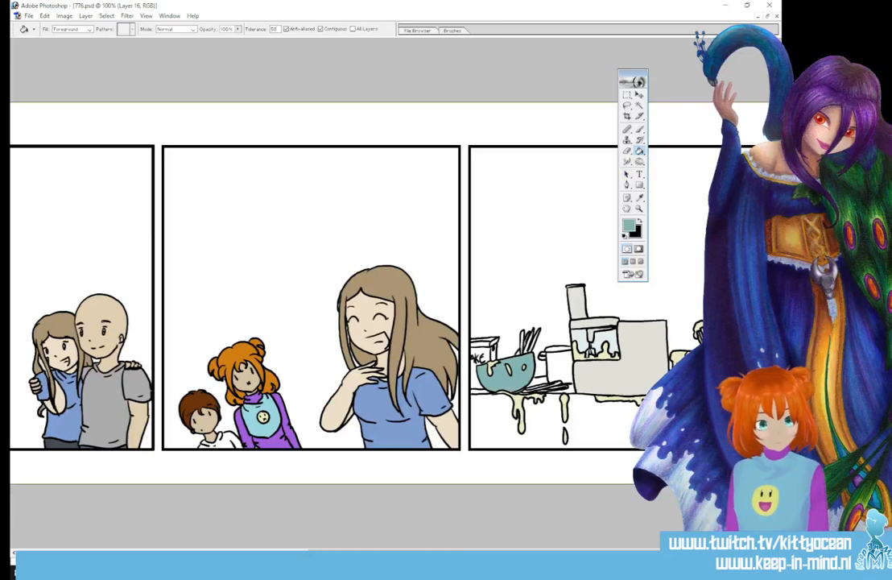
pyautogui.hscroll(-10, 585, 525)
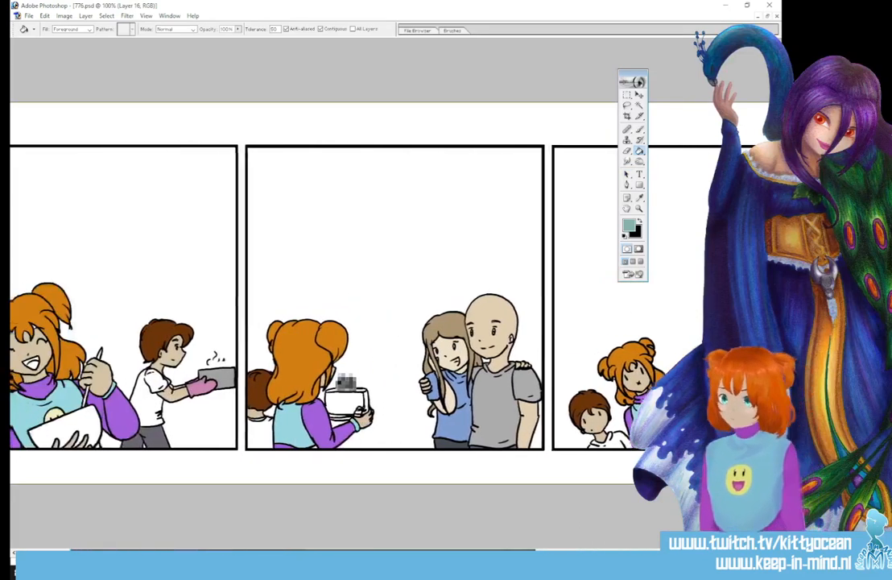
pyautogui.click(161, 427)
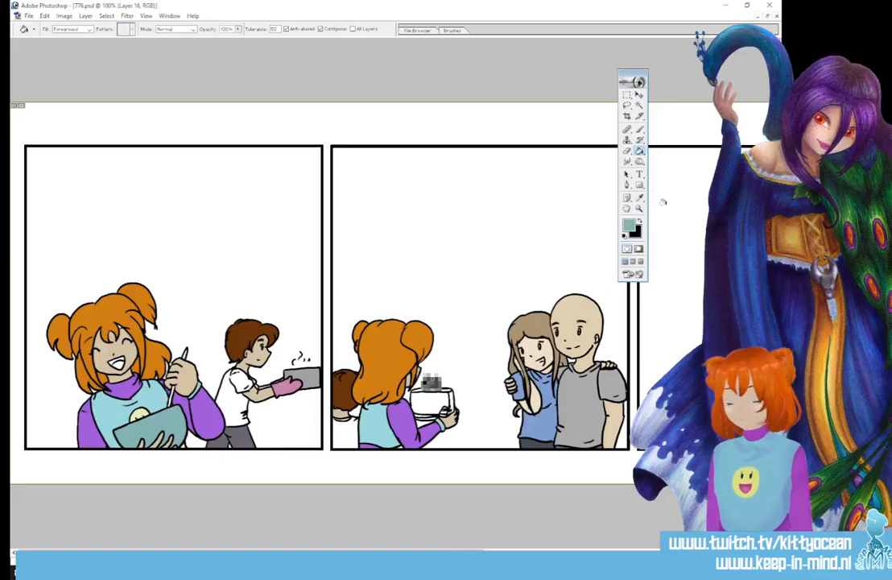
# - Set the foreground colour to sandy beige D1C597 and colour the wooden spoons in the fourth panel
pyautogui.click(629, 225)
pyautogui.click(584, 230)
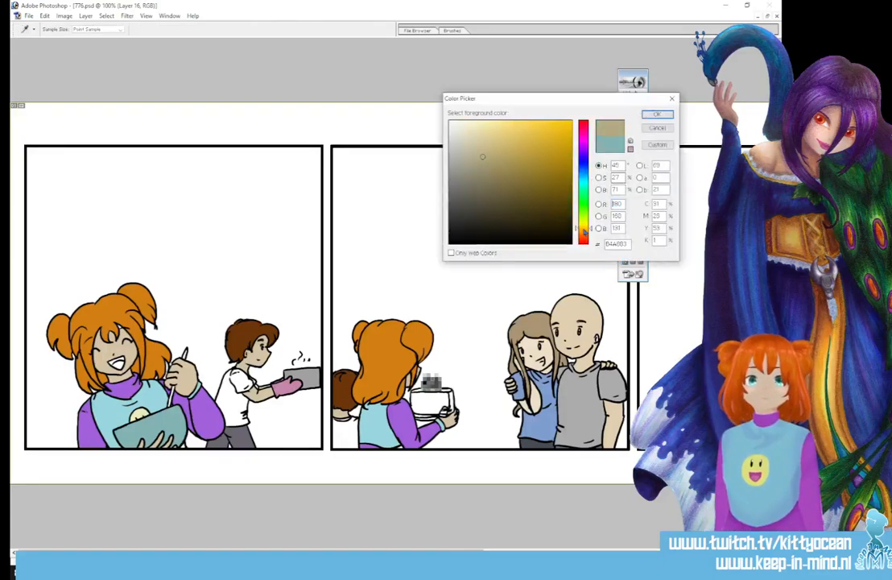
pyautogui.click(656, 114)
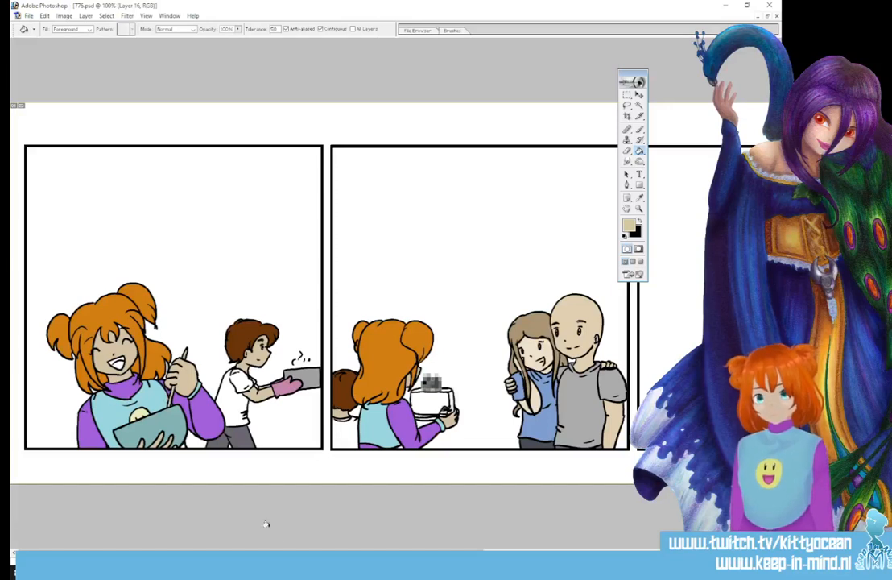
pyautogui.hscroll(10, 327, 542)
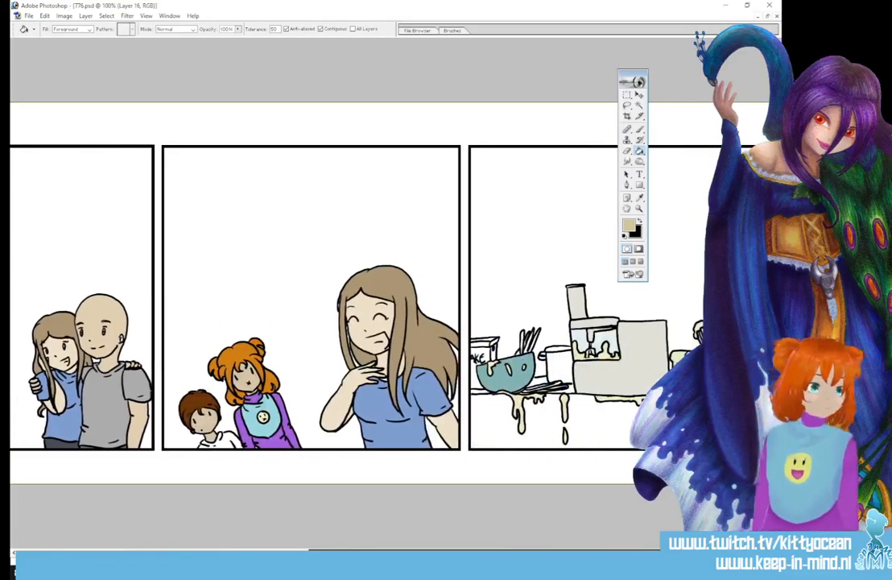
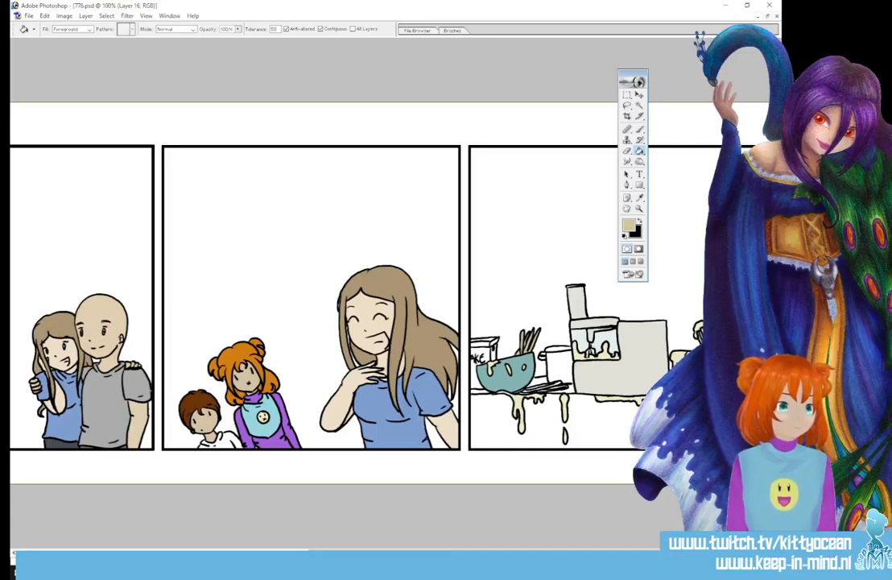
# - Set the foreground colour to a neutral mid grey and fill the cooking pot beside the appliance in the fourth panel
pyautogui.click(629, 226)
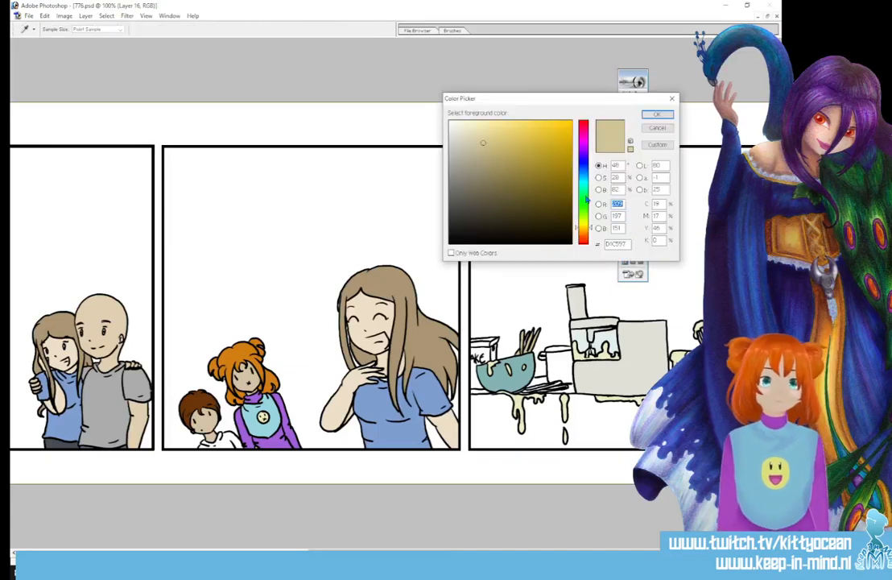
pyautogui.press('Return')
pyautogui.press('g')
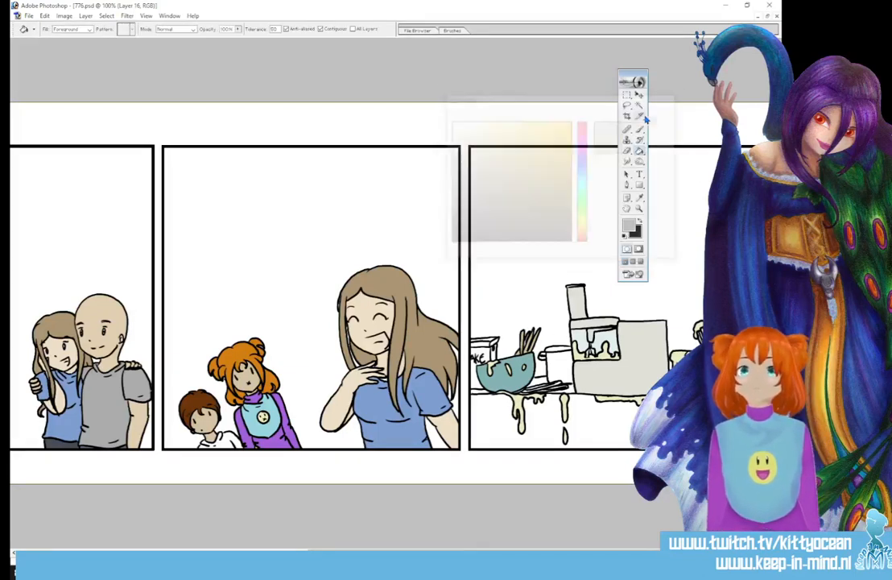
pyautogui.click(551, 349)
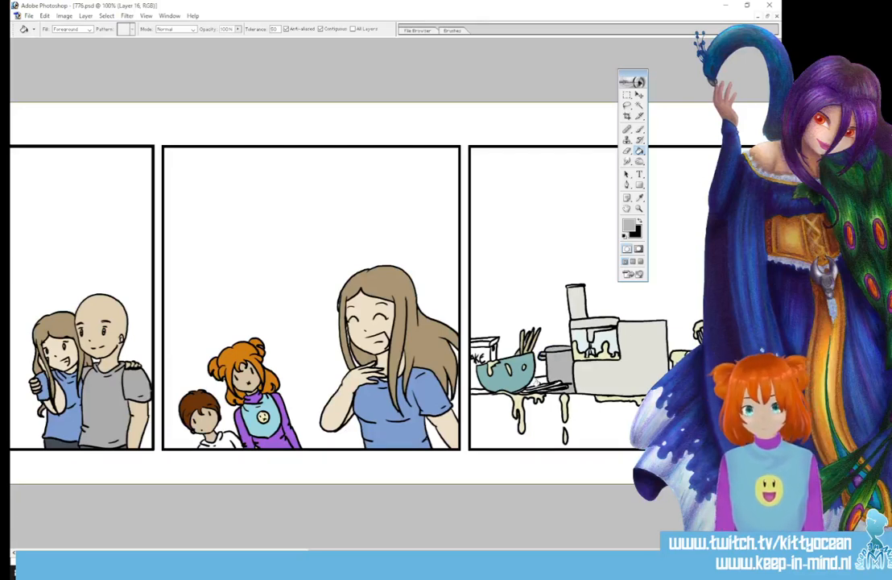
# - Choose the 9 px brush and touch up the grey areas around the pot and cutlery in the fourth panel
pyautogui.press('b')
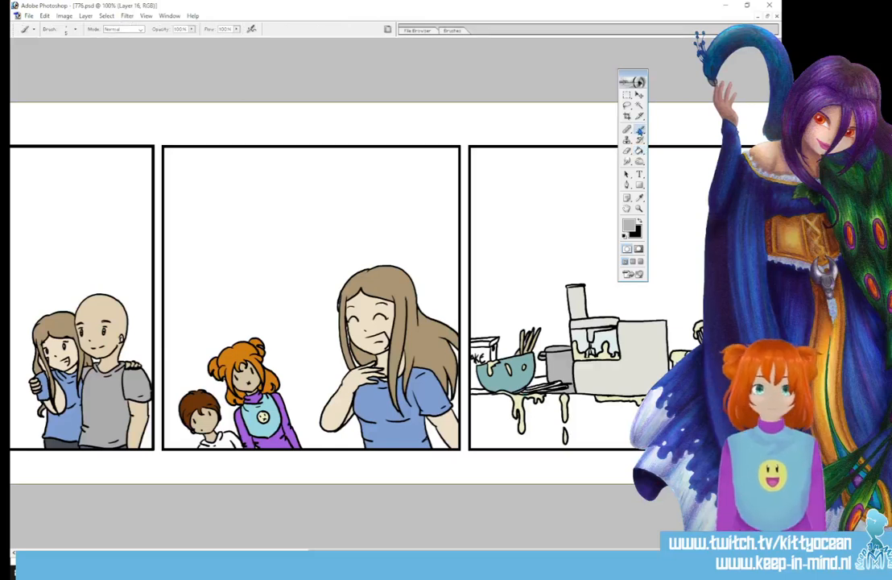
pyautogui.click(452, 31)
pyautogui.click(548, 93)
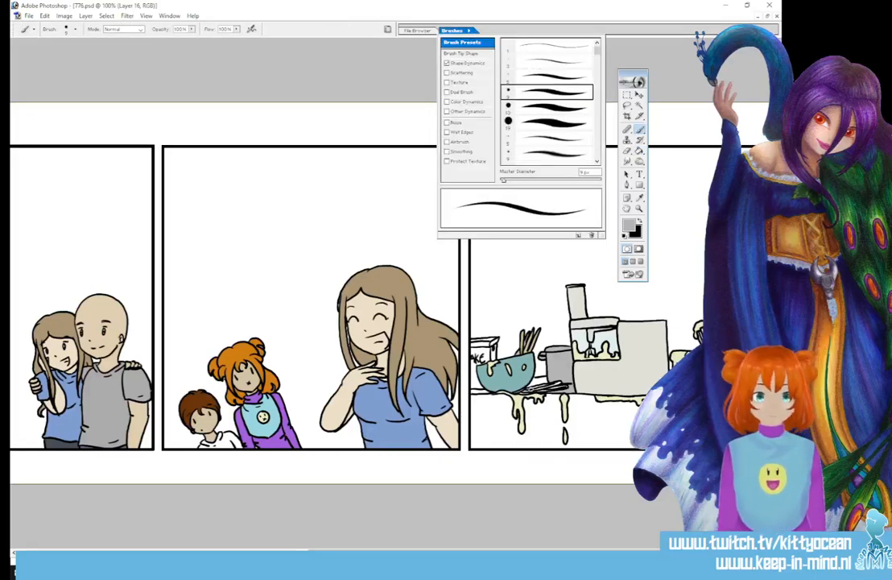
pyautogui.press('Return')
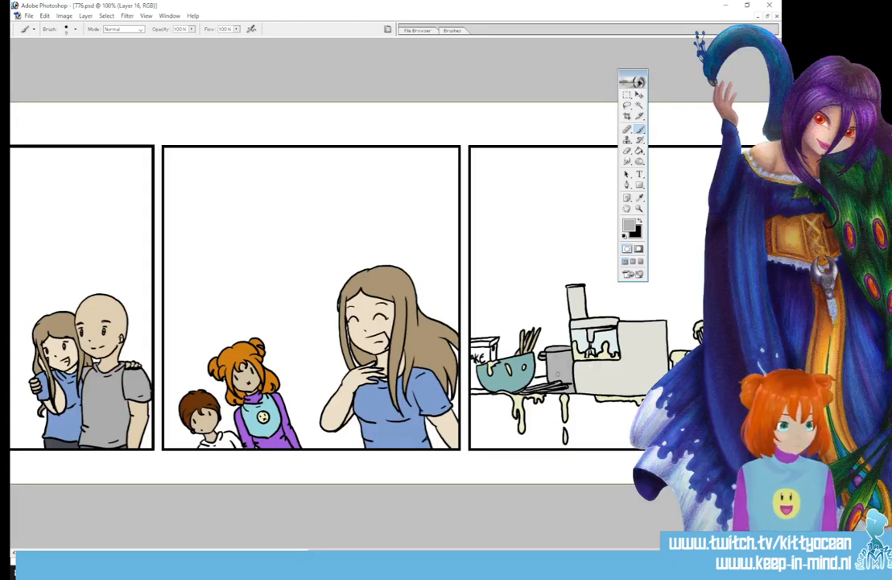
pyautogui.press('g')
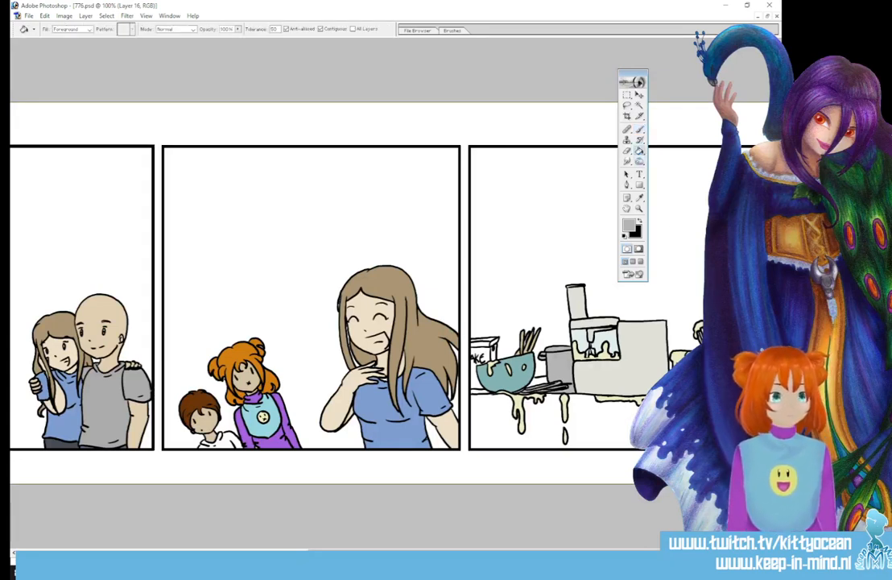
pyautogui.press('b')
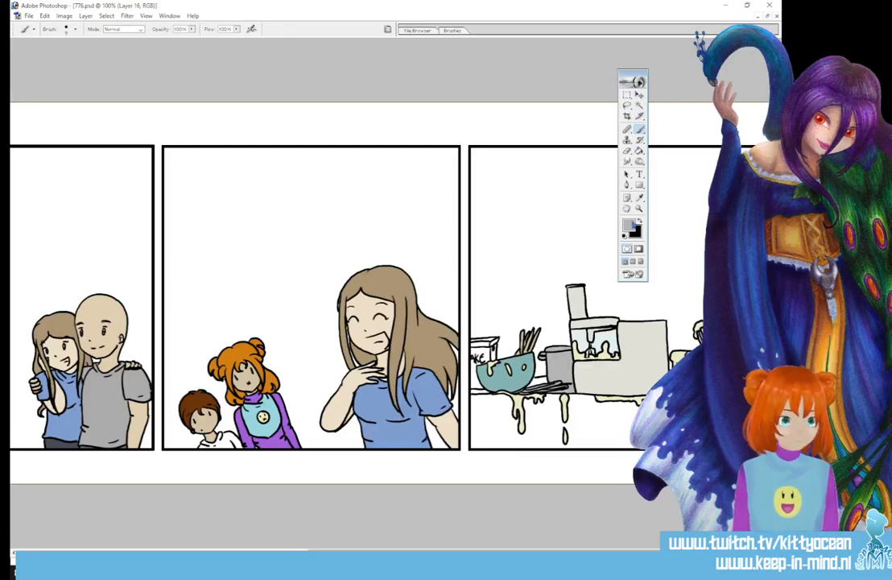
pyautogui.click(629, 227)
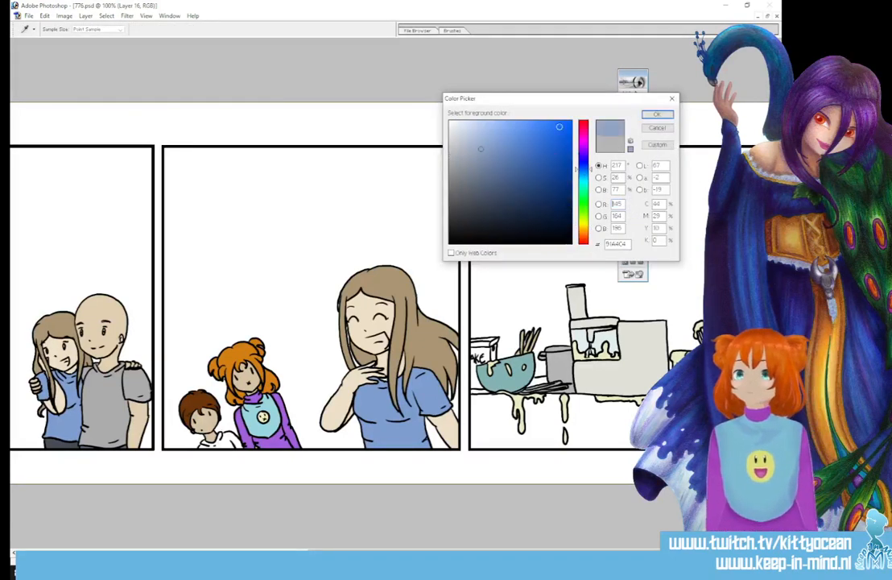
pyautogui.click(657, 114)
pyautogui.press('g')
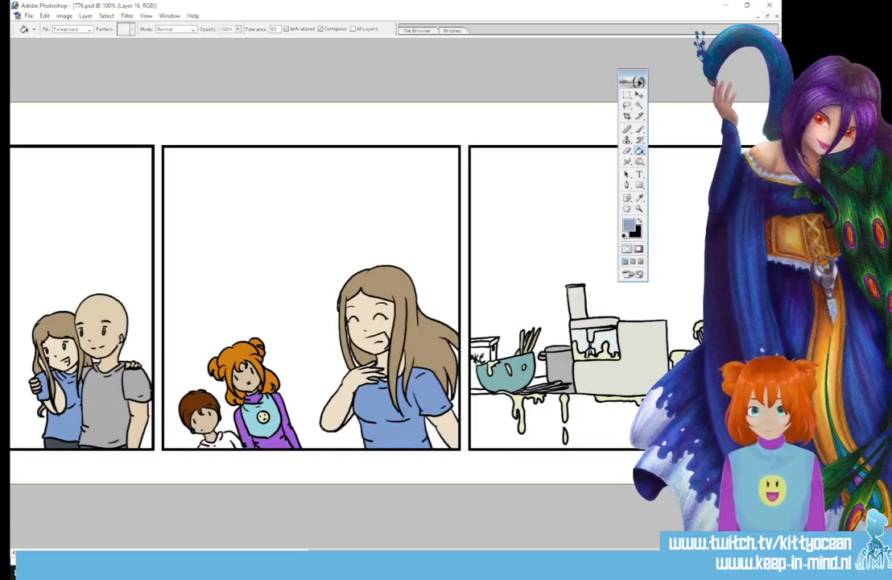
pyautogui.click(629, 227)
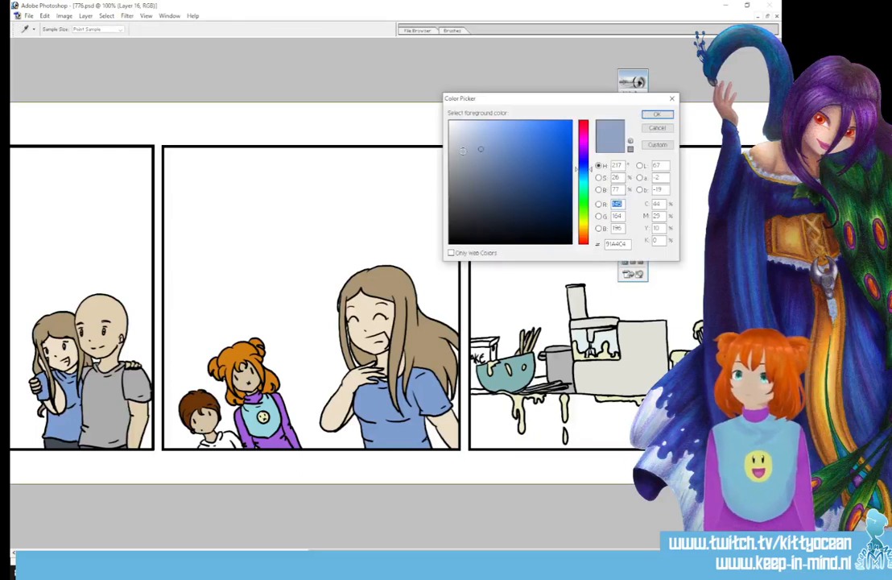
pyautogui.click(658, 115)
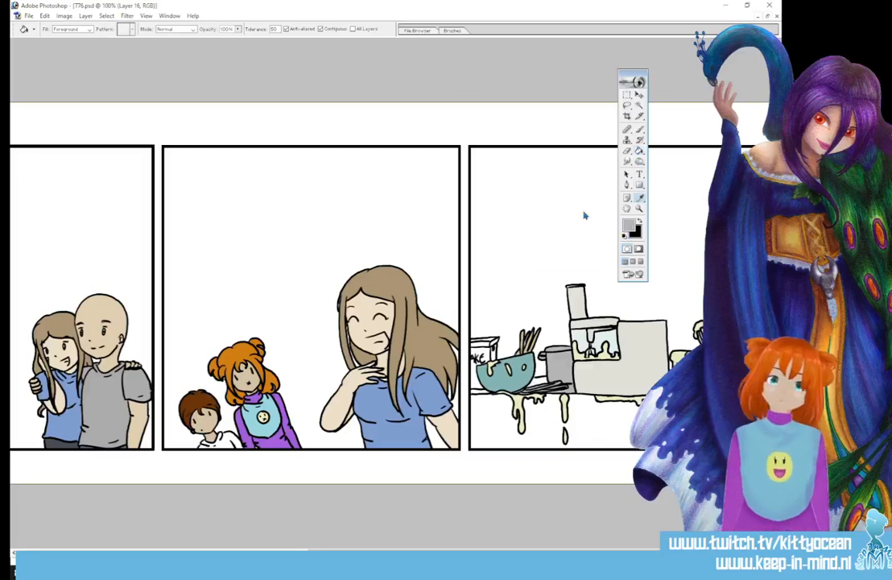
# - Set the foreground colour to dark grey 6A6A6A and fill the counter front in the fourth panel
pyautogui.click(629, 226)
pyautogui.click(450, 192)
pyautogui.click(659, 116)
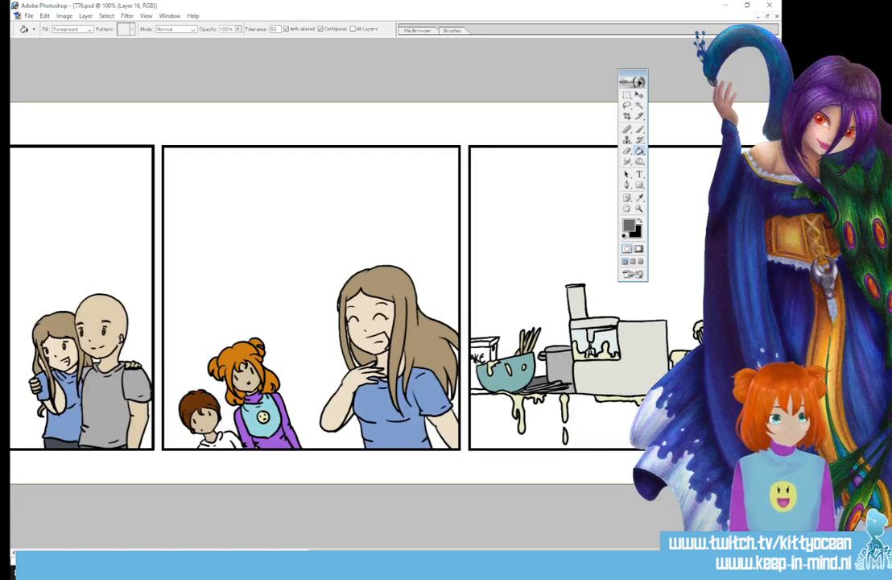
pyautogui.click(619, 428)
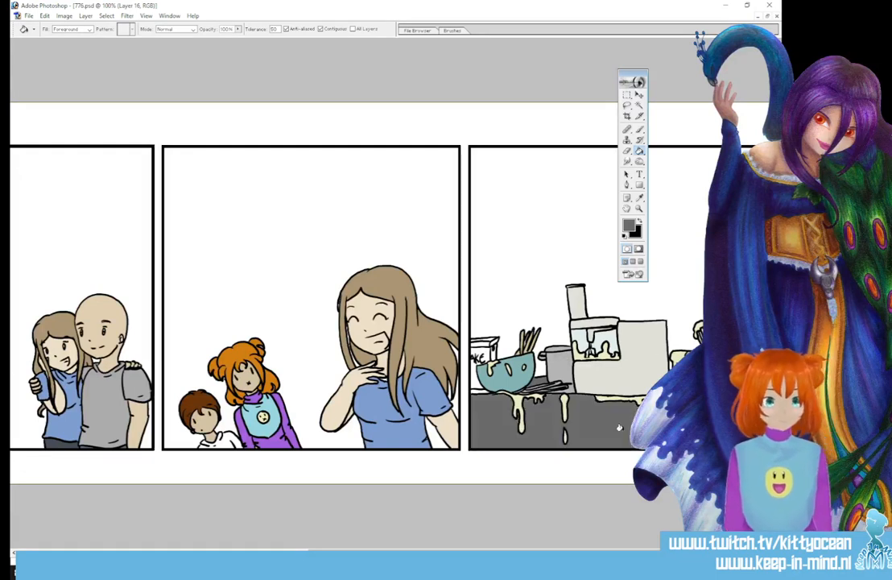
# - Choose the 13 px brush for touching up the dark grey counter in the fourth panel
pyautogui.click(640, 129)
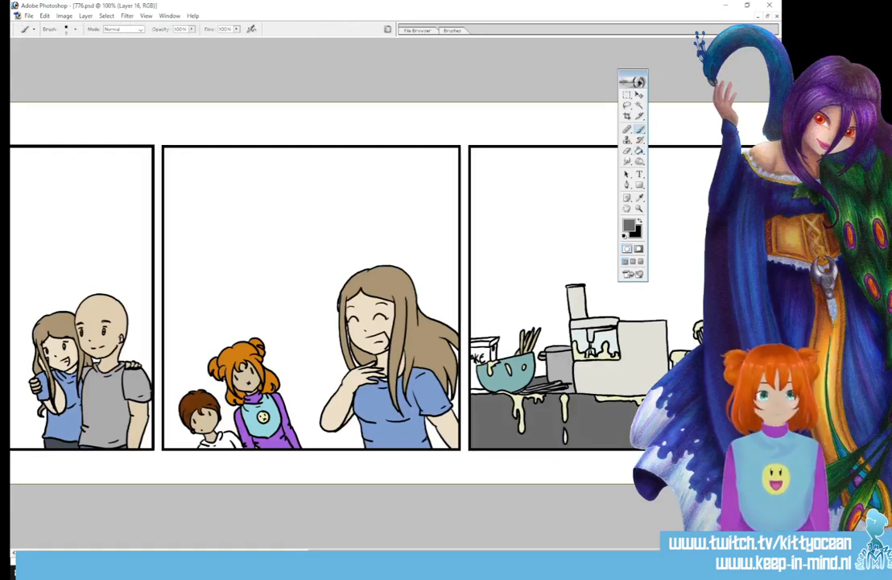
pyautogui.click(452, 30)
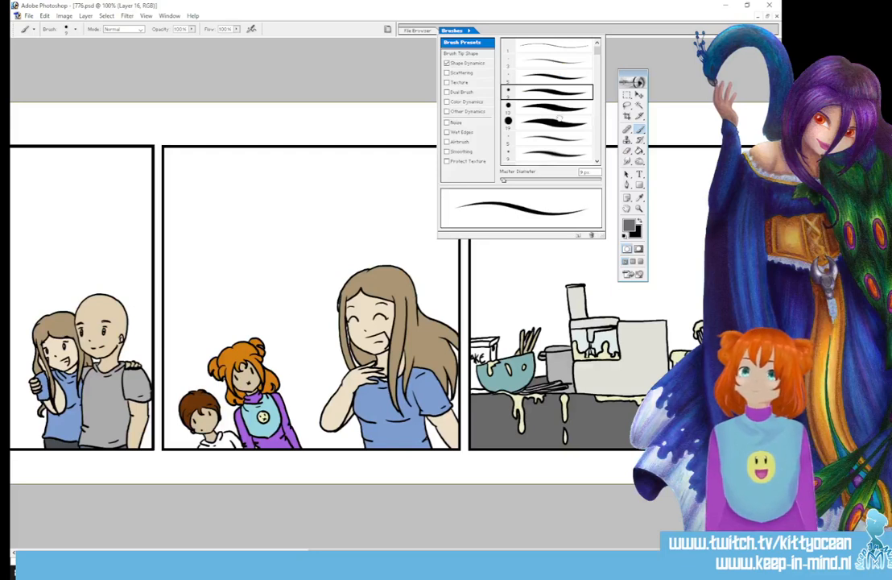
pyautogui.click(451, 31)
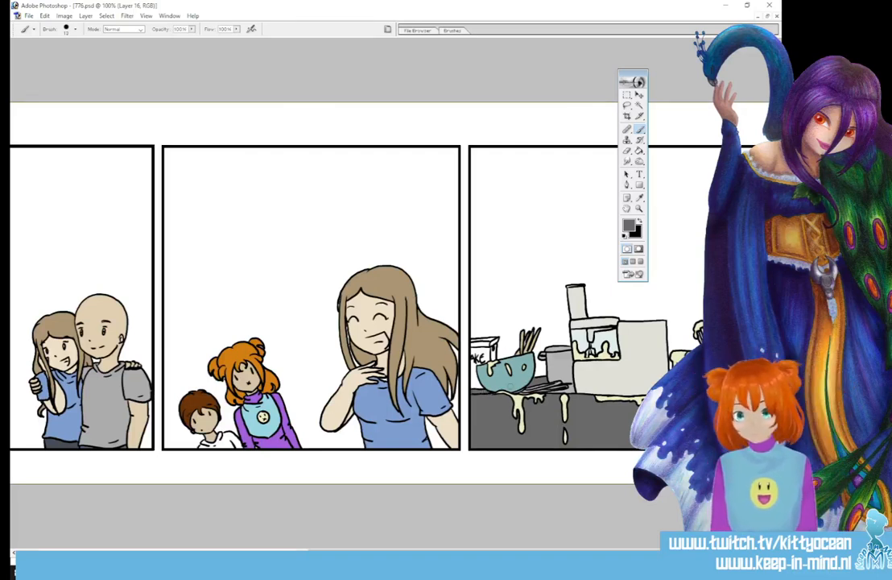
# - Set the foreground colour to a light yellow-green, fill the cake mix box in the fourth panel and ready the Brush tool
pyautogui.press('i')
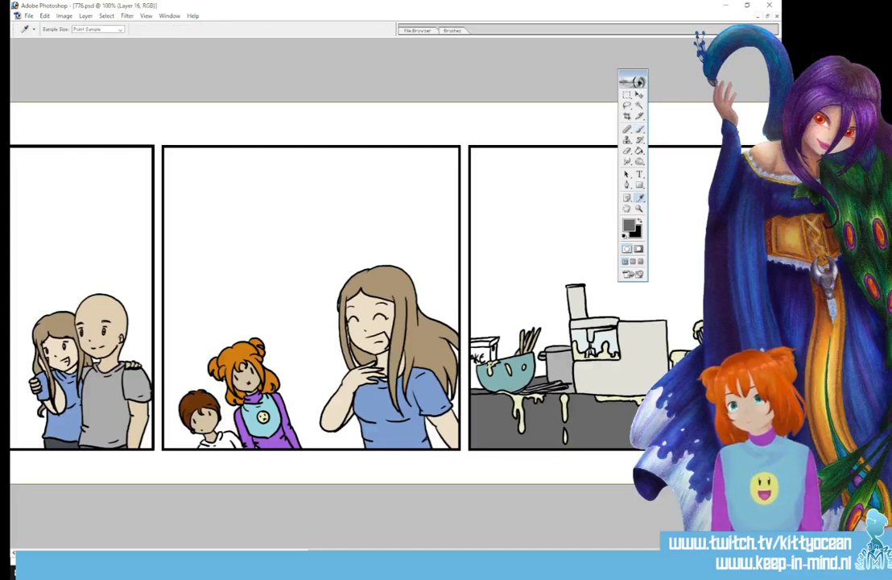
pyautogui.click(629, 228)
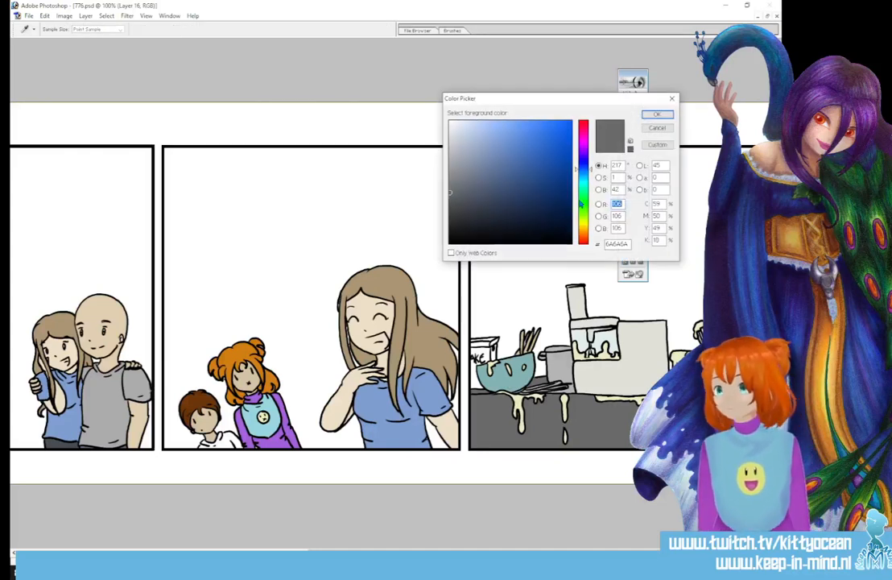
pyautogui.click(512, 133)
pyautogui.click(657, 113)
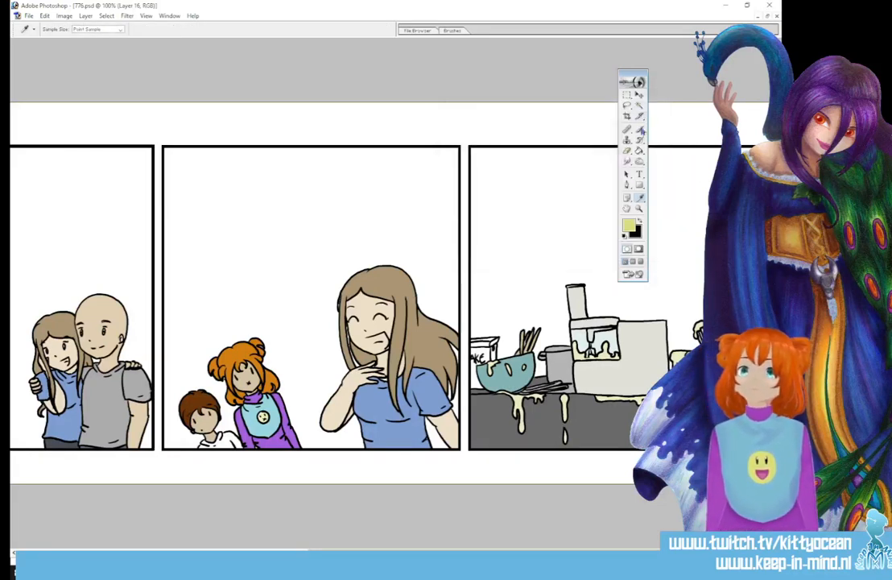
pyautogui.press('g')
pyautogui.click(481, 353)
pyautogui.click(485, 345)
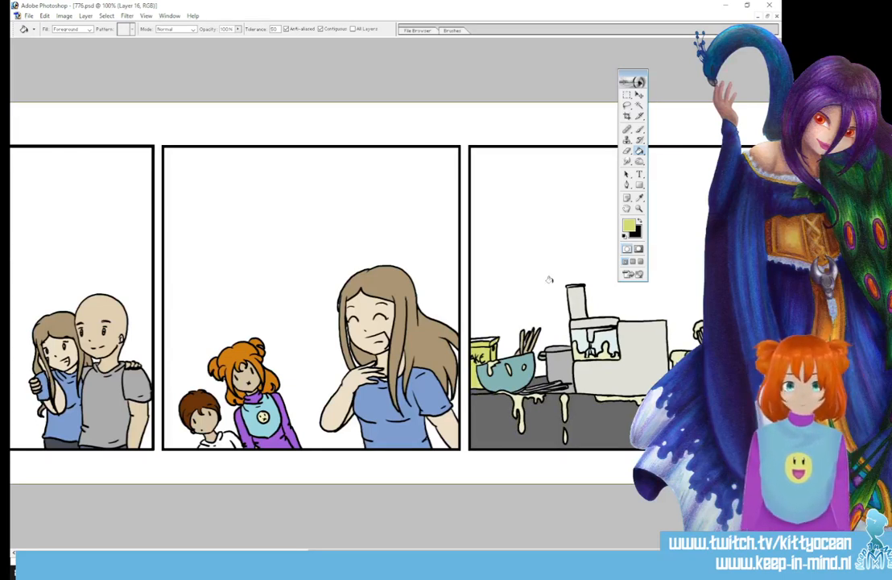
pyautogui.press('b')
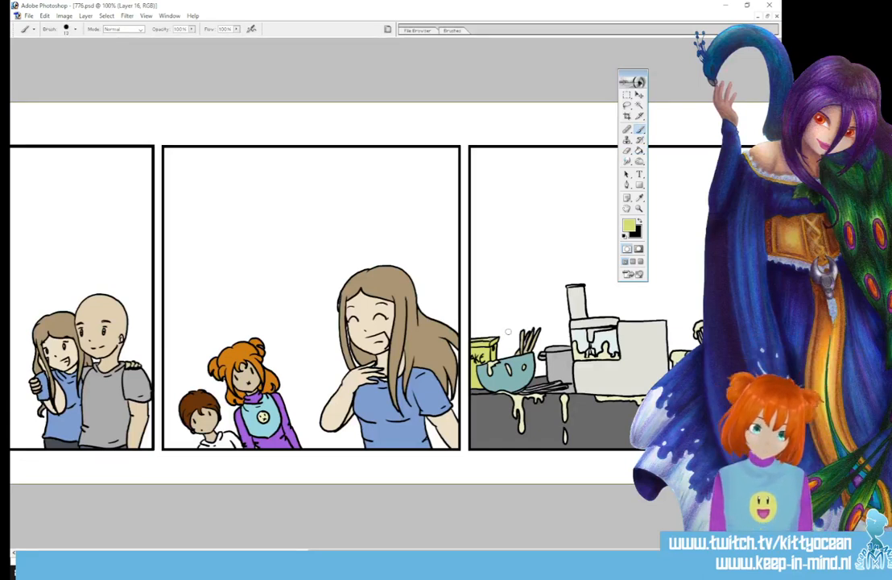
# - Pick up beige and grey-green foreground colours with the Eyedropper for brush touch-ups among the kitchen objects in the fourth panel
pyautogui.press('i')
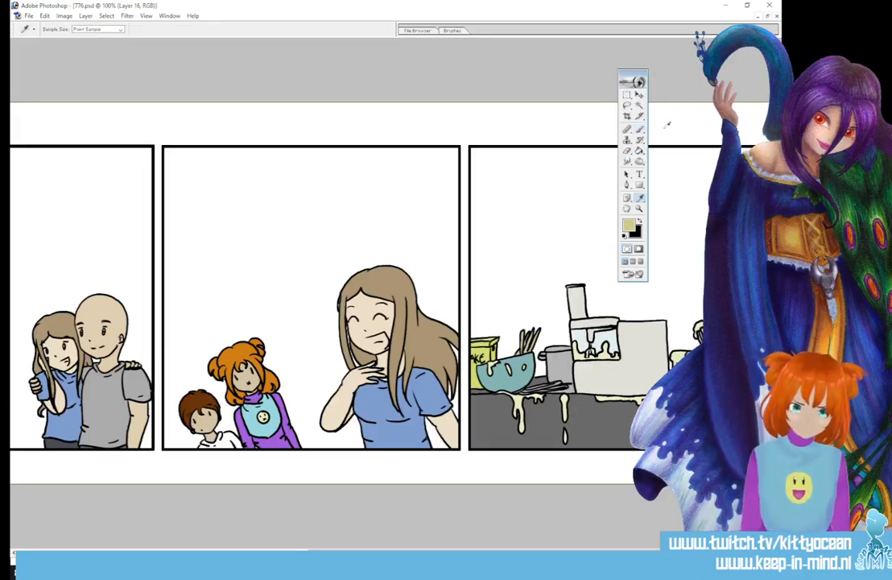
pyautogui.press('b')
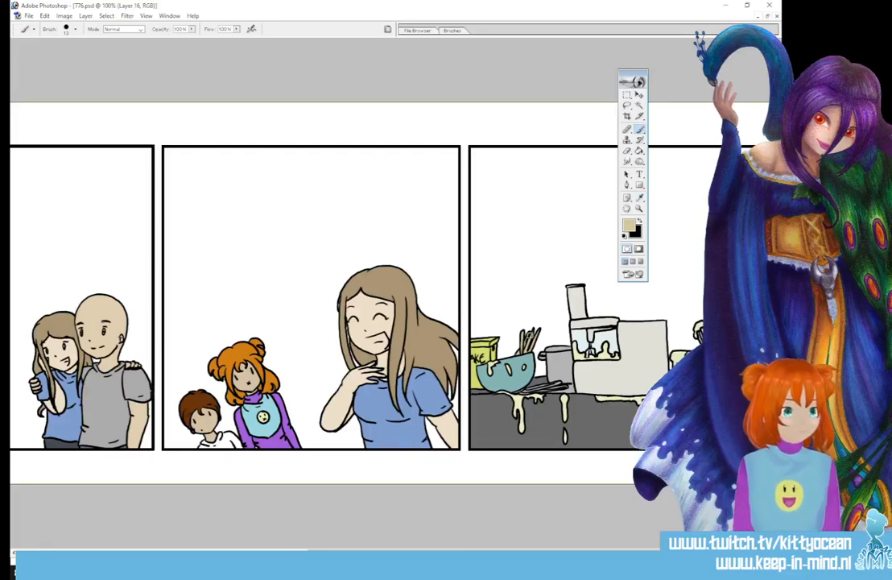
pyautogui.click(641, 198)
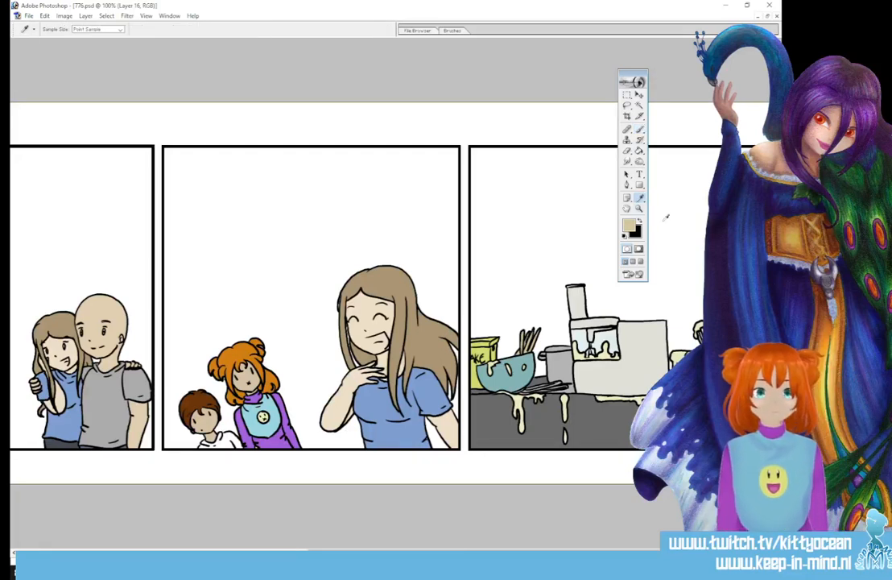
pyautogui.click(758, 352)
pyautogui.click(641, 130)
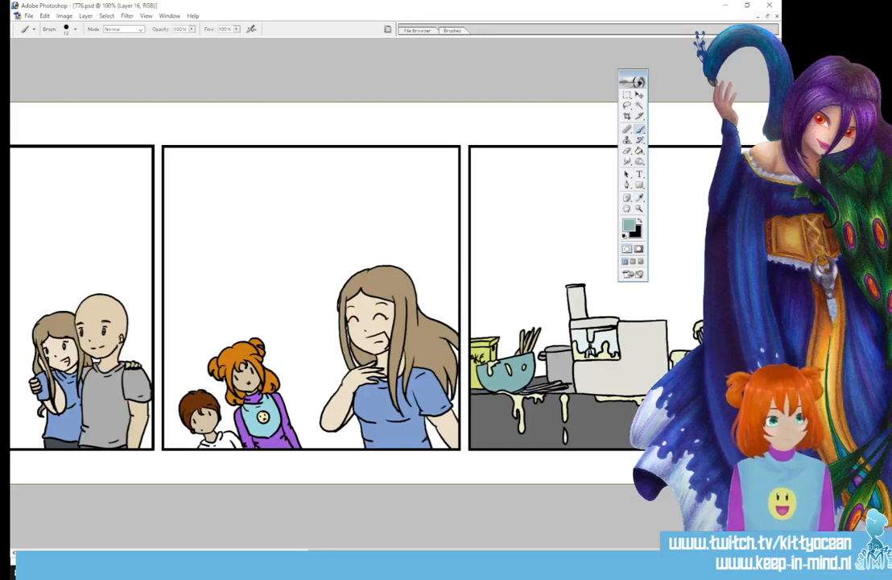
# - Pick up pale cream and muted blue foreground colours for further brush touch-ups on the fourth panel's kitchen objects
pyautogui.press('i')
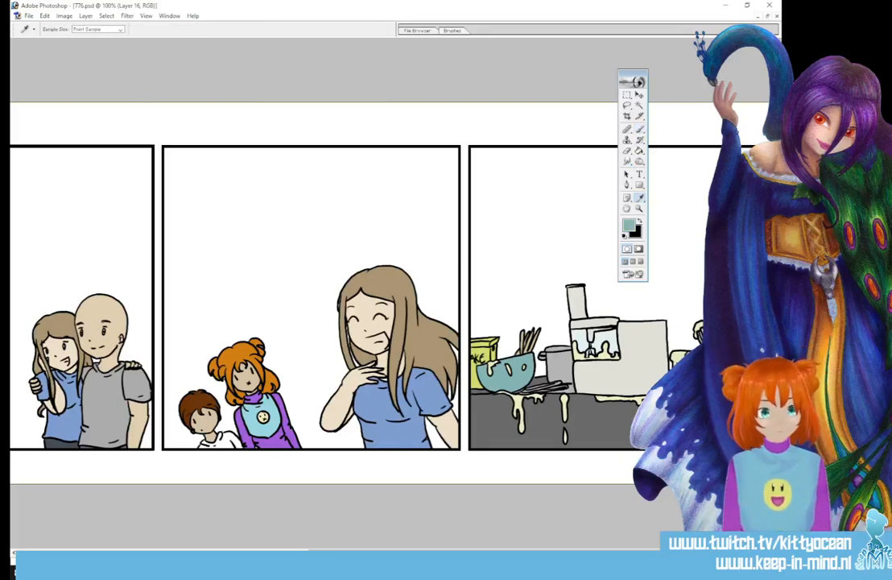
pyautogui.click(680, 356)
pyautogui.click(641, 130)
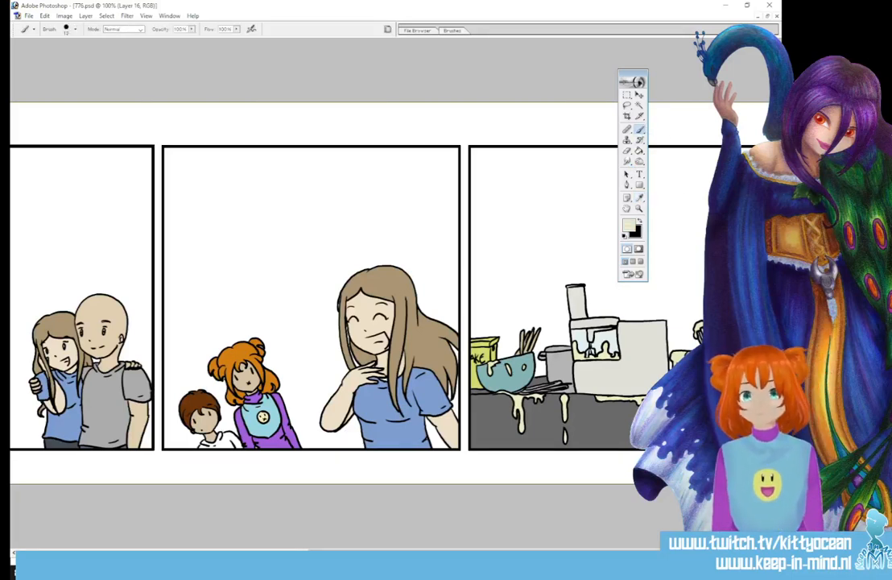
pyautogui.click(640, 198)
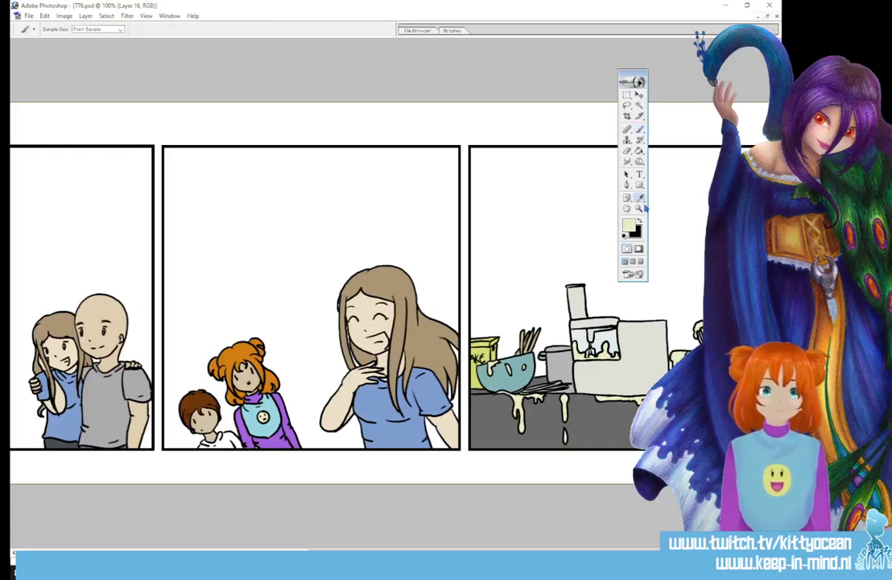
pyautogui.click(716, 346)
pyautogui.click(641, 129)
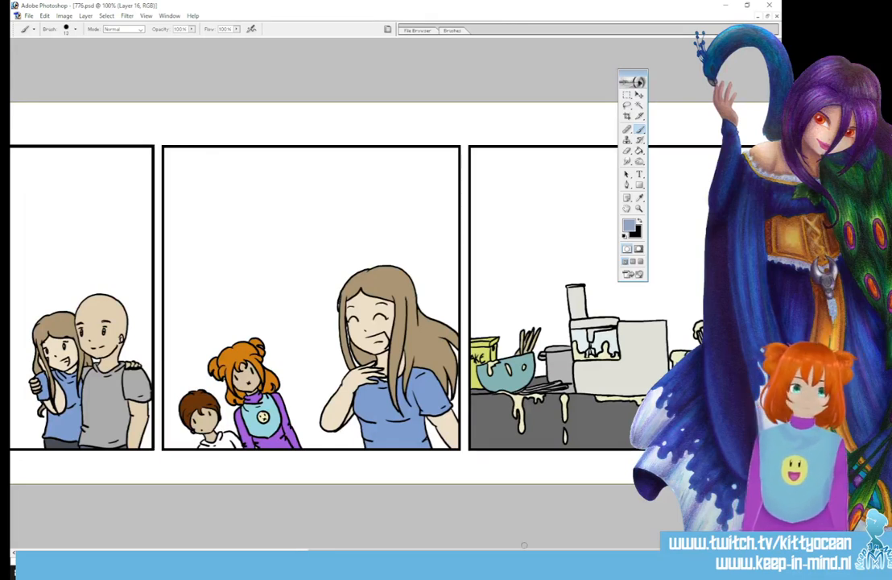
# - Set the foreground colour to magenta pink BD4F92 and paint the laughing woman's open mouth in the third panel
pyautogui.moveTo(513, 551); pyautogui.dragTo(411, 551)
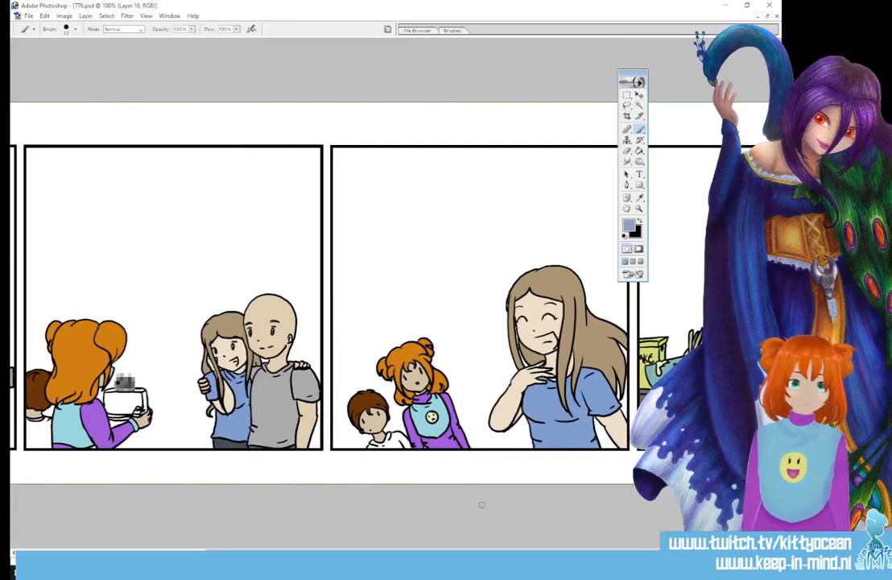
pyautogui.click(629, 228)
pyautogui.click(582, 134)
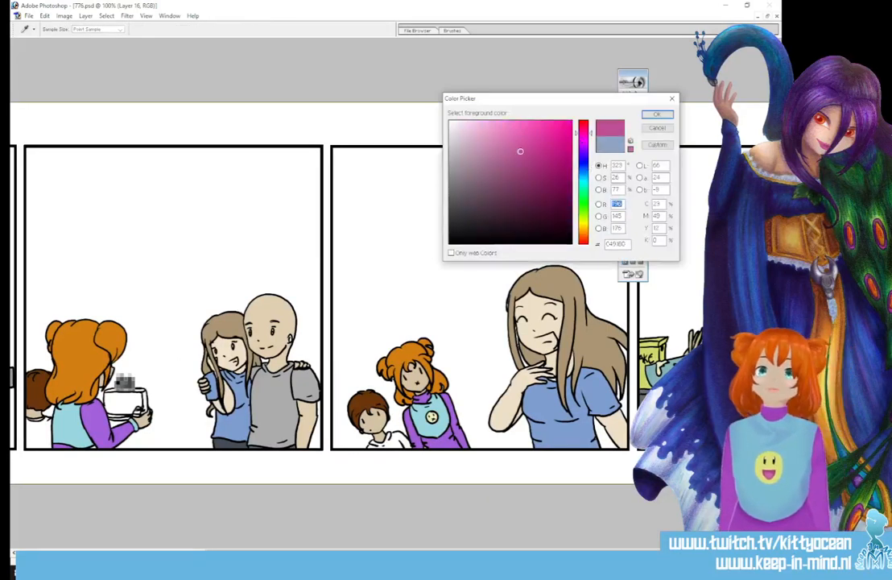
pyautogui.click(657, 114)
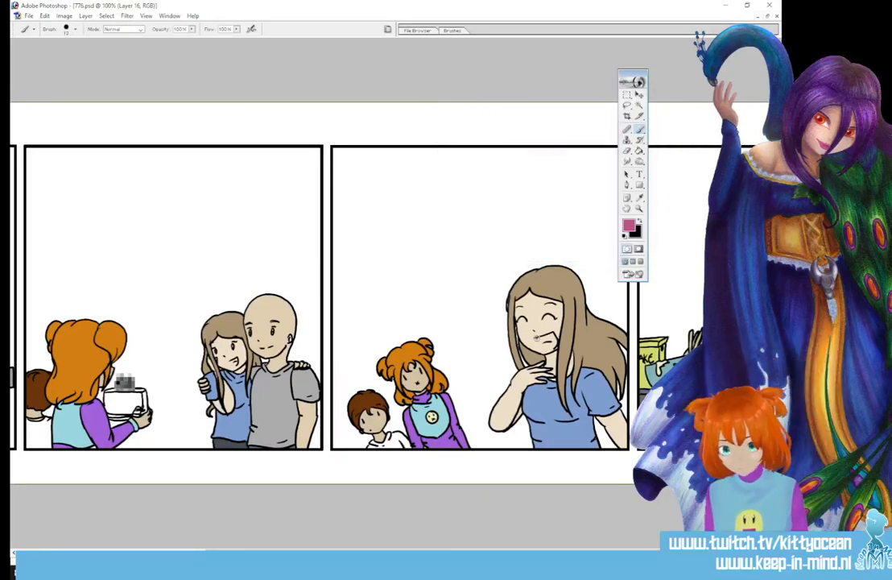
pyautogui.moveTo(538, 338)
pyautogui.mouseDown()
pyautogui.moveTo(552, 344)
pyautogui.moveTo(545, 337)
pyautogui.mouseUp()
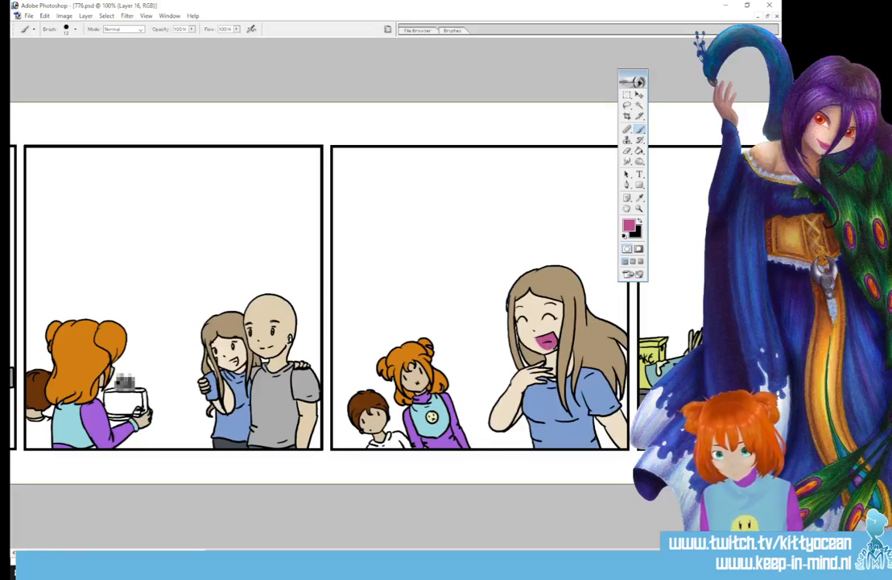
# - Colour the smiling woman's mouth in the second panel and the laughing girl's mouth in the first panel with the same magenta pink
pyautogui.moveTo(529, 553); pyautogui.dragTo(425, 552)
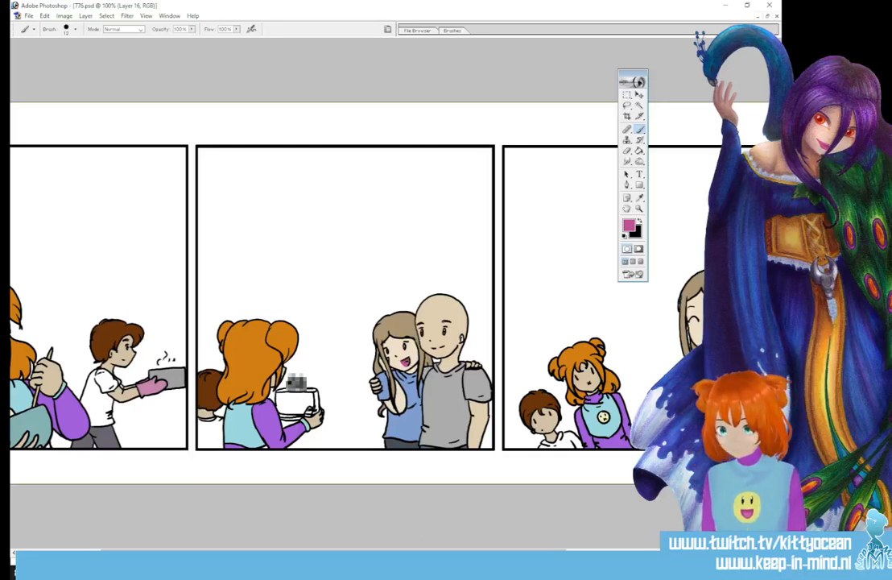
pyautogui.moveTo(425, 552); pyautogui.dragTo(342, 552)
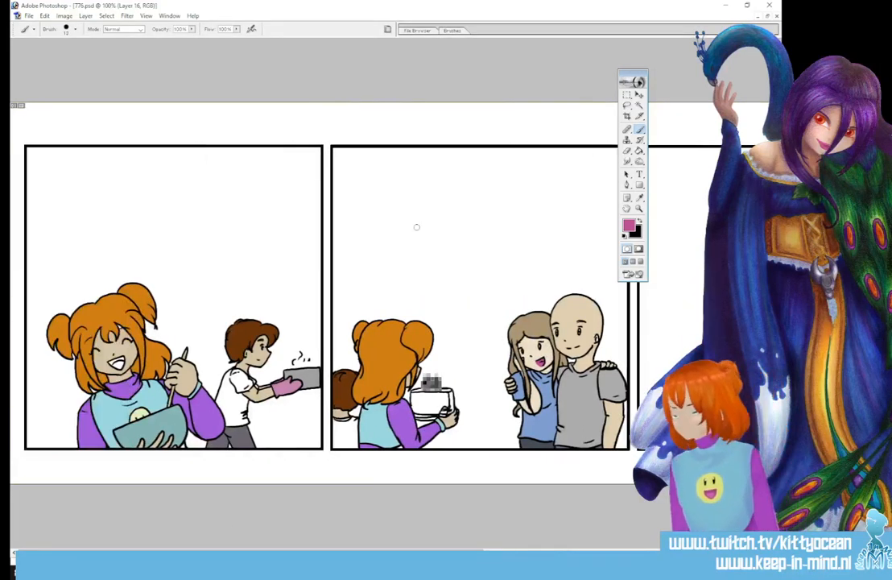
pyautogui.press('g')
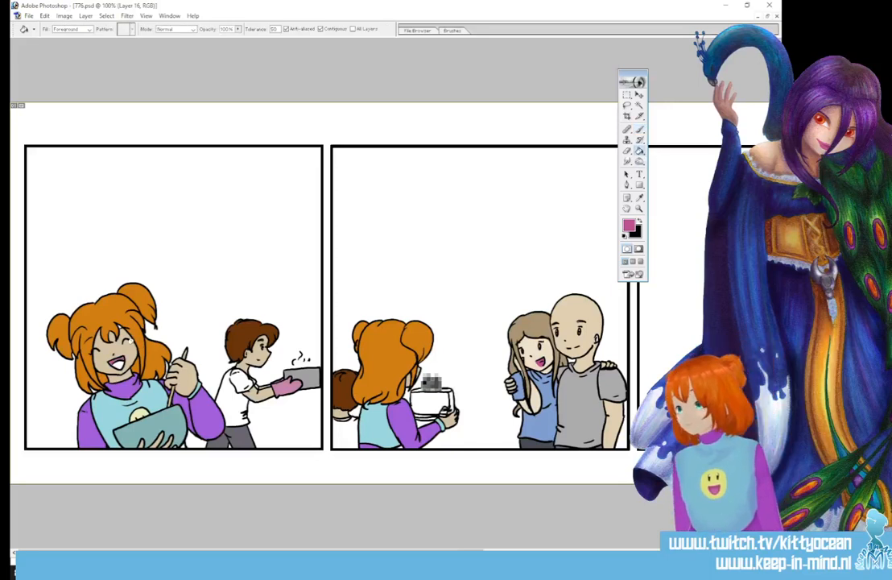
pyautogui.click(639, 196)
# - Set the foreground colour to a lighter pink and paint the tongues inside the coloured open mouths
pyautogui.click(629, 227)
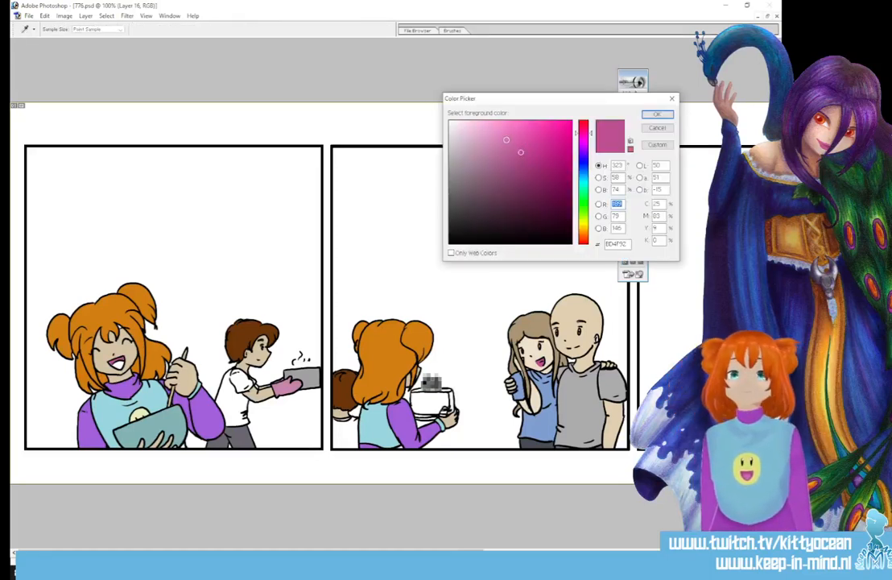
pyautogui.press('Return')
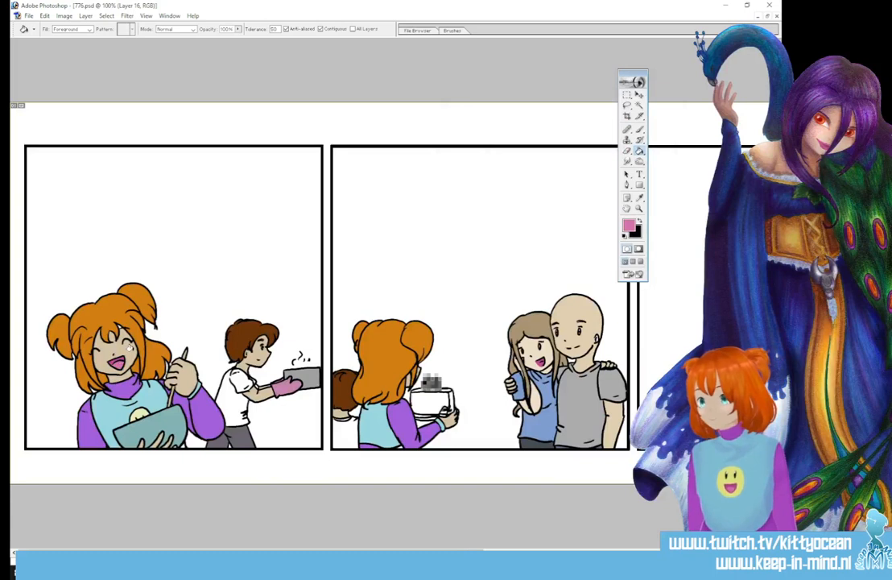
pyautogui.press('b')
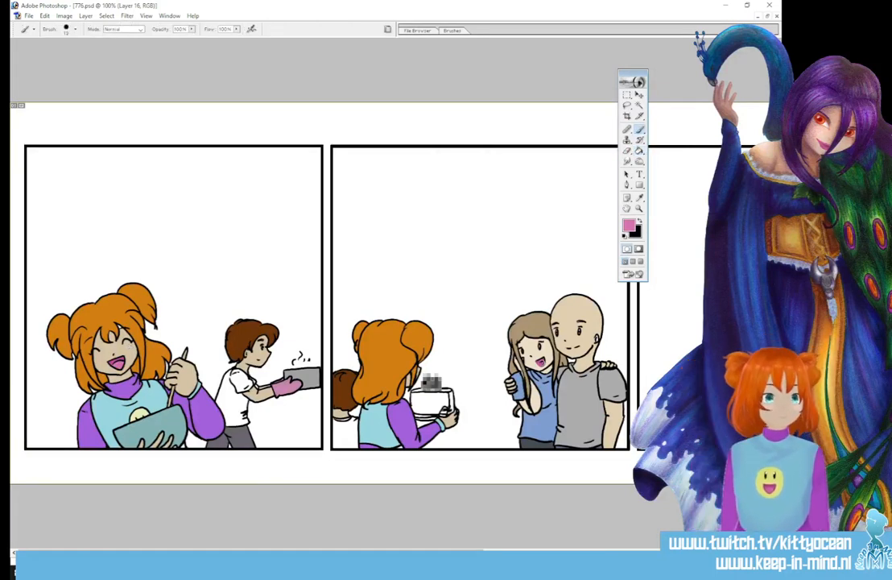
pyautogui.hscroll(10, 483, 548)
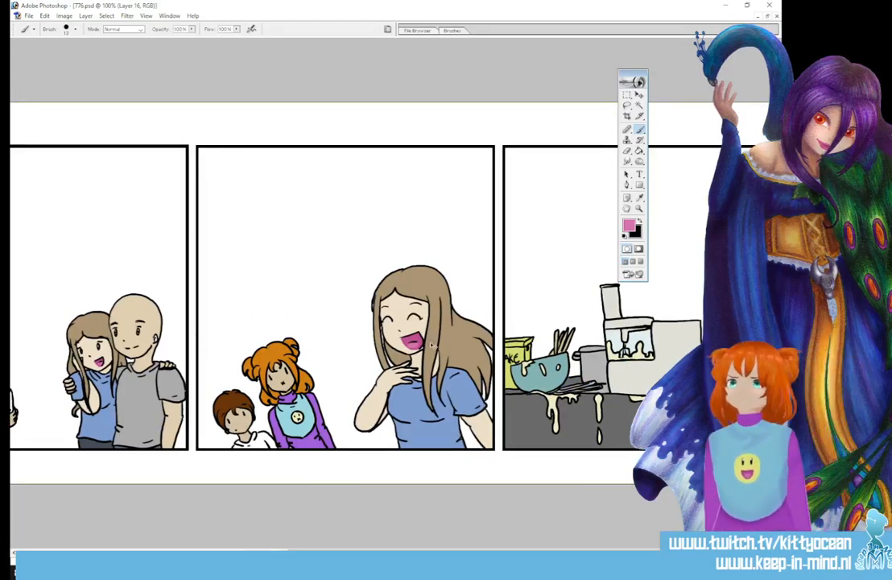
# - Sample the laughing woman's brown hair colour in the third panel and choose a smaller brush preset for detailed touch-ups
pyautogui.scroll(2, 400, 270)
pyautogui.scroll(-4, 430, 343)
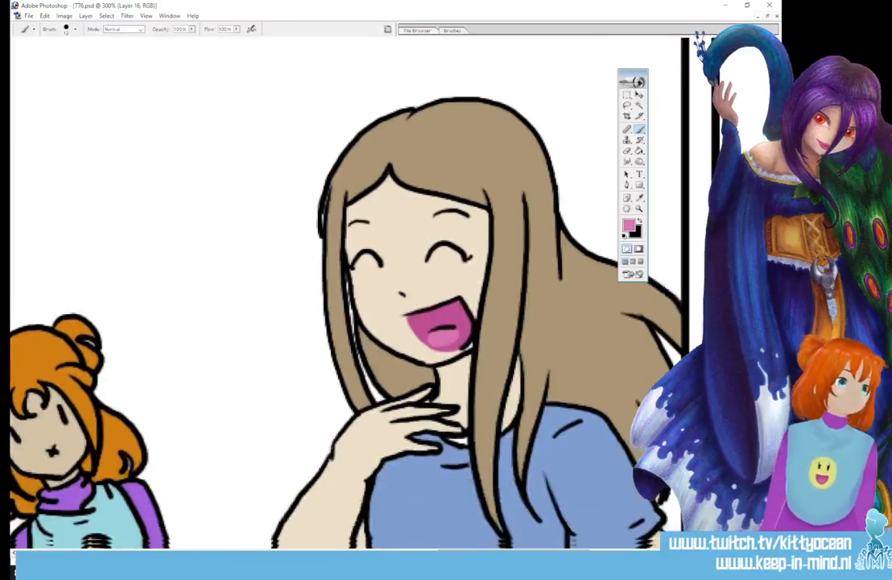
pyautogui.press('i')
pyautogui.click(524, 145)
pyautogui.press('b')
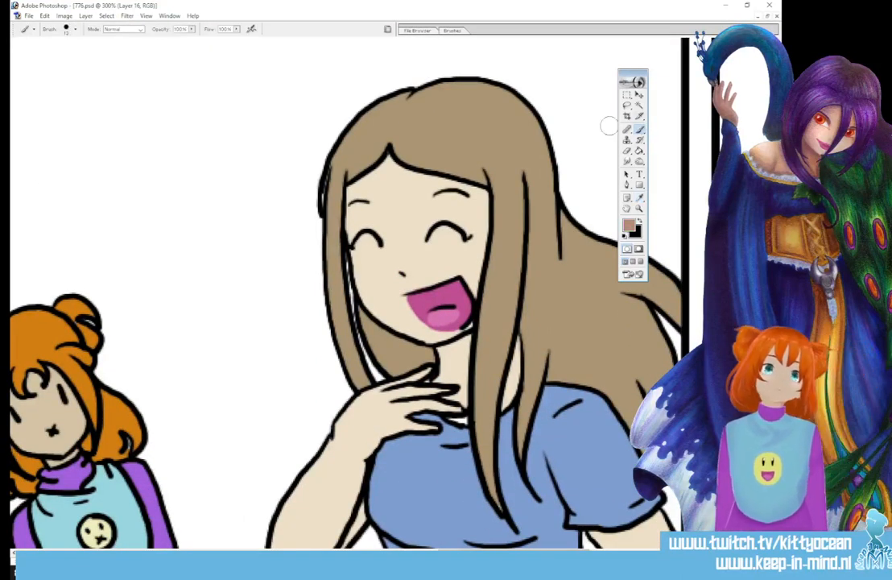
pyautogui.click(452, 31)
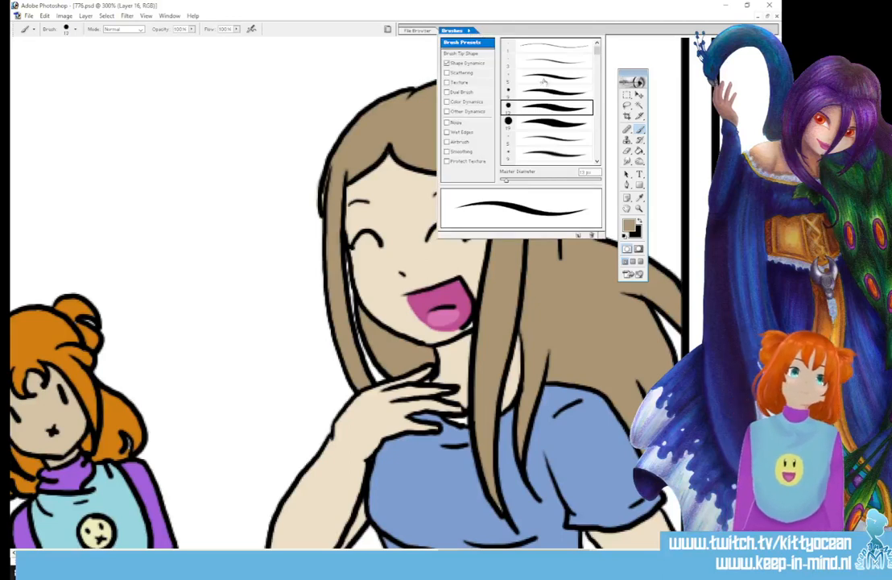
pyautogui.click(452, 31)
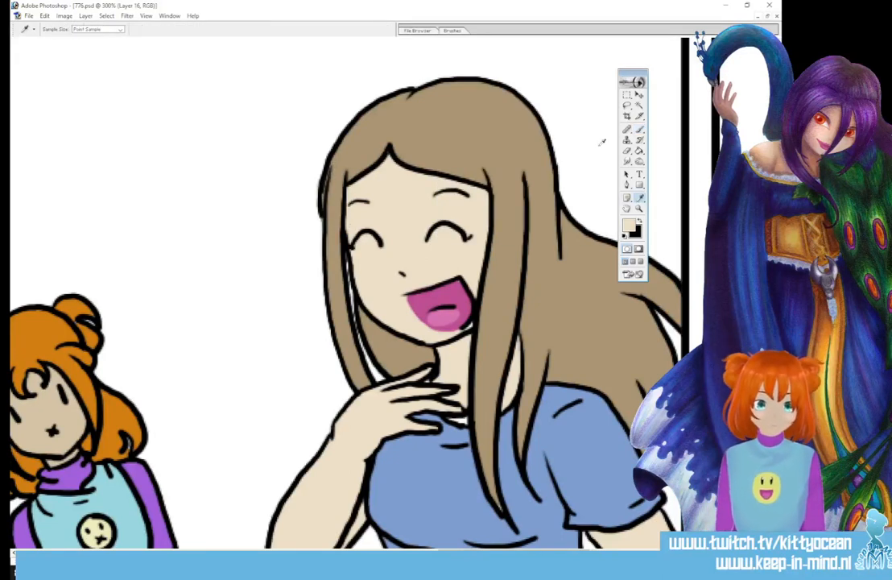
# - Sample the laughing woman's skin and blue shirt colours and touch up the small gaps in those areas
pyautogui.keyDown('alt'); pyautogui.click(407, 264); pyautogui.keyUp('alt')
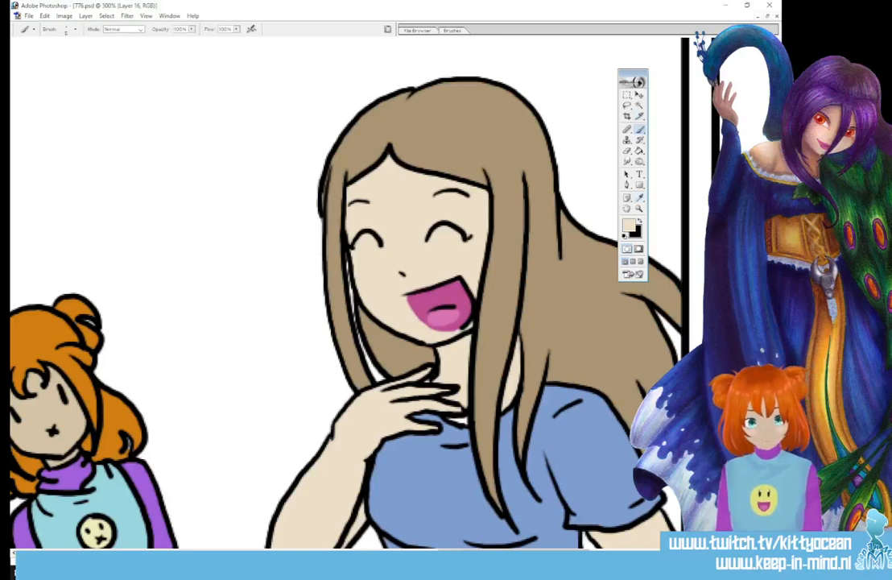
pyautogui.scroll(-3, 455, 339)
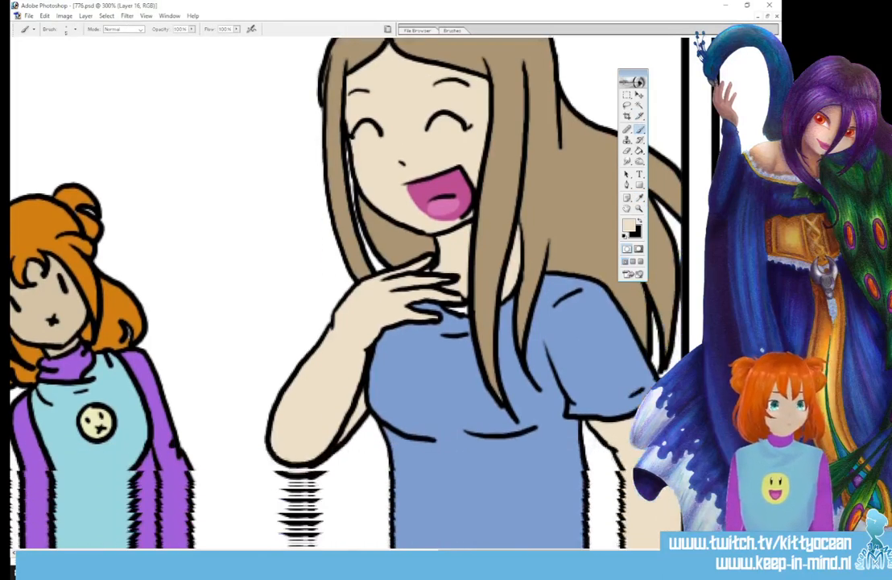
pyautogui.keyDown('alt'); pyautogui.click(455, 339); pyautogui.keyUp('alt')
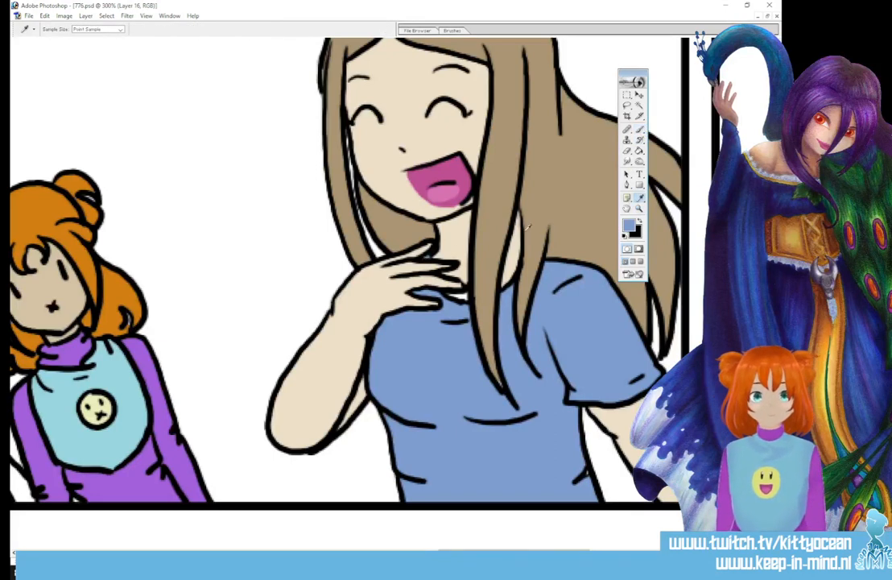
pyautogui.keyDown('alt'); pyautogui.click(400, 216); pyautogui.keyUp('alt')
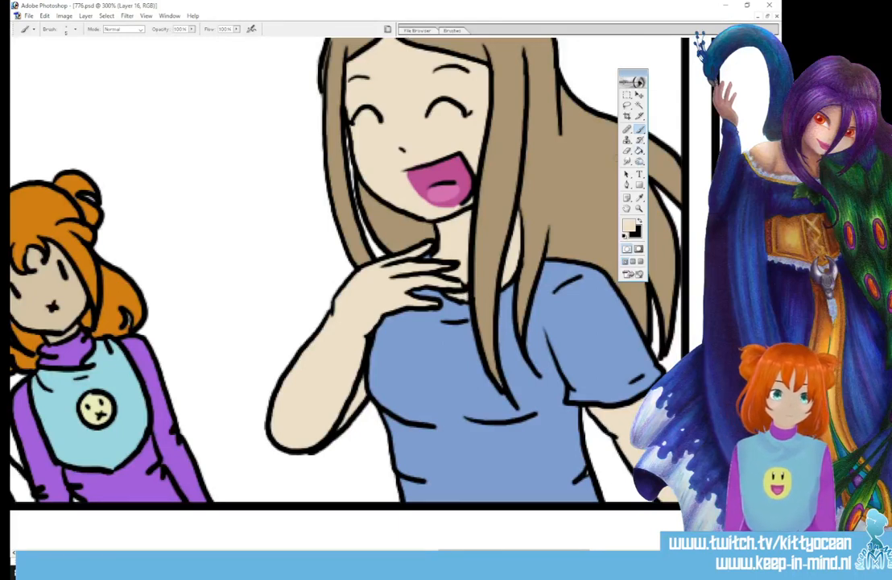
# - Sample the laughing woman's brown hair again and touch up the uncoloured edges of her hair with the small brush
pyautogui.press('i')
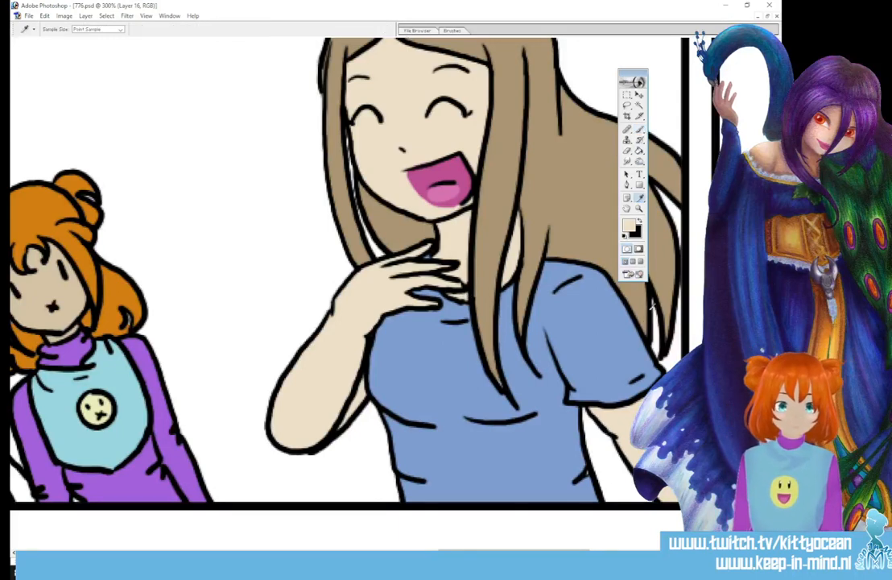
pyautogui.click(492, 279)
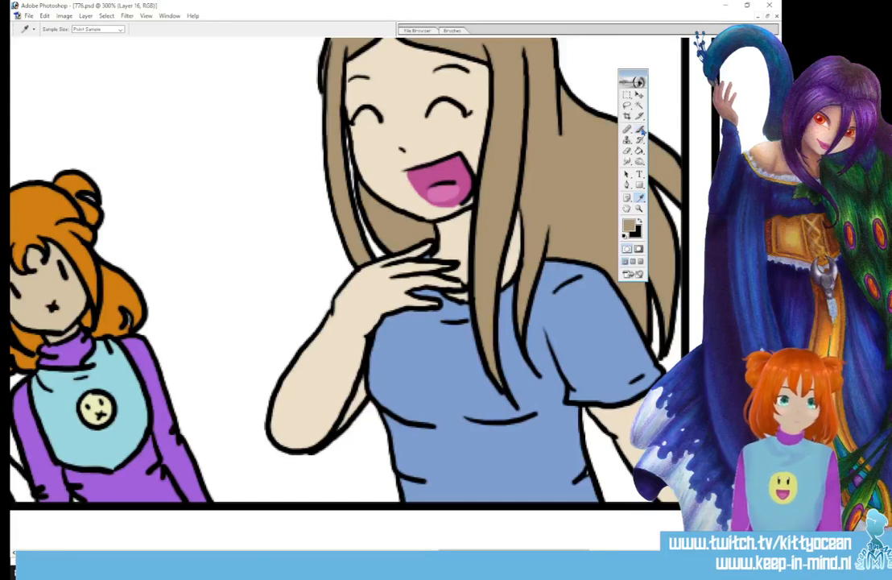
pyautogui.press('b')
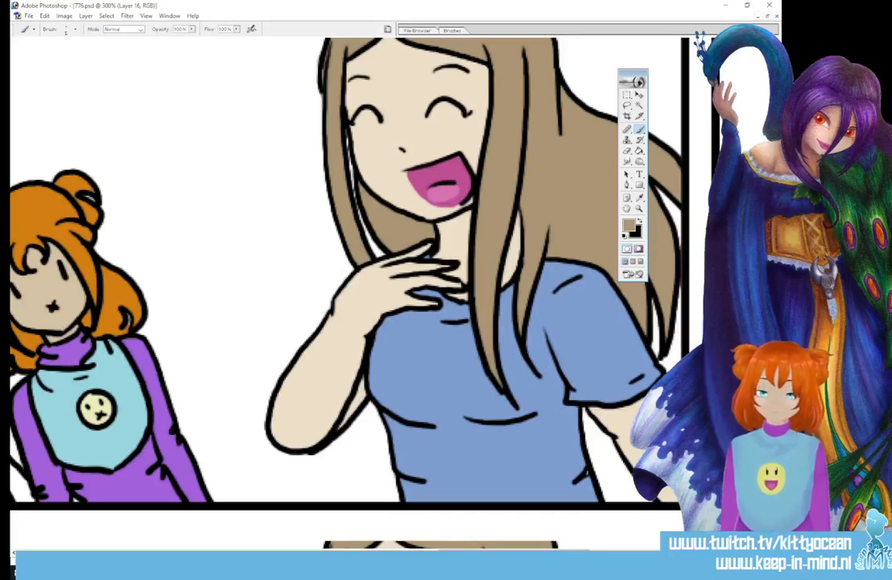
pyautogui.scroll(5, 691, 260)
pyautogui.scroll(-4, 691, 260)
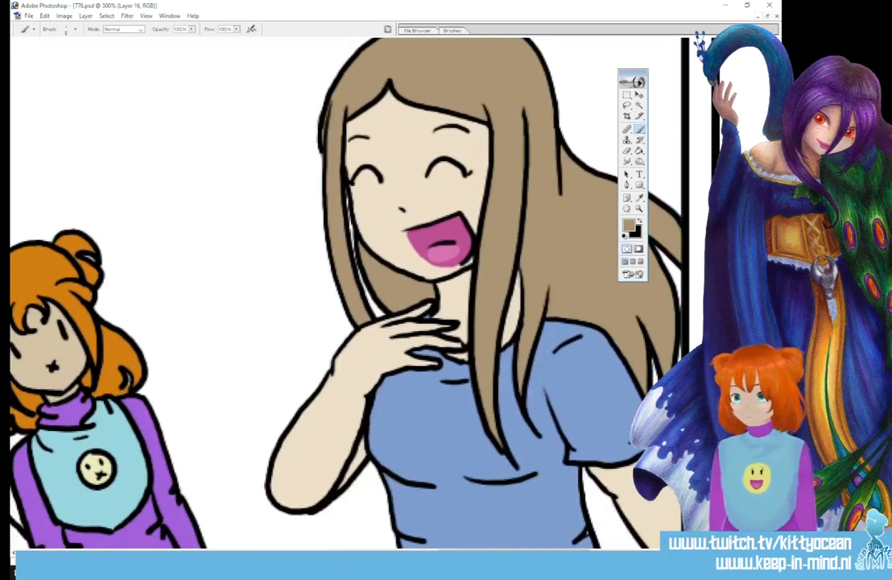
# - Sample the girl's orange hair colour in the third panel and touch up the gaps in her hair
pyautogui.hscroll(-7, 306, 290)
pyautogui.hscroll(2, 306, 290)
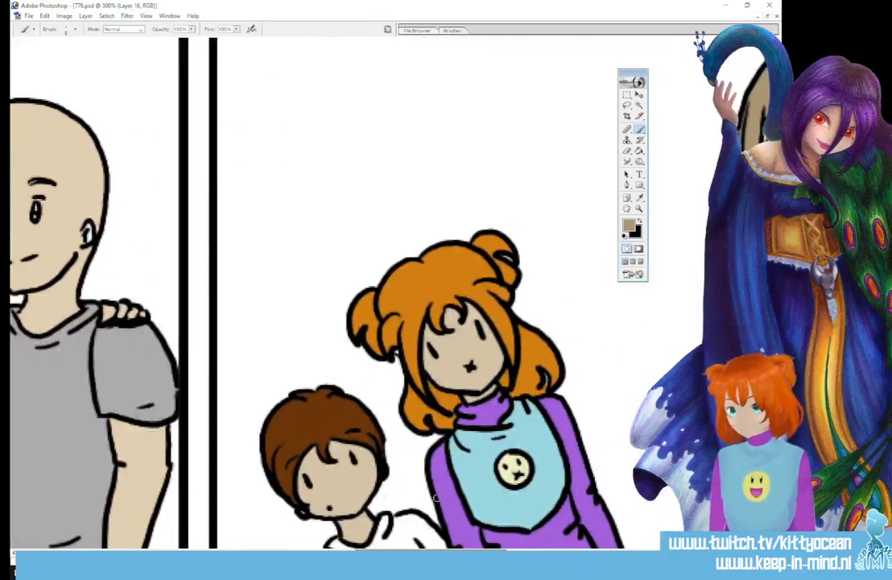
pyautogui.press('i')
pyautogui.press('b')
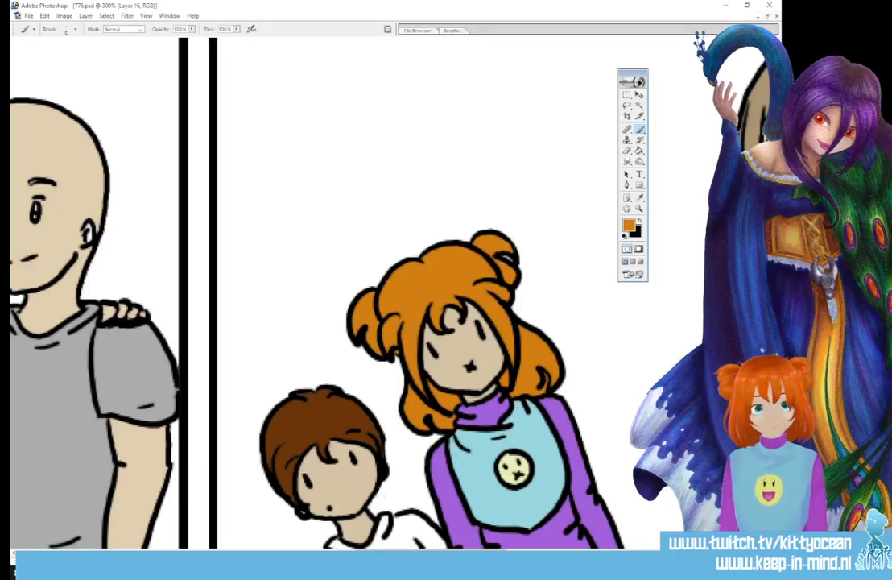
# - Sample the boy's dark brown hair colour in the third panel and ready the Brush tool for touching up his hair
pyautogui.scroll(-3, 322, 290)
pyautogui.hscroll(-3, 322, 242)
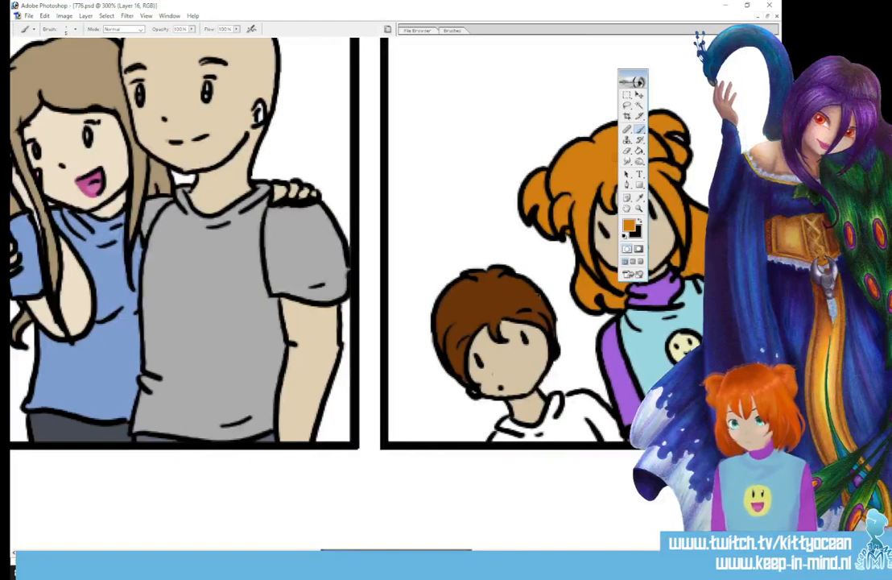
pyautogui.press('i')
pyautogui.press('b')
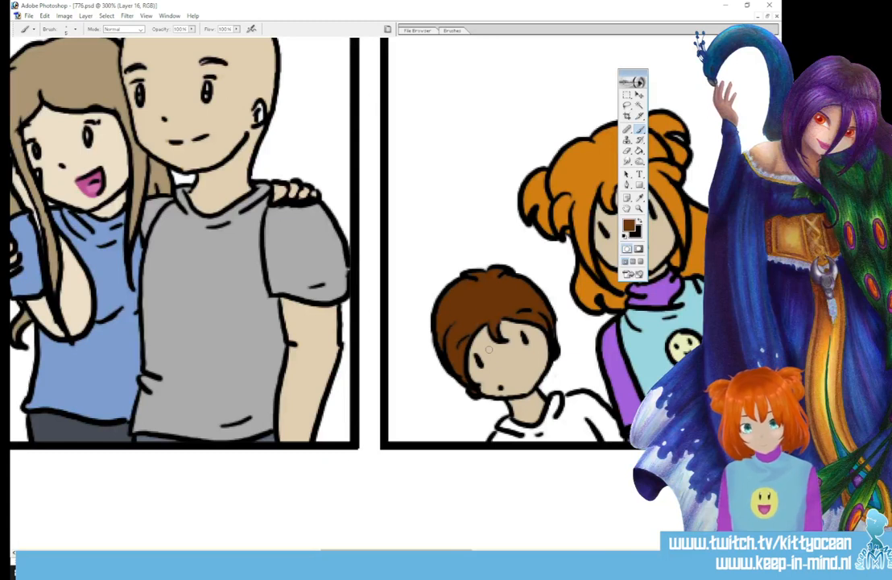
# - Set the foreground colour to a very light cyan and begin shading the boy's white shirt
pyautogui.click(629, 227)
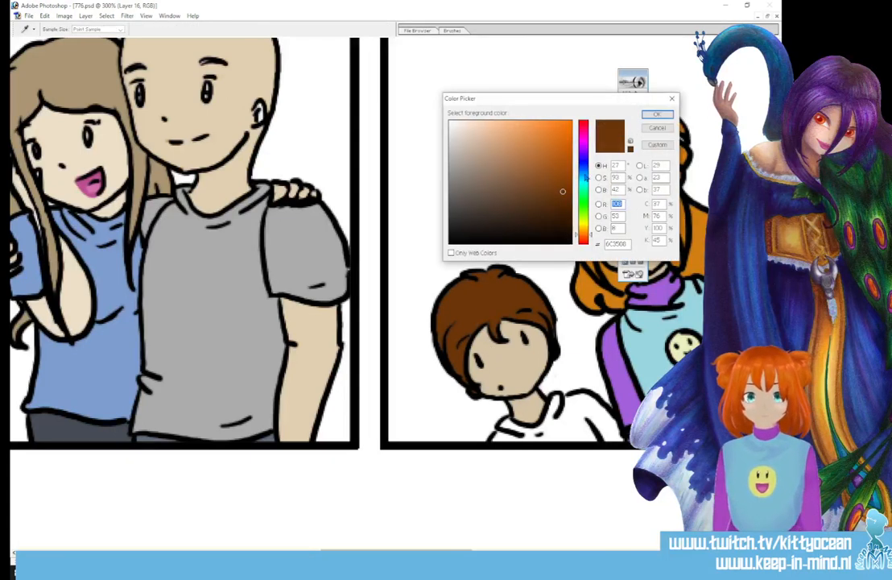
pyautogui.click(584, 185)
pyautogui.click(583, 178)
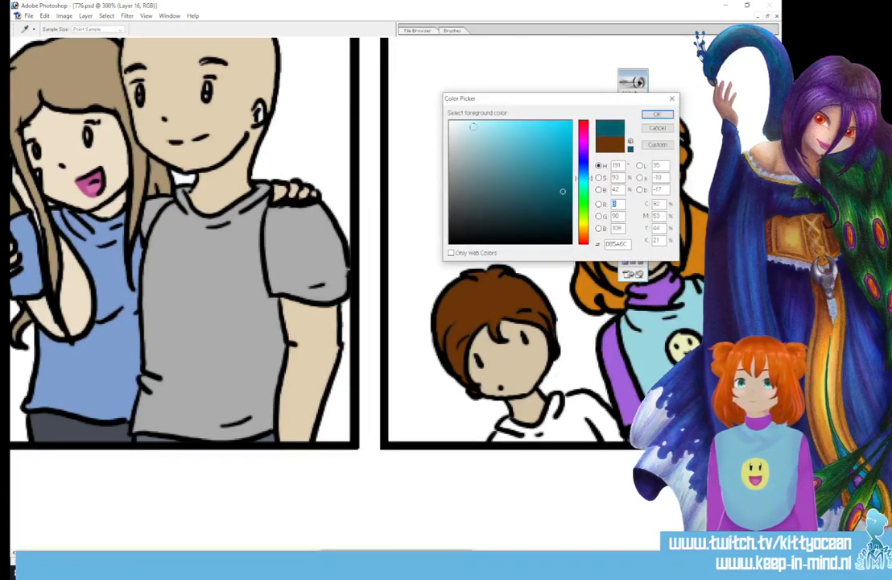
pyautogui.click(474, 123)
pyautogui.click(654, 115)
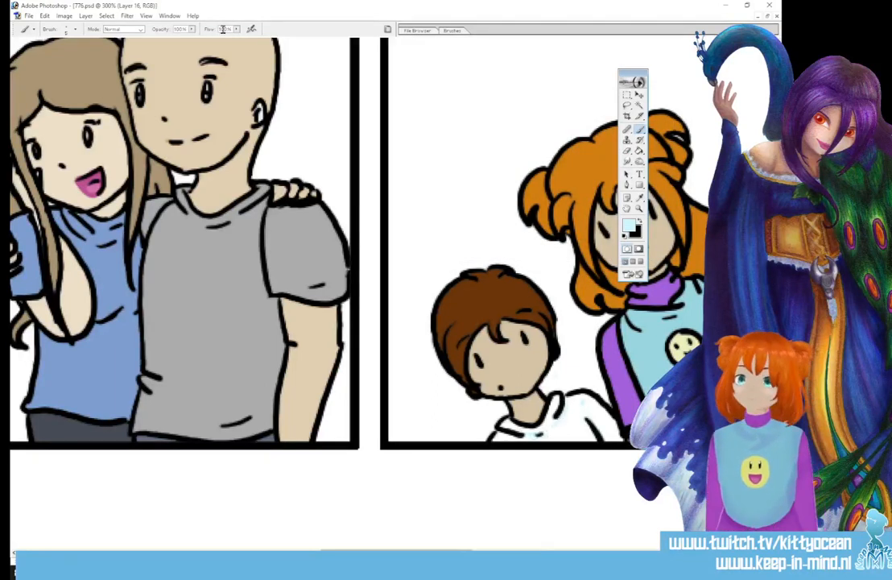
# - Shade the edge of the boy's white shirt using the 5 px brush preset at 39% opacity
pyautogui.click(452, 30)
pyautogui.click(542, 137)
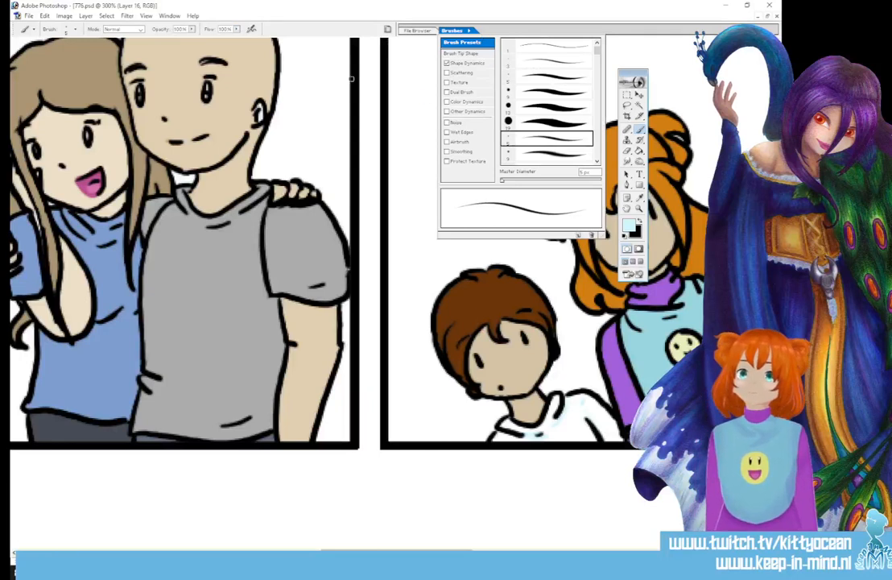
pyautogui.click(193, 30)
pyautogui.click(192, 31)
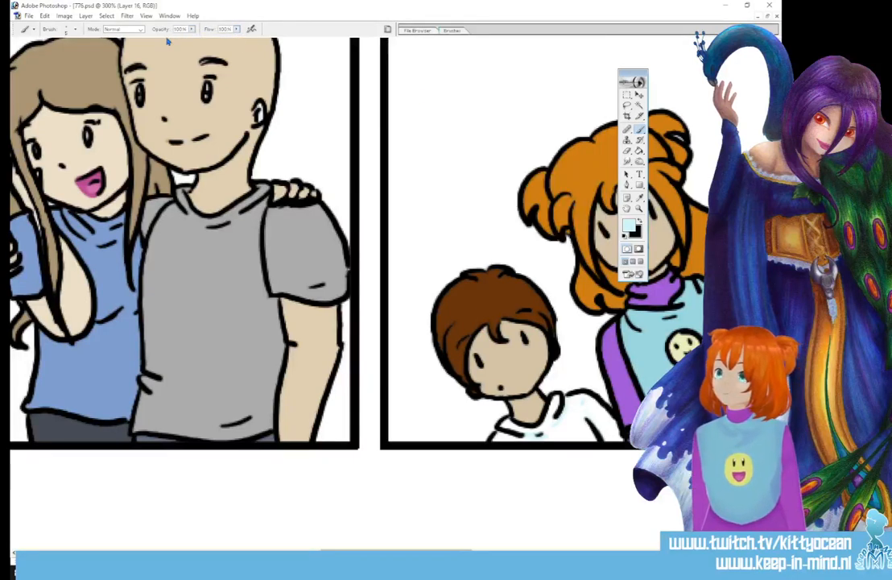
pyautogui.moveTo(192, 30); pyautogui.dragTo(163, 41)
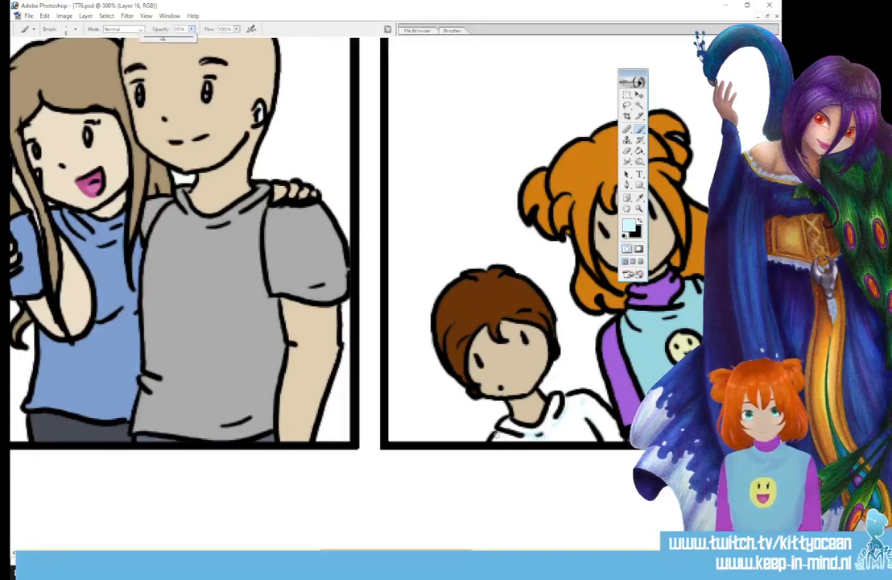
pyautogui.click(497, 435)
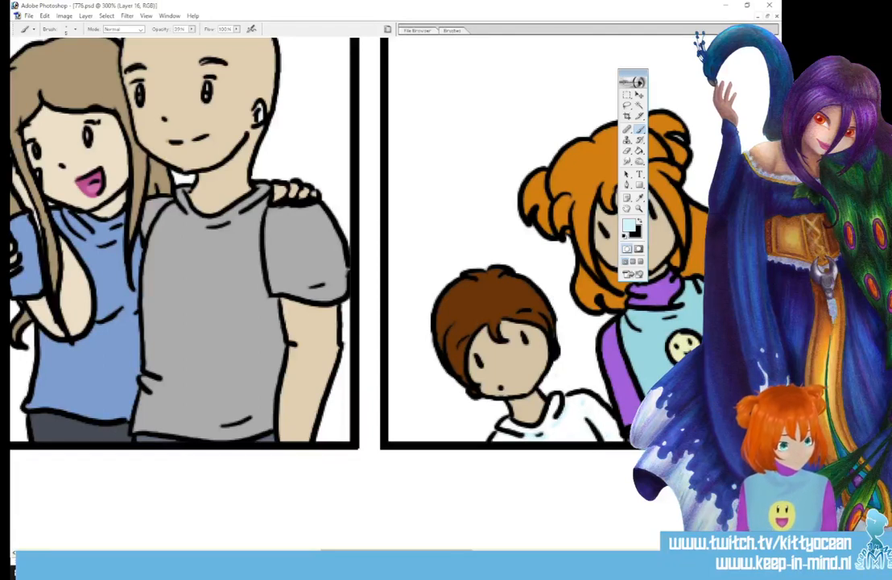
# - Restore the brush opacity to 100% and shade the boy's shirt in light cyan with the 5 px brush preset
pyautogui.press('0')
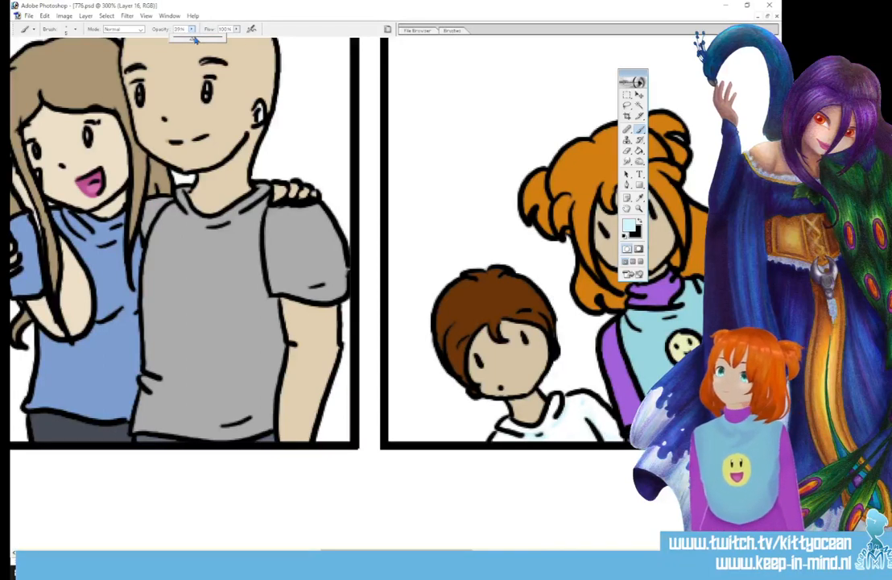
pyautogui.click(452, 29)
pyautogui.click(547, 77)
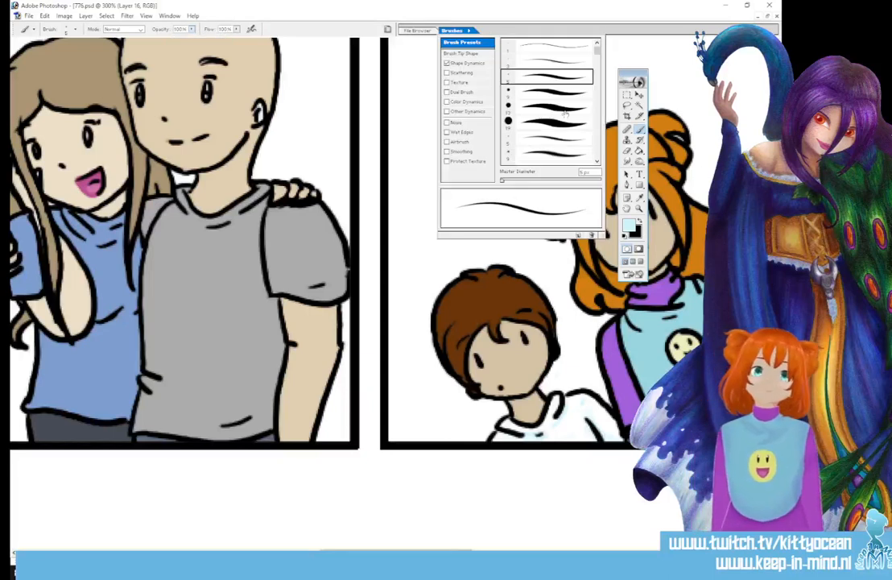
pyautogui.click(522, 425)
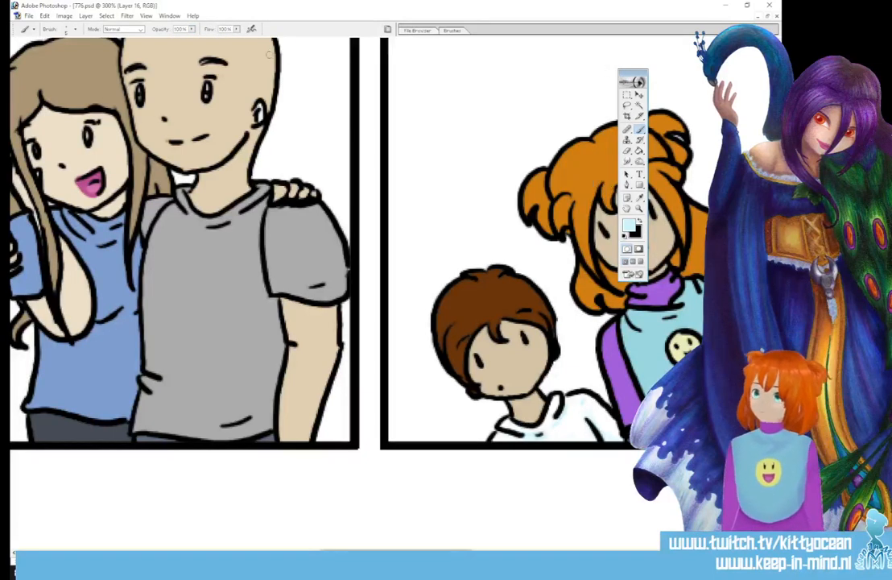
# - Sample the bald man's skin colour and brush it into the unpainted inside of his ear
pyautogui.moveTo(463, 552); pyautogui.dragTo(412, 553)
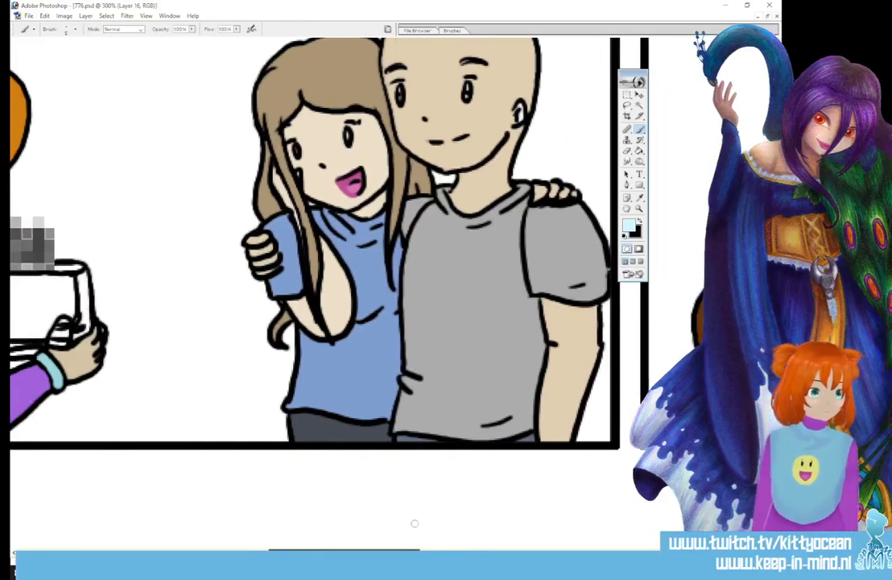
pyautogui.click(640, 198)
pyautogui.click(489, 118)
pyautogui.press('b')
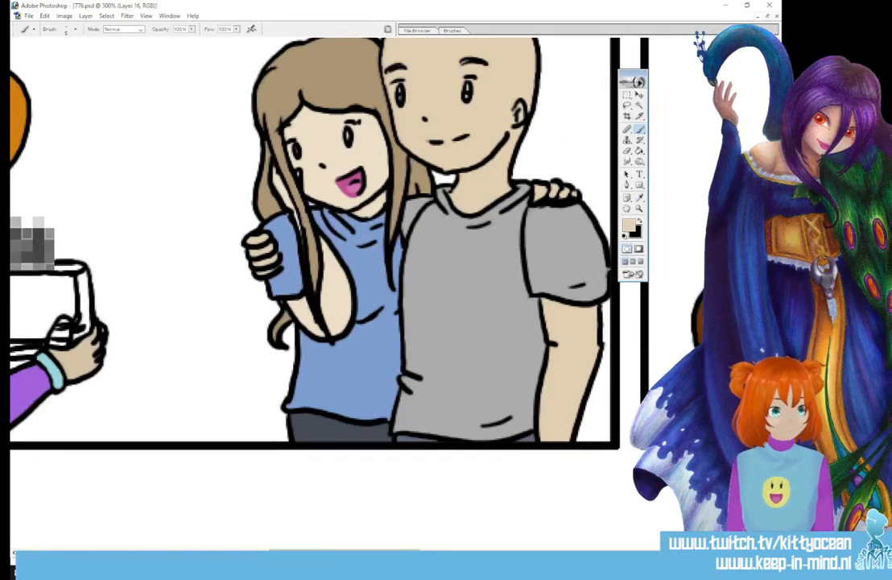
# - Paint the white of the bald man's eye with white as the foreground colour
pyautogui.moveTo(777, 403); pyautogui.dragTo(777, 358)
pyautogui.click(641, 222)
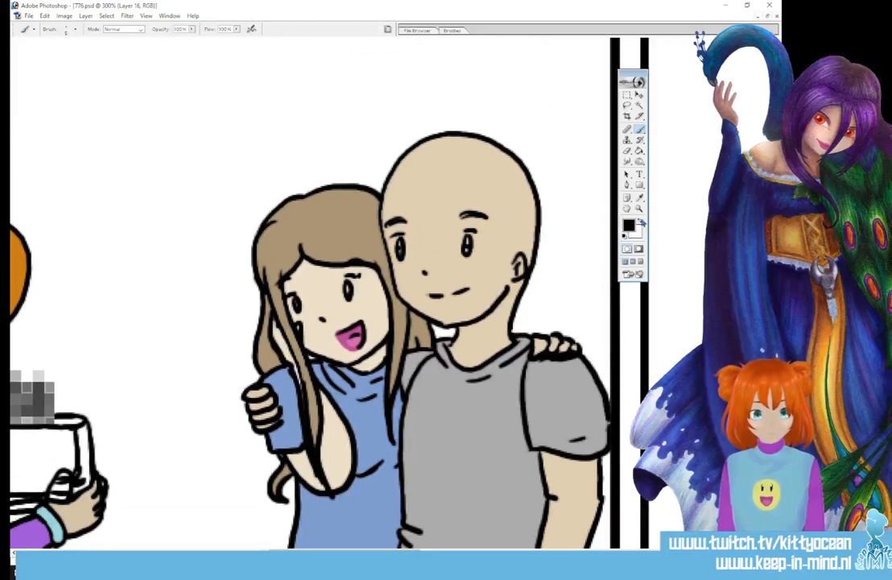
pyautogui.press('x')
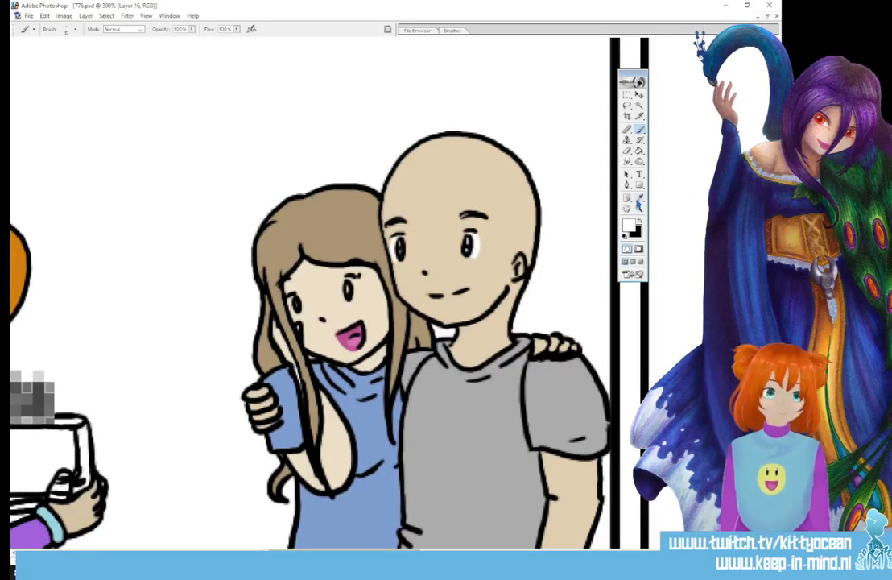
# - Touch up the woman's hair with its sampled brown and the neighbouring skin with a light skin tone
pyautogui.press('i')
pyautogui.click(538, 199)
pyautogui.press('b')
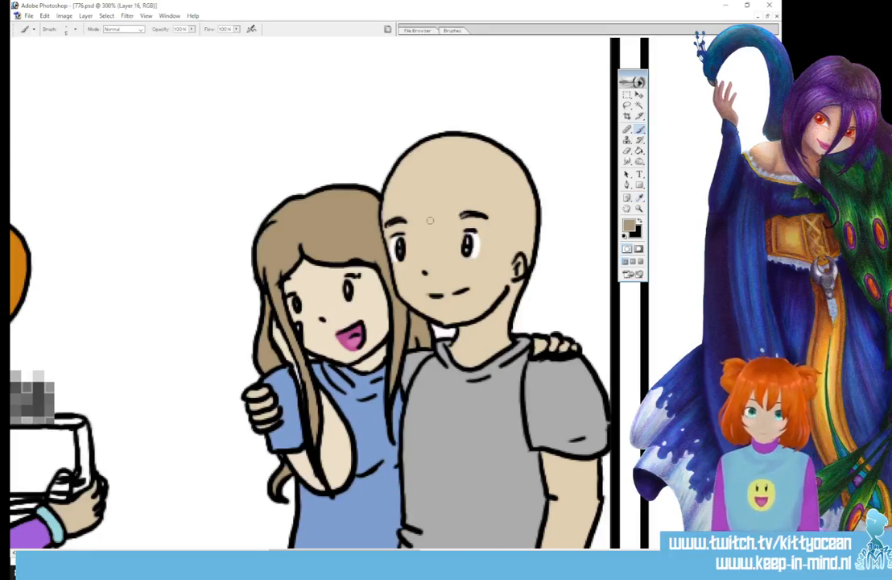
pyautogui.press('i')
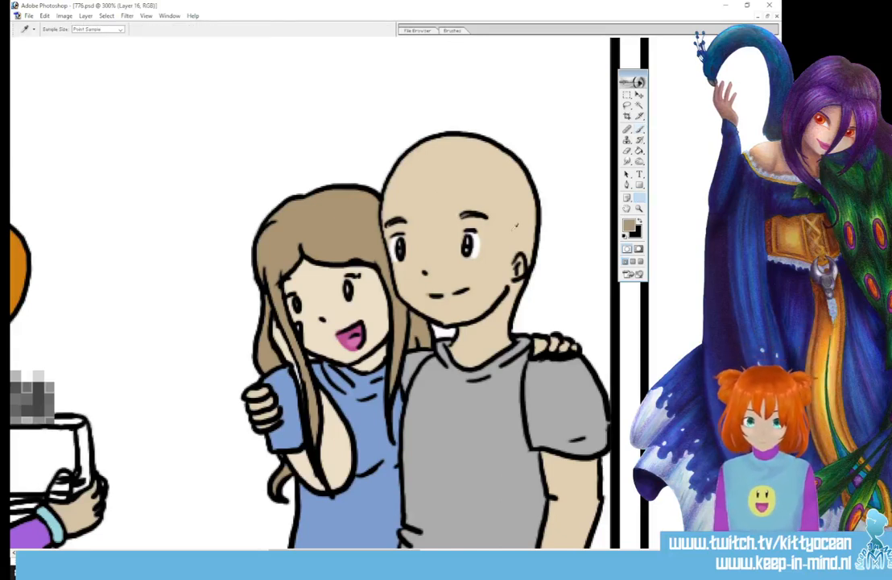
pyautogui.click(538, 195)
pyautogui.press('b')
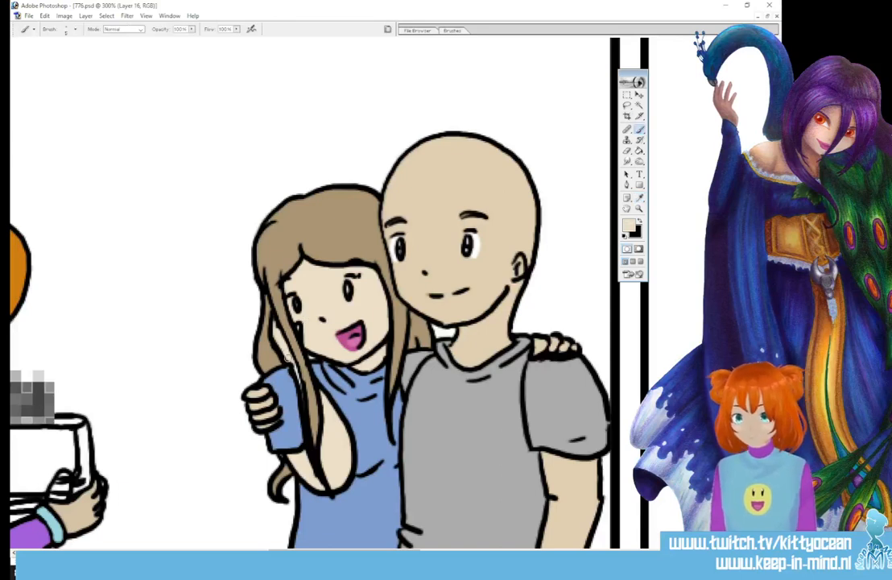
# - Resample the woman's hair brown and light skin tone to retouch her hair strands and the edge of her face
pyautogui.press('i')
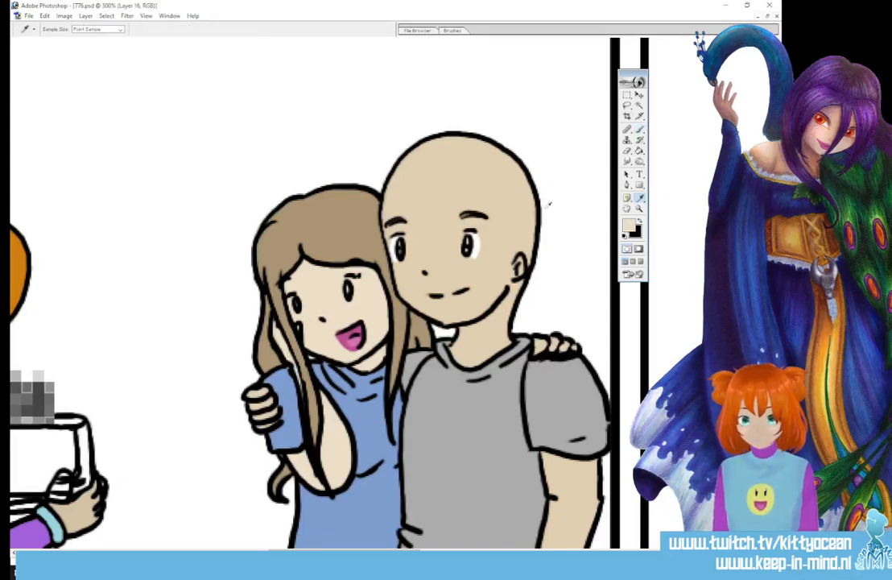
pyautogui.click(374, 242)
pyautogui.press('b')
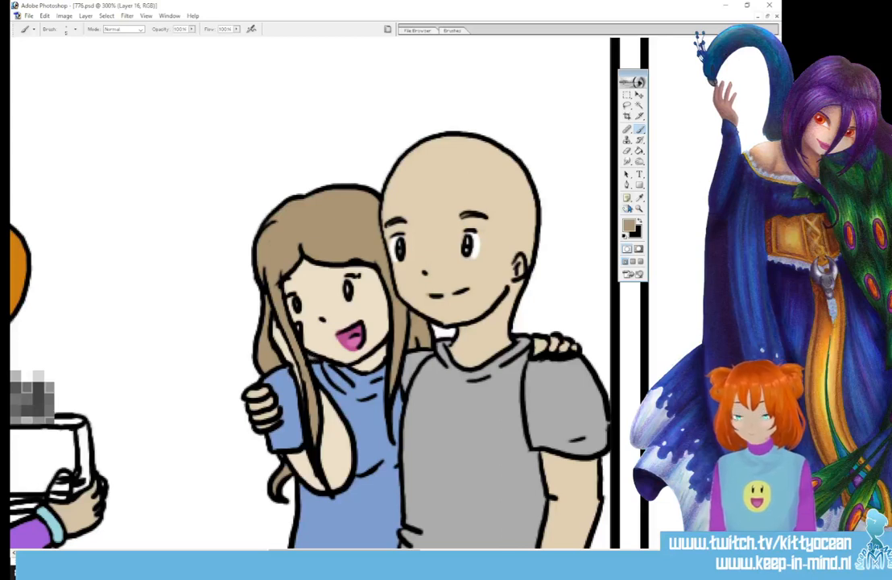
pyautogui.press('i')
pyautogui.click(545, 194)
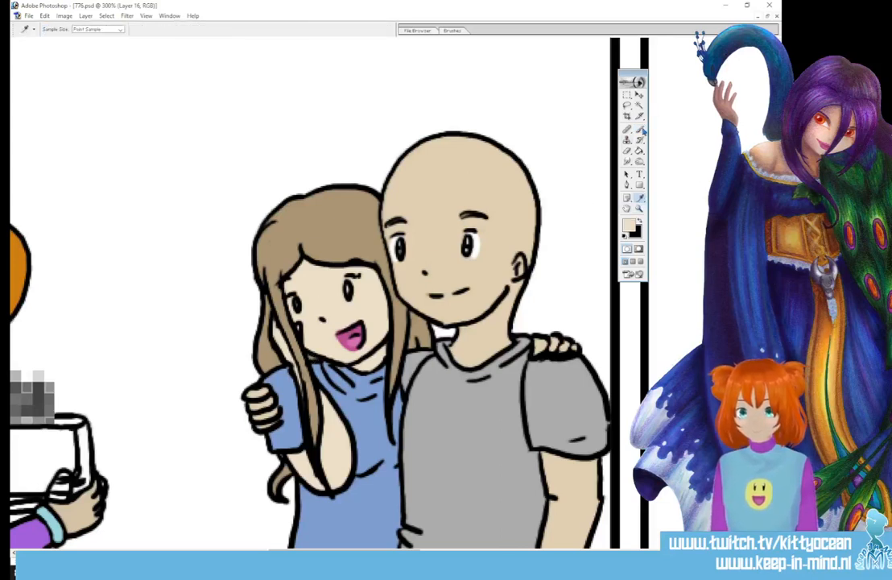
pyautogui.click(640, 130)
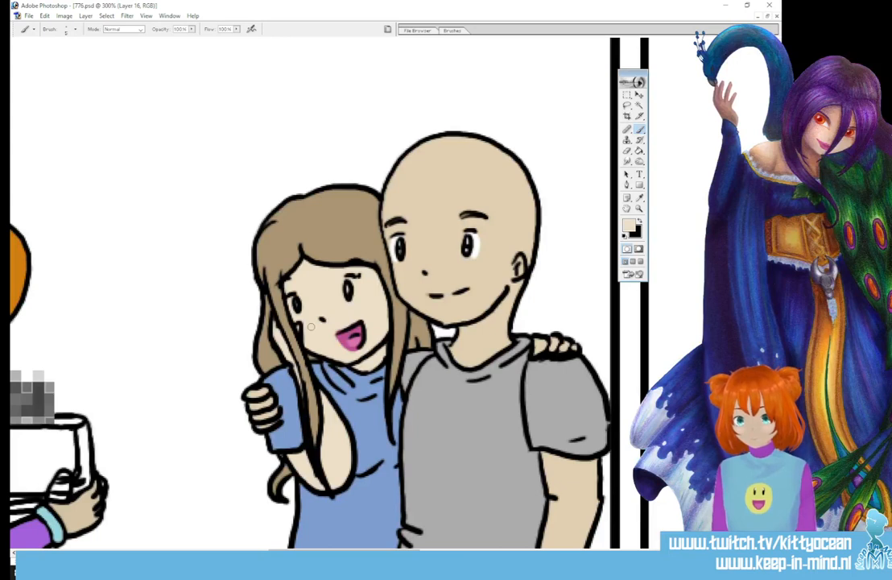
# - Retouch the hand on the woman's arm with the man's skin tone and sample her shirt's blue for brushing
pyautogui.press('i')
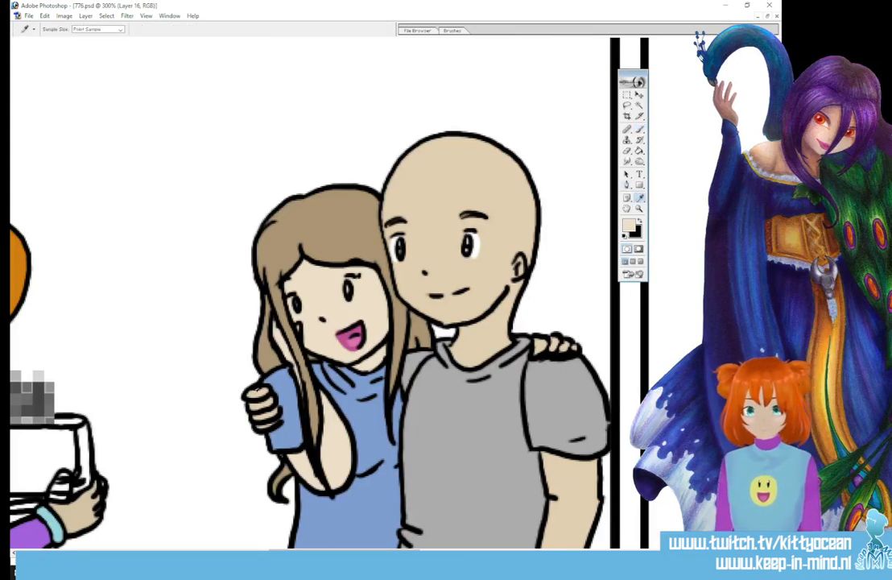
pyautogui.press('b')
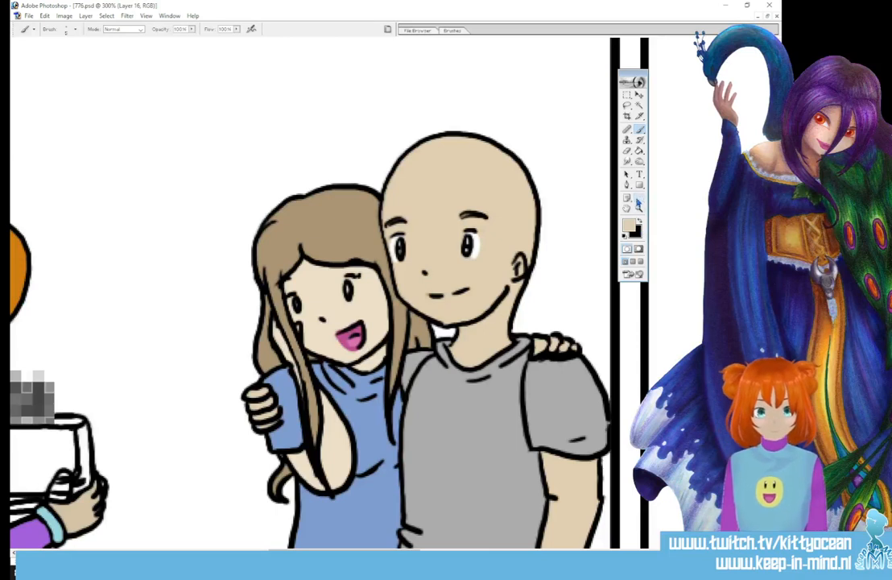
pyautogui.press('i')
pyautogui.press('b')
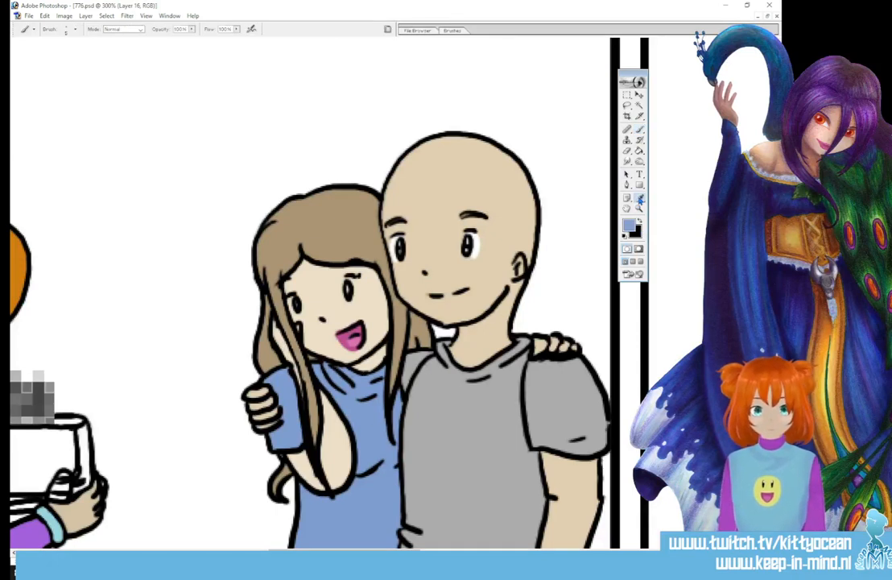
# - Retouch the woman's face with her sampled skin tone and paint the white of her eye
pyautogui.keyDown('alt'); pyautogui.click(375, 300); pyautogui.keyUp('alt')
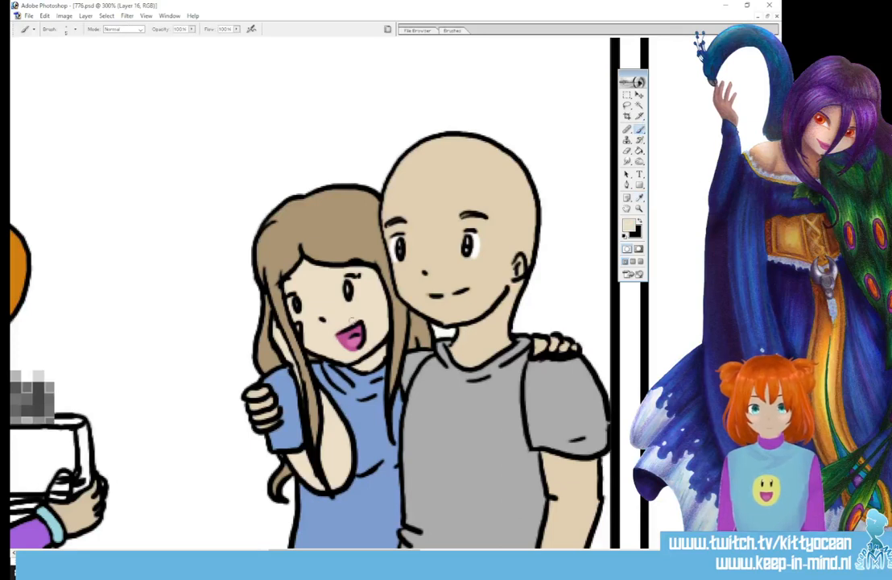
pyautogui.keyDown('alt'); pyautogui.click(549, 200); pyautogui.keyUp('alt')
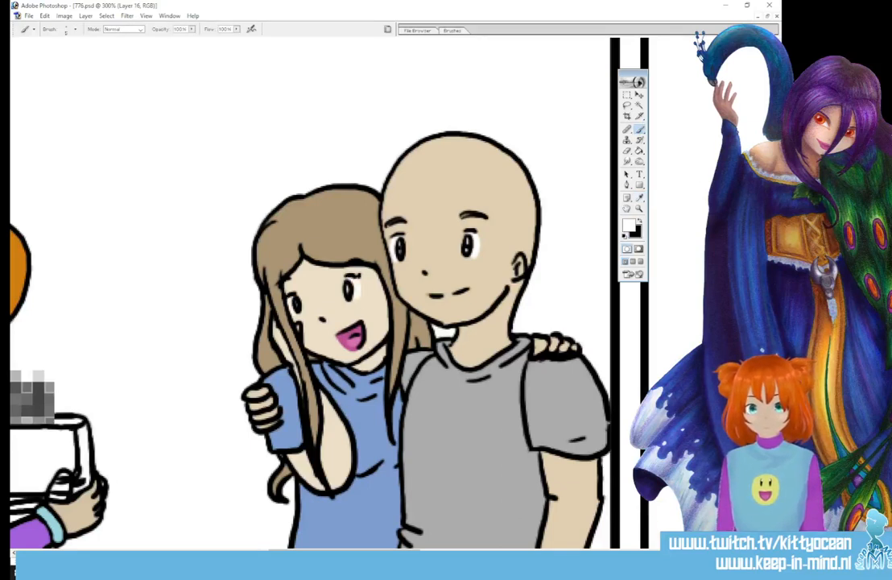
# - Sample the woman's shirt blue and the man's shirt grey for brush touch-ups on the couple
pyautogui.keyDown('alt'); pyautogui.click(544, 195); pyautogui.keyUp('alt')
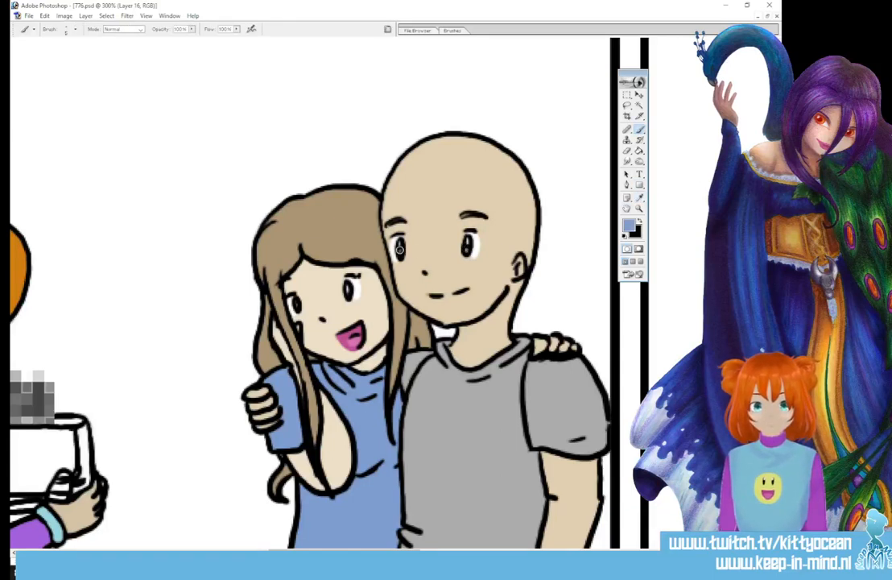
pyautogui.keyDown('alt'); pyautogui.click(471, 405); pyautogui.keyUp('alt')
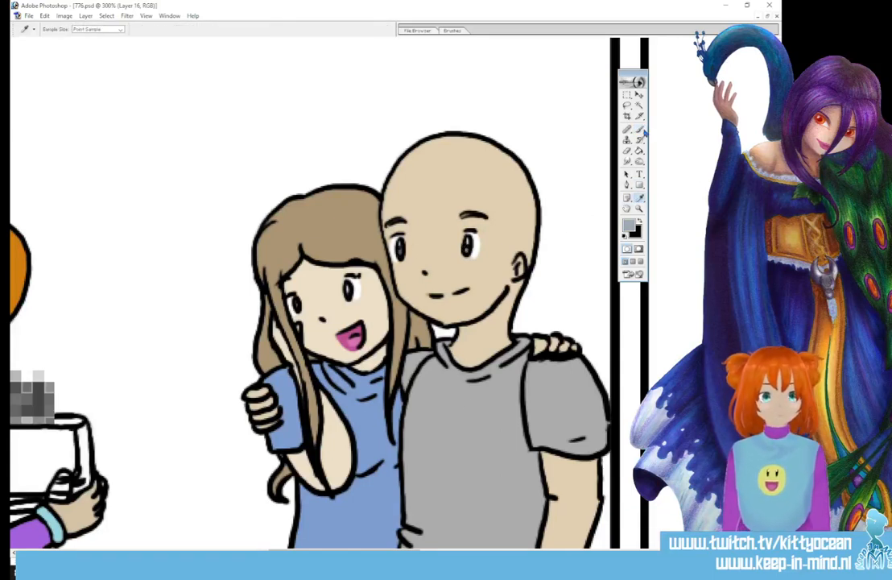
pyautogui.click(640, 130)
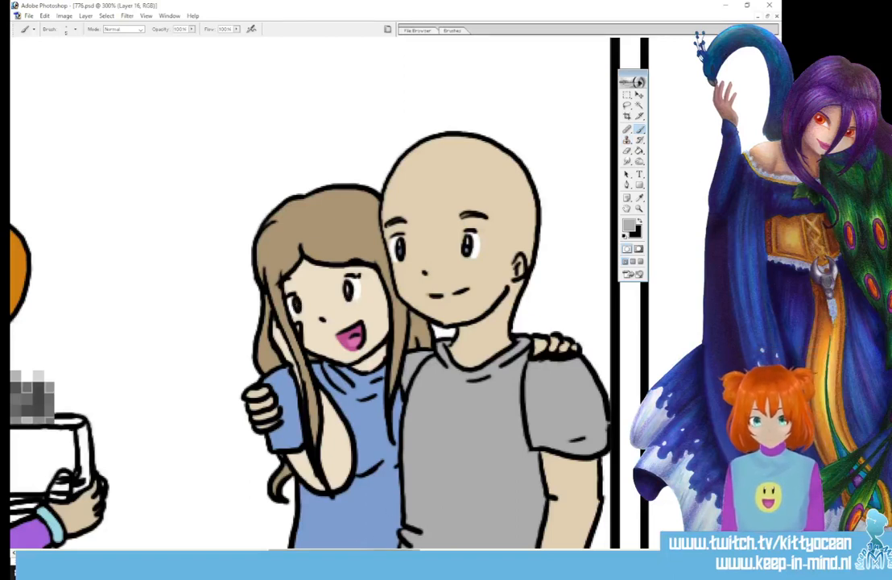
# - Fill the block held by the orange-haired girl with the pale cream colour ECE7C6
pyautogui.moveTo(358, 552); pyautogui.dragTo(276, 552)
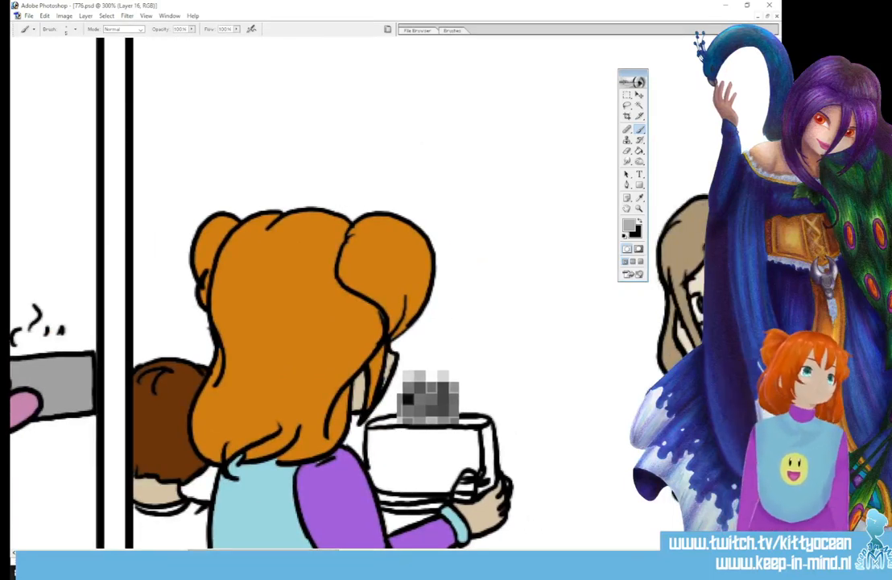
pyautogui.scroll(-3, 650, 239)
pyautogui.click(629, 226)
pyautogui.moveTo(583, 217); pyautogui.dragTo(583, 221)
pyautogui.click(481, 134)
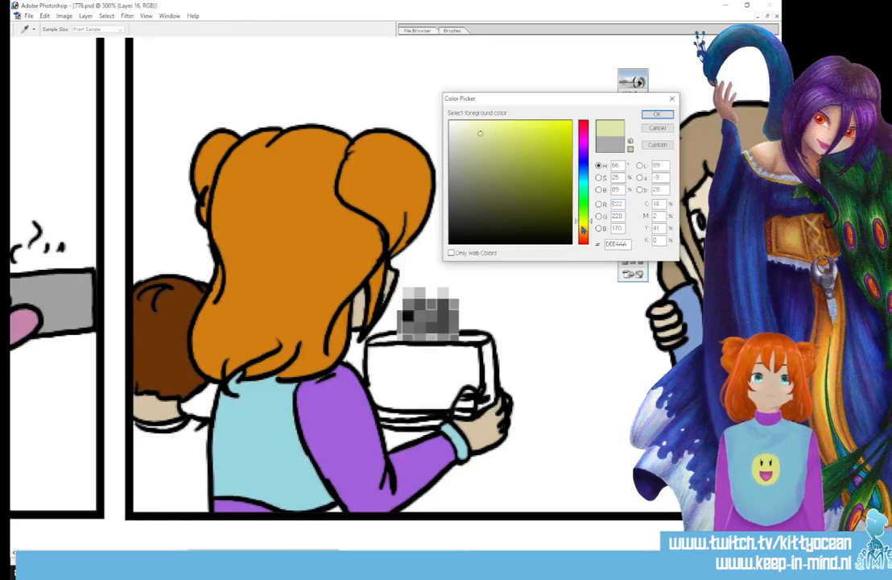
pyautogui.click(657, 114)
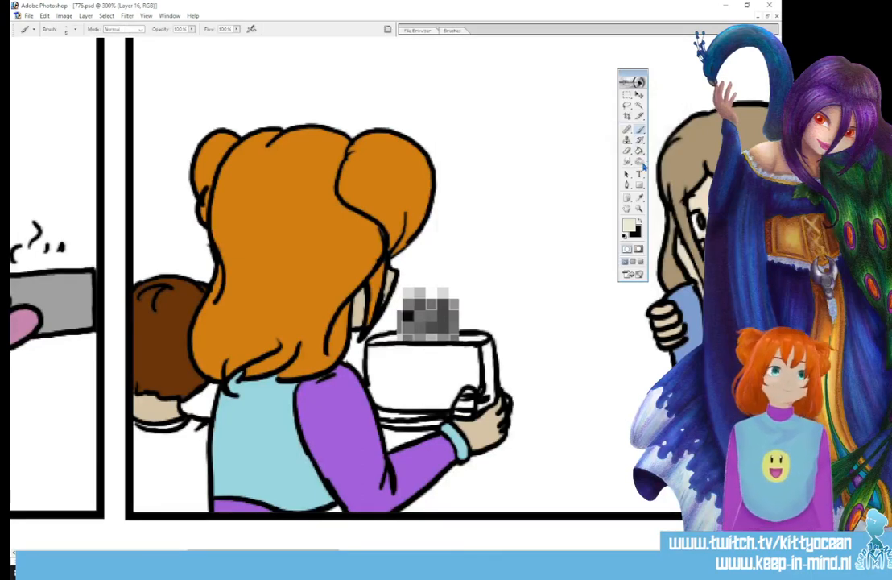
pyautogui.press('g')
pyautogui.click(423, 366)
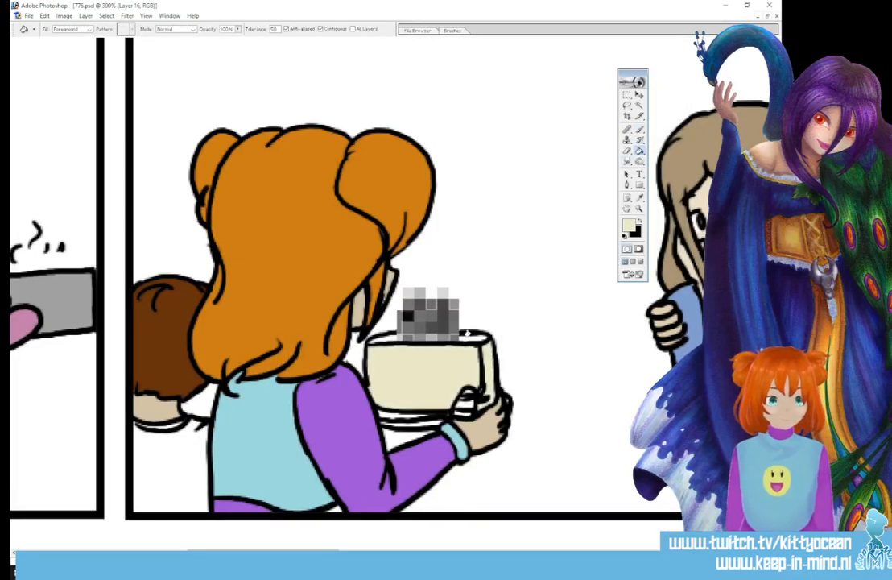
# - Paint pale pink horizontal stripes across the cream cake held by the orange-haired girl
pyautogui.click(626, 227)
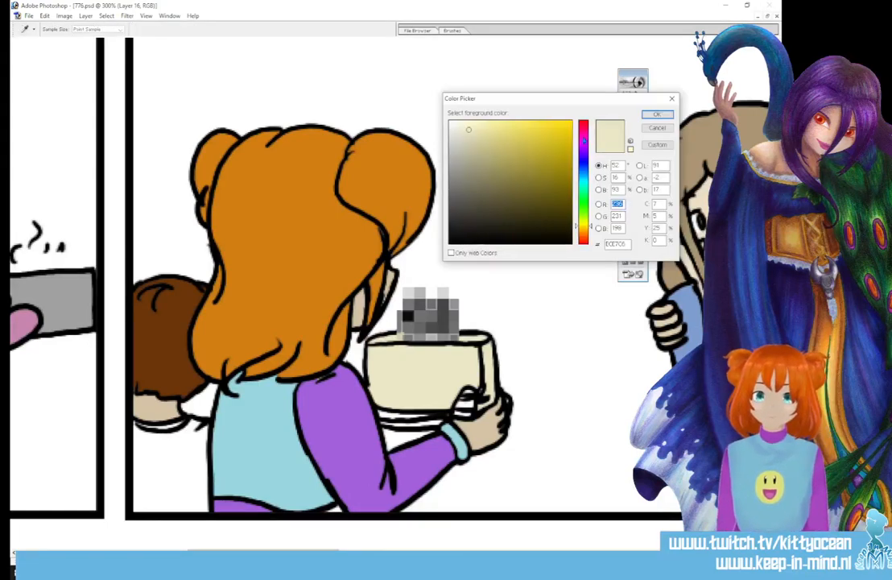
pyautogui.moveTo(580, 226); pyautogui.dragTo(580, 134)
pyautogui.click(658, 114)
pyautogui.press('b')
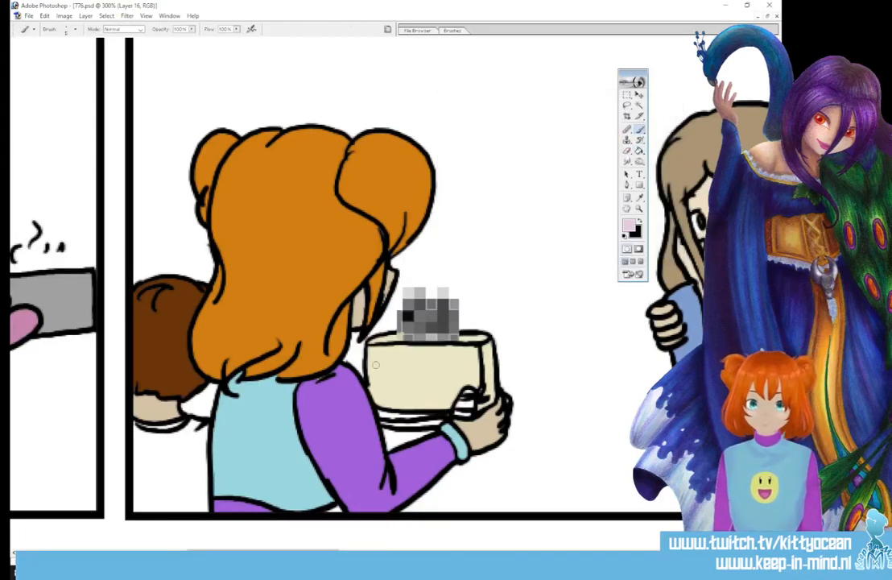
pyautogui.moveTo(367, 357); pyautogui.dragTo(480, 354)
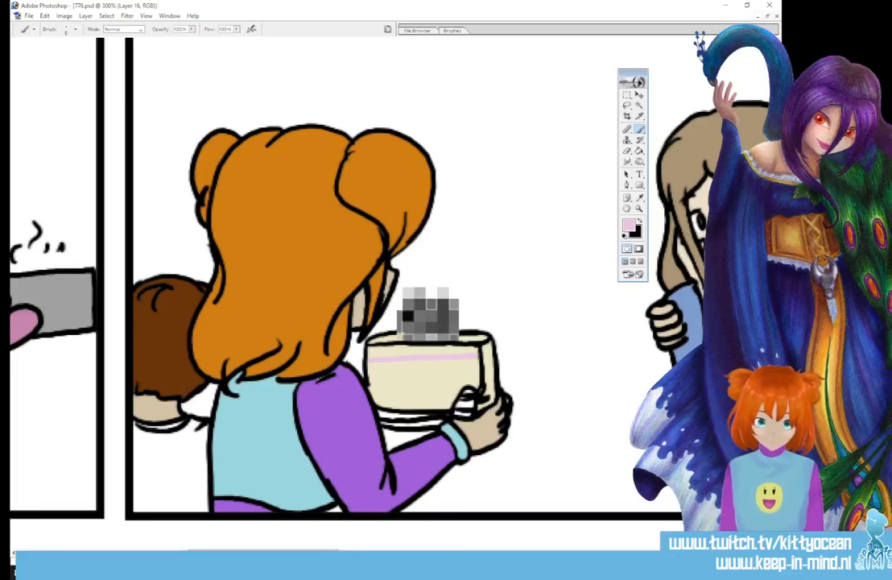
pyautogui.moveTo(370, 374); pyautogui.dragTo(475, 373)
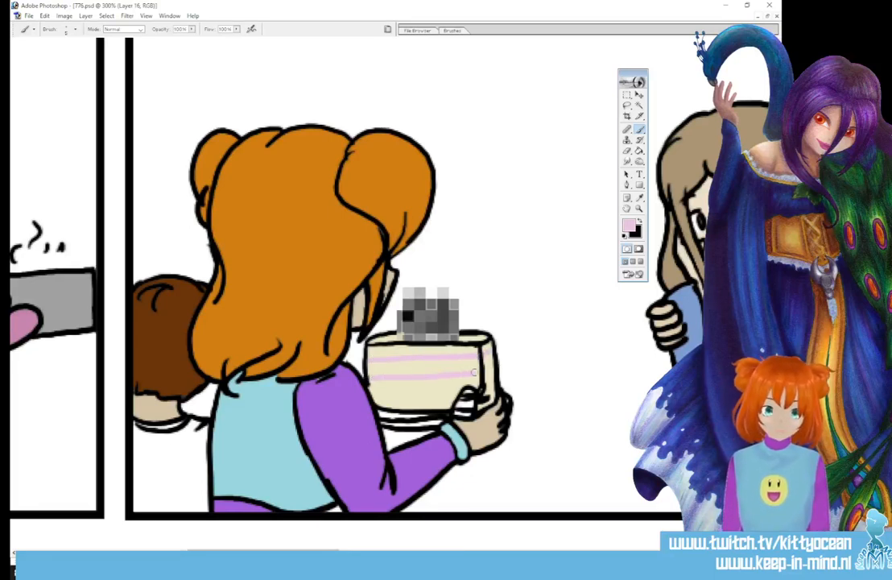
pyautogui.moveTo(372, 393); pyautogui.dragTo(452, 392)
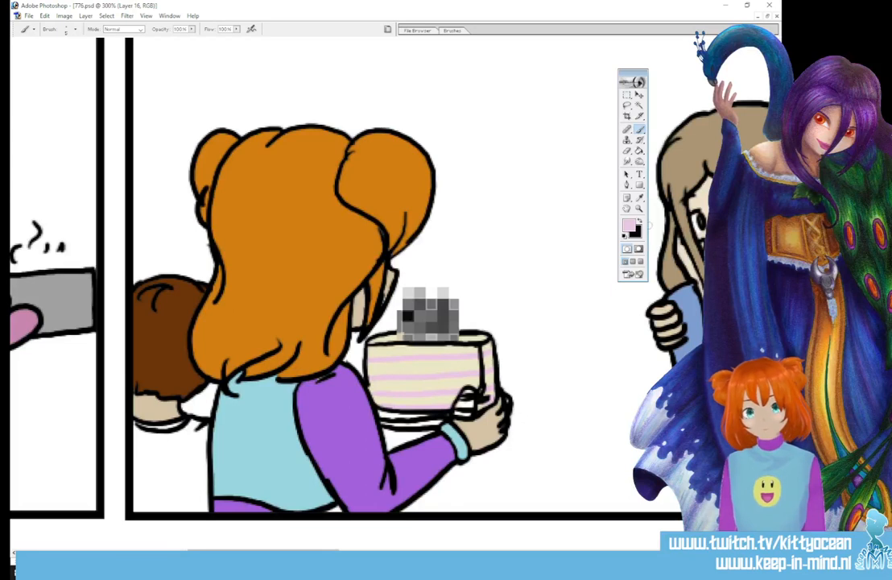
# - Mix a pale yellow and paint lighter cream layers between the cake's pink stripes
pyautogui.click(628, 225)
pyautogui.click(583, 222)
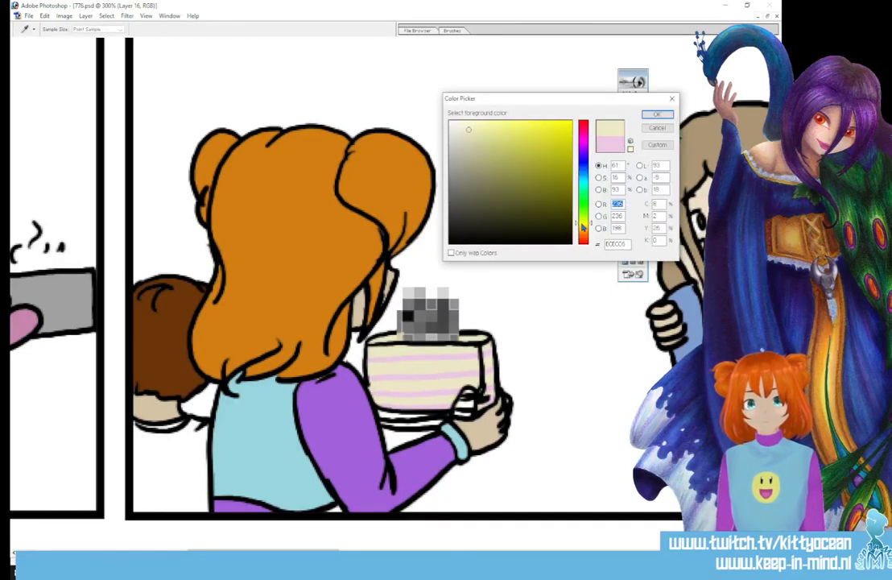
pyautogui.press('Return')
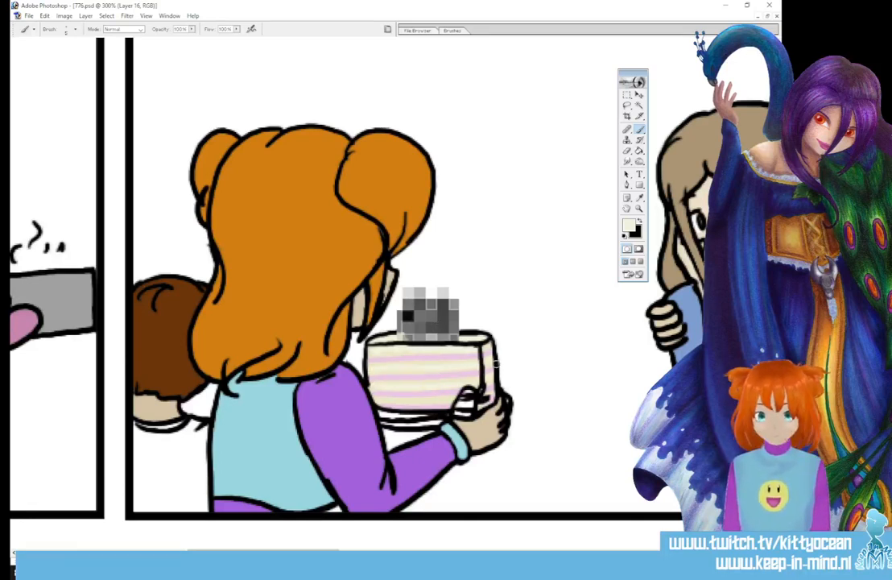
# - Shade the plate beneath the cake with the light grey B4B4B4
pyautogui.click(629, 226)
pyautogui.click(450, 155)
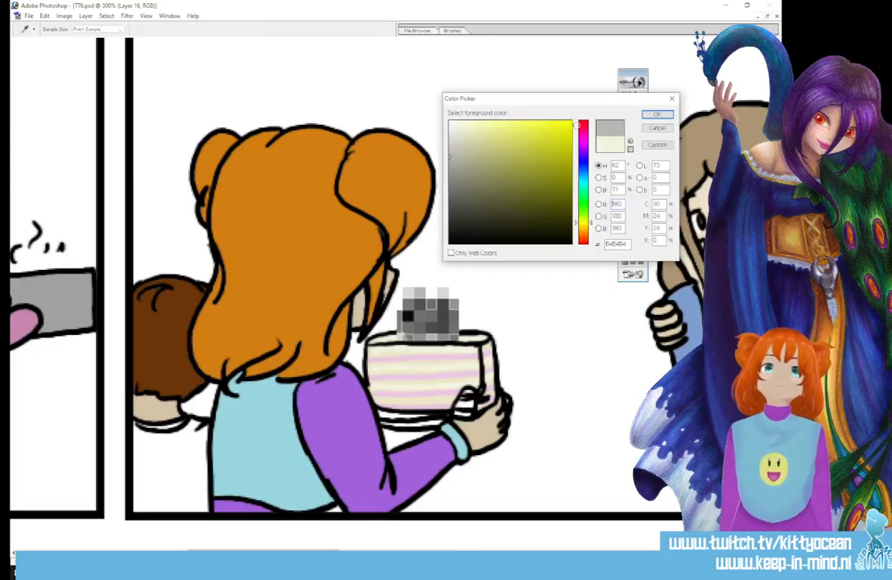
pyautogui.press('Return')
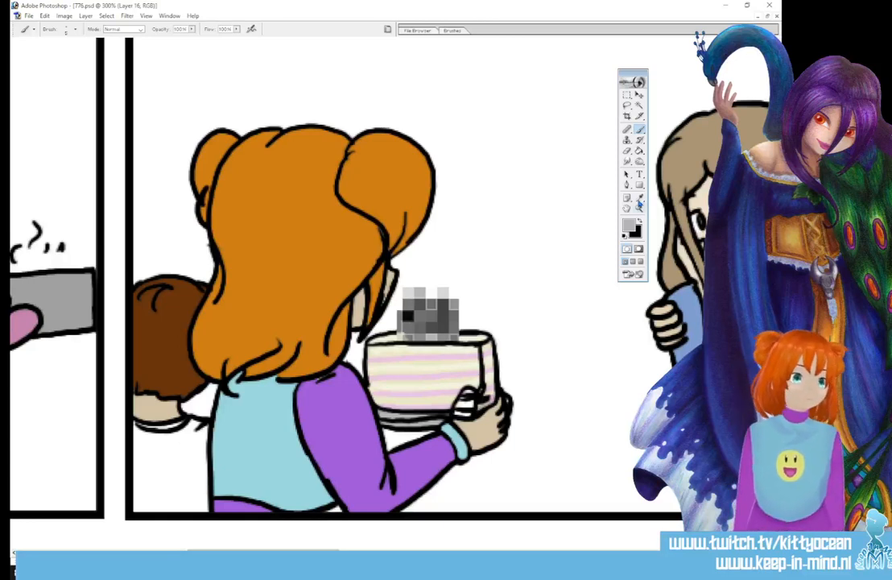
# - Sample the skin tone of the girl's hand, lighten it to a pale cream and touch up the area by her fingers
pyautogui.press('i')
pyautogui.click(491, 417)
pyautogui.press('b')
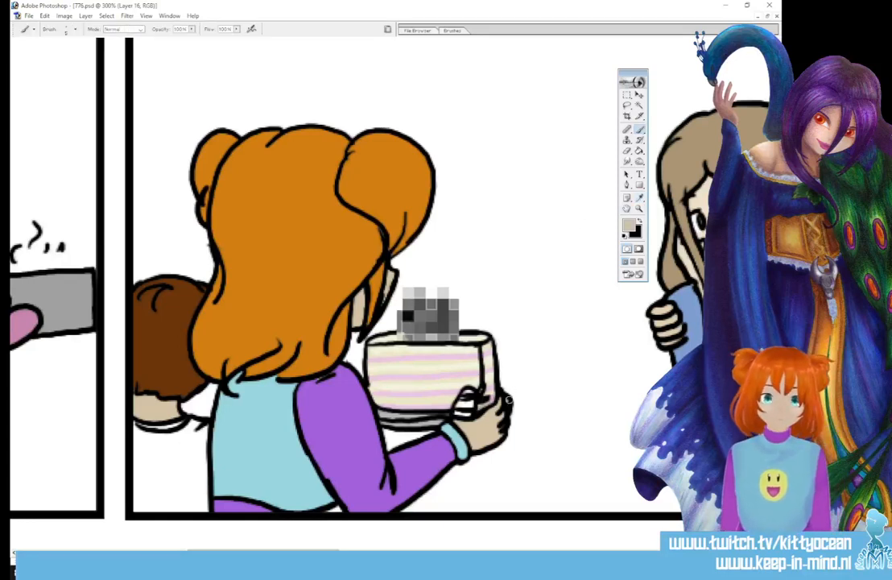
pyautogui.click(630, 227)
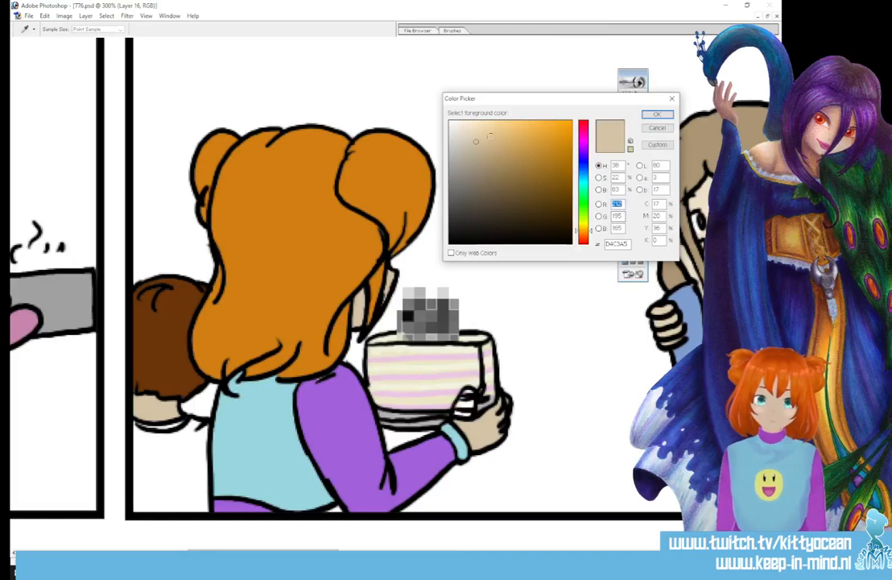
pyautogui.click(656, 115)
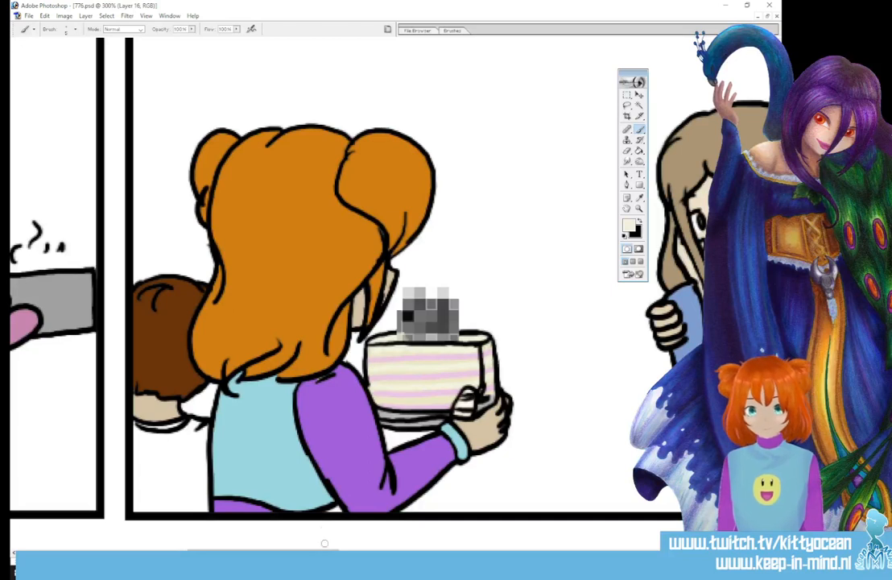
# - Sample the girl's skin tone and sleeve purple, and touch up the purple at the lower edge of her clothing
pyautogui.press('i')
pyautogui.click(481, 419)
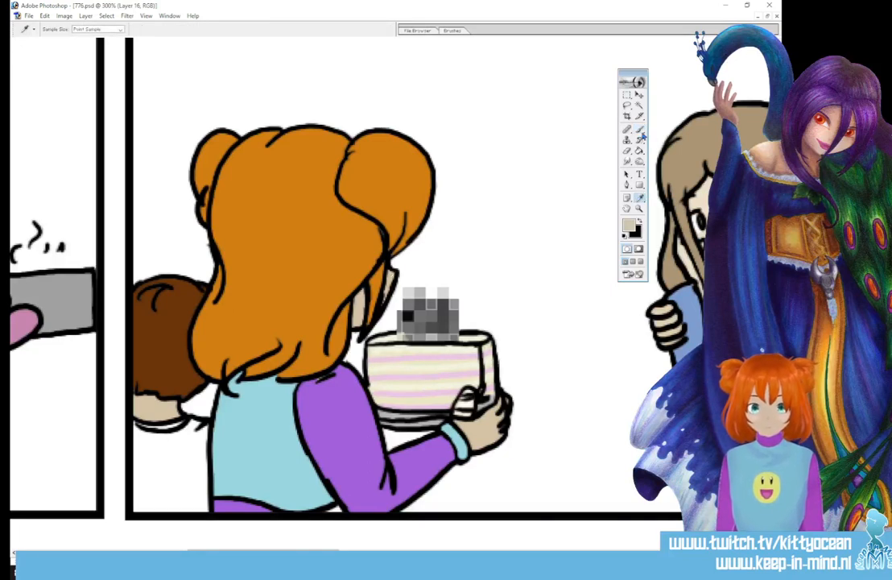
pyautogui.press('b')
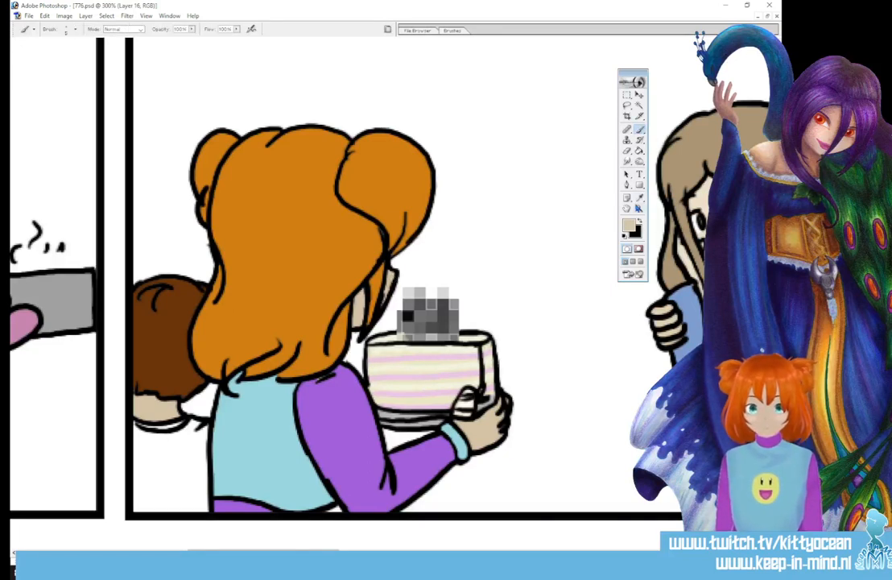
pyautogui.keyDown('alt'); pyautogui.click(554, 175); pyautogui.keyUp('alt')
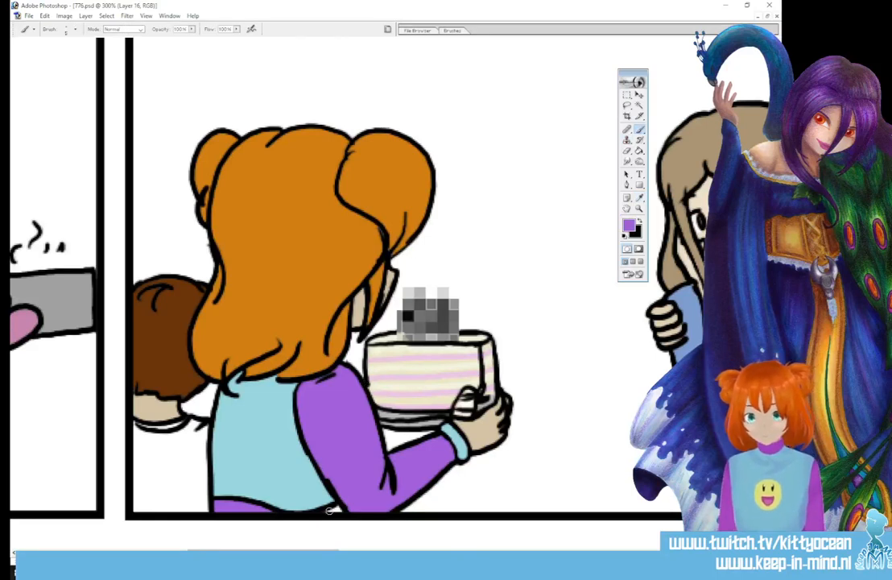
pyautogui.moveTo(330, 509); pyautogui.dragTo(560, 509)
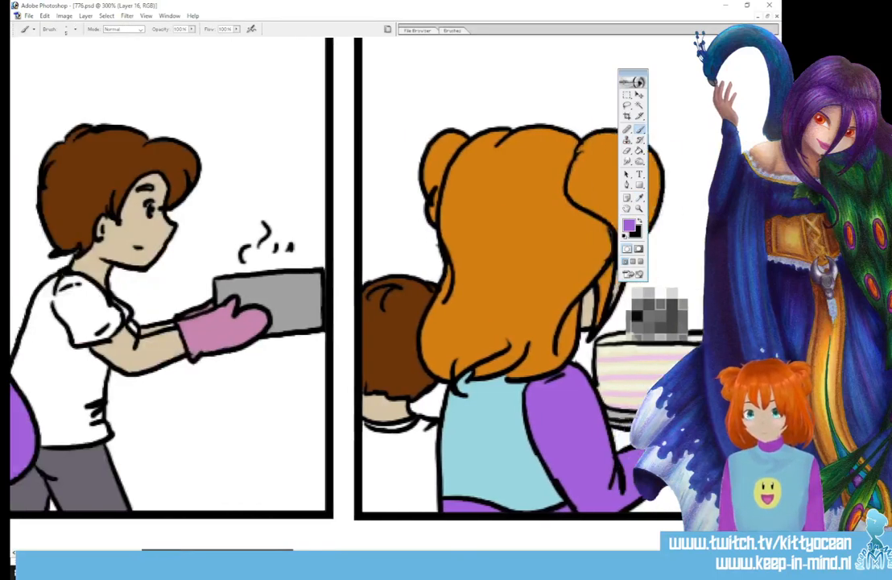
# - Sample the girl's light blue shirt and lighten it to a very pale blue as the painting colour
pyautogui.hscroll(1, 564, 162)
pyautogui.press('i')
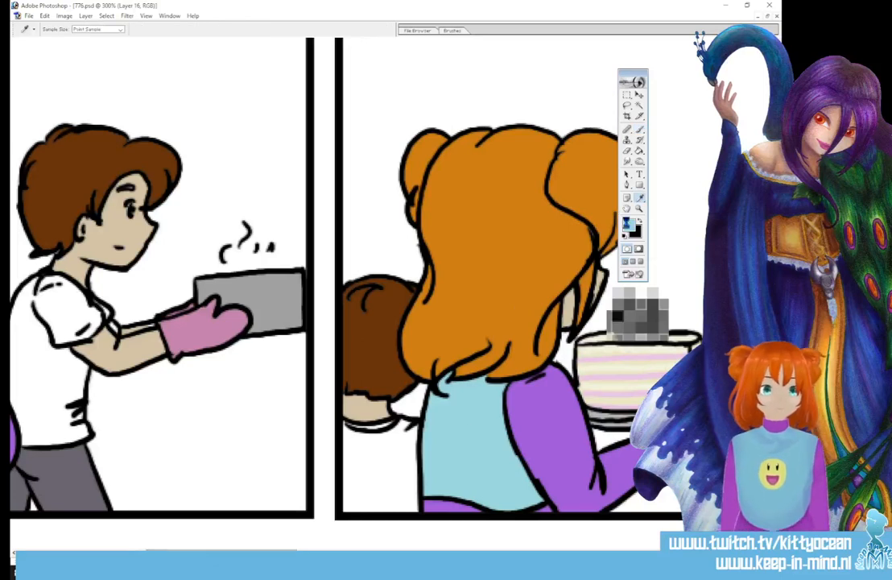
pyautogui.click(628, 224)
pyautogui.click(658, 117)
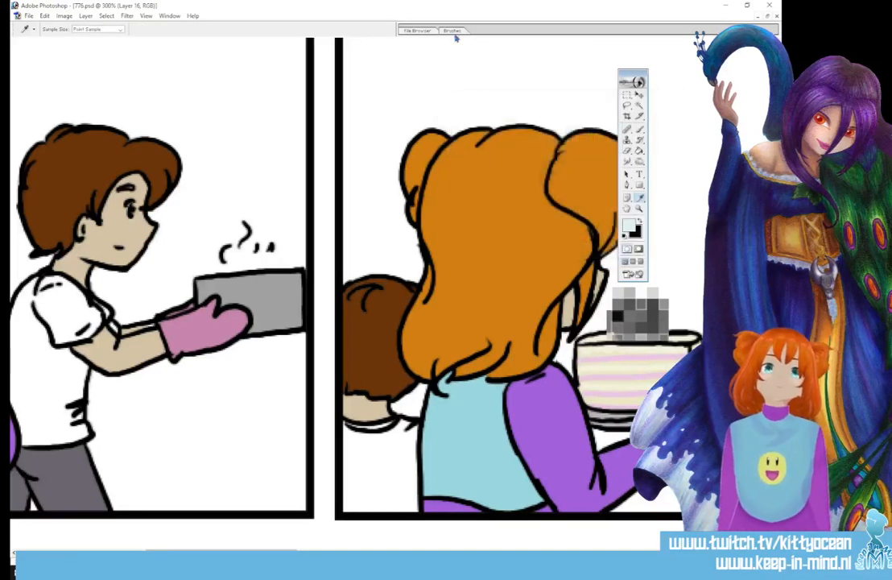
# - Shade the boy's white shirt behind the girl with pale blue strokes, using a 9 px brush at 53% opacity with Shape Dynamics off
pyautogui.click(453, 31)
pyautogui.click(453, 31)
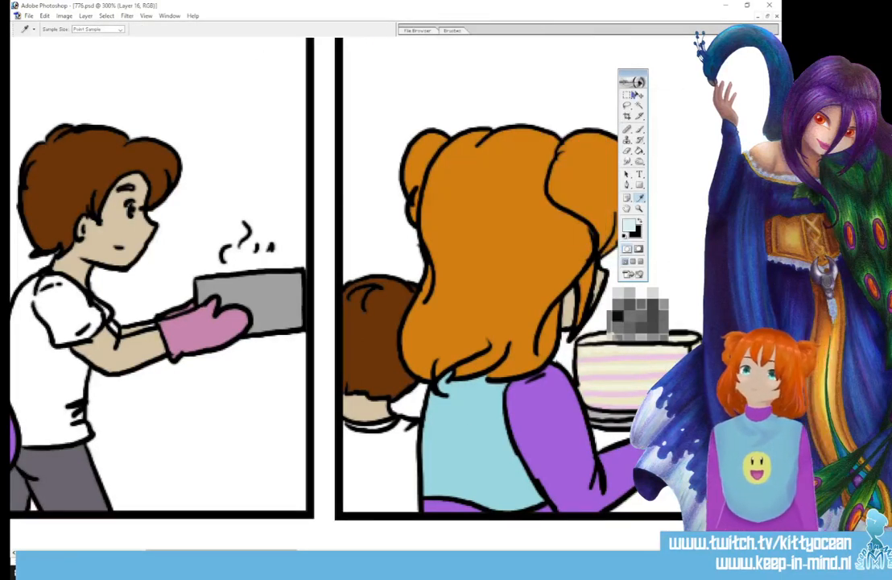
pyautogui.press('b')
pyautogui.click(455, 31)
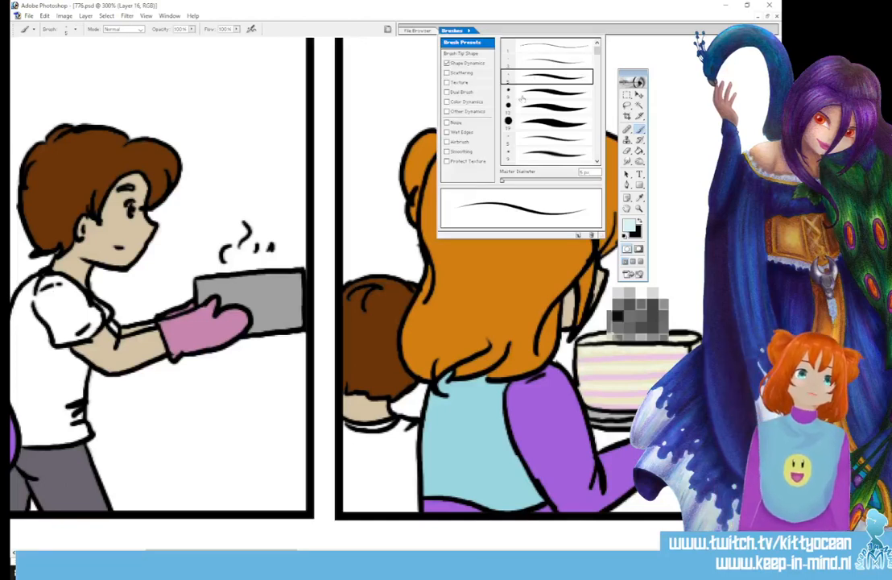
pyautogui.doubleClick(538, 77)
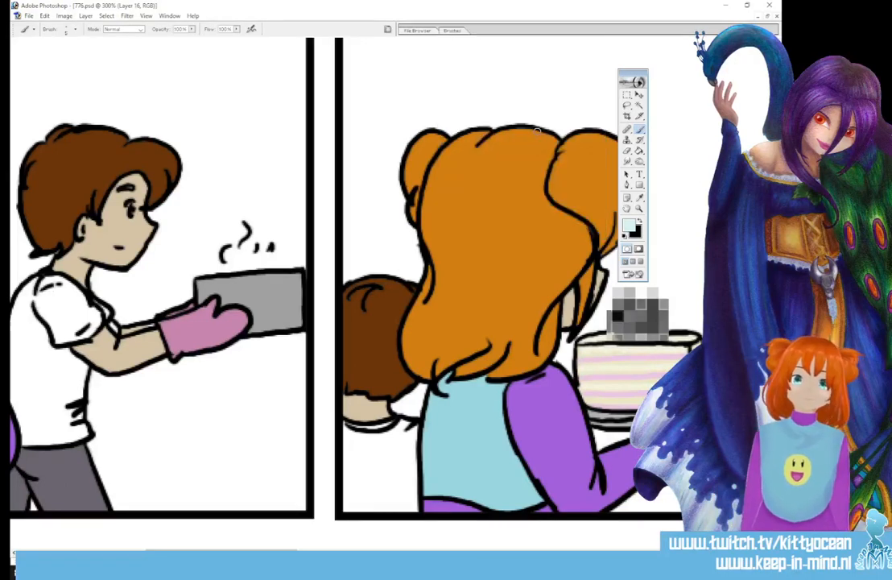
pyautogui.click(472, 30)
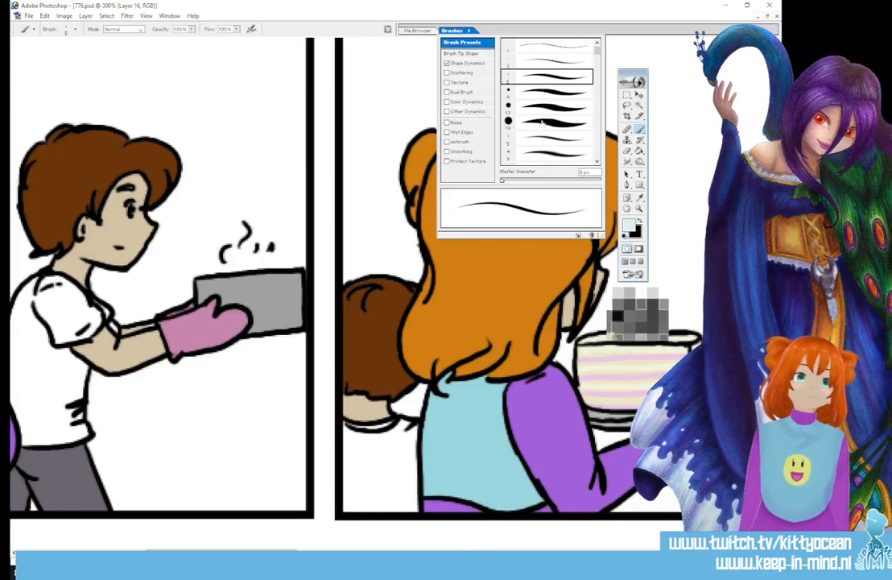
pyautogui.click(448, 63)
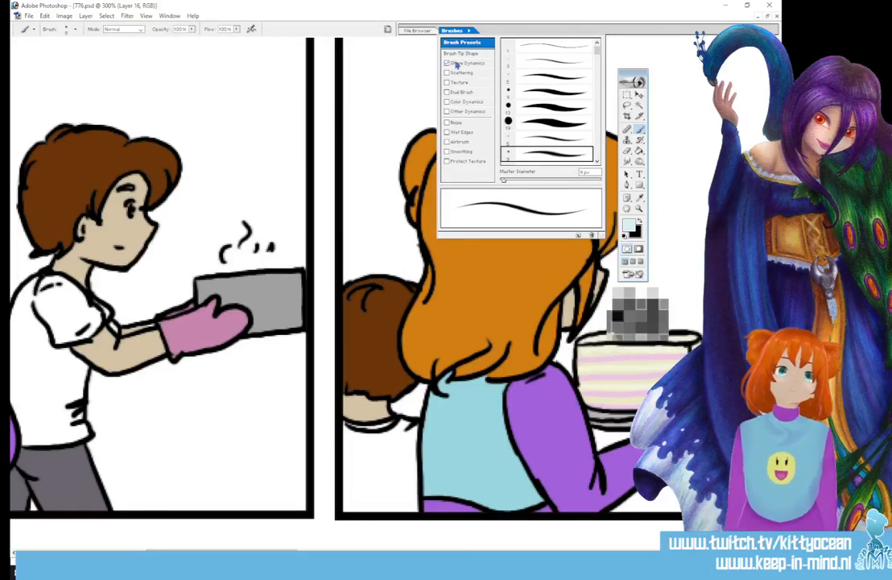
pyautogui.click(192, 29)
pyautogui.moveTo(175, 41); pyautogui.dragTo(171, 39)
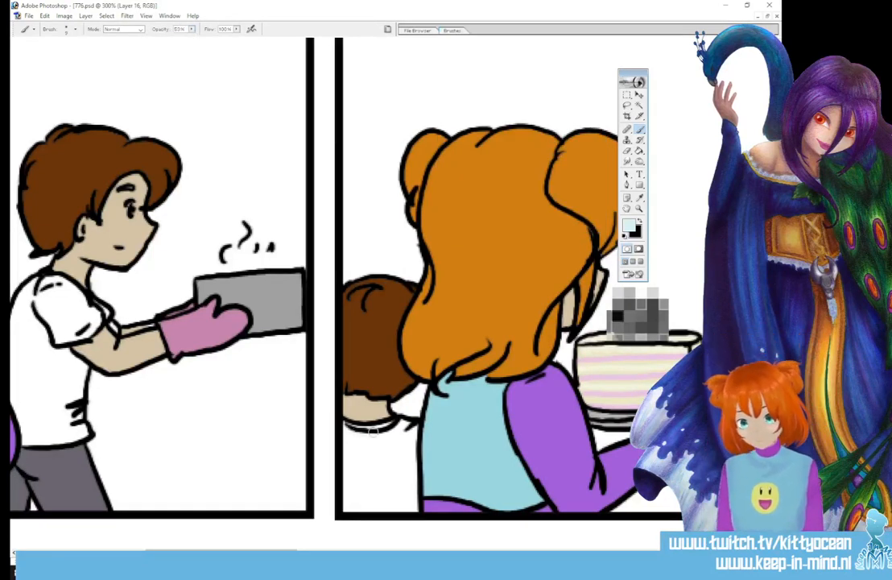
pyautogui.moveTo(355, 492); pyautogui.dragTo(399, 451)
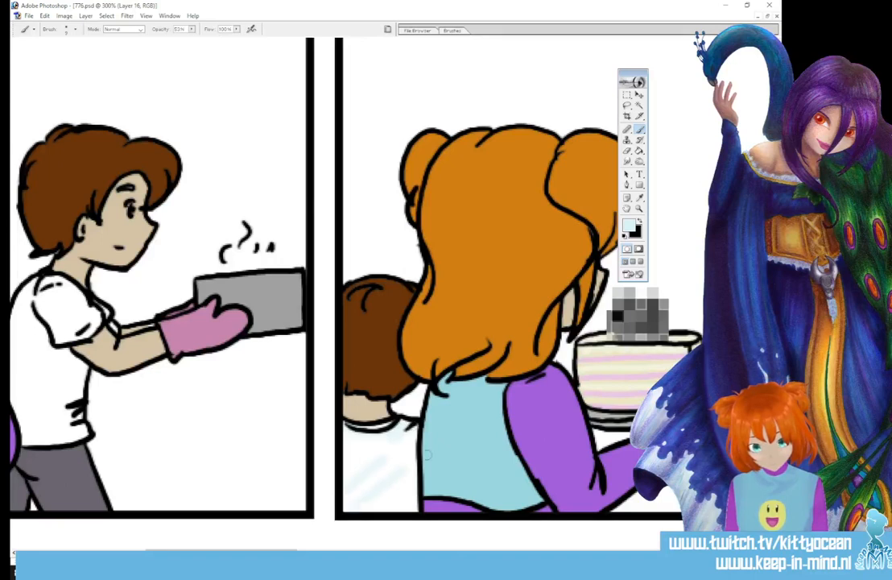
pyautogui.moveTo(366, 484); pyautogui.dragTo(419, 506)
# - Touch up the white of the boy's eye in the oven-mitt panel with sampled white and a smaller brush preset
pyautogui.moveTo(222, 551); pyautogui.dragTo(161, 552)
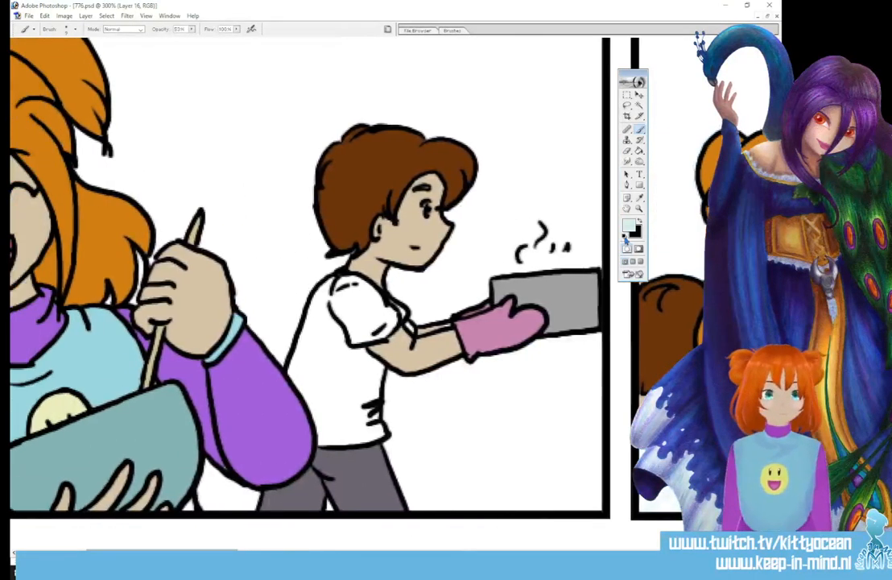
pyautogui.keyDown('alt'); pyautogui.click(481, 54); pyautogui.keyUp('alt')
pyautogui.click(451, 29)
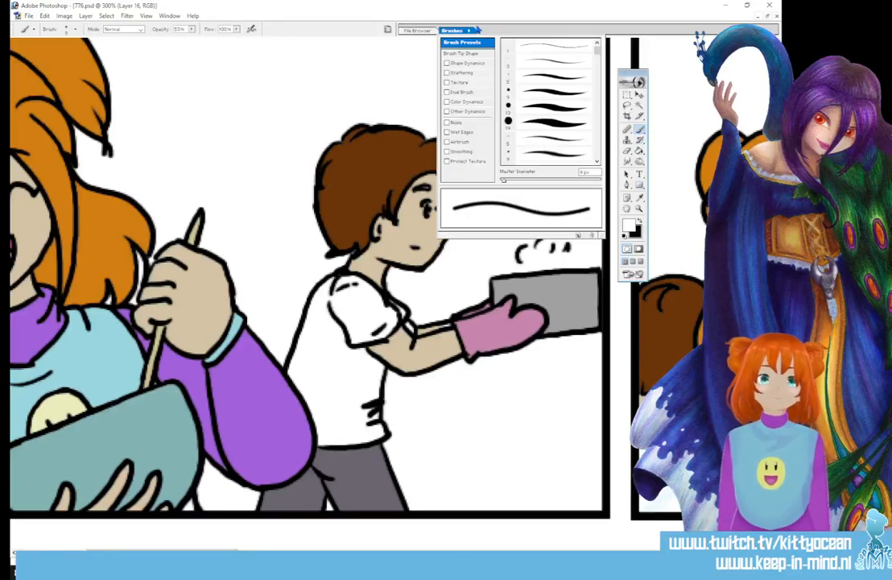
pyautogui.click(469, 66)
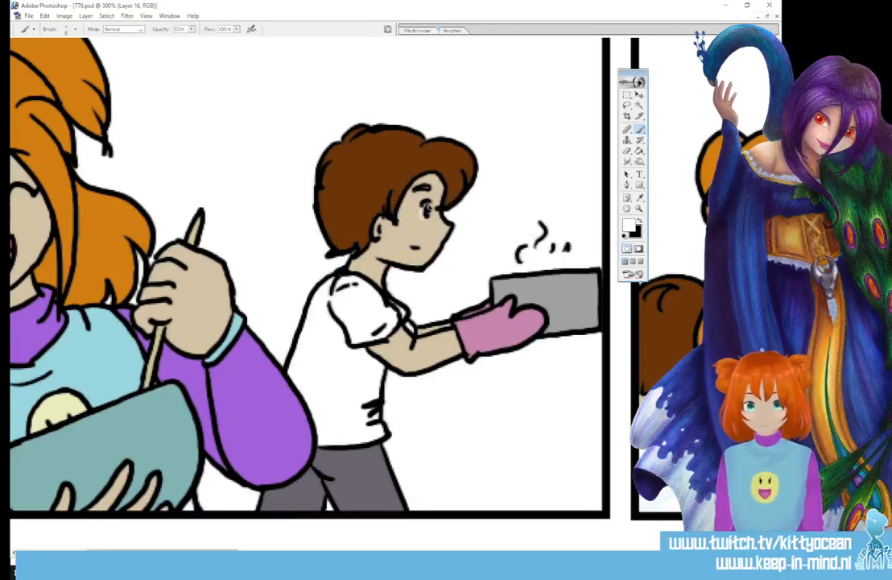
# - Sample the boy's brown hair colour and change it to a dark green for brushing his eye
pyautogui.press('i')
pyautogui.click(432, 153)
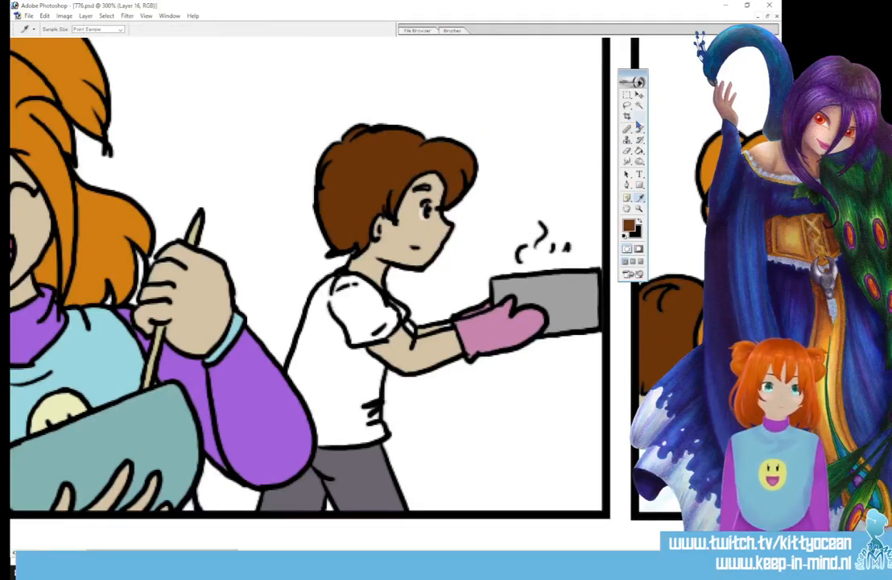
pyautogui.press('b')
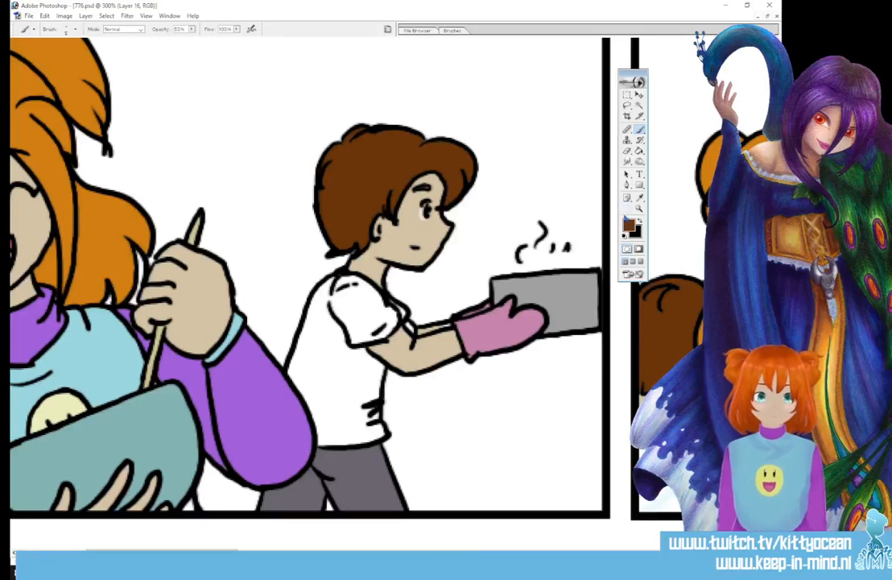
pyautogui.click(630, 227)
pyautogui.click(584, 203)
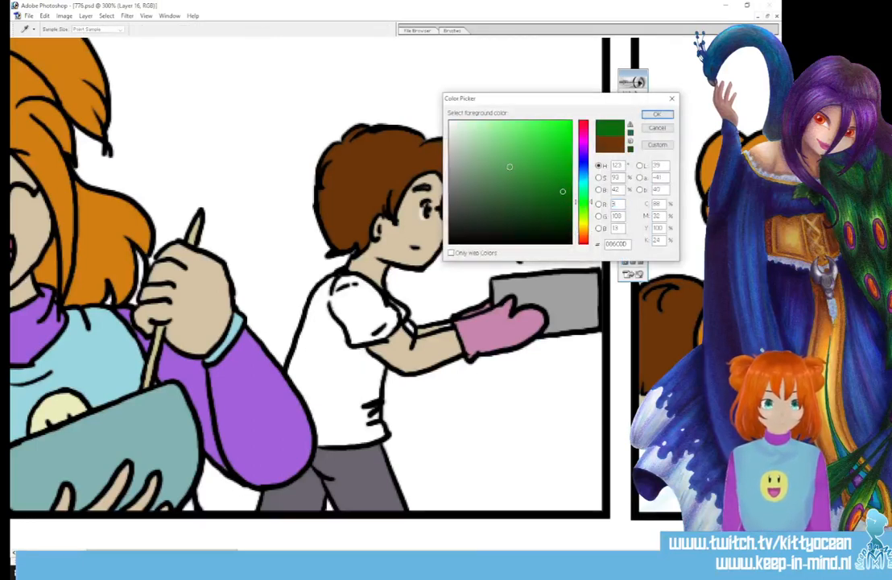
pyautogui.click(656, 115)
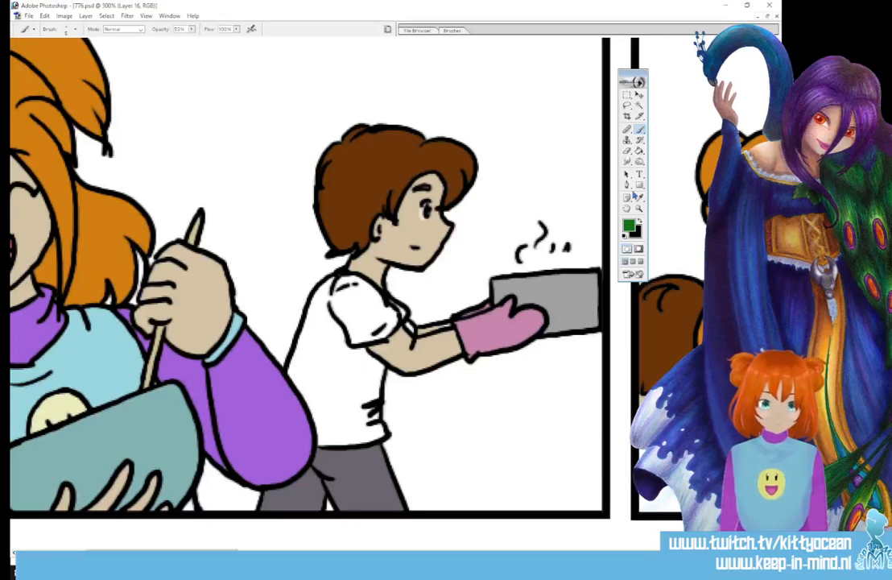
# - Sample a near-white tint and shade the boy's white shirt in soft strokes, using a 19 px brush at 53% opacity with Shape Dynamics off
pyautogui.press('i')
pyautogui.click(538, 206)
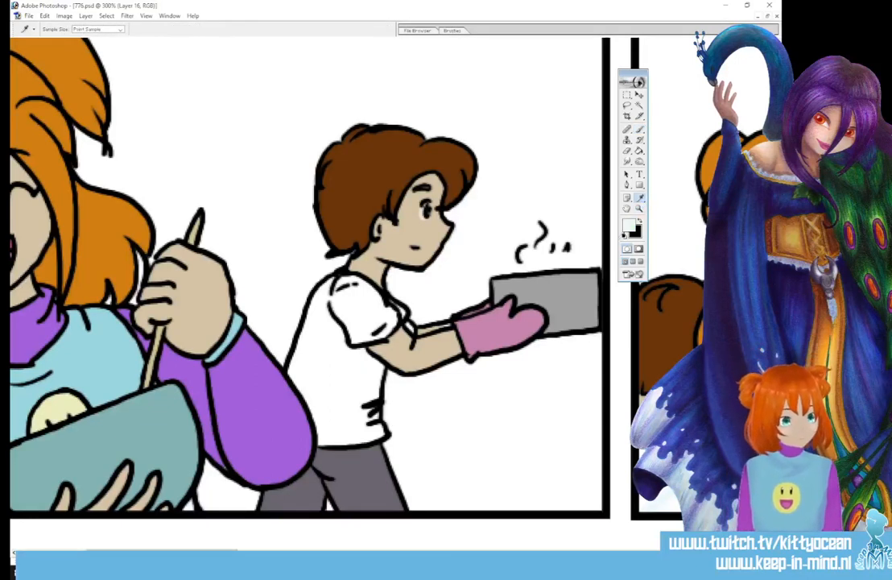
pyautogui.press('b')
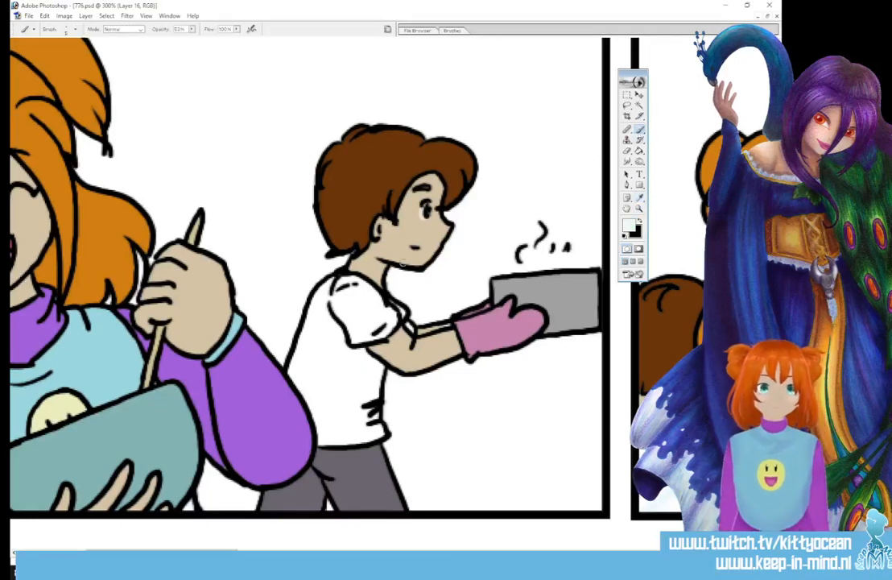
pyautogui.click(454, 30)
pyautogui.click(541, 142)
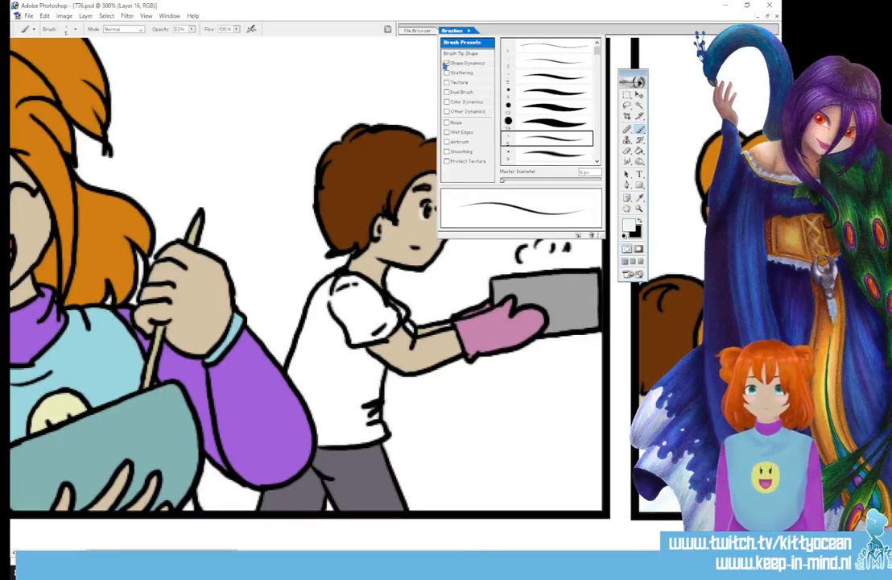
pyautogui.click(447, 62)
pyautogui.click(340, 283)
pyautogui.click(452, 30)
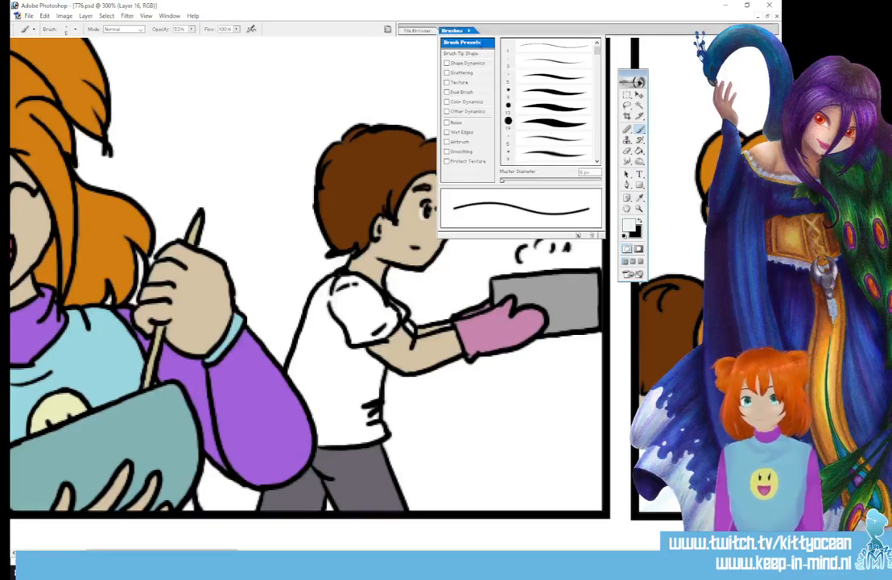
pyautogui.click(310, 251)
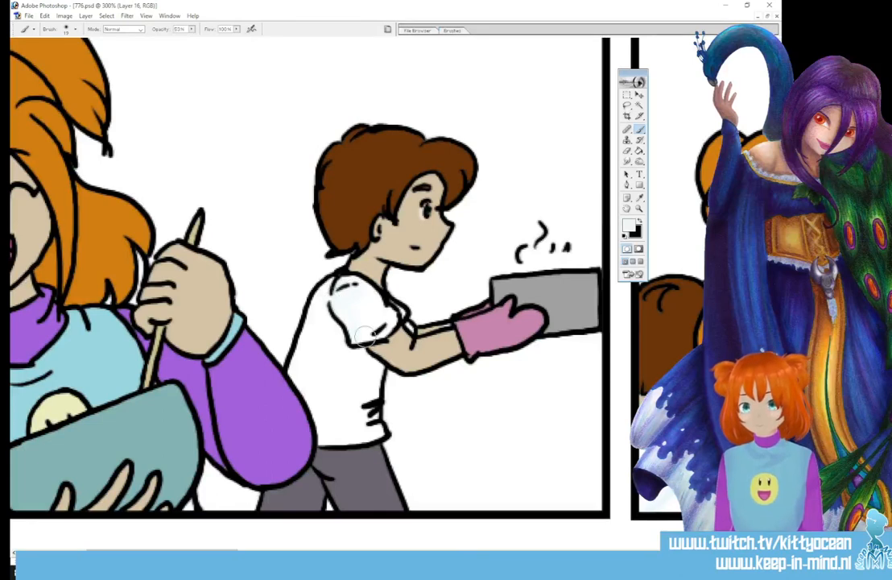
pyautogui.moveTo(311, 316); pyautogui.dragTo(299, 377)
pyautogui.moveTo(350, 389); pyautogui.dragTo(357, 413)
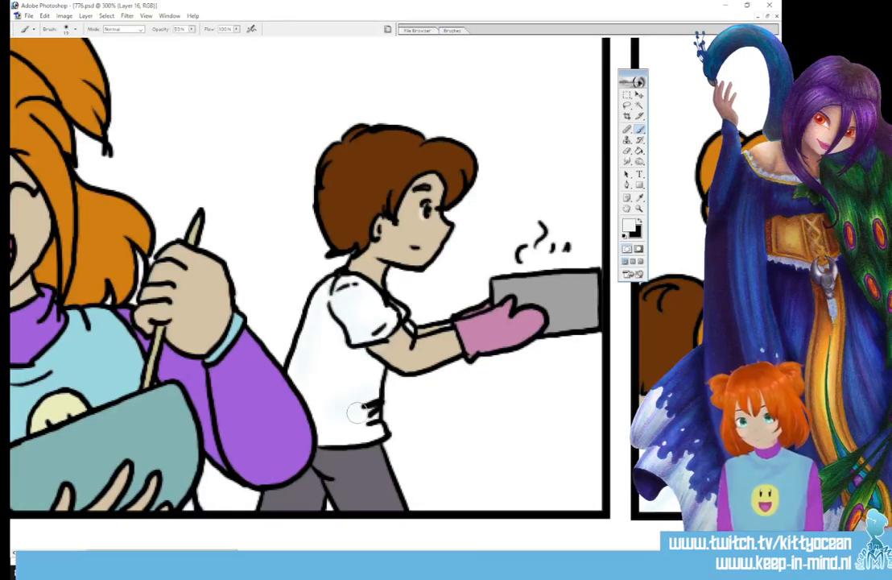
# - Touch up the boy's arm at the sleeve edge with his sampled skin colour, using a smaller brush preset at 100% opacity
pyautogui.click(640, 198)
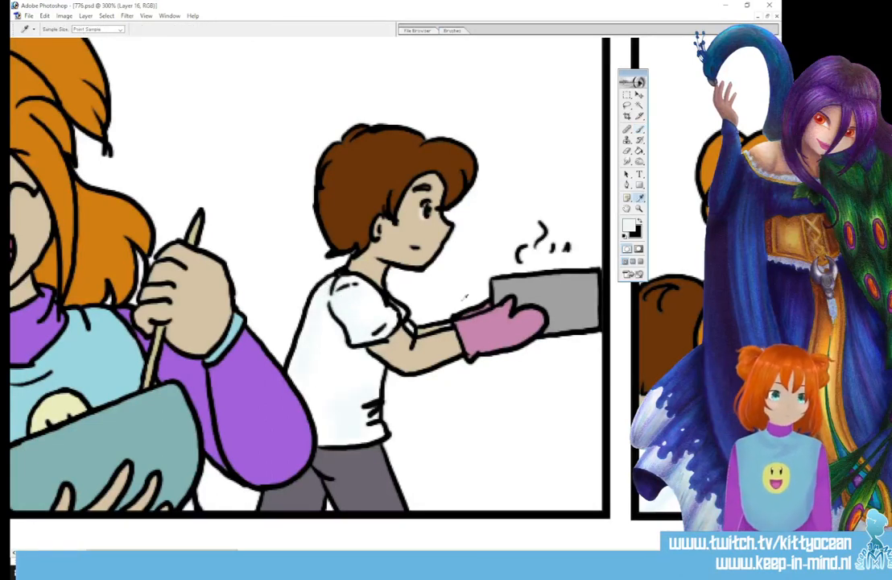
pyautogui.click(431, 346)
pyautogui.press('b')
pyautogui.click(452, 30)
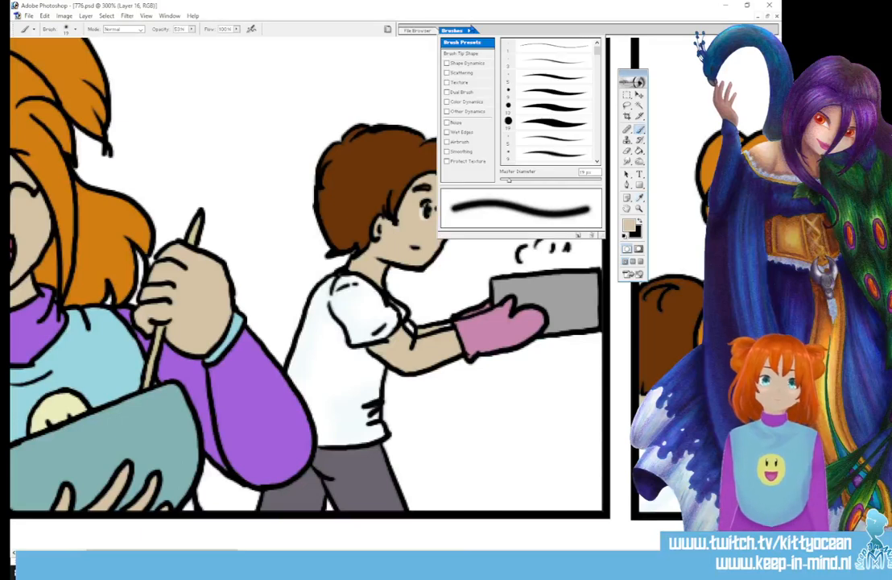
pyautogui.click(546, 78)
pyautogui.click(409, 326)
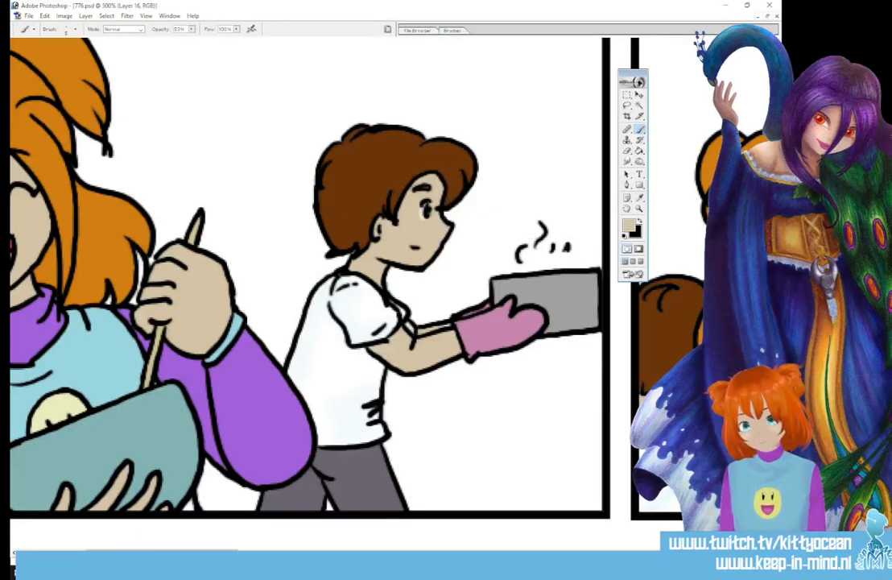
pyautogui.click(191, 29)
pyautogui.moveTo(193, 40); pyautogui.dragTo(217, 45)
pyautogui.click(406, 324)
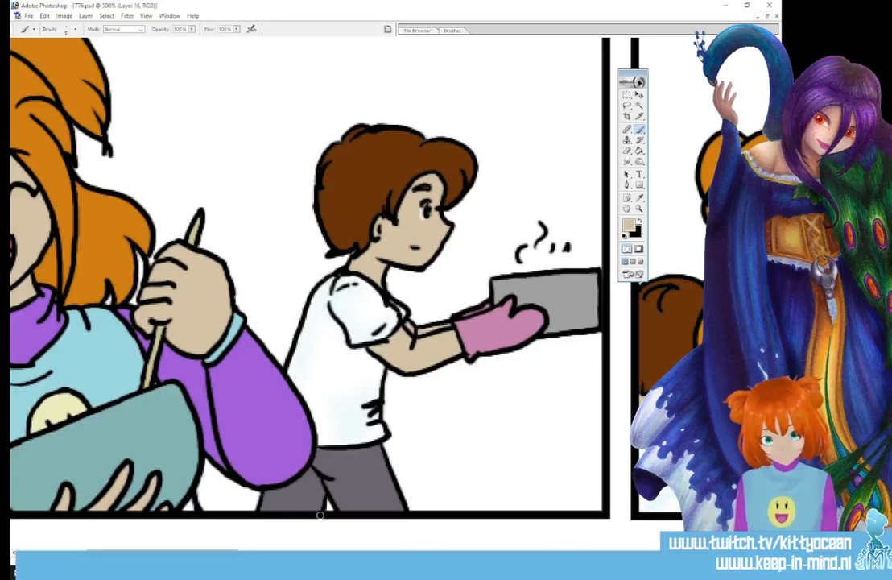
# - Fill small uncoloured gaps on the girl with the bowl using sampled skin, light blue and purple tones
pyautogui.hscroll(-5, 319, 484)
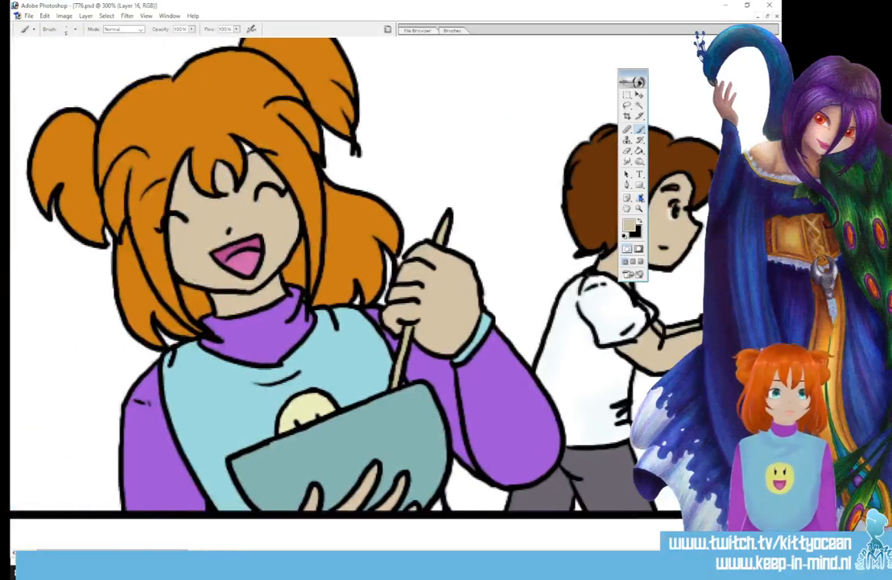
pyautogui.press('i')
pyautogui.press('b')
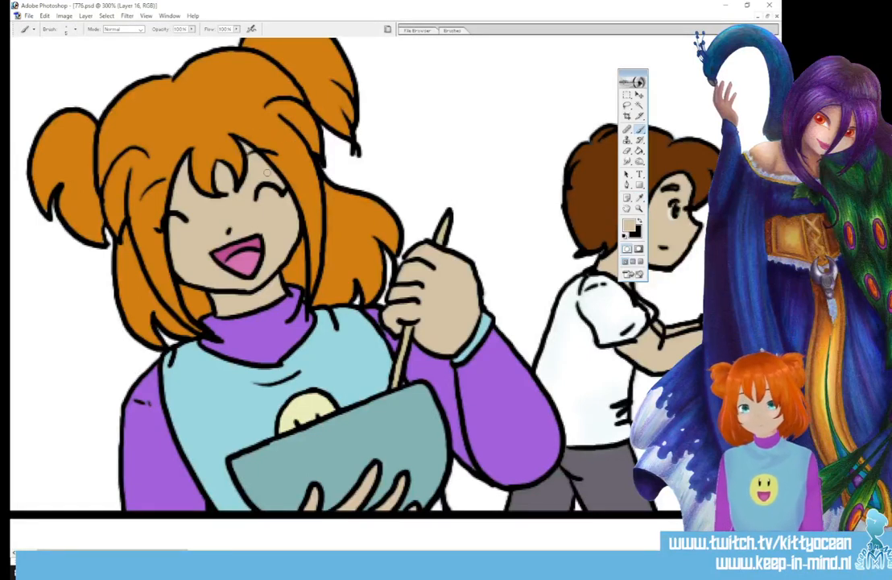
pyautogui.press('i')
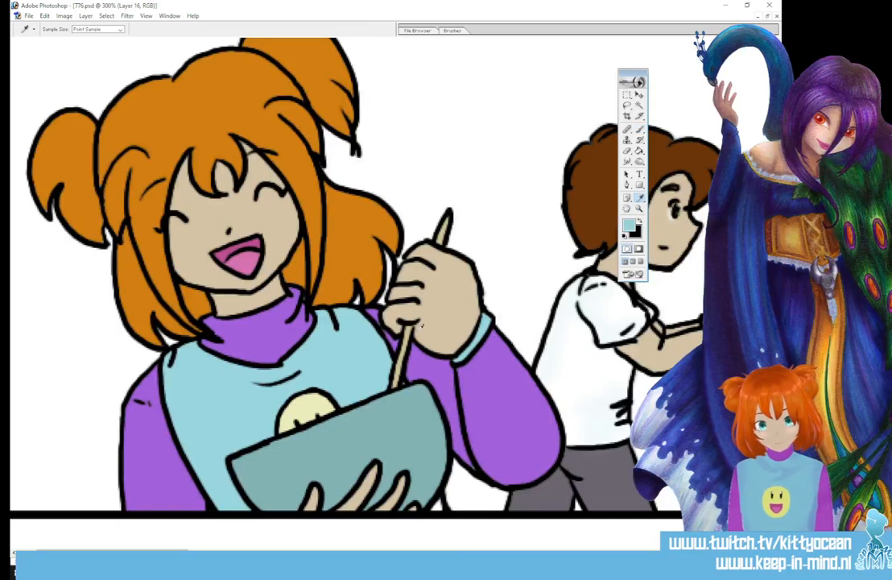
pyautogui.press('b')
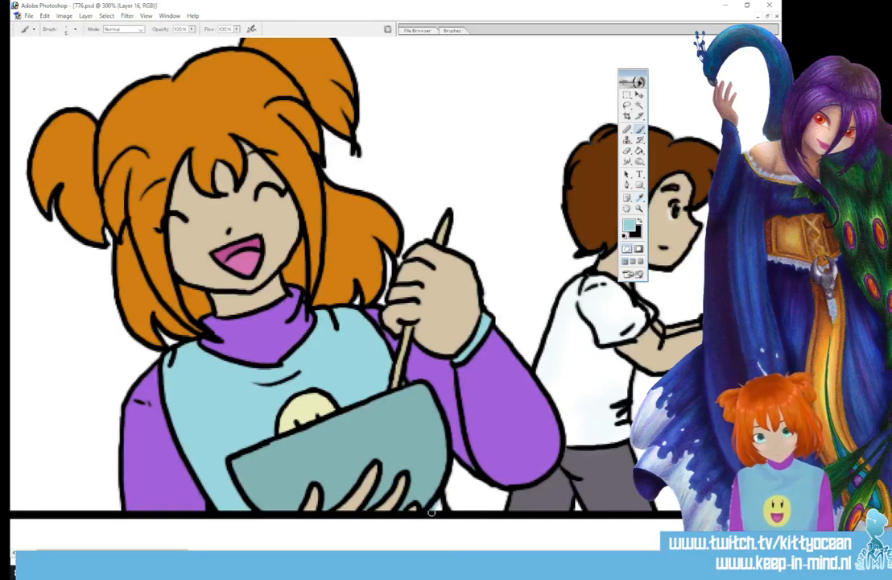
pyautogui.keyDown('alt'); pyautogui.click(149, 395); pyautogui.keyUp('alt')
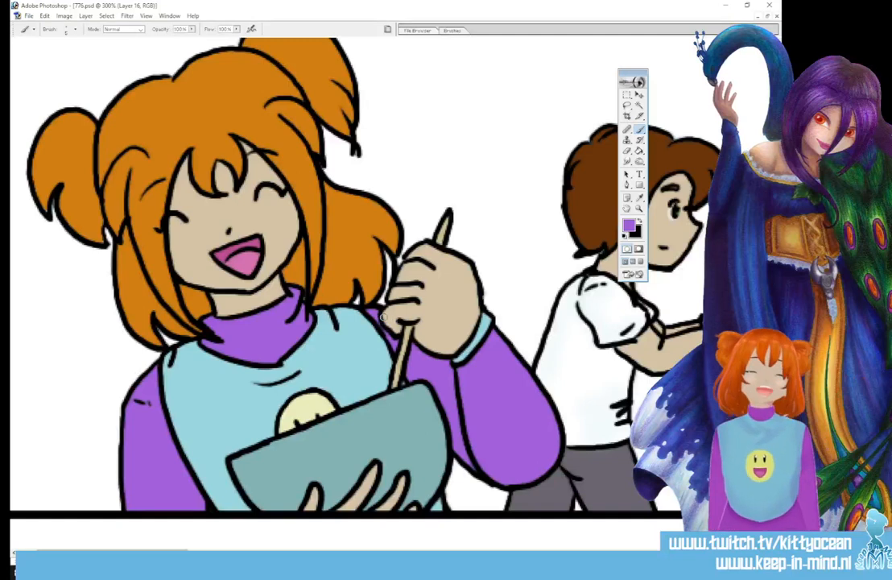
# - Clear the active selection around the comic strip canvas
pyautogui.hotkey('ctrl', '-')
pyautogui.hotkey('ctrl', '-')
pyautogui.hotkey('ctrl', '-')
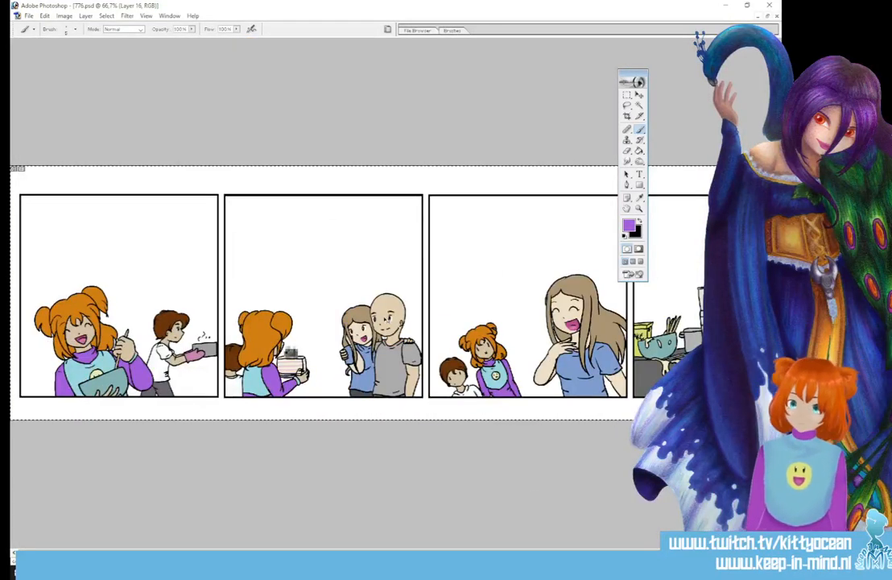
pyautogui.hotkey('ctrl', 'd')
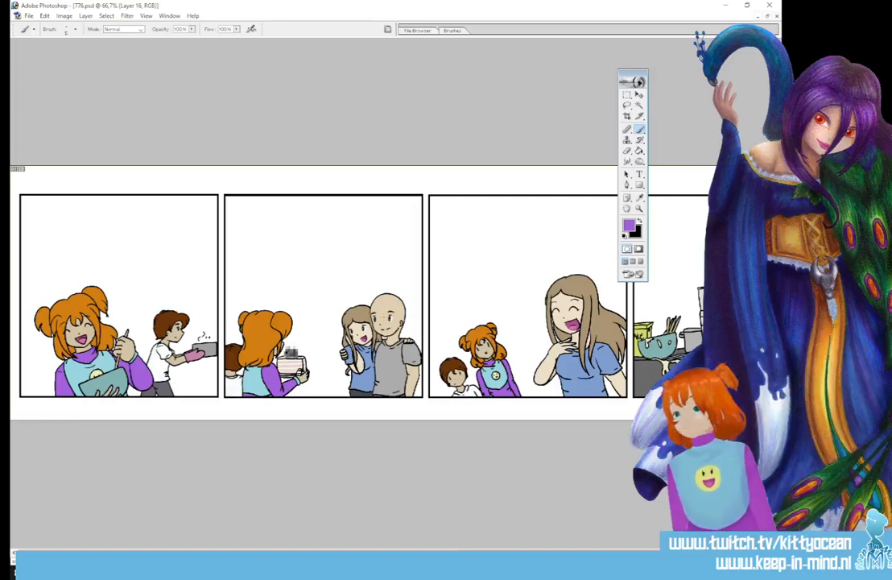
# - Draw a black emblem of a head with two hair buns and braids on the chest of the man's grey T-shirt
pyautogui.hotkey('ctrl', '+')
pyautogui.hotkey('ctrl', '+')
pyautogui.hotkey('ctrl', '+')
pyautogui.scroll(-5, 262, 290)
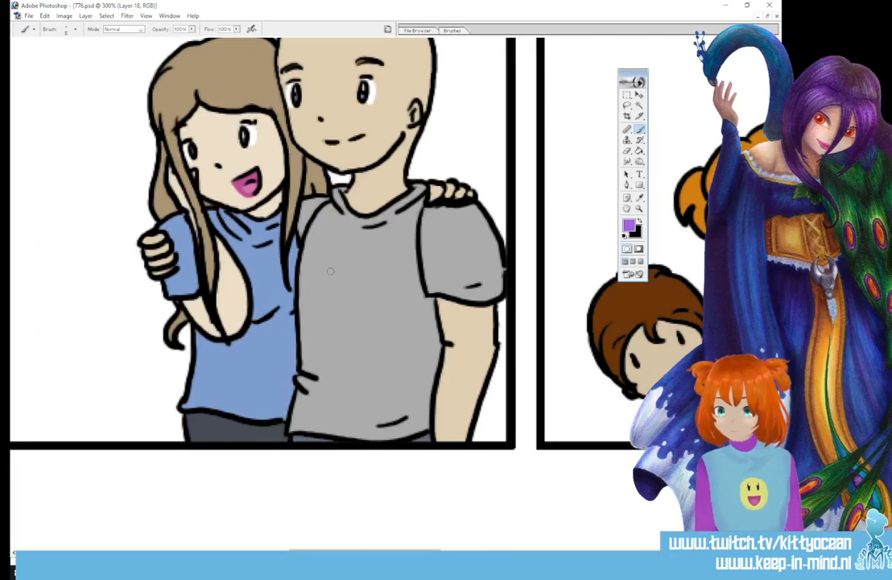
pyautogui.moveTo(330, 267); pyautogui.dragTo(322, 281)
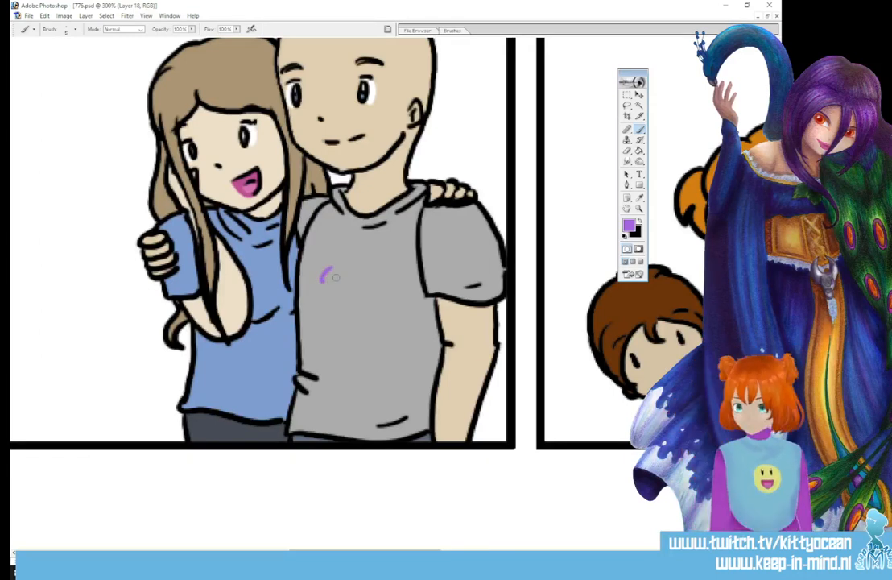
pyautogui.hotkey('ctrl', 'z')
pyautogui.click(640, 221)
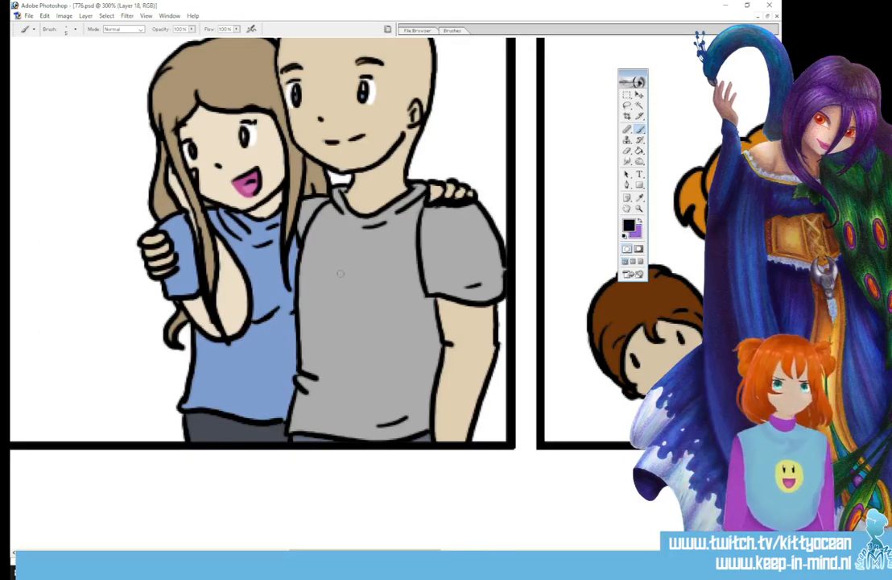
pyautogui.moveTo(335, 264)
pyautogui.mouseDown()
pyautogui.moveTo(365, 282)
pyautogui.moveTo(375, 274)
pyautogui.moveTo(369, 264)
pyautogui.moveTo(339, 264)
pyautogui.moveTo(375, 280)
pyautogui.moveTo(374, 272)
pyautogui.moveTo(375, 315)
pyautogui.mouseUp()
pyautogui.moveTo(367, 319); pyautogui.dragTo(374, 318)
pyautogui.moveTo(335, 281)
pyautogui.mouseDown()
pyautogui.moveTo(350, 301)
pyautogui.moveTo(357, 292)
pyautogui.moveTo(331, 276)
pyautogui.moveTo(327, 318)
pyautogui.mouseUp()
pyautogui.moveTo(330, 314); pyautogui.dragTo(334, 324)
pyautogui.moveTo(373, 260); pyautogui.dragTo(375, 275)
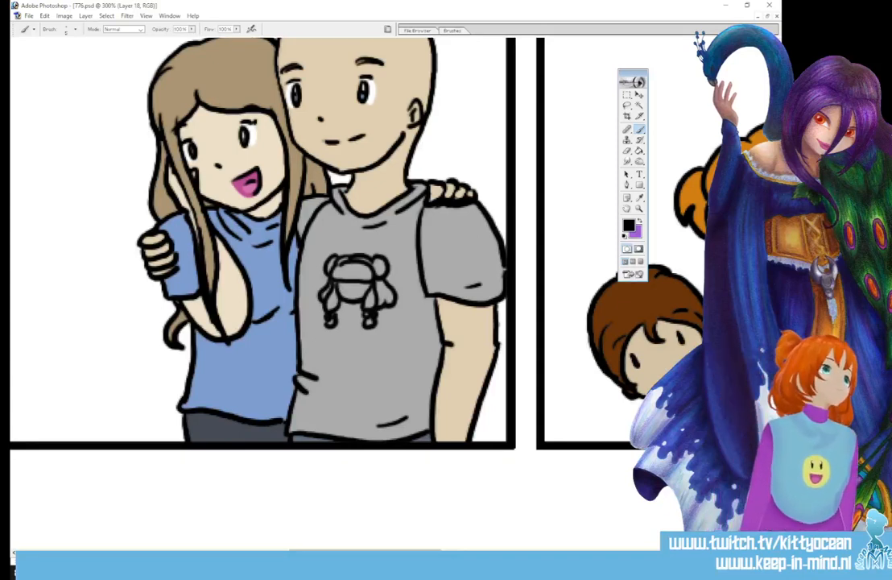
# - Fill the hair, buns and braids of the T-shirt emblem with purple
pyautogui.press('x')
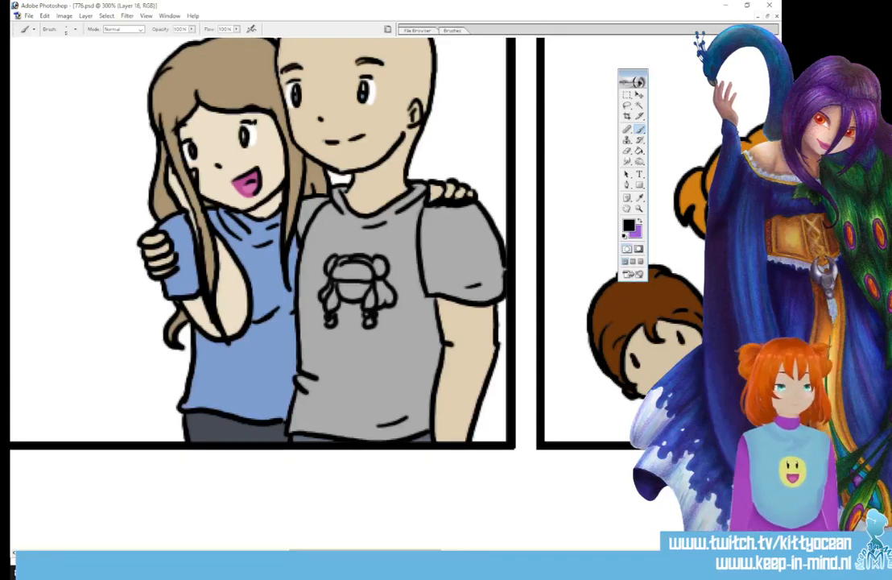
pyautogui.moveTo(369, 296); pyautogui.dragTo(389, 301)
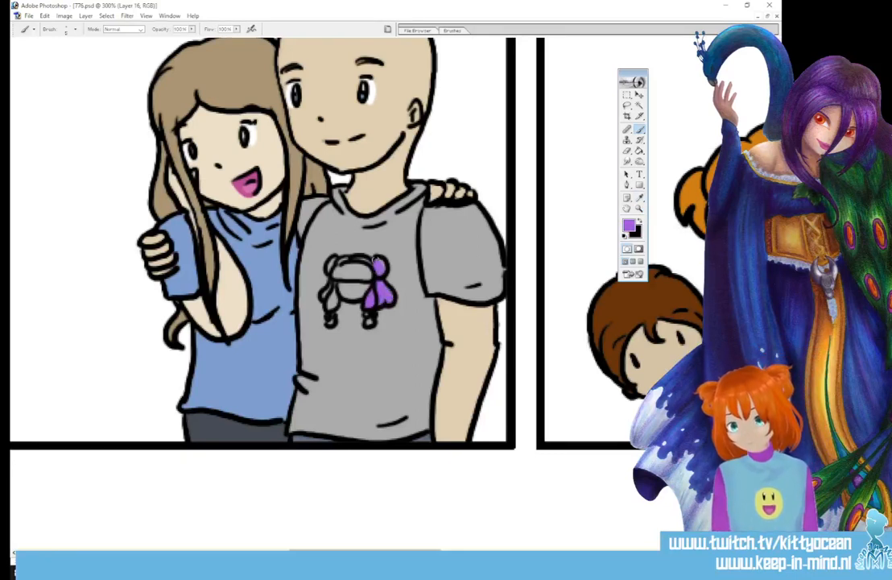
pyautogui.moveTo(332, 265); pyautogui.dragTo(372, 269)
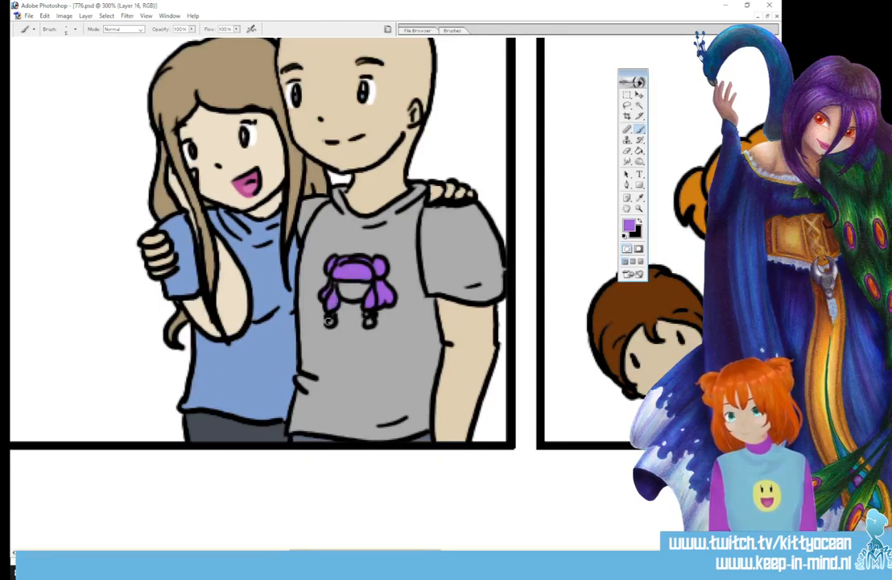
# - Change the painting colour to soft yellow DECD6F and dab the ties on the emblem's braids
pyautogui.click(629, 226)
pyautogui.click(581, 210)
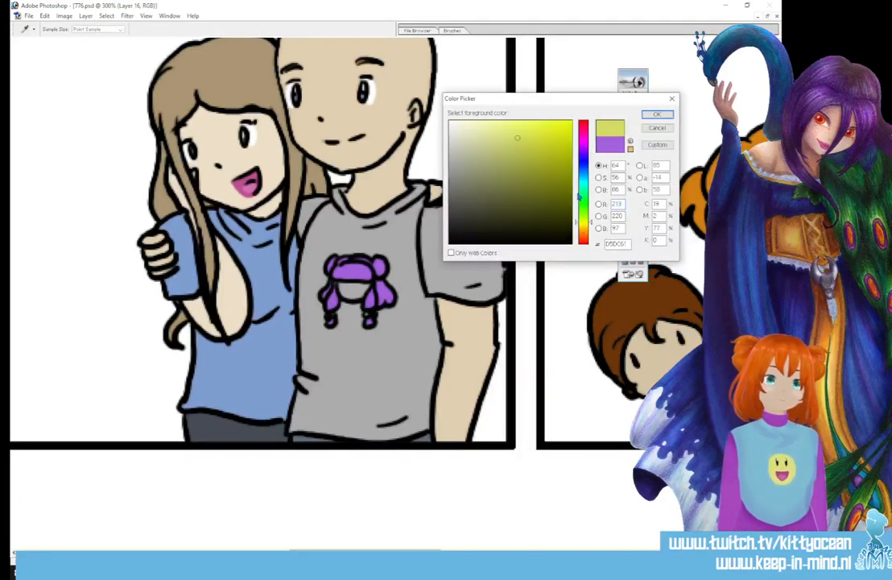
pyautogui.click(581, 225)
pyautogui.click(491, 136)
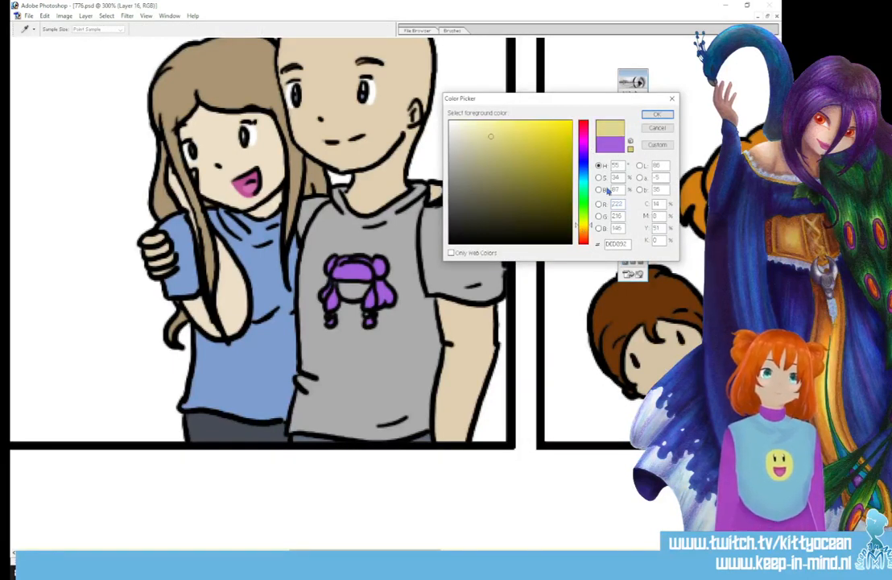
pyautogui.click(510, 137)
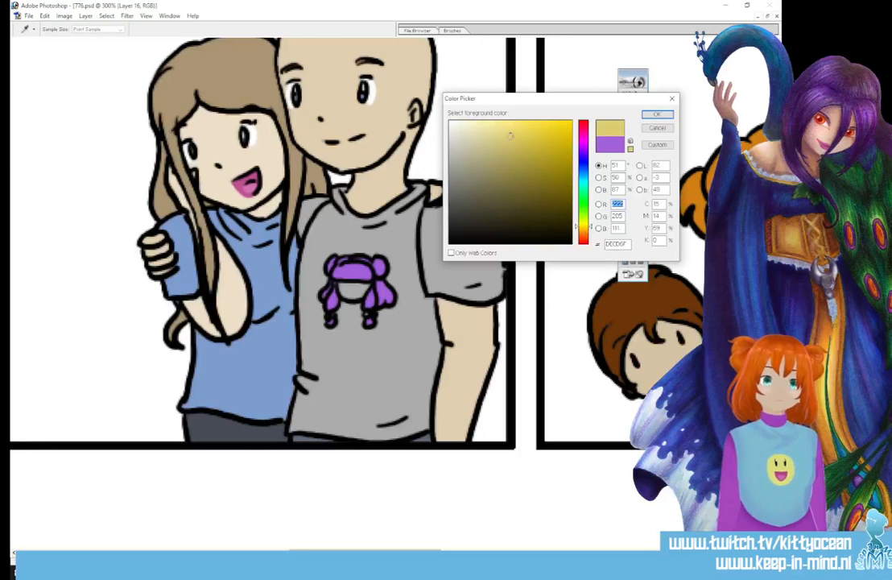
pyautogui.click(655, 115)
pyautogui.press('b')
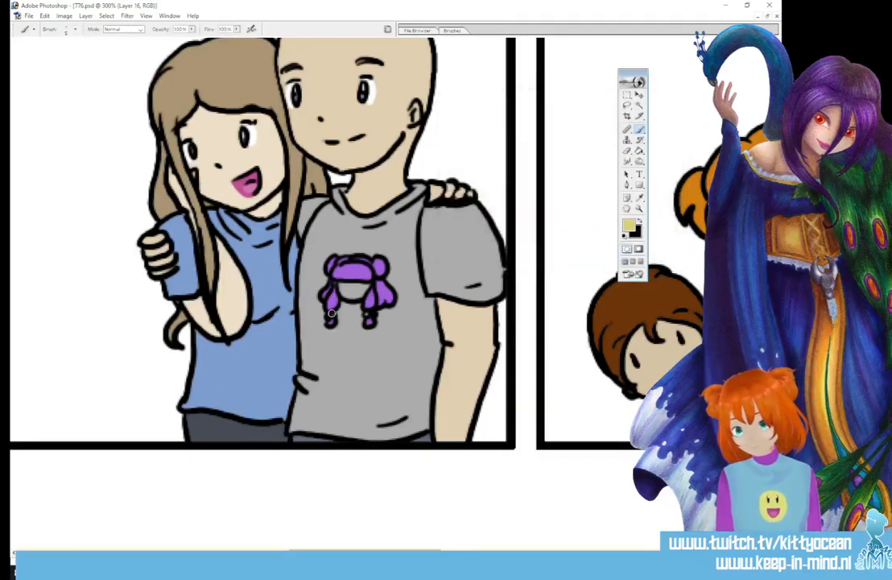
# - Sample the man's skin colour, darken it slightly and paint the emblem's face with it
pyautogui.press('i')
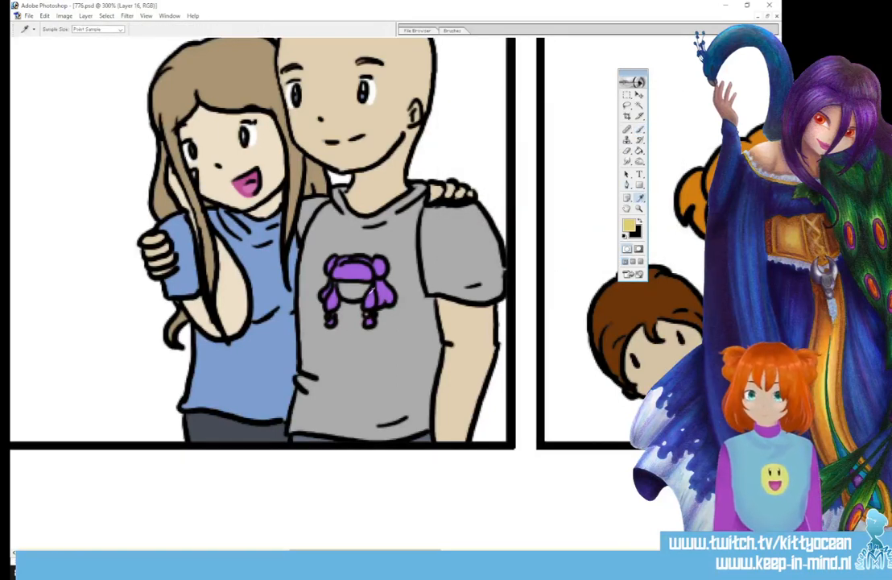
pyautogui.click(629, 227)
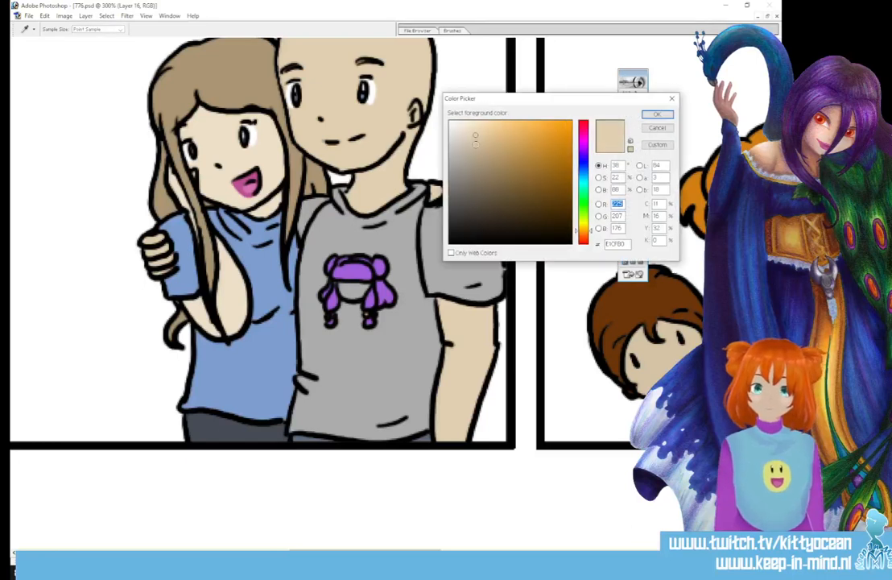
pyautogui.press('Return')
pyautogui.press('b')
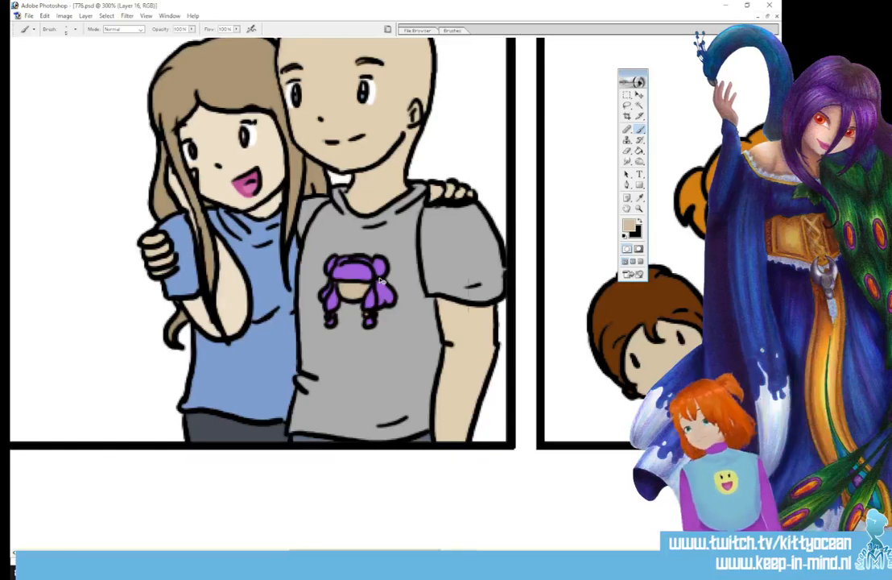
# - Shade the edges of the characters and objects across the panels with the Burn tool on midtones, using a soft brush of about 65 px
pyautogui.hotkey('ctrl', '-')
pyautogui.hotkey('ctrl', '-')
pyautogui.hotkey('ctrl', '-')
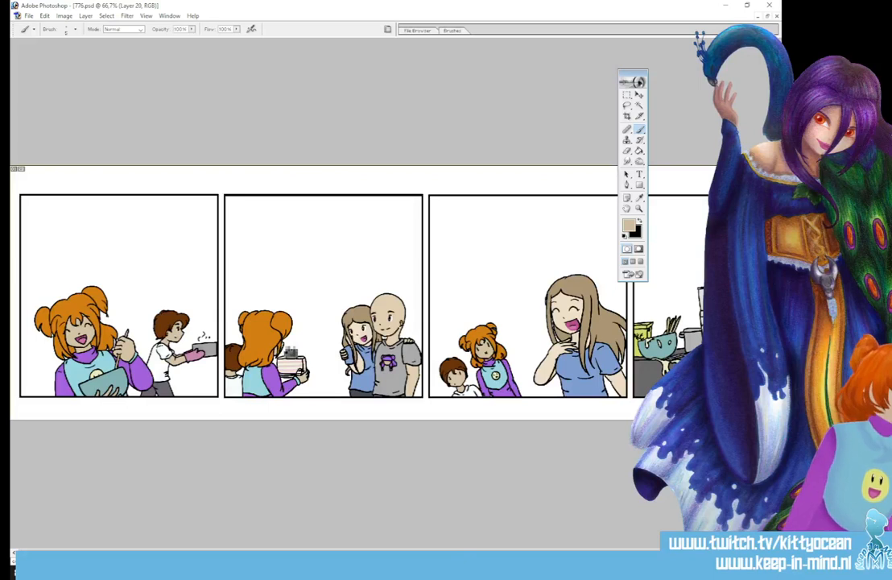
pyautogui.click(639, 161)
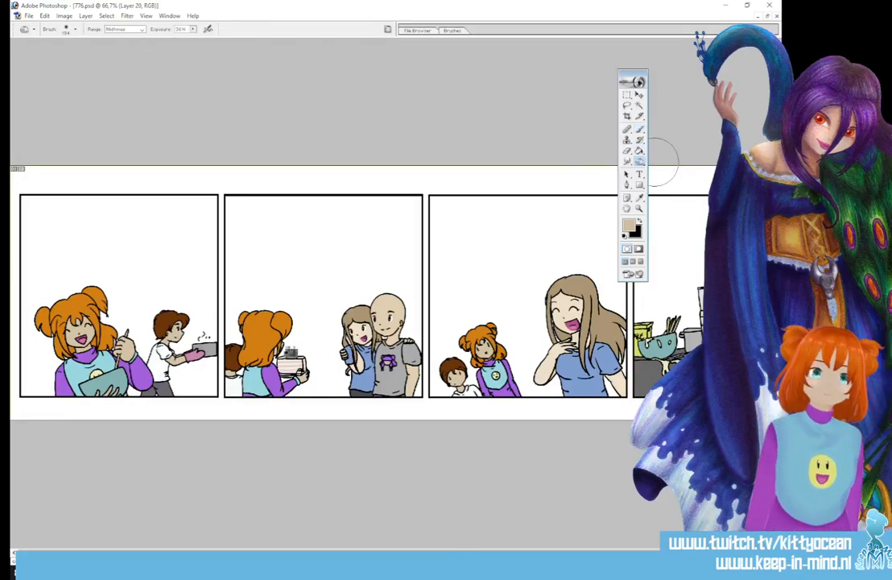
pyautogui.hotkey('ctrl', '-')
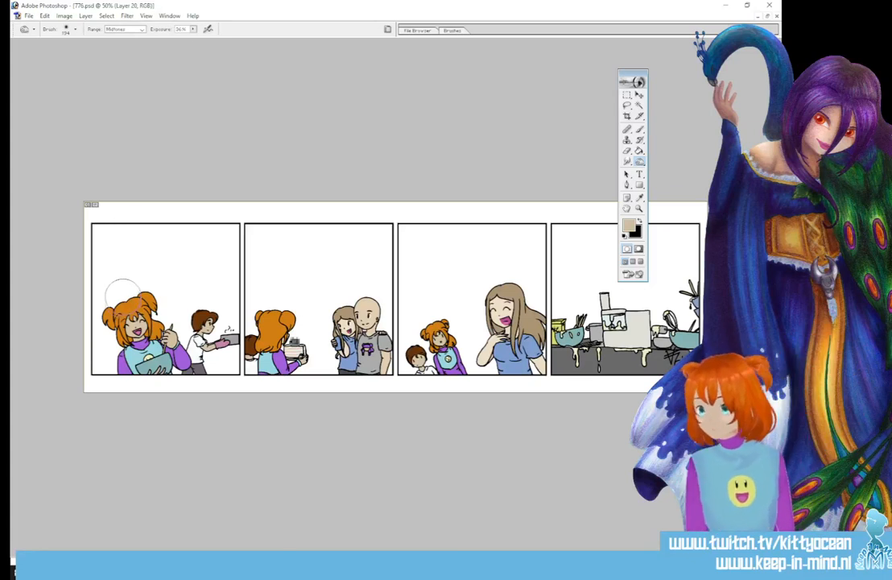
pyautogui.click(457, 32)
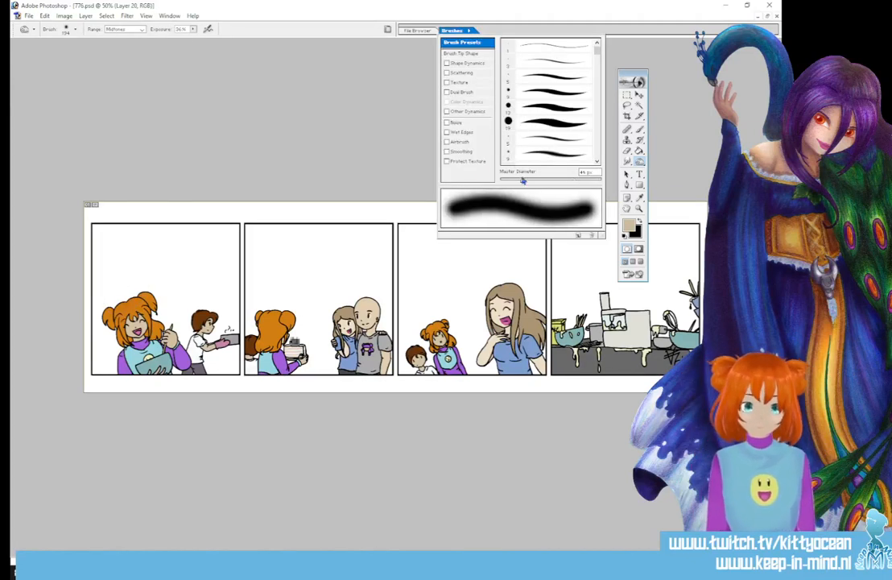
pyautogui.click(128, 269)
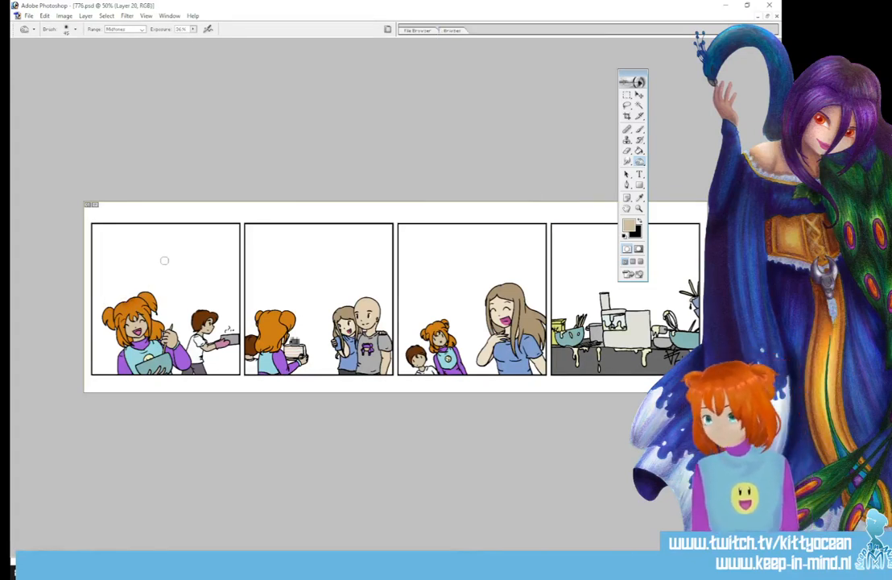
pyautogui.click(454, 31)
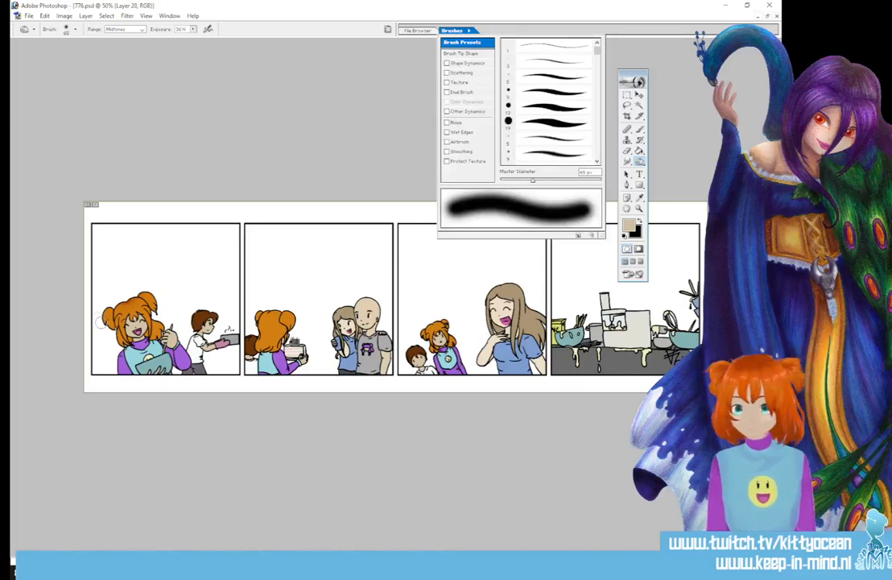
pyautogui.click(89, 278)
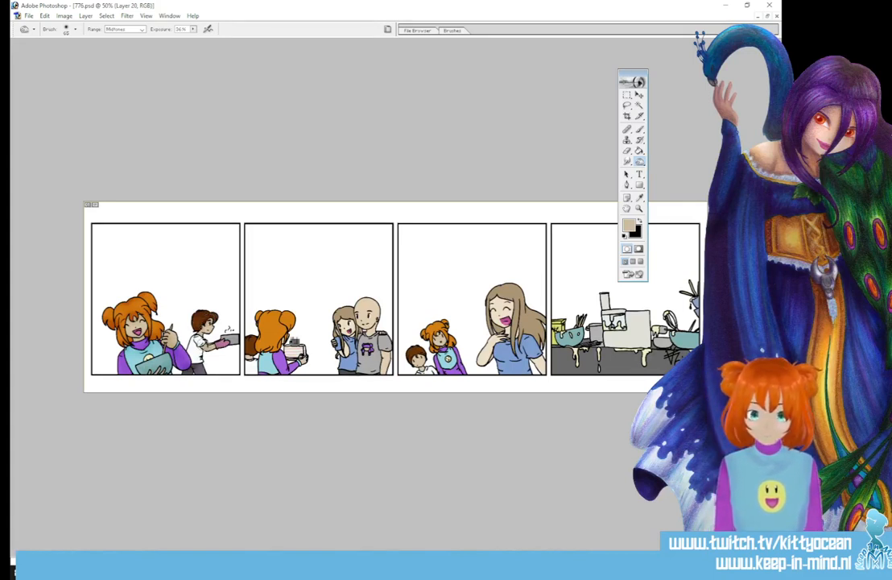
pyautogui.click(192, 29)
pyautogui.moveTo(164, 39); pyautogui.dragTo(178, 38)
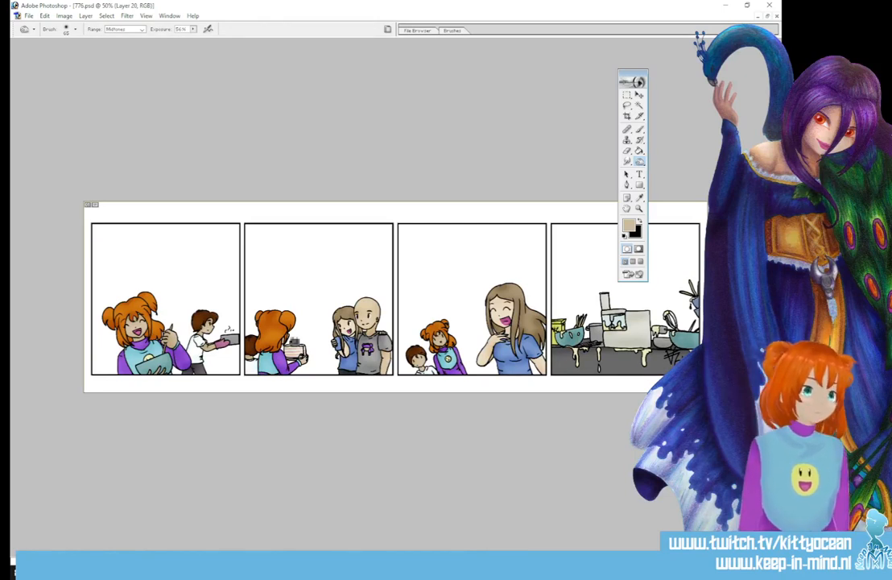
# - Lighten the laughing woman in the third panel with the Dodge tool, set to Highlights, 27% exposure and a 75 px brush
pyautogui.moveTo(639, 161); pyautogui.dragTo(669, 166)
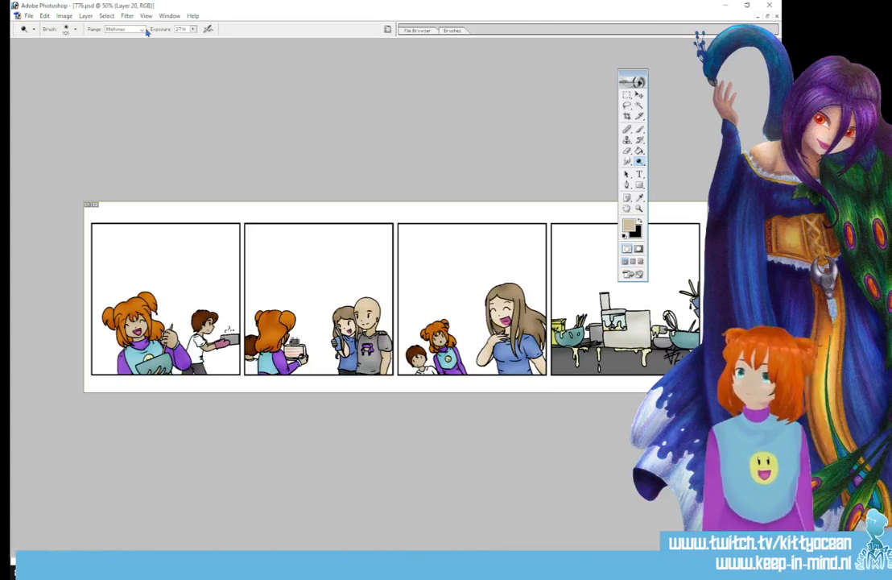
pyautogui.click(121, 29)
pyautogui.click(121, 44)
pyautogui.click(639, 326)
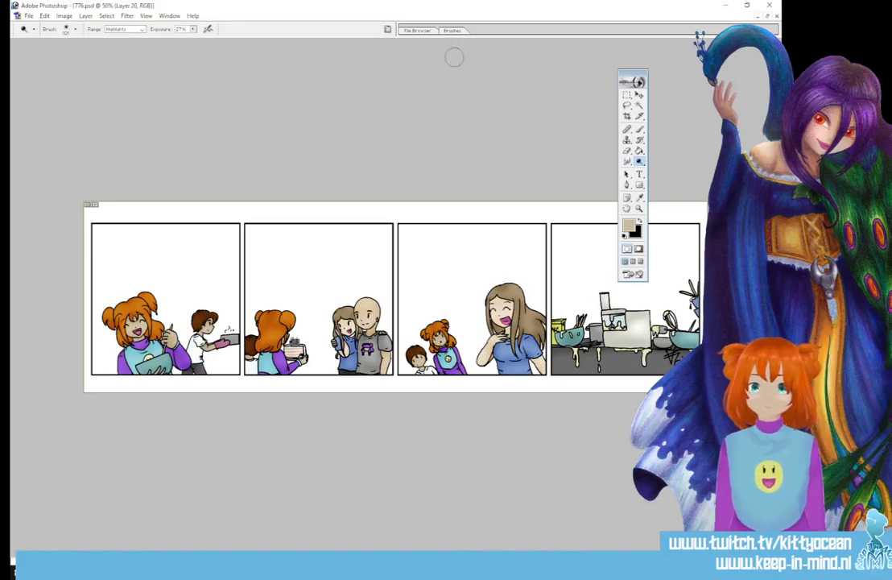
pyautogui.click(452, 31)
pyautogui.click(542, 182)
pyautogui.click(516, 284)
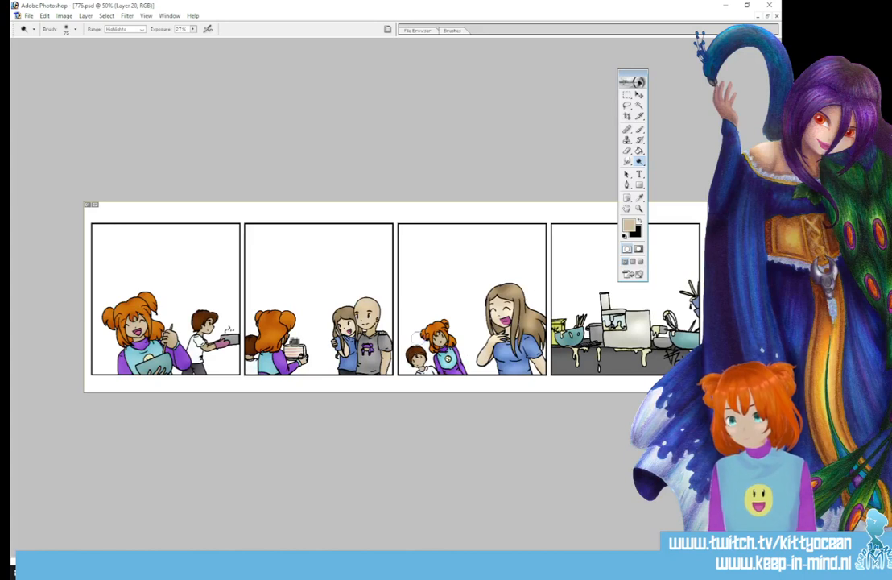
# - Add highlights to the two children in the third panel with a smaller Dodge brush, and to the characters in the first two panels at 60 px
pyautogui.click(451, 30)
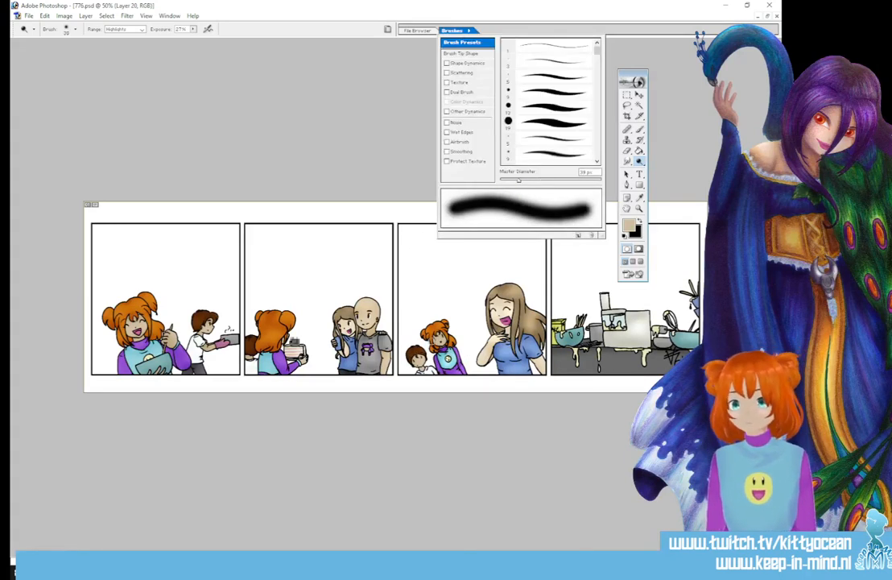
pyautogui.click(416, 360)
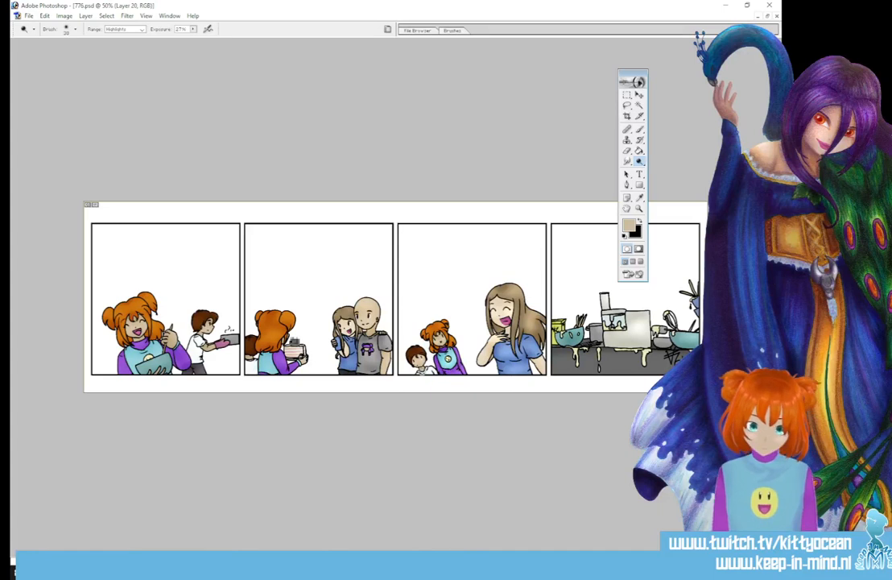
pyautogui.click(466, 31)
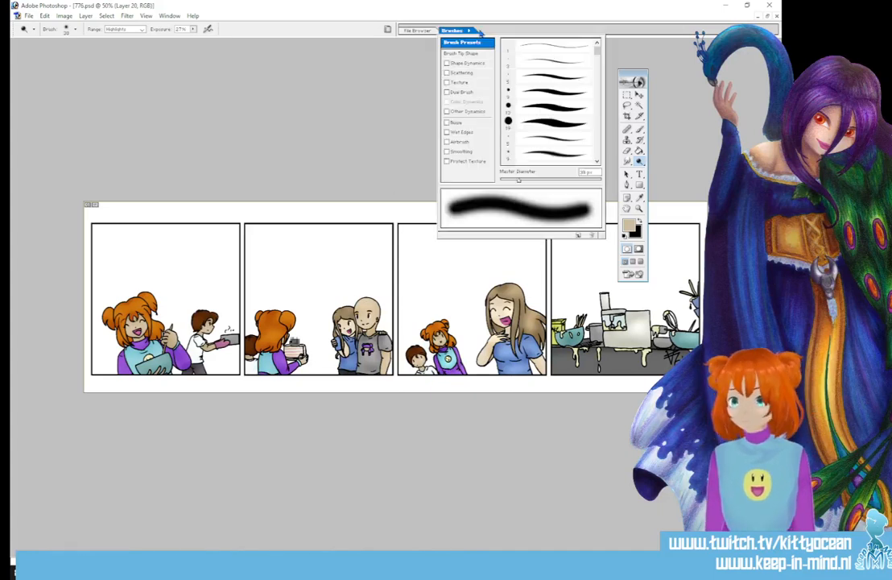
pyautogui.click(532, 183)
pyautogui.click(363, 302)
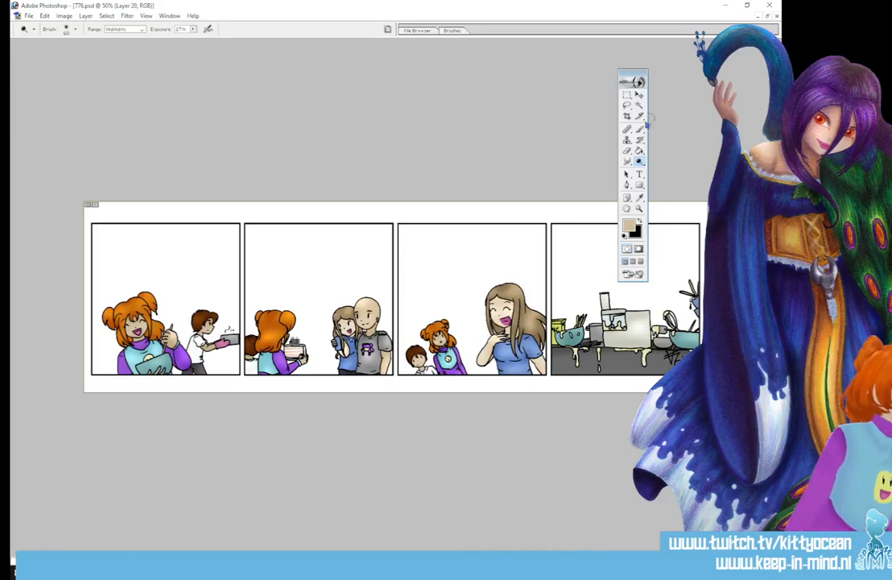
# - Select the blank white backgrounds of all four panels with the Magic Wand at a tolerance of 100
pyautogui.press('w')
pyautogui.click(631, 293)
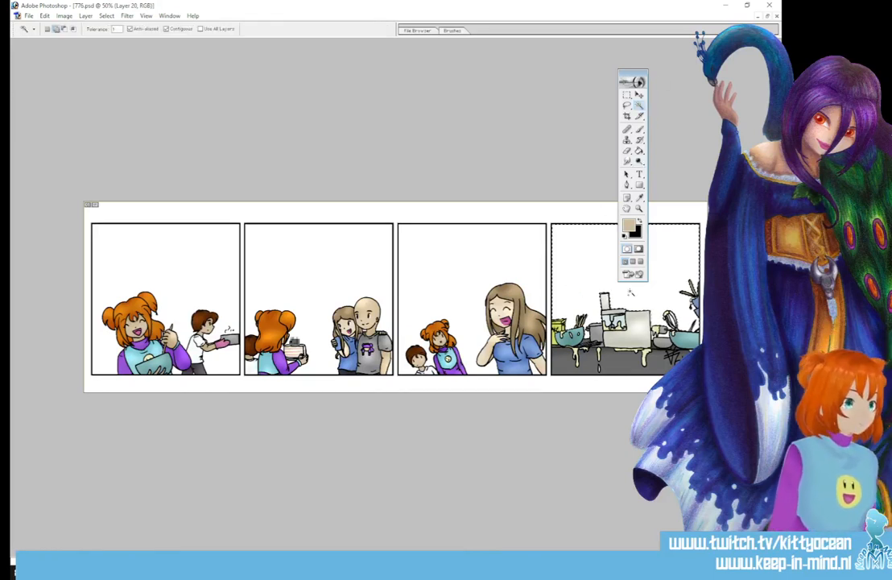
pyautogui.hotkey('ctrl', 'd')
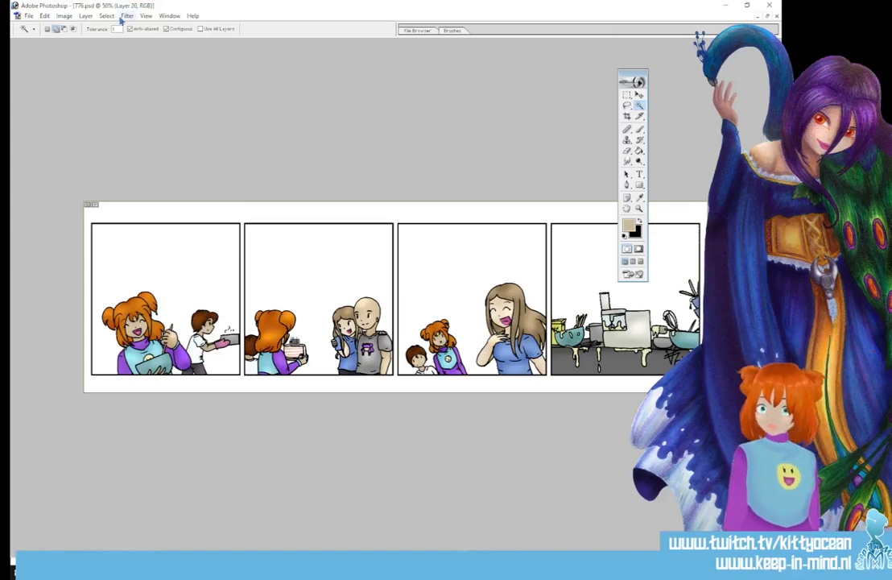
pyautogui.write('100')
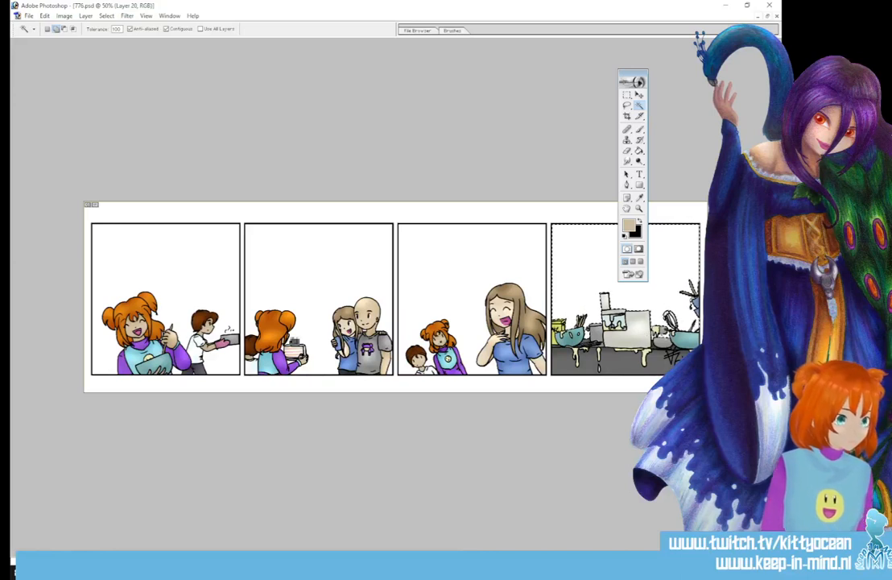
pyautogui.click(455, 319)
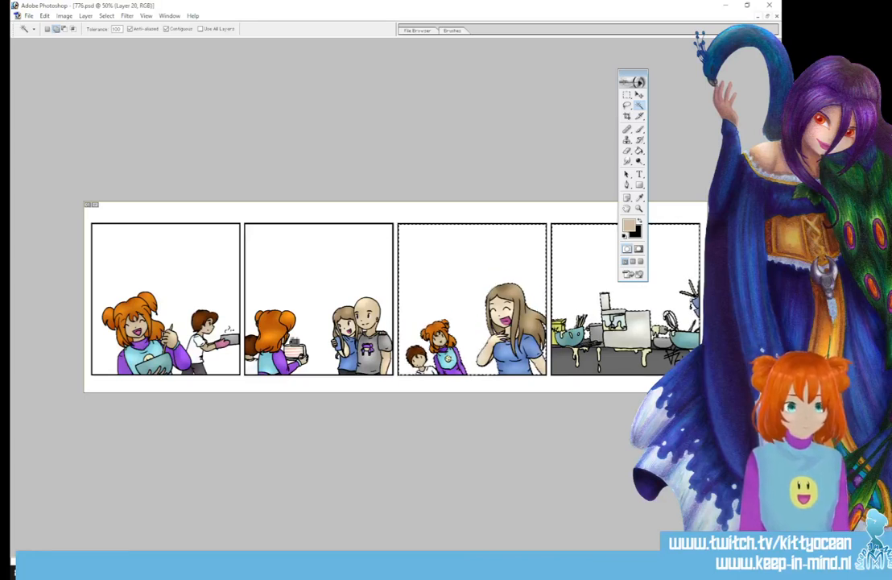
pyautogui.click(314, 278)
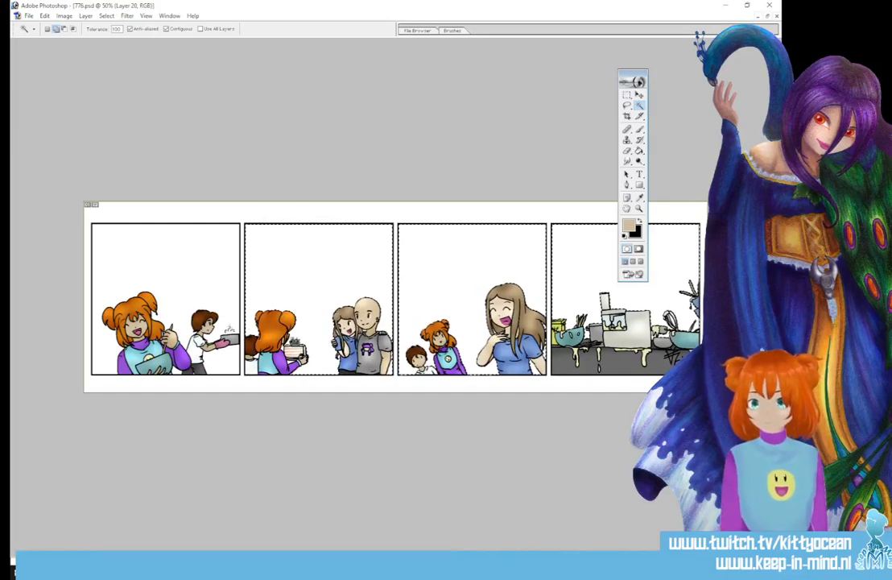
pyautogui.click(225, 249)
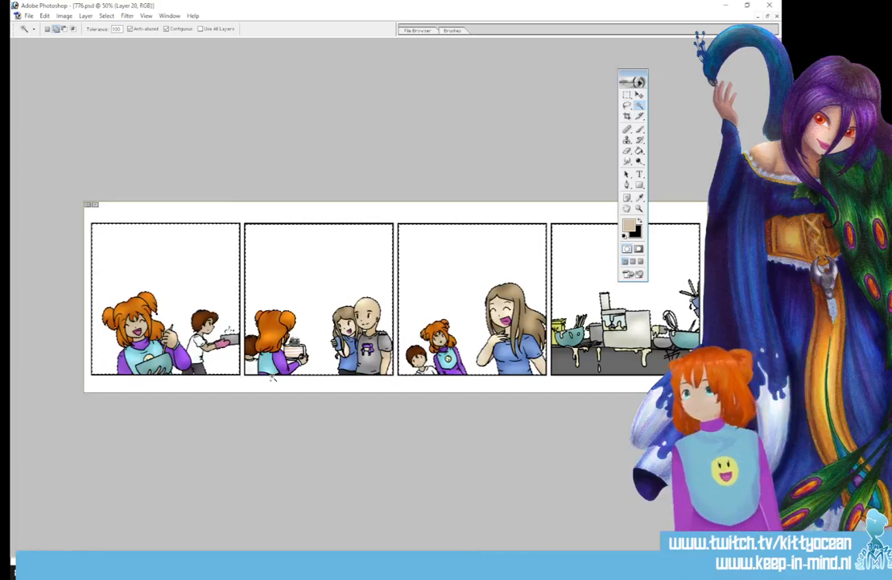
# - Add the small missed background gaps around the characters to the selection with the Lasso, panel by panel
pyautogui.hotkey('ctrl', '+')
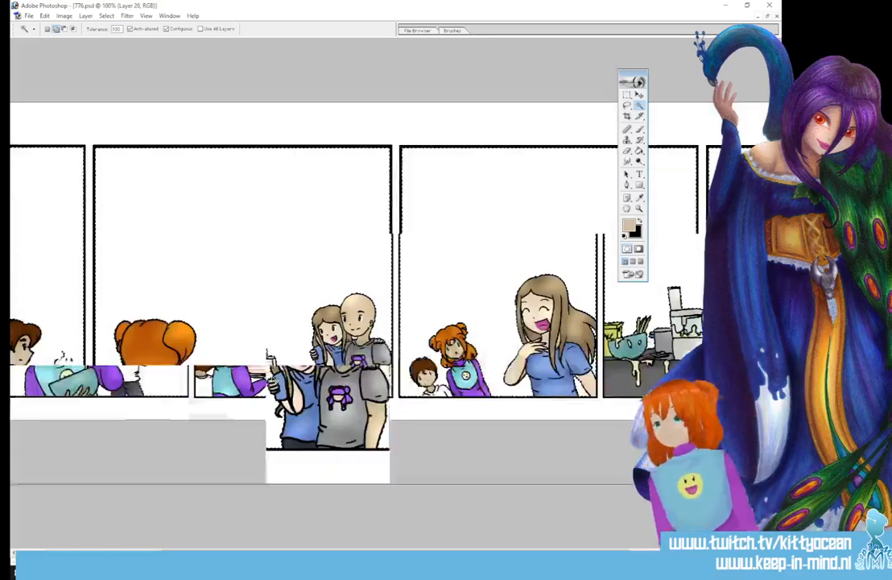
pyautogui.moveTo(322, 552); pyautogui.dragTo(168, 553)
pyautogui.press('l')
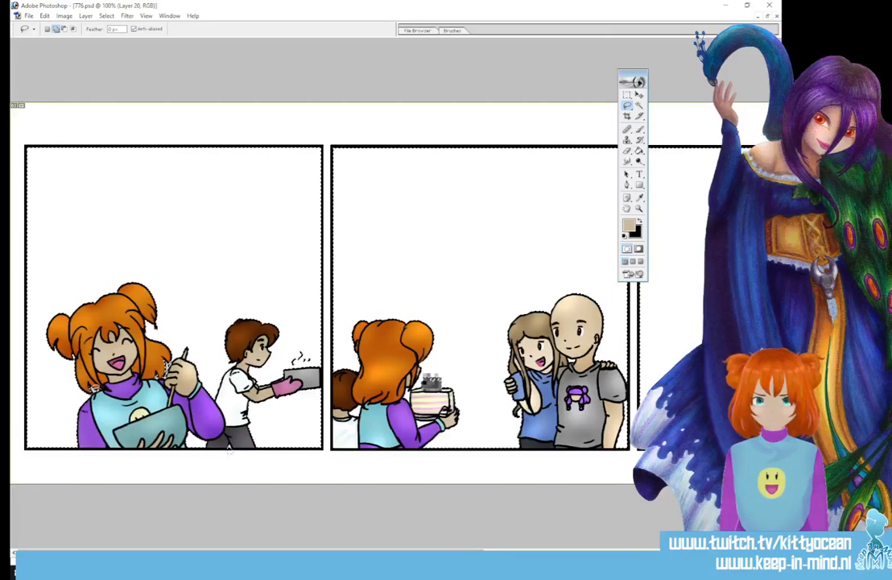
pyautogui.moveTo(228, 451); pyautogui.dragTo(106, 453)
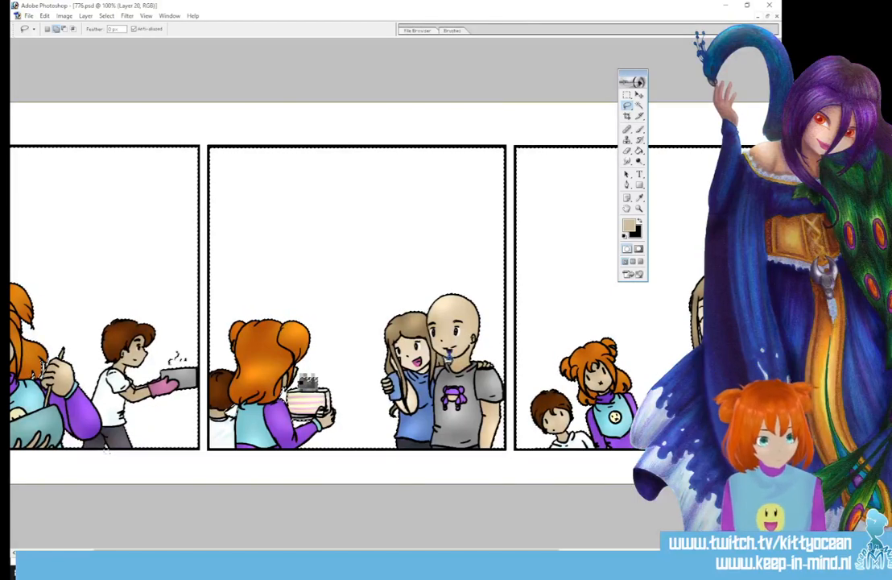
pyautogui.hscroll(3, 350, 298)
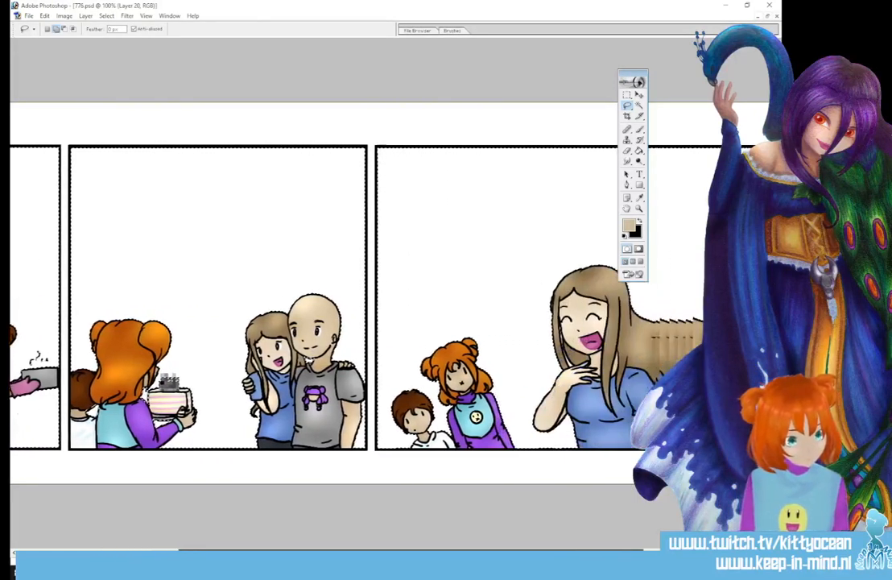
pyautogui.hscroll(3, 349, 298)
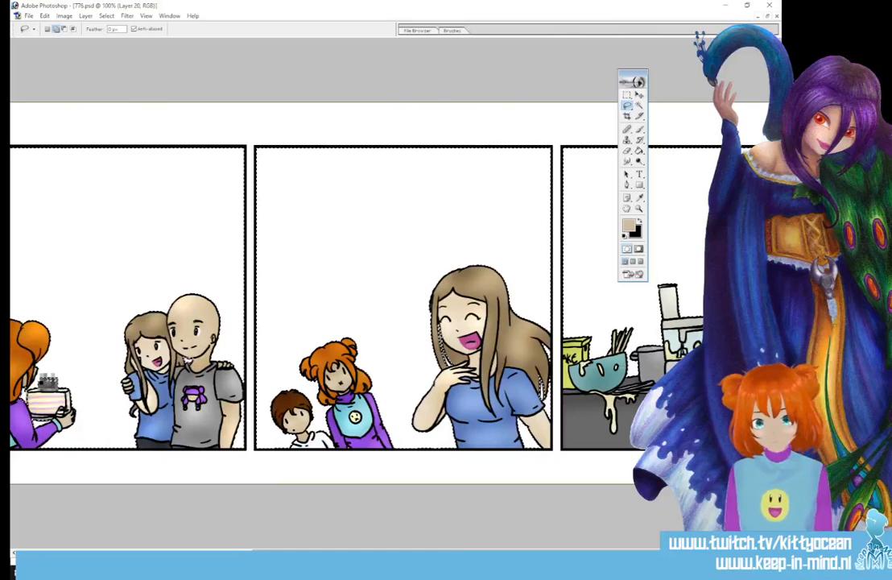
pyautogui.hscroll(3, 356, 297)
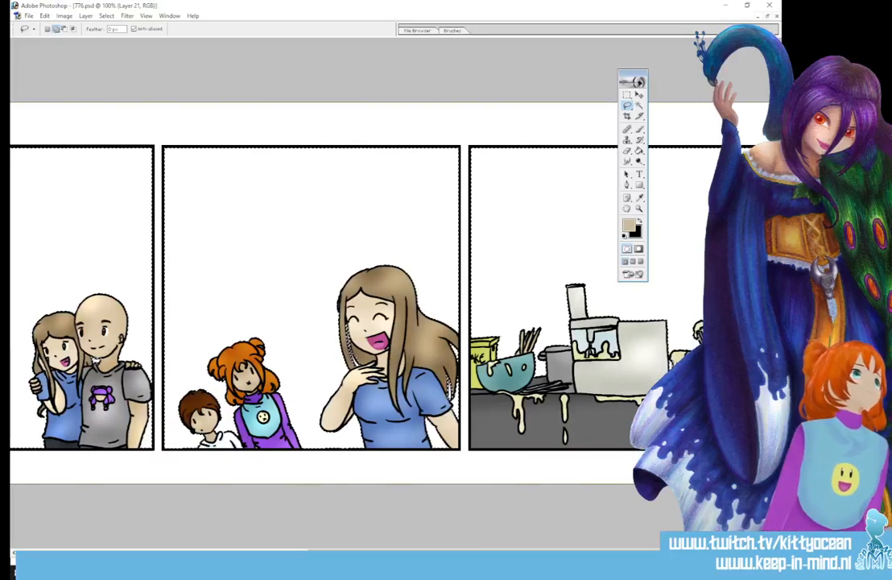
# - Restore the background selection and fill the panel backgrounds with the tan foreground colour using the Paint Bucket
pyautogui.hotkey('ctrl', 'd')
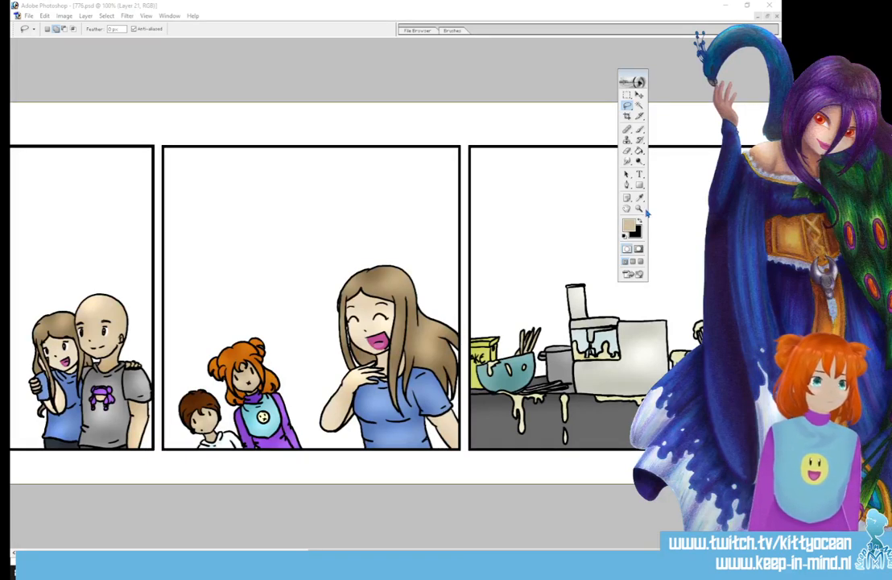
pyautogui.hotkey('ctrl', 'shift', 'd')
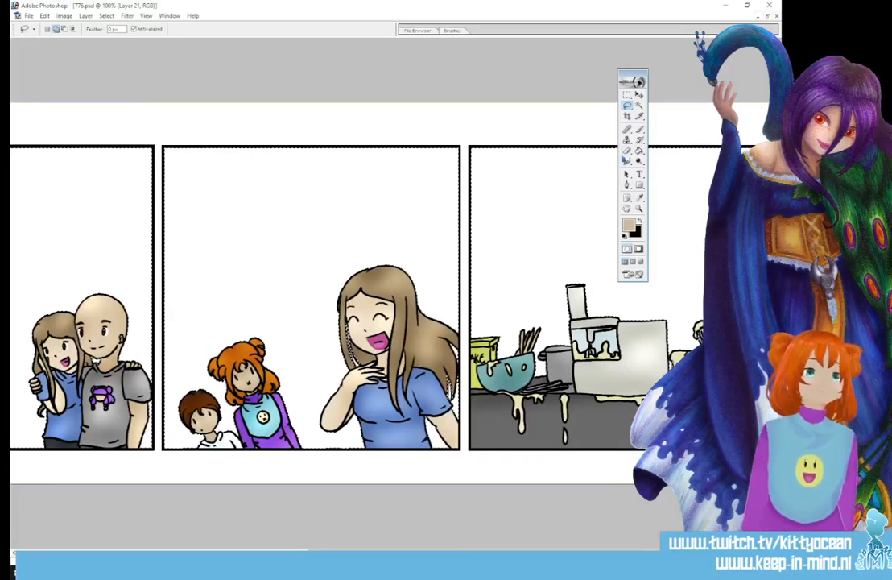
pyautogui.press('g')
pyautogui.click(576, 199)
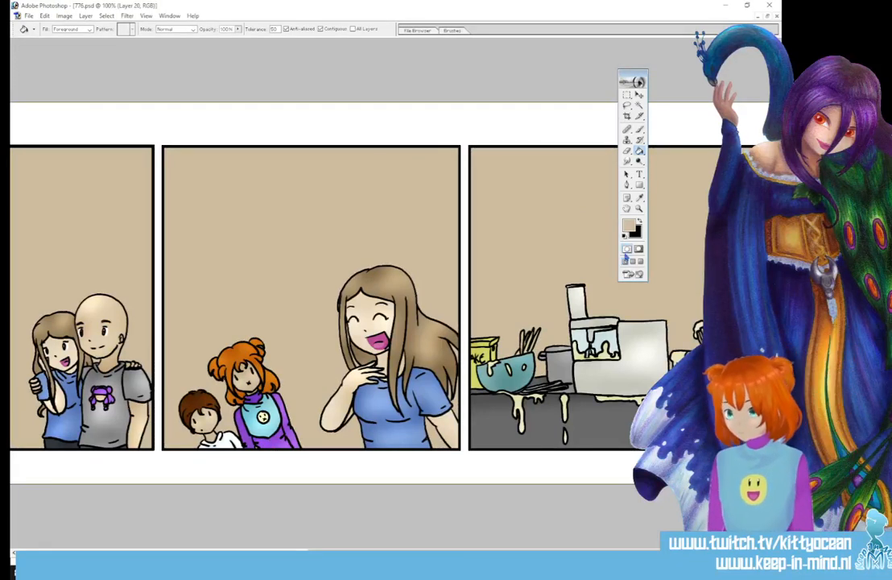
# - Sample the purple of the girl's sleeve in the third panel and touch up the lower edge of her jumper with the Brush
pyautogui.click(638, 195)
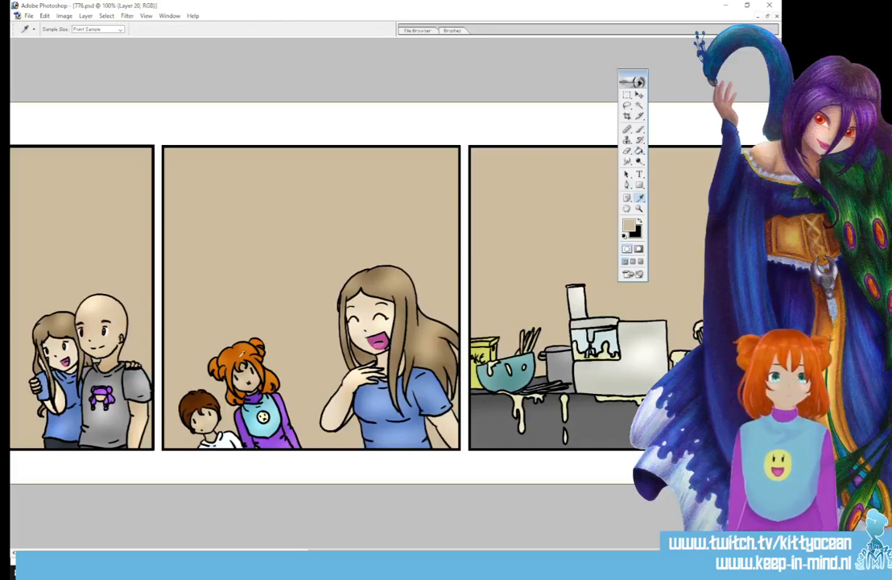
pyautogui.click(281, 439)
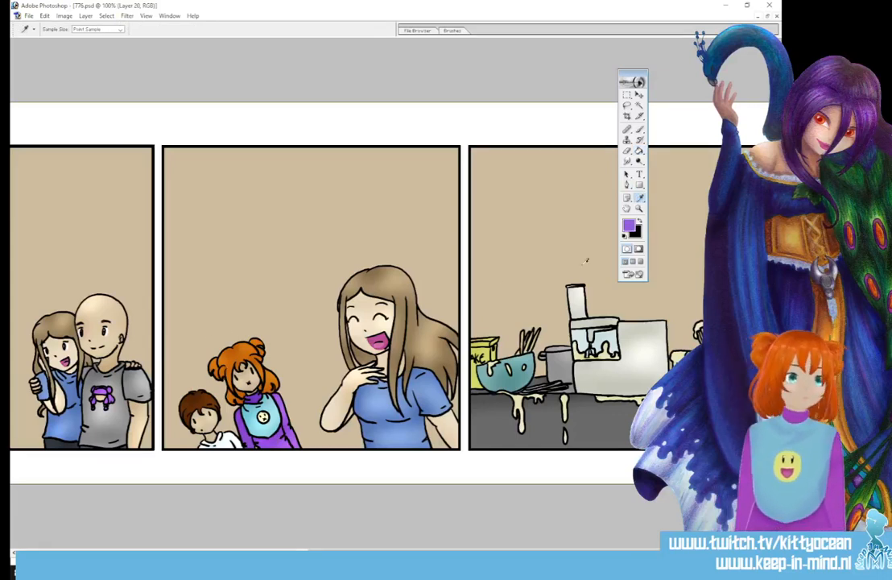
pyautogui.click(640, 130)
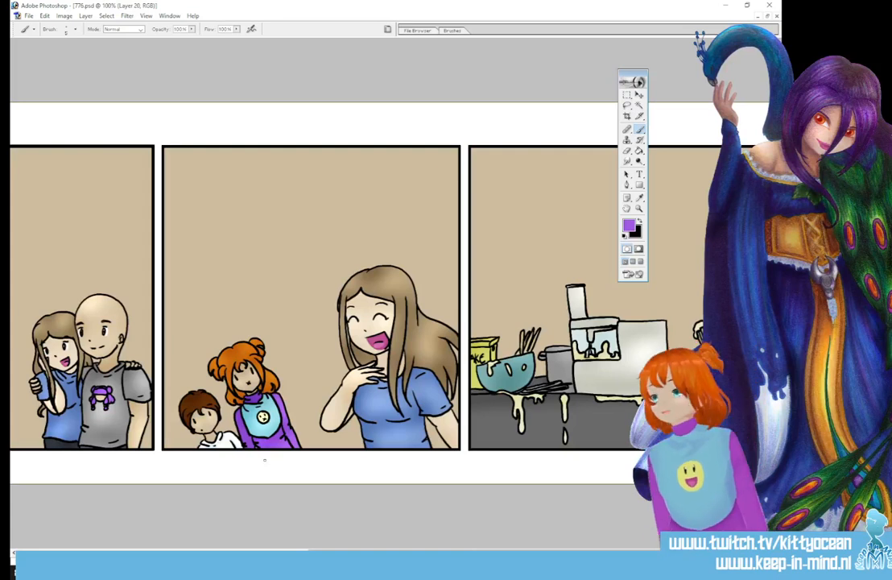
pyautogui.hotkey('ctrl', '-')
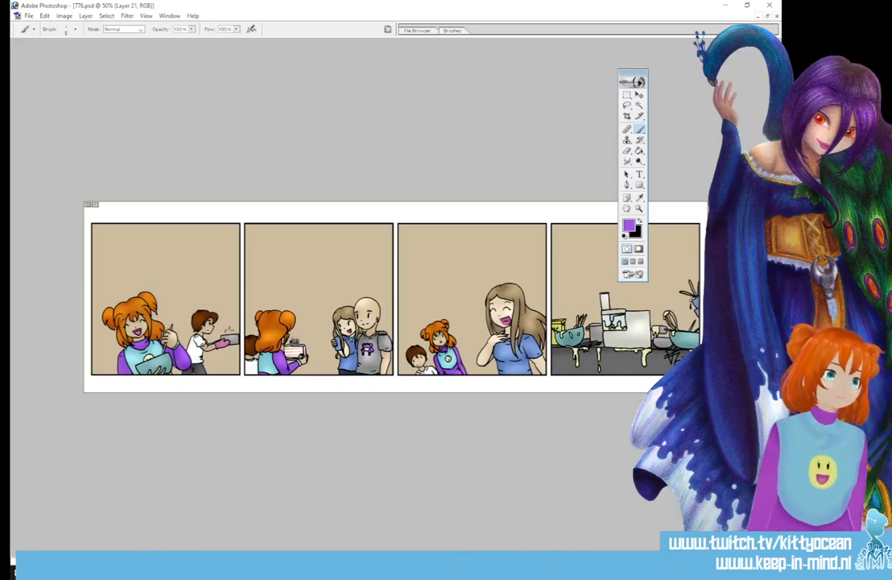
pyautogui.doubleClick(635, 233)
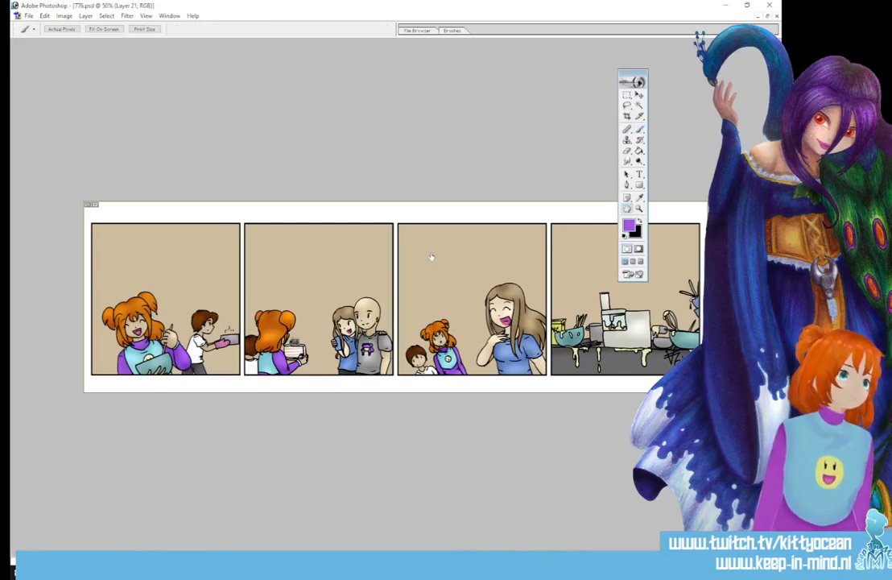
# - Apply an orange-to-white linear Gradient Overlay to the panel background layer and soften it by lowering the layer opacity
pyautogui.click(363, 456)
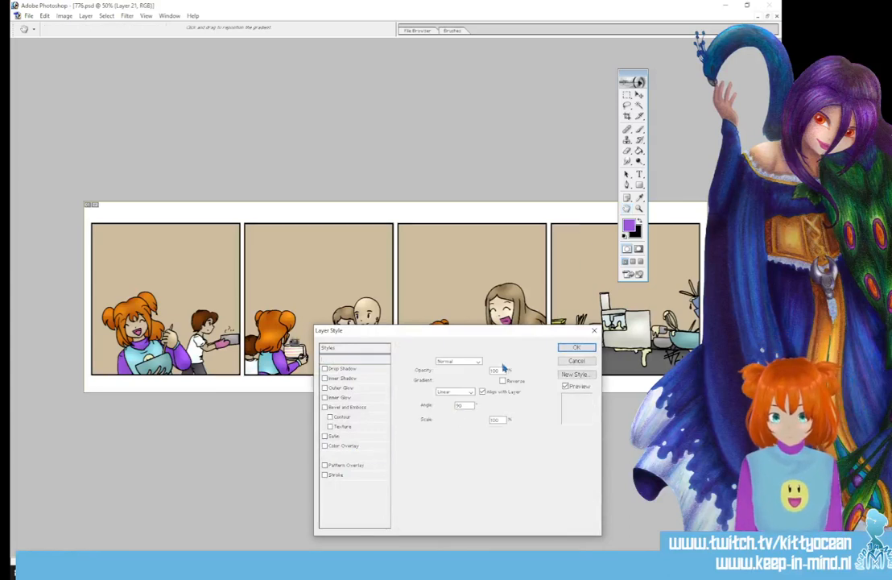
pyautogui.click(492, 381)
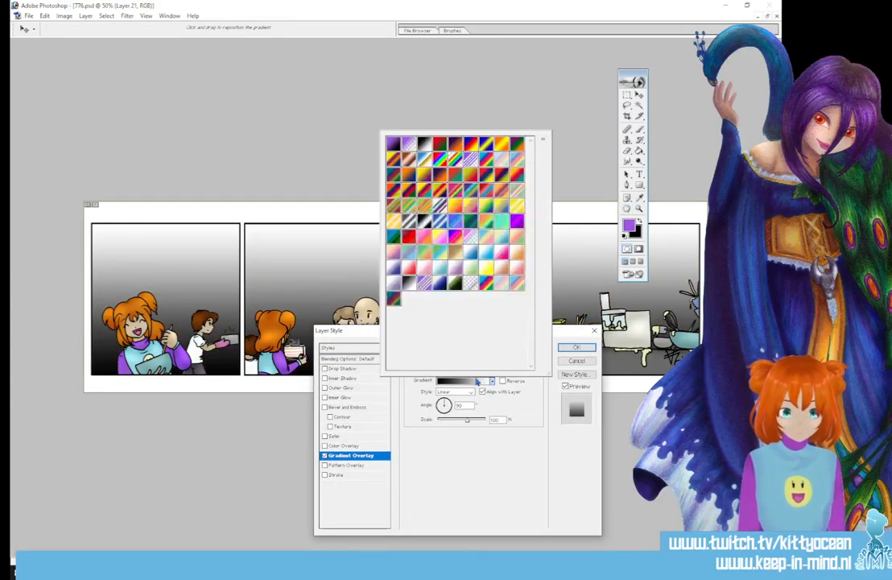
pyautogui.click(516, 254)
pyautogui.click(573, 348)
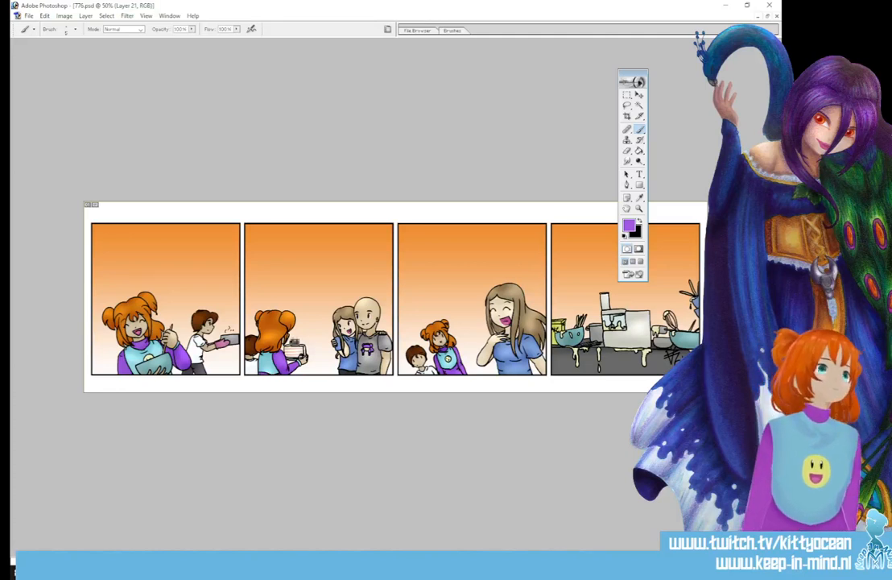
pyautogui.press('Return')
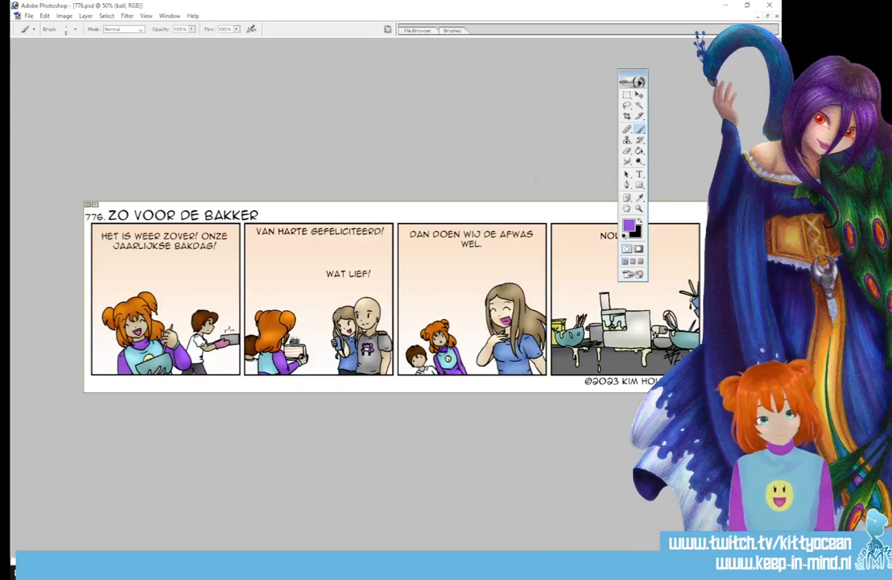
# - Select an elliptical speech balloon area around each of the five dialogue texts with the Elliptical Marquee on the ball layer
pyautogui.moveTo(625, 74); pyautogui.dragTo(725, 64)
pyautogui.press('m')
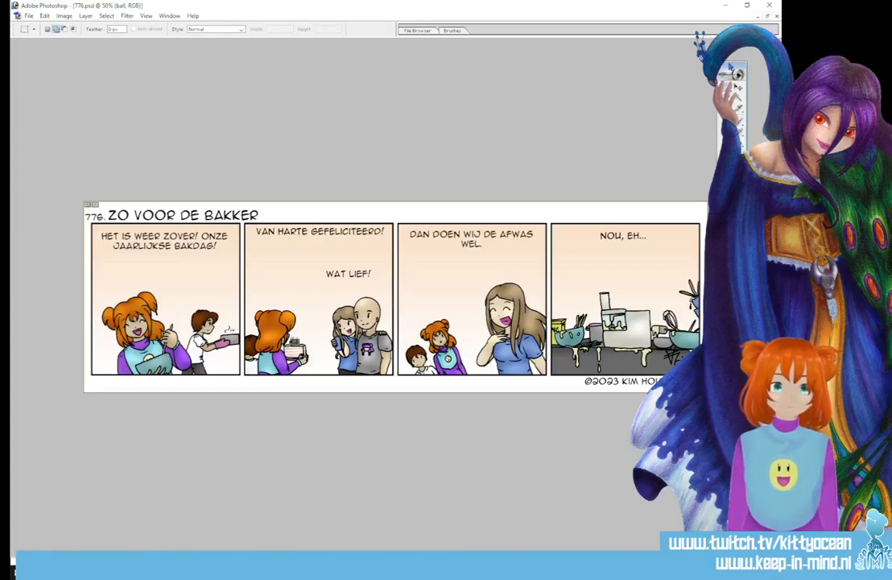
pyautogui.moveTo(731, 70); pyautogui.dragTo(50, 73)
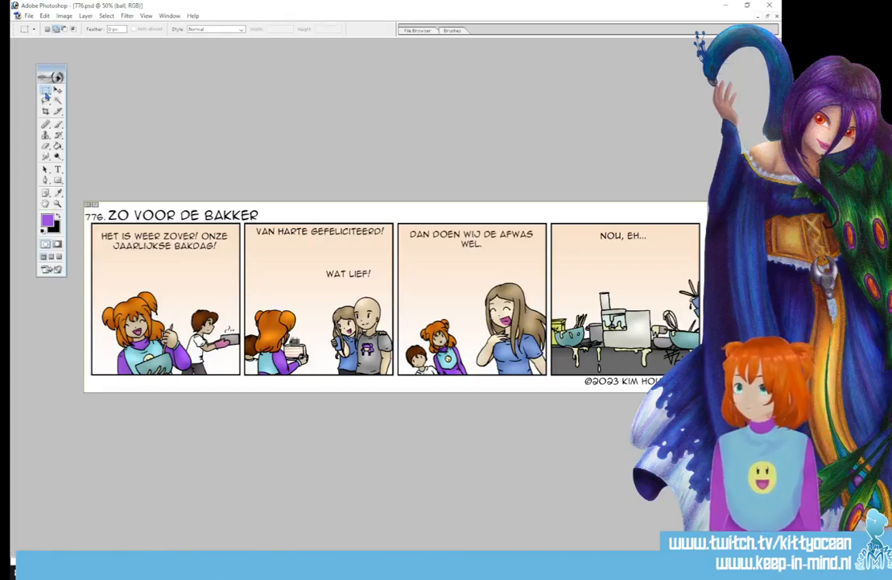
pyautogui.click(46, 91)
pyautogui.click(81, 92)
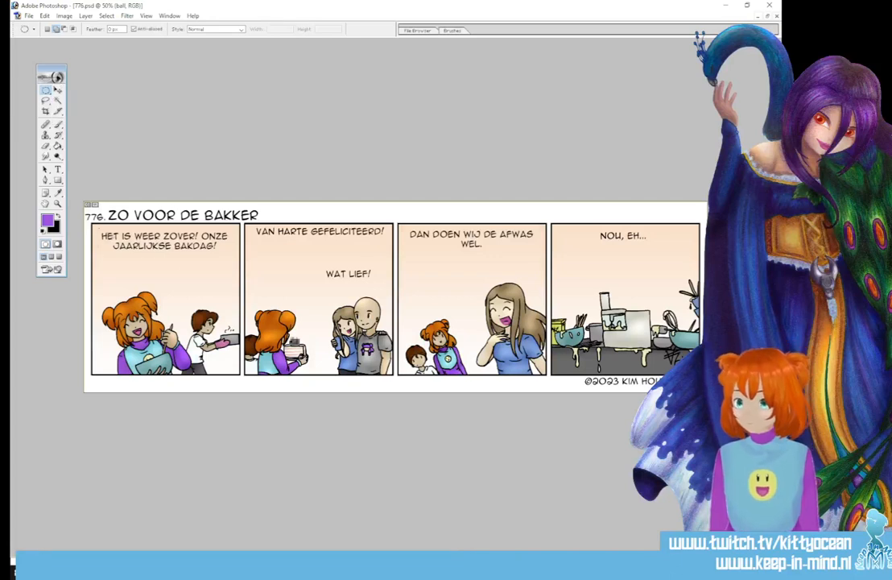
pyautogui.moveTo(237, 275); pyautogui.dragTo(232, 276)
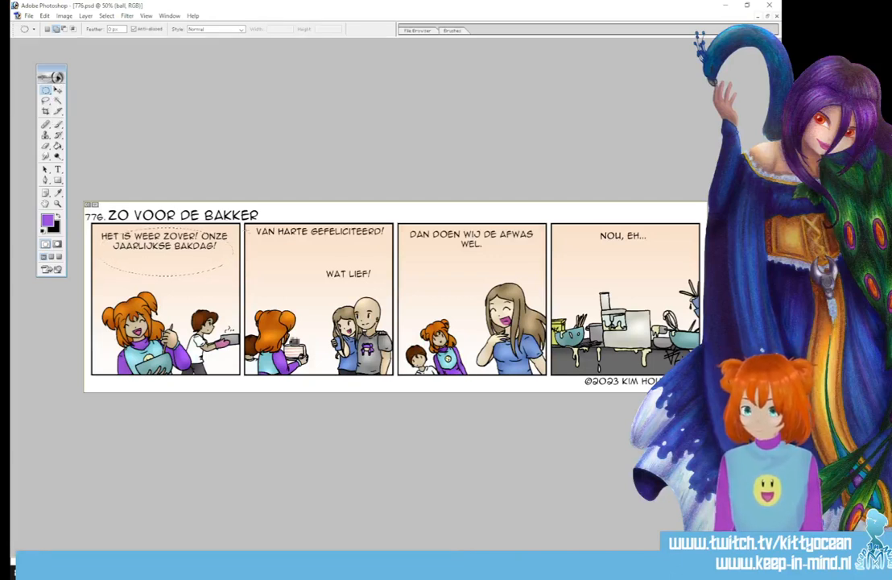
pyautogui.moveTo(294, 247); pyautogui.dragTo(388, 259)
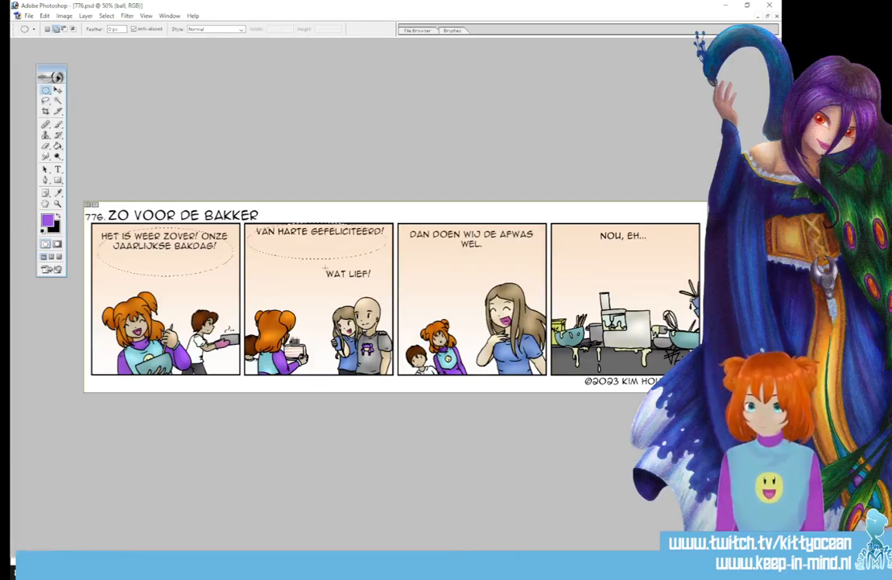
pyautogui.moveTo(322, 266); pyautogui.dragTo(371, 292)
pyautogui.moveTo(404, 224); pyautogui.dragTo(537, 263)
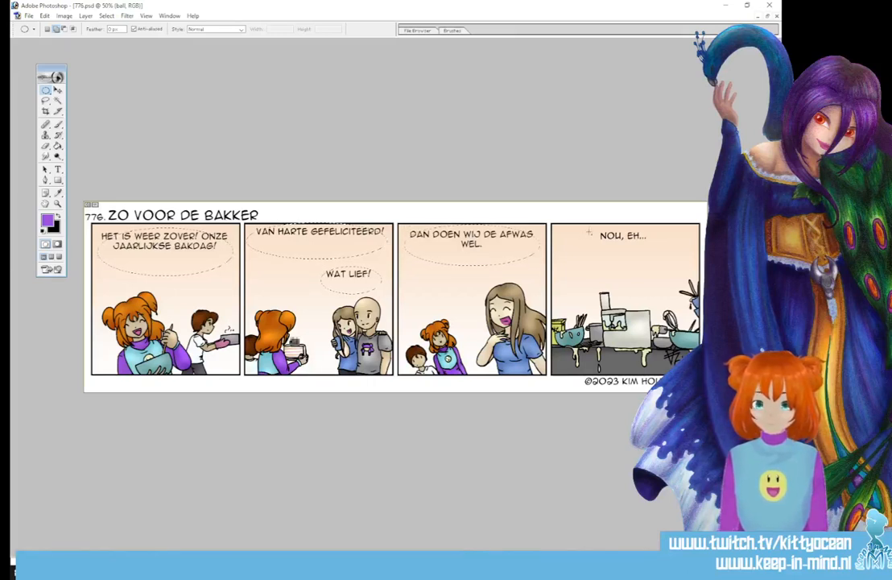
pyautogui.moveTo(588, 228); pyautogui.dragTo(650, 256)
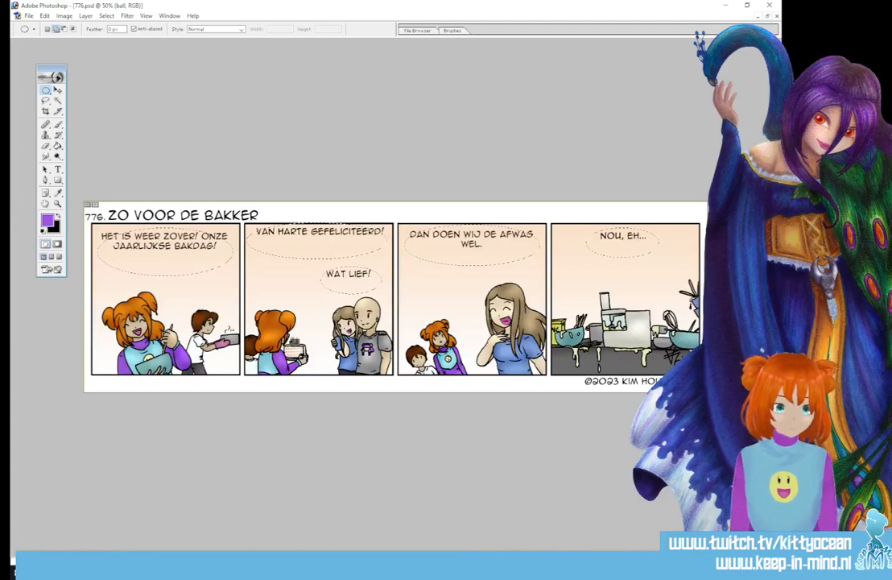
# - Set the foreground colour to white and fill the selected speech balloon ellipses with the Paint Bucket
pyautogui.click(57, 219)
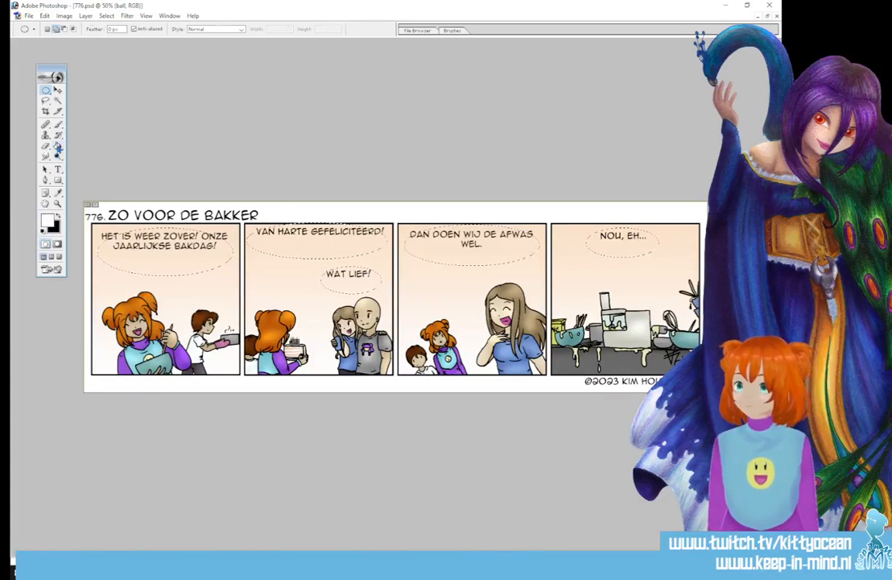
pyautogui.click(57, 146)
pyautogui.click(168, 245)
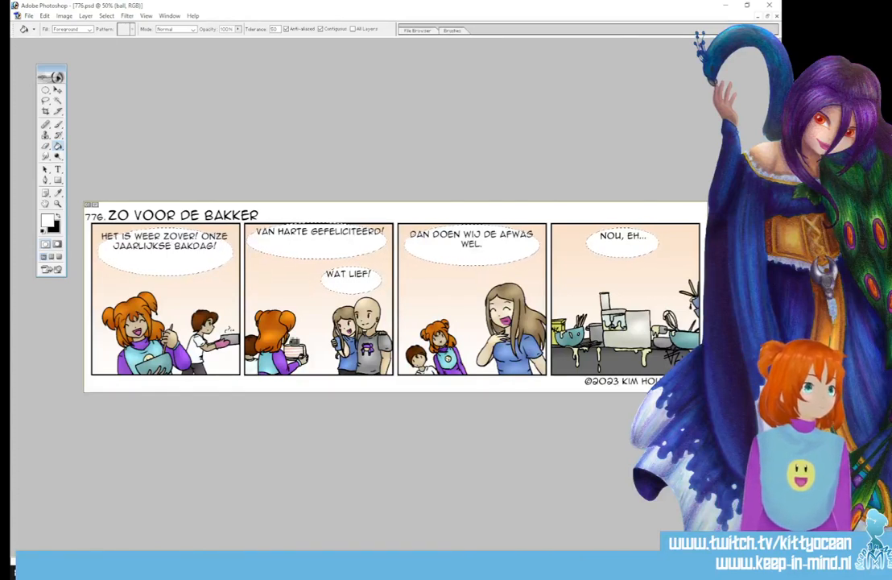
# - Outline pointed tails from the balloons in the first three panels towards their speakers with the Polygonal Lasso and fill them white
pyautogui.rightClick(46, 101)
pyautogui.click(78, 111)
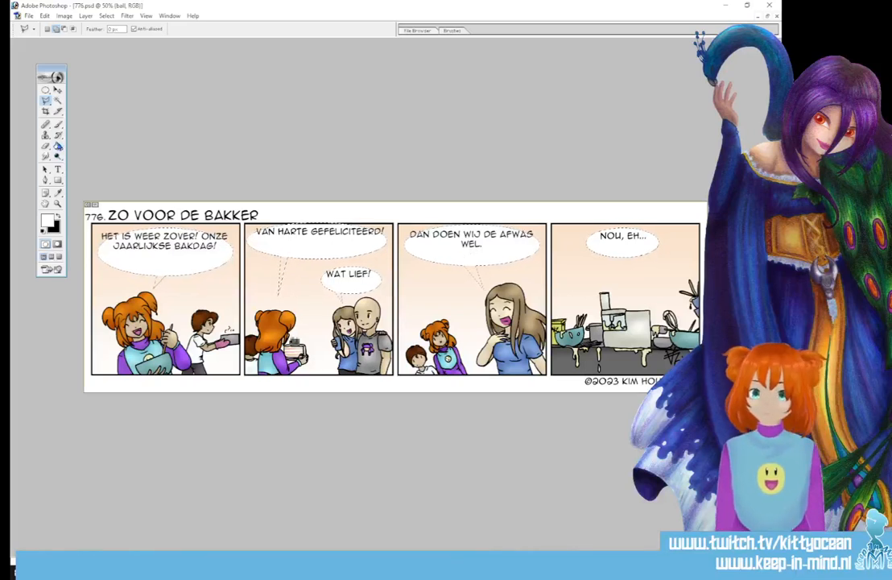
pyautogui.click(58, 146)
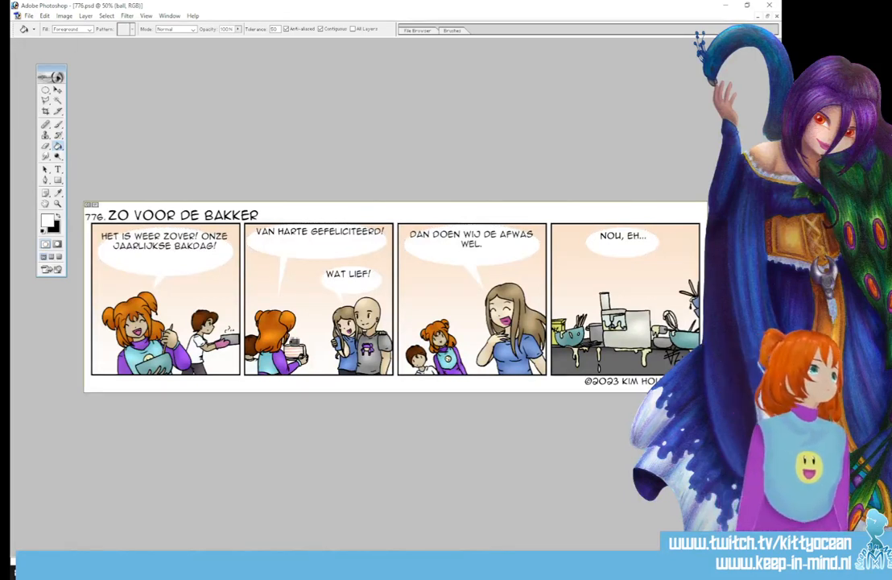
# - Add a 4 px black outside Stroke layer style to the speech balloons
pyautogui.doubleClick(745, 402)
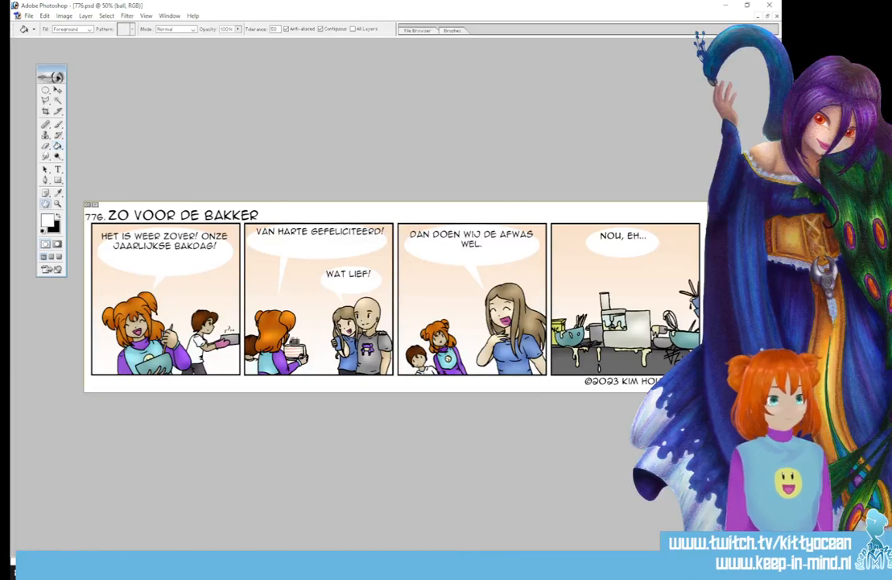
pyautogui.click(332, 475)
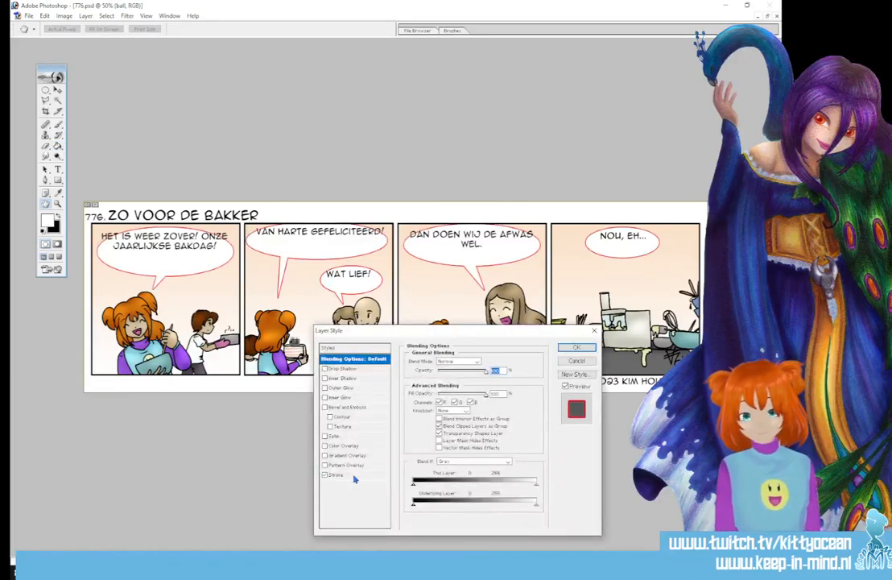
pyautogui.moveTo(499, 361); pyautogui.dragTo(425, 360)
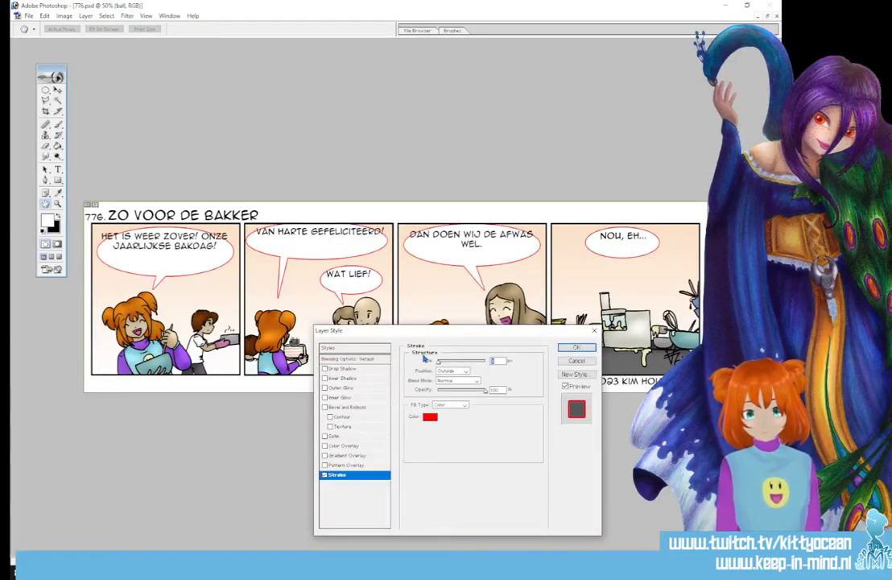
pyautogui.write('4')
pyautogui.click(429, 415)
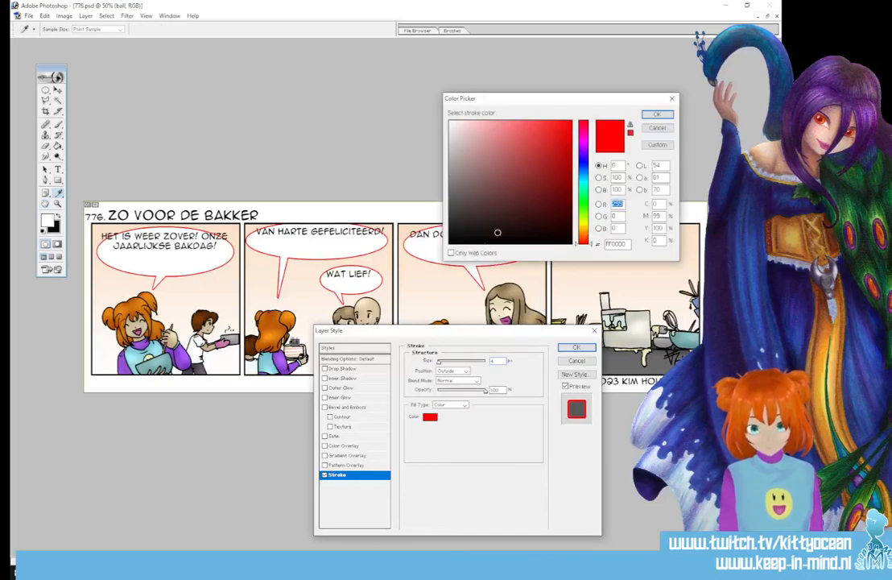
pyautogui.click(572, 242)
pyautogui.click(656, 116)
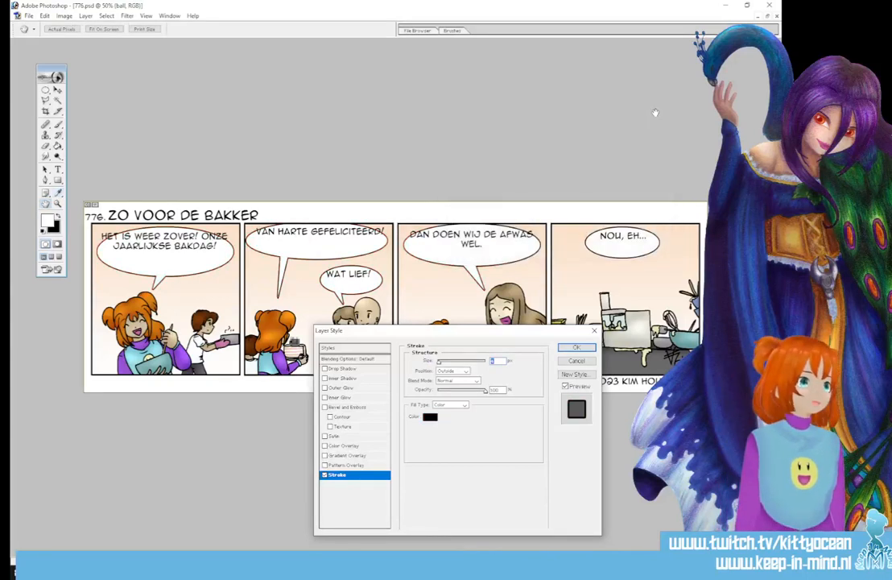
pyautogui.click(563, 347)
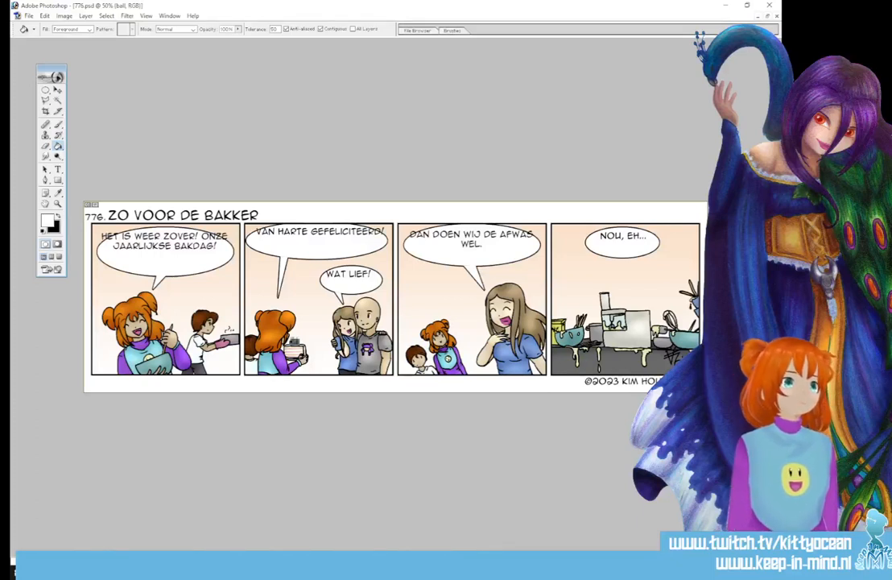
# - Narrow the "Van harte gefeliciteerd!" text box so the text wraps onto two lines, and reposition it inside its balloon
pyautogui.click(724, 322)
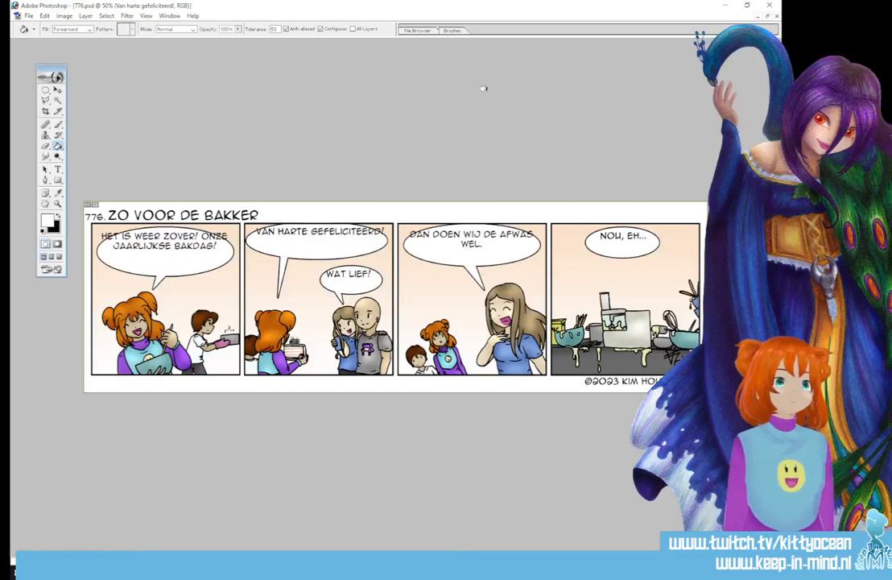
pyautogui.click(58, 171)
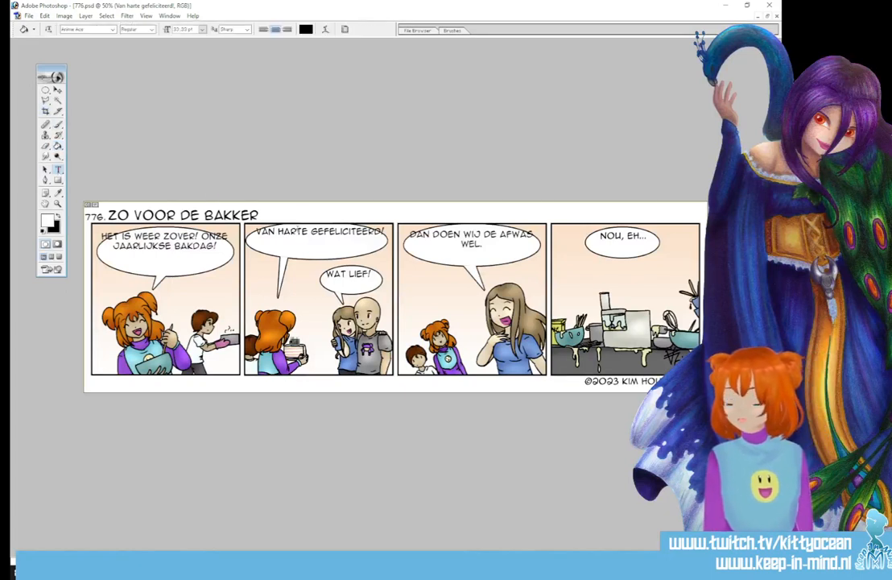
pyautogui.click(327, 249)
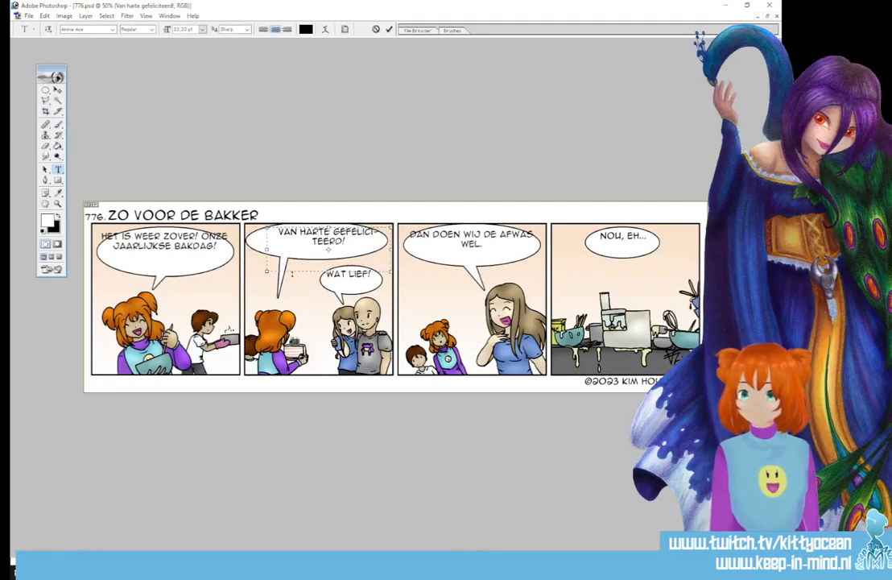
pyautogui.moveTo(392, 248); pyautogui.dragTo(384, 248)
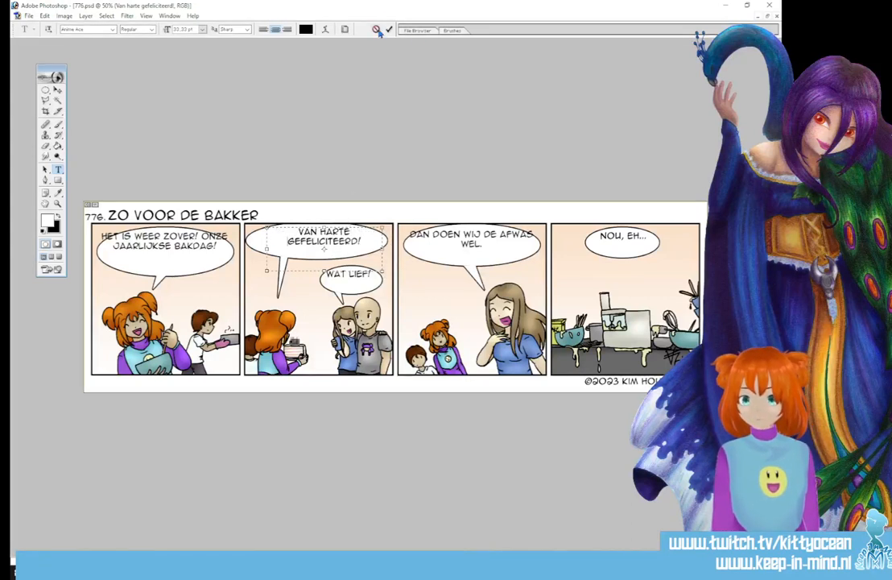
pyautogui.click(57, 90)
pyautogui.moveTo(312, 242); pyautogui.dragTo(305, 244)
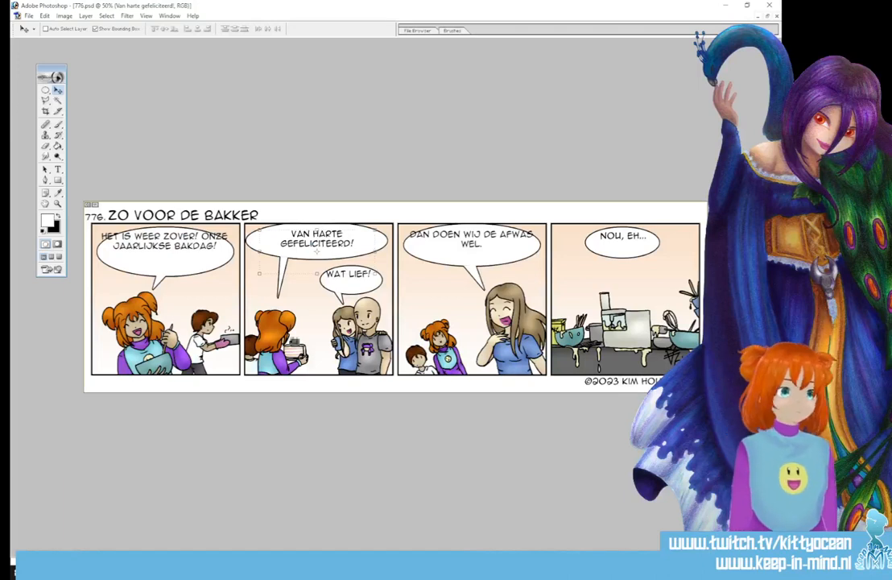
# - Lasso the "Van harte gefeliciteerd!" balloon on the ball layer and make it narrower with Free Transform to fit its text
pyautogui.moveTo(46, 100); pyautogui.dragTo(74, 98)
pyautogui.moveTo(211, 198)
pyautogui.mouseDown()
pyautogui.moveTo(245, 261)
pyautogui.moveTo(266, 231)
pyautogui.moveTo(333, 223)
pyautogui.moveTo(339, 185)
pyautogui.moveTo(254, 179)
pyautogui.moveTo(211, 196)
pyautogui.mouseUp()
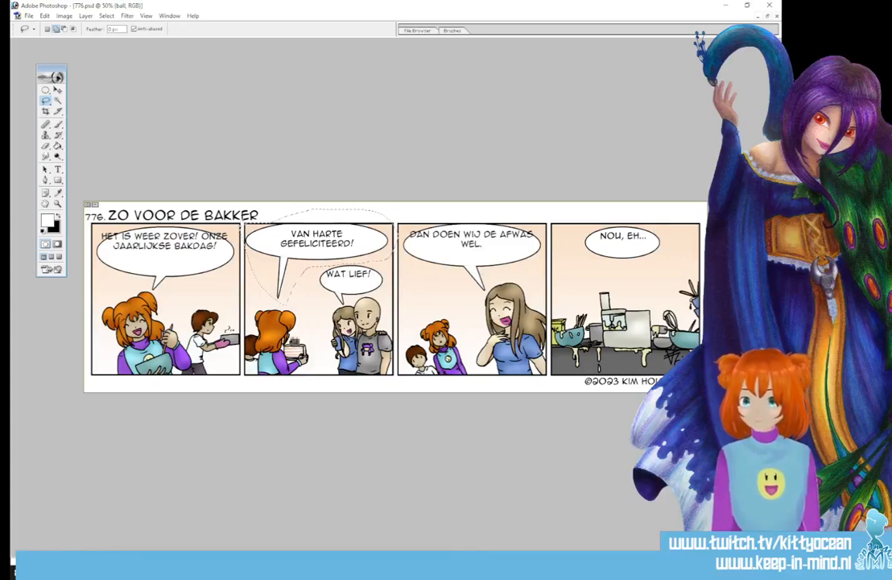
pyautogui.press('v')
pyautogui.hotkey('ctrl', 't')
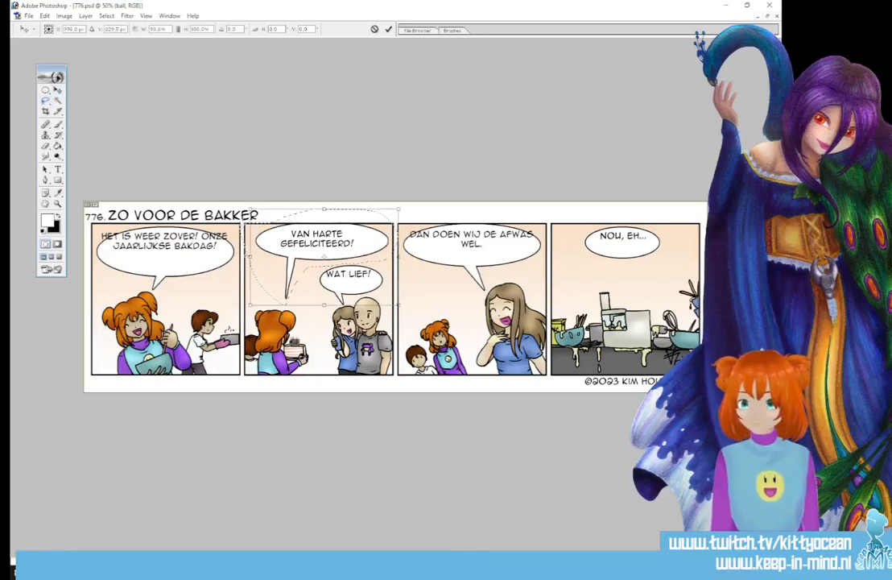
pyautogui.moveTo(248, 256); pyautogui.dragTo(256, 257)
pyautogui.moveTo(395, 257); pyautogui.dragTo(372, 256)
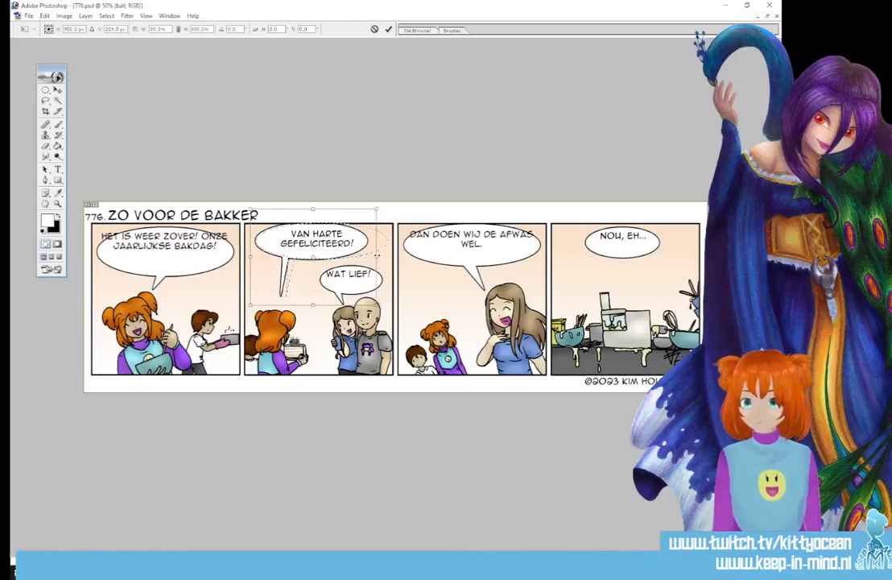
pyautogui.click(389, 29)
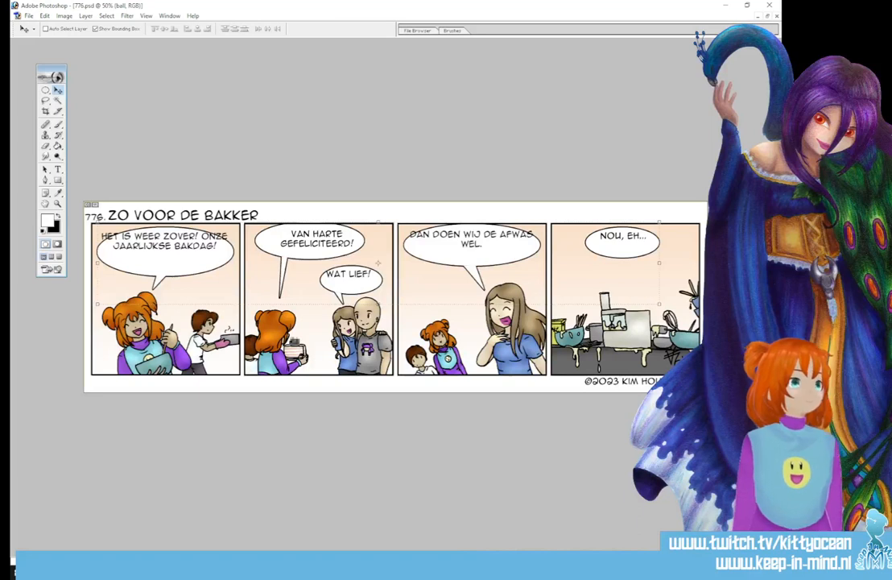
# - Centre the "Van harte gefeliciteerd!" and "Wat lief!" texts inside their balloons in the second panel
pyautogui.hotkey('alt', ']')
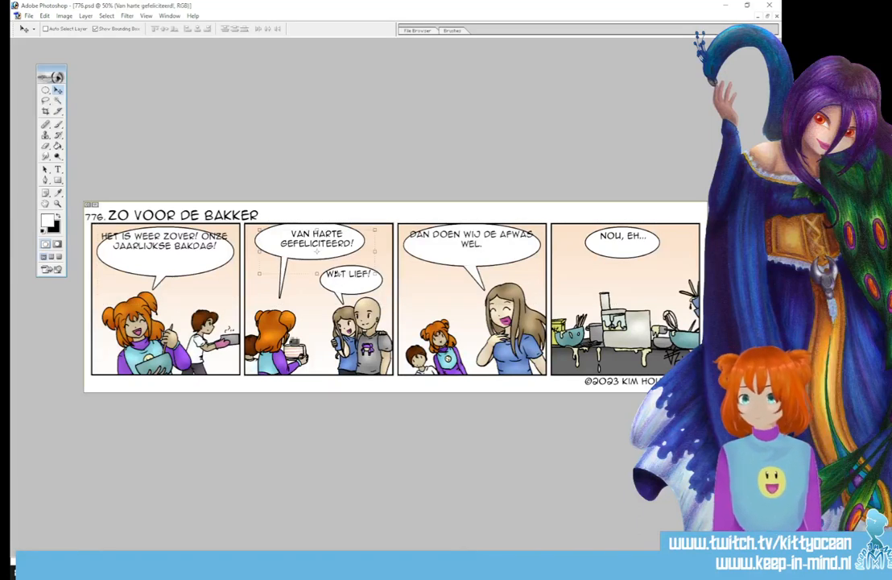
pyautogui.moveTo(317, 251); pyautogui.dragTo(310, 252)
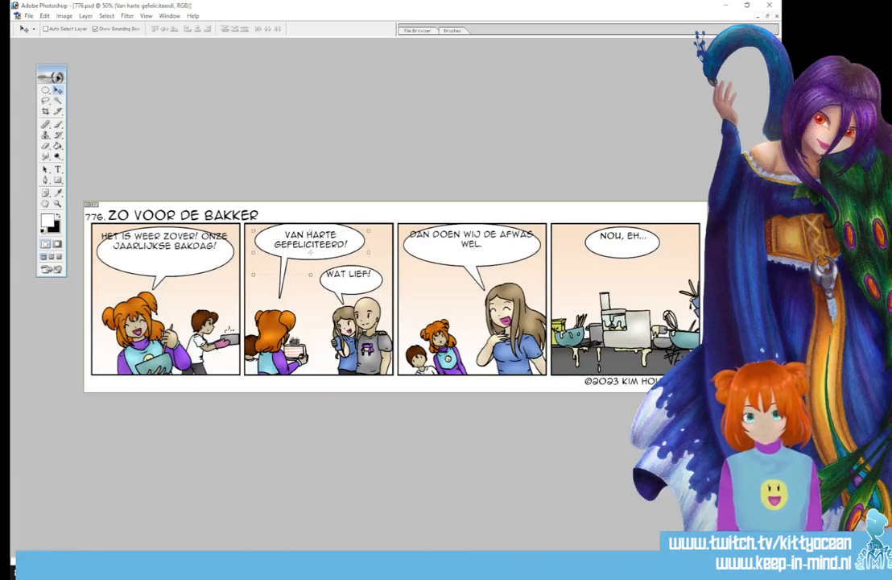
pyautogui.hotkey('alt', ']')
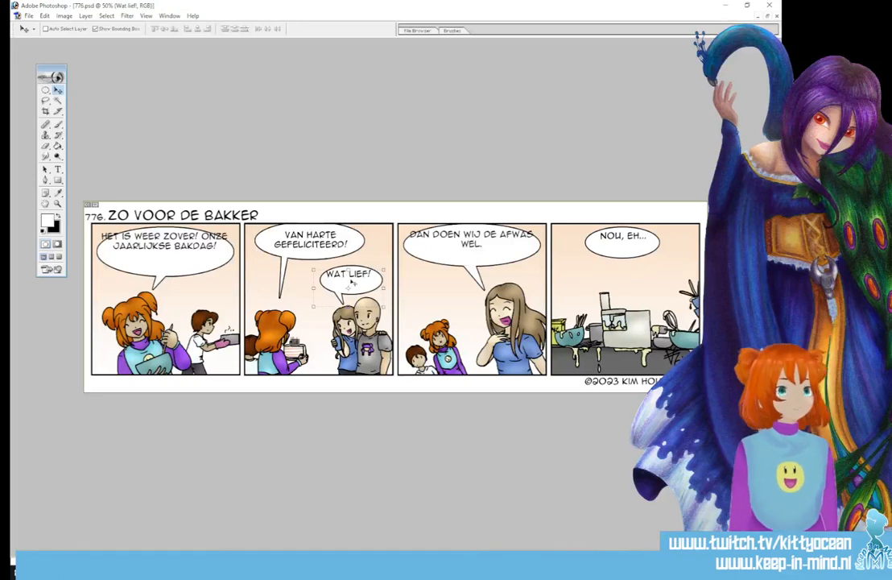
pyautogui.moveTo(356, 282); pyautogui.dragTo(360, 287)
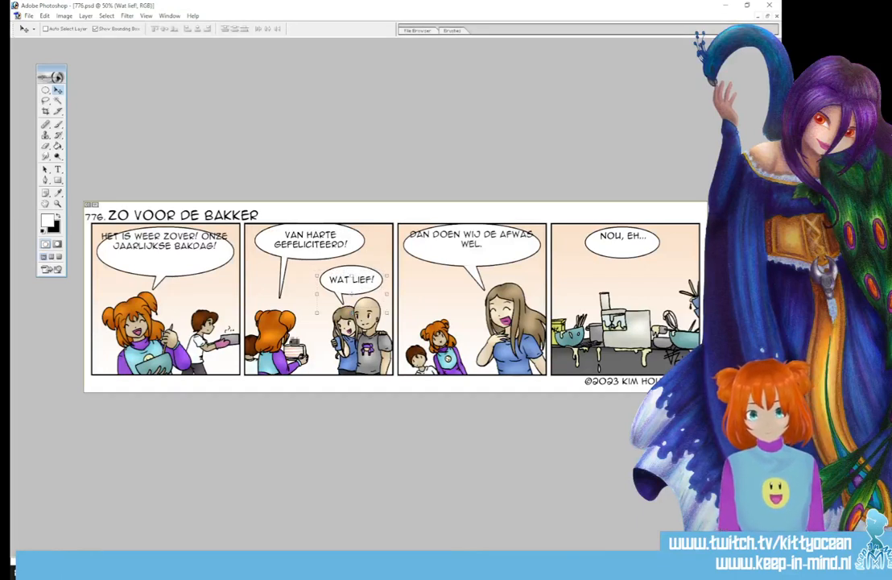
# - Narrow the "Dan doen wij de afwas wel." text box so the text wraps onto two even lines, and centre it in its balloon
pyautogui.hotkey('alt', ']')
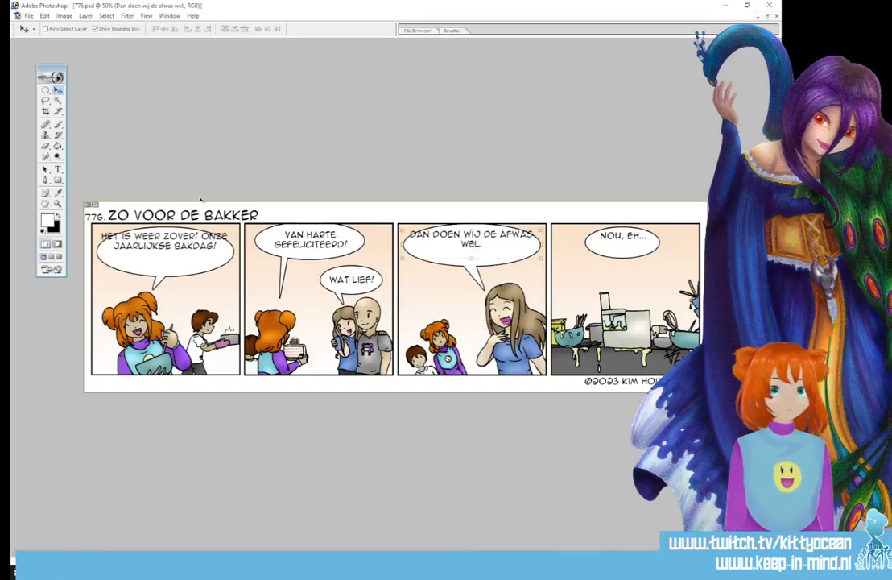
pyautogui.press('t')
pyautogui.click(431, 228)
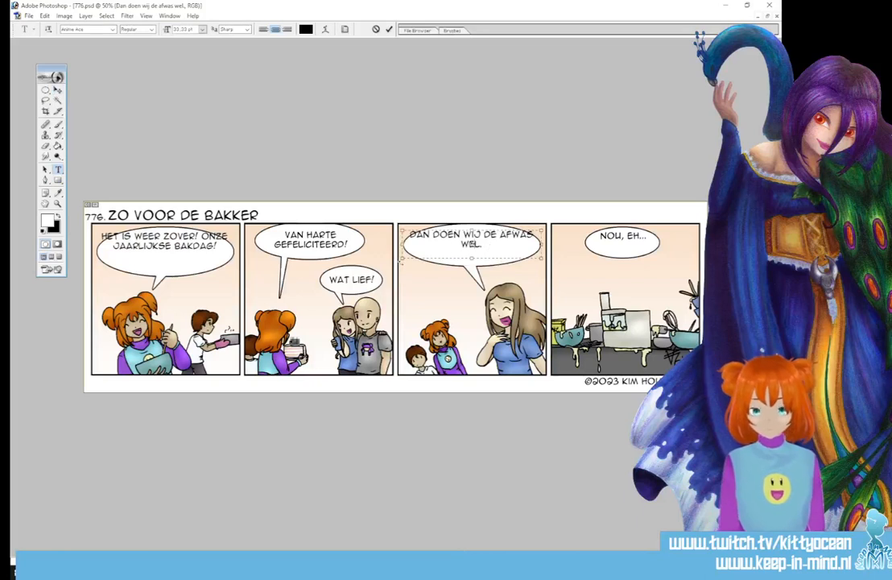
pyautogui.moveTo(400, 258); pyautogui.dragTo(416, 264)
pyautogui.click(389, 29)
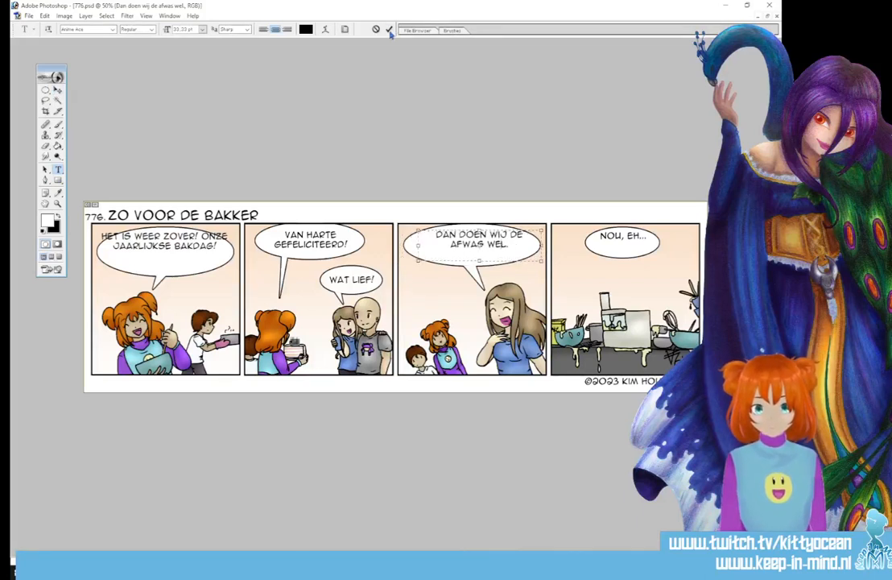
pyautogui.press('v')
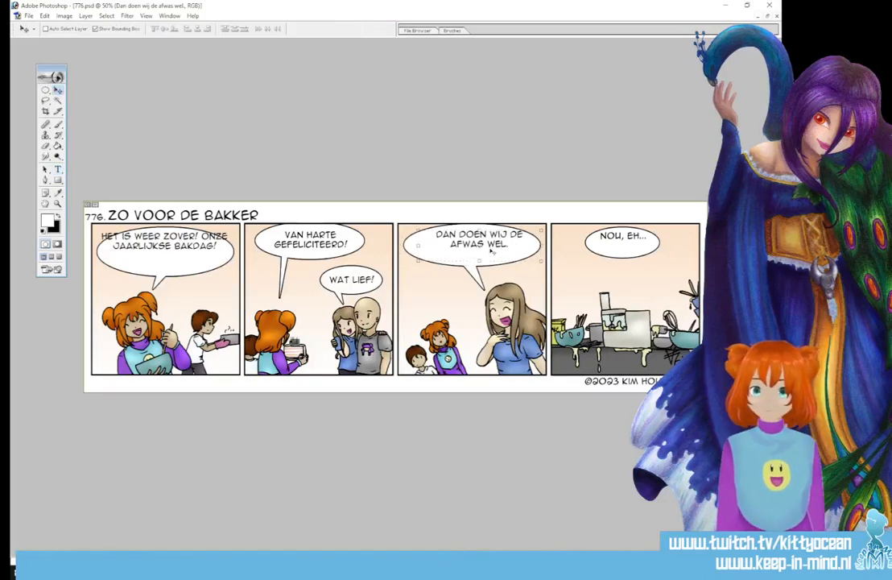
pyautogui.moveTo(491, 249); pyautogui.dragTo(484, 256)
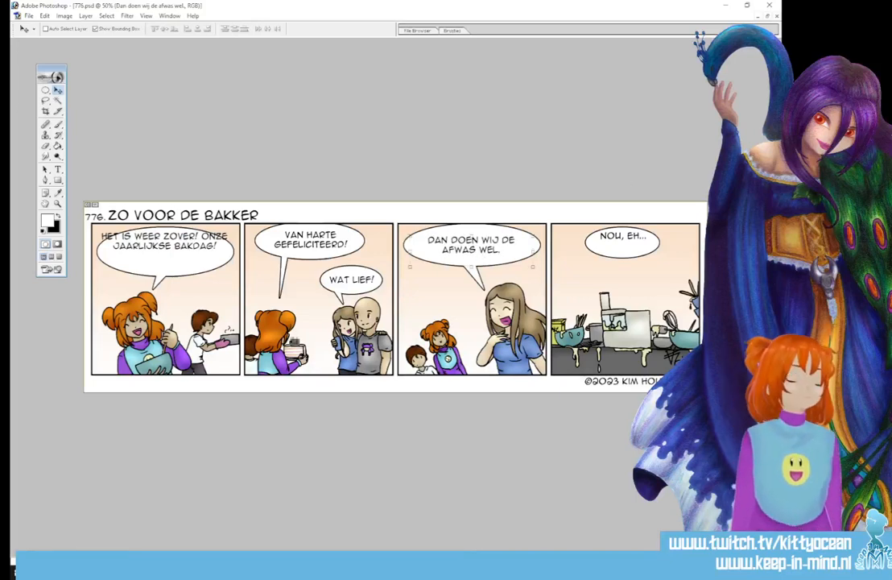
# - Select the third panel's balloon on the ball layer with a rectangular marquee and narrow it to 90.7% width with Free Transform
pyautogui.hotkey('alt', '[')
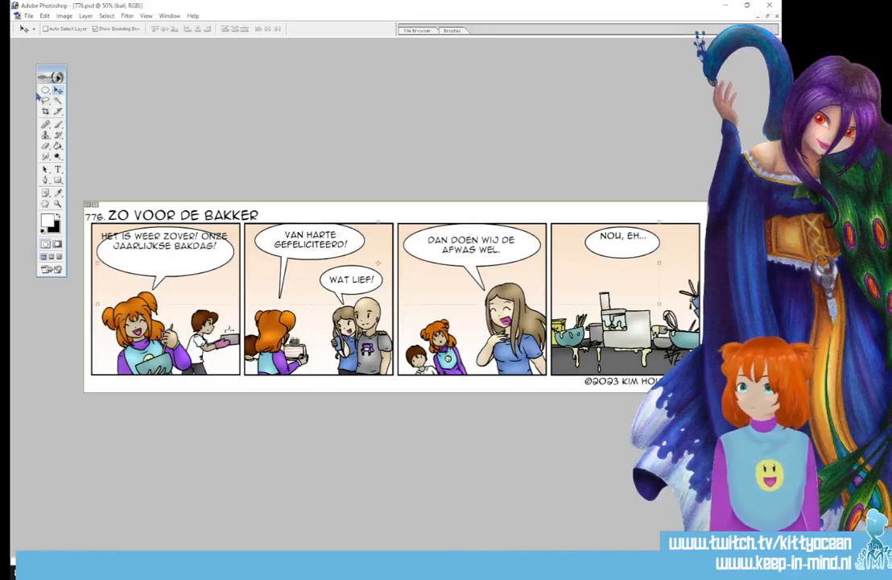
pyautogui.moveTo(45, 90); pyautogui.dragTo(109, 79)
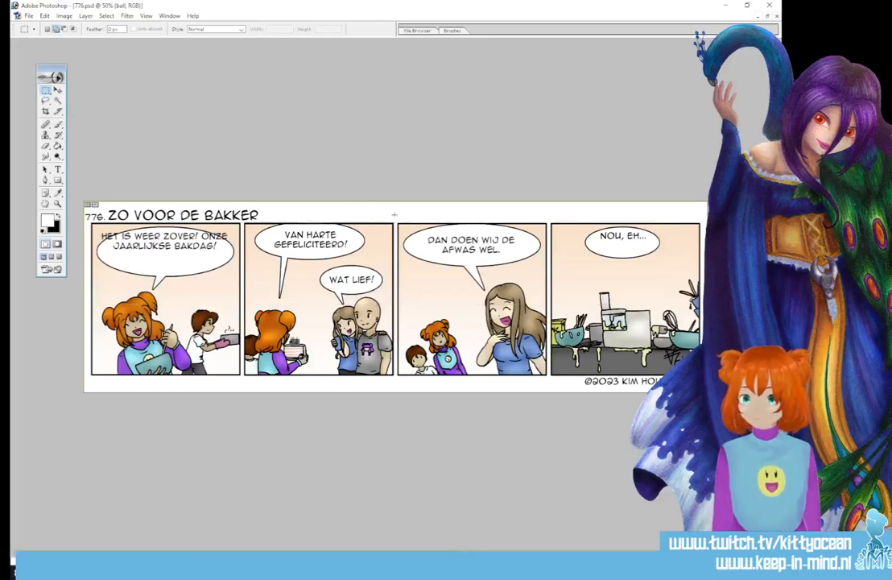
pyautogui.moveTo(394, 215); pyautogui.dragTo(550, 294)
pyautogui.click(57, 90)
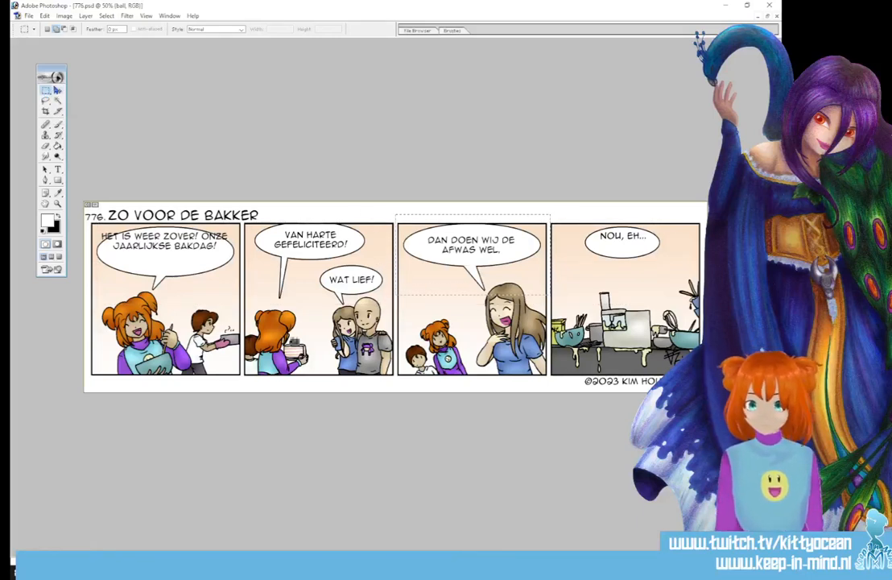
pyautogui.hotkey('ctrl', 't')
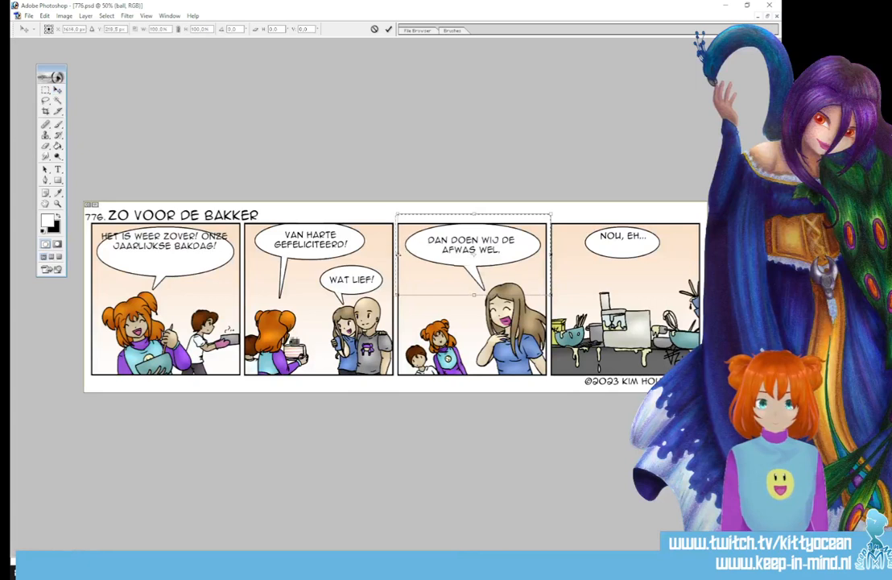
pyautogui.moveTo(397, 253); pyautogui.dragTo(402, 253)
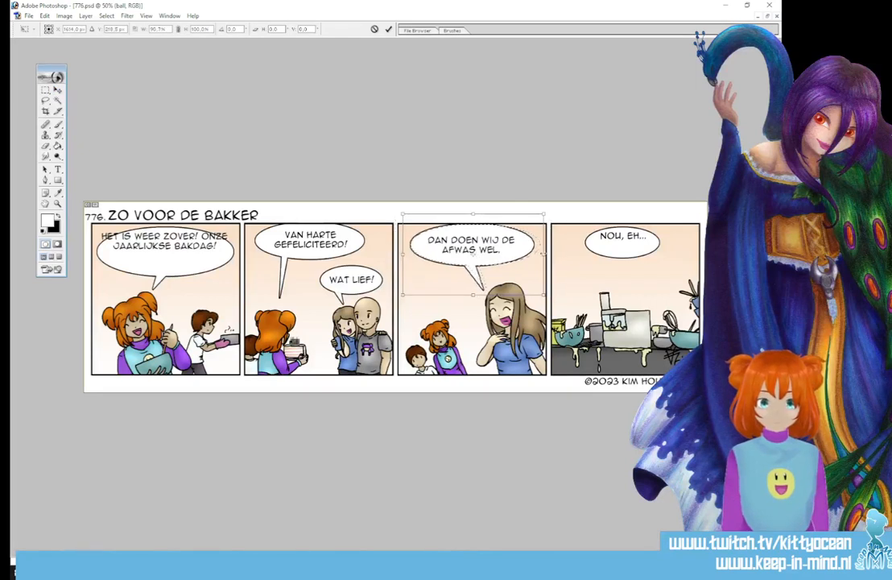
pyautogui.click(389, 29)
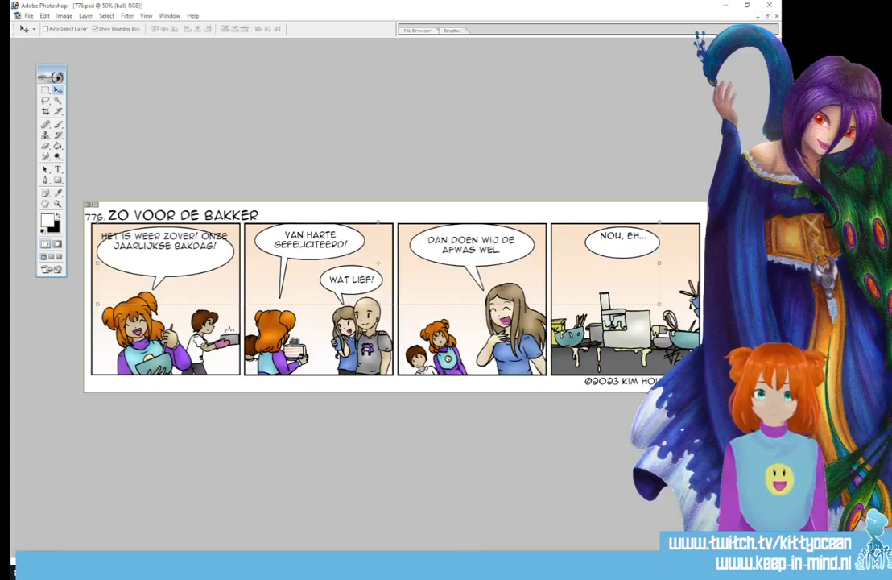
# - Move the "Nou, eh..." text slightly down to centre it in the fourth panel's balloon
pyautogui.click(624, 235)
pyautogui.moveTo(657, 248); pyautogui.dragTo(657, 253)
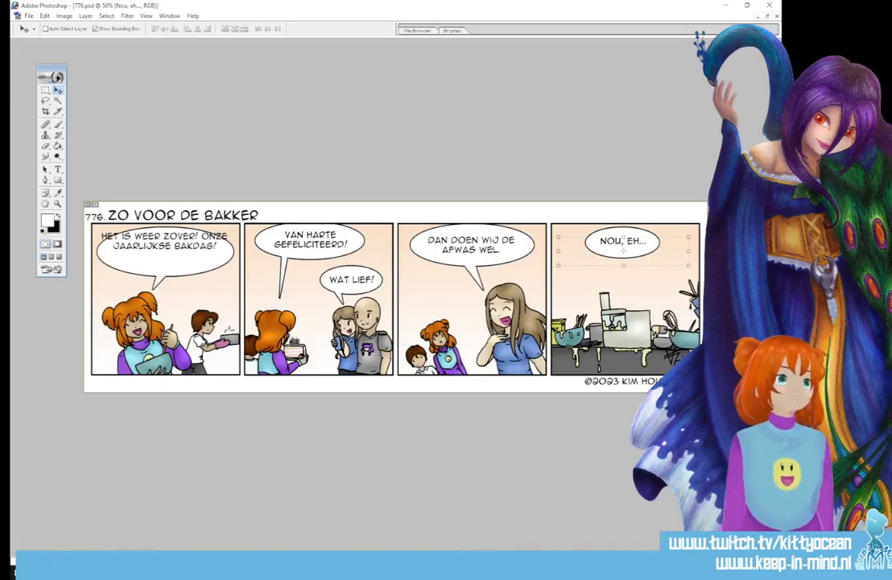
# - Narrow and heighten the "Het is weer zover! Onze jaarlijkse bakdag!" text box so the text wraps onto three lines, and centre it in its balloon
pyautogui.click(165, 240)
pyautogui.click(58, 169)
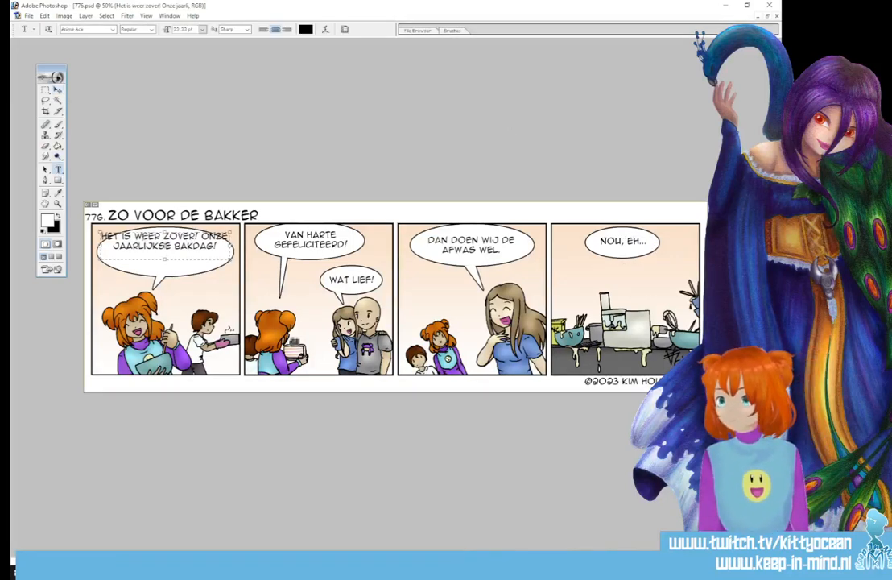
pyautogui.click(165, 246)
pyautogui.moveTo(97, 246); pyautogui.dragTo(107, 254)
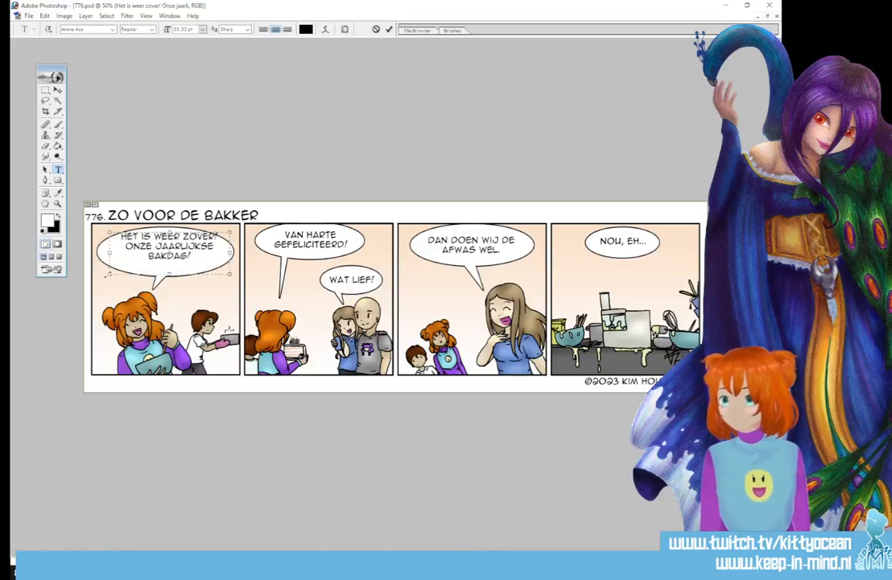
pyautogui.moveTo(199, 232); pyautogui.dragTo(199, 238)
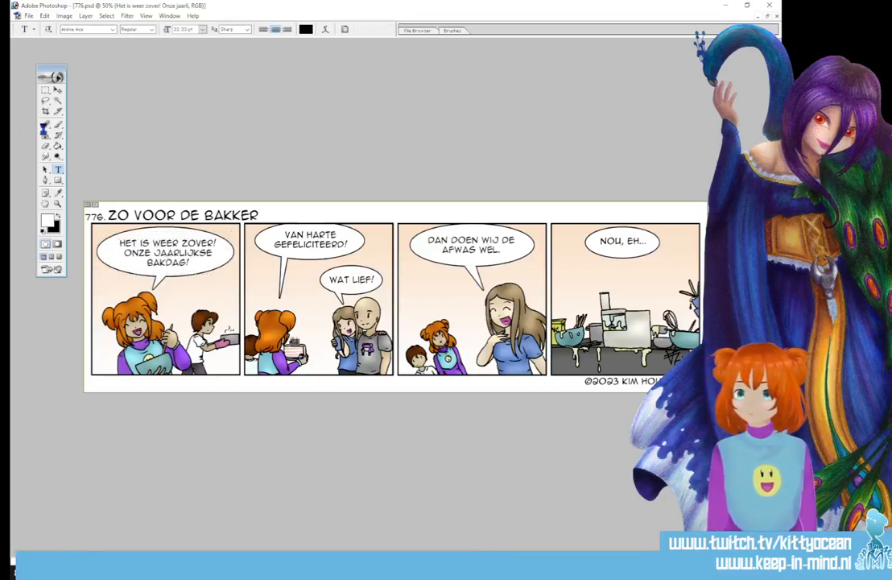
pyautogui.click(58, 124)
pyautogui.click(58, 90)
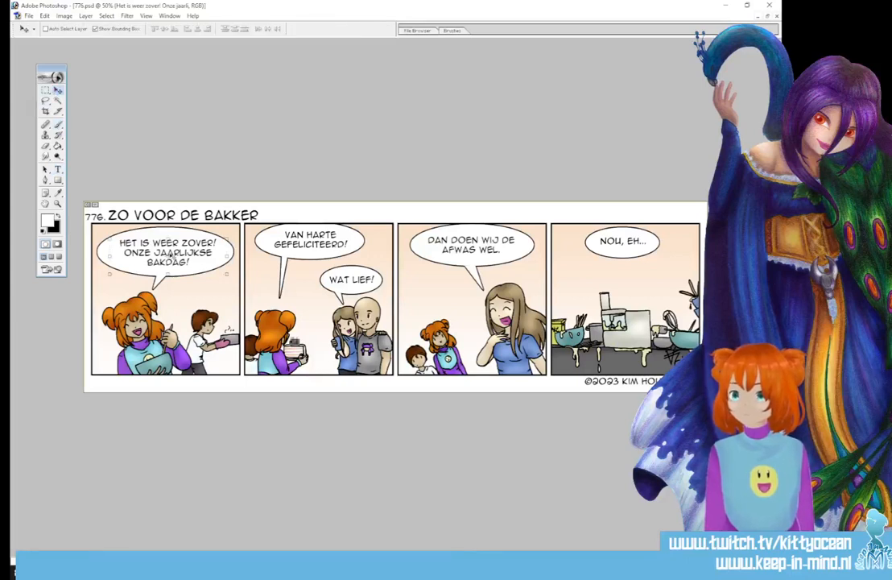
pyautogui.moveTo(172, 255); pyautogui.dragTo(169, 255)
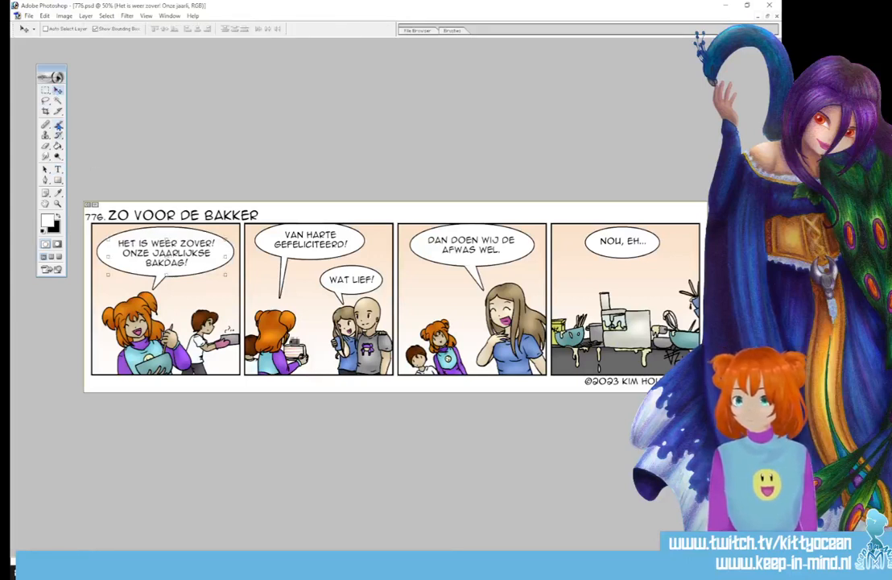
# - Examine the balloons and dialogue of the strip at 100% zoom with the ball layer active, and return to the whole-strip view
pyautogui.click(58, 124)
pyautogui.hotkey('ctrl', 'alt', '0')
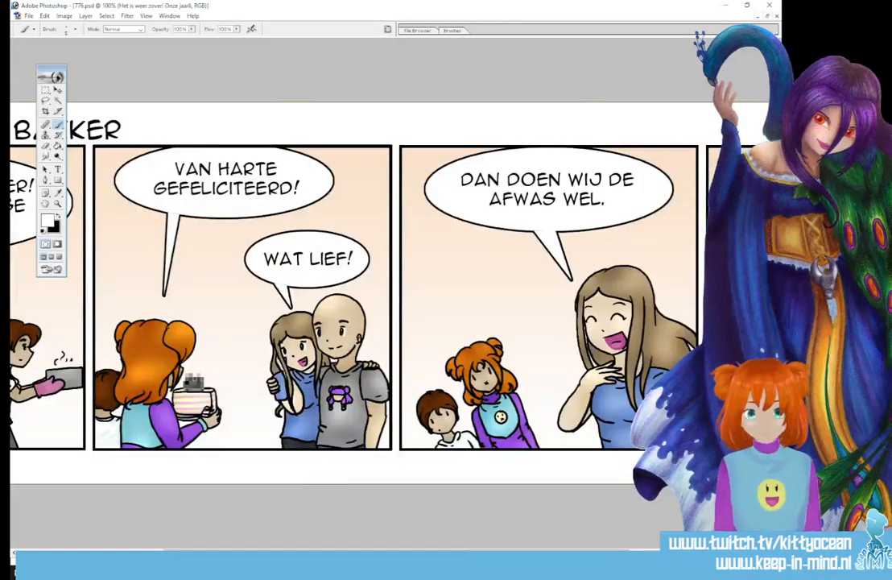
pyautogui.hotkey('alt', '[')
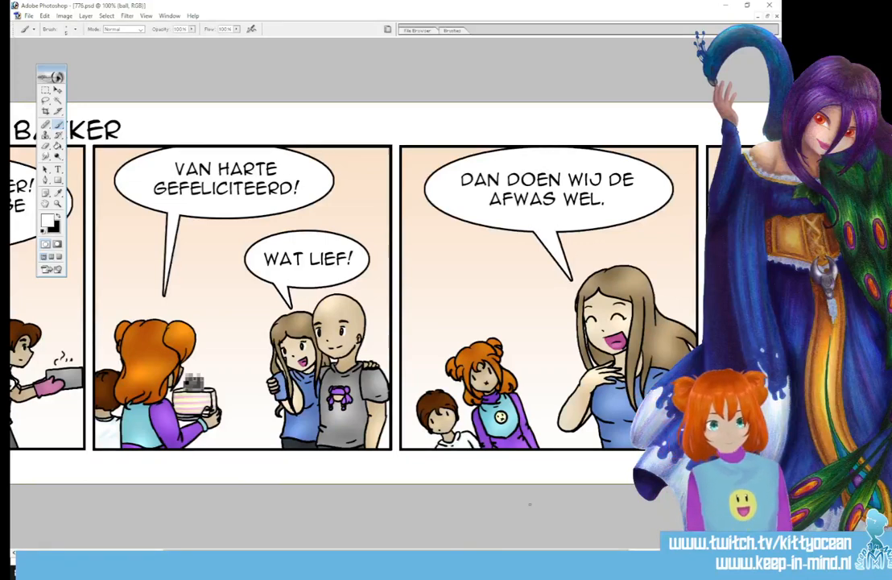
pyautogui.moveTo(523, 553); pyautogui.dragTo(382, 553)
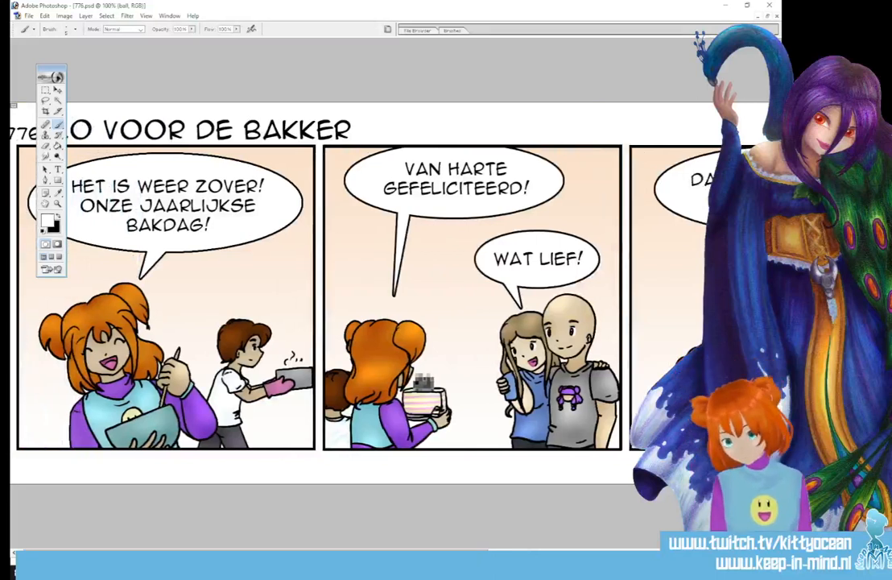
pyautogui.hotkey('ctrl', '-')
pyautogui.hotkey('ctrl', '-')
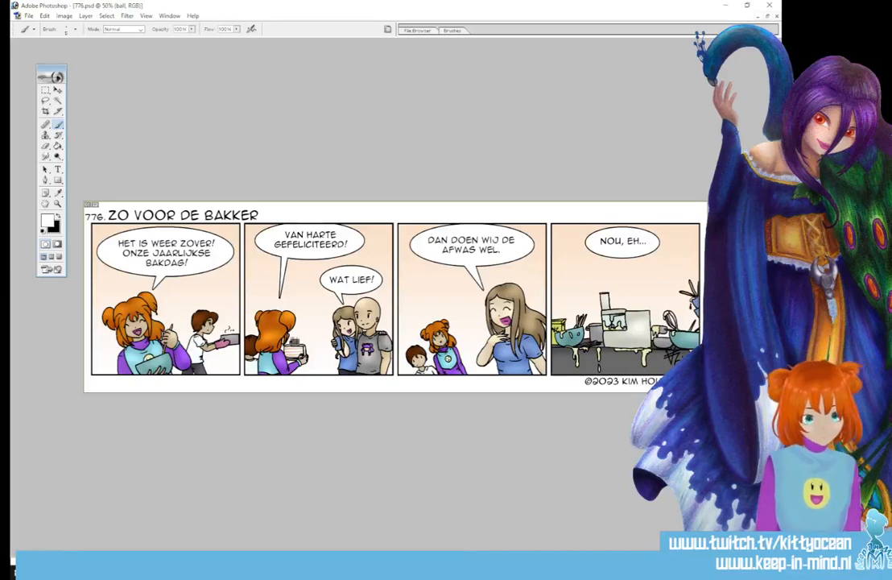
# - Switch to Snipping Tool and capture a rectangular snip of the whole comic strip
pyautogui.hotkey('alt', 'Tab')
pyautogui.click(41, 140)
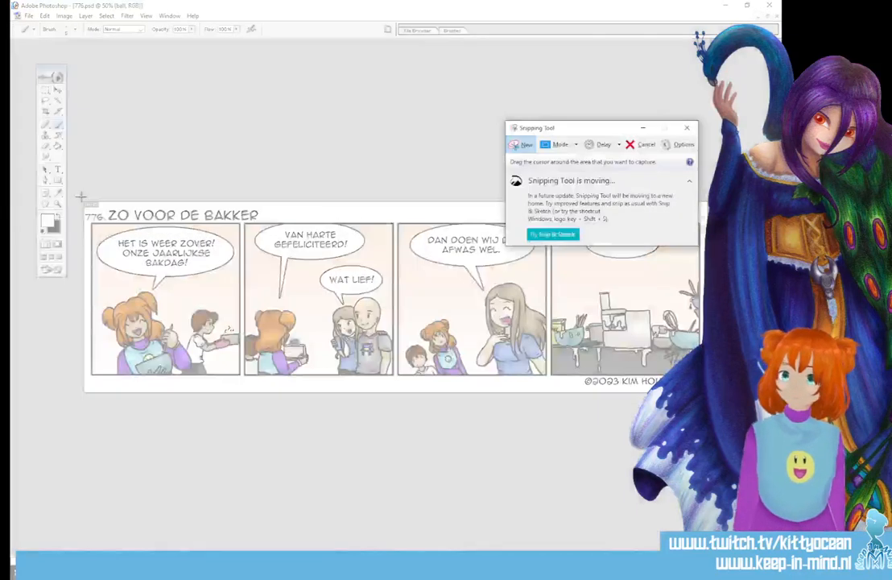
pyautogui.moveTo(81, 197); pyautogui.dragTo(694, 408)
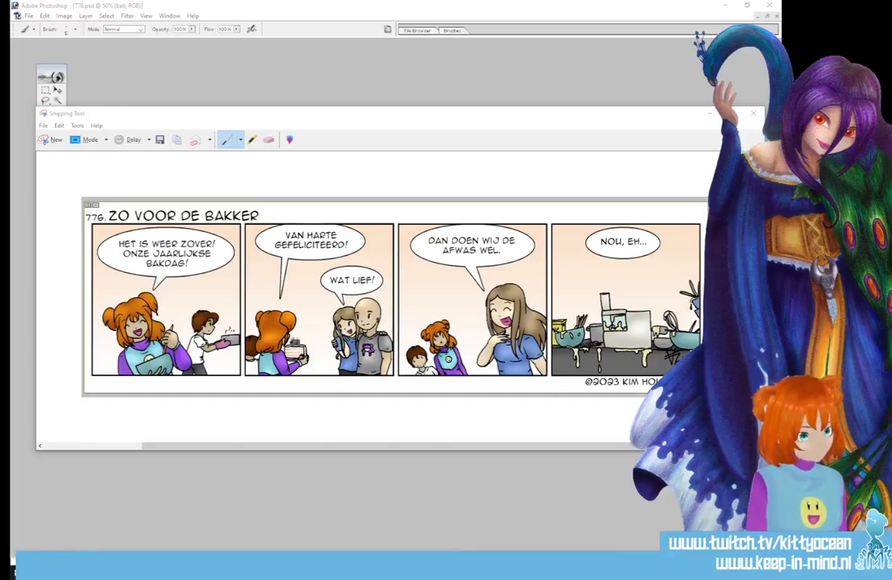
# - Open the document penifile V2.doc in WPS Office
pyautogui.click(671, 568)
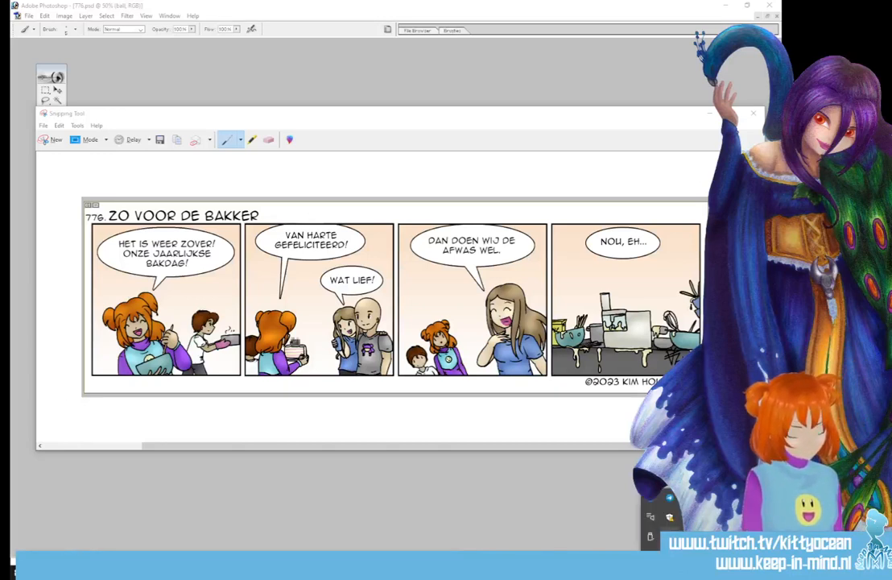
pyautogui.click(670, 497)
pyautogui.click(622, 315)
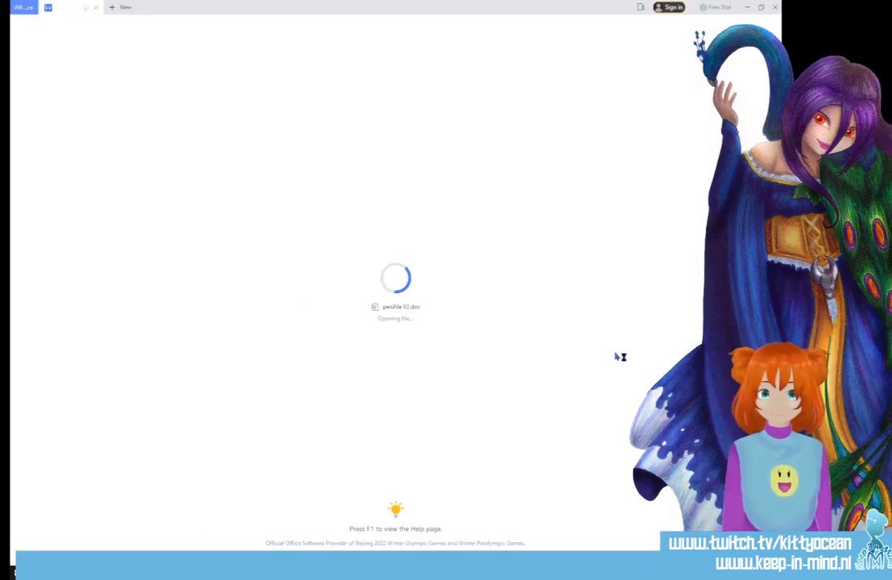
pyautogui.moveTo(365, 9); pyautogui.dragTo(366, 0)
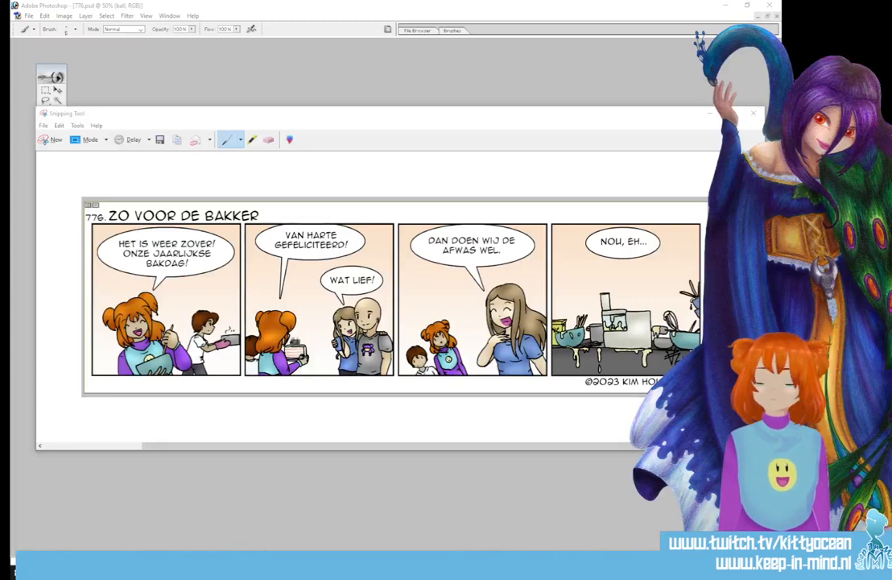
pyautogui.moveTo(623, 231); pyautogui.dragTo(464, 169)
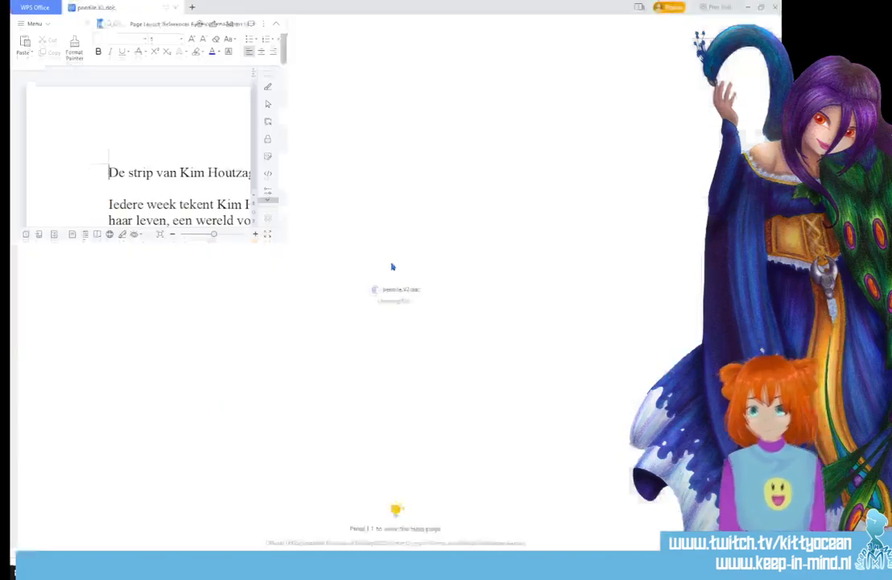
# - Add the date line "20 maart 2023" as a new entry above the 14 maart 2023 entry, with an empty paragraph below it
pyautogui.scroll(-3, 394, 264)
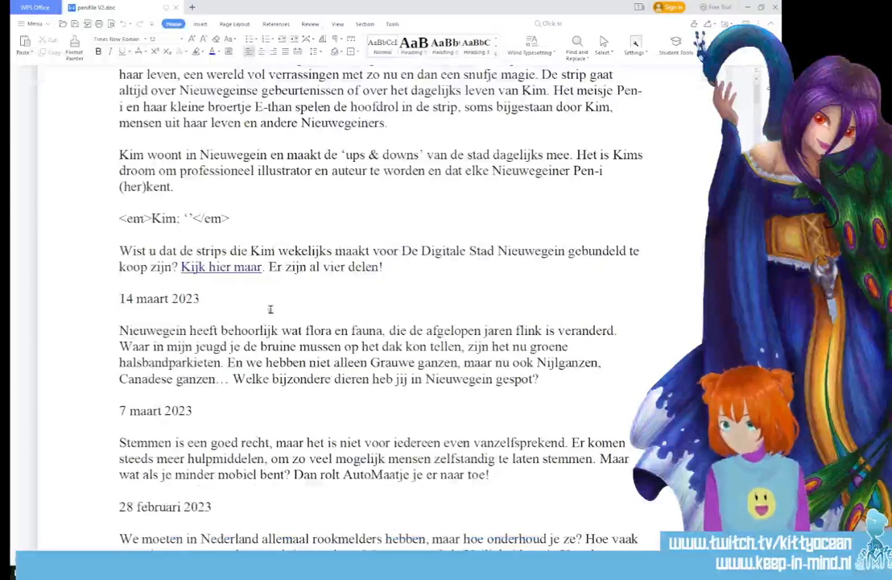
pyautogui.click(407, 265)
pyautogui.press('Return')
pyautogui.press('Return')
pyautogui.write('20 maa')
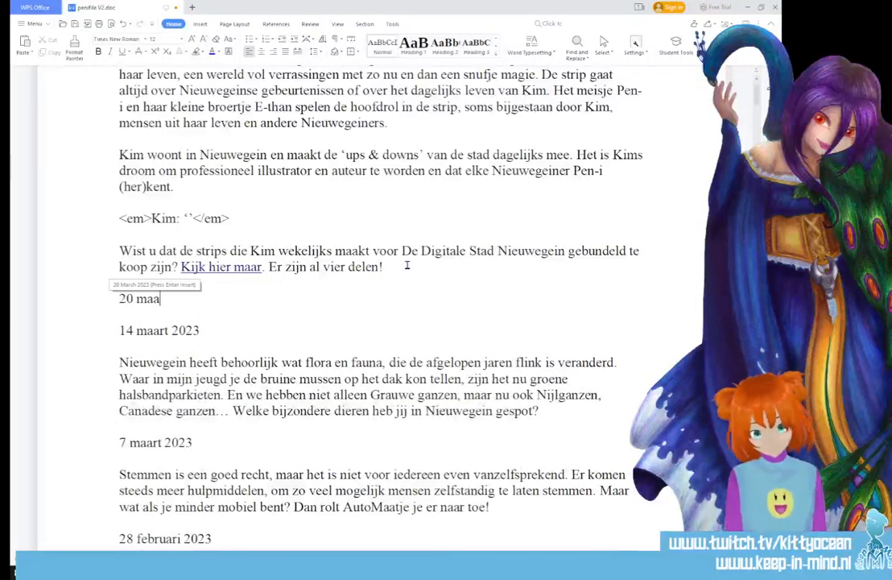
pyautogui.write('rt 2023')
pyautogui.press('Return')
pyautogui.press('Return')
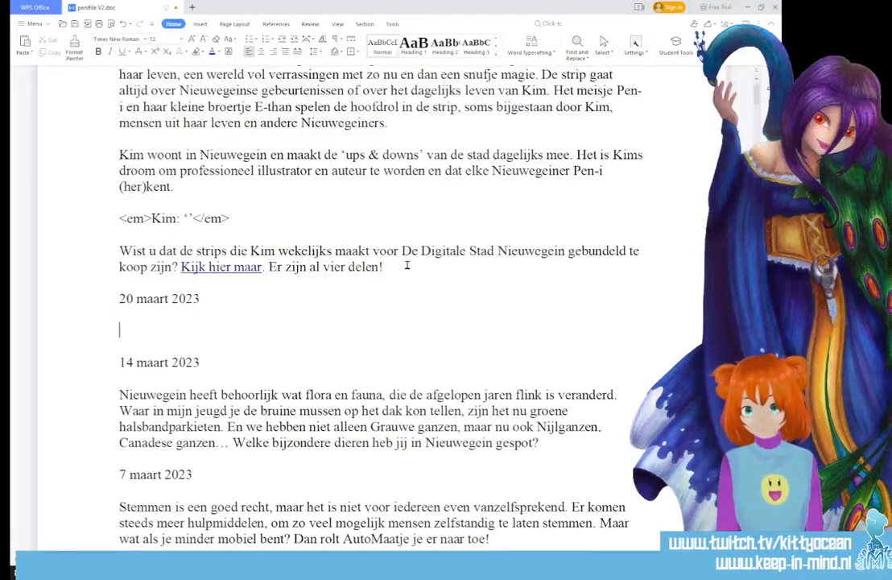
# - Start the 20 maart 2023 entry with the sentence "Eens per jaar word ik een echte keukenprinses"
pyautogui.scroll(-1, 384, 241)
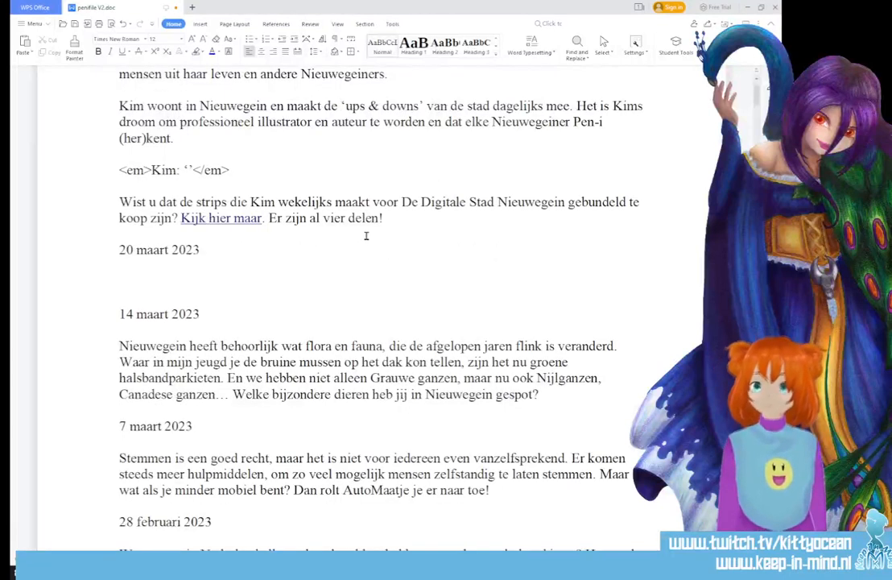
pyautogui.write('Eensd pl')
pyautogui.press('BackSpace')
pyautogui.press('BackSpace')
pyautogui.press('BackSpace')
pyautogui.press('BackSpace')
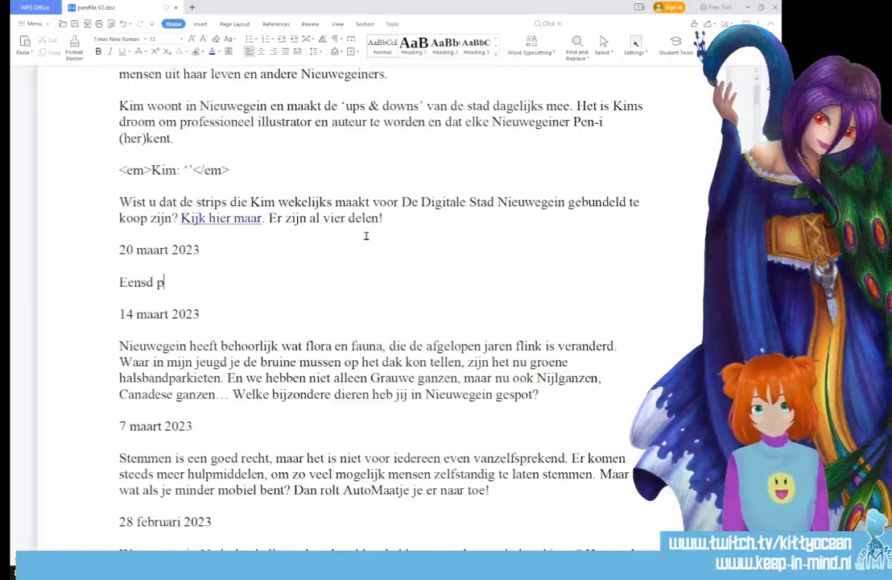
pyautogui.write('per jaar ')
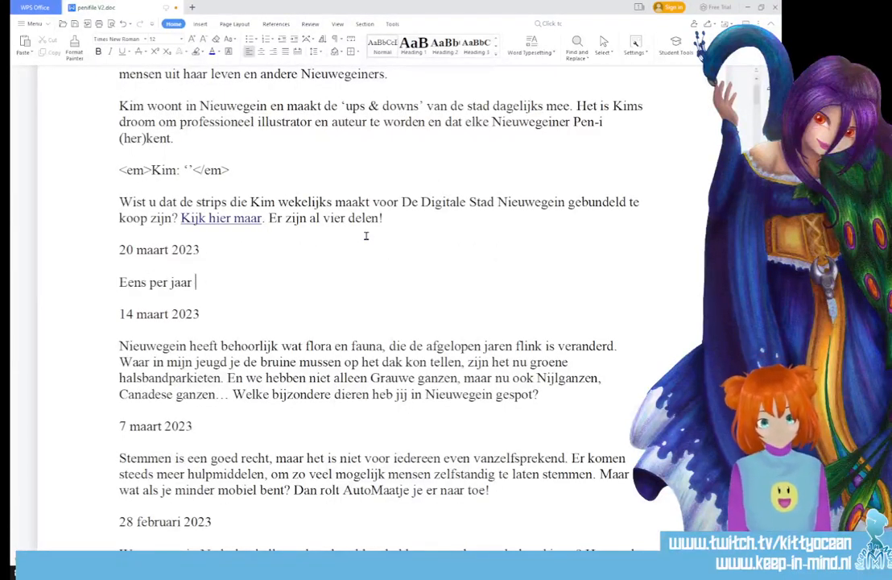
pyautogui.write('word ik een echte')
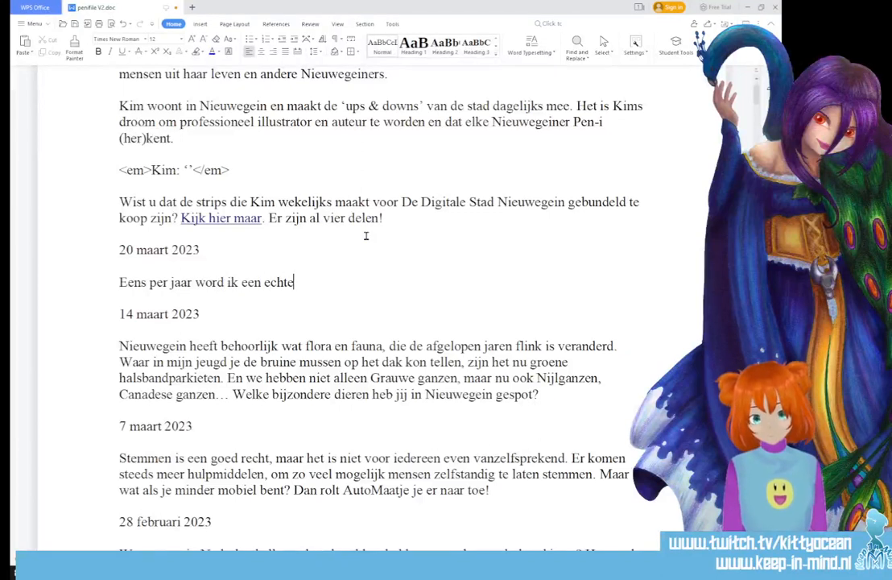
pyautogui.write(' keukenprinses')
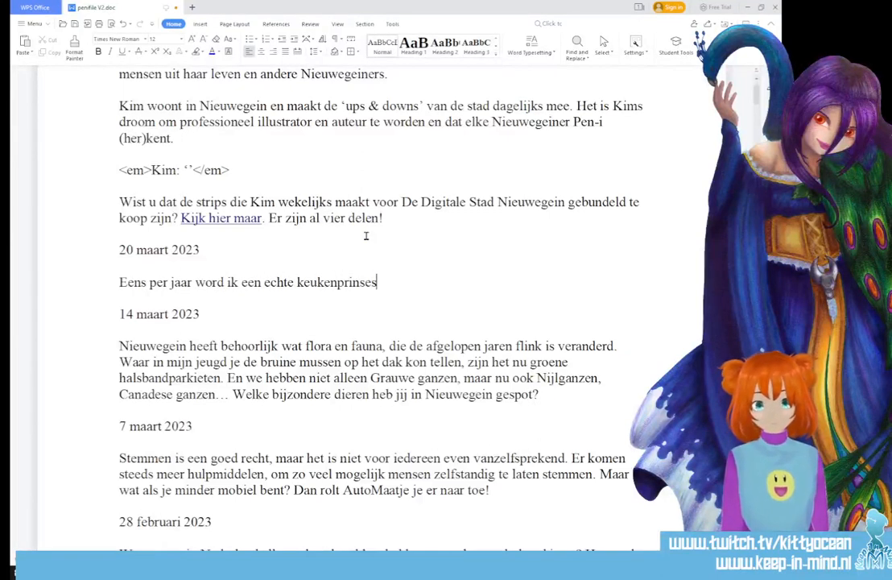
# - End the first sentence with a period and add "Dan haal ik alles uit de kast en bak ik verschillende dingen."
pyautogui.write('. Dan ')
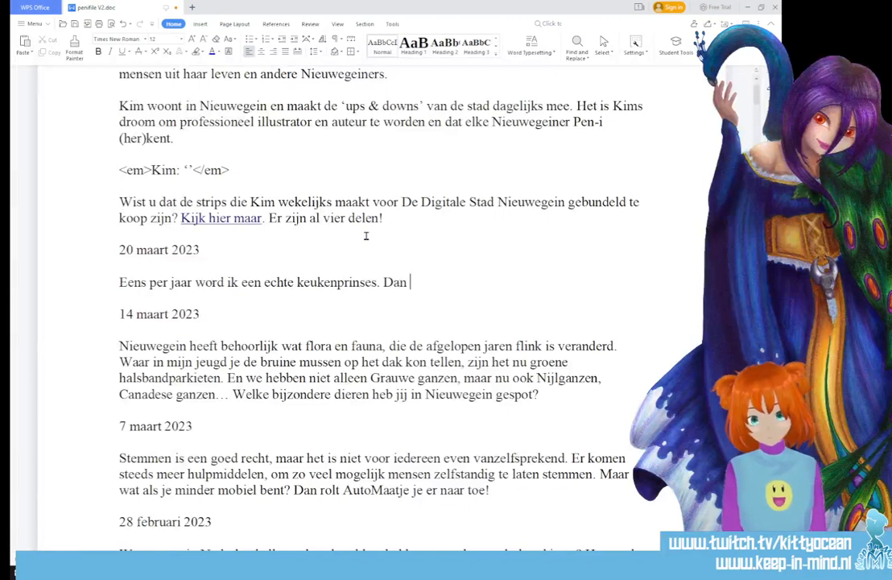
pyautogui.write('haal ik alles ')
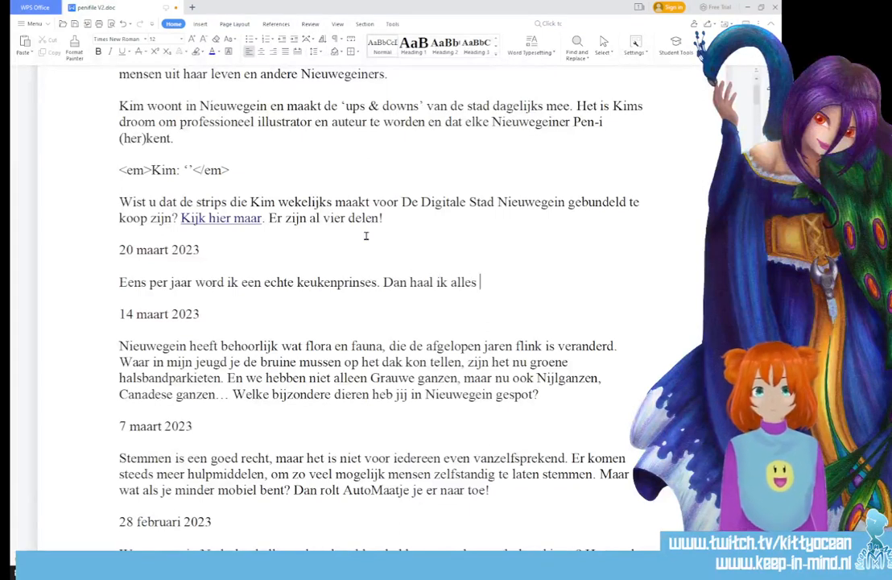
pyautogui.write('uit de kast ')
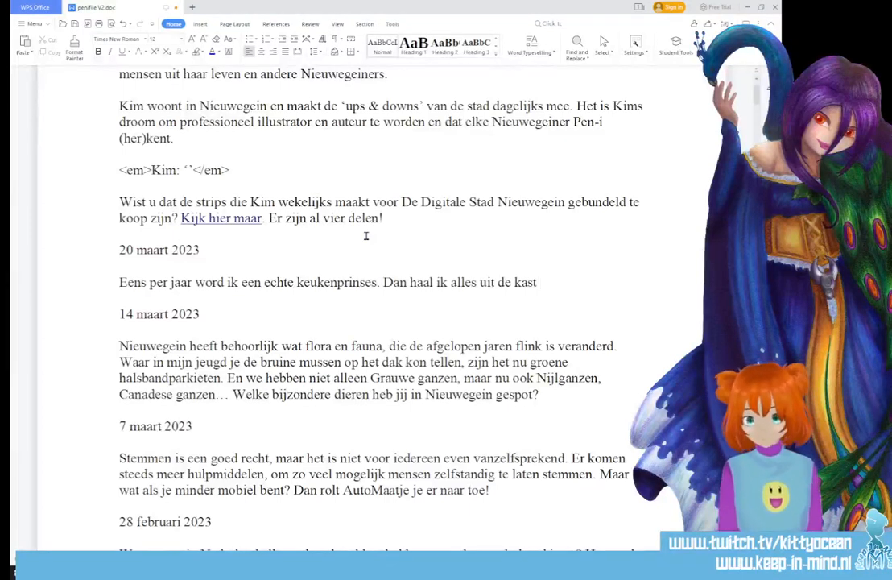
pyautogui.write('en ')
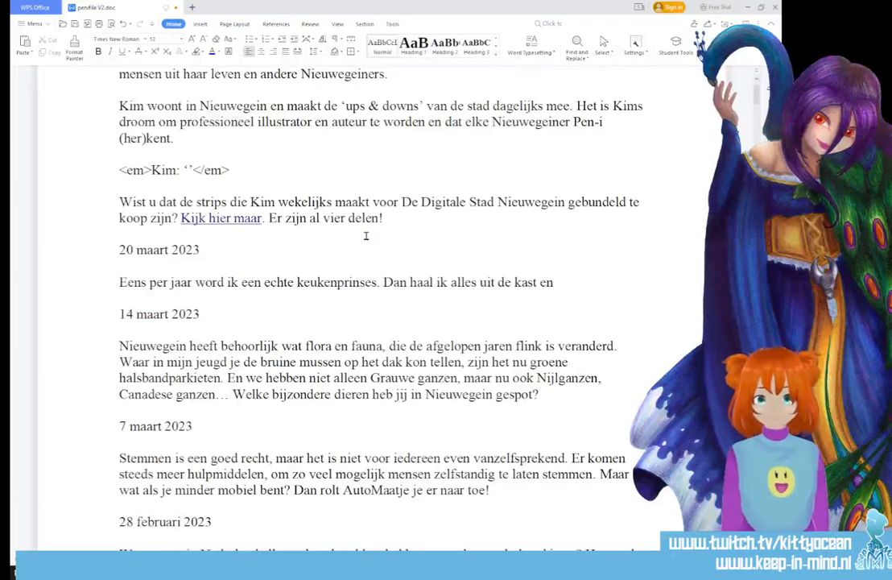
pyautogui.write('bak ik')
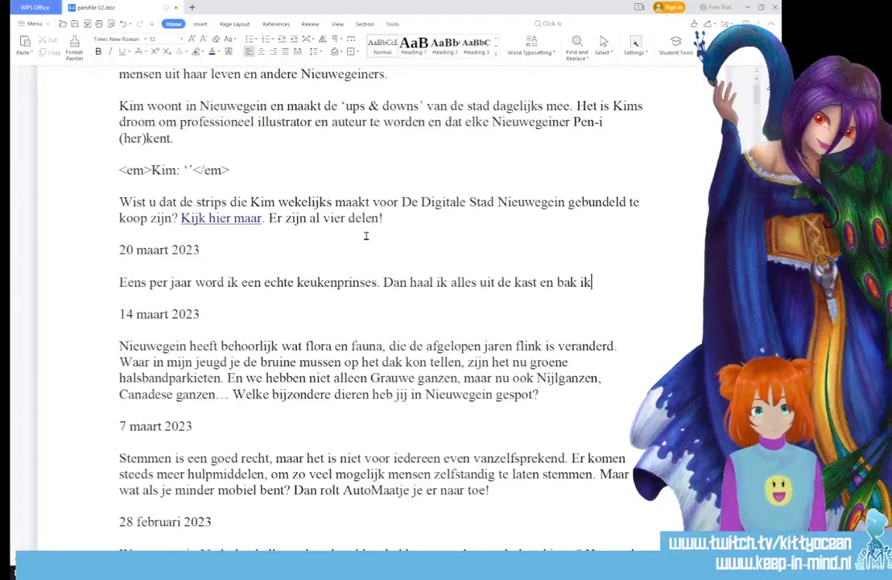
pyautogui.write(' versc')
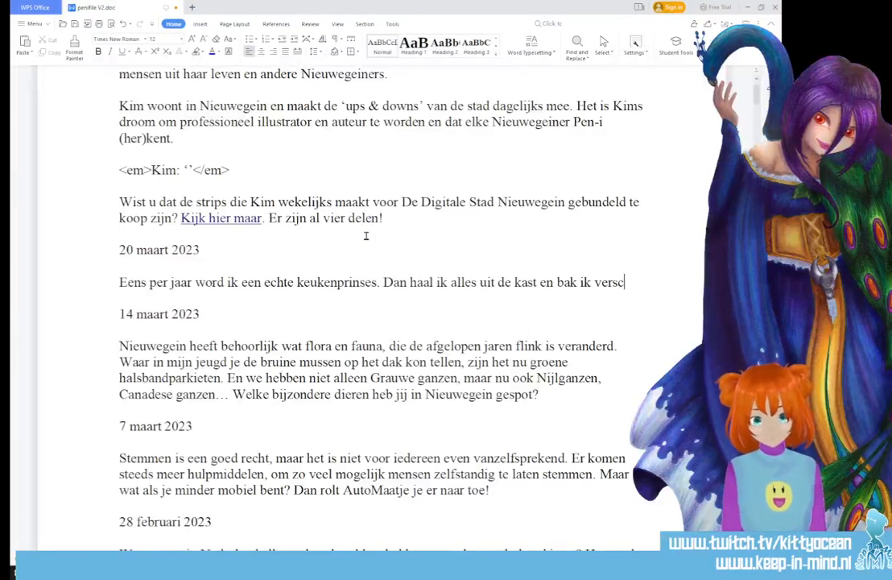
pyautogui.write('hillende dingen:')
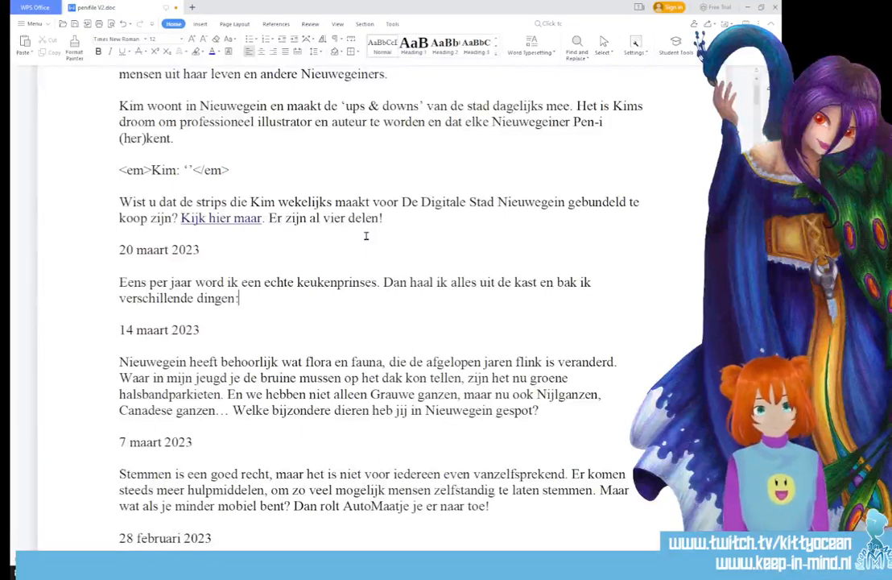
pyautogui.press('BackSpace')
pyautogui.write('. ')
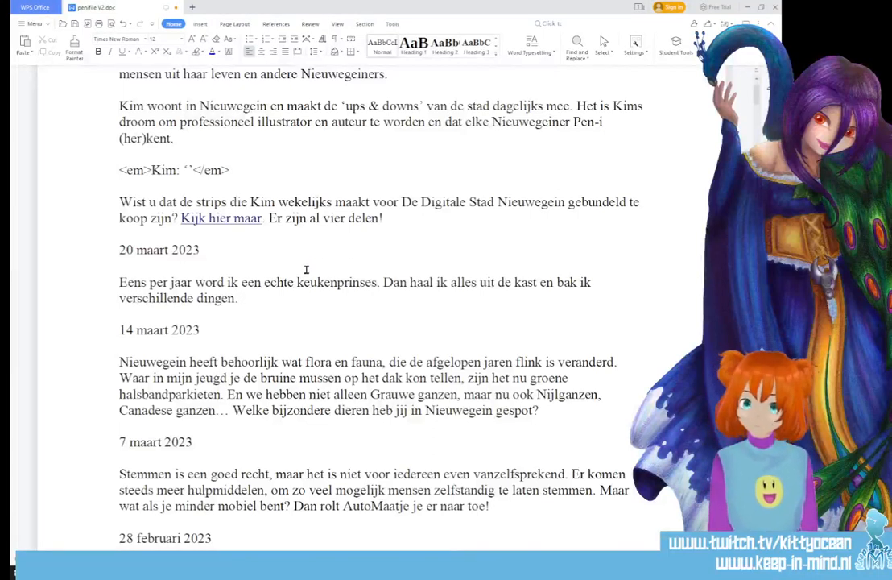
# - Finish the paragraph with "Niet voor mijzelf, maar voor anderen. Want ach… je bent maar één keer per jaar jarig, toch?"
pyautogui.write('Niet voor mijz')
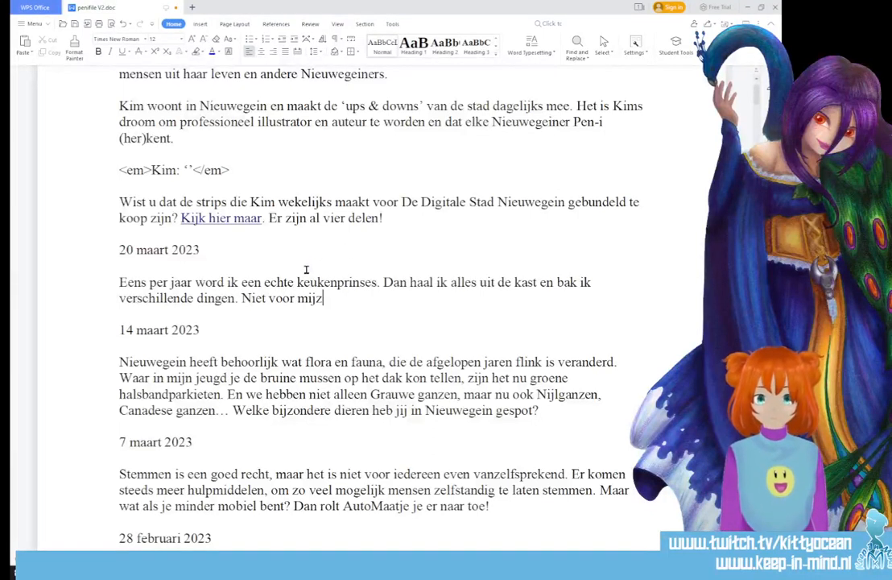
pyautogui.write('elf, maar voor ande')
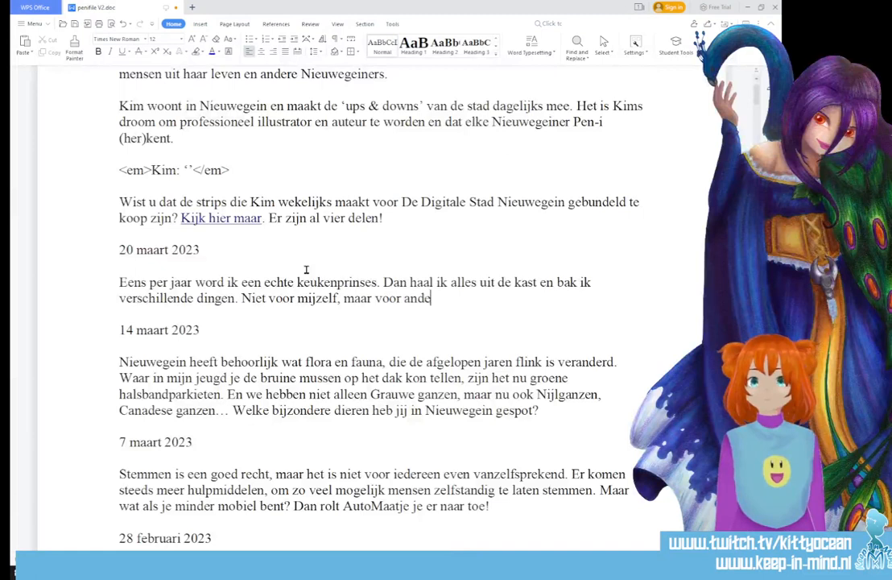
pyautogui.write('ren.')
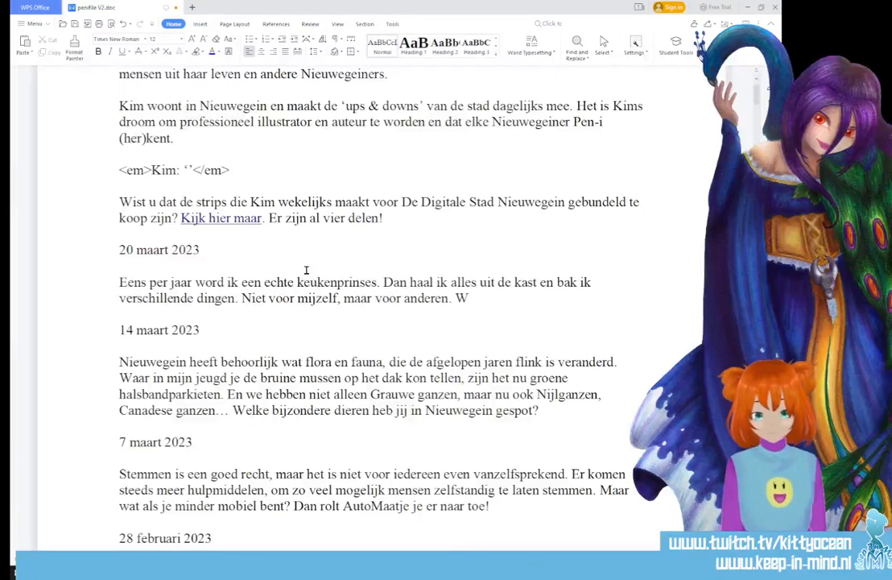
pyautogui.write(' Want ach.')
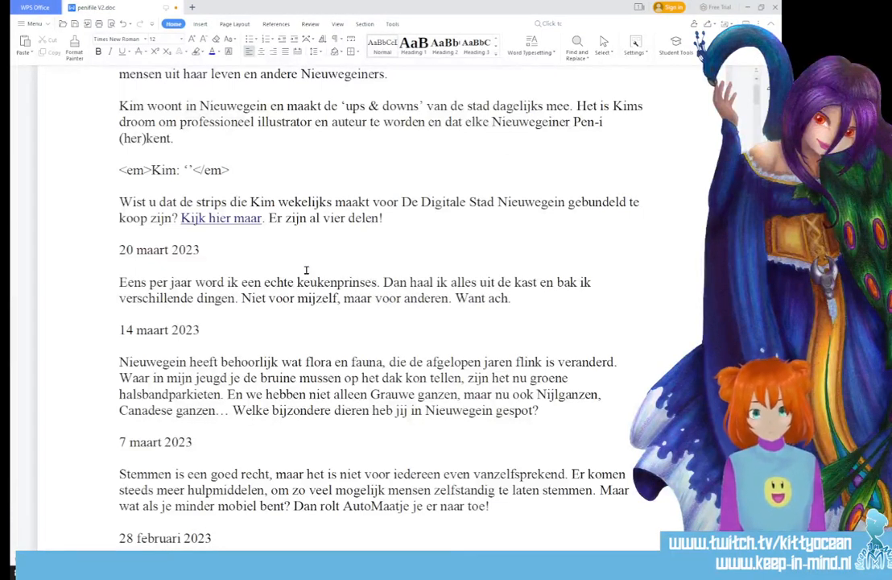
pyautogui.write('.. je bent maar')
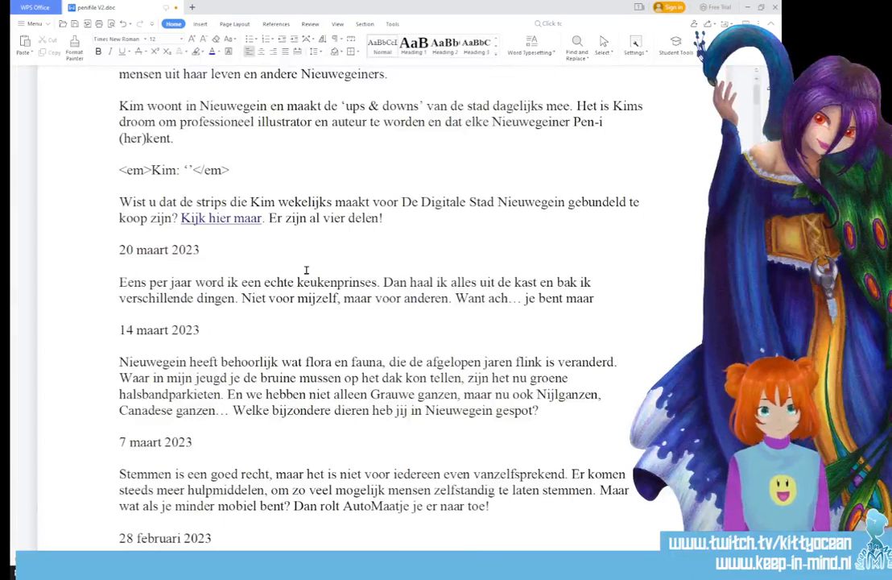
pyautogui.write(' één keer per ')
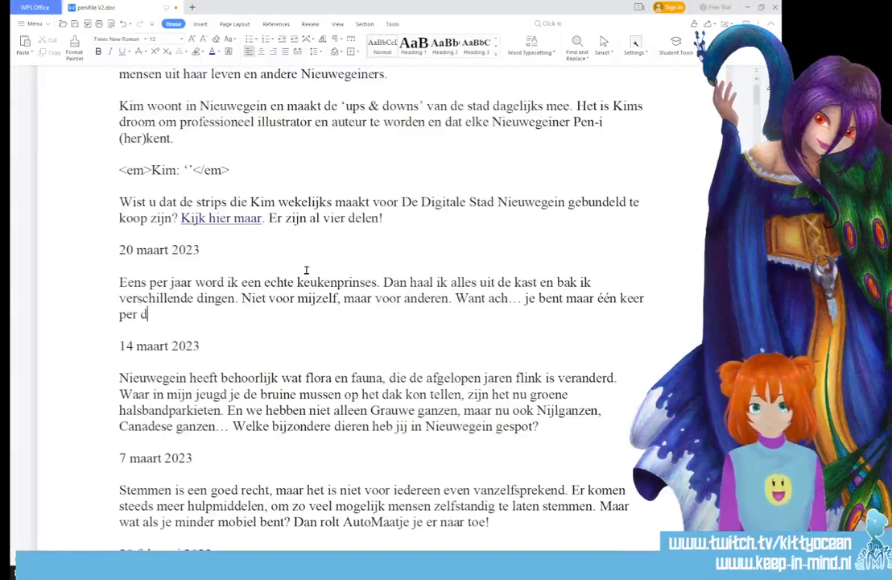
pyautogui.write('jaar j')
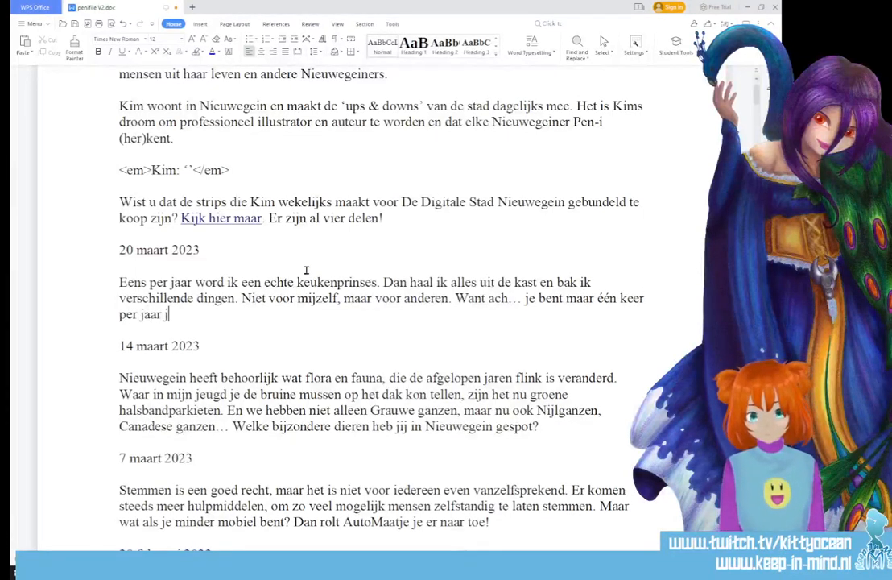
pyautogui.write('arig, toch?')
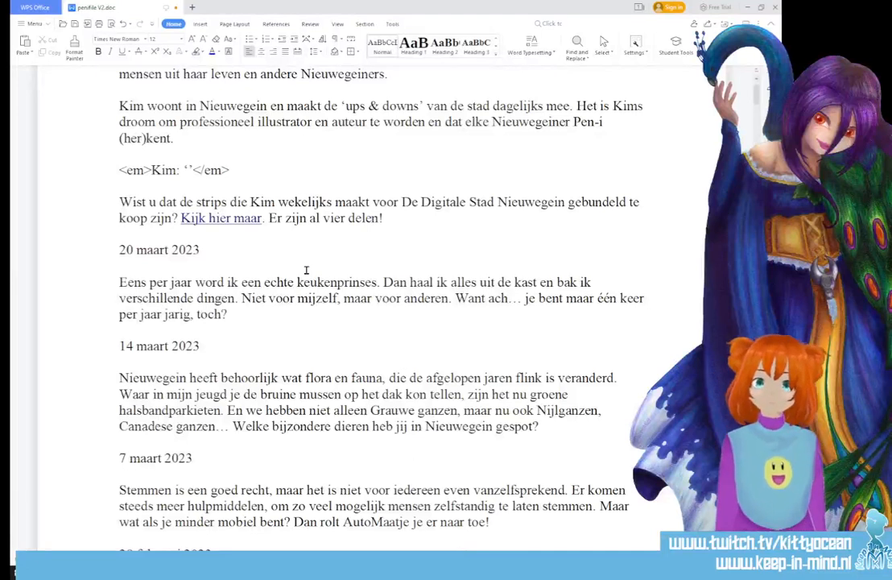
# - Select the whole new 20 maart 2023 paragraph and switch to the Snipping Tool capture of the strip
pyautogui.moveTo(229, 314); pyautogui.dragTo(32, 285)
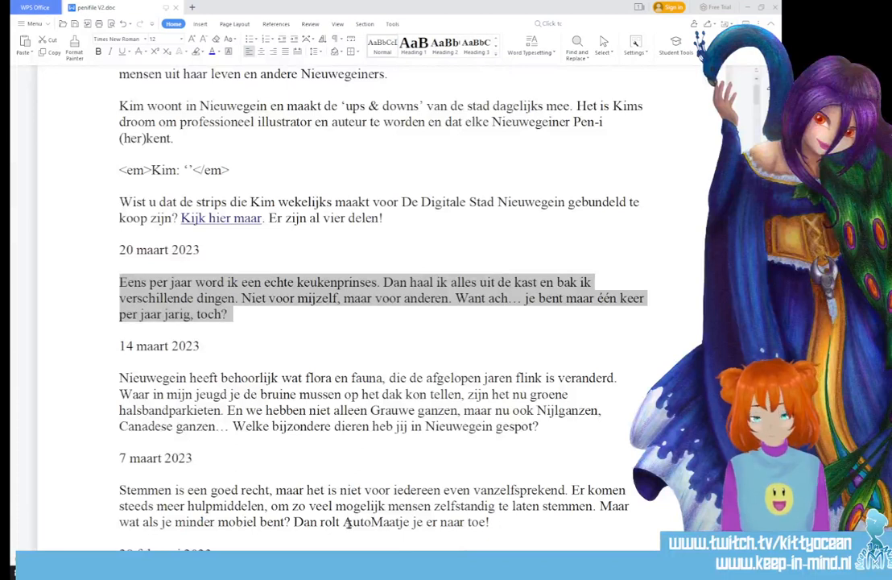
pyautogui.hotkey('alt', 'Tab')
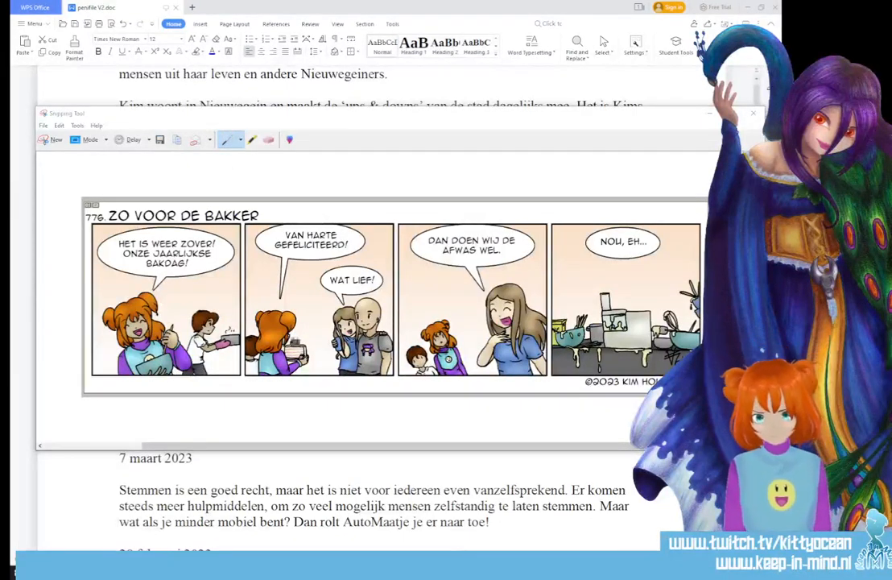
# - Switch to VRoid Studio, open the Alaii model, and place a File Explorer window on the other monitor
pyautogui.hotkey('alt', 'Tab')
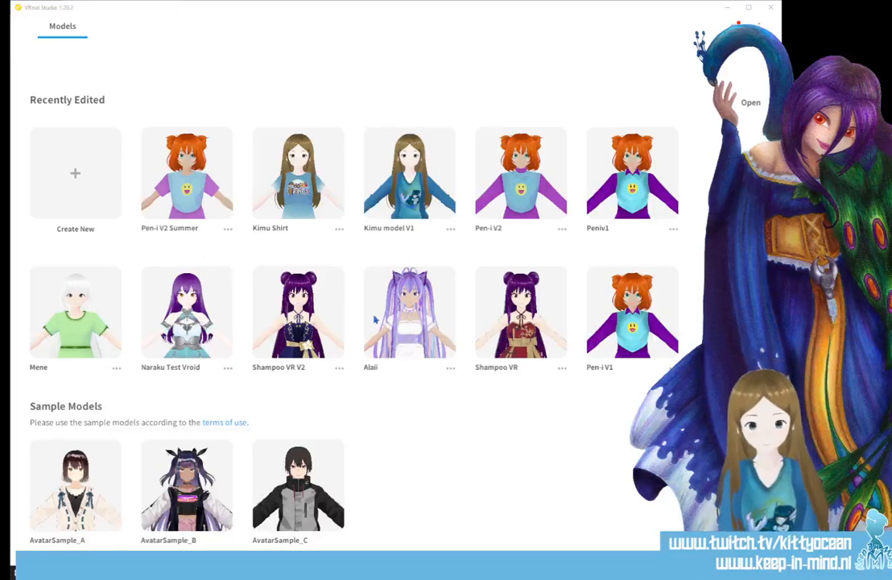
pyautogui.click(402, 314)
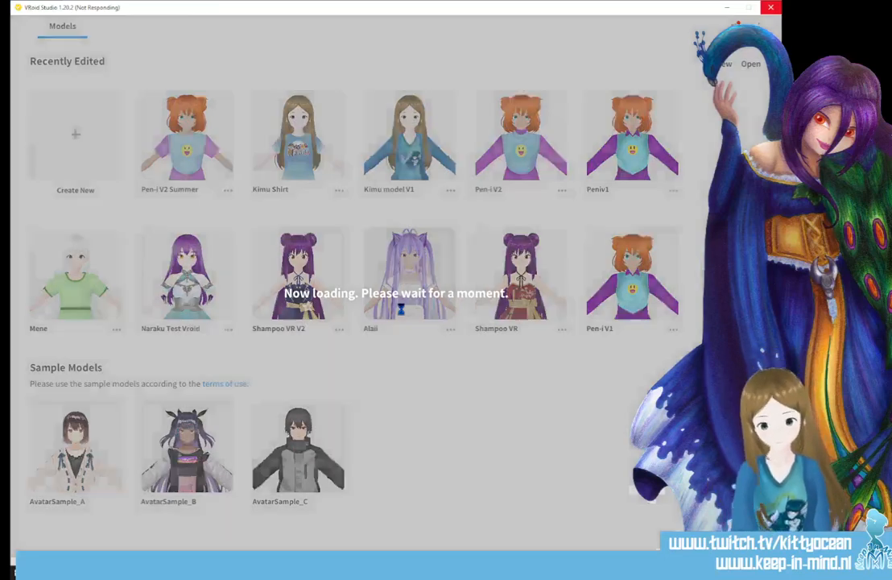
pyautogui.press('super+e')
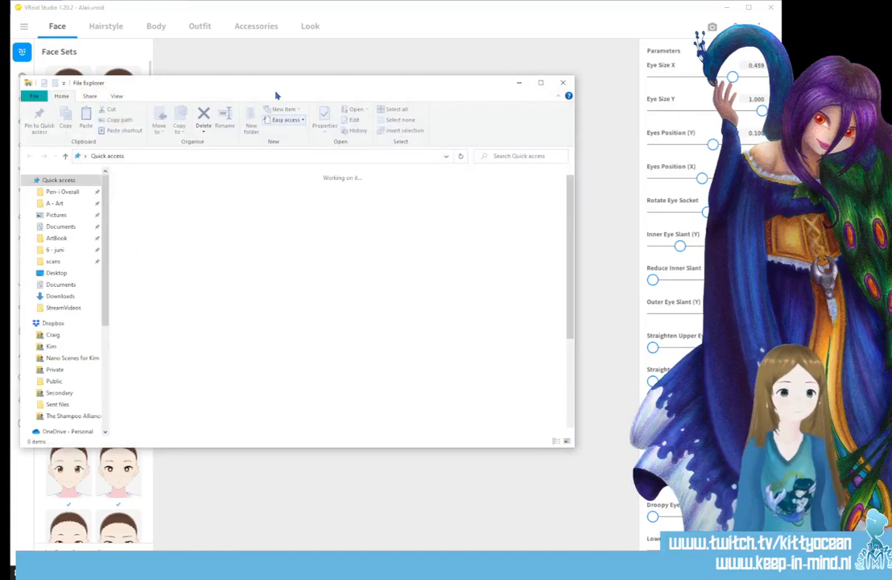
pyautogui.press('super+shift+Right')
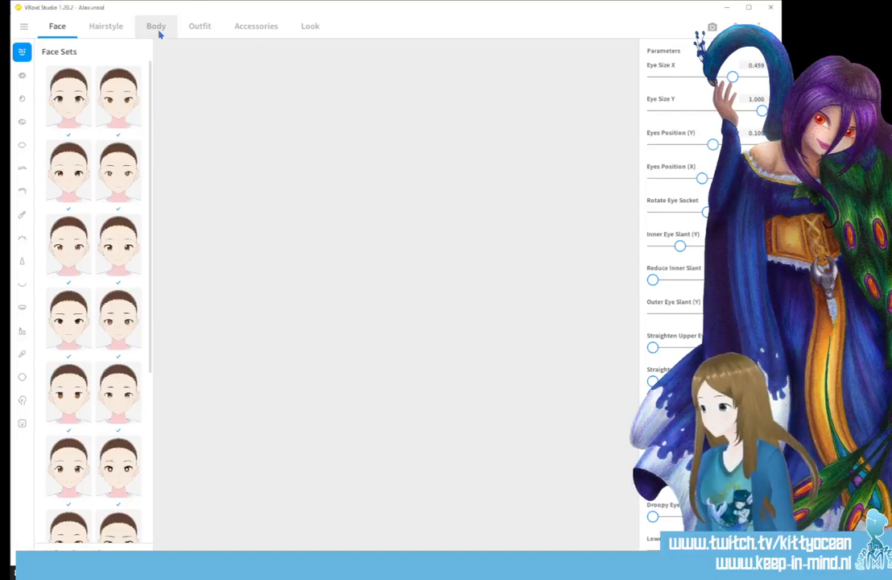
# - Open the short-sleeve dress from the model's outfit in the Texture Editor
pyautogui.click(193, 31)
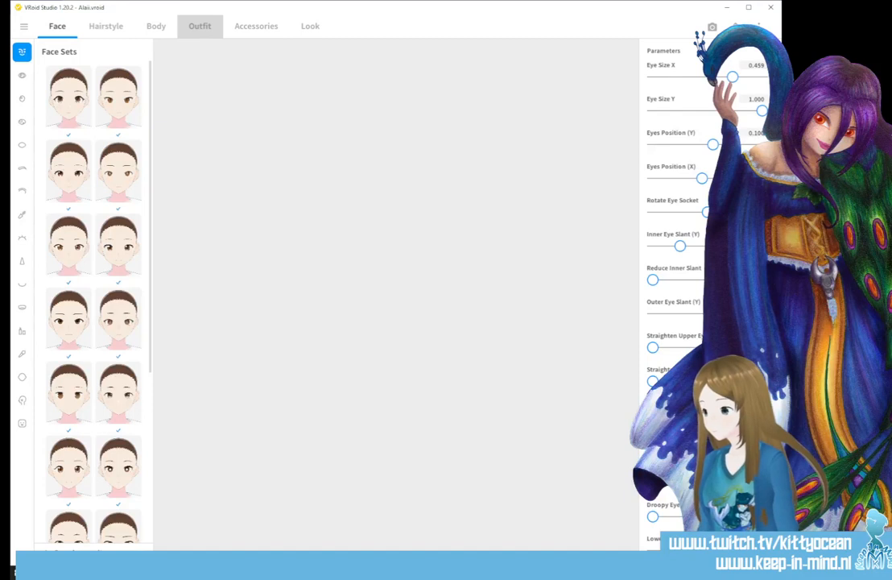
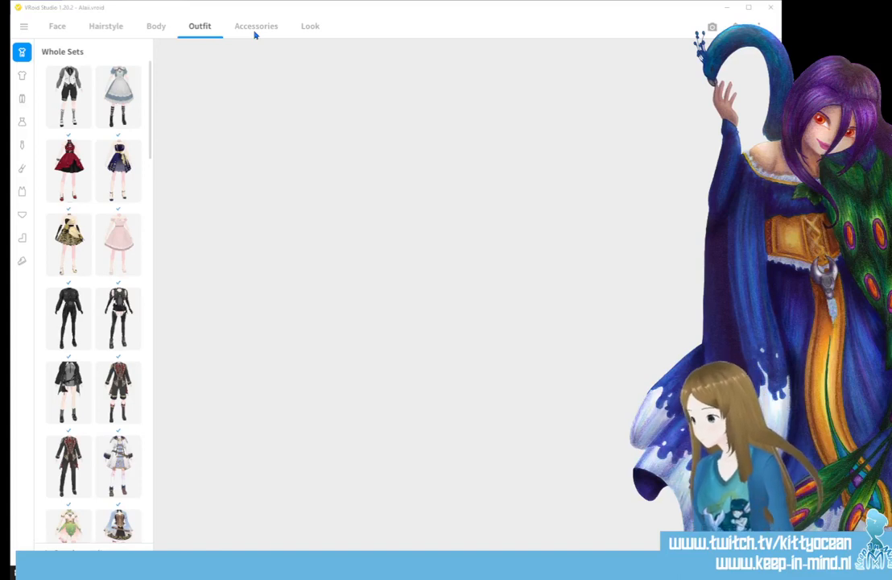
pyautogui.click(158, 28)
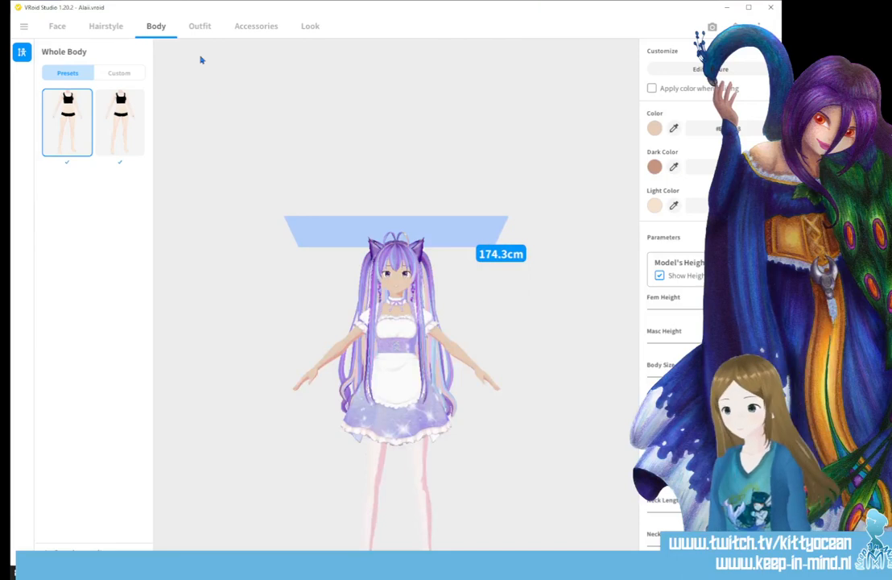
pyautogui.click(199, 29)
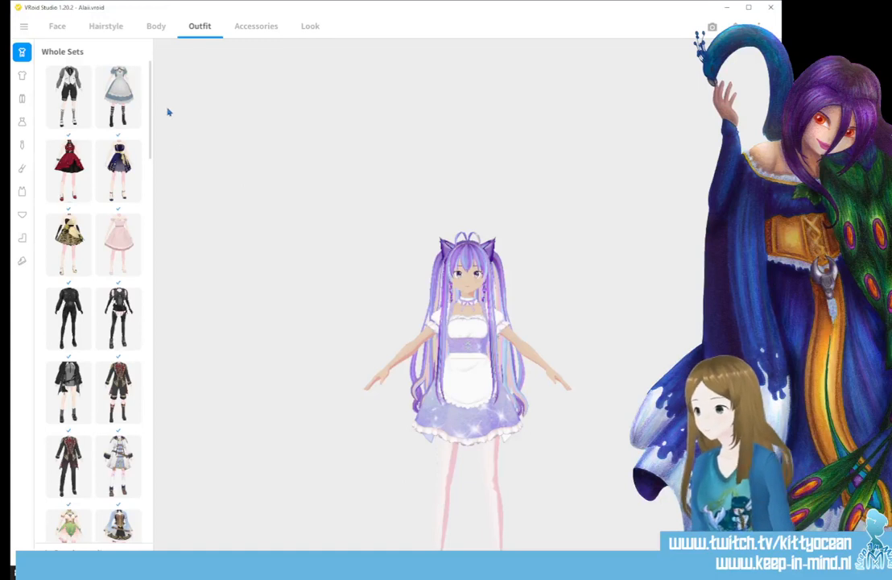
pyautogui.click(22, 77)
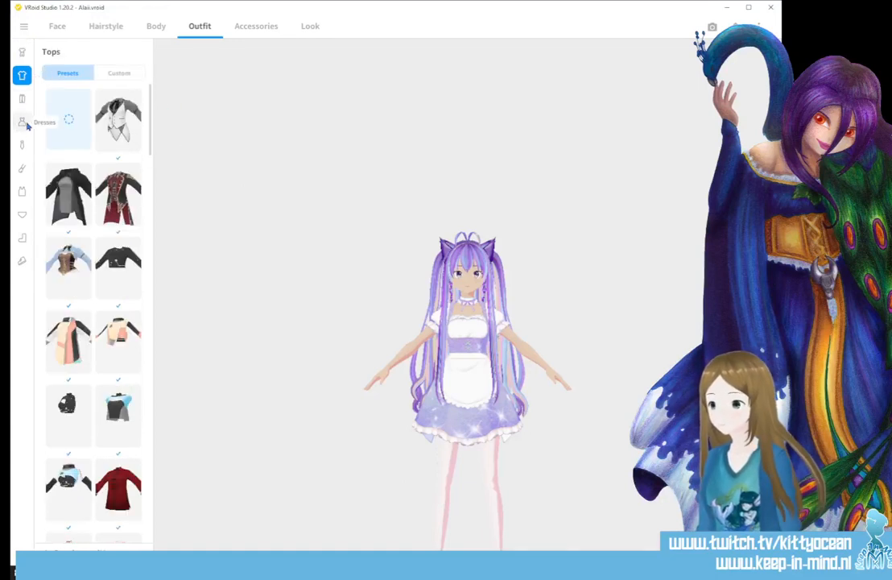
pyautogui.click(21, 120)
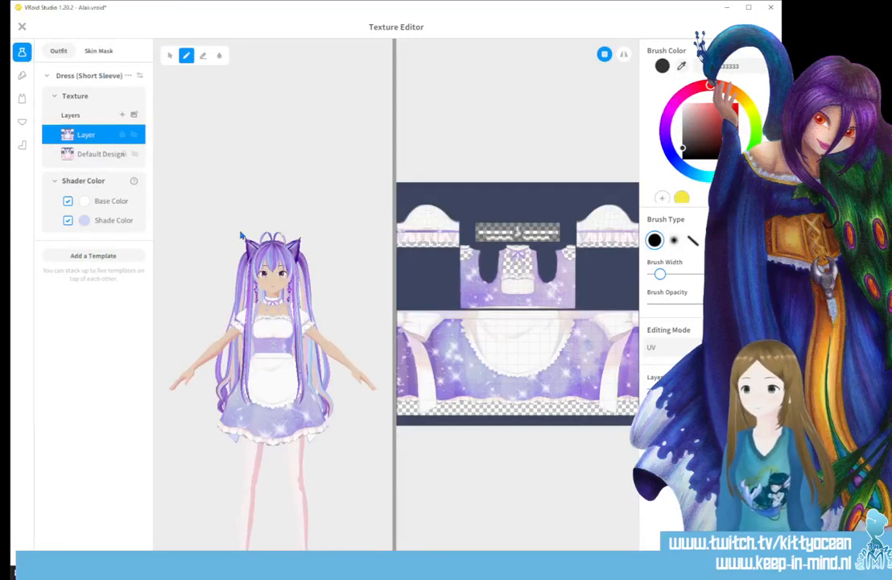
# - Delete the Default Design layer from the short-sleeve dress texture, keeping only the custom layer
pyautogui.click(103, 154)
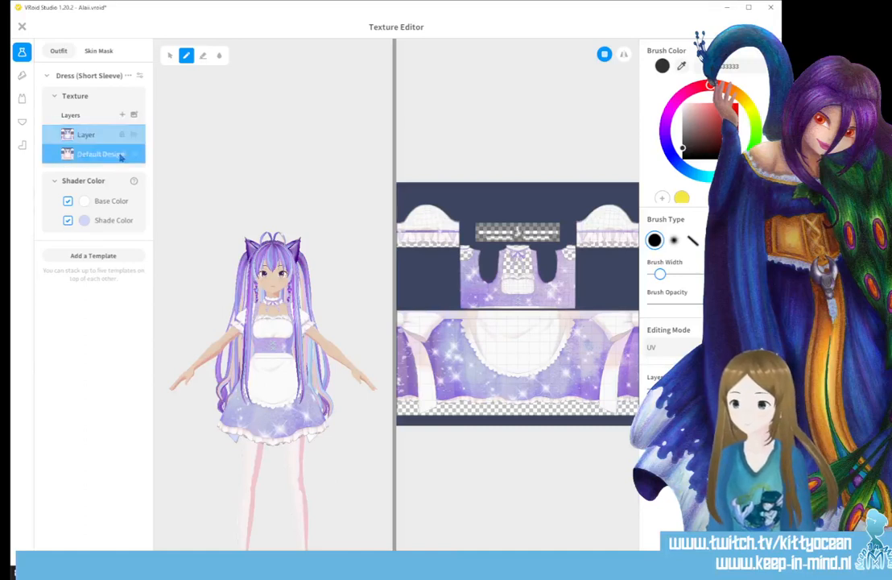
pyautogui.rightClick(101, 159)
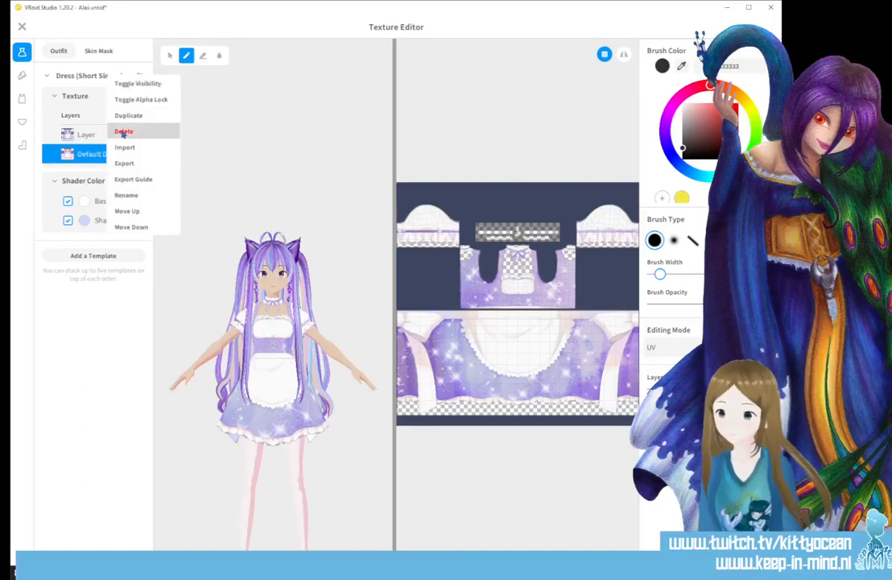
pyautogui.click(122, 132)
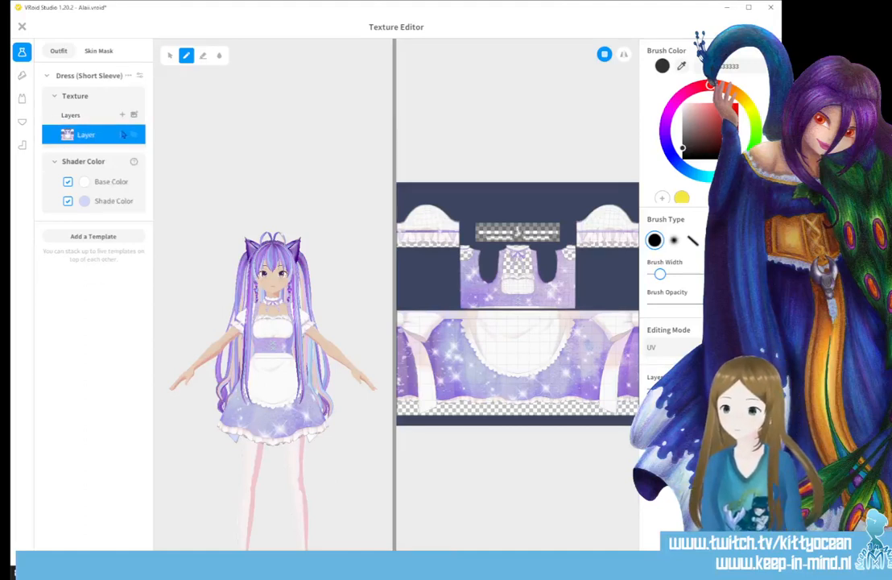
# - Check the shoes, inner top, inner bottom and socks textures, and close the Texture Editor, overwriting the Dresses item
pyautogui.click(21, 78)
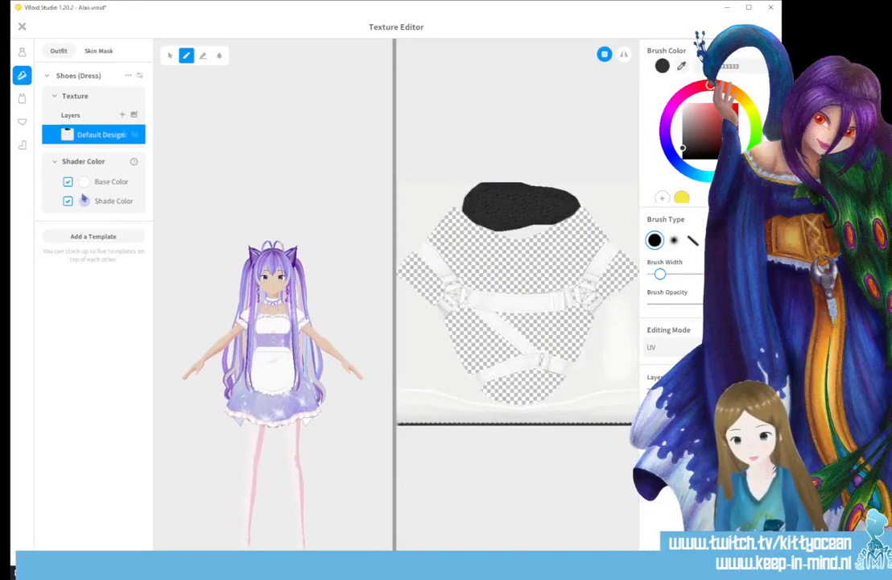
pyautogui.click(22, 102)
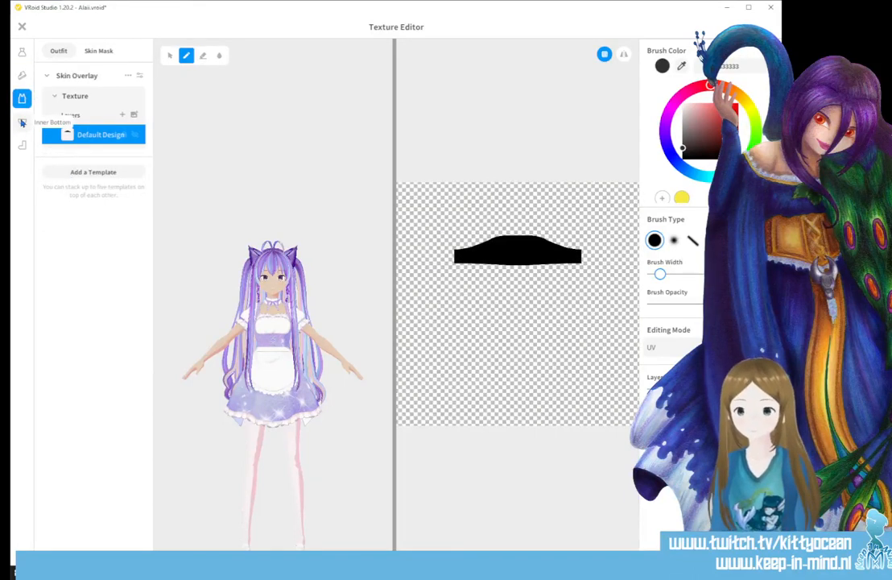
pyautogui.click(22, 124)
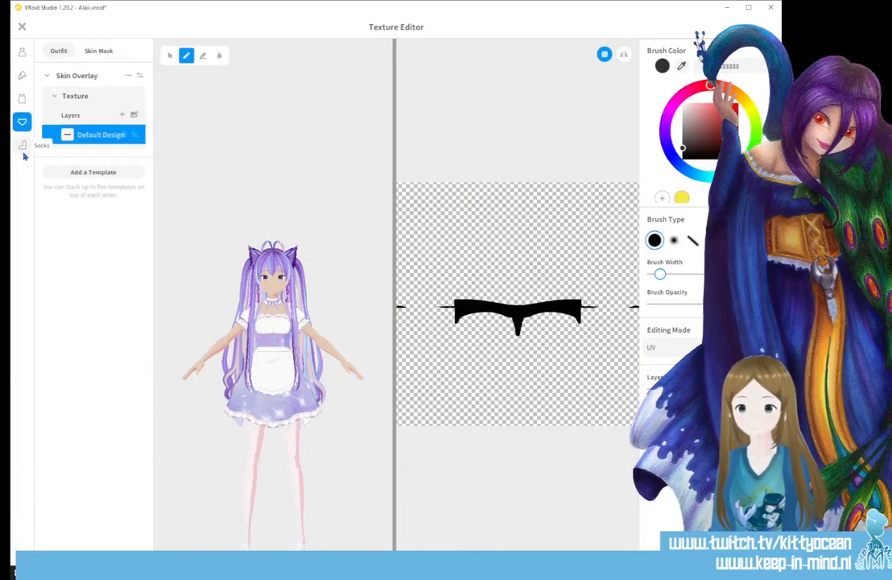
pyautogui.click(22, 146)
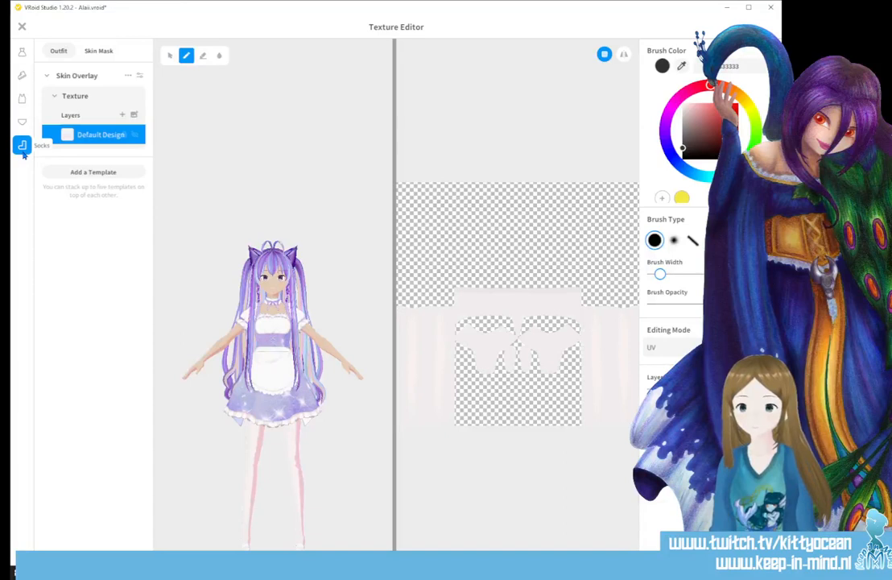
pyautogui.click(23, 26)
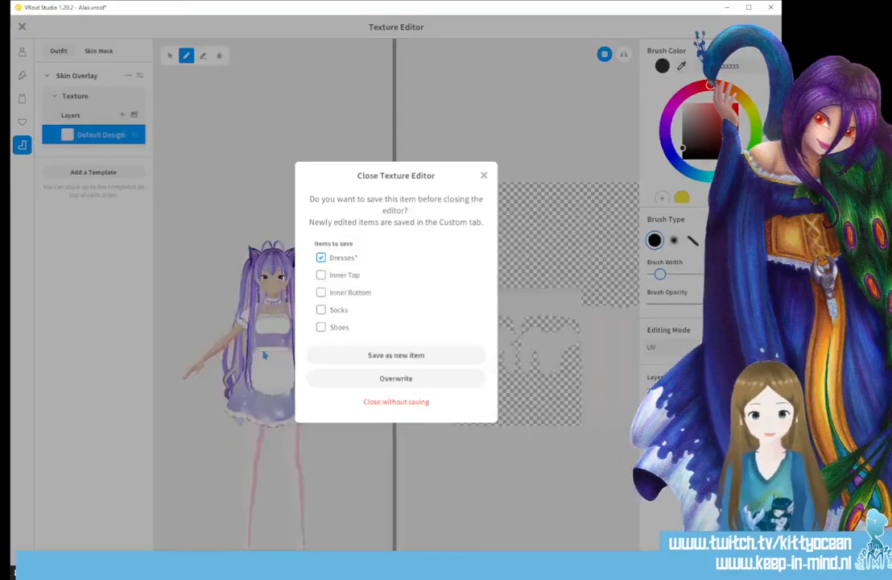
pyautogui.click(384, 387)
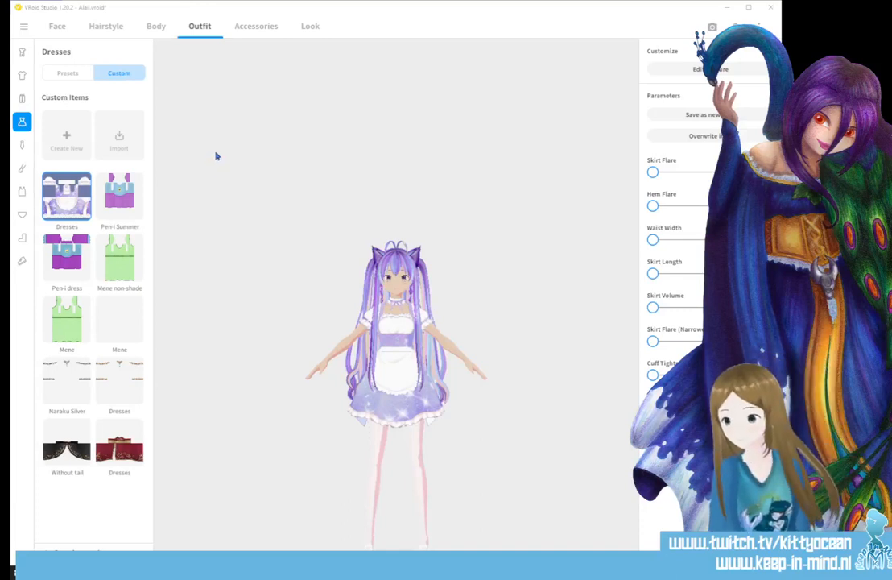
# - Inspect the hair groups of the Alaii bangs in the hairstyle editor and close it without changes
pyautogui.click(100, 27)
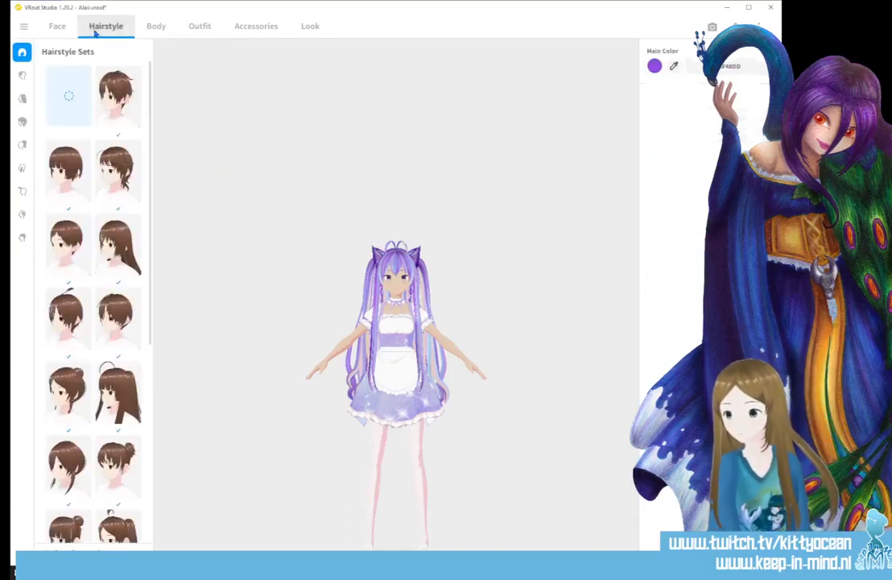
pyautogui.click(23, 78)
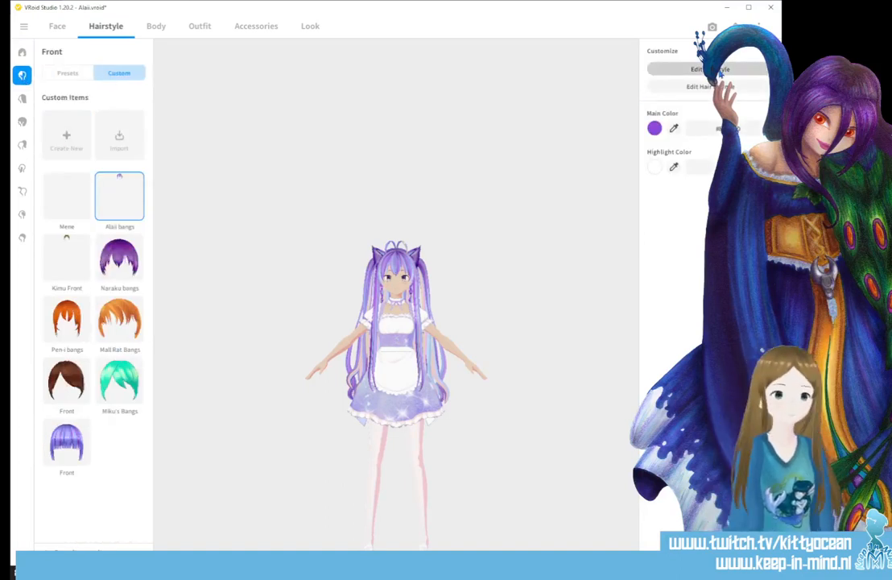
pyautogui.click(719, 70)
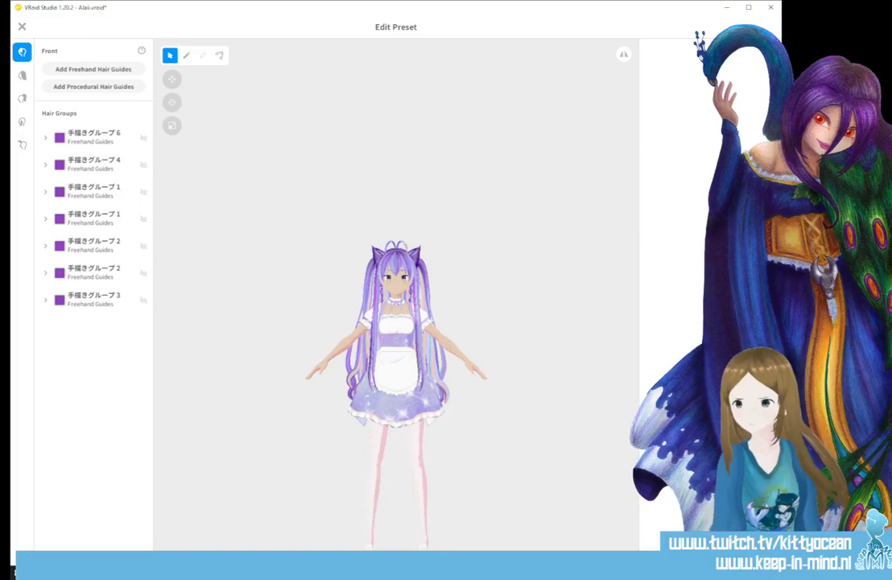
pyautogui.click(45, 139)
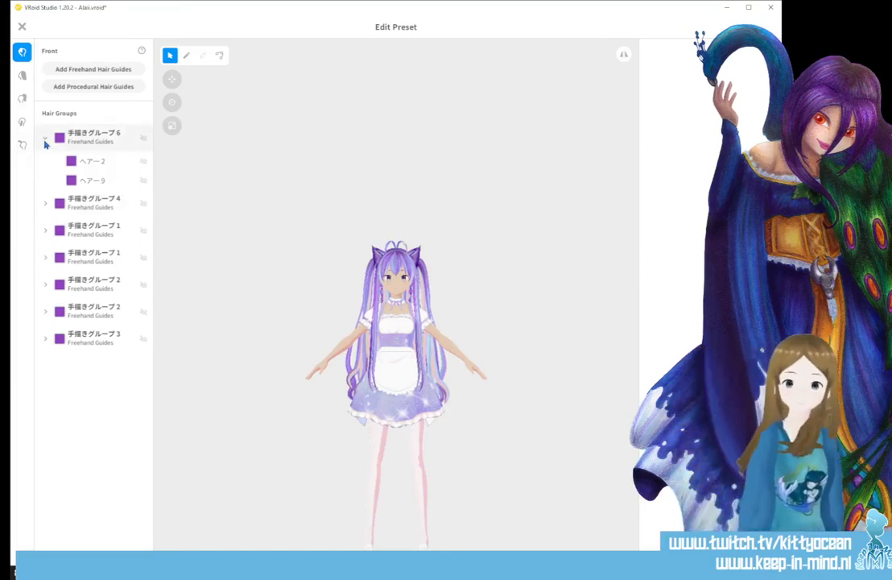
pyautogui.click(45, 139)
pyautogui.click(22, 26)
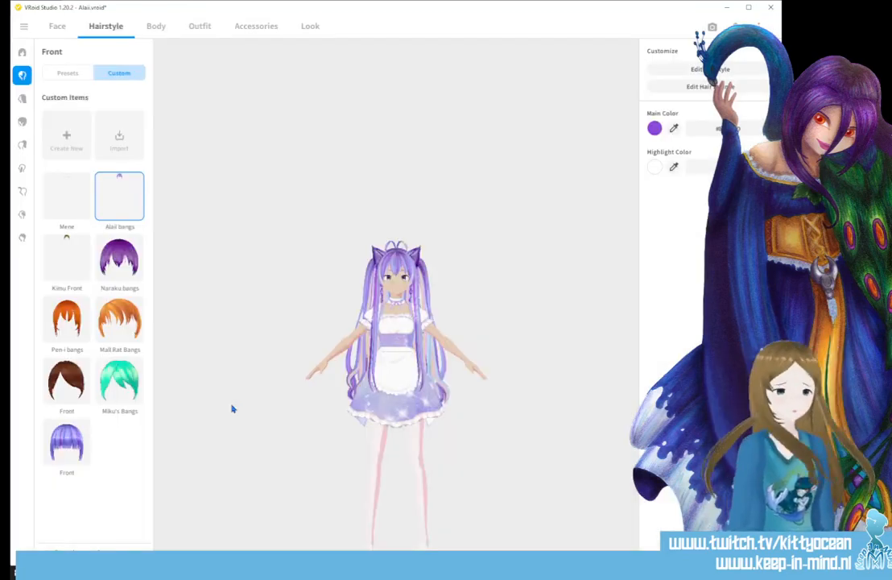
# - Leave VRoid Studio and open NewBanner2023 from the Pen-i Overall folder in Photoshop
pyautogui.click(24, 27)
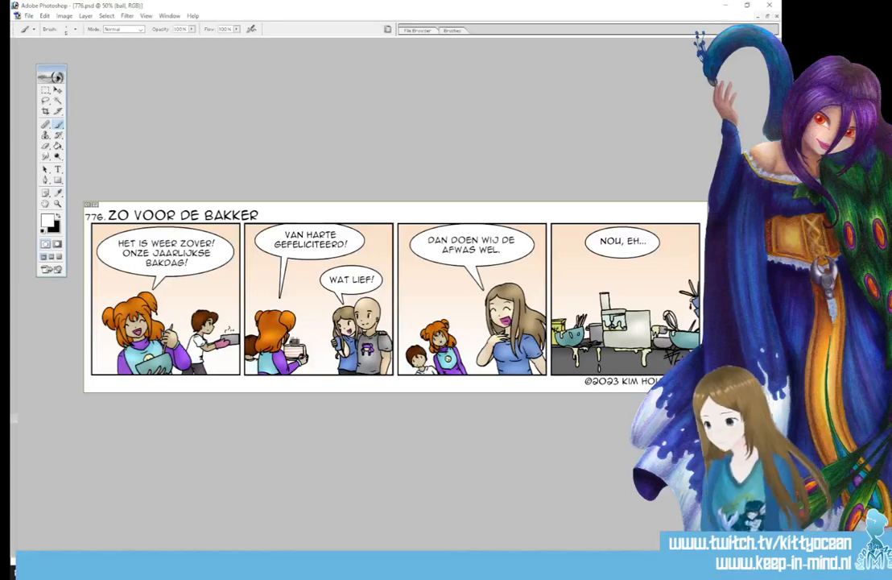
pyautogui.hotkey('alt', 'Tab')
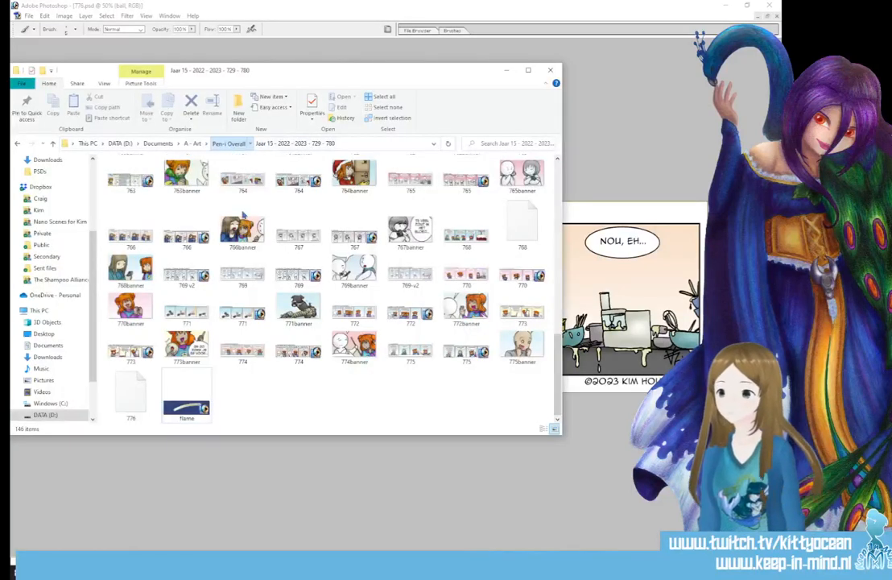
pyautogui.click(229, 143)
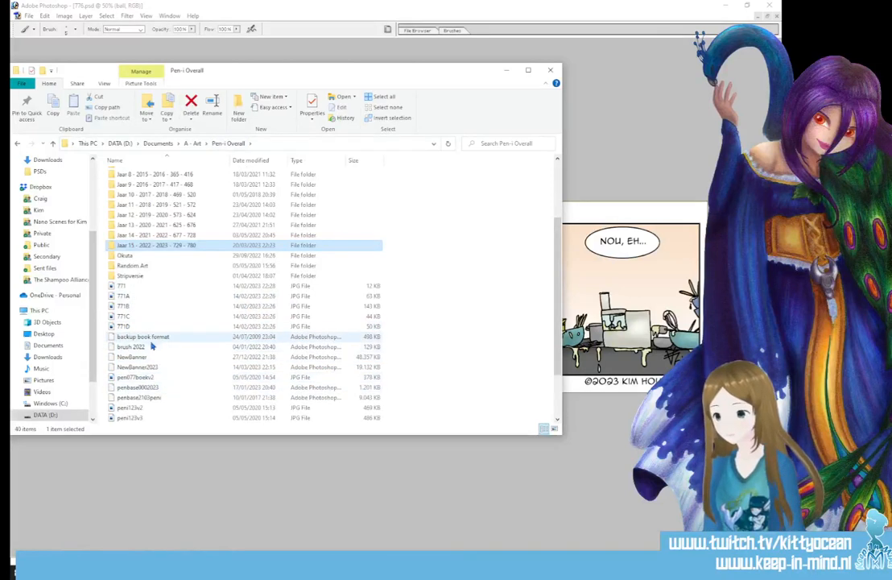
pyautogui.click(148, 367)
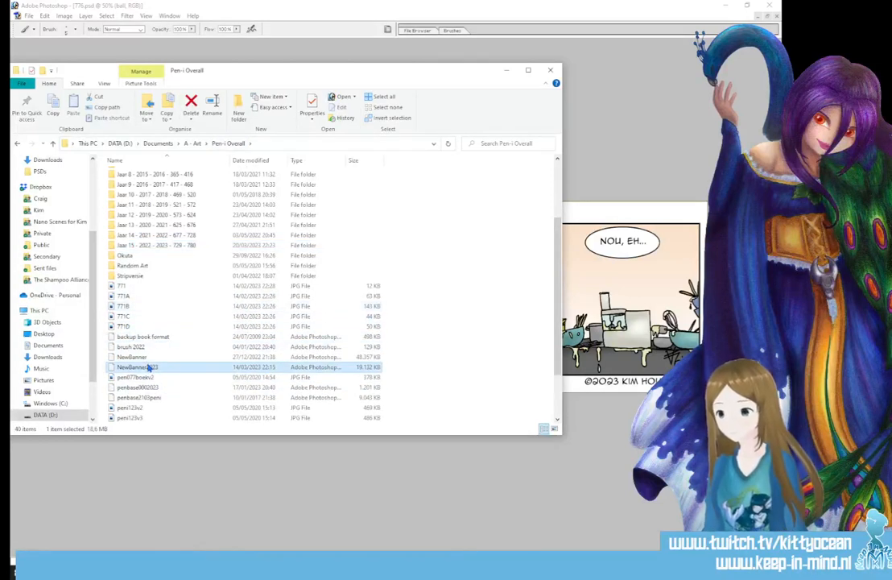
pyautogui.doubleClick(148, 367)
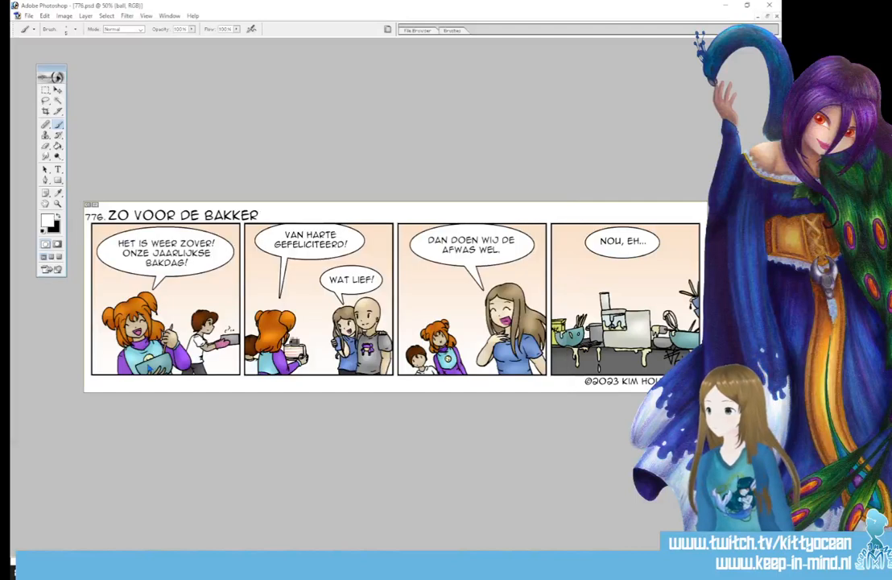
# - Copy the complete first panel of strip 776 with a rectangular marquee and paste it into NewBanner2023.psd as a new layer
pyautogui.press('m')
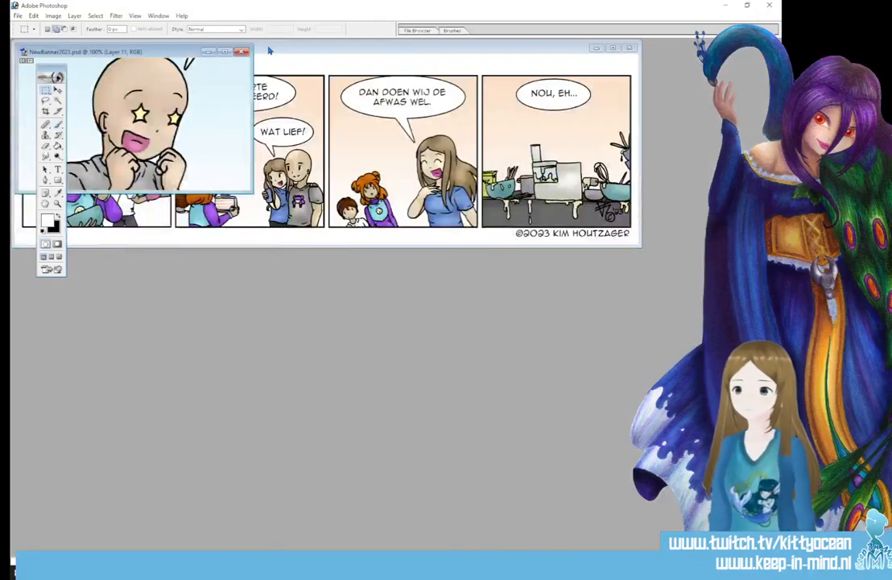
pyautogui.hotkey('ctrl', 'Tab')
pyautogui.moveTo(182, 52); pyautogui.dragTo(391, 251)
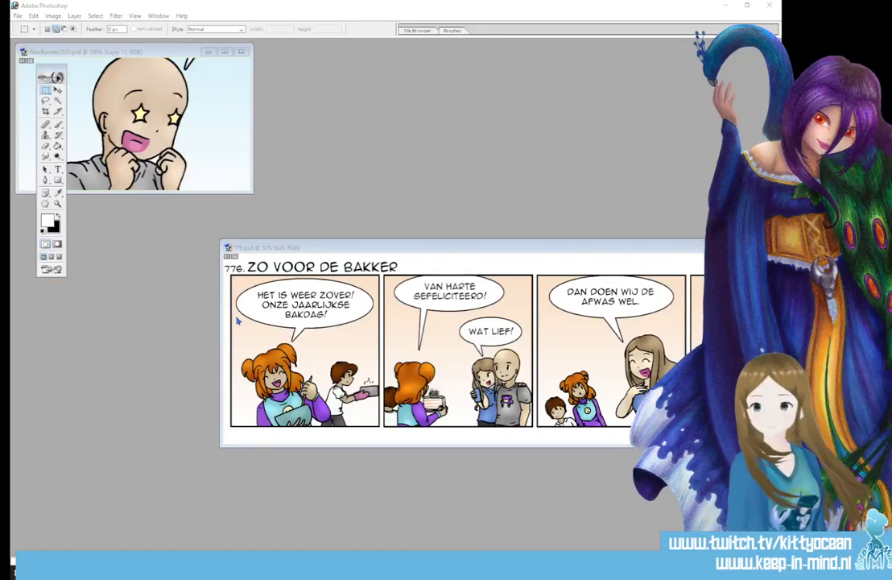
pyautogui.click(229, 277)
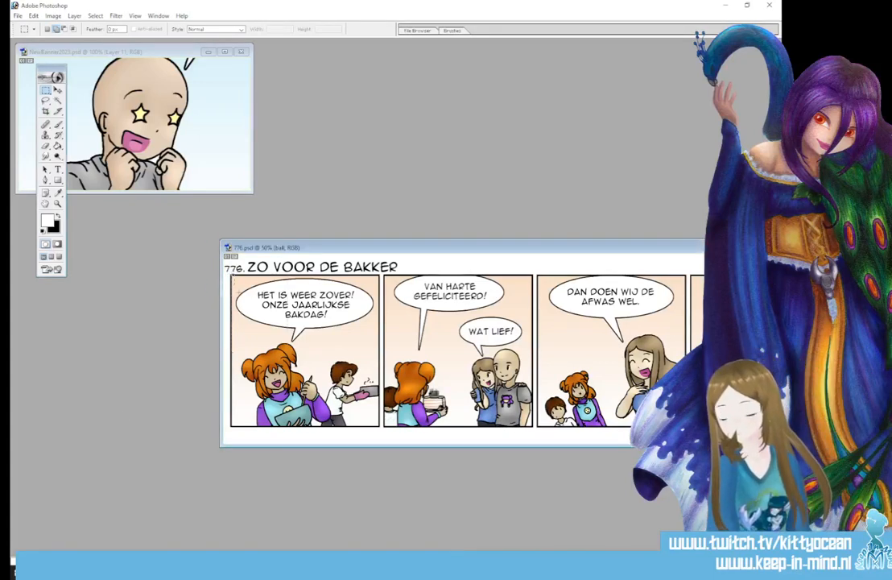
pyautogui.moveTo(232, 277); pyautogui.dragTo(381, 429)
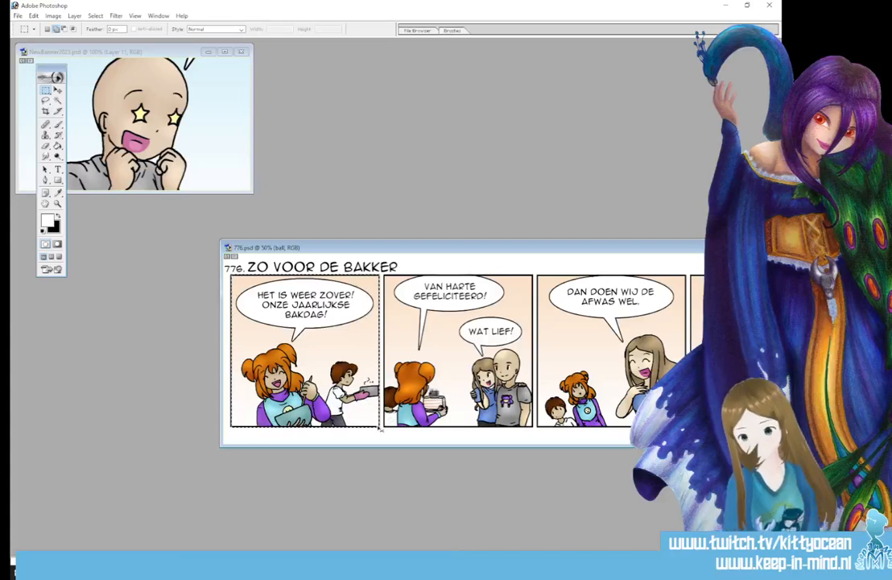
pyautogui.click(174, 55)
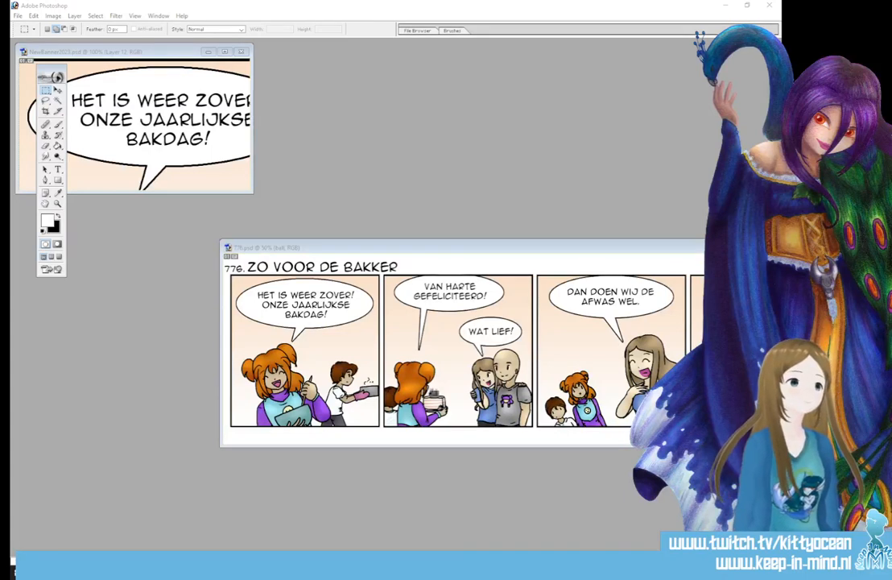
# - Reposition the pasted panel in the banner so the red-haired girl and the boy with the baking tin fill the frame
pyautogui.click(31, 79)
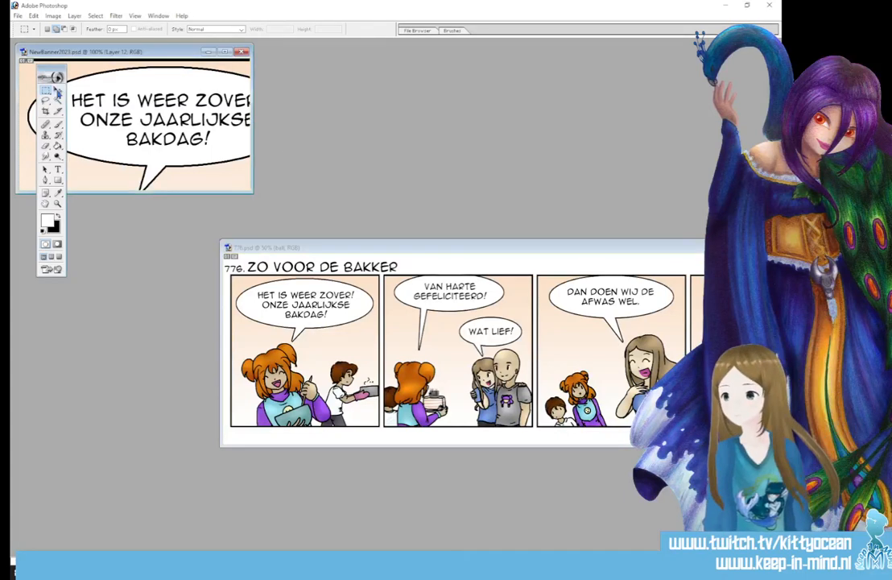
pyautogui.press('v')
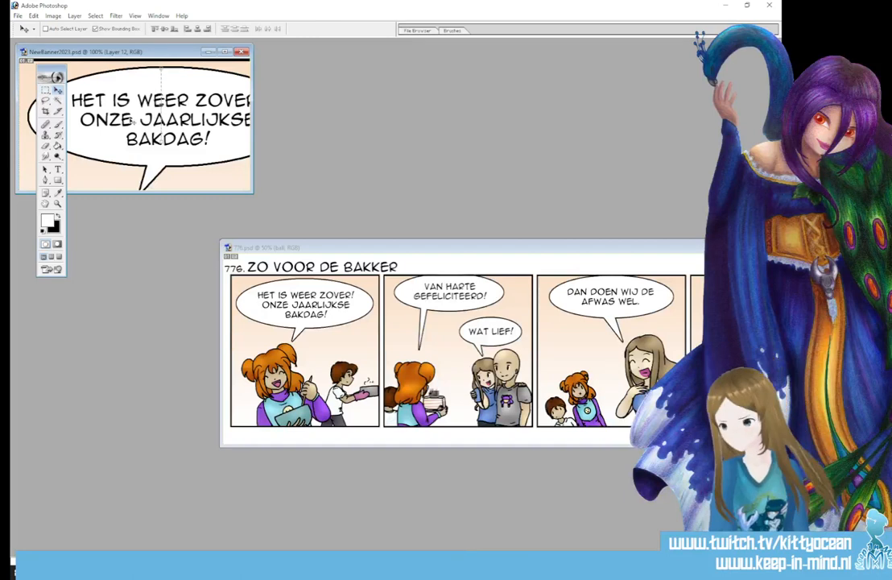
pyautogui.scroll(-5, 190, 92)
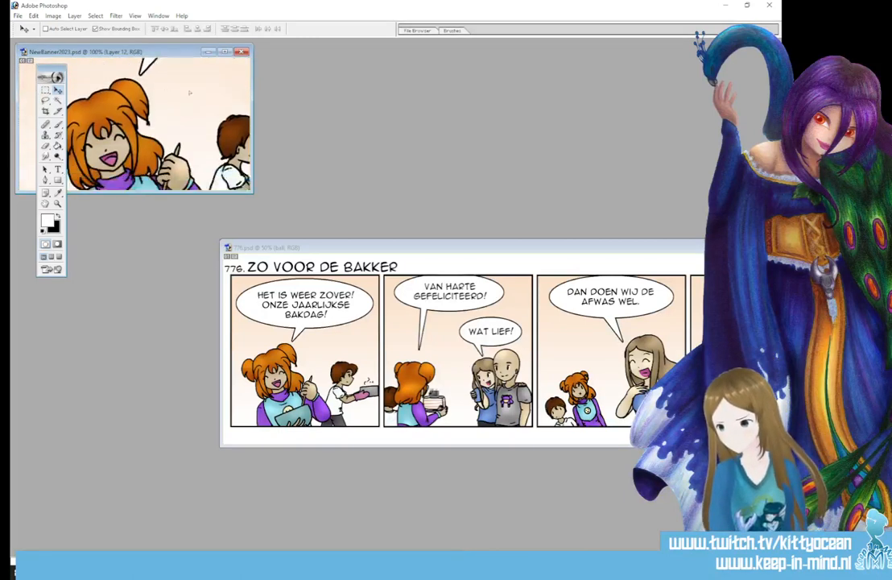
pyautogui.moveTo(190, 93); pyautogui.dragTo(249, 86)
# - Export the banner for the web as a high-quality JPEG in the Jaar 15 - 2022 - 2023 - 729 - 780 folder, basing its name on 775banner
pyautogui.click(18, 16)
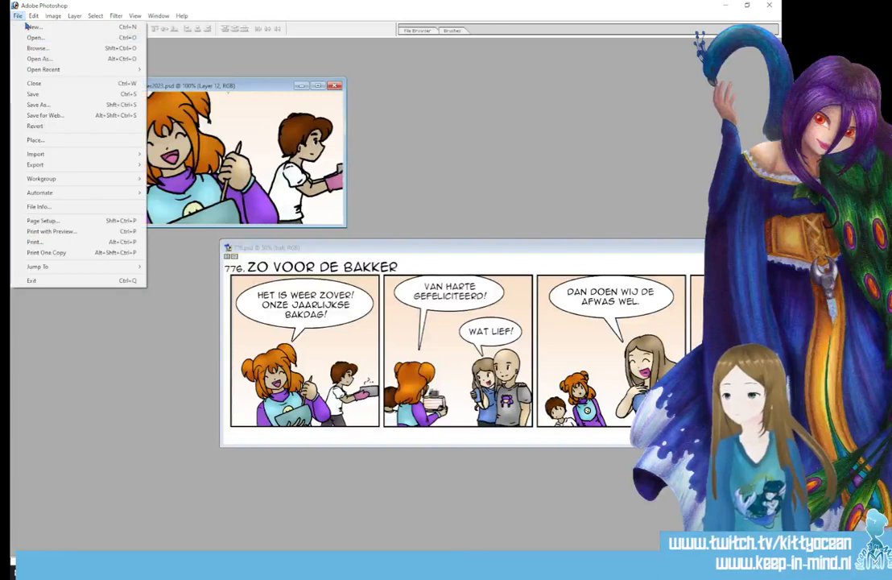
pyautogui.click(55, 96)
pyautogui.click(33, 15)
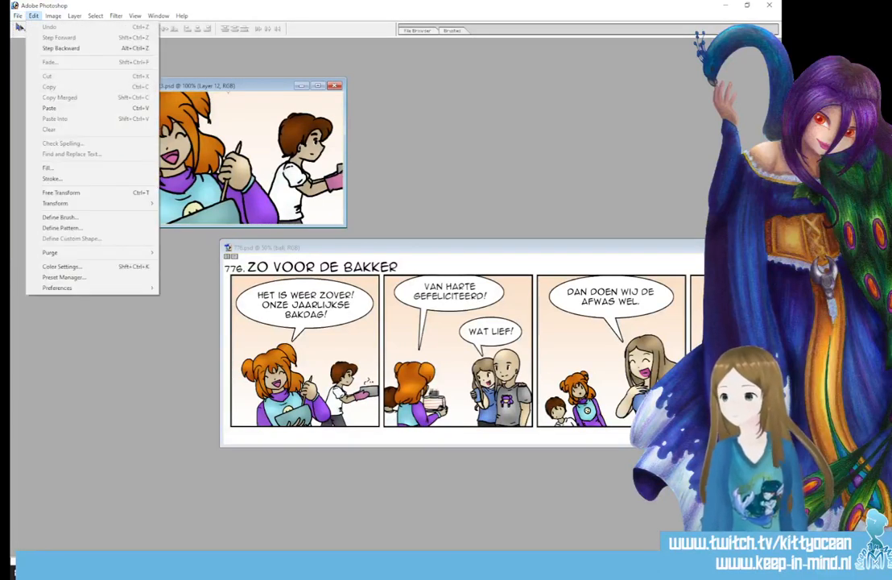
pyautogui.moveTo(18, 15)
pyautogui.click(60, 115)
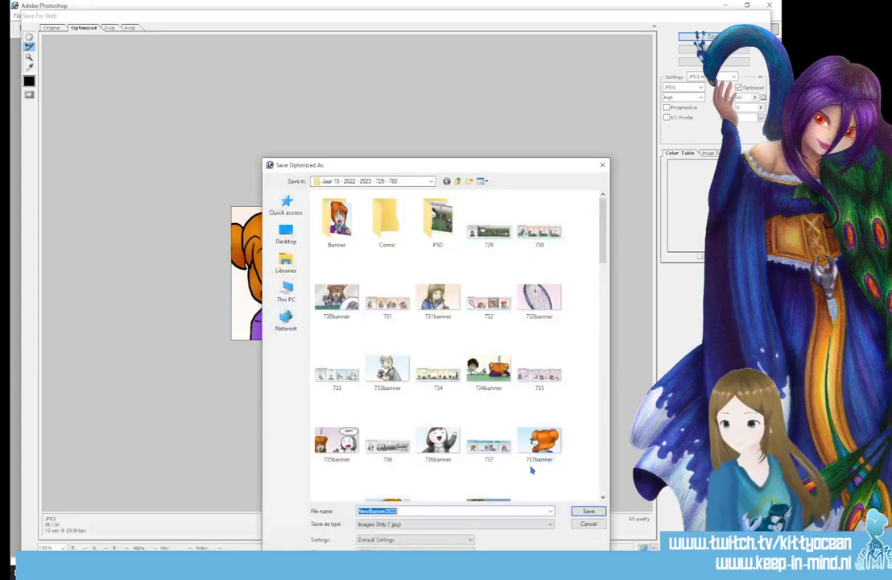
pyautogui.moveTo(606, 241); pyautogui.dragTo(604, 472)
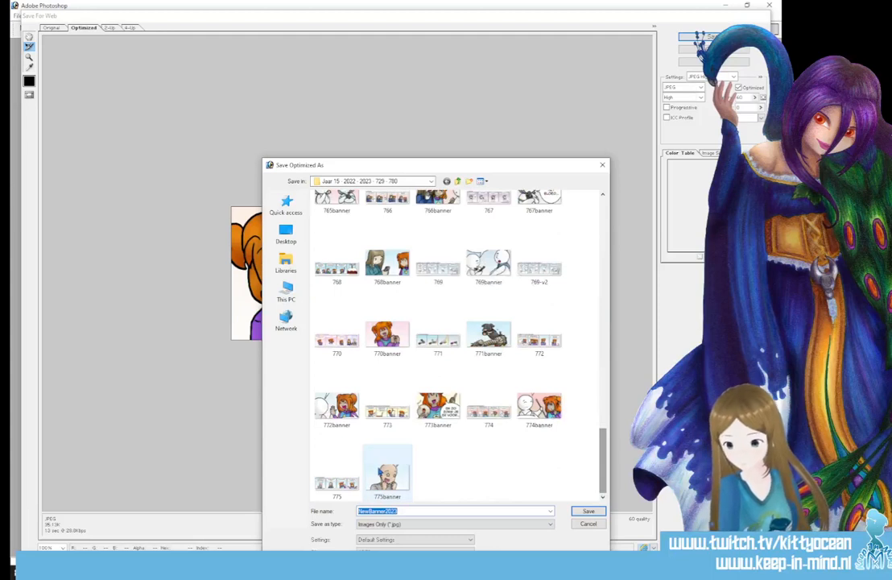
pyautogui.click(337, 482)
pyautogui.click(387, 477)
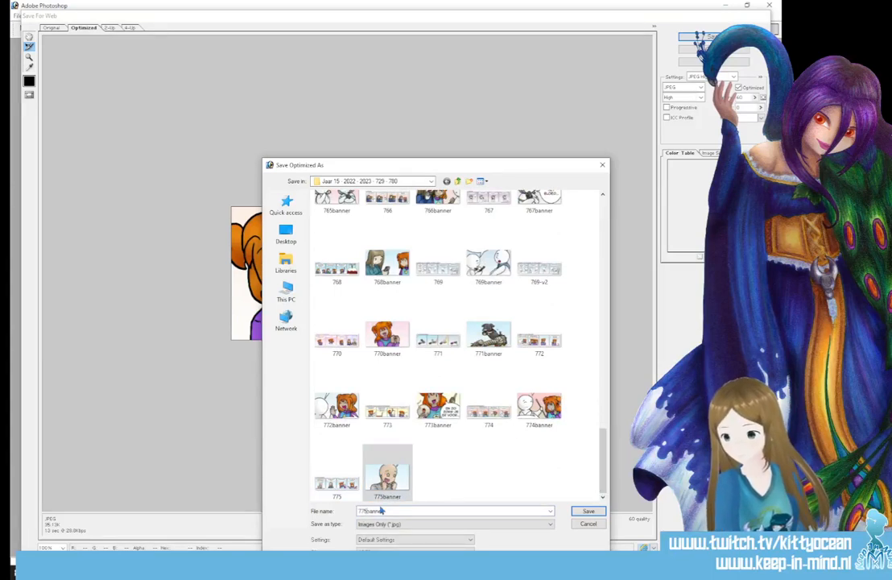
pyautogui.click(396, 498)
pyautogui.press('Return')
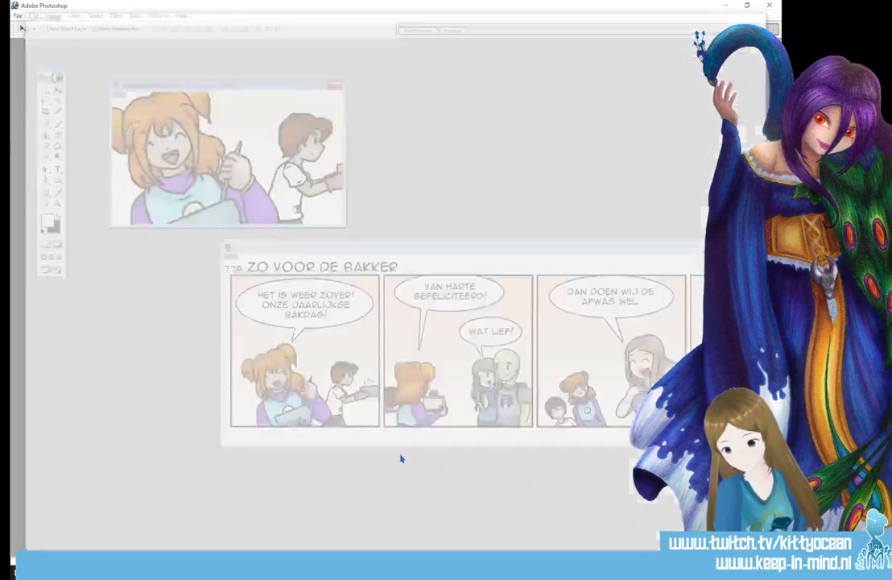
# - Close NewBanner2023.psd with its changes saved and reposition the 776.psd window so the whole strip is in view
pyautogui.click(335, 87)
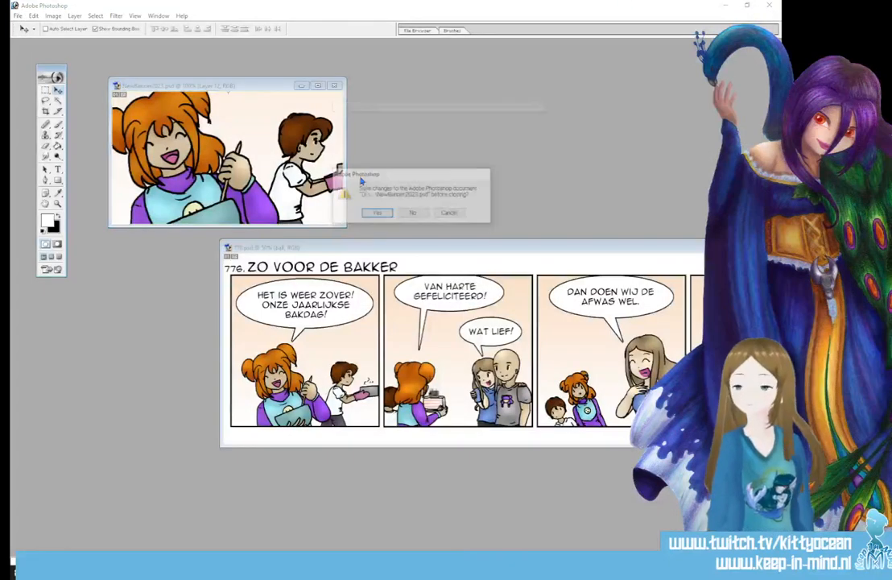
pyautogui.click(379, 216)
pyautogui.moveTo(354, 256); pyautogui.dragTo(216, 154)
# - Export strip 776 for the web as a high-quality JPEG named 776 in the Jaar 15 - 2022 - 2023 - 729 - 780 folder
pyautogui.click(25, 16)
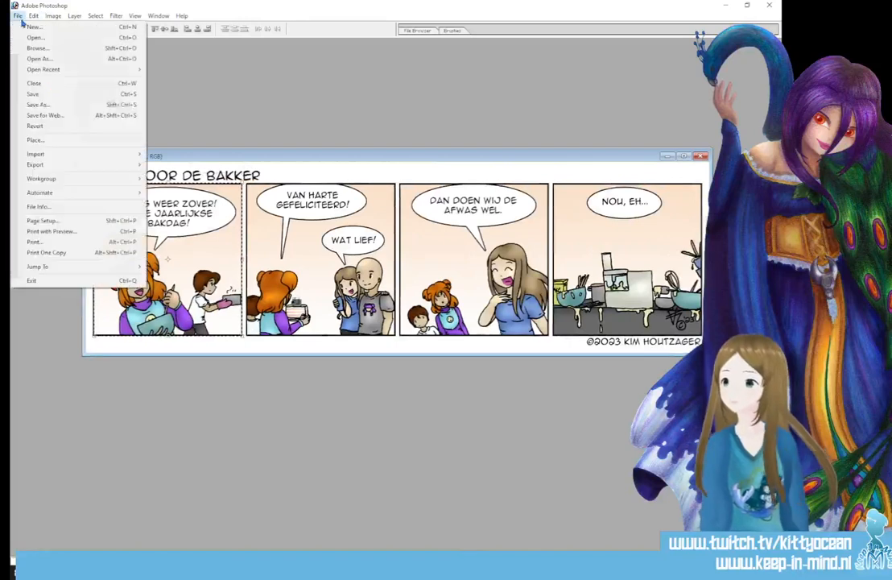
pyautogui.click(72, 115)
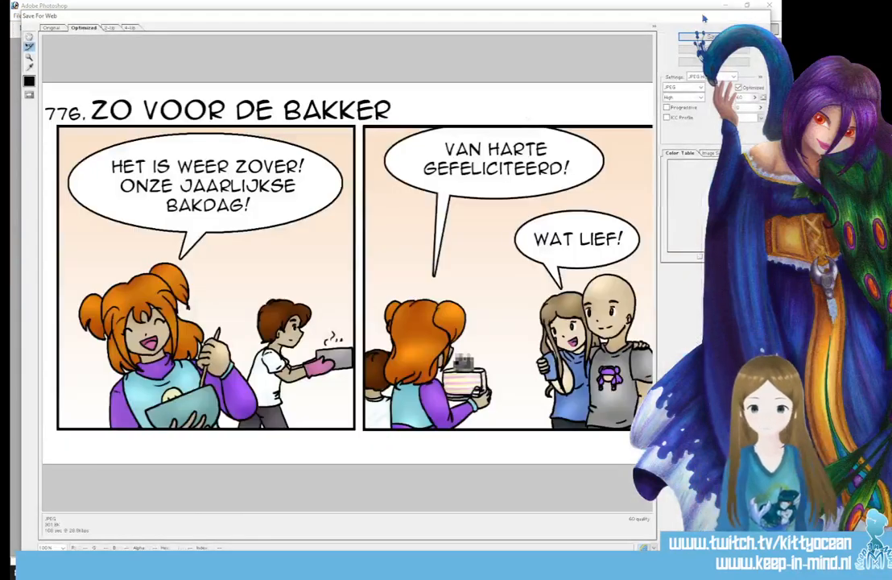
pyautogui.press('Return')
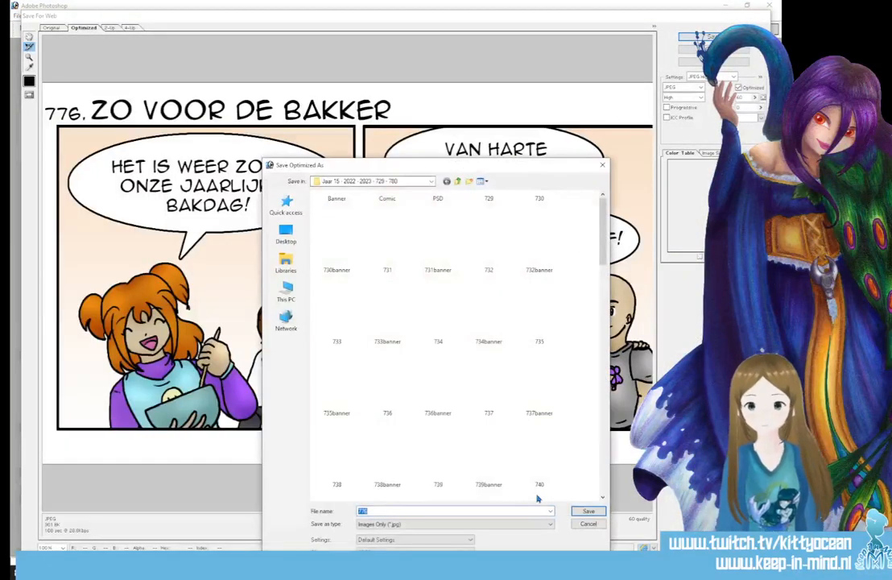
pyautogui.click(584, 507)
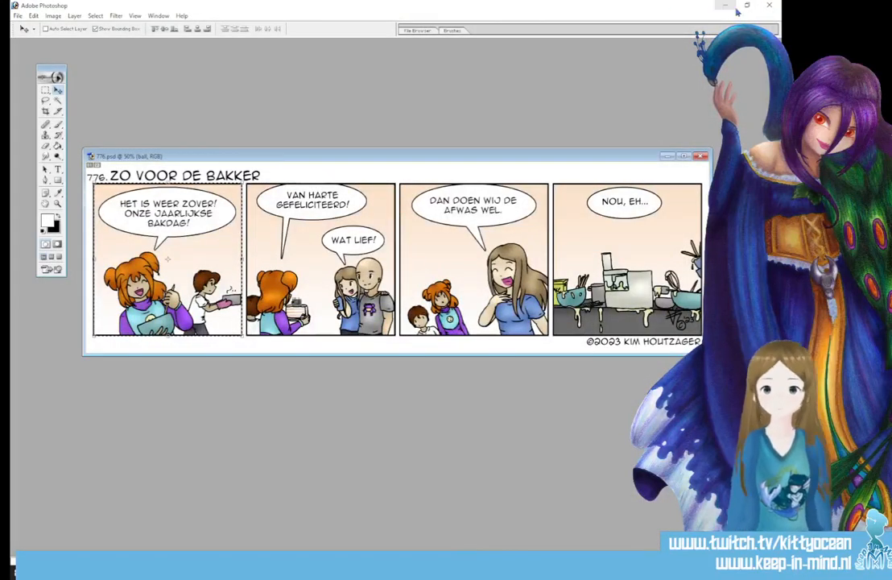
# - Leave Photoshop for VRoid Studio and examine the Alaii model from behind and the Default Design layer of its Cat Ears texture
pyautogui.hotkey('ctrl', 'w')
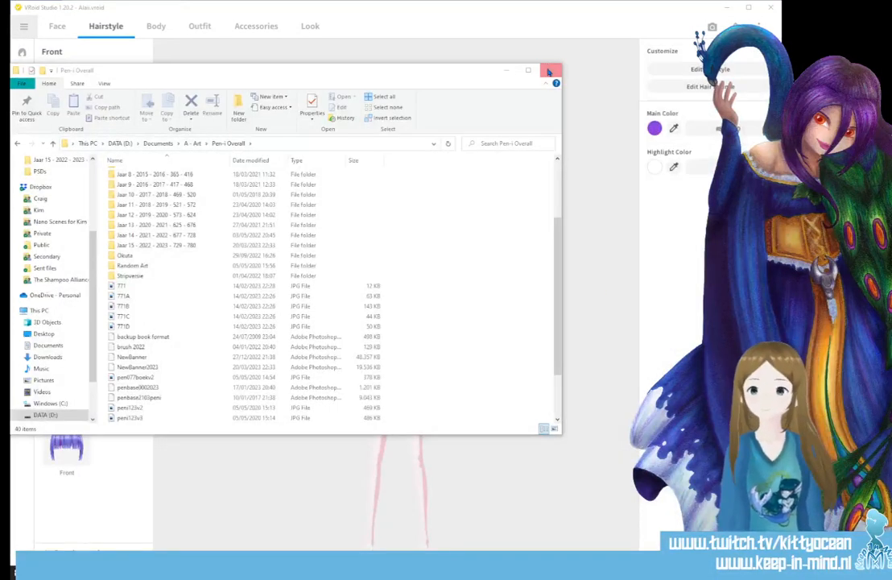
pyautogui.click(548, 71)
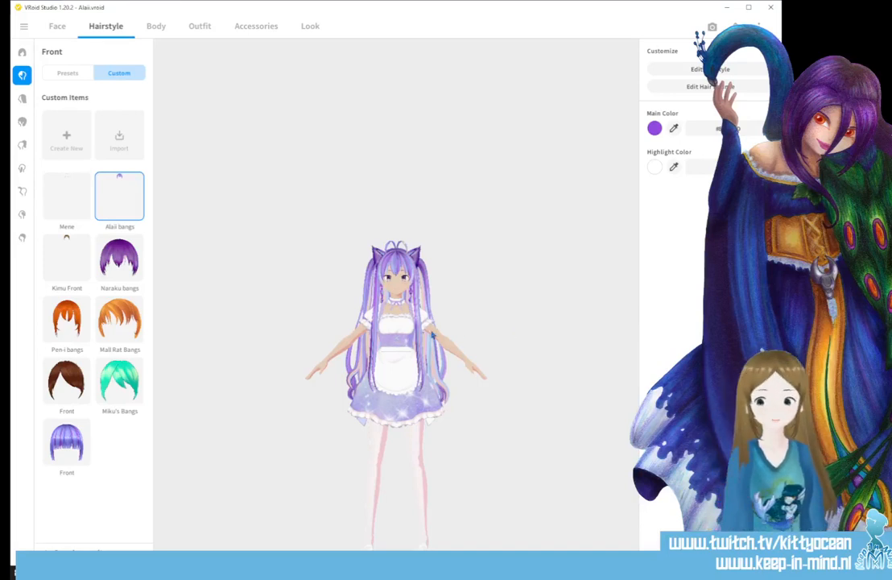
pyautogui.moveTo(520, 334); pyautogui.dragTo(306, 346)
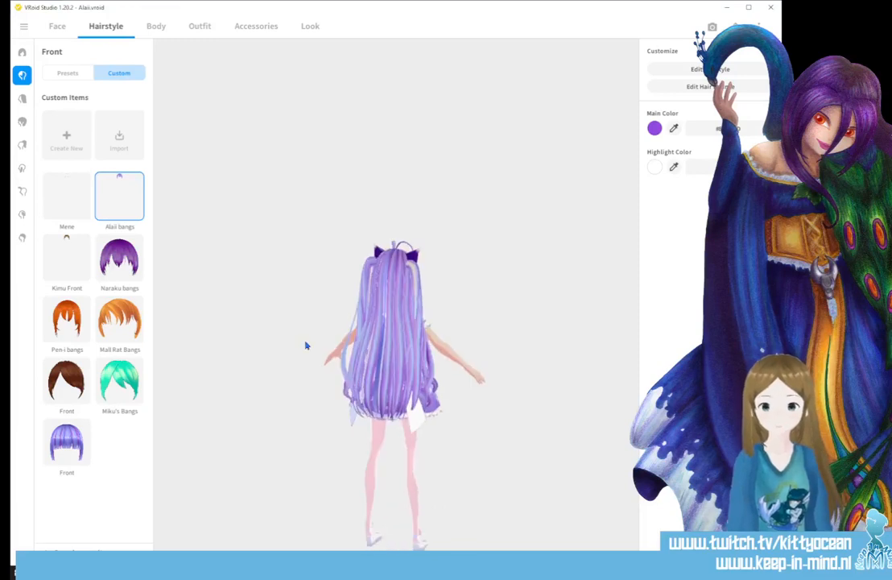
pyautogui.click(260, 28)
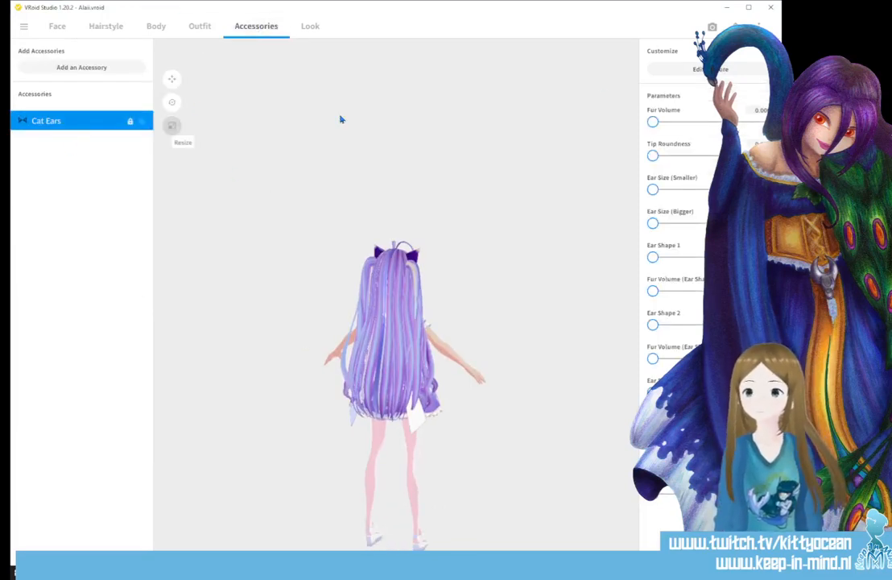
pyautogui.click(682, 73)
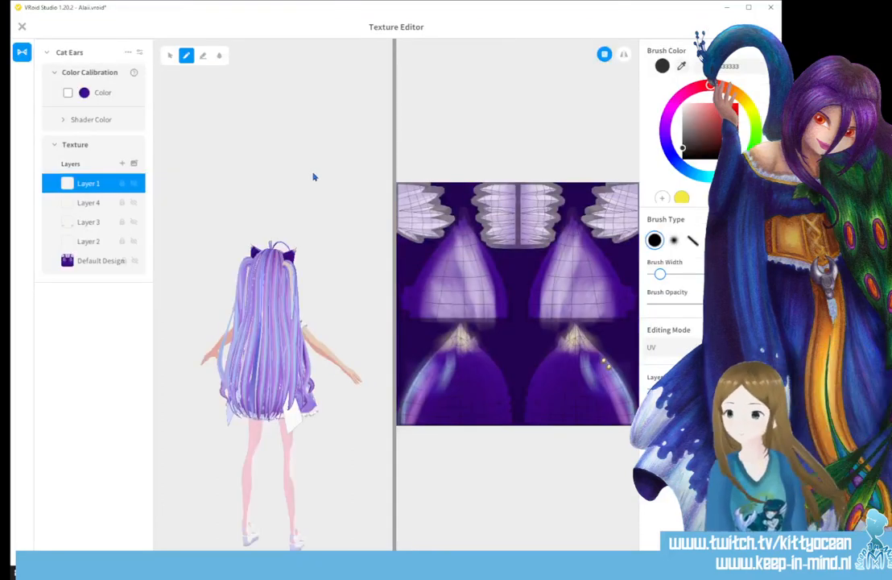
pyautogui.click(135, 261)
pyautogui.click(135, 262)
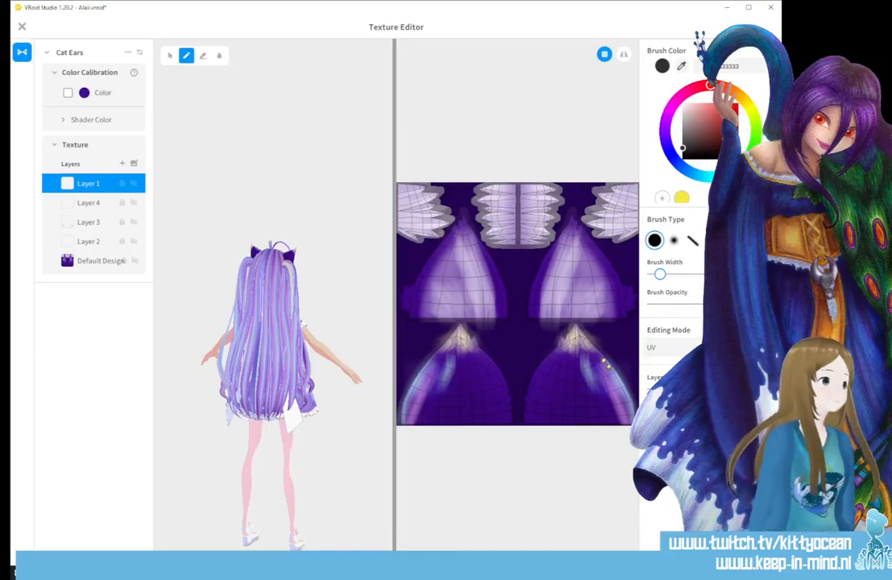
# - Leave the Cat Ears texture editor and close VRoid Studio
pyautogui.click(22, 26)
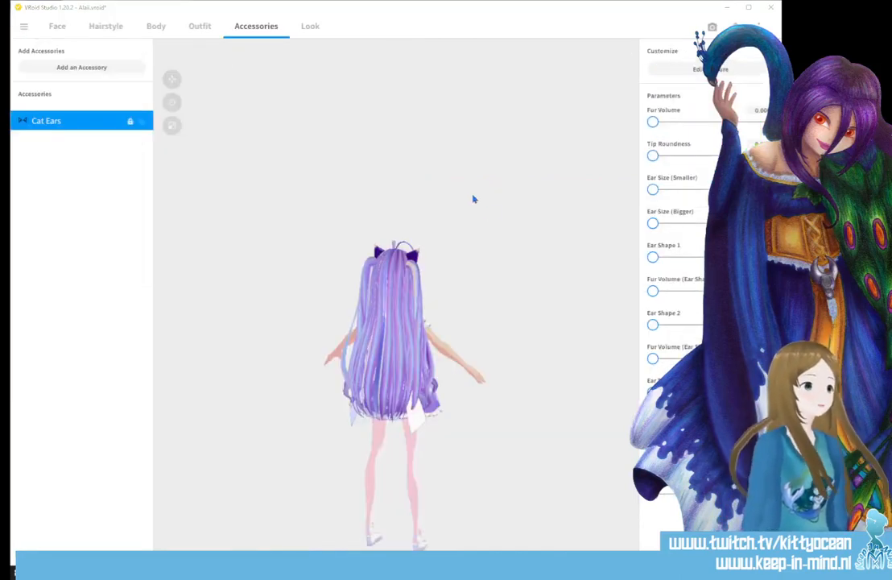
pyautogui.click(23, 27)
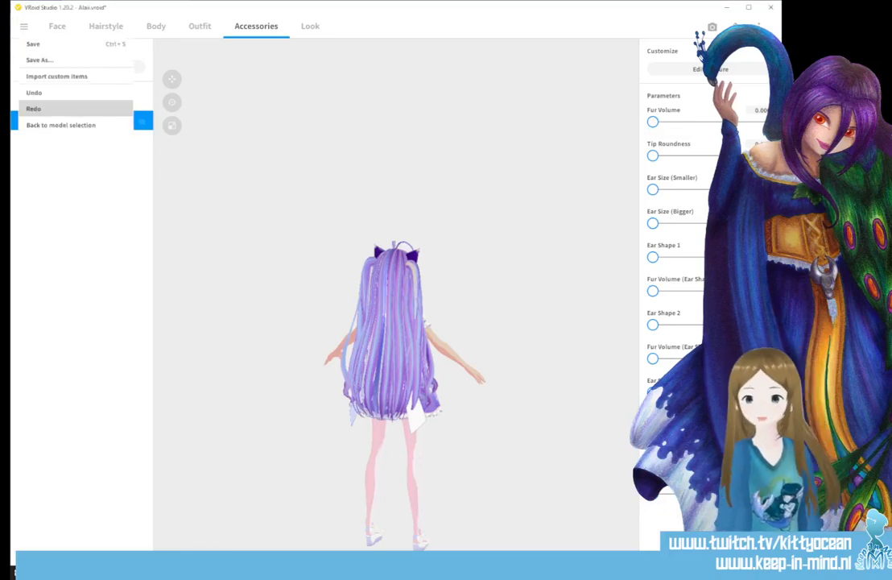
pyautogui.click(770, 7)
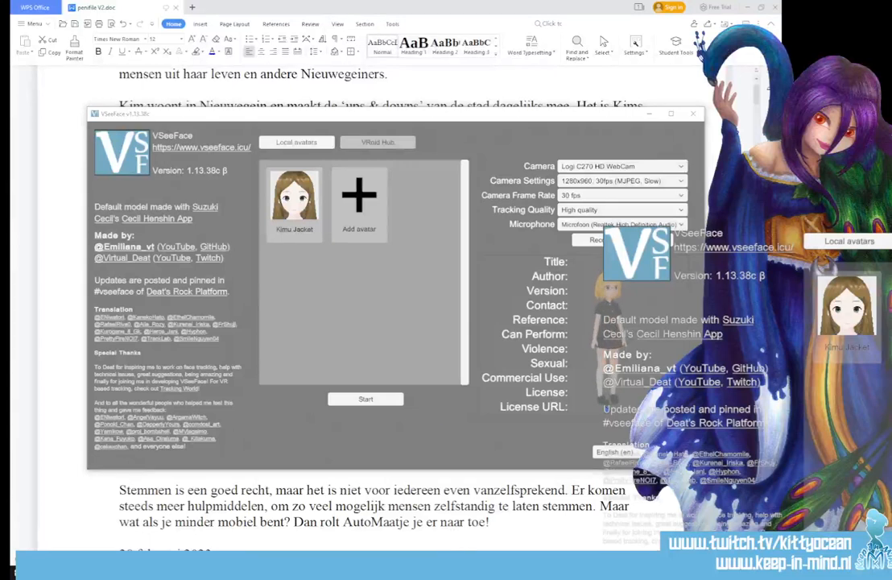
# - Fill the local avatar list in VSeeFace with the Kimu Jacket, Kimu Shirt, Kimu V2 and Mene avatars
pyautogui.click(287, 214)
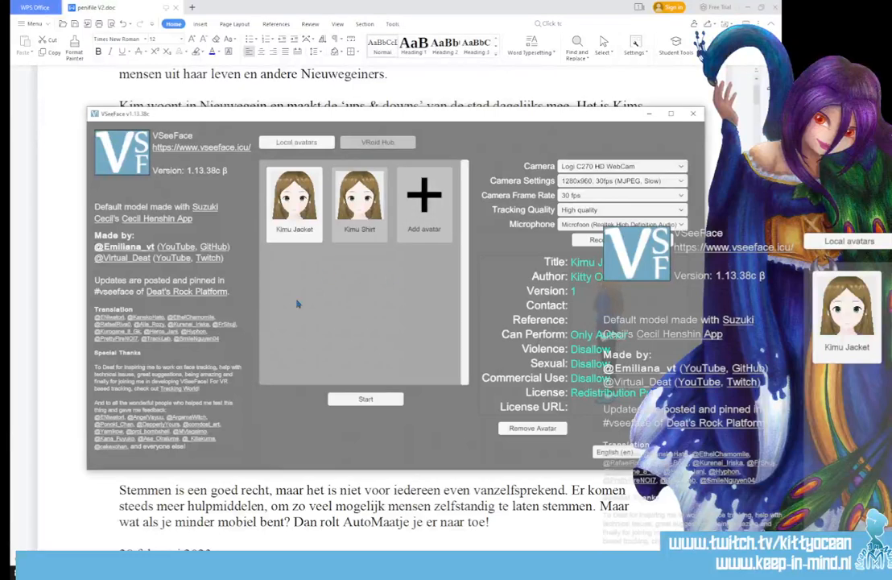
pyautogui.click(354, 206)
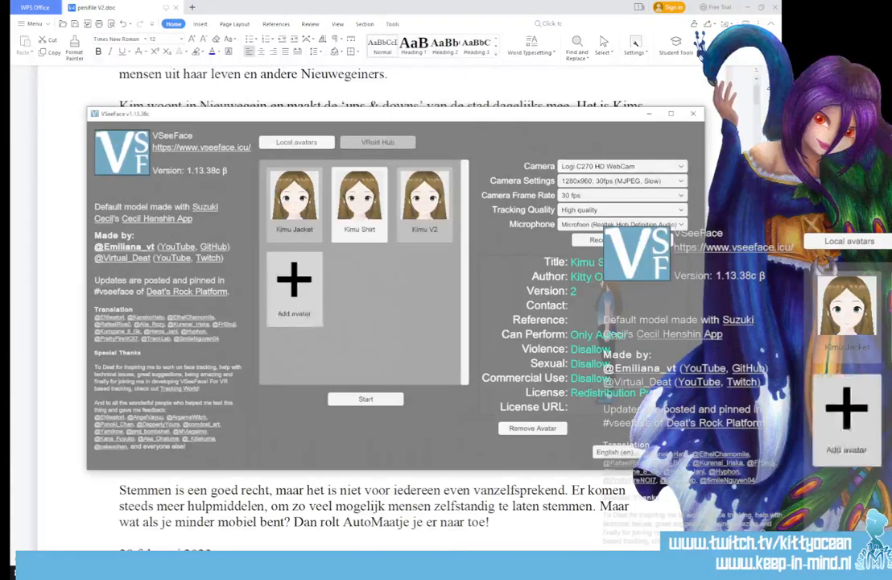
pyautogui.click(420, 229)
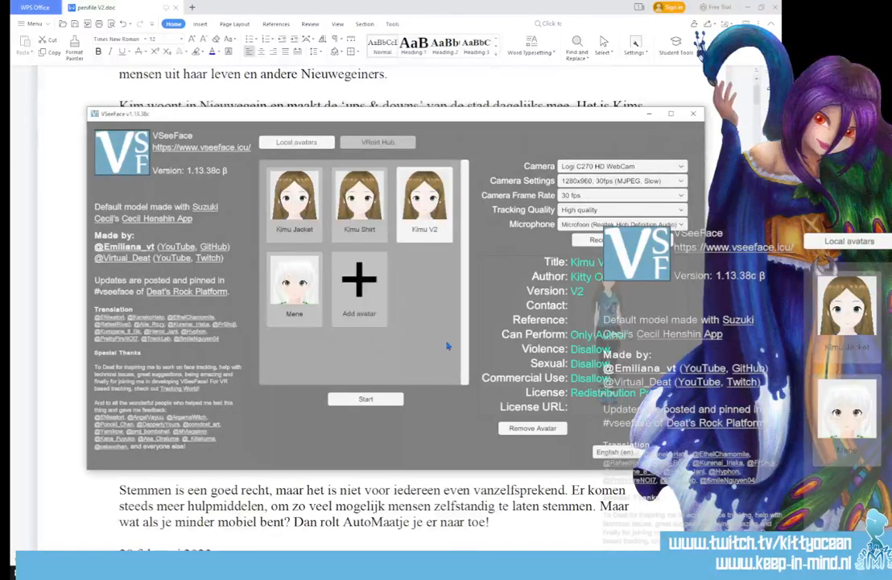
pyautogui.click(305, 284)
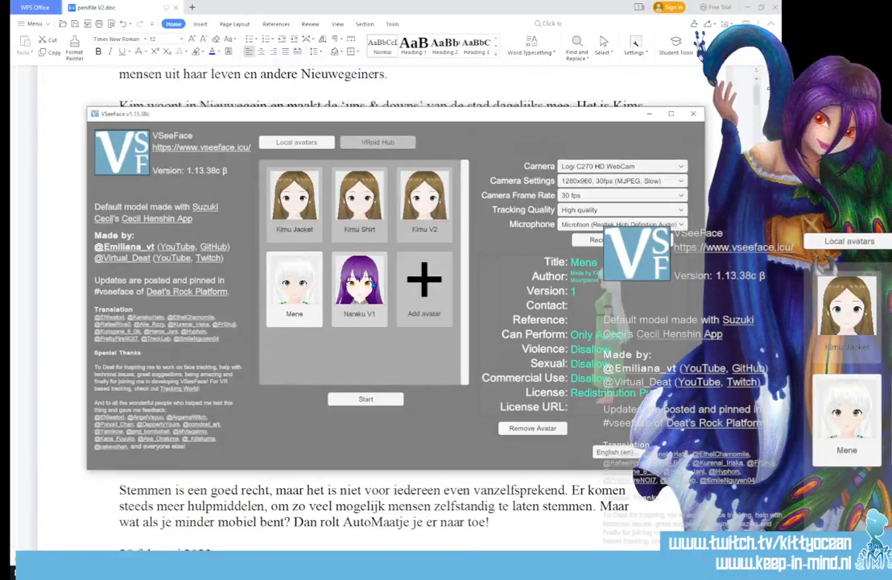
# - Extend the local avatar list with Naraku V1, Pen-i Summer, the other orange-haired Pen-i and the purple-haired Shampoo avatar
pyautogui.click(360, 282)
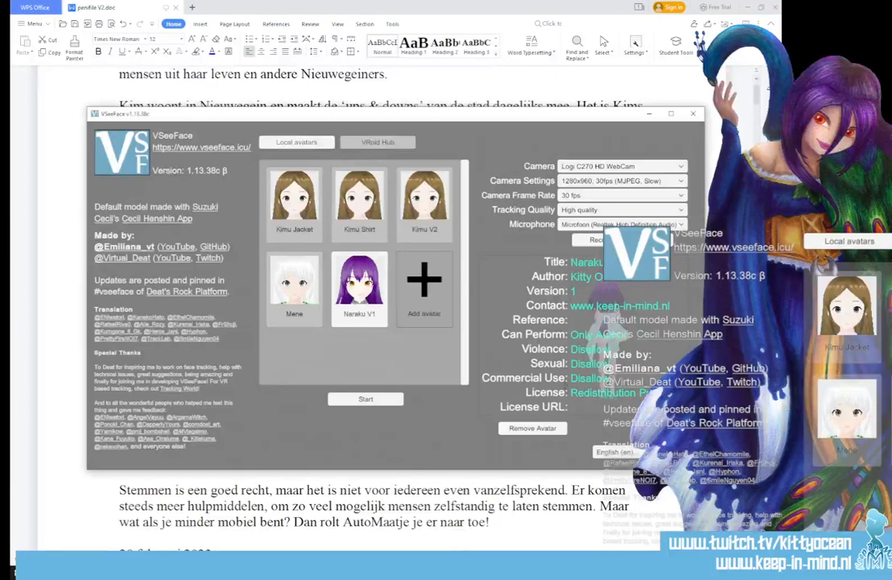
pyautogui.click(425, 286)
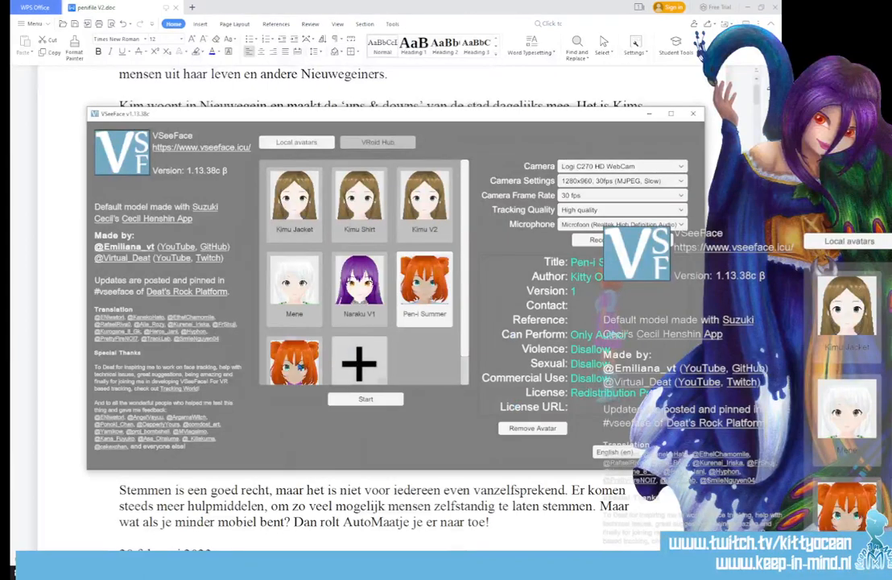
pyautogui.click(294, 361)
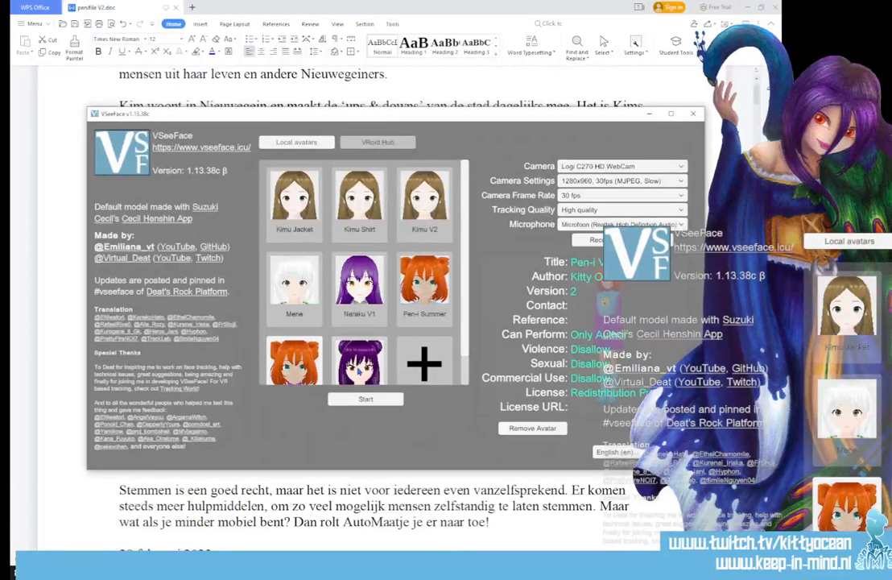
pyautogui.click(360, 370)
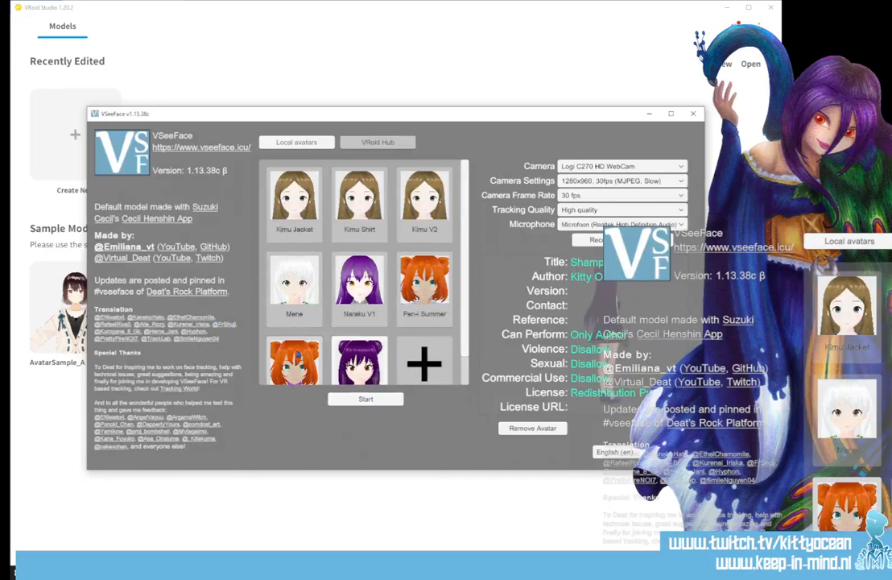
# - Start face tracking with the Kimu Shirt avatar and narrow the VSeeFace window
pyautogui.click(362, 198)
pyautogui.click(369, 401)
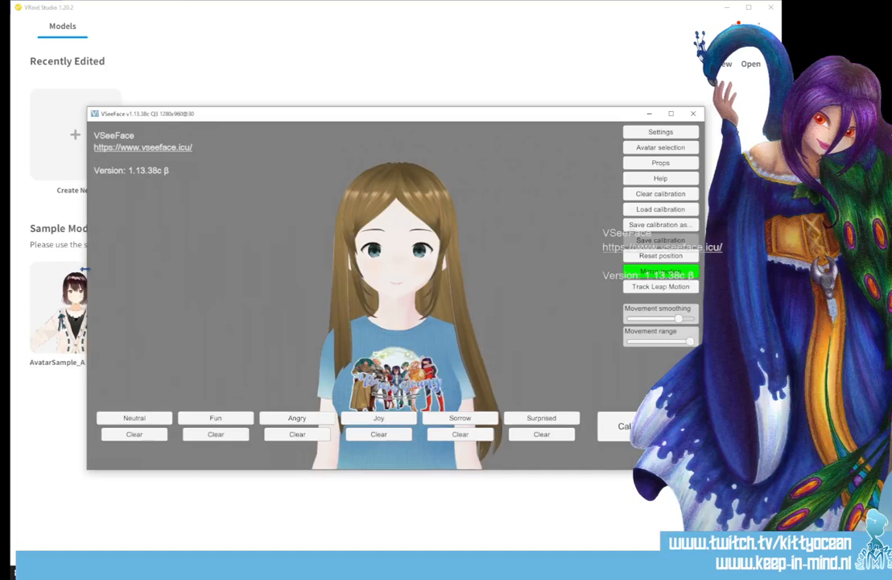
pyautogui.moveTo(87, 274); pyautogui.dragTo(363, 278)
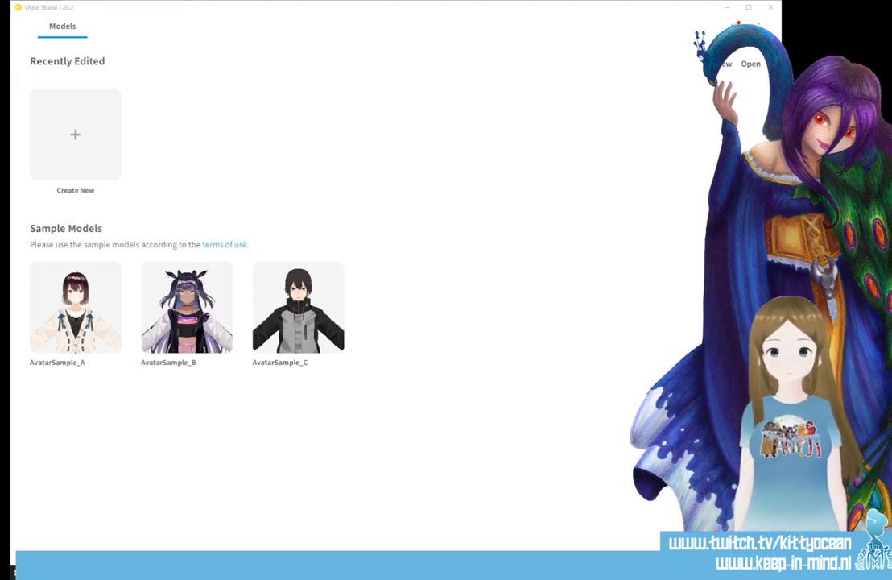
pyautogui.click(78, 133)
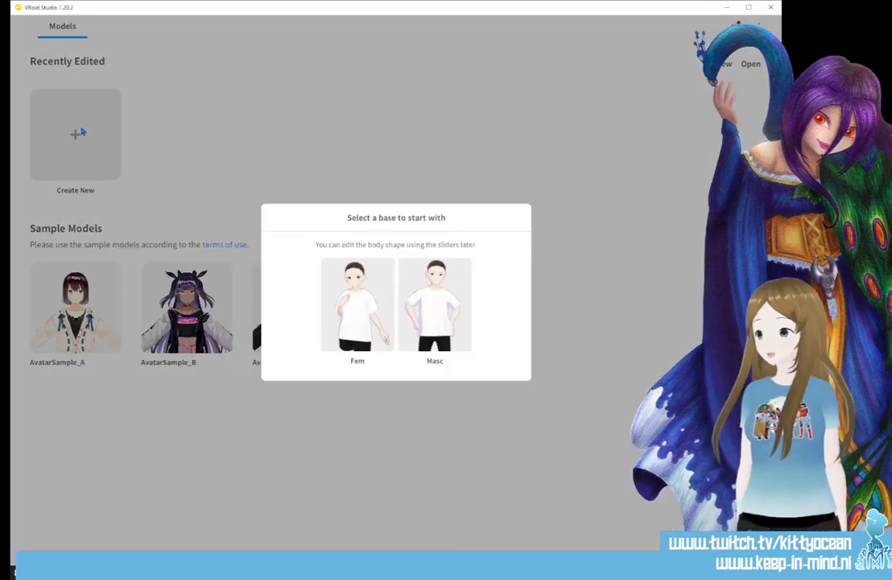
pyautogui.click(541, 233)
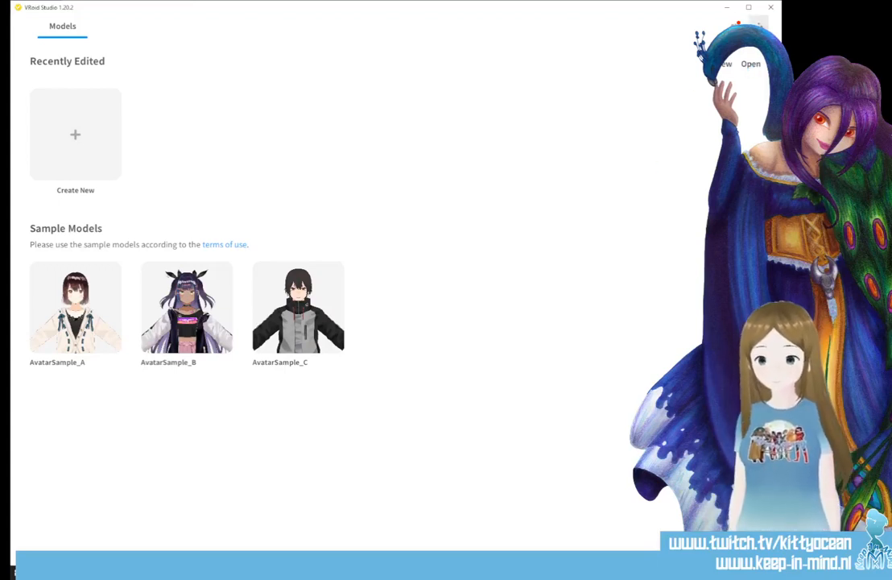
pyautogui.click(759, 25)
pyautogui.click(758, 26)
# - Open the Alaii model in VRoid Studio from the Vroid folder in Documents
pyautogui.click(752, 66)
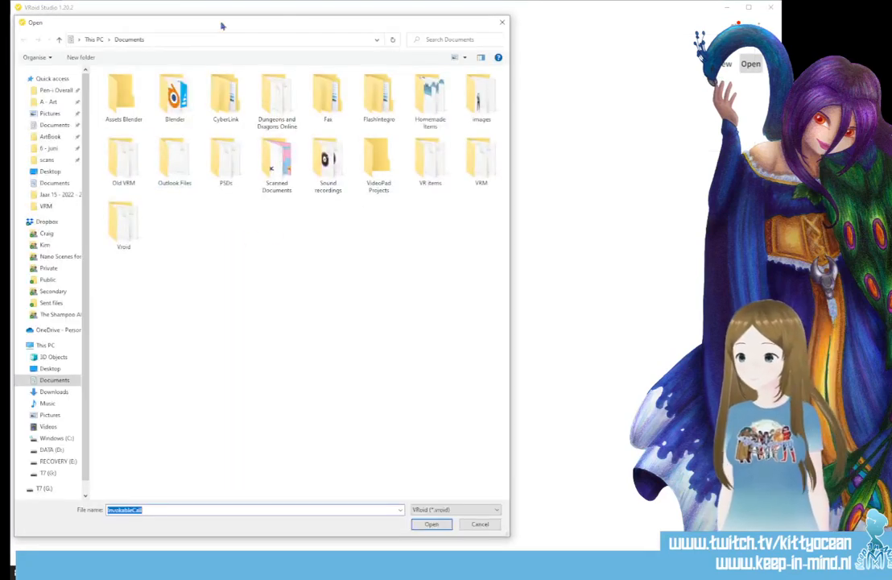
pyautogui.doubleClick(124, 219)
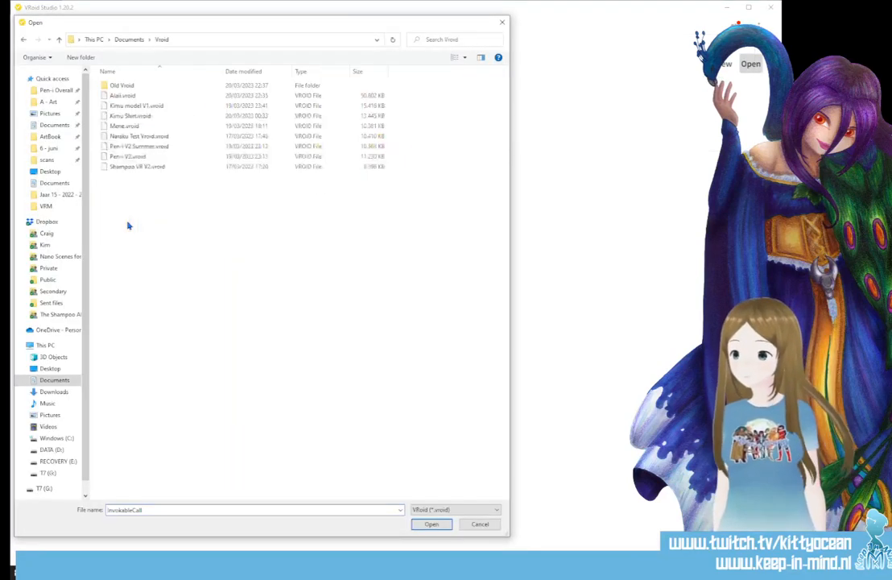
pyautogui.doubleClick(120, 96)
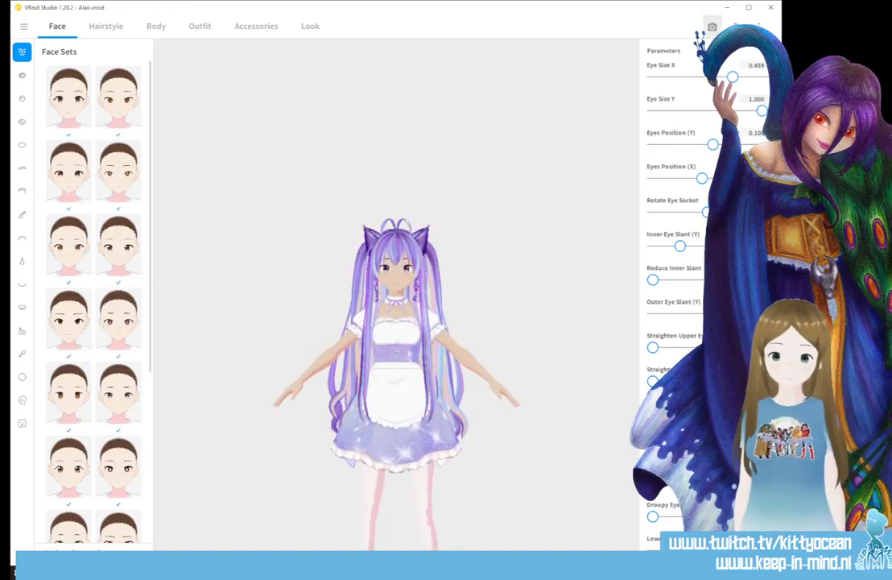
# - Start exporting the Alaii model as VRM without any reductions and bring up its VRM settings
pyautogui.click(735, 26)
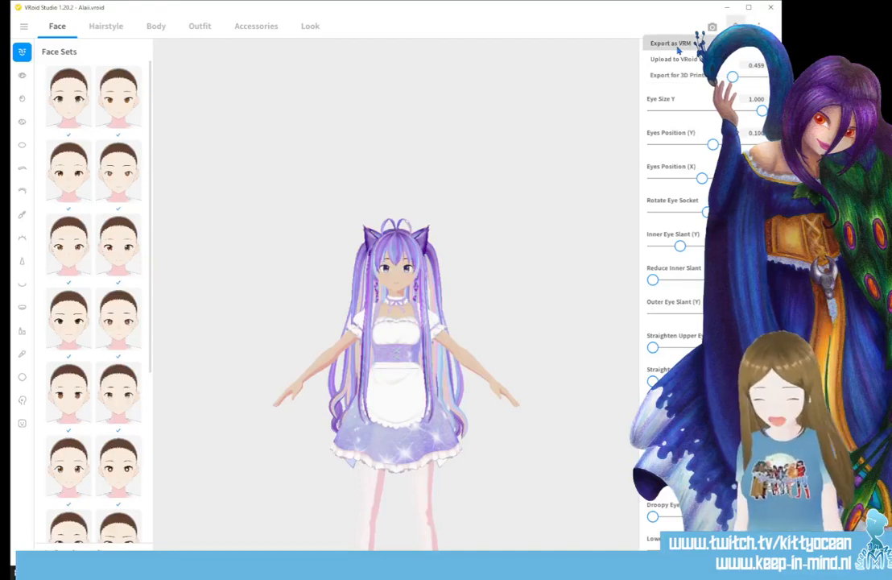
pyautogui.click(676, 44)
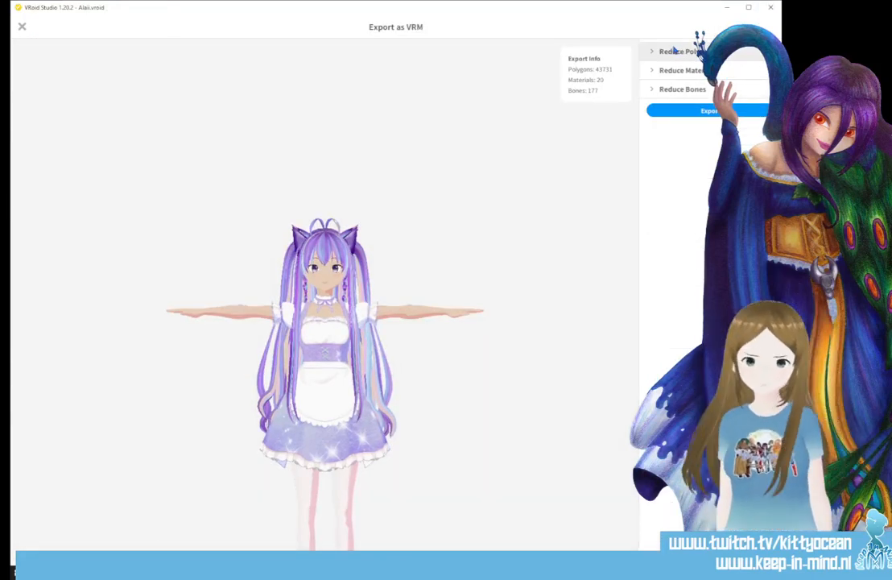
pyautogui.click(699, 112)
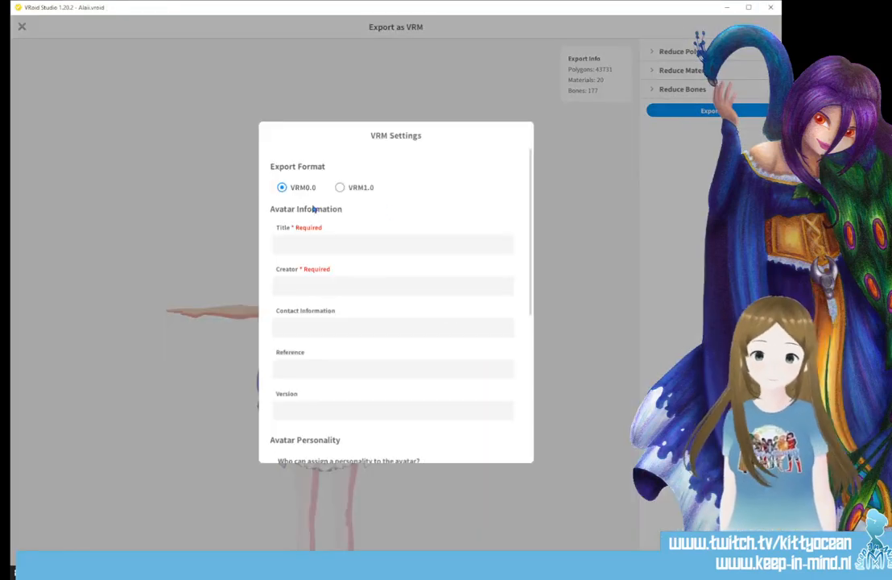
# - Enter Alaii, spelled without an accent, as the avatar's title in the VRM settings
pyautogui.click(337, 252)
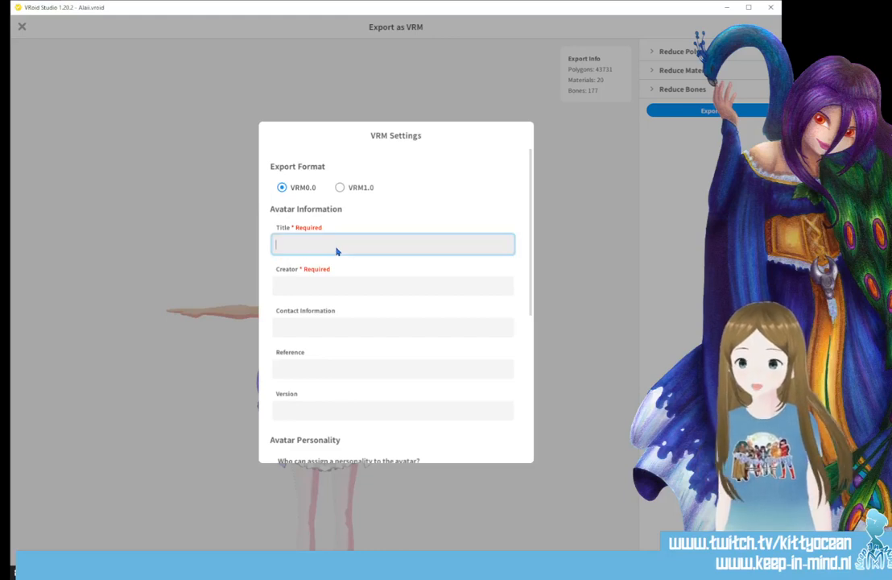
pyautogui.write('Alaii')
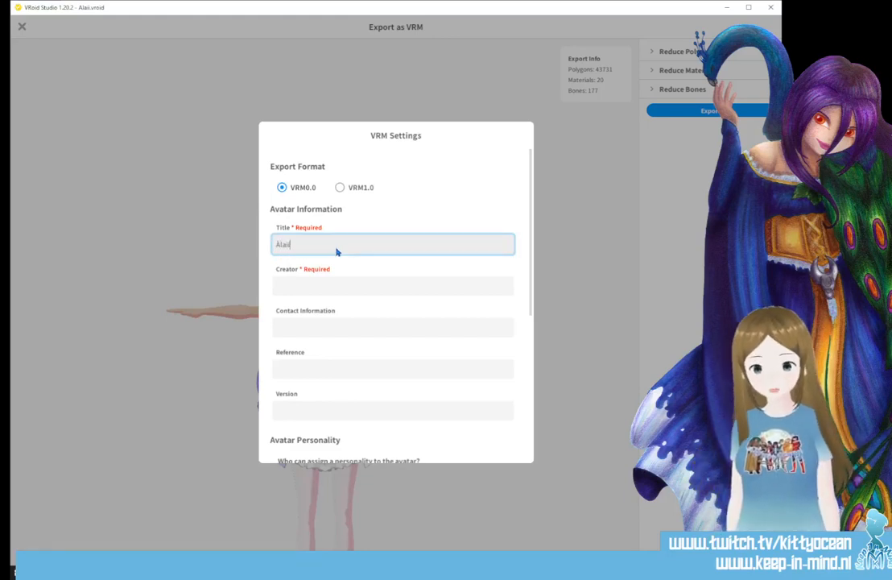
pyautogui.press('BackSpace')
pyautogui.press('BackSpace')
pyautogui.press('BackSpace')
pyautogui.press('BackSpace')
pyautogui.press('BackSpace')
pyautogui.write('Alai')
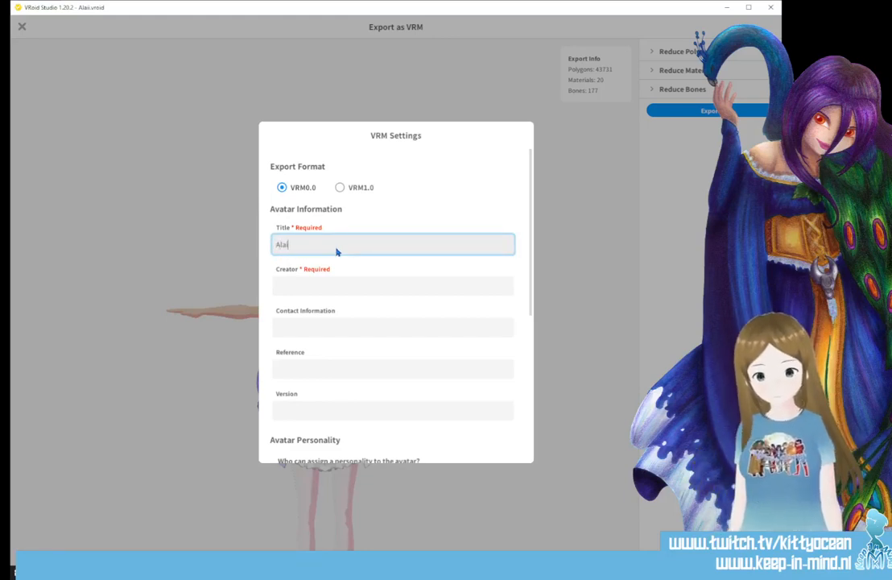
pyautogui.write('i')
# - Fill in the creator's name and set the version to 1 in the avatar information
pyautogui.click(311, 292)
pyautogui.write('Kit')
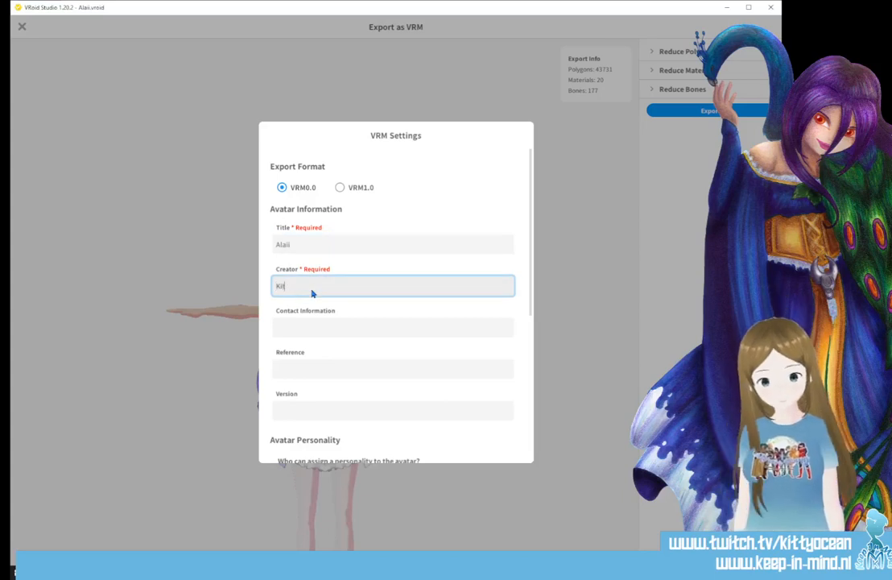
pyautogui.write('ty Ocean')
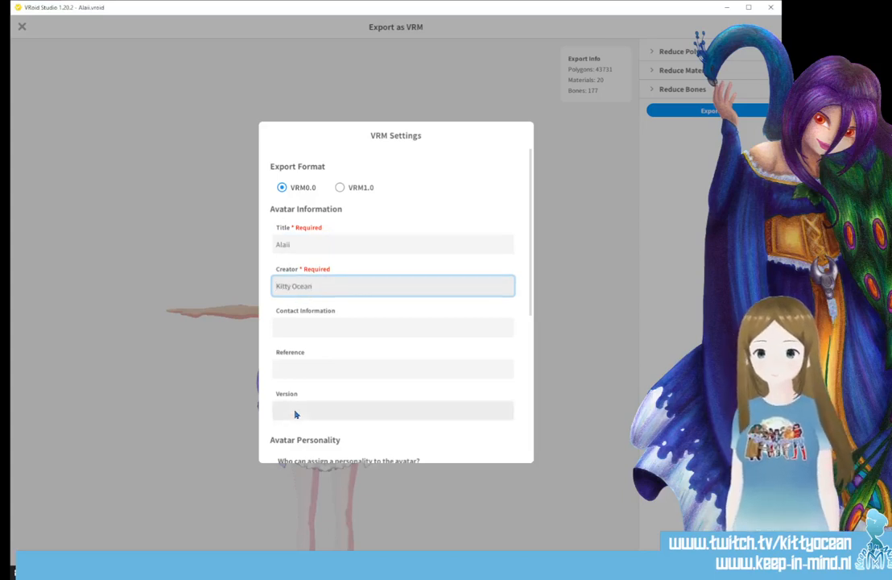
pyautogui.click(295, 414)
pyautogui.write('1')
# - Export the avatar with the default personality and license permissions, saving it as Alaii in the VRM folder in Documents
pyautogui.scroll(-2, 338, 377)
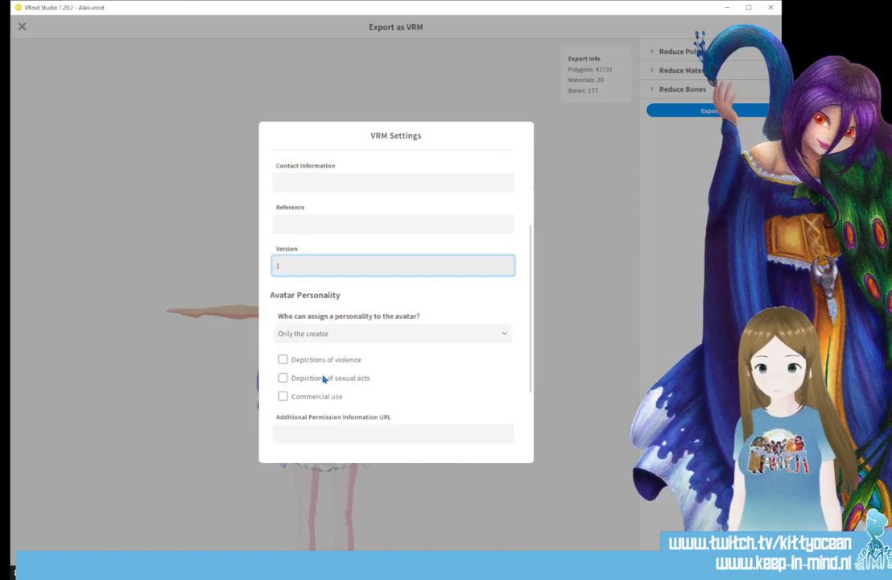
pyautogui.scroll(-2, 323, 378)
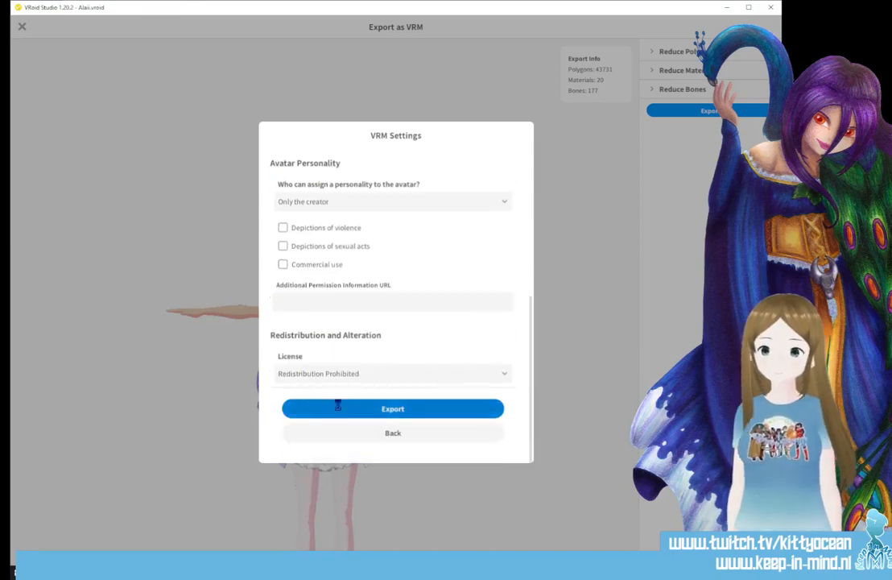
pyautogui.click(337, 407)
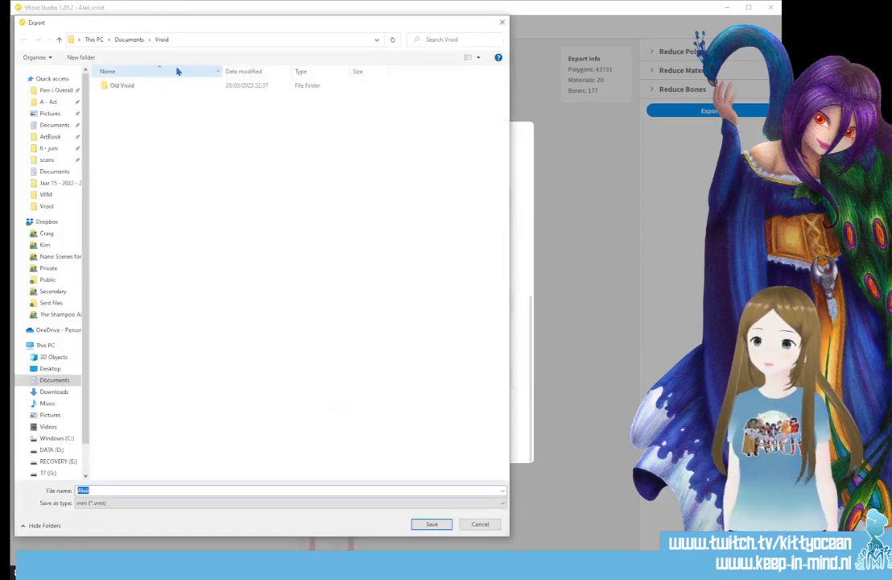
pyautogui.click(128, 40)
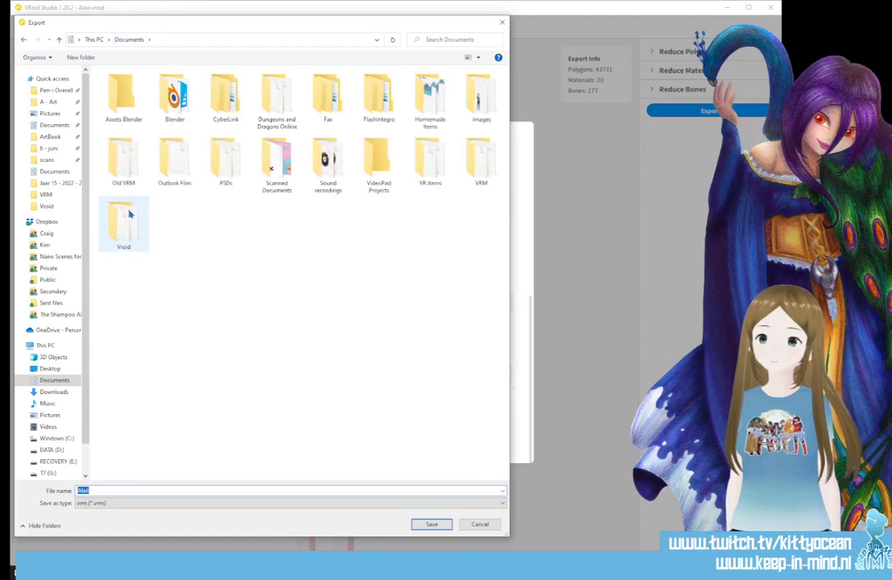
pyautogui.doubleClick(481, 159)
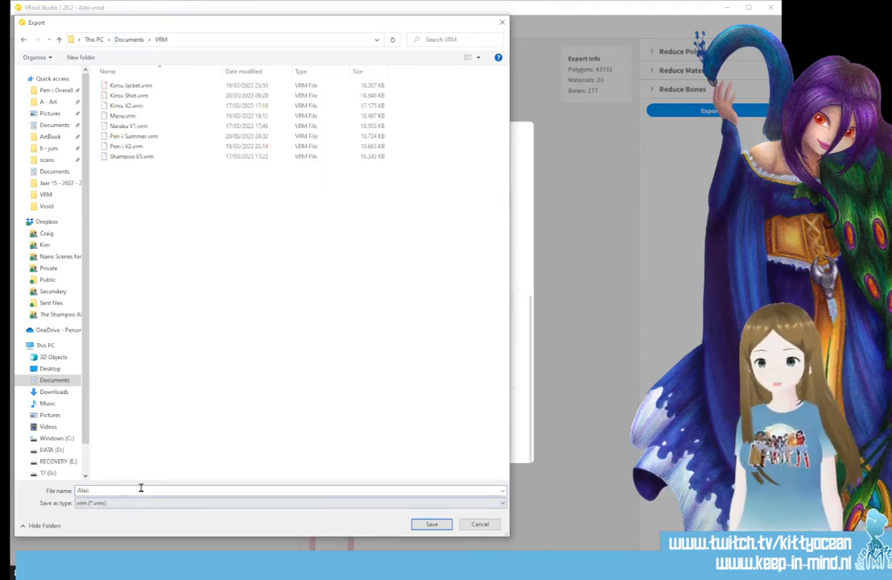
pyautogui.click(432, 524)
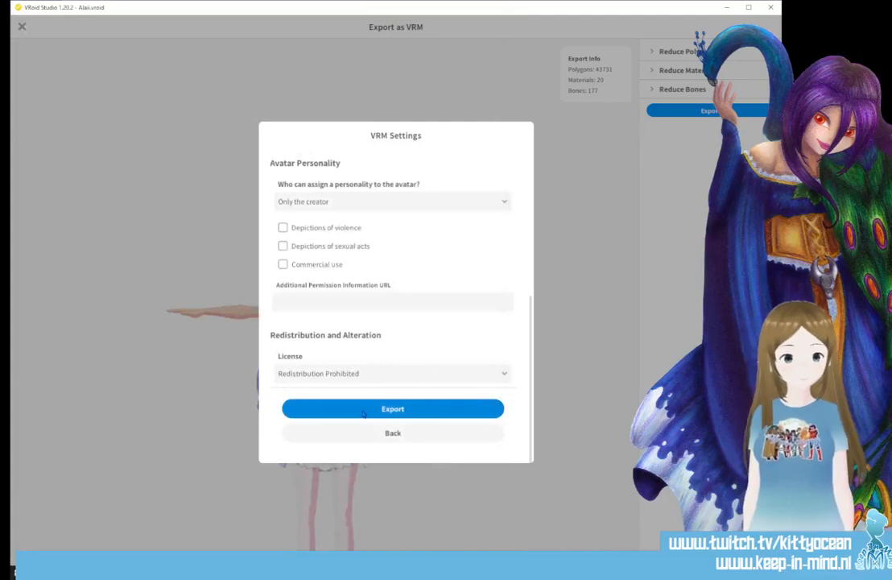